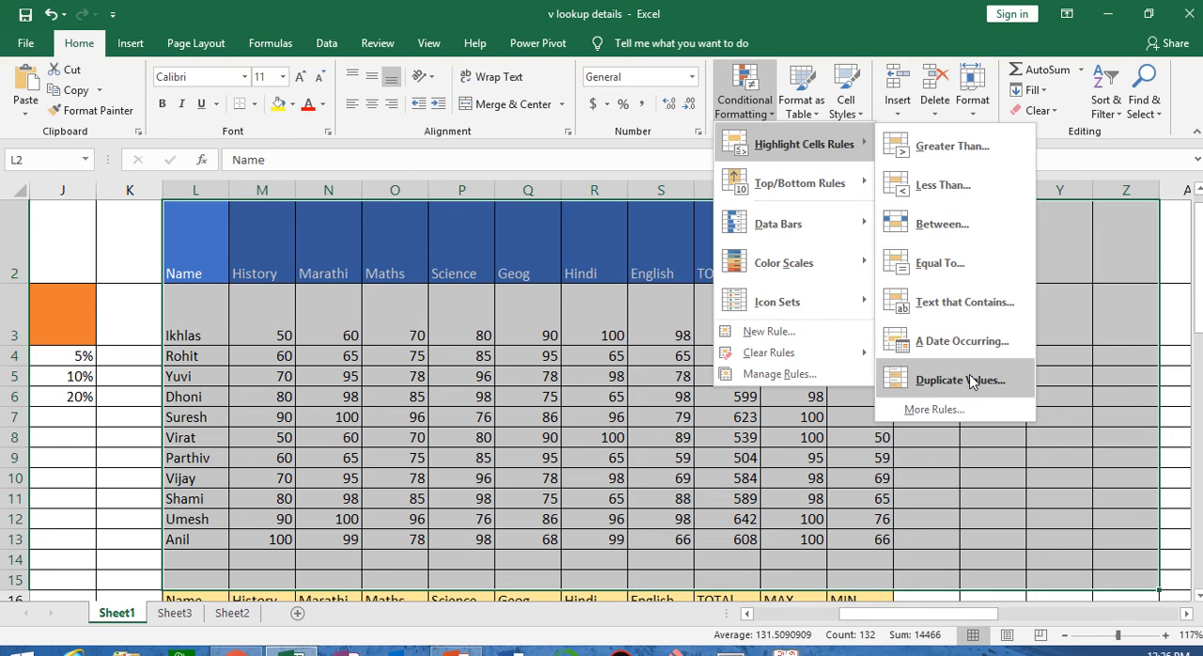
mouse_move(827, 184)
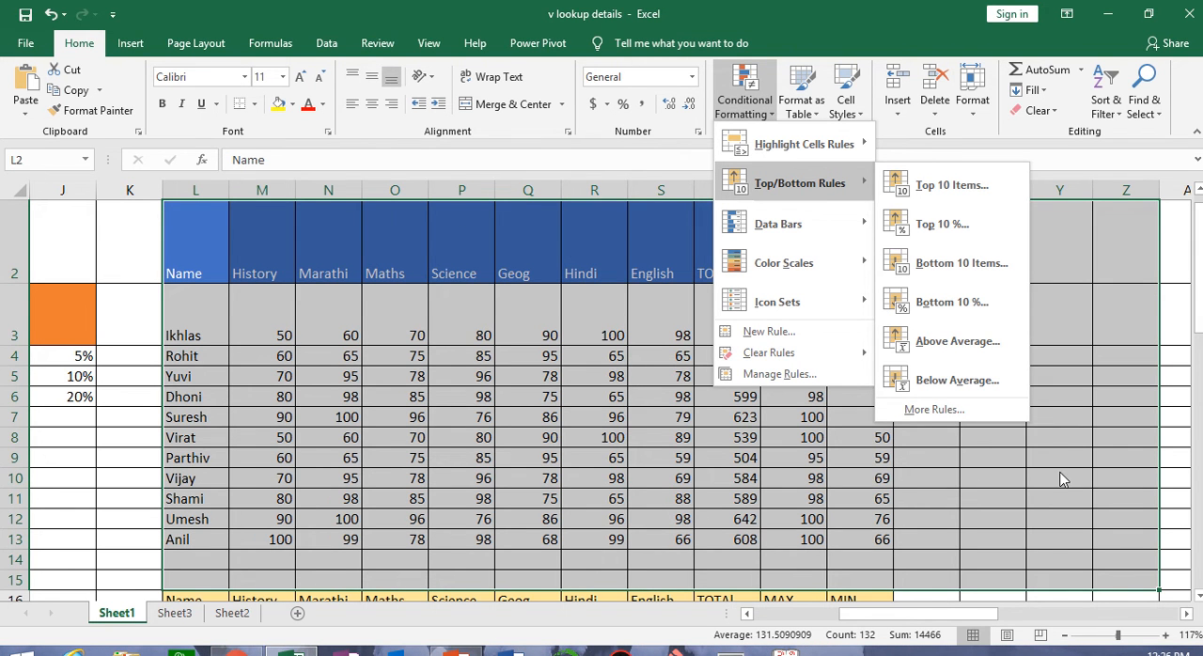
mouse_move(831, 161)
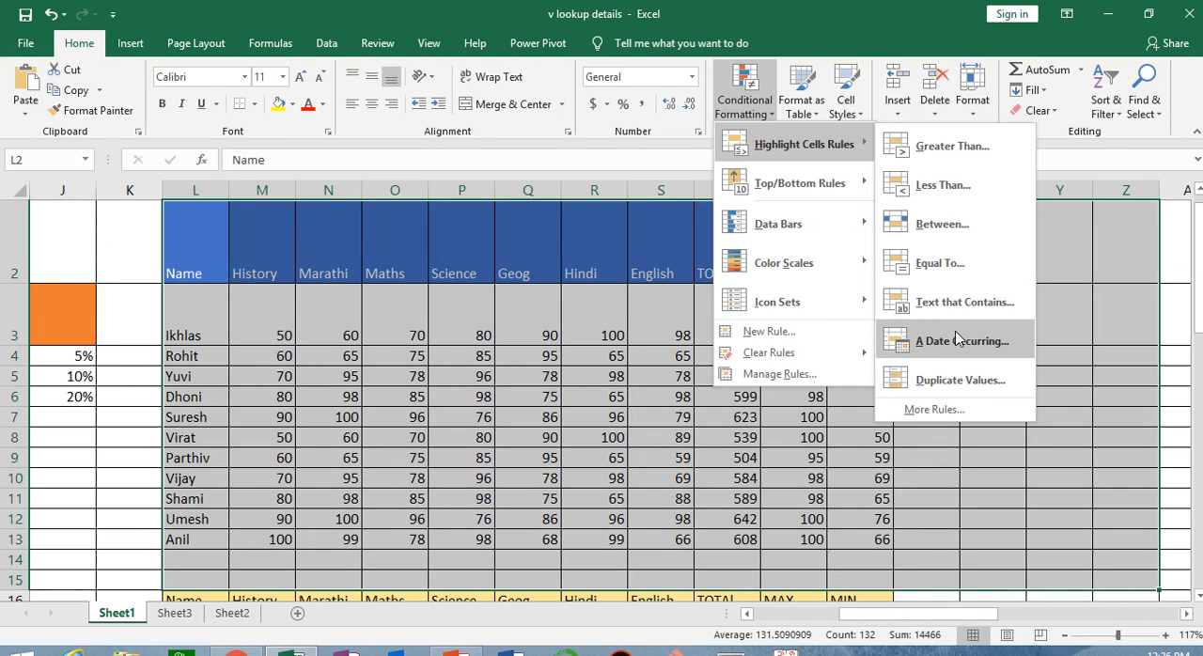
left_click(1071, 312)
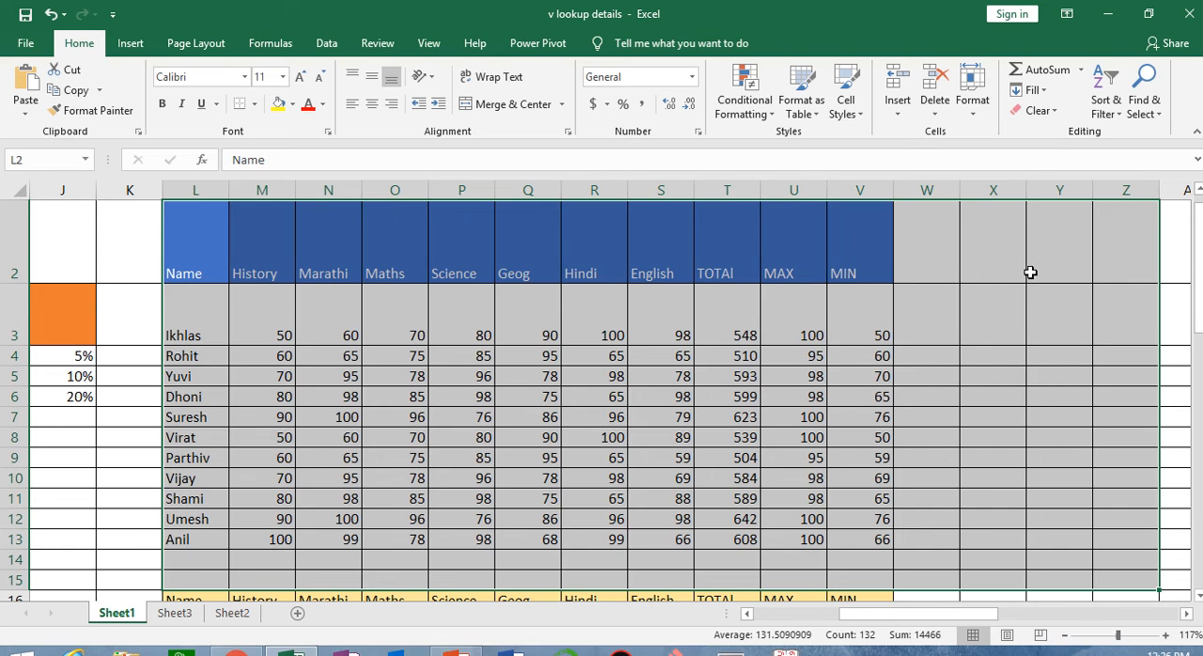
Try entering the current date, 13-03-19, in X2 and filling the daily date series down to X8
left_click(1018, 262)
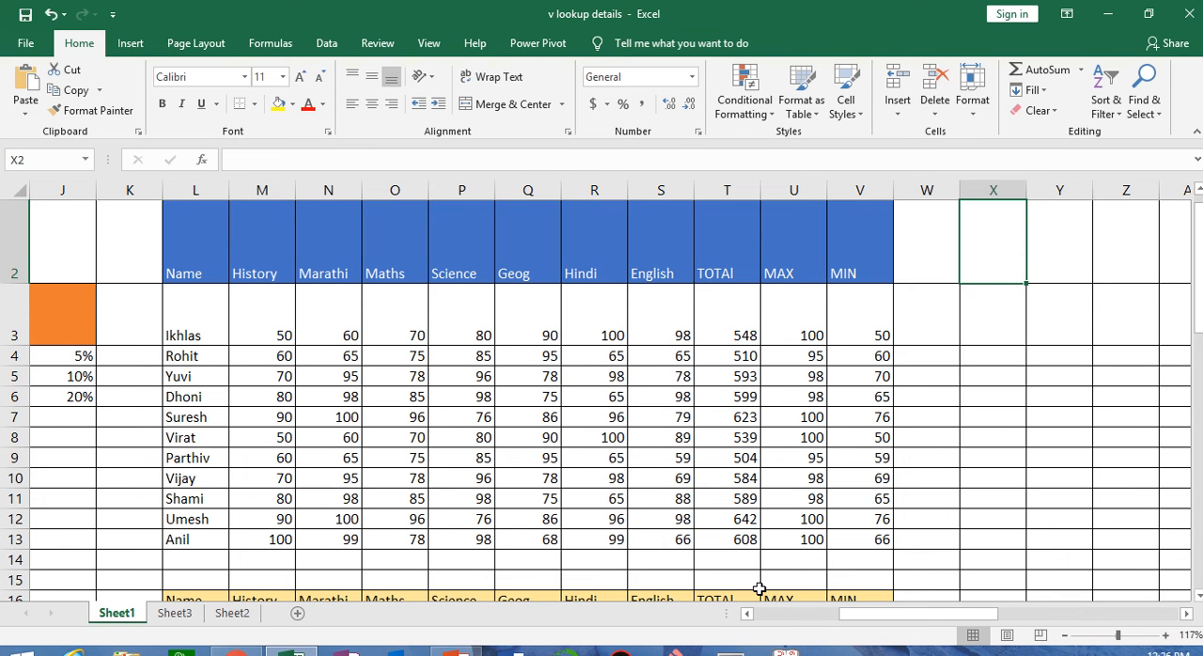
key("ctrl+semicolon")
left_click(1039, 385)
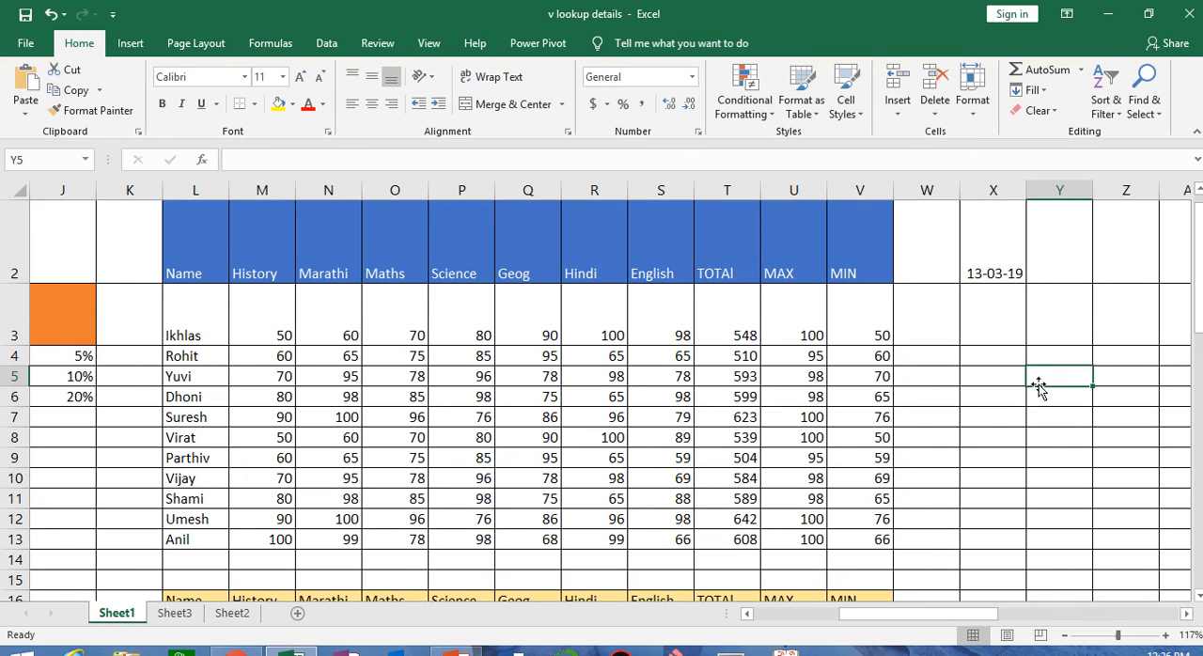
left_click(1023, 266)
left_click_drag(1028, 282, 1029, 459)
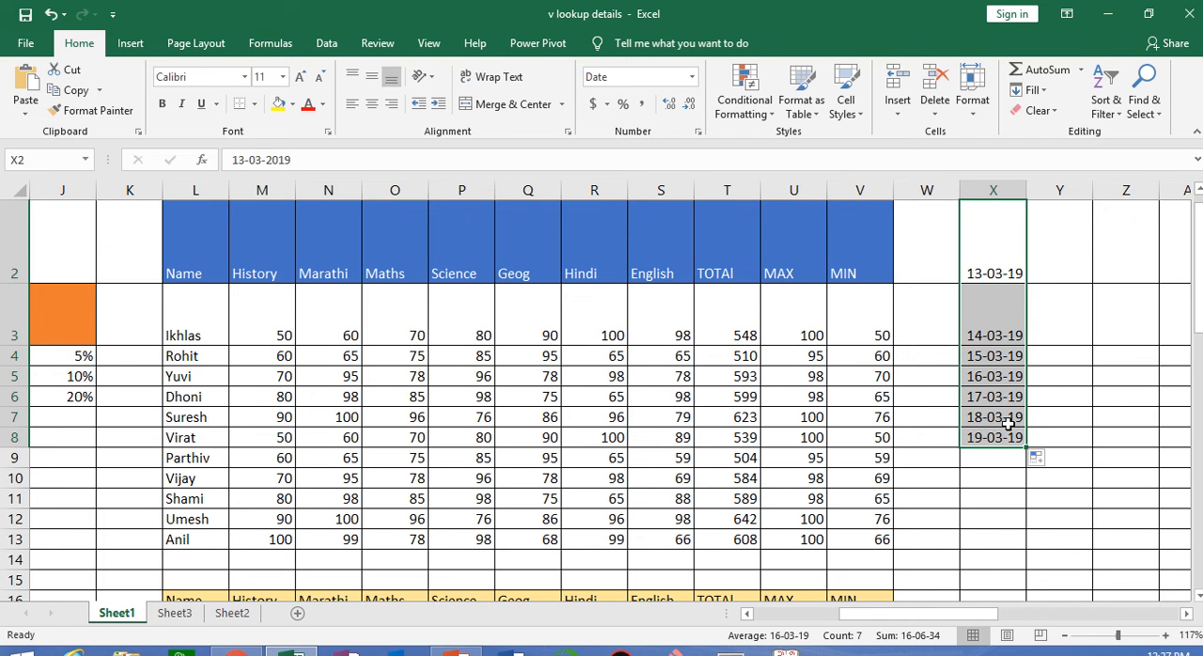
key("ctrl+z")
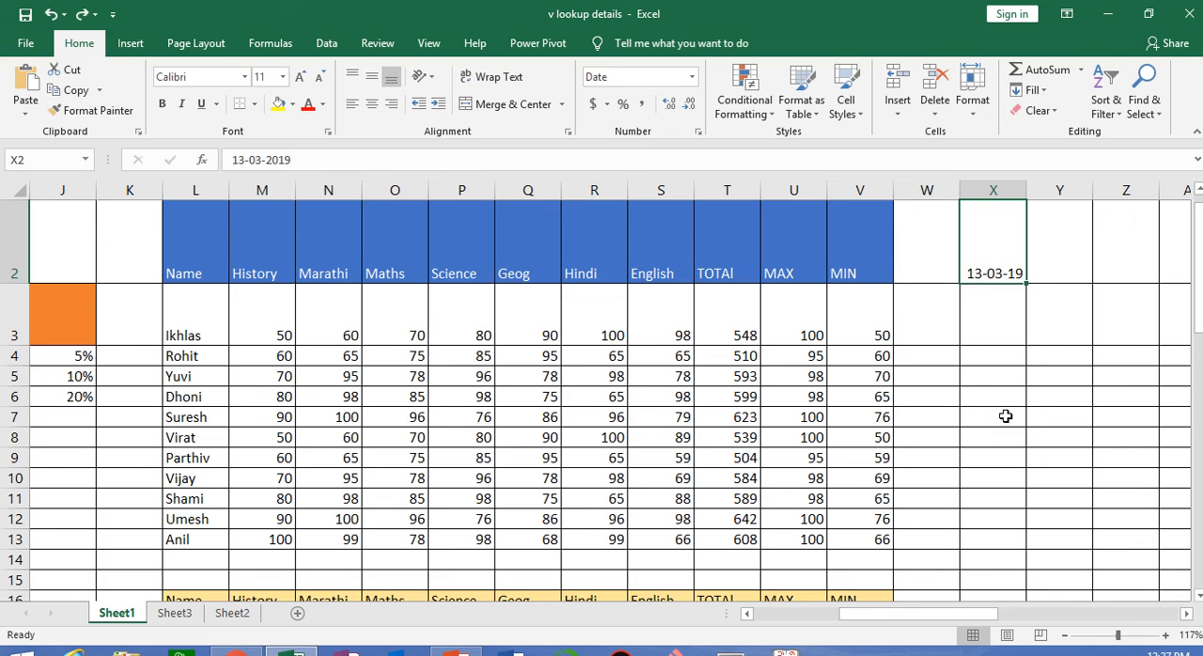
key("ctrl+z")
left_click(763, 113)
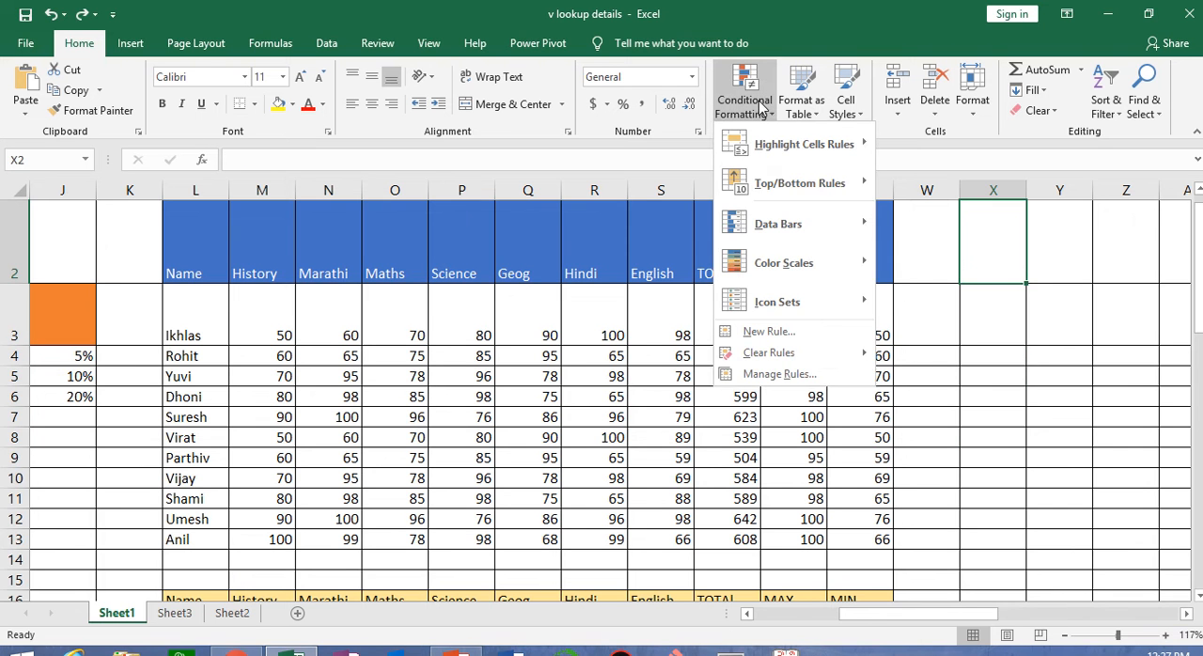
mouse_move(772, 191)
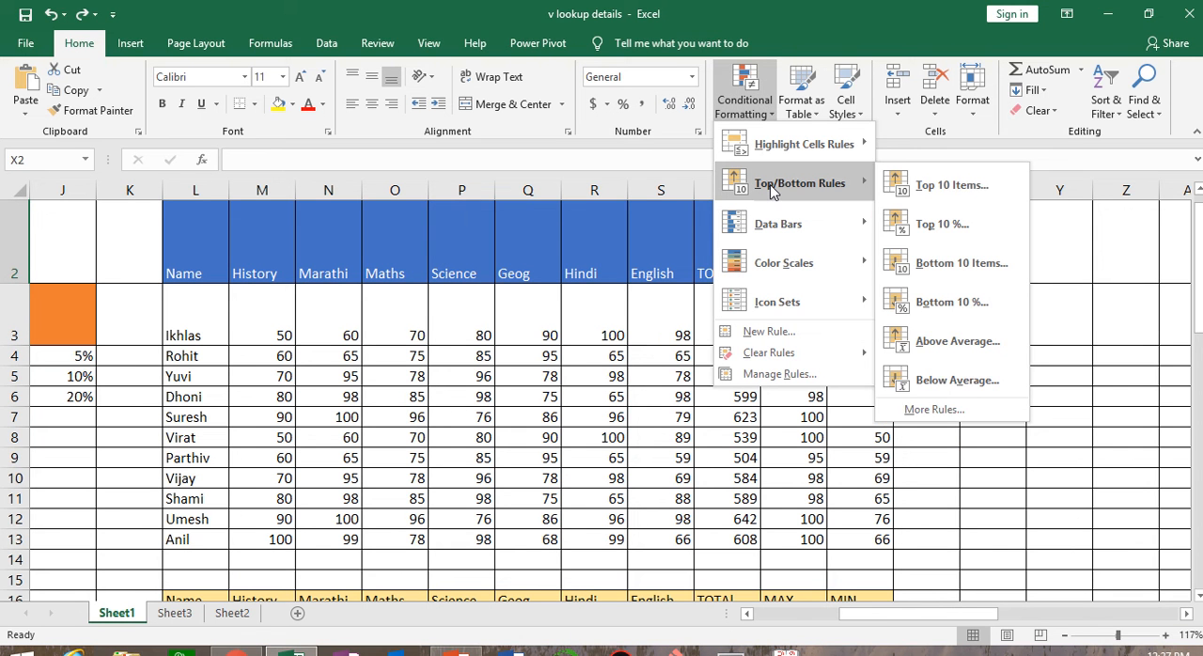
left_click(1027, 472)
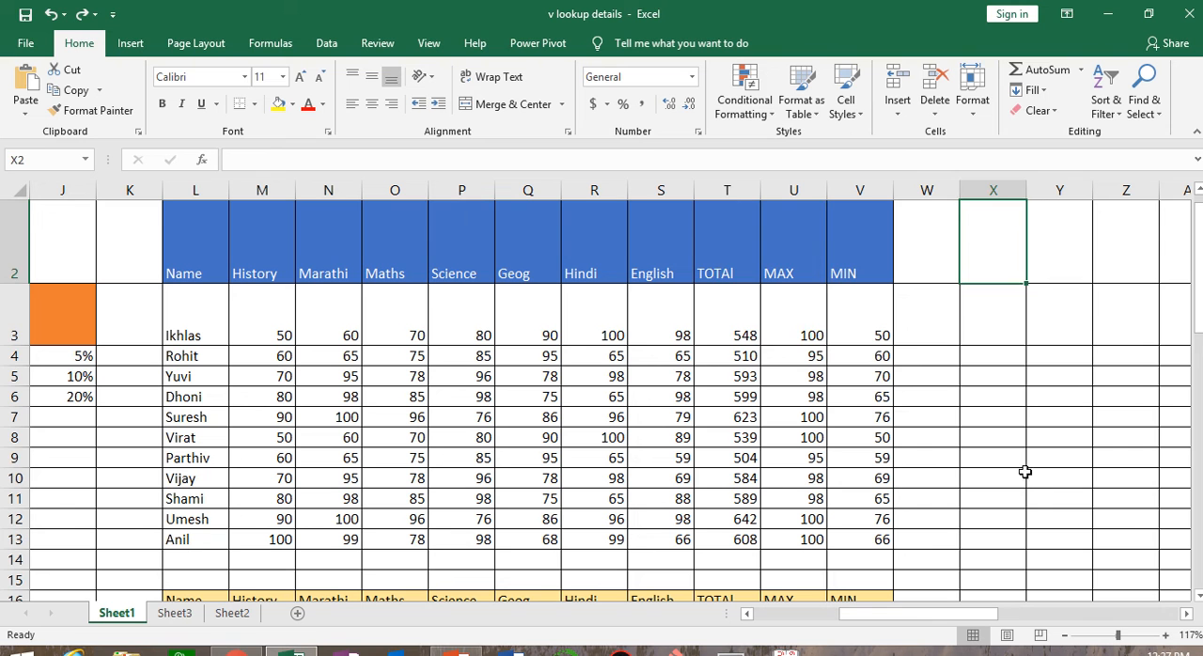
Try a Top 10 Items conditional formatting rule with a custom light green fill on the totals in T3:T13
left_click_drag(714, 303, 734, 536)
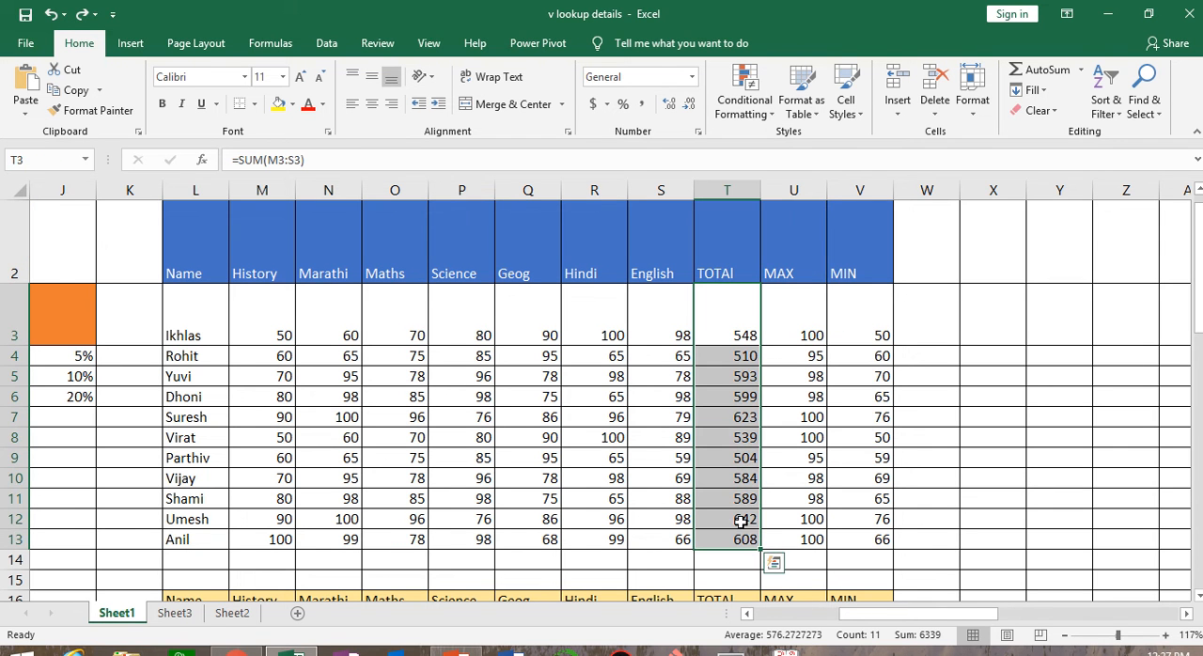
left_click(766, 94)
mouse_move(804, 197)
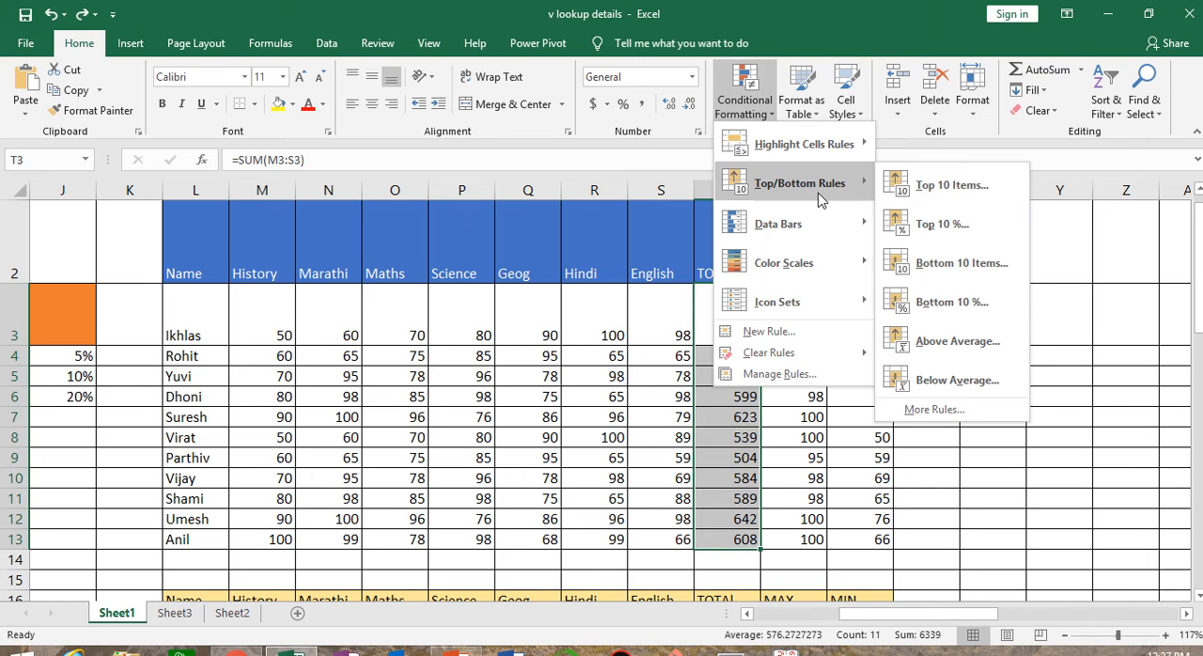
left_click(947, 185)
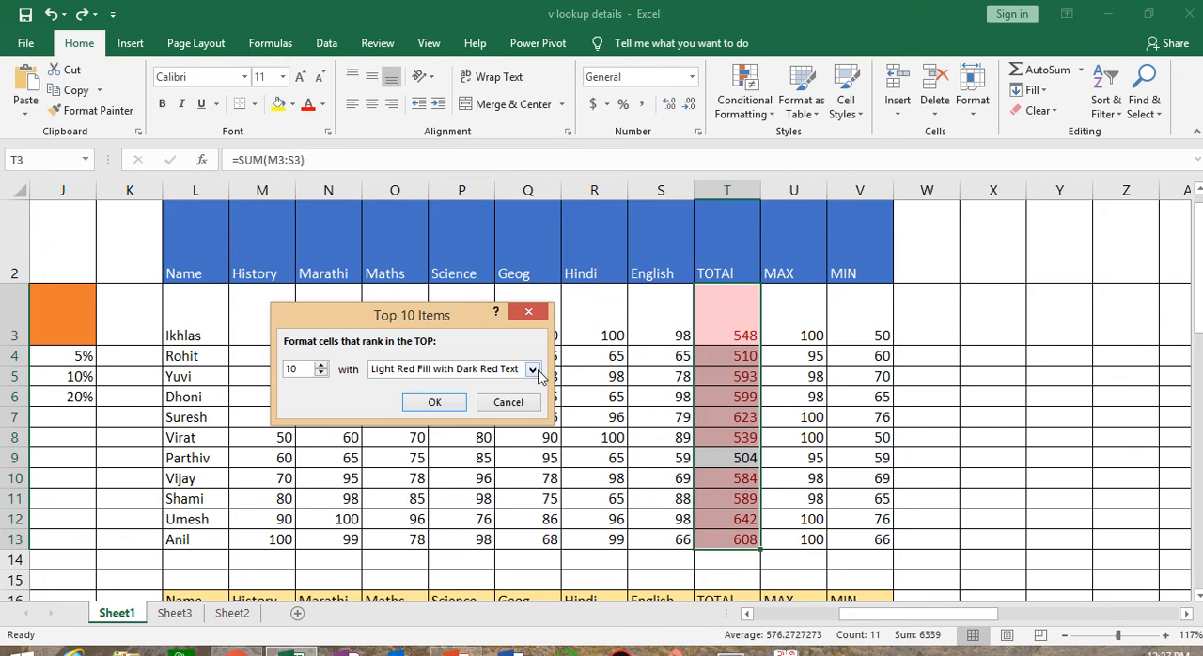
left_click(534, 369)
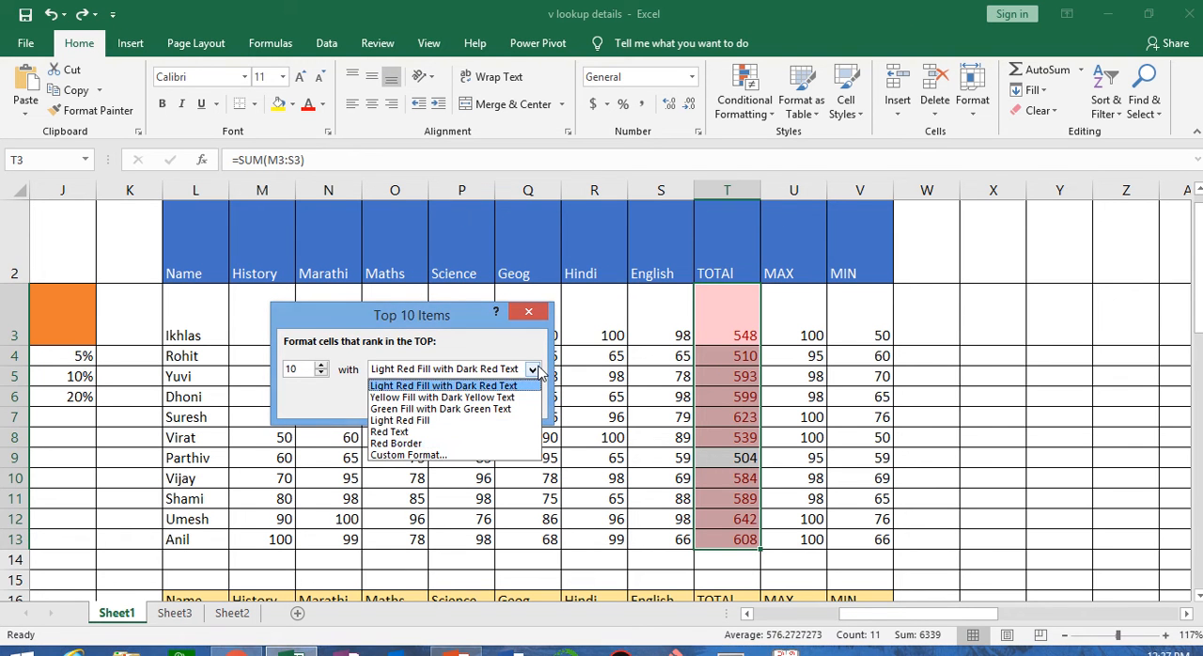
left_click(451, 456)
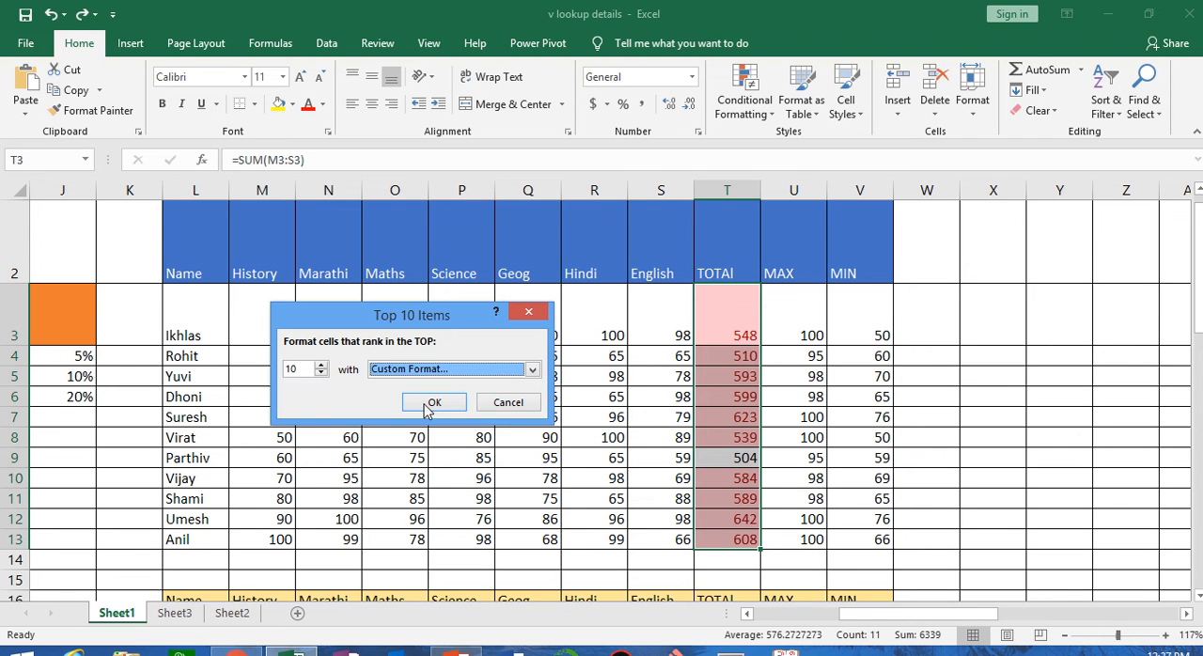
left_click(432, 403)
left_click(370, 179)
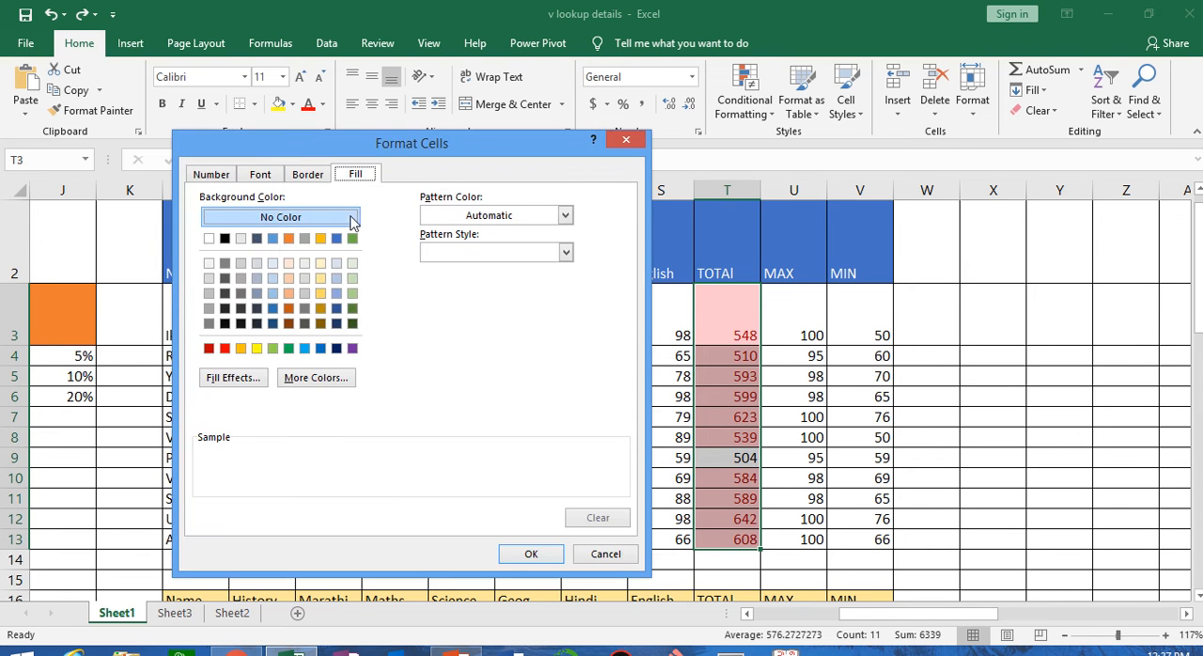
left_click(273, 348)
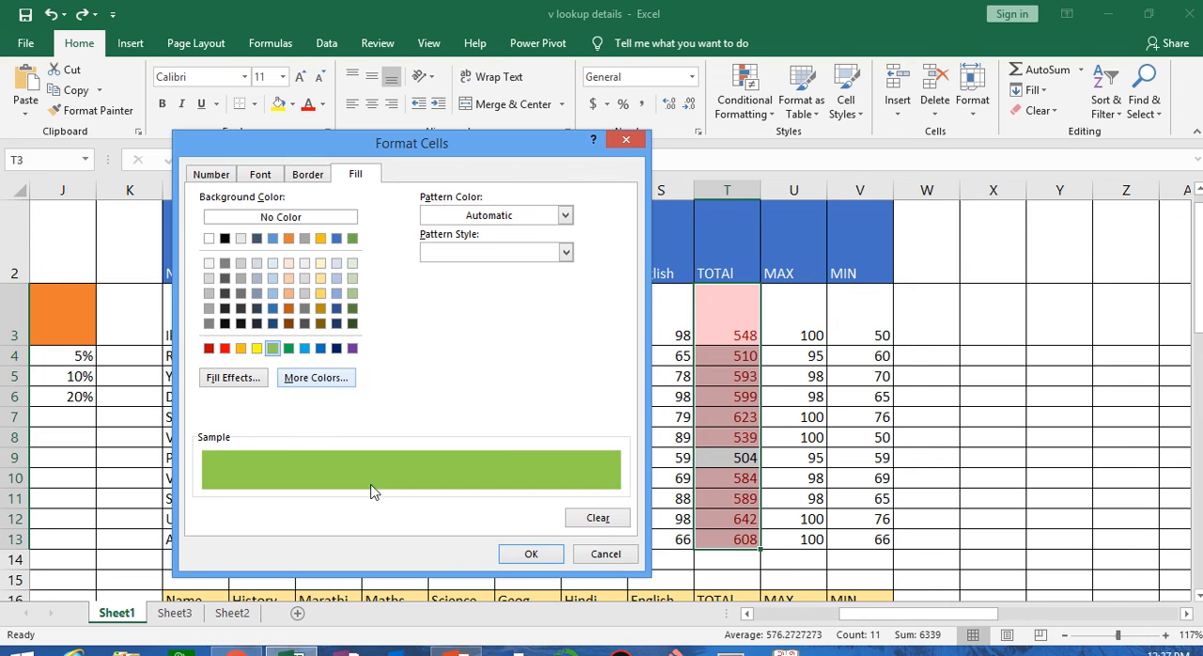
left_click(534, 555)
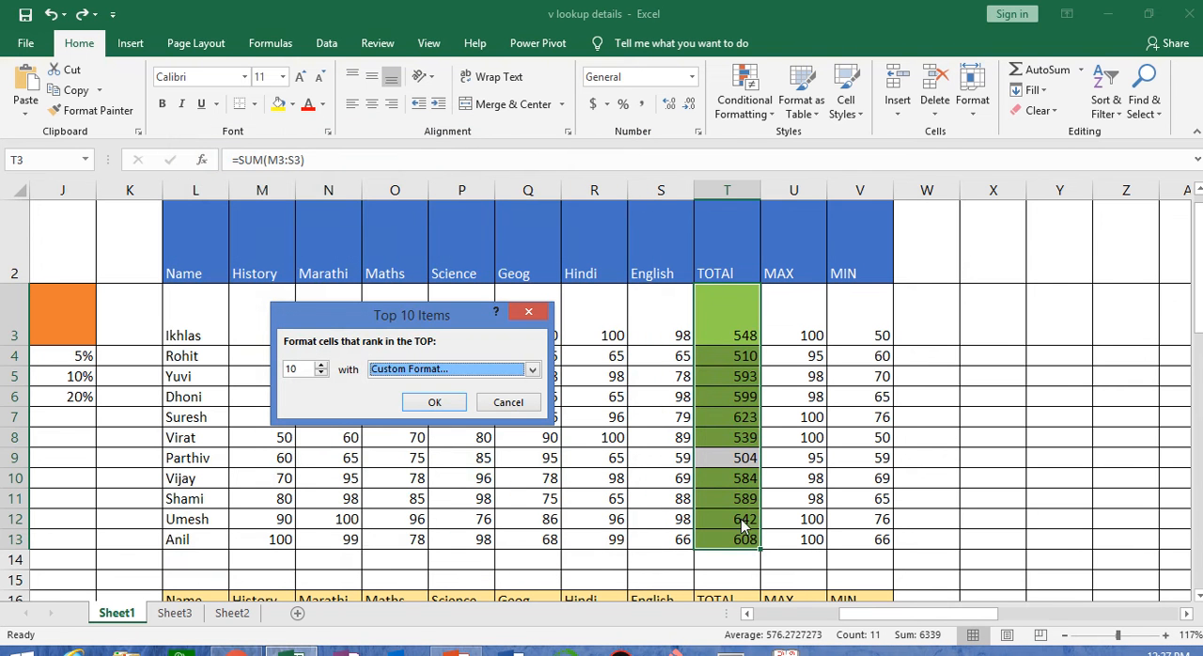
left_click(508, 403)
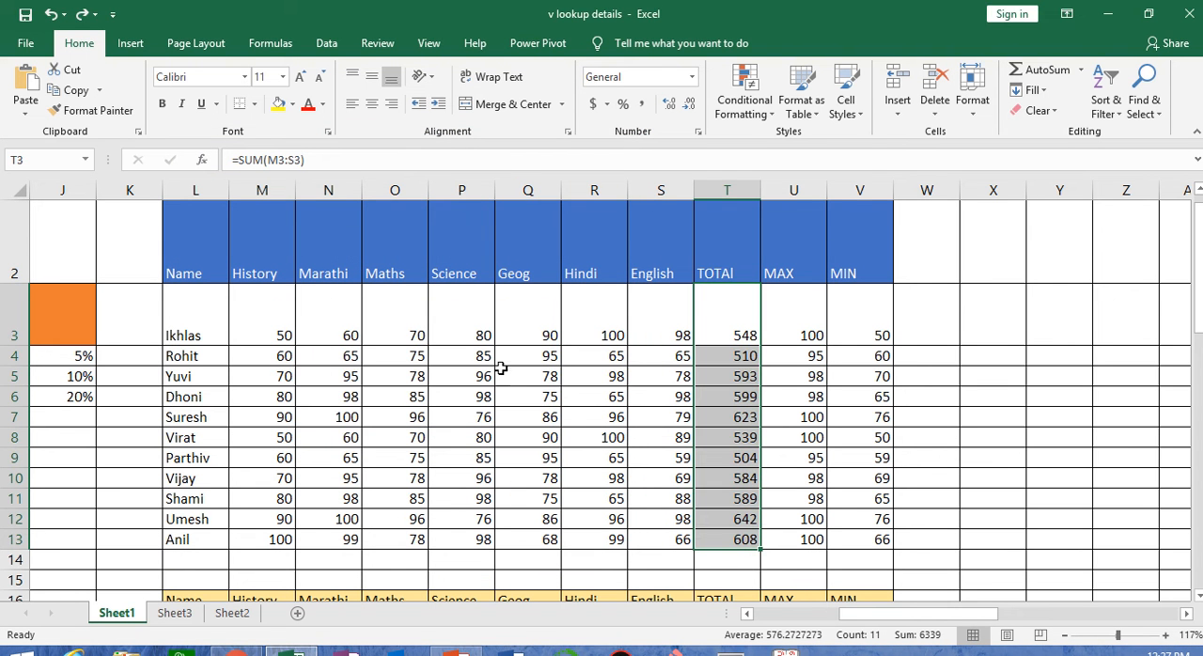
Preview a Top 10% conditional formatting rule on the totals in T3:T13 without applying it
left_click(752, 104)
mouse_move(790, 188)
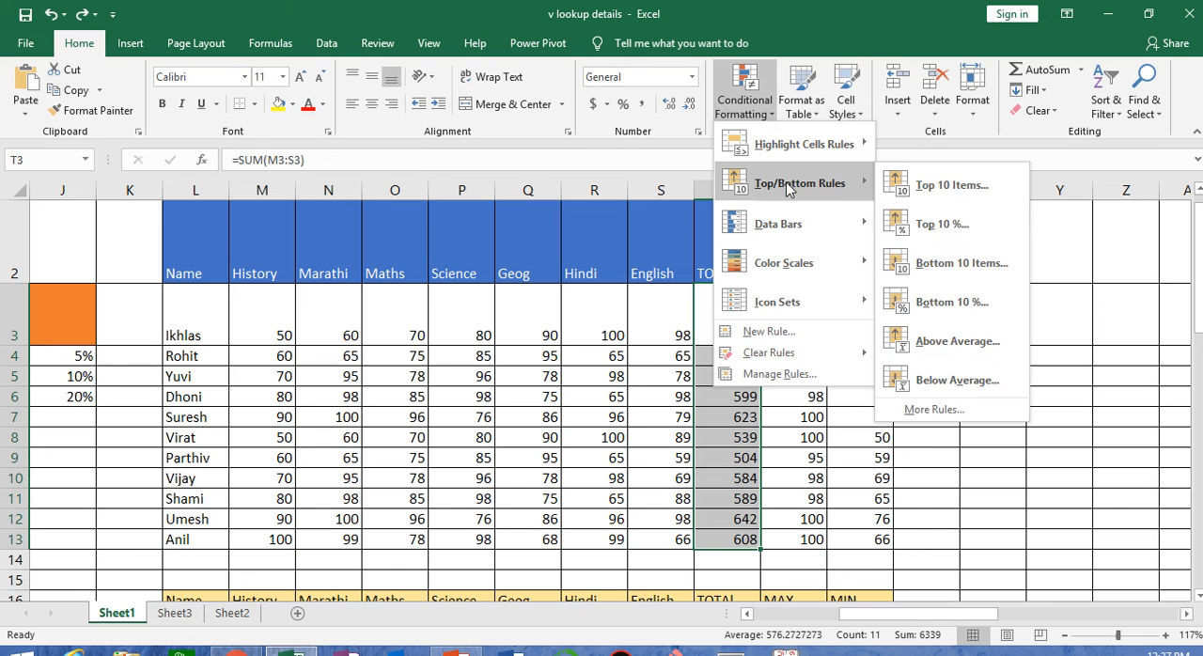
left_click(943, 224)
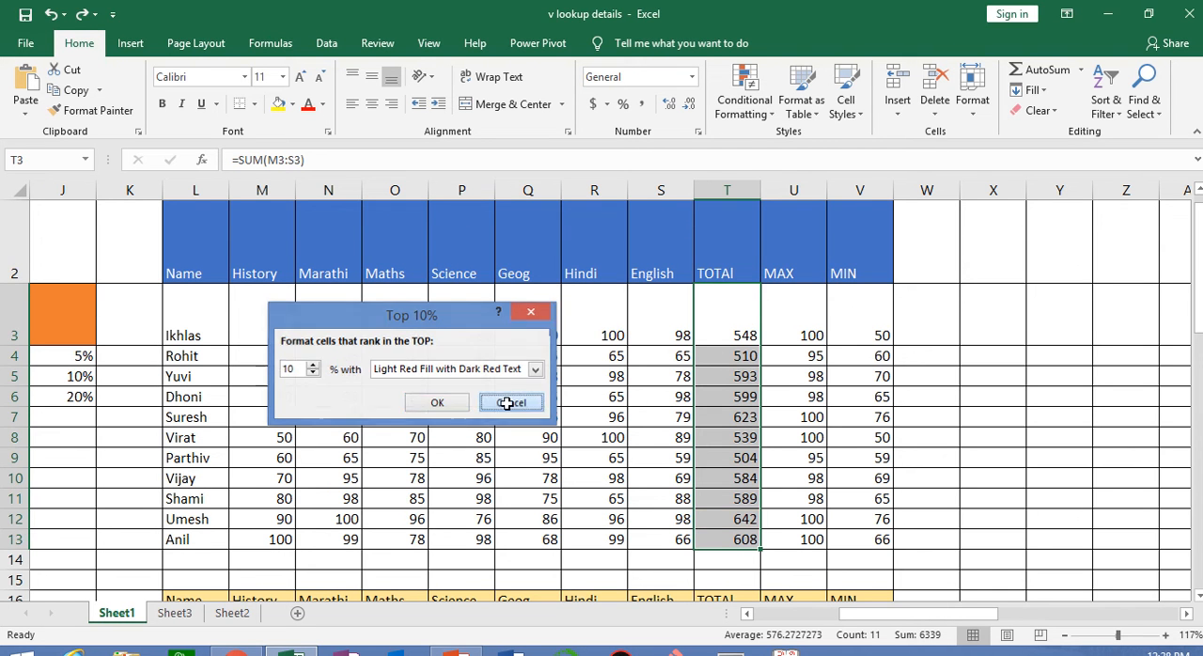
left_click(510, 402)
Preview a Bottom 10 Items conditional formatting rule on the totals in T3:T13 without applying it
left_click(745, 94)
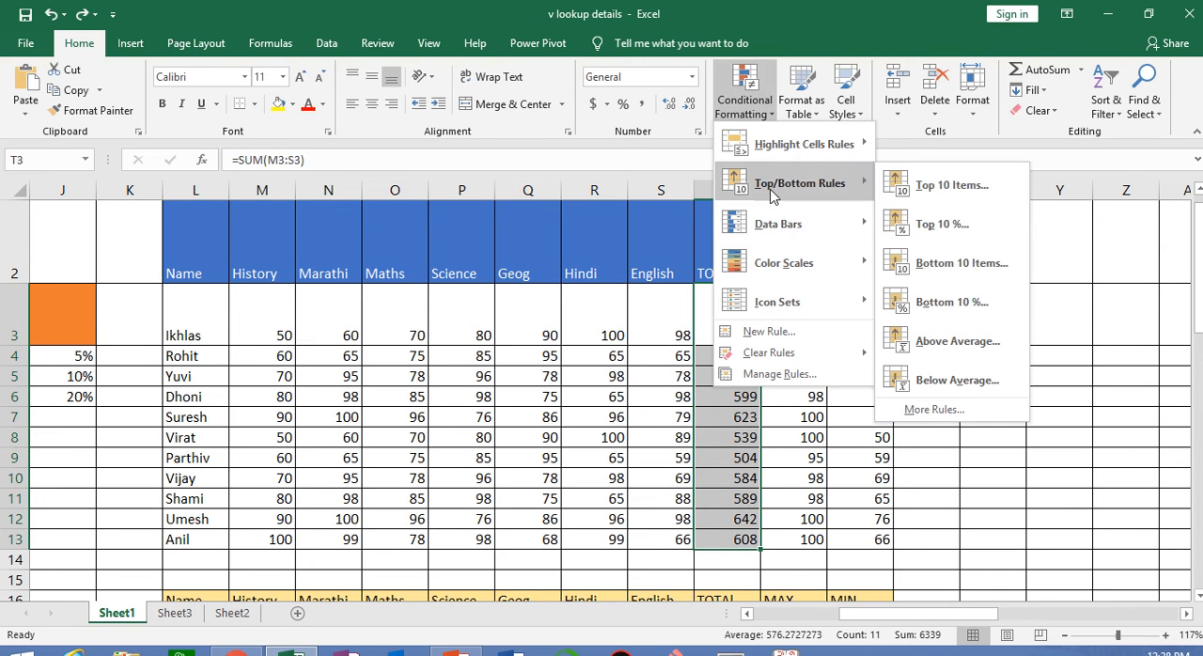
left_click(934, 268)
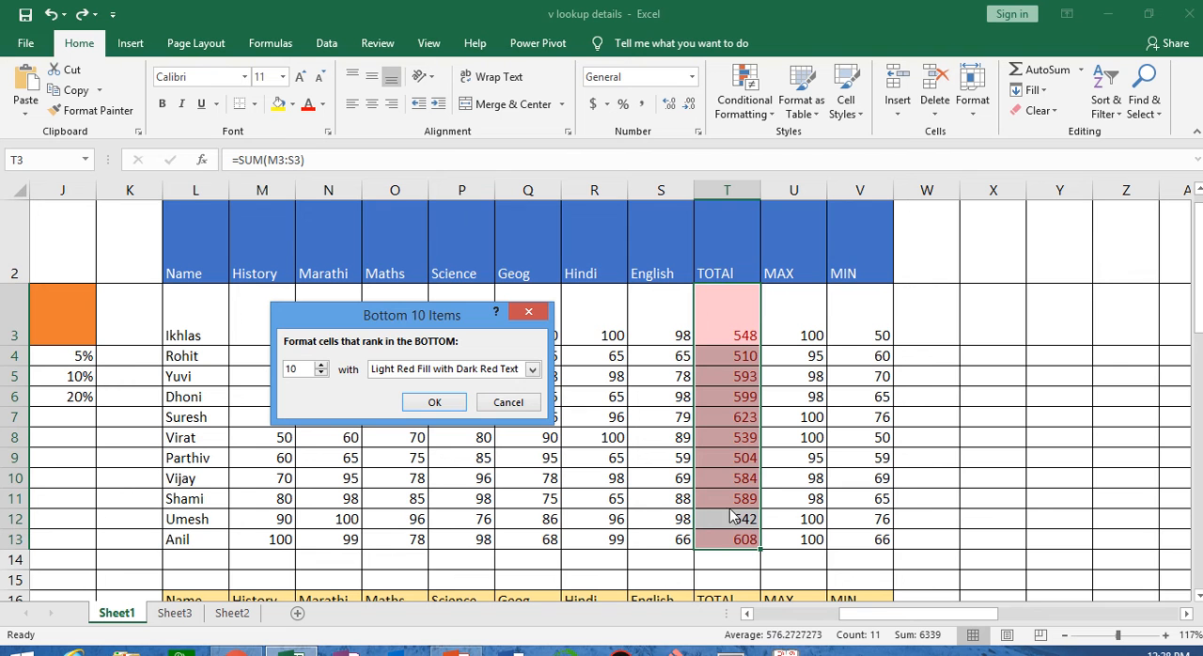
left_click(508, 402)
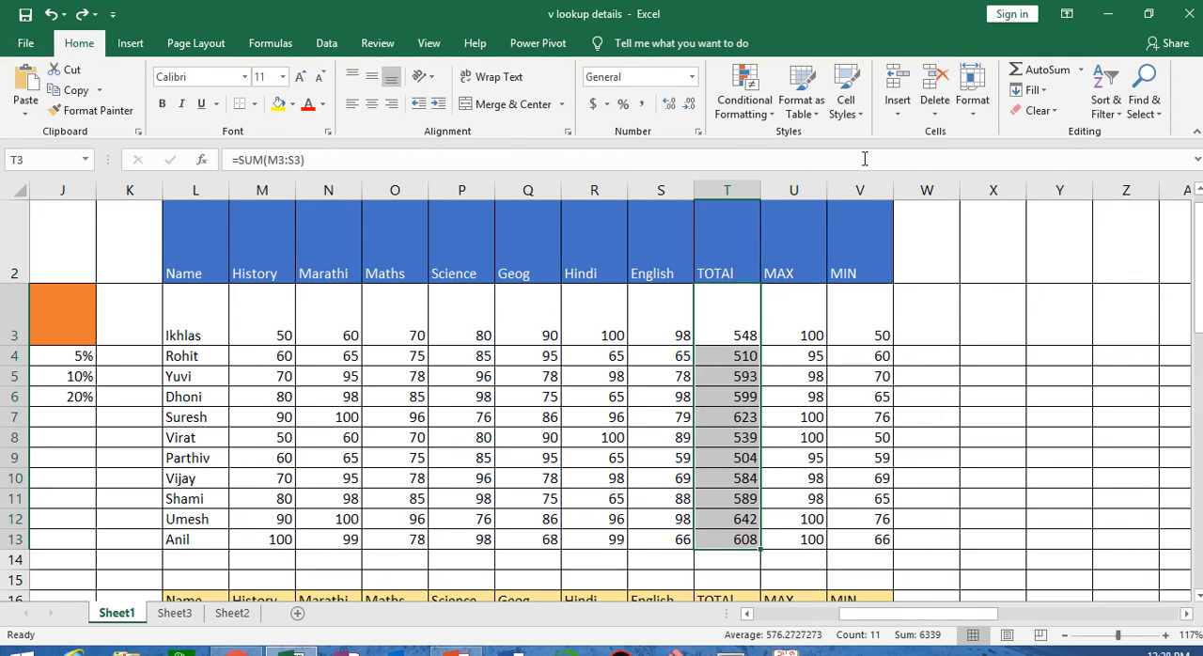
Preview a Bottom 10% conditional formatting rule on the totals in T3:T13 without applying it
left_click(744, 90)
mouse_move(799, 184)
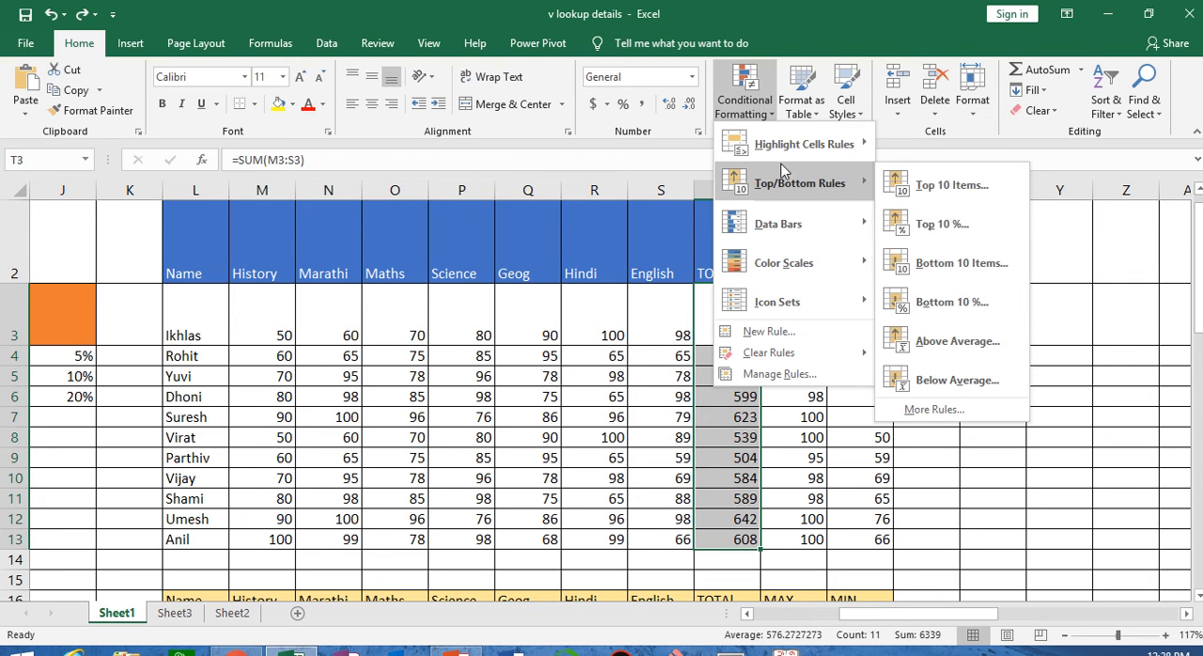
left_click(932, 303)
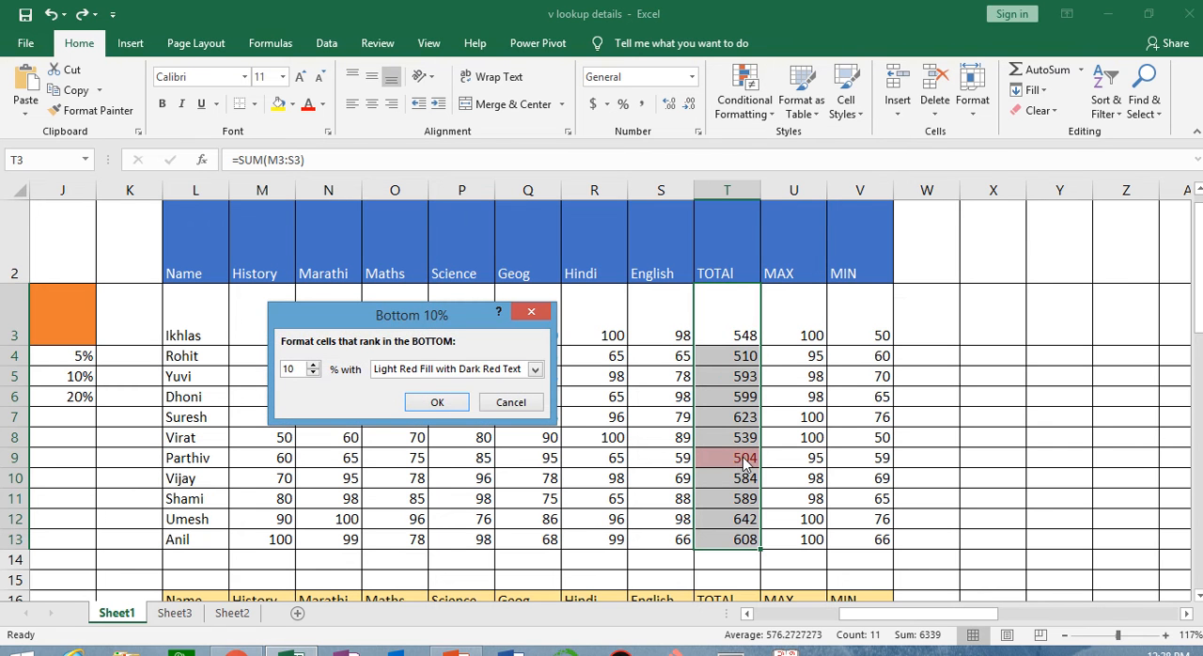
left_click(515, 402)
left_click(745, 94)
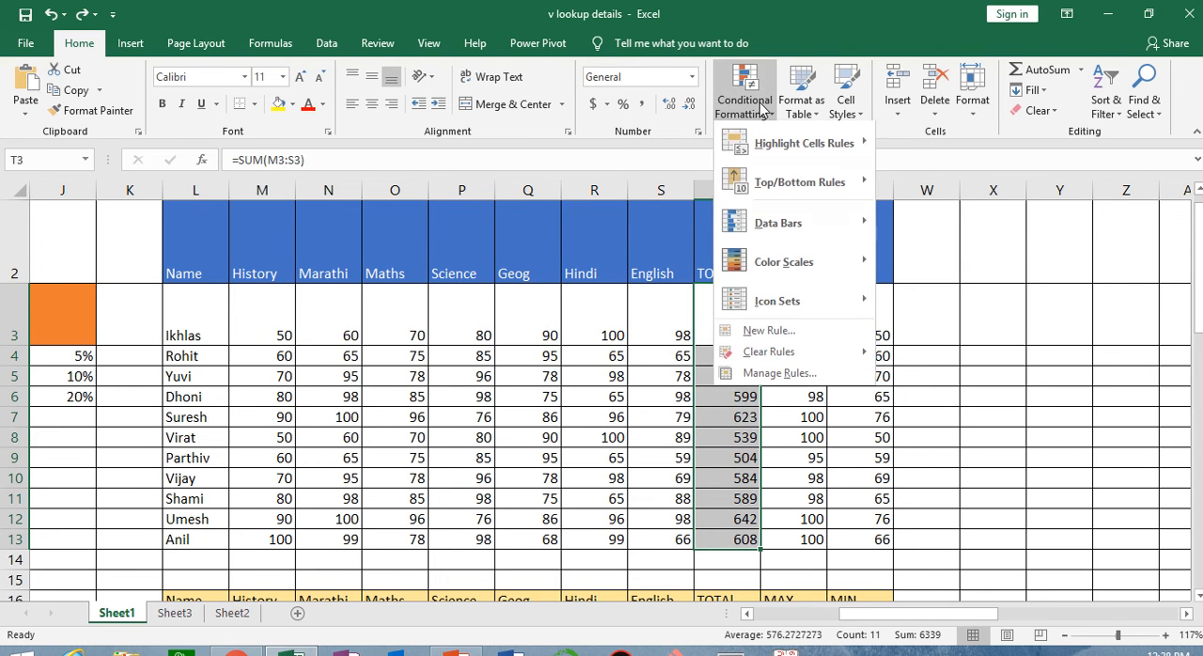
mouse_move(799, 183)
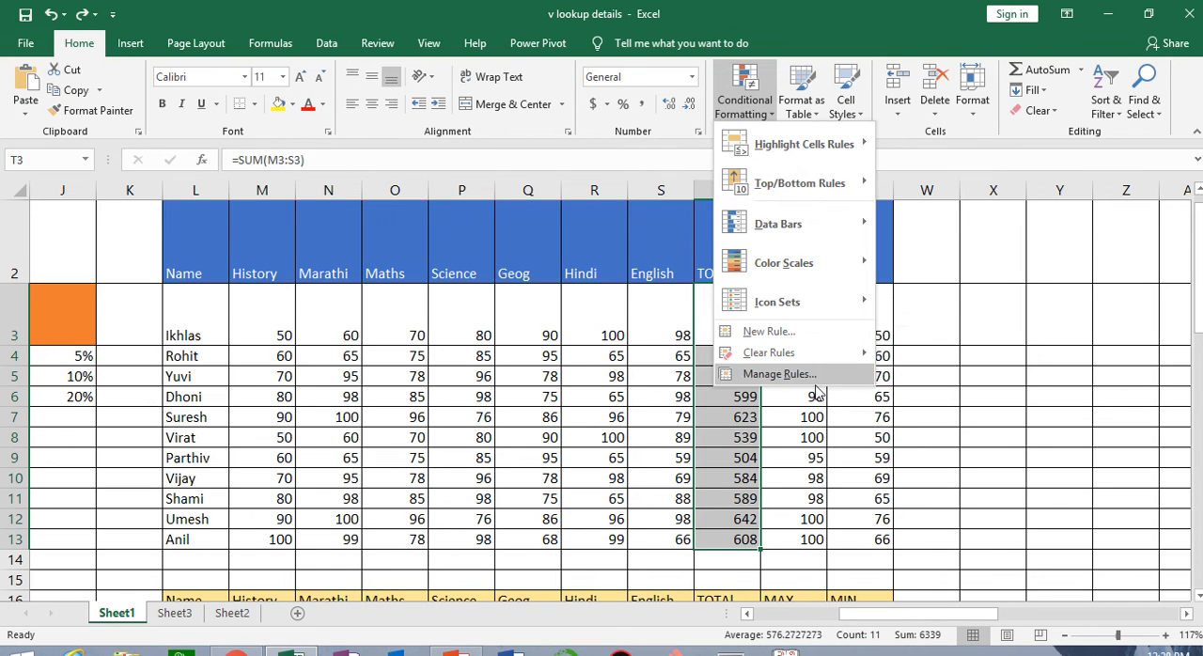
key("Escape")
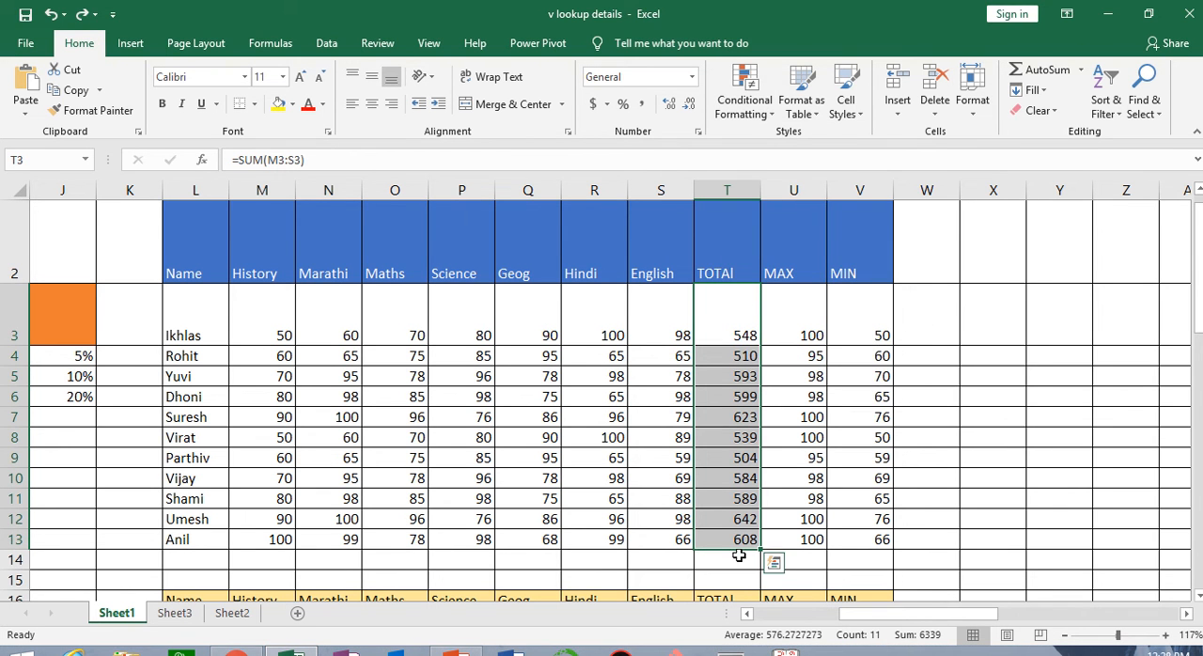
Sum the TOTAL column in cell T14 with =SUM(T3:T13)
left_click(733, 559)
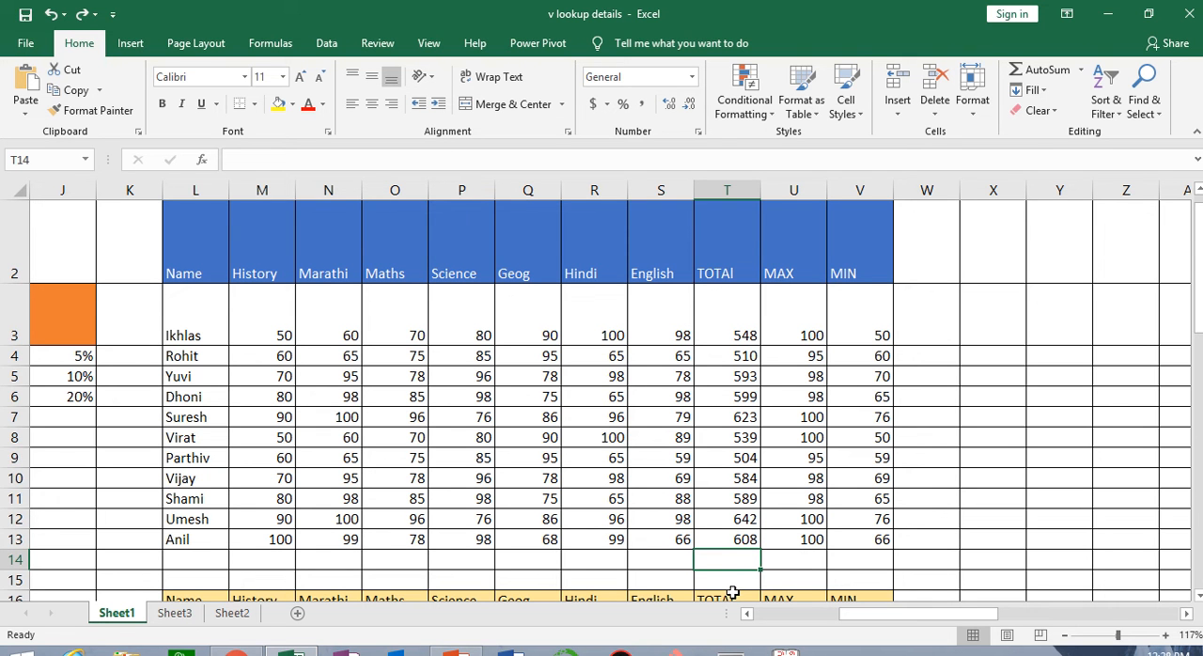
key("alt+equal")
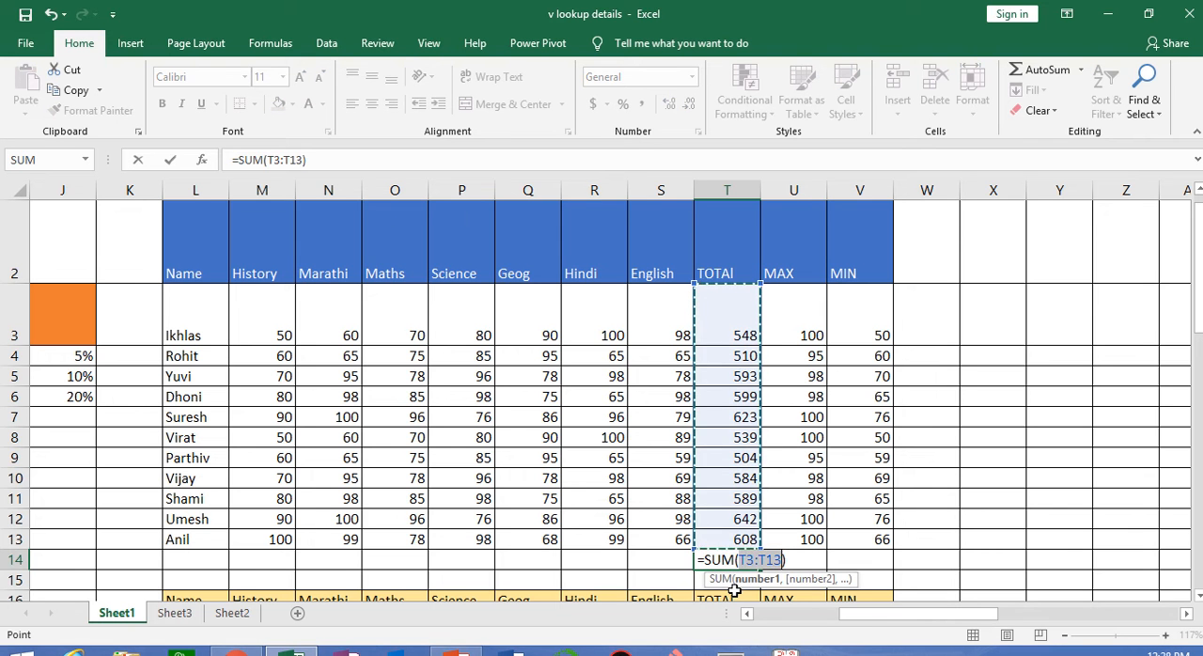
key("Return")
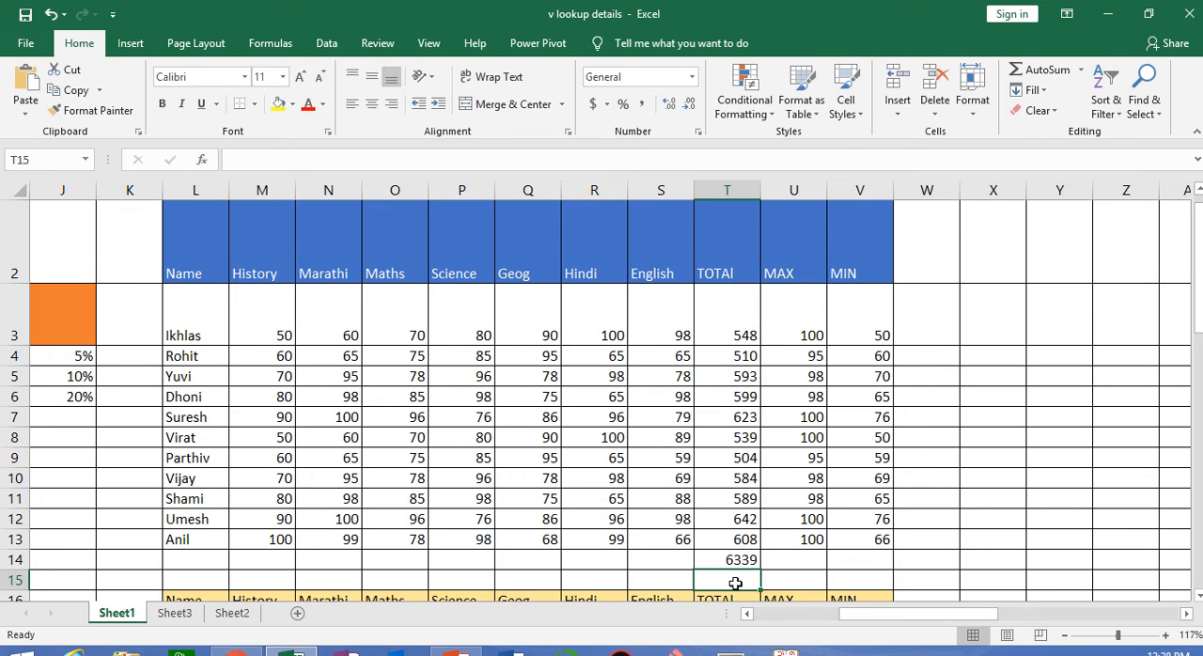
Change the formula in T14 to =SUM(T3:T13)/11 to average the students' totals
left_click(746, 558)
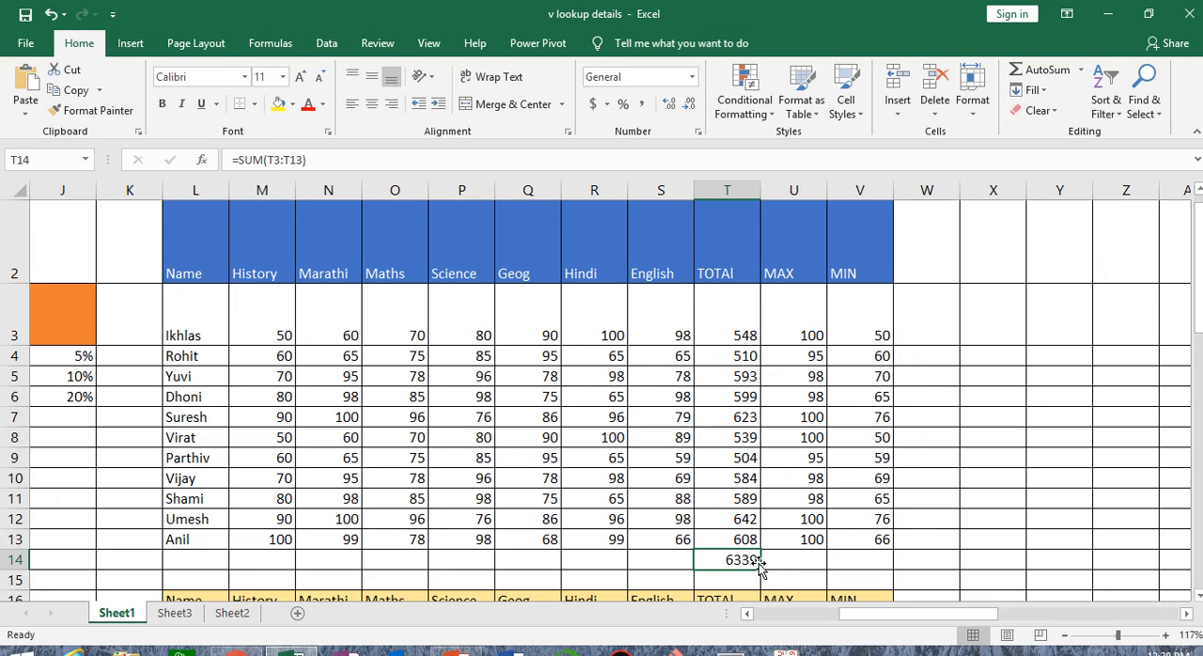
key("F2")
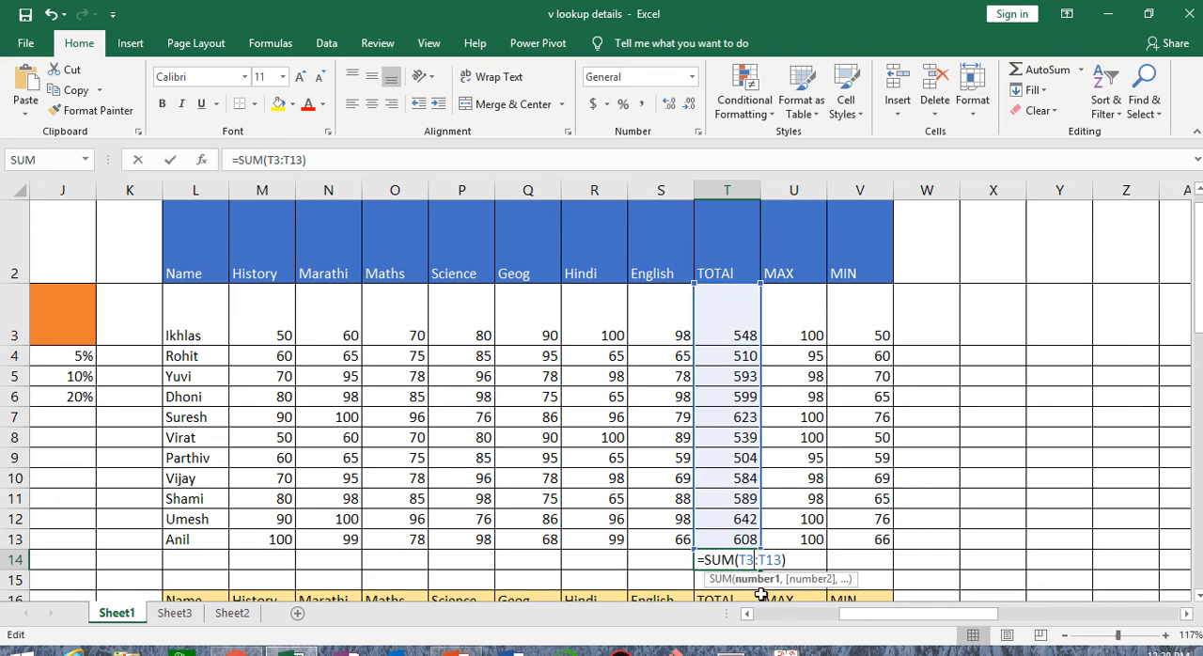
key("Right")
key("Right")
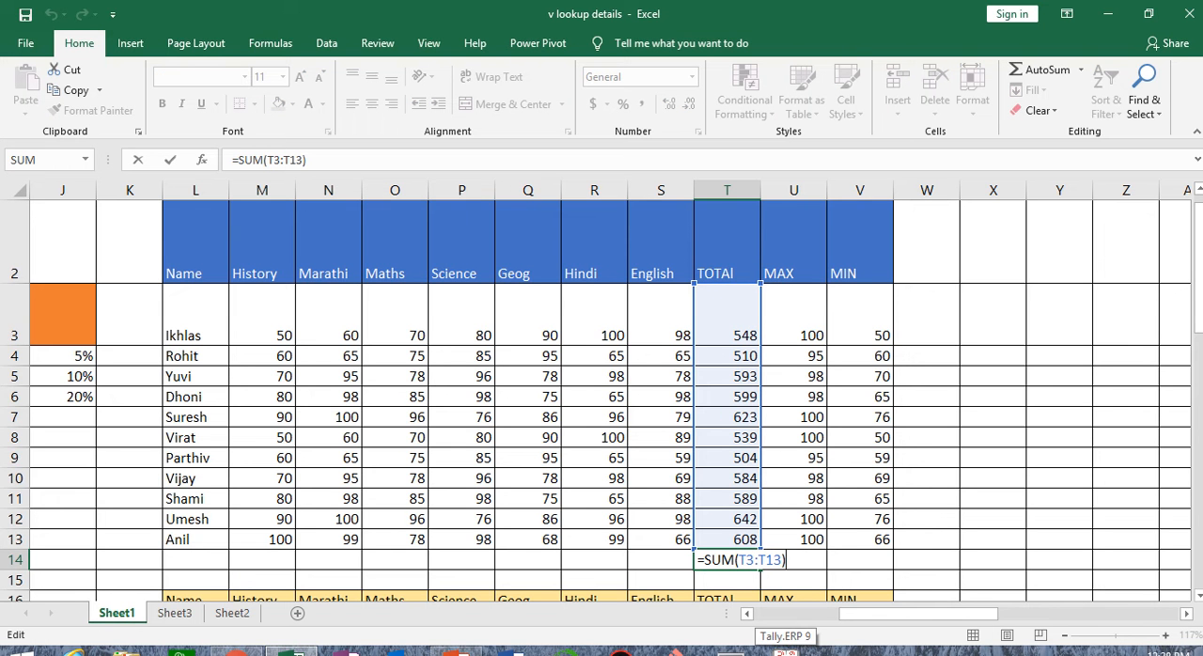
type("/11")
key("Return")
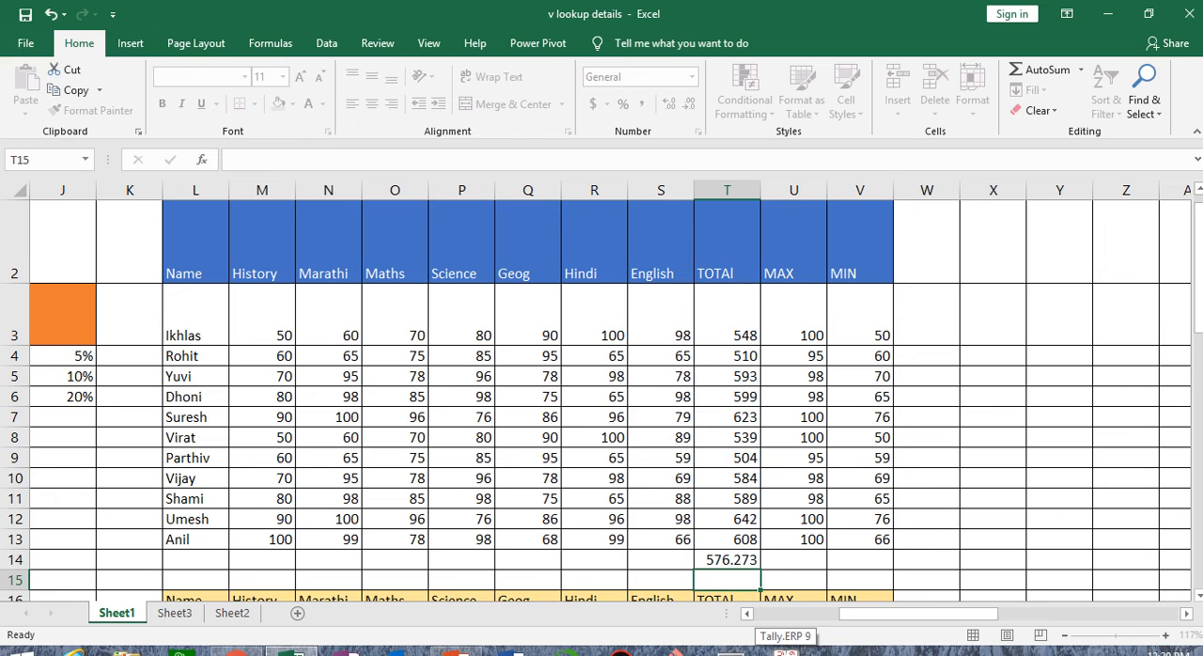
Reduce the average in T14 to zero decimal places
left_click(729, 562)
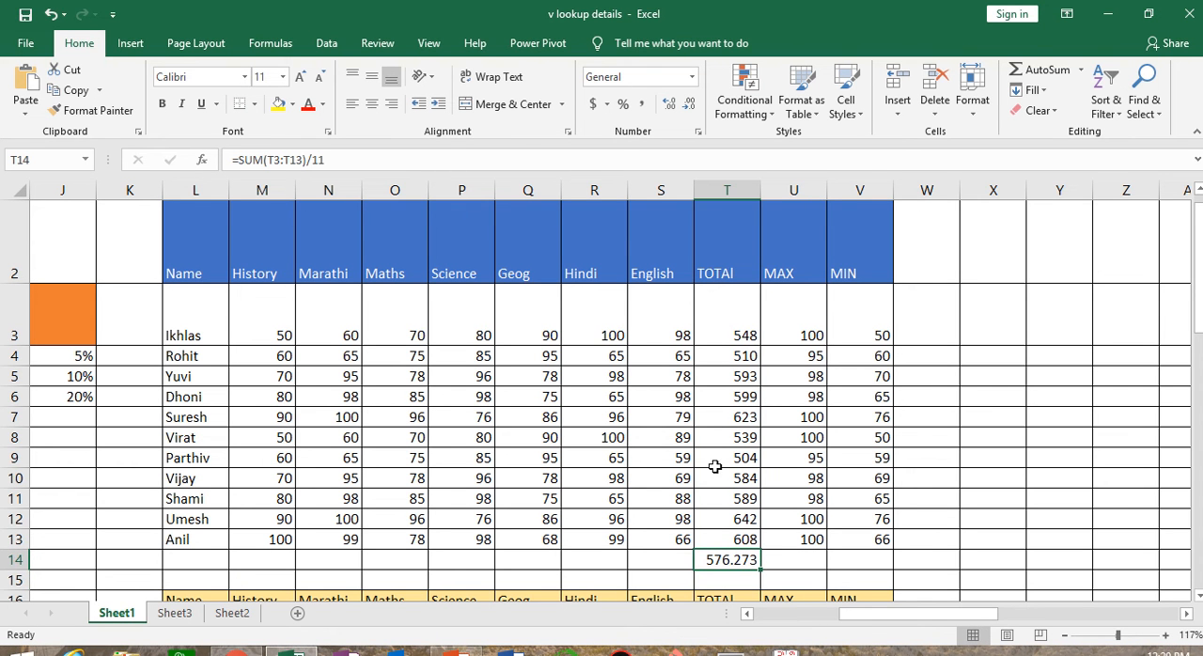
left_click(689, 104)
left_click(689, 103)
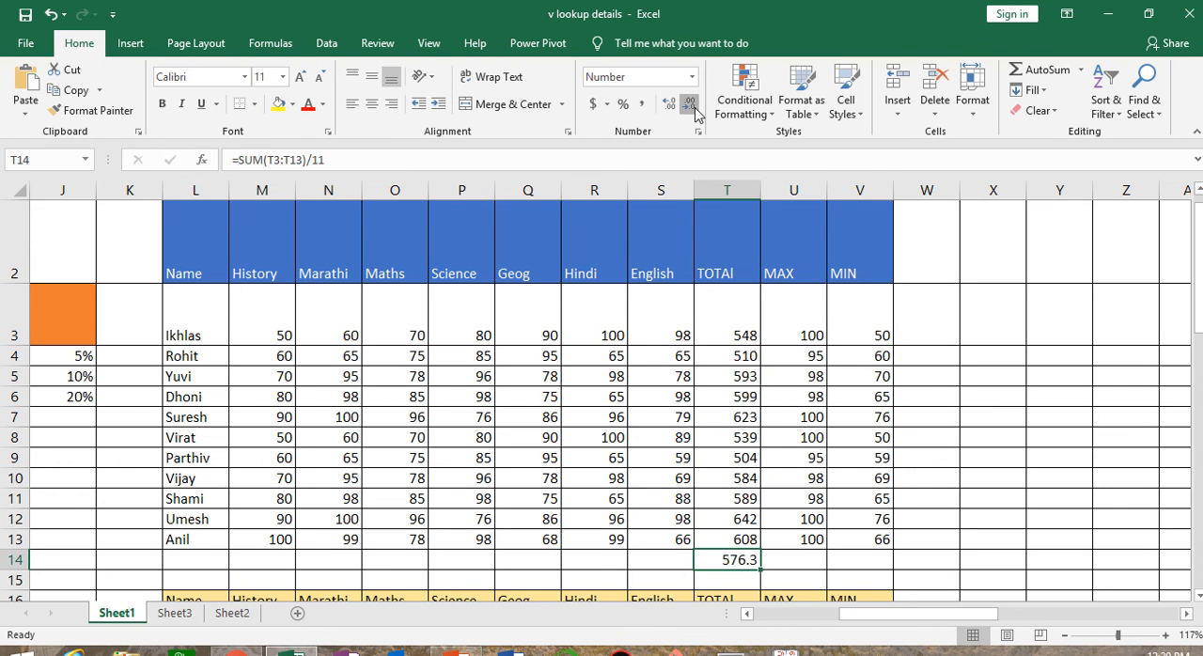
left_click(689, 103)
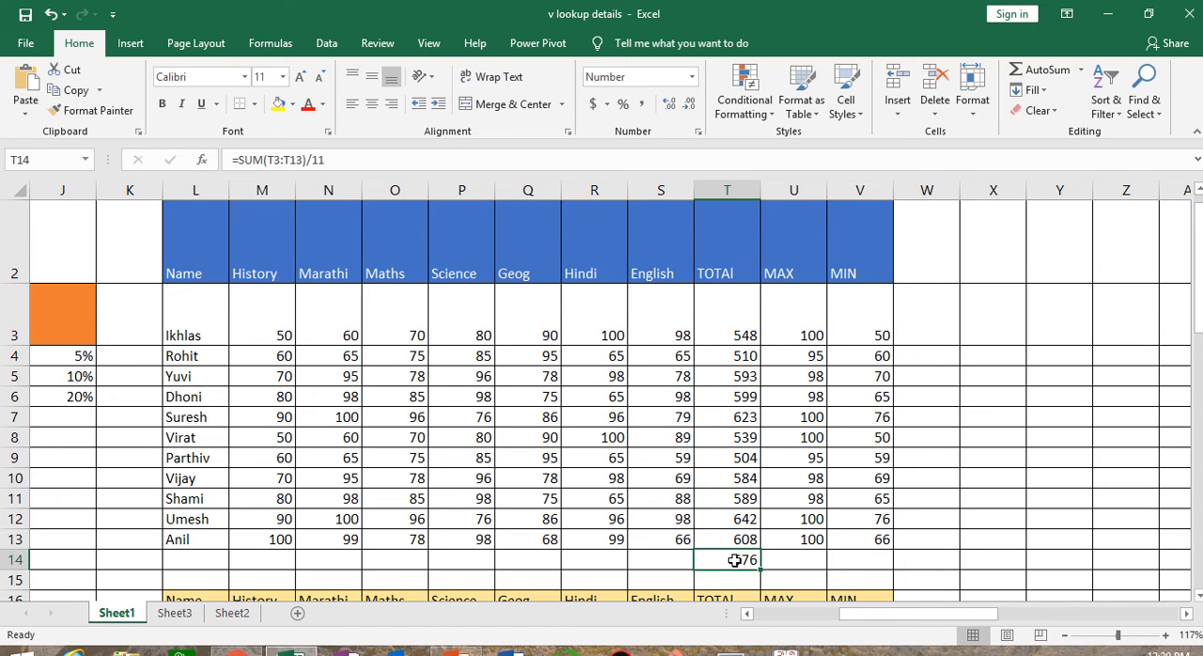
Preview an Above Average conditional formatting rule on the totals in T3:T13 without applying it
left_click_drag(719, 322, 724, 533)
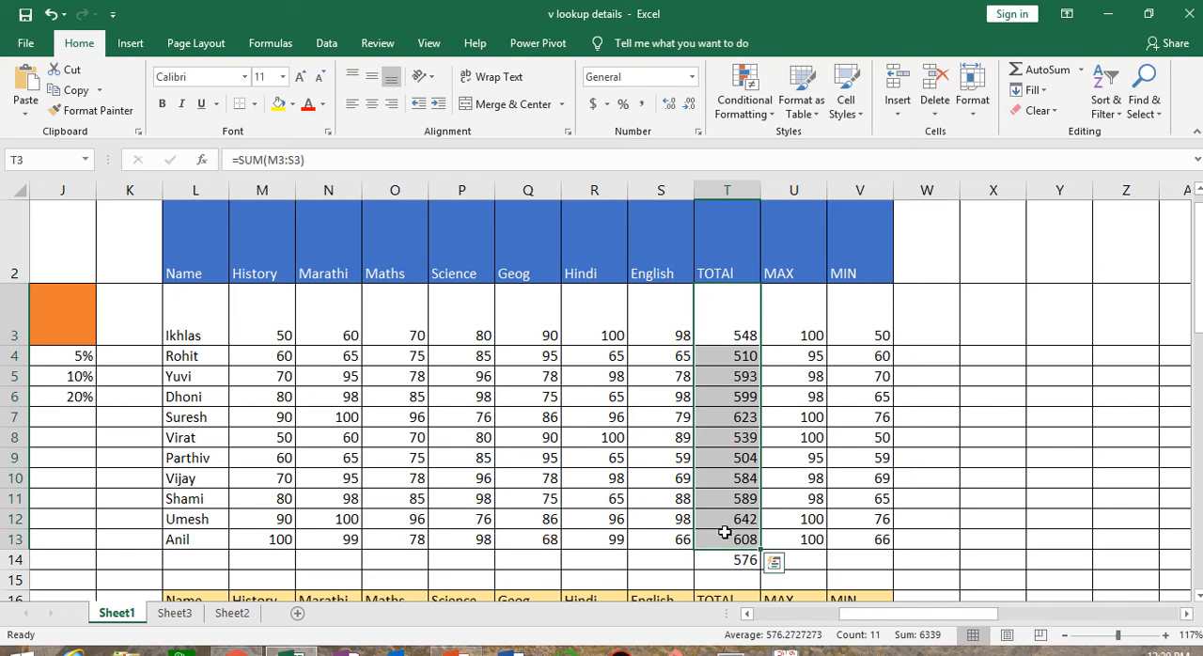
left_click(748, 103)
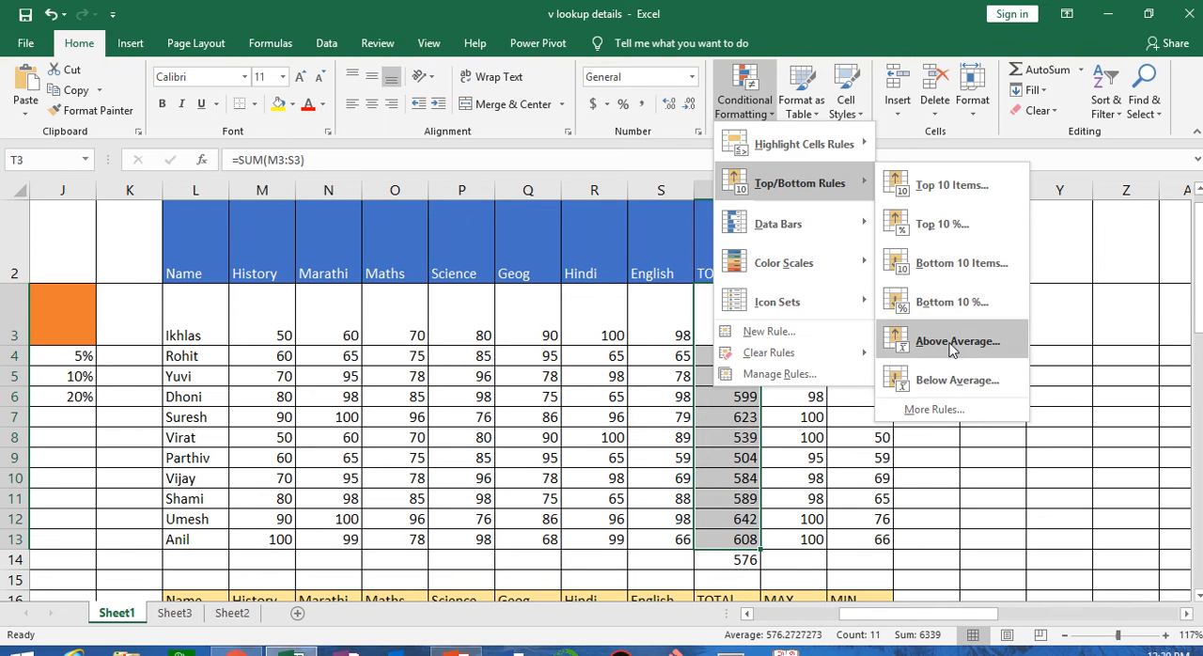
left_click(951, 344)
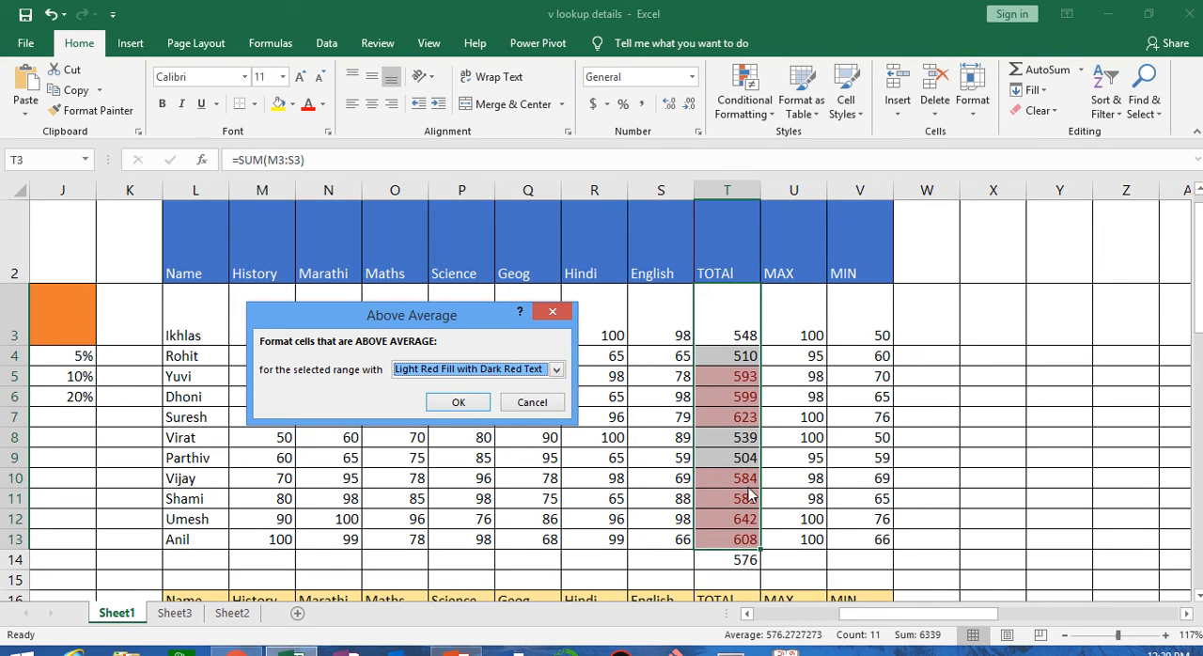
left_click(550, 410)
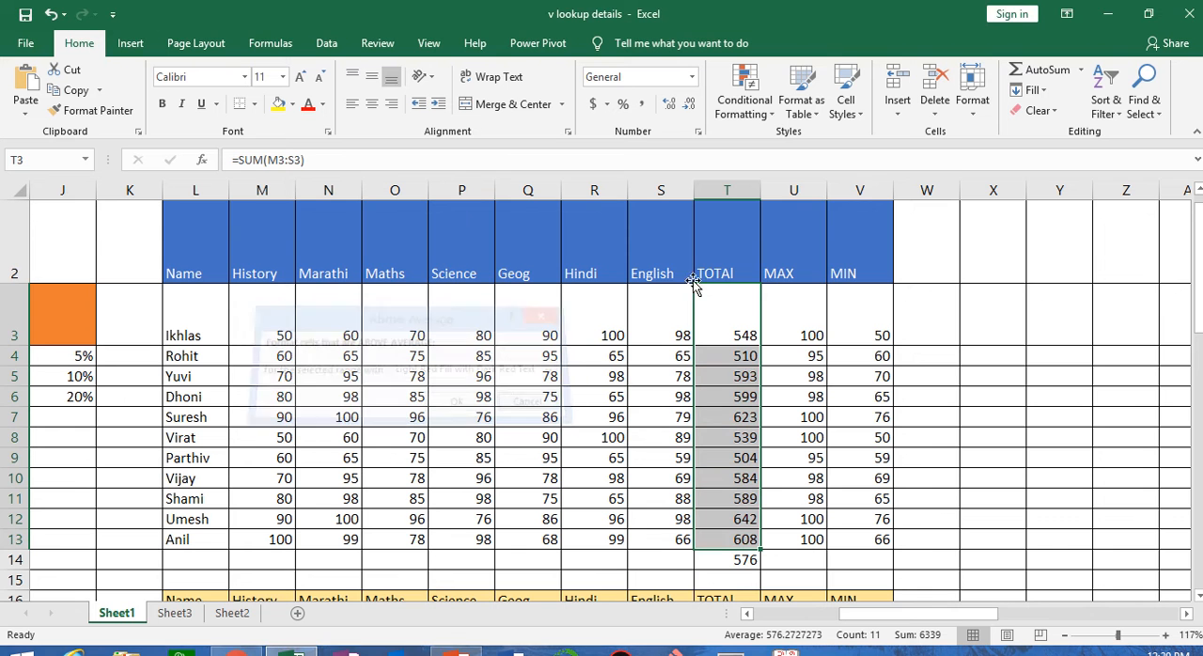
Preview a Below Average conditional formatting rule on the totals in T3:T13 without applying it
left_click(744, 89)
mouse_move(773, 190)
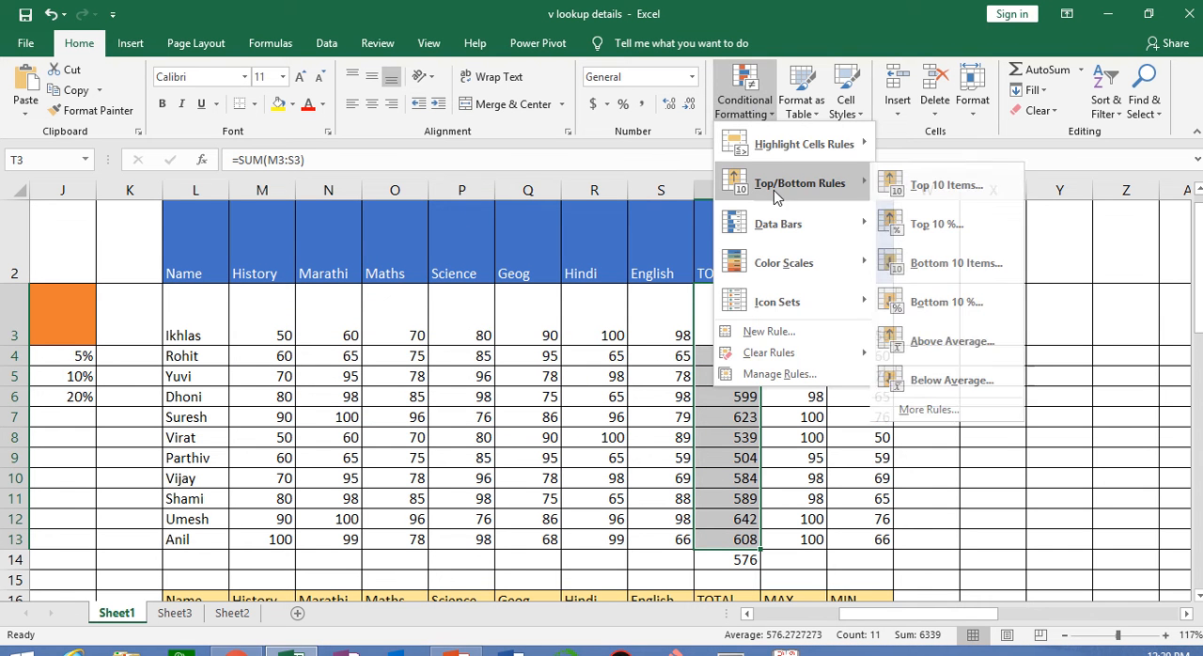
left_click(945, 379)
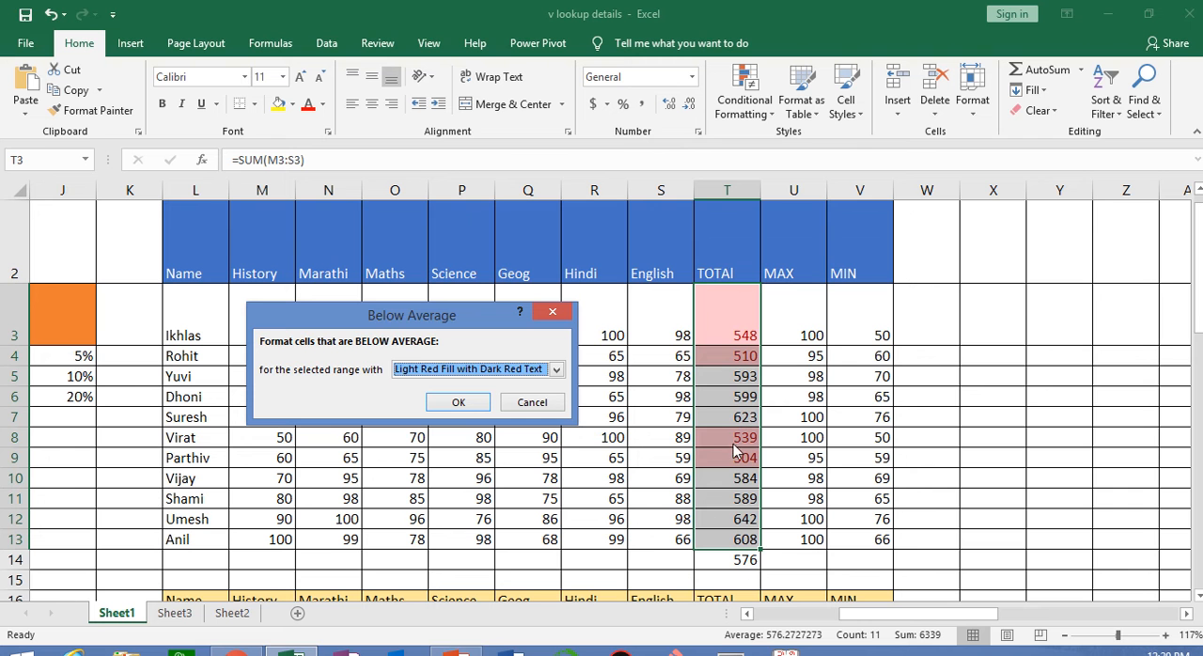
left_click(531, 403)
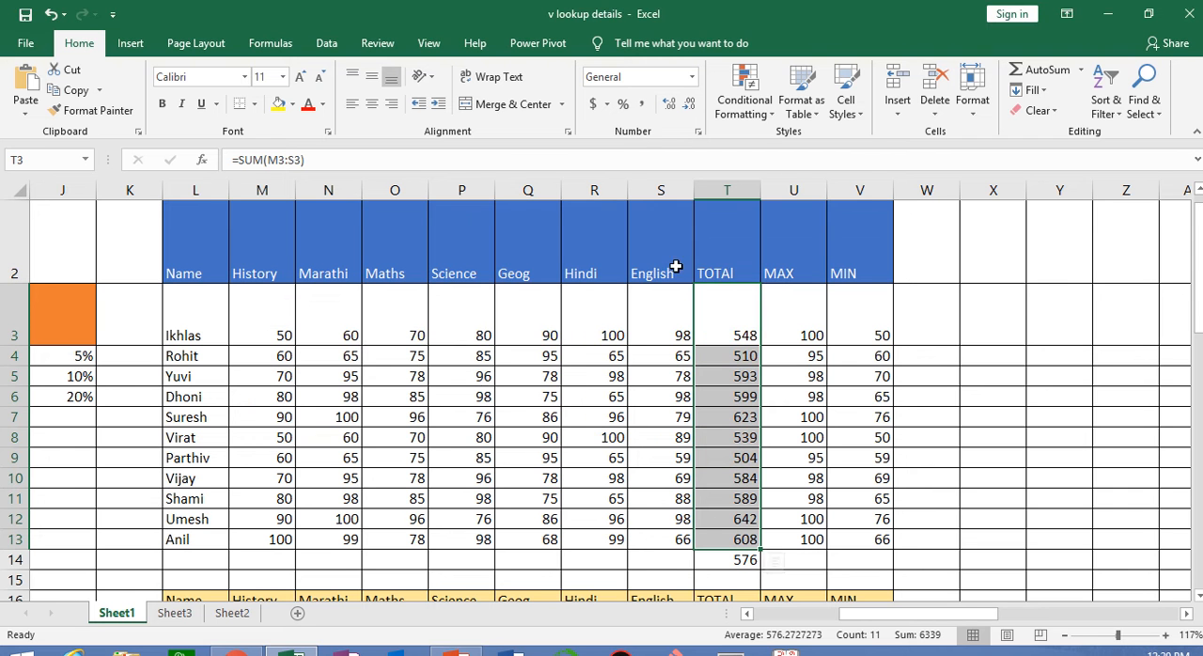
left_click(744, 94)
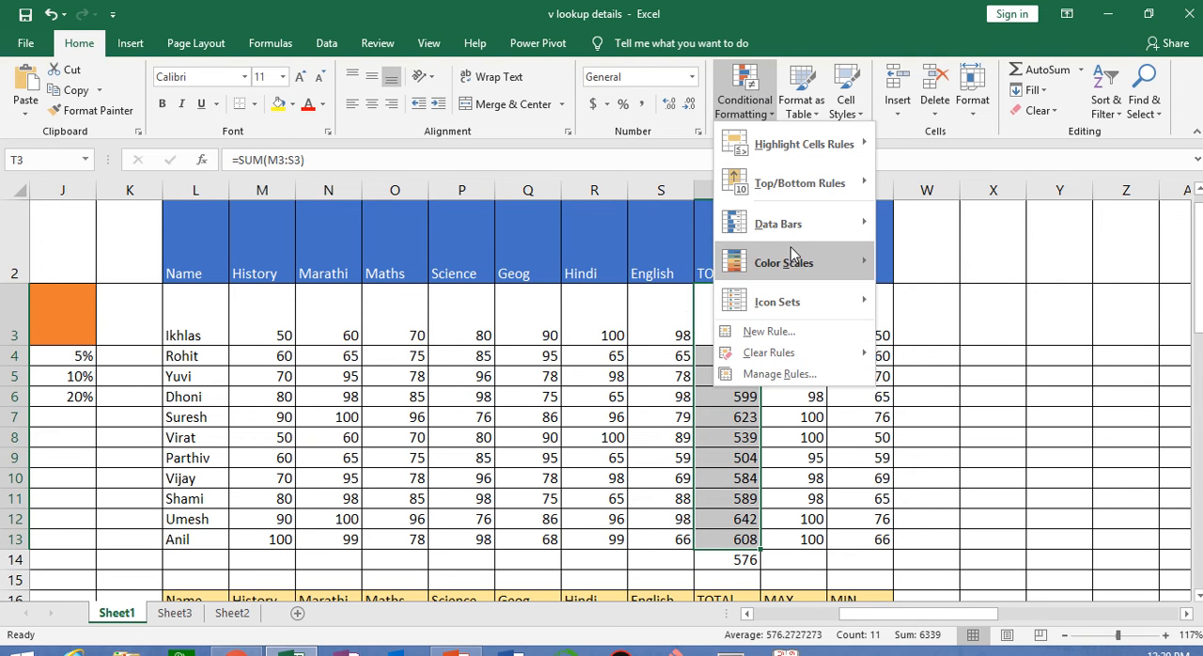
left_click(978, 496)
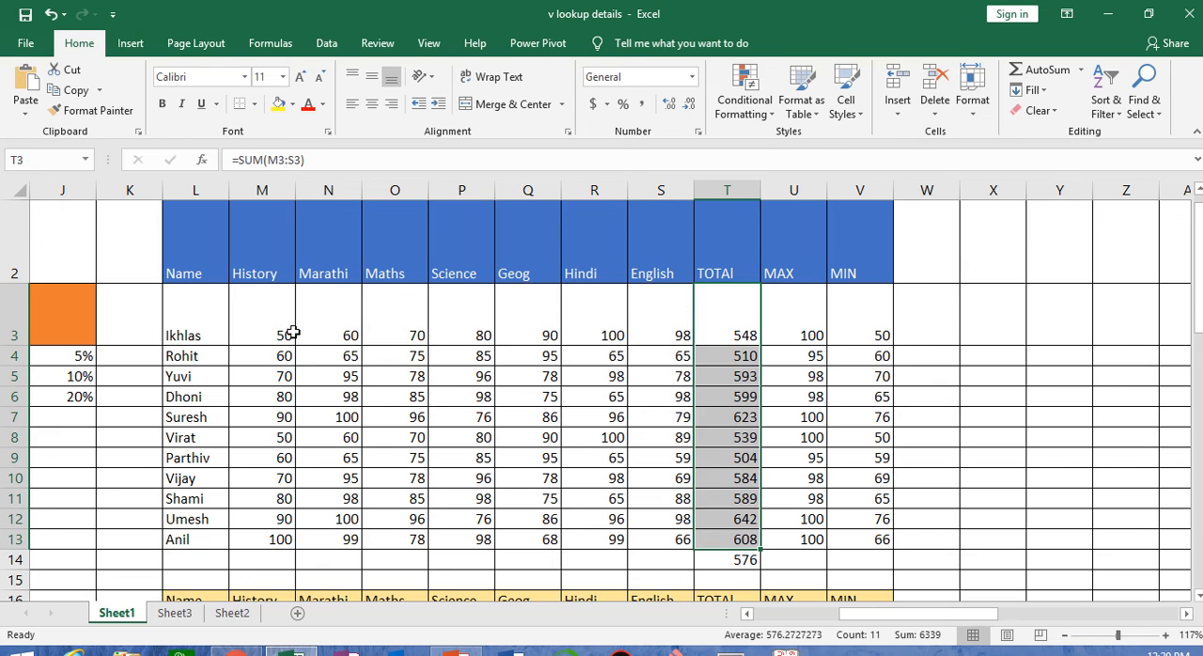
Apply red gradient-fill data bars to the subject marks in M3:S13
left_click_drag(273, 316, 590, 437)
left_click_drag(637, 467, 644, 535)
left_click(762, 111)
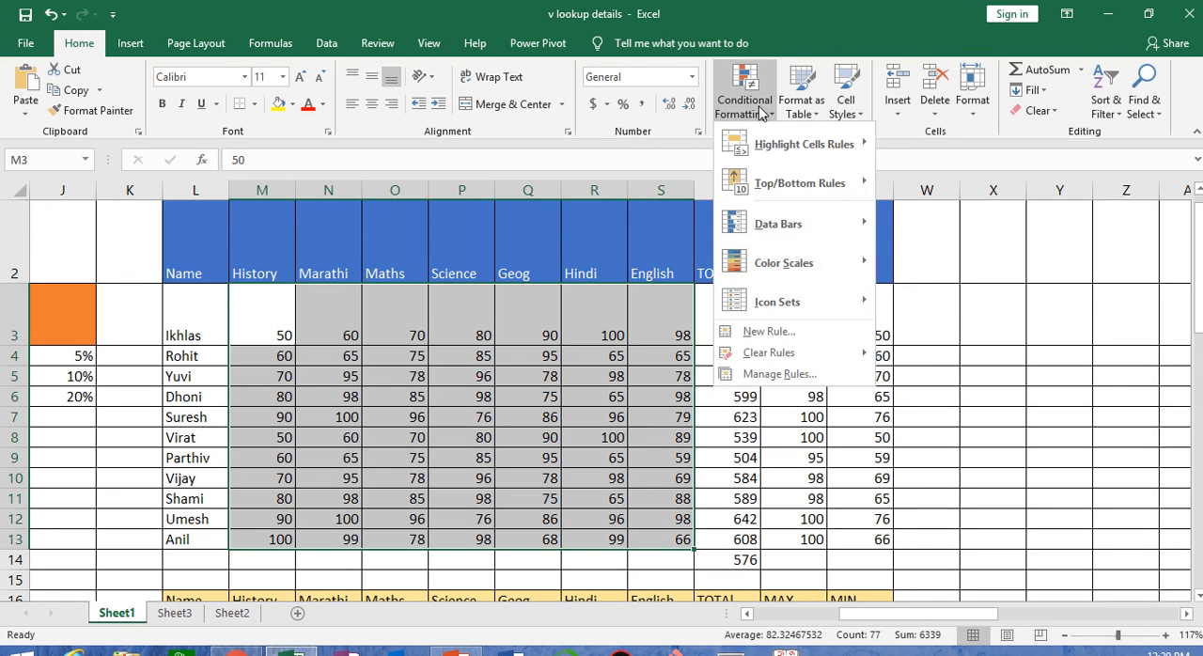
mouse_move(801, 233)
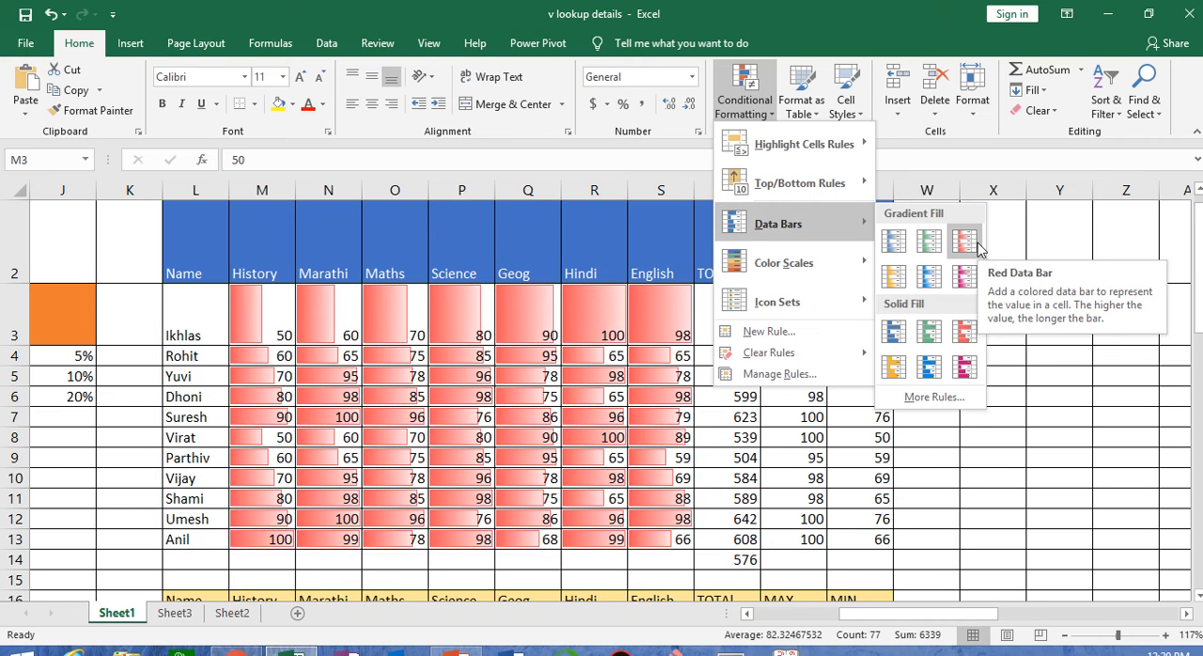
left_click(968, 244)
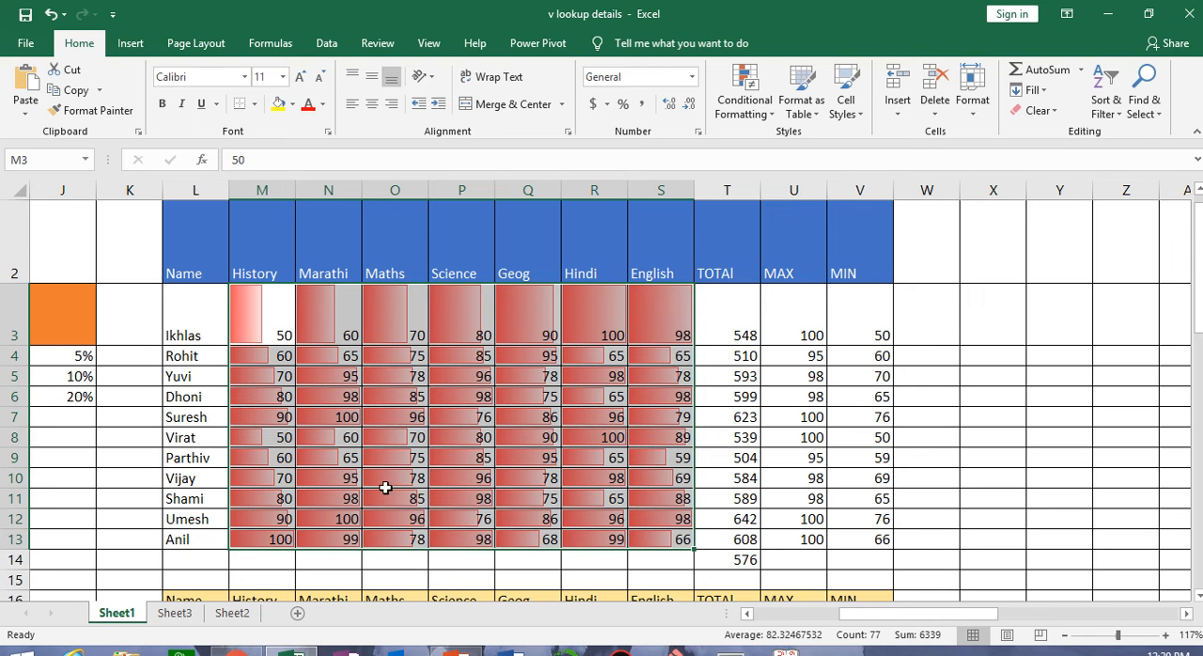
Clear the data bar rule from the selected subject marks in M3:S13
left_click(739, 111)
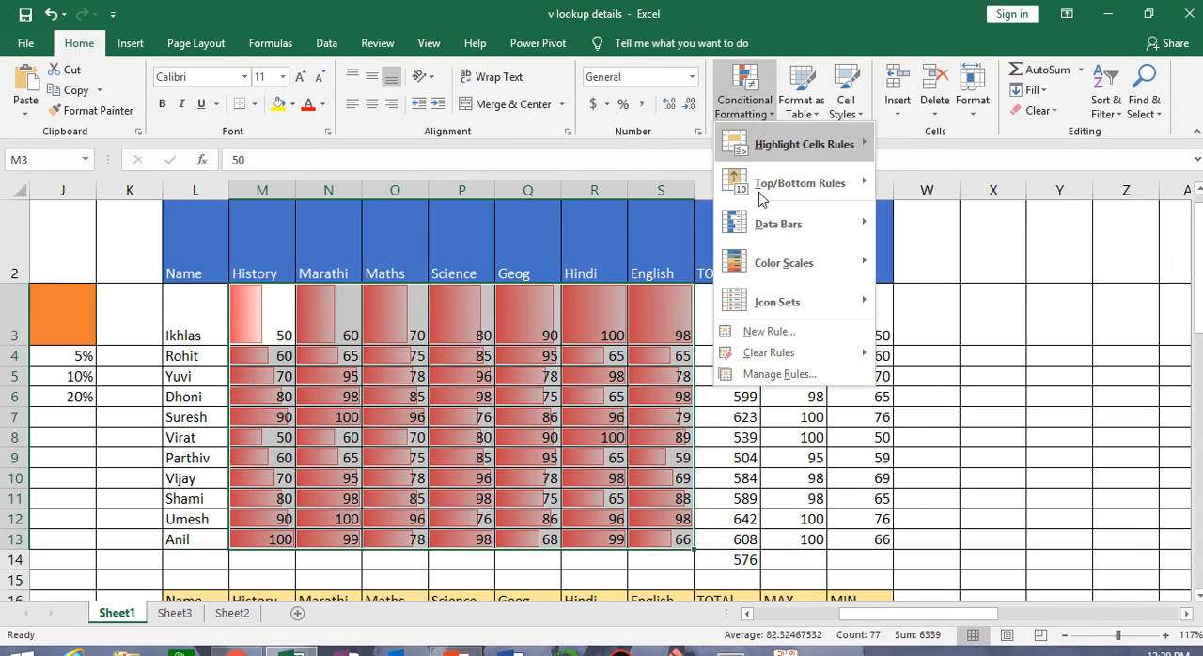
mouse_move(766, 351)
left_click(951, 358)
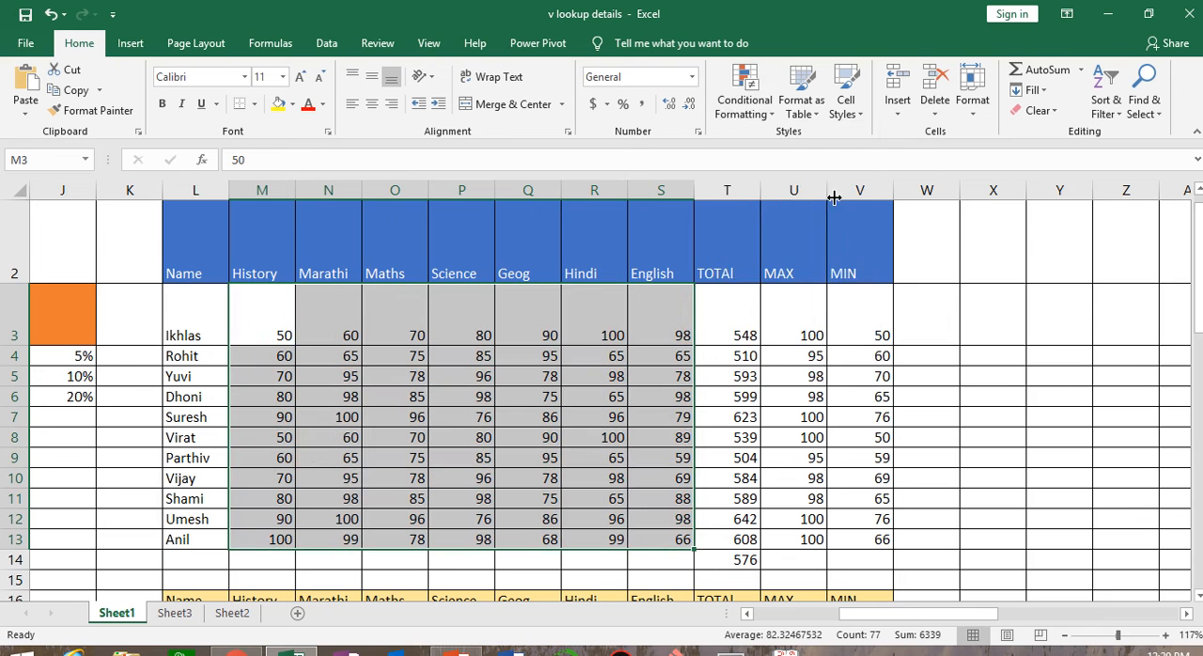
Apply the 5 Ratings icon set to the subject marks in M3:S13
left_click(743, 94)
mouse_move(797, 218)
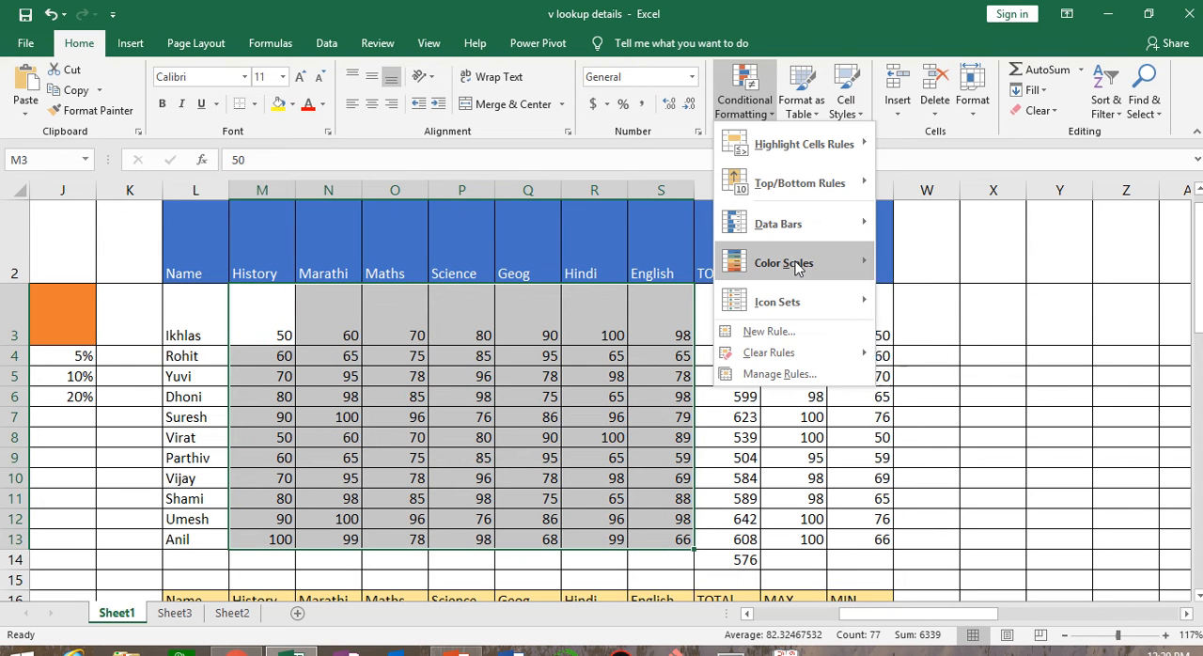
mouse_move(798, 310)
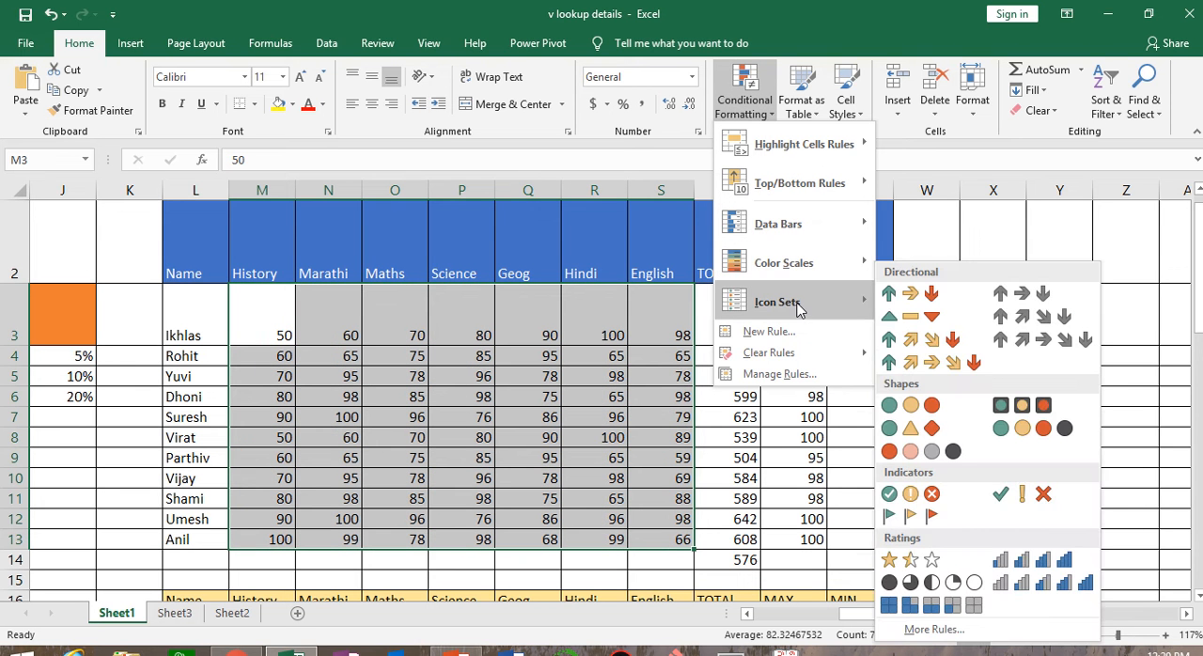
left_click(1045, 584)
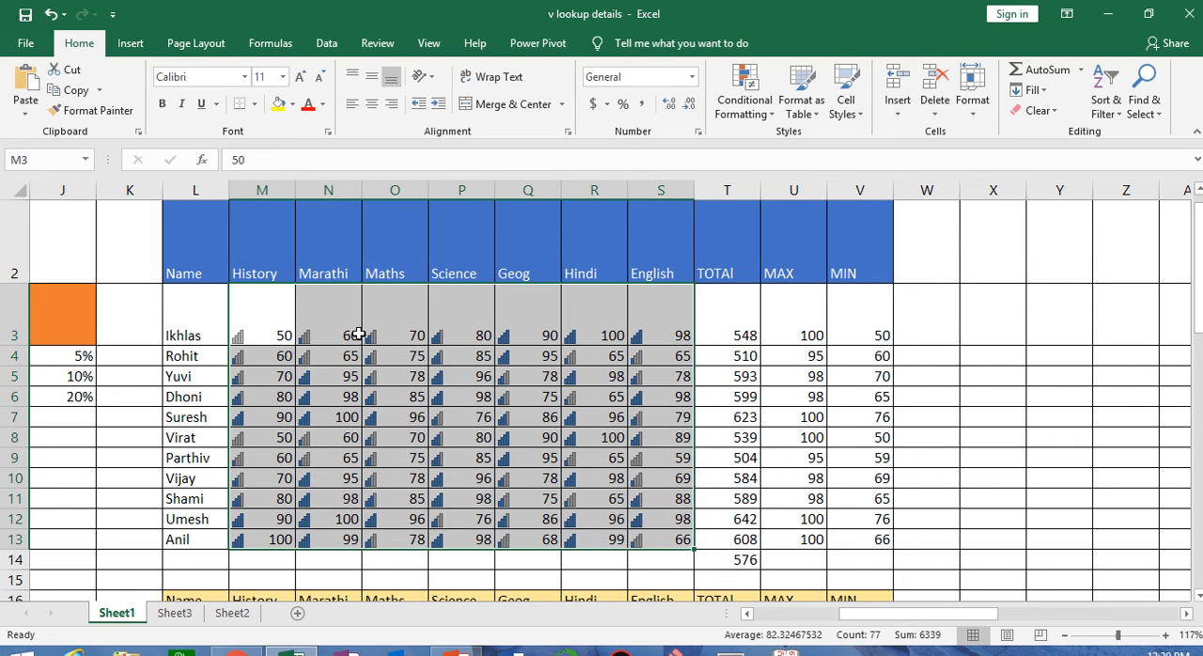
Examine the rating icons beside the first student's marks in row 3, from Hindi back to History
left_click(599, 321)
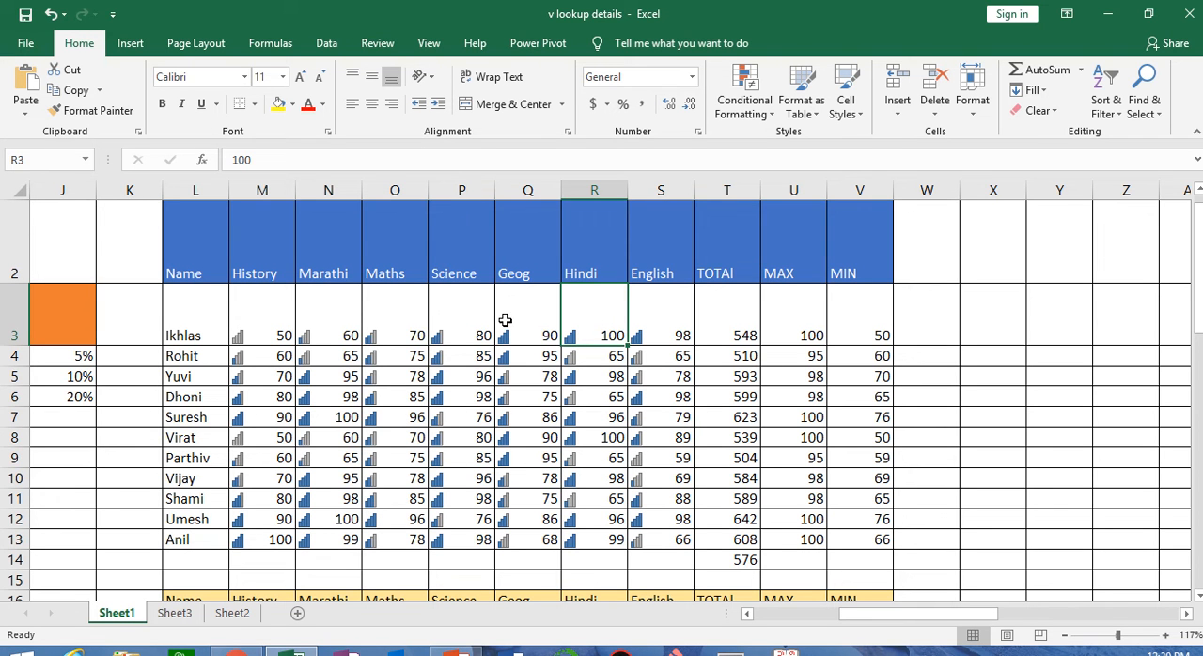
left_click(539, 316)
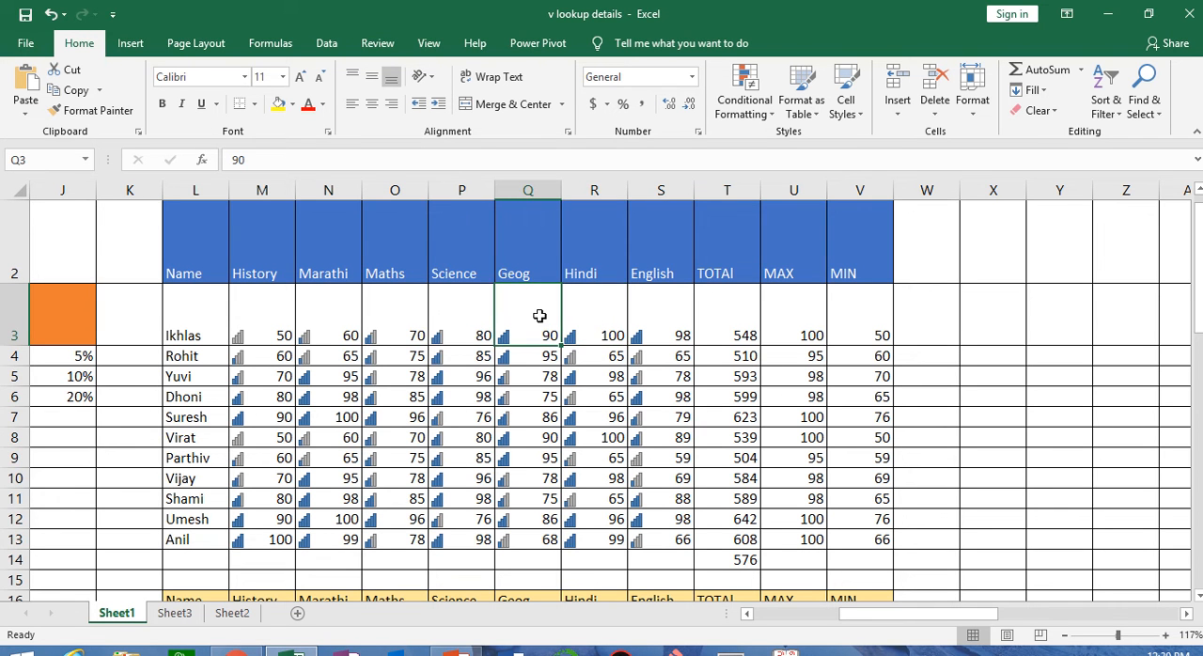
left_click(458, 332)
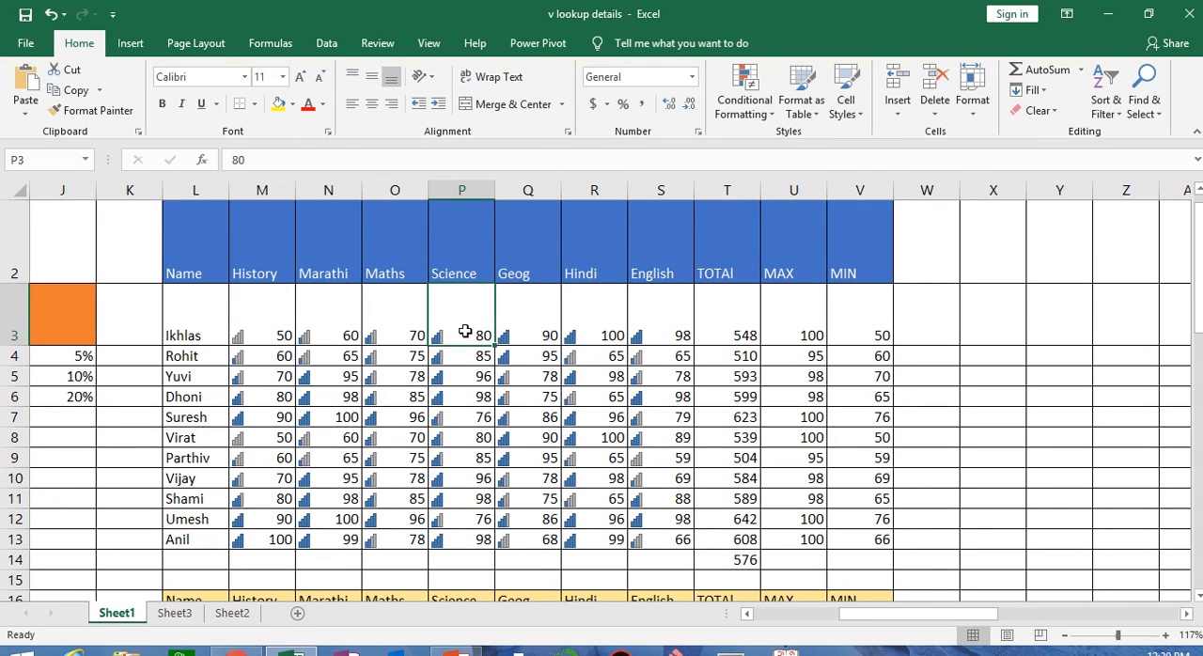
left_click(410, 326)
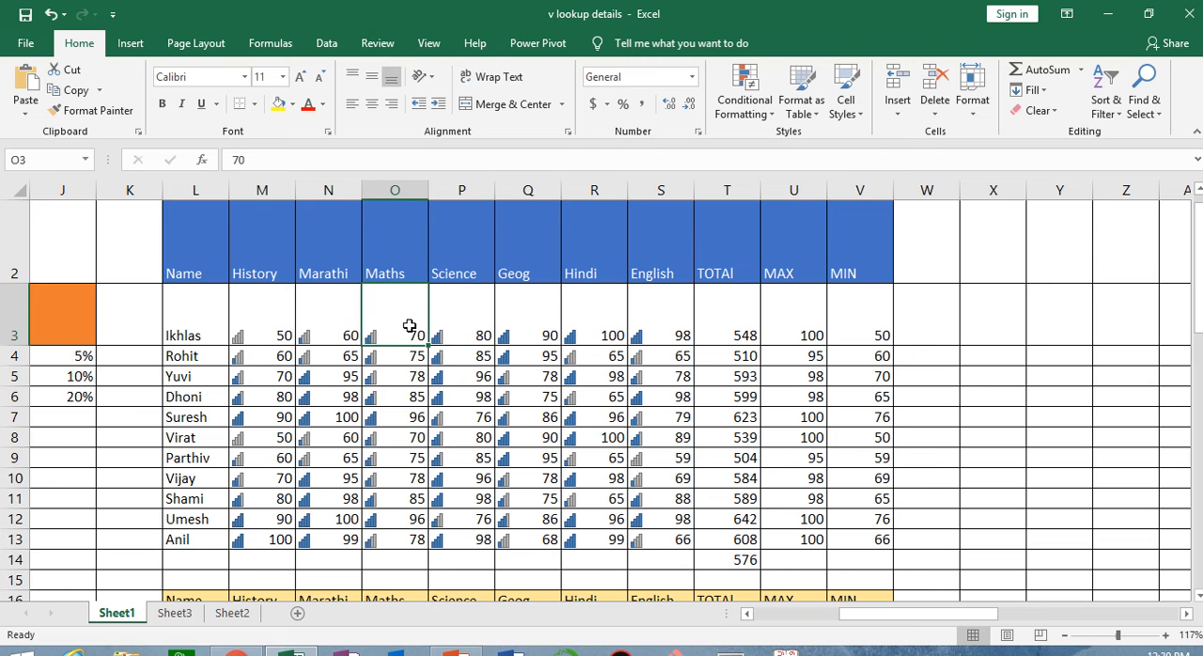
left_click(307, 322)
left_click(250, 321)
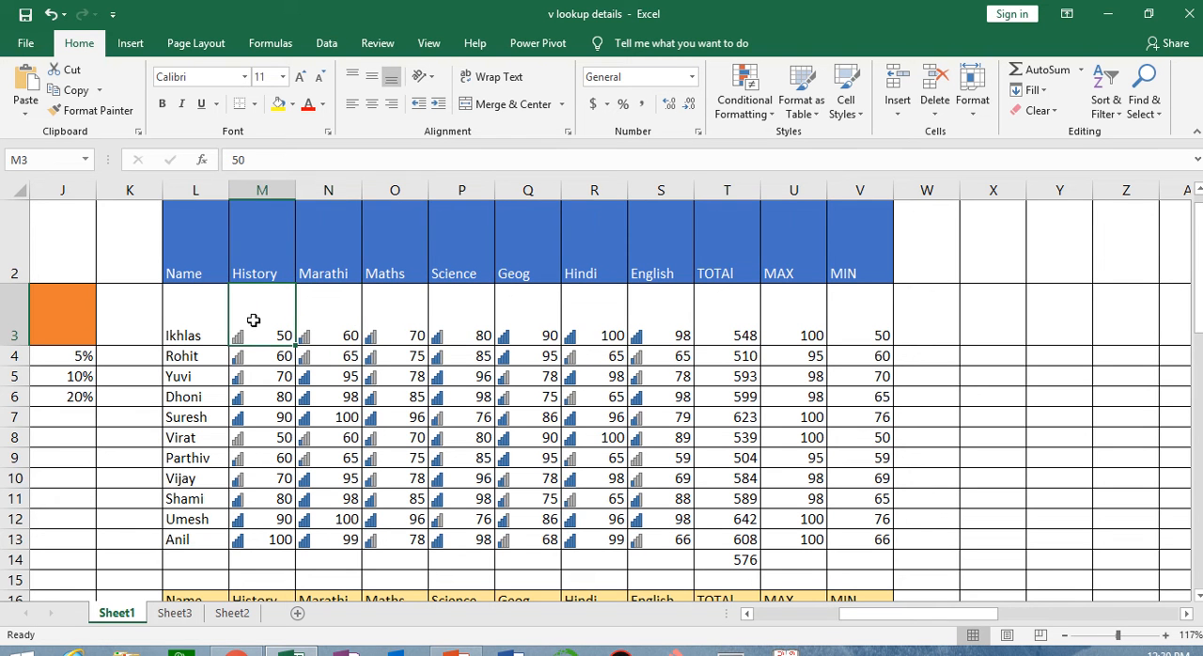
Select M3:S14 and clear the icon set rule from the selected cells
left_click_drag(257, 315, 663, 555)
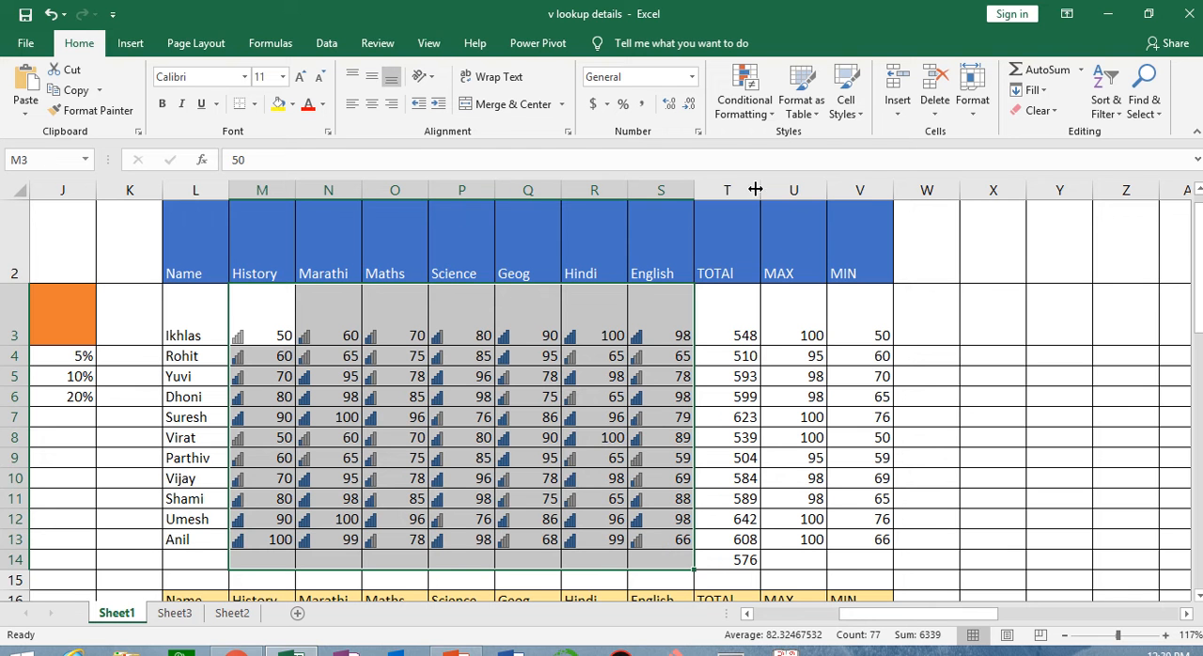
left_click(752, 113)
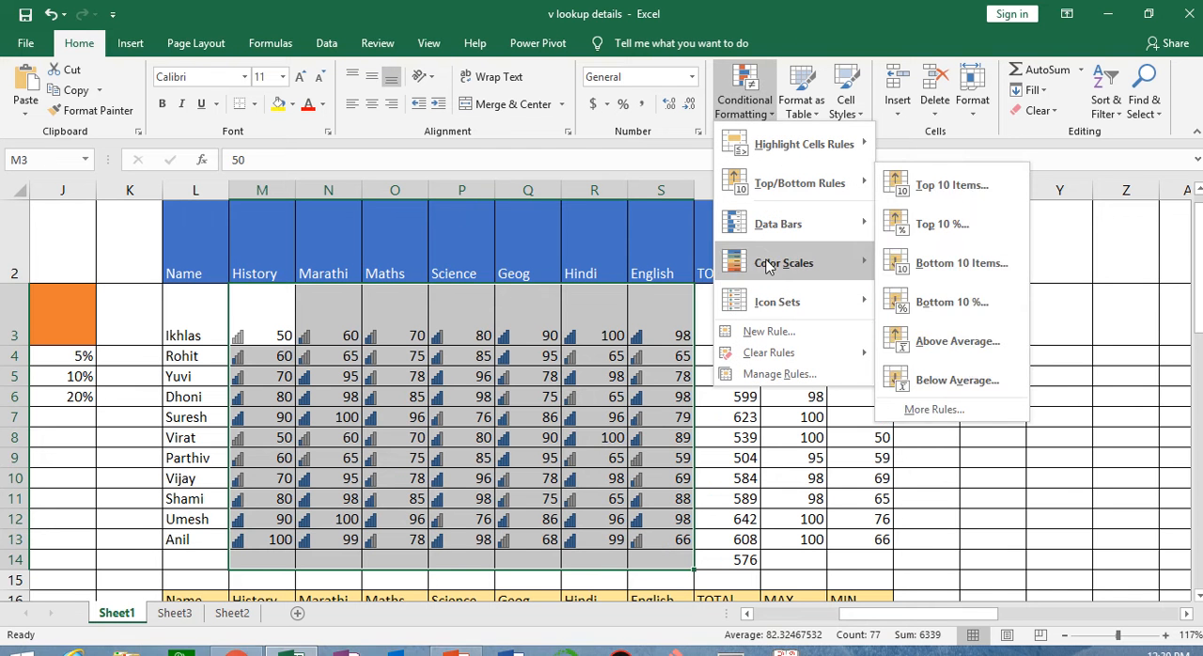
mouse_move(773, 310)
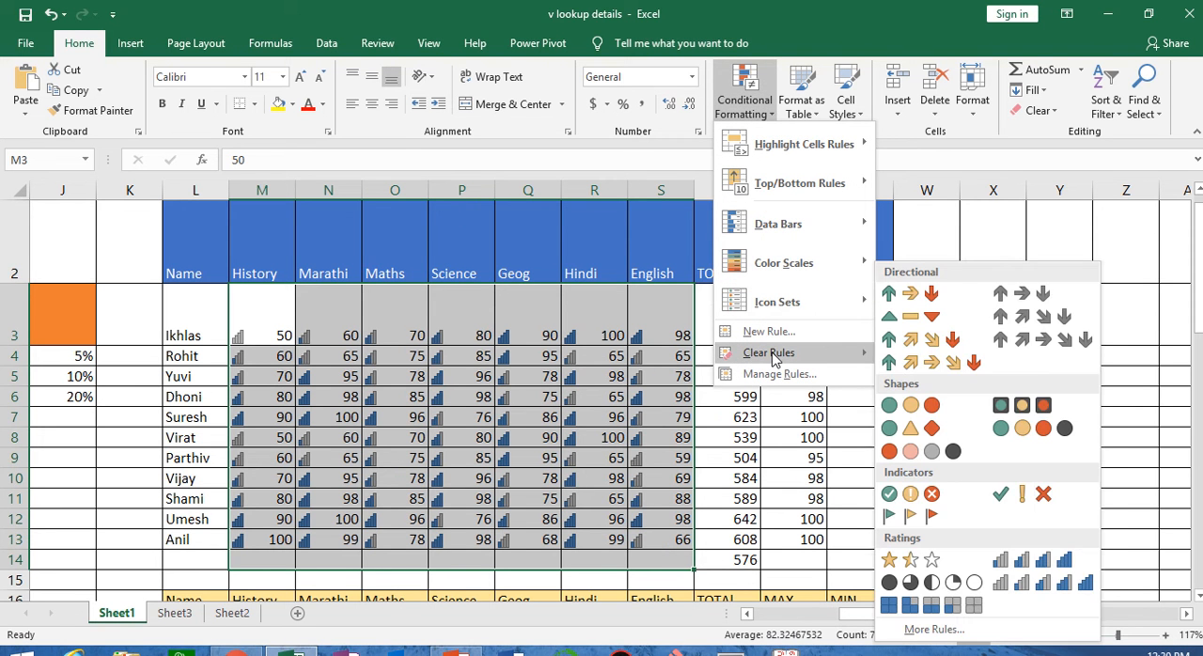
mouse_move(808, 355)
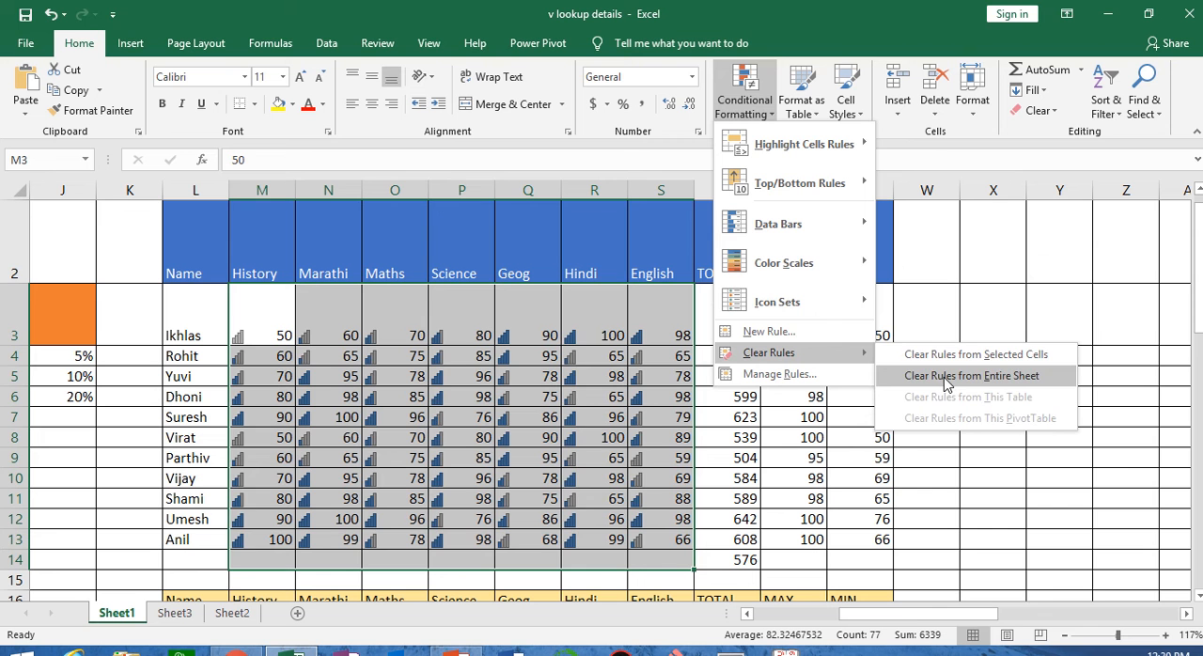
left_click(948, 353)
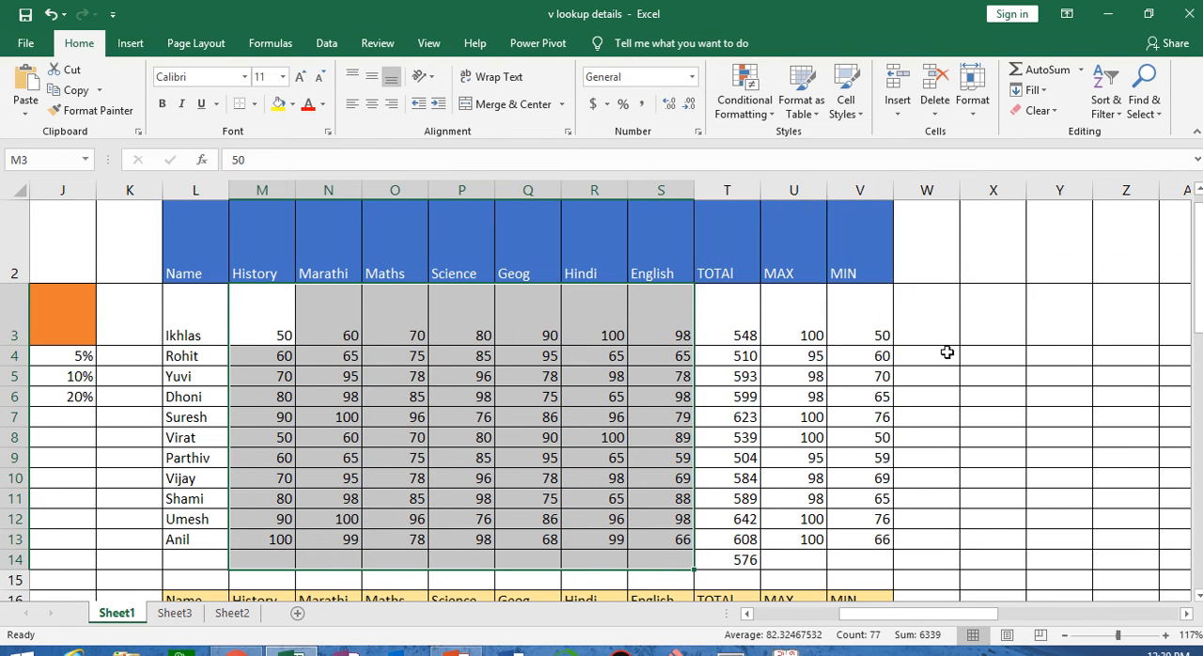
left_click(744, 100)
left_click(630, 390)
Select the English marks in S3:S13 and open a new custom icon set rule for them
left_click(662, 342)
left_click_drag(667, 313, 668, 541)
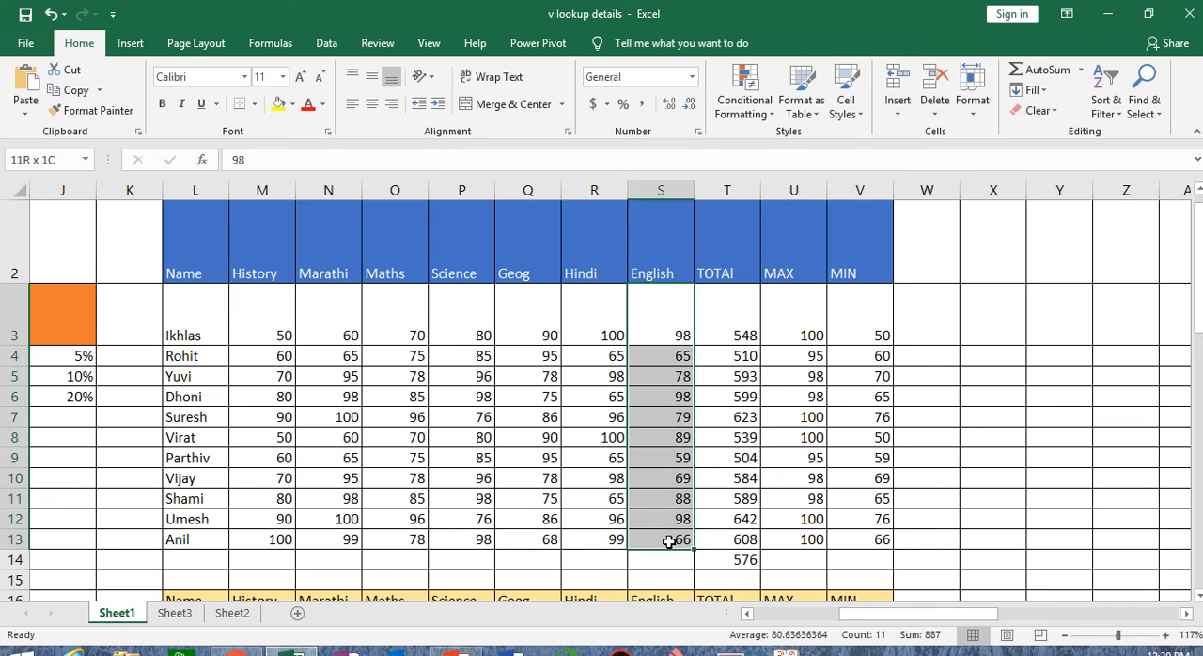
left_click(740, 112)
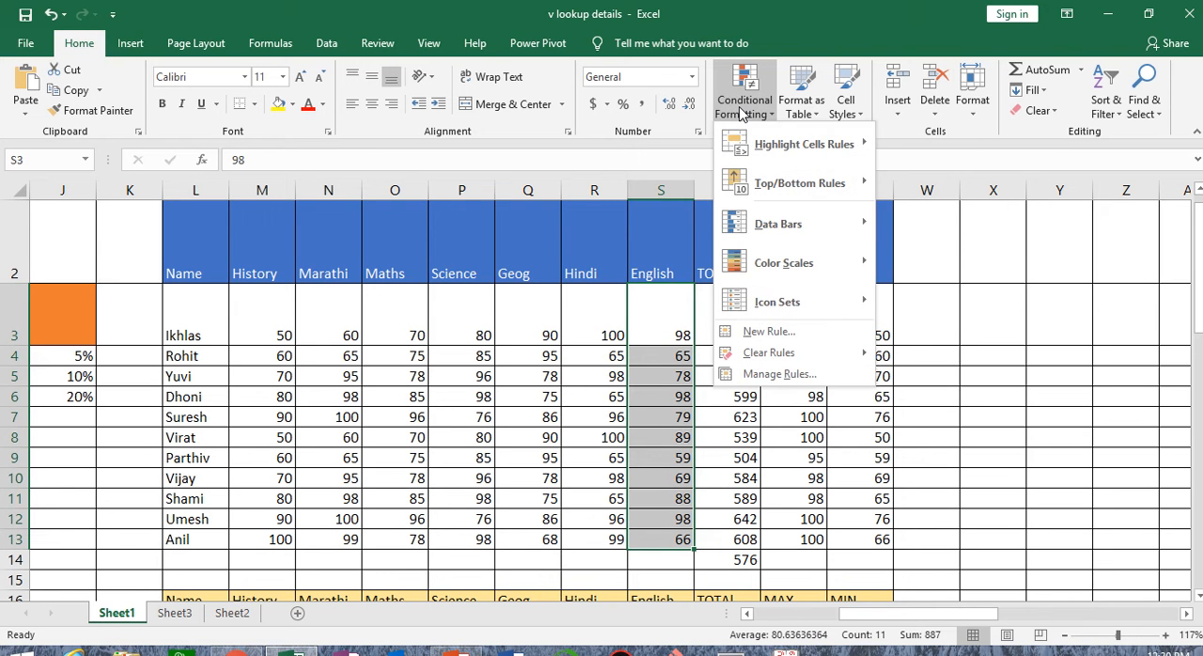
mouse_move(790, 314)
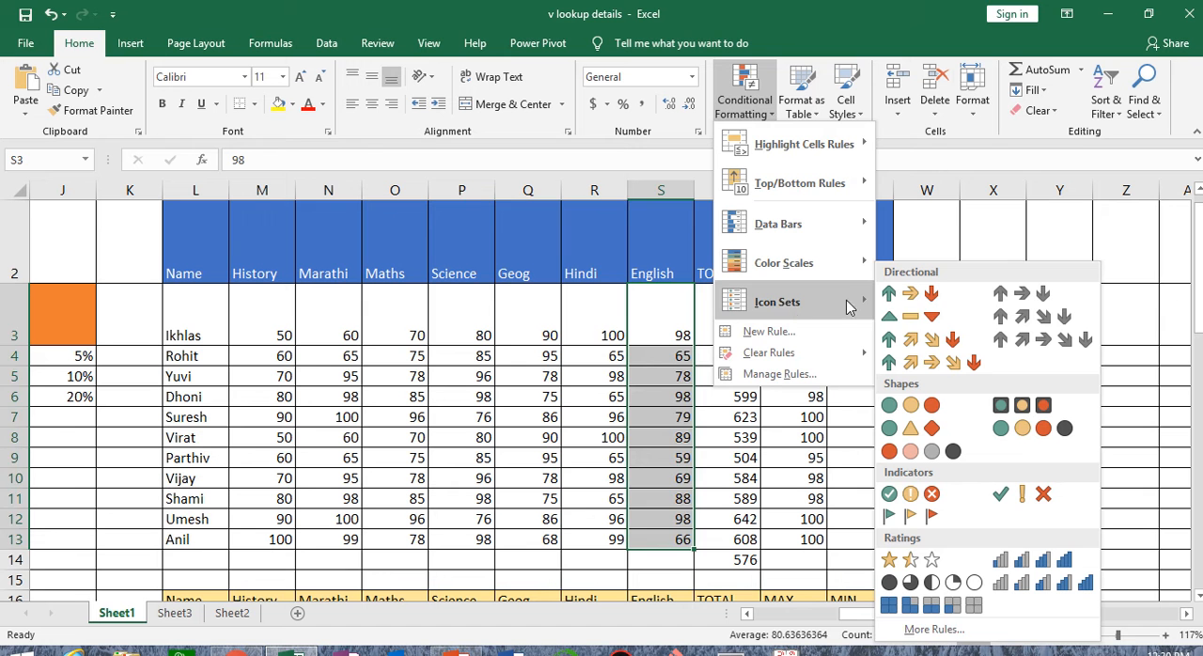
left_click(930, 630)
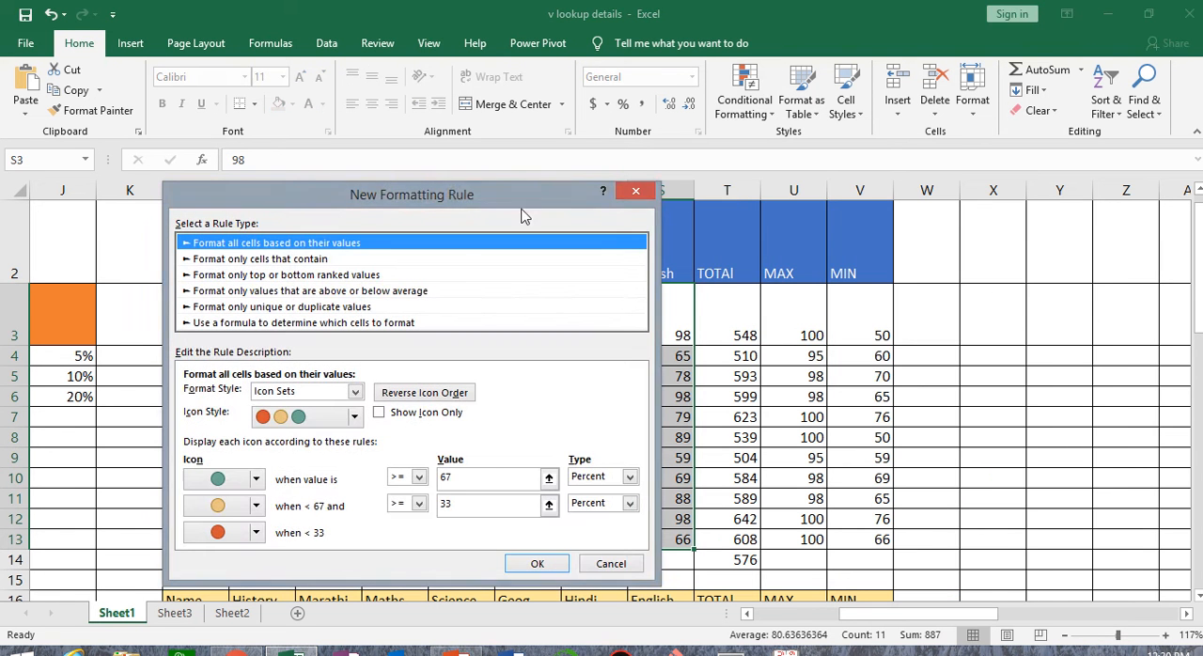
left_click_drag(453, 192, 998, 81)
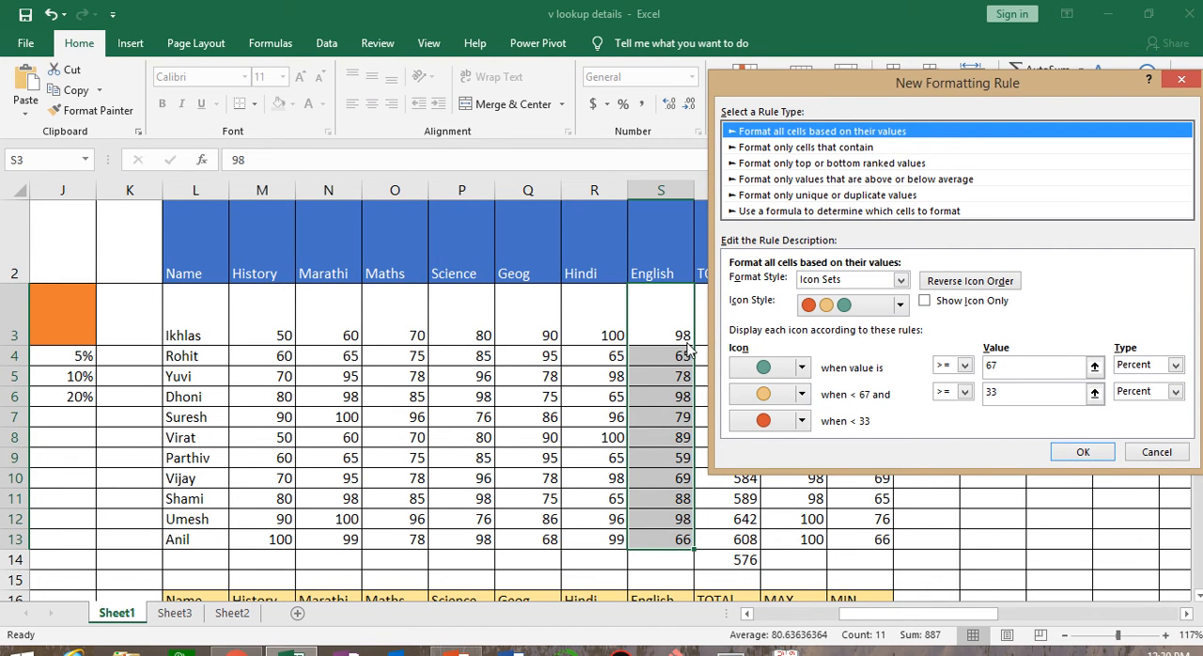
Set the green circle icon to display for numbers greater than 90
left_click(1175, 365)
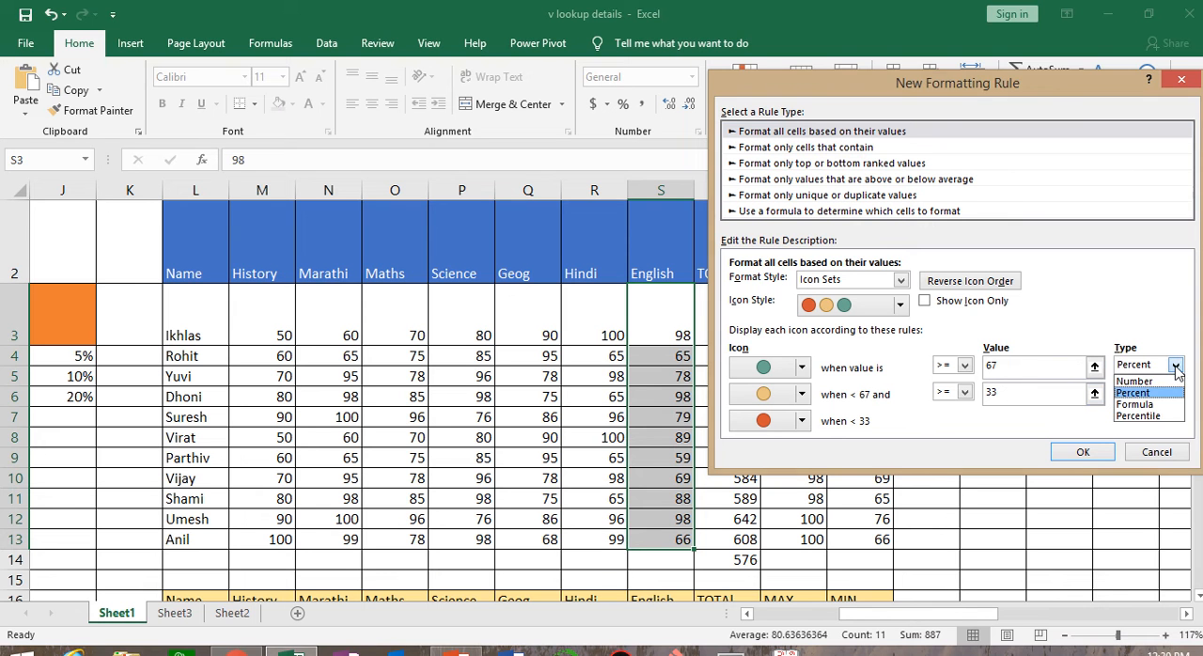
left_click(1154, 381)
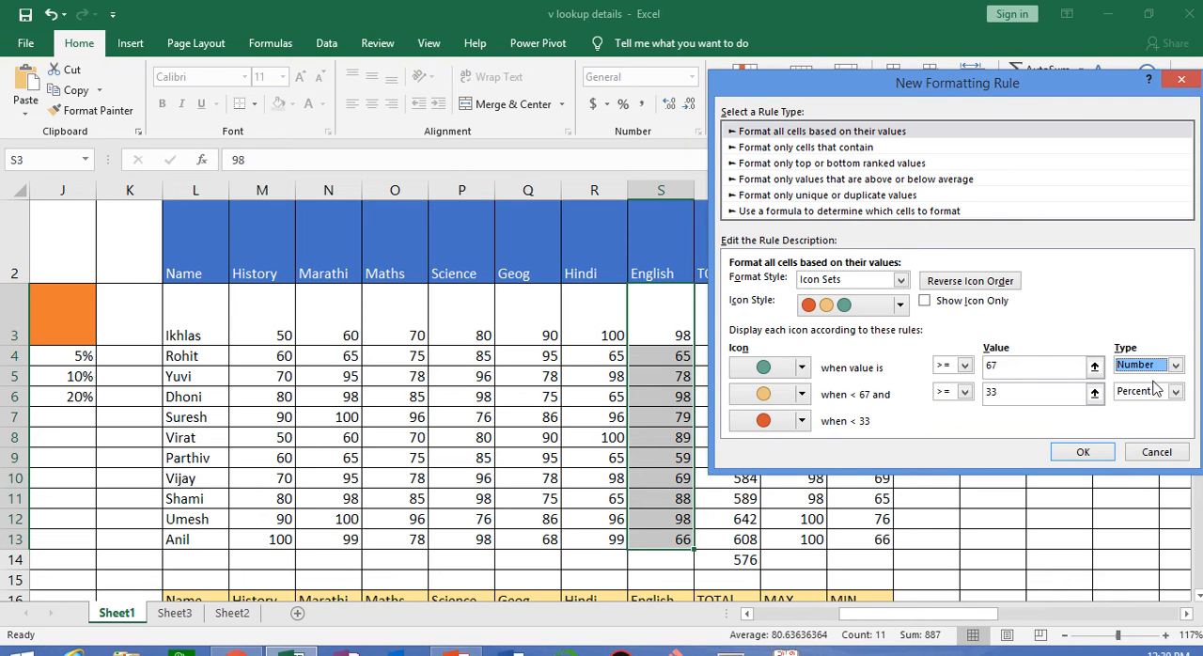
left_click(964, 364)
left_click(962, 394)
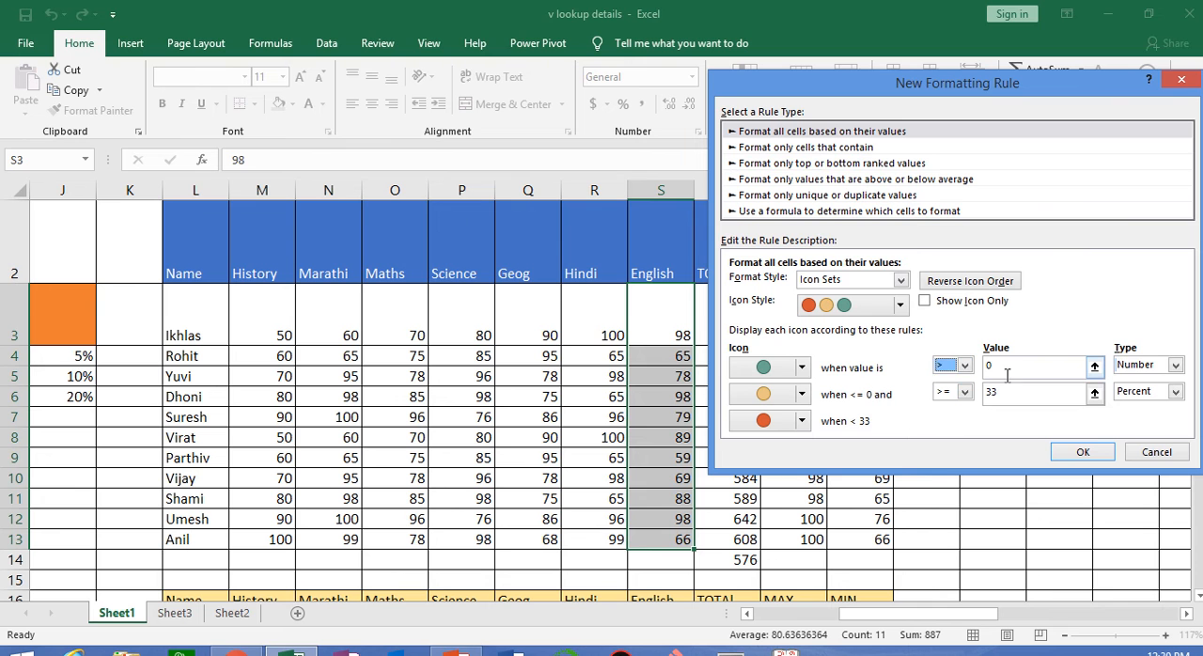
left_click(1010, 367)
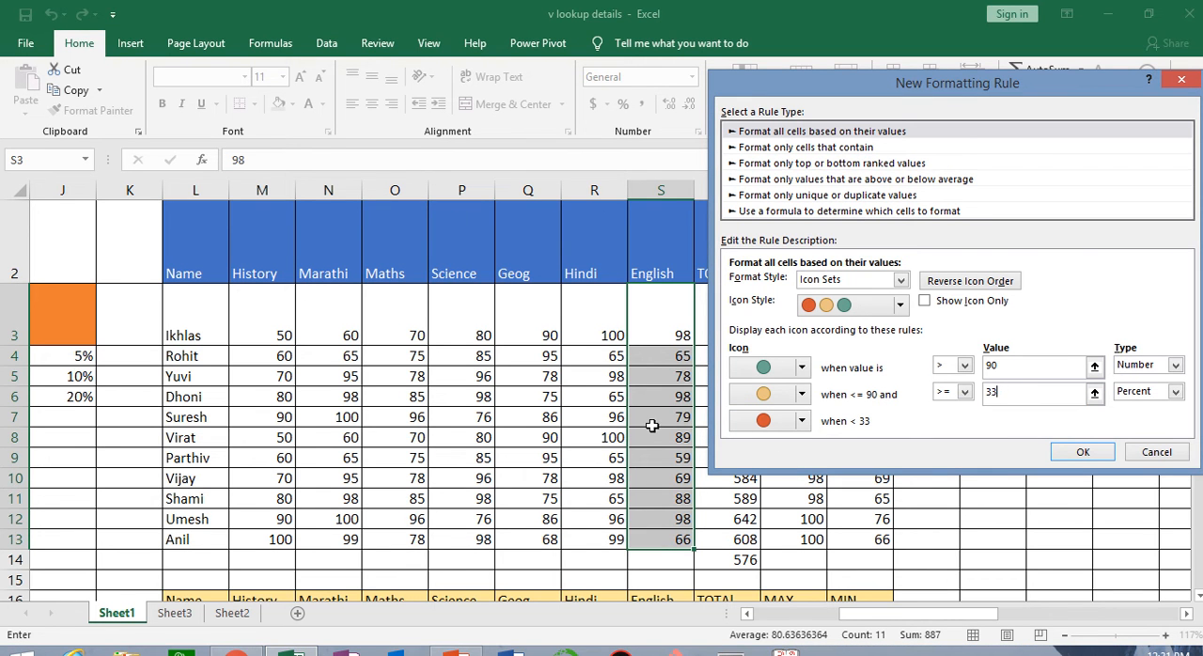
Set the middle icon's condition to the number type with values greater than 80
left_click(965, 392)
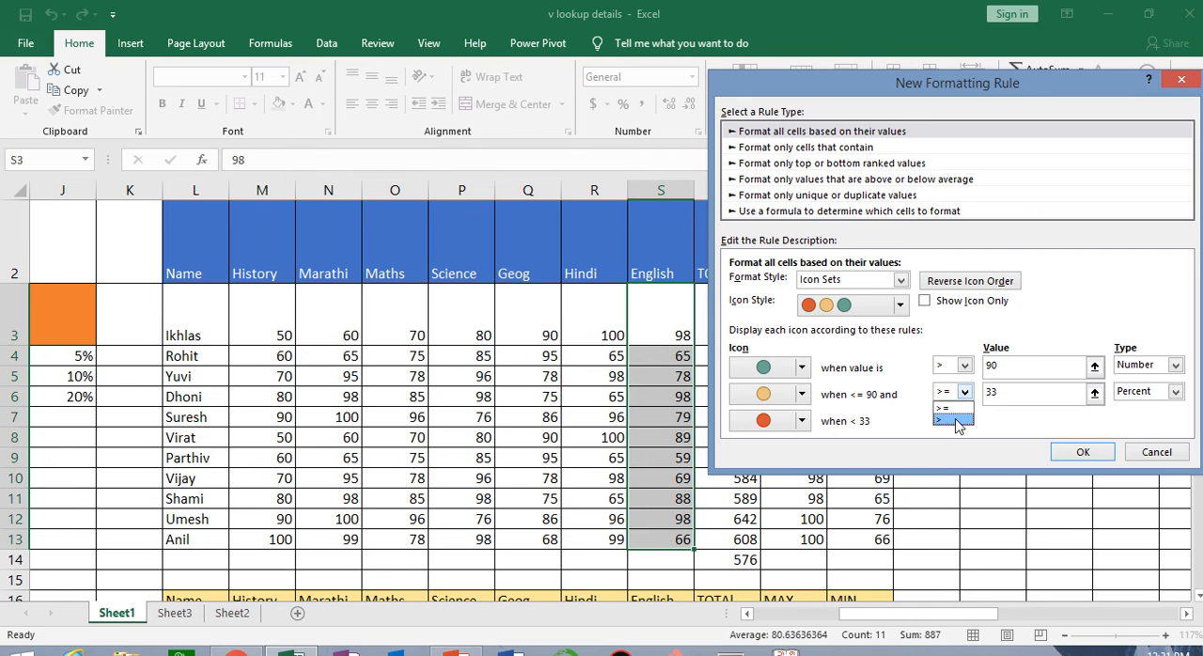
left_click(954, 421)
left_click(1011, 395)
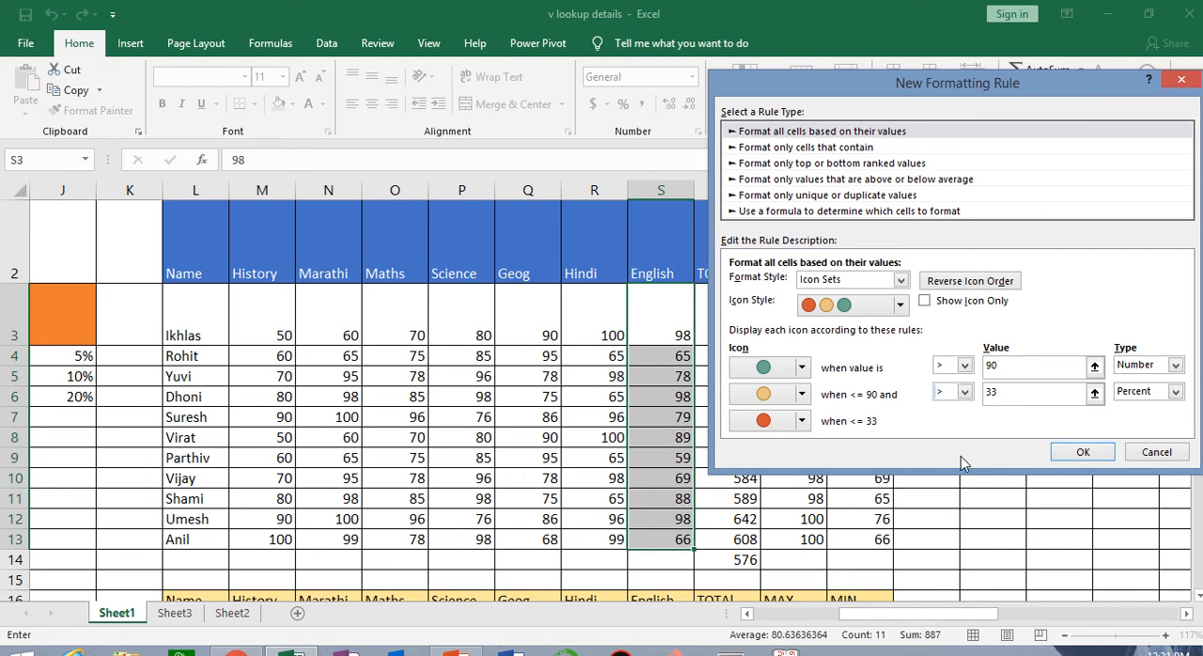
left_click(1175, 392)
left_click(1145, 408)
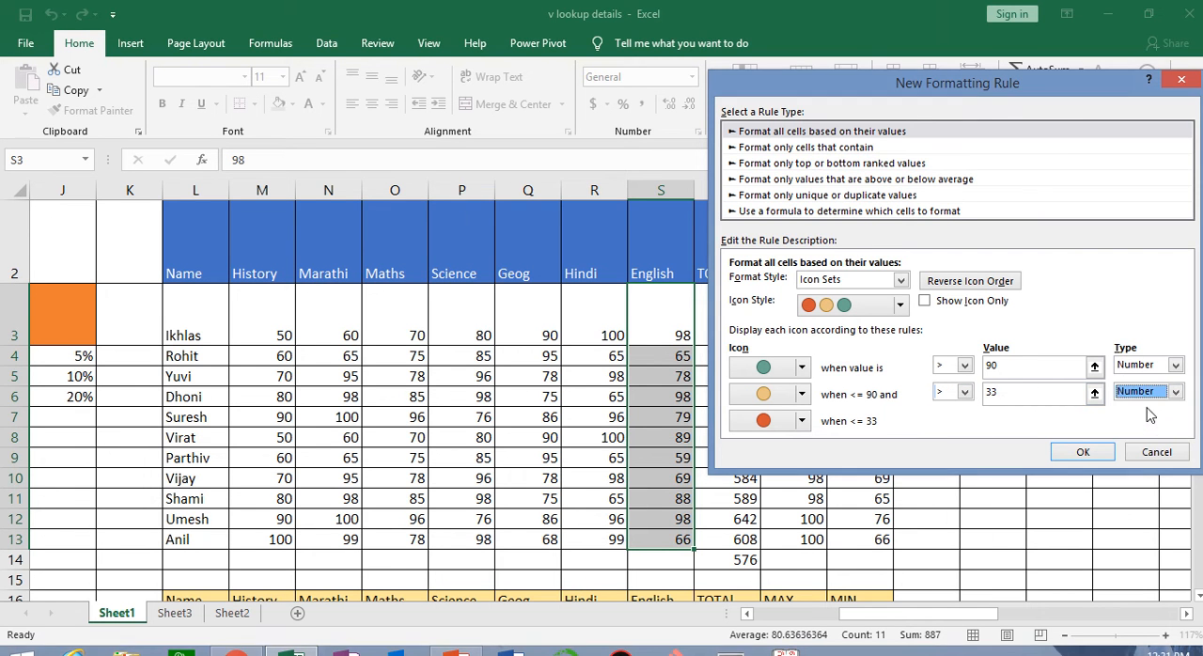
left_click(1032, 395)
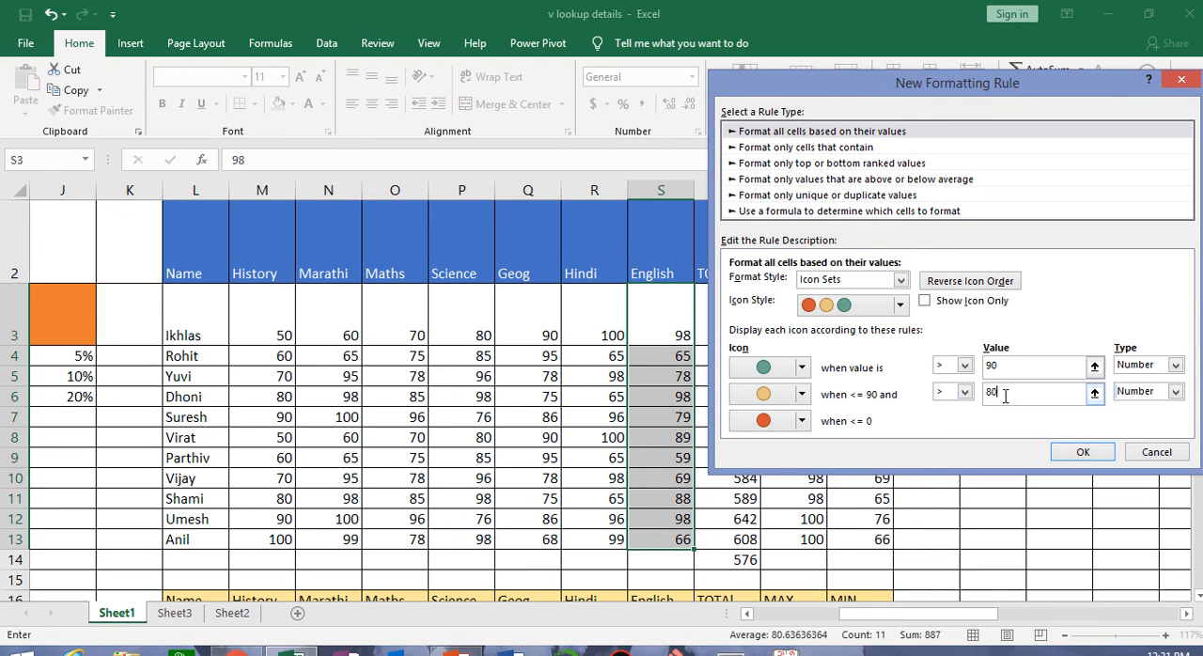
Change the middle icon to Four Filled Boxes and apply the rule to the English marks
left_click(802, 393)
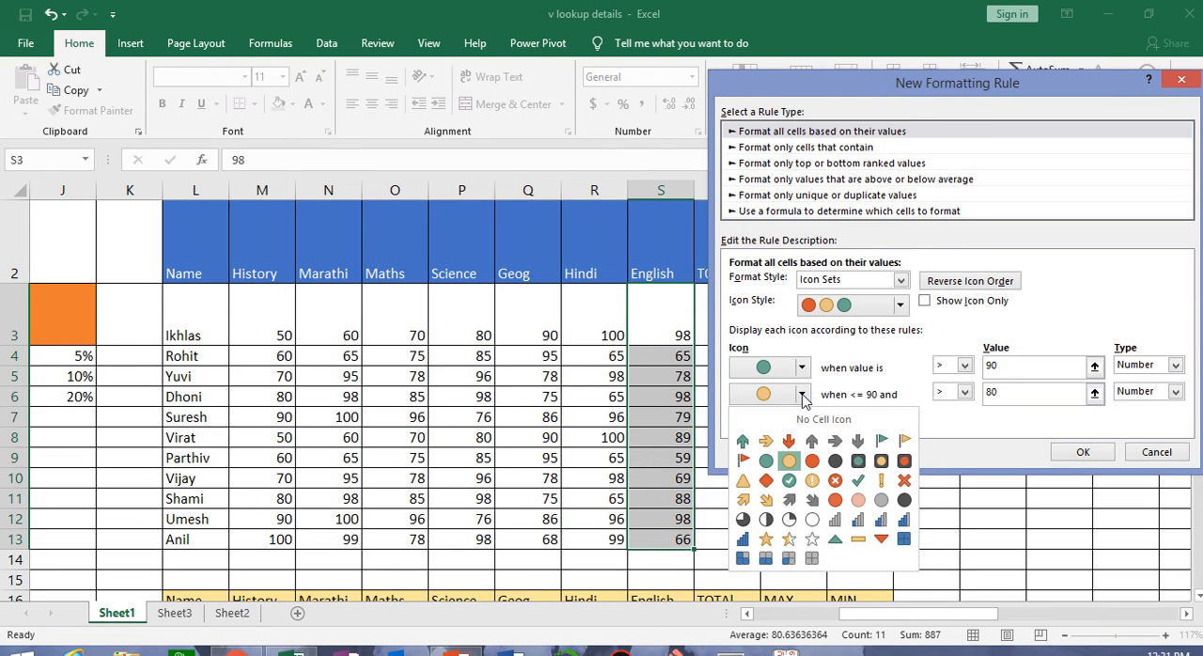
left_click(903, 539)
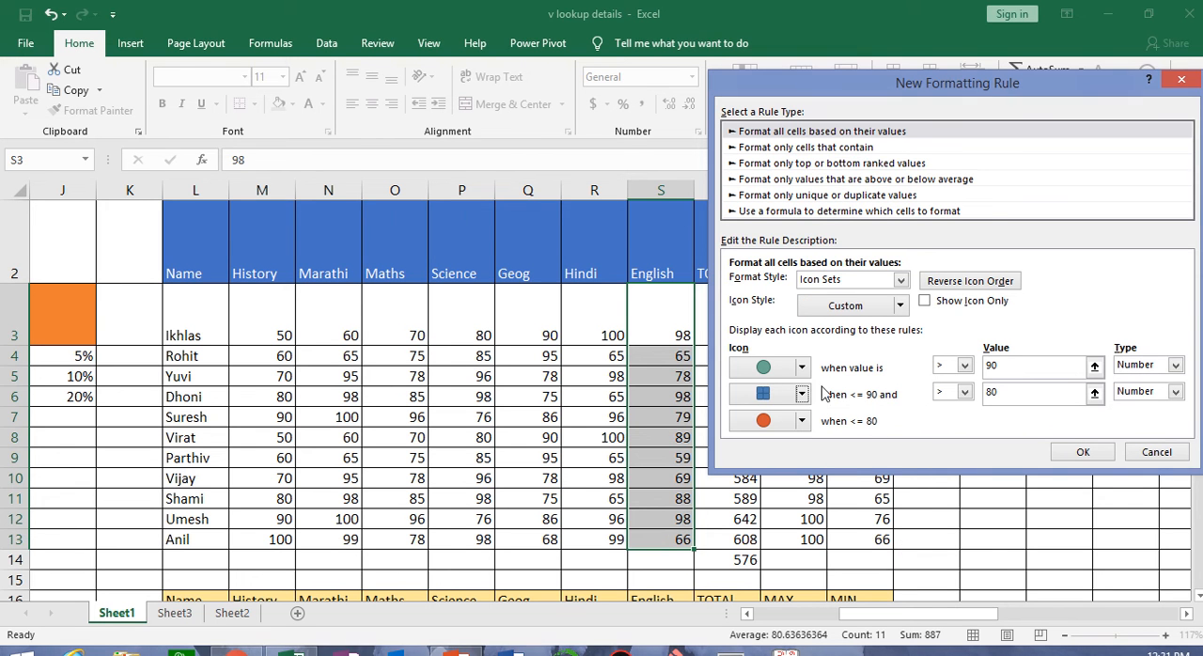
left_click(1082, 452)
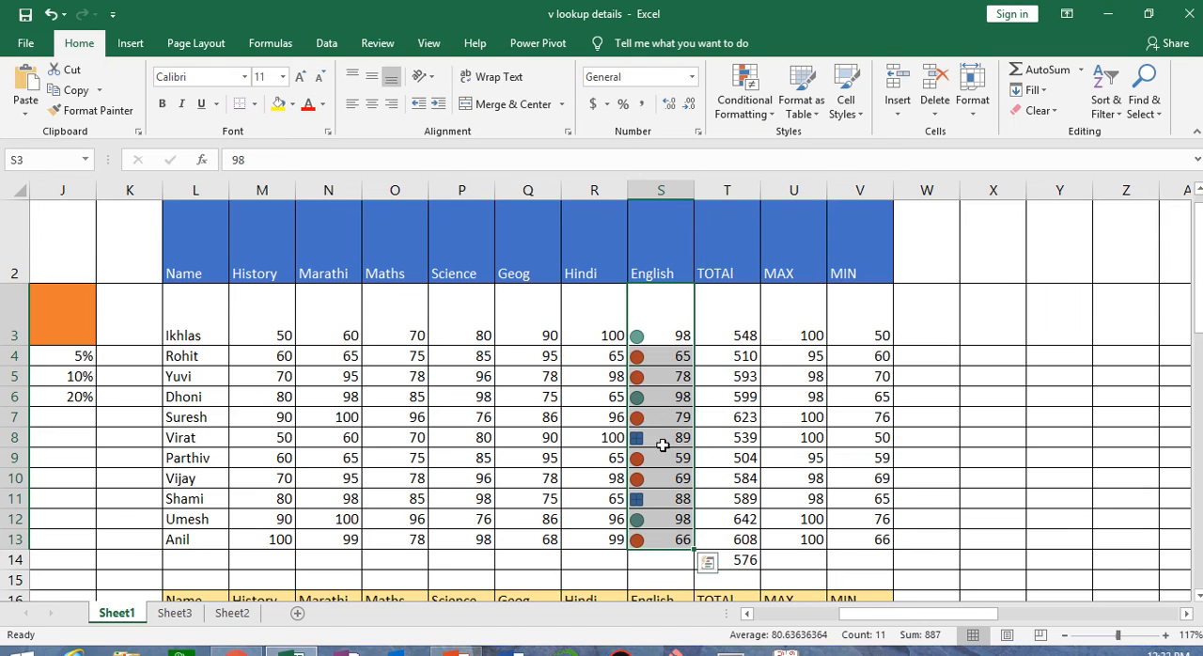
Examine the English marks with green circles, then those with filled boxes, then the red-circle marks in S4, S5 and S7
left_click(674, 323)
left_click(683, 399)
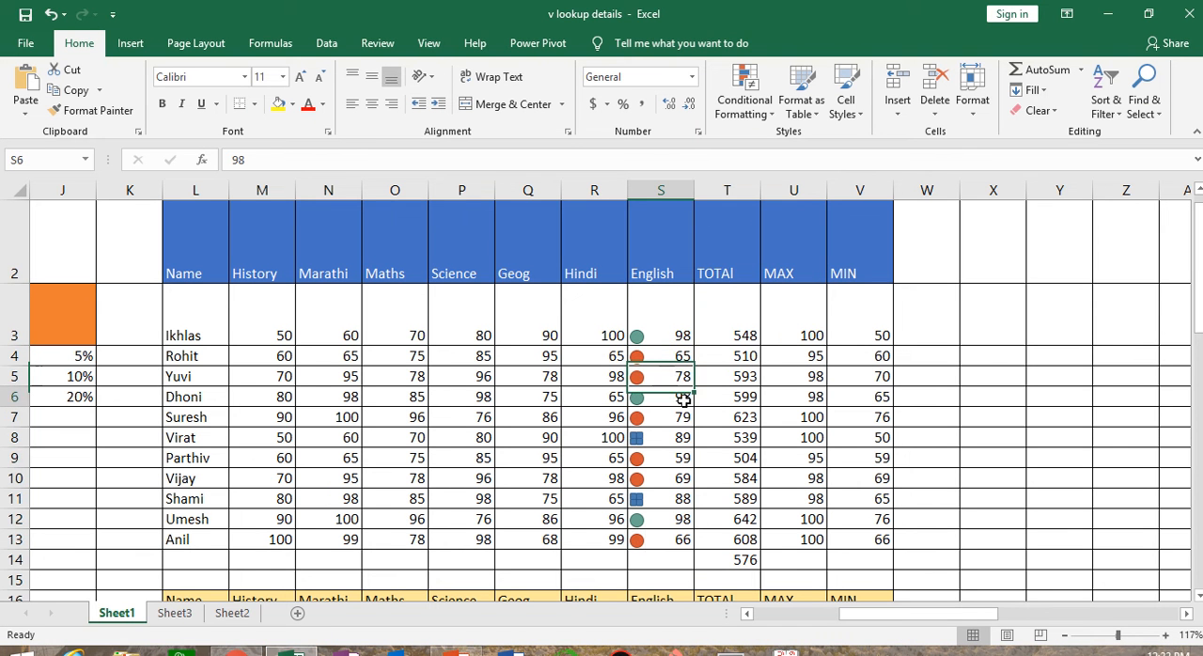
left_click(675, 523)
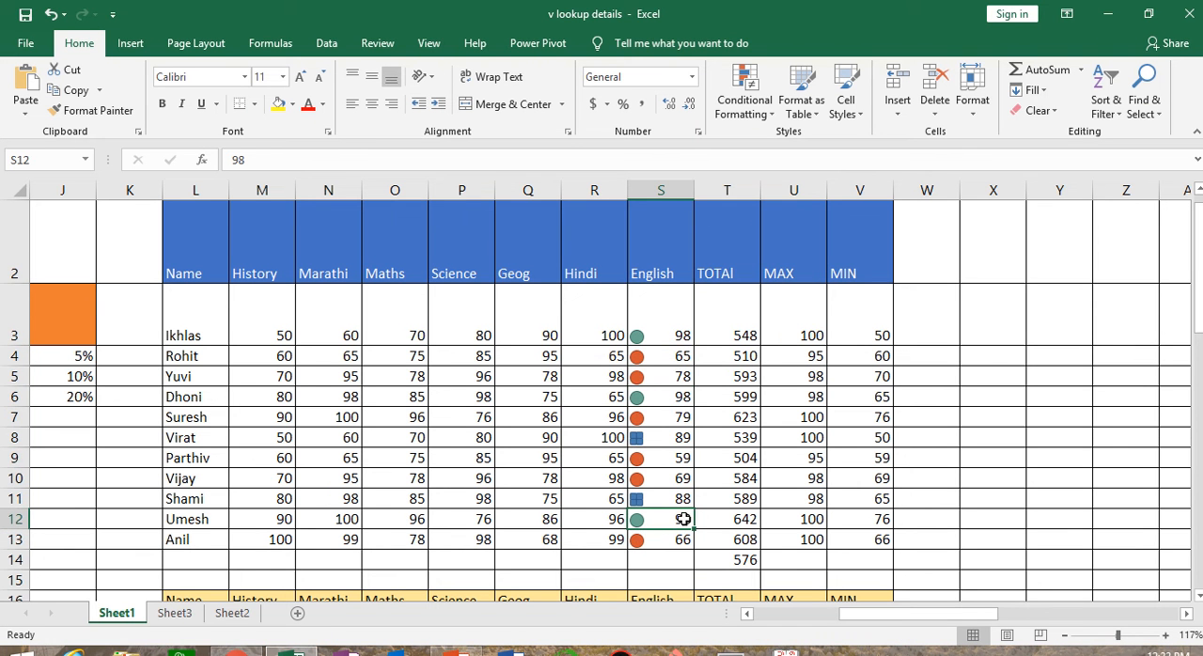
left_click(652, 499)
left_click(660, 434)
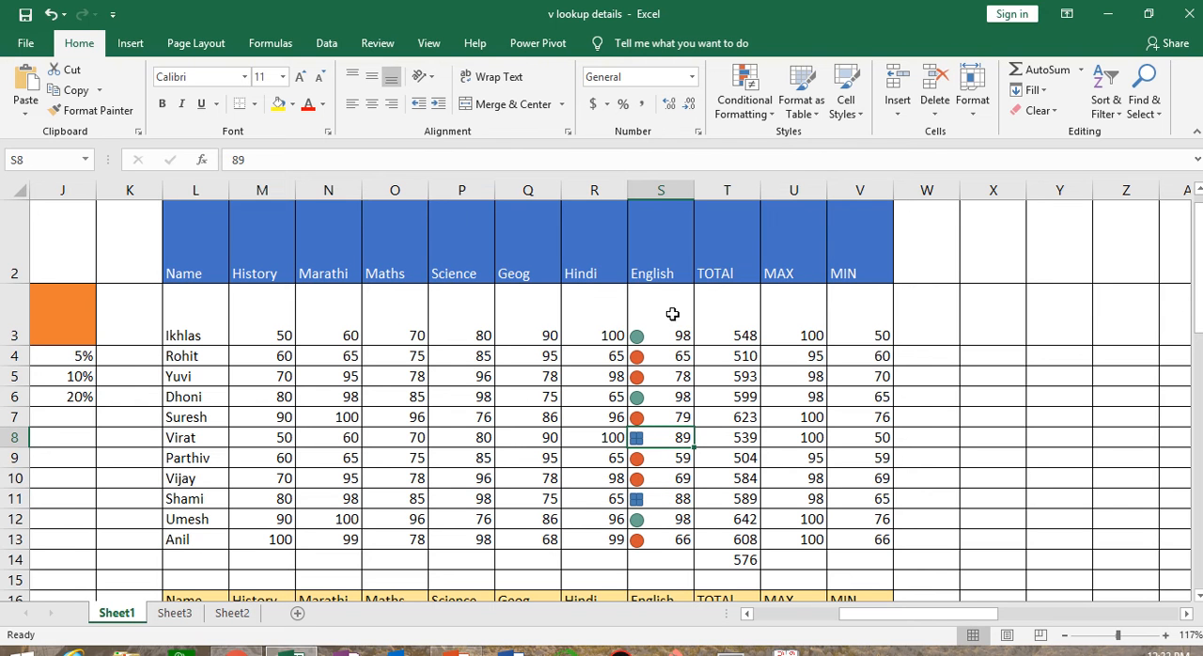
left_click(662, 355)
left_click(663, 378)
left_click(666, 416)
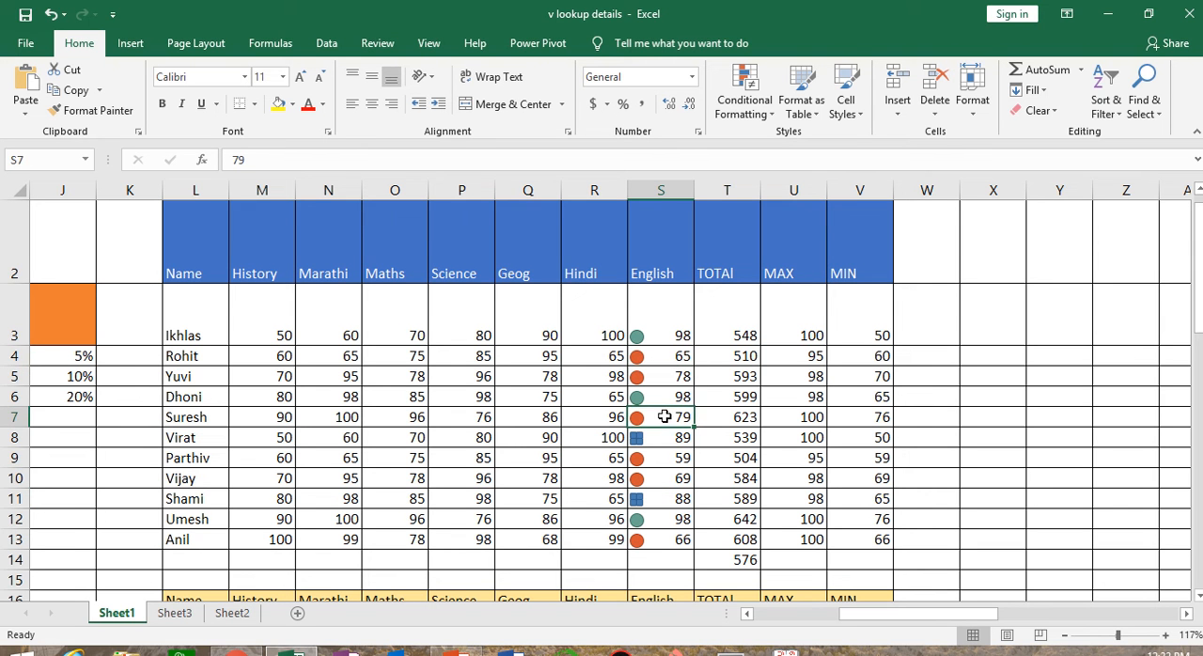
Select S3:S13 and clear the custom icon rule from the selected cells
left_click_drag(664, 324, 663, 541)
left_click(744, 92)
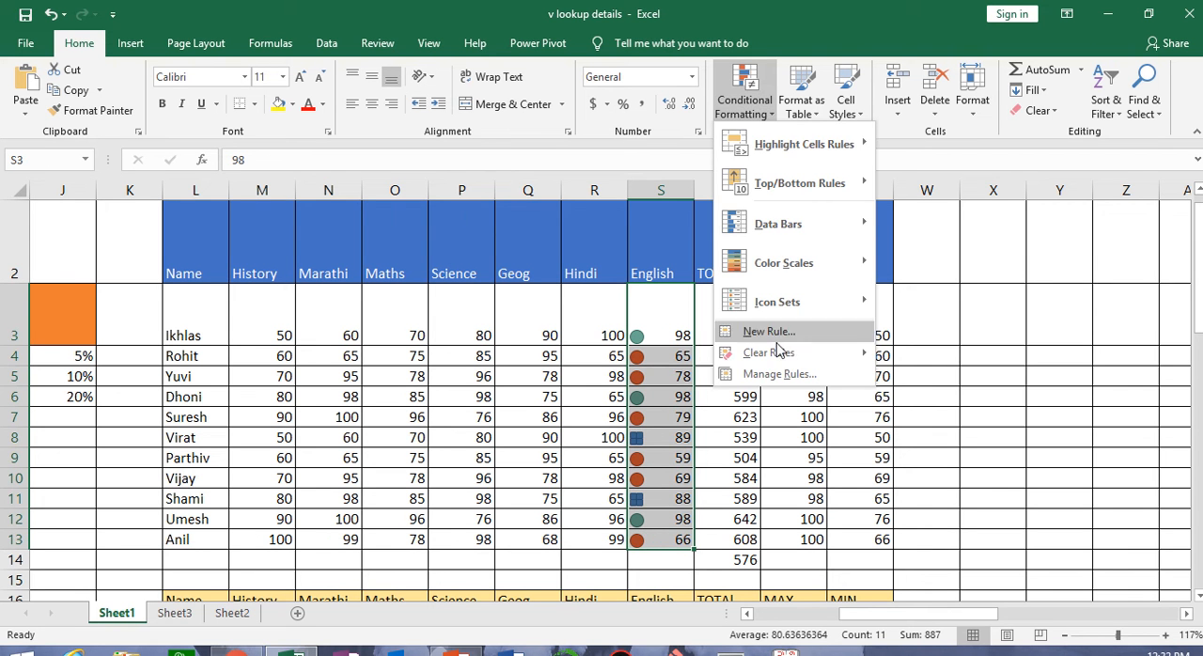
mouse_move(778, 353)
left_click(940, 355)
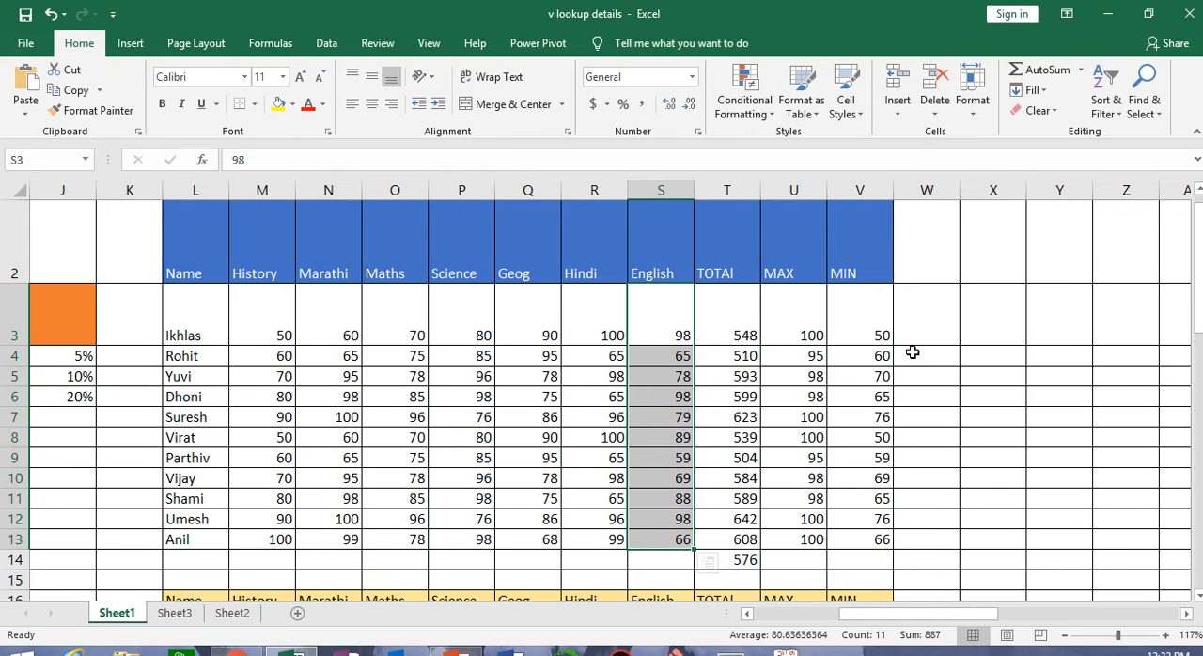
left_click_drag(921, 416, 925, 437)
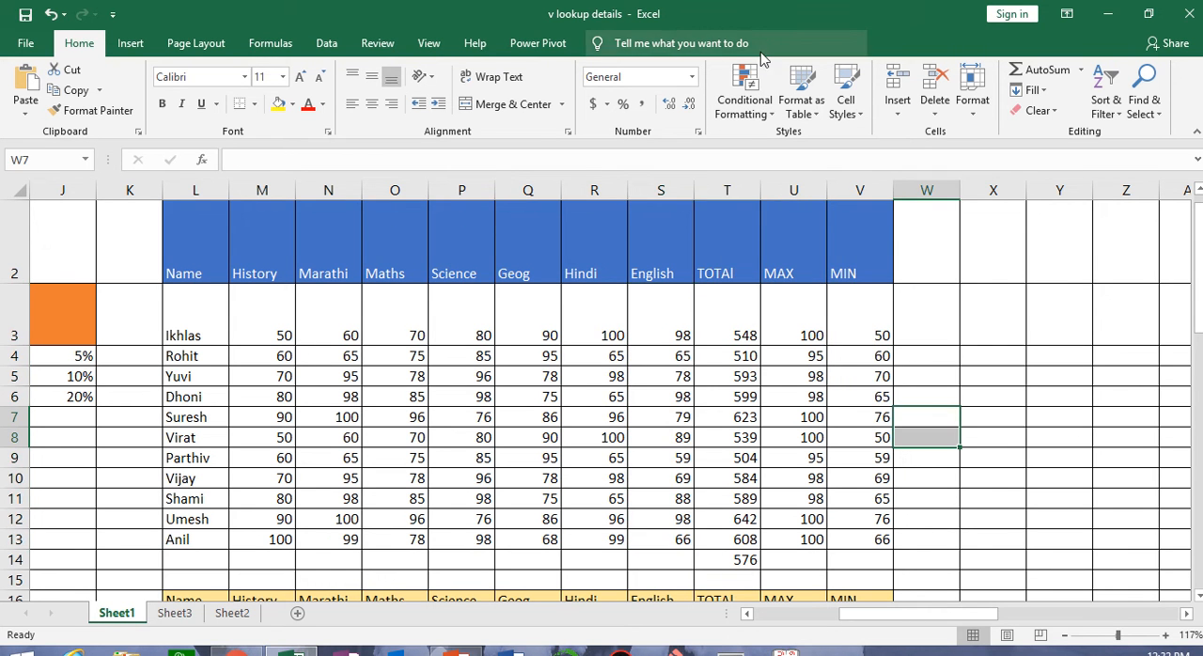
left_click(801, 93)
left_click(663, 467)
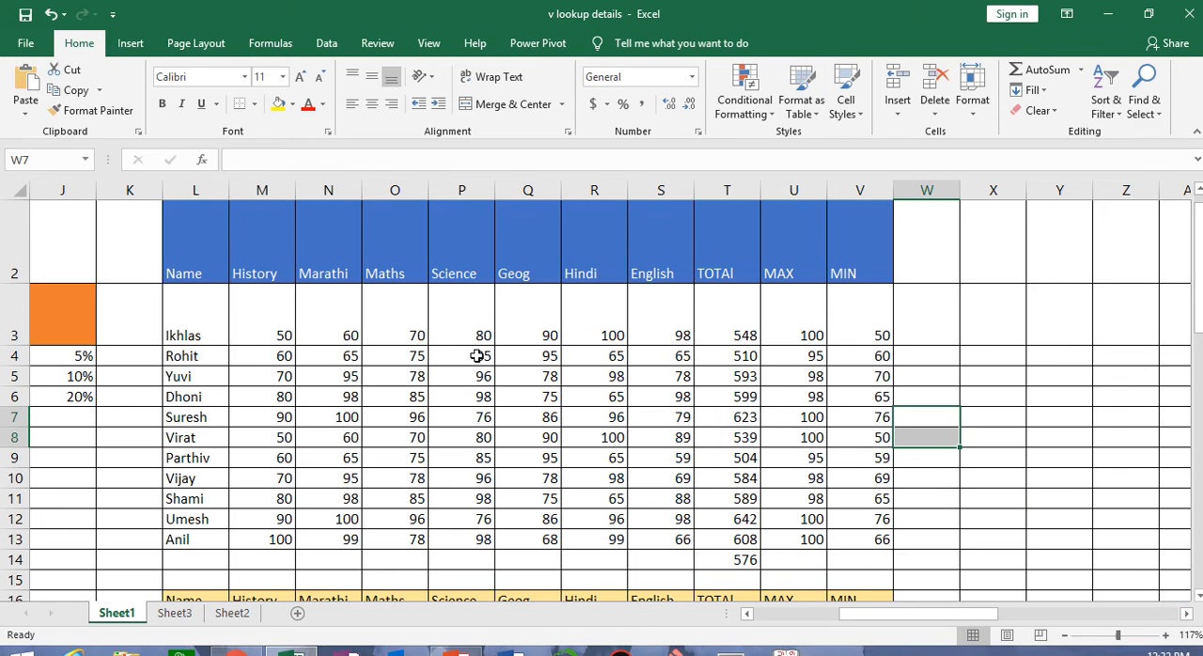
Select the marks table L2:V13, undo a trial clearing of its contents and clear only its formats
left_click_drag(179, 269, 849, 541)
left_click(1032, 113)
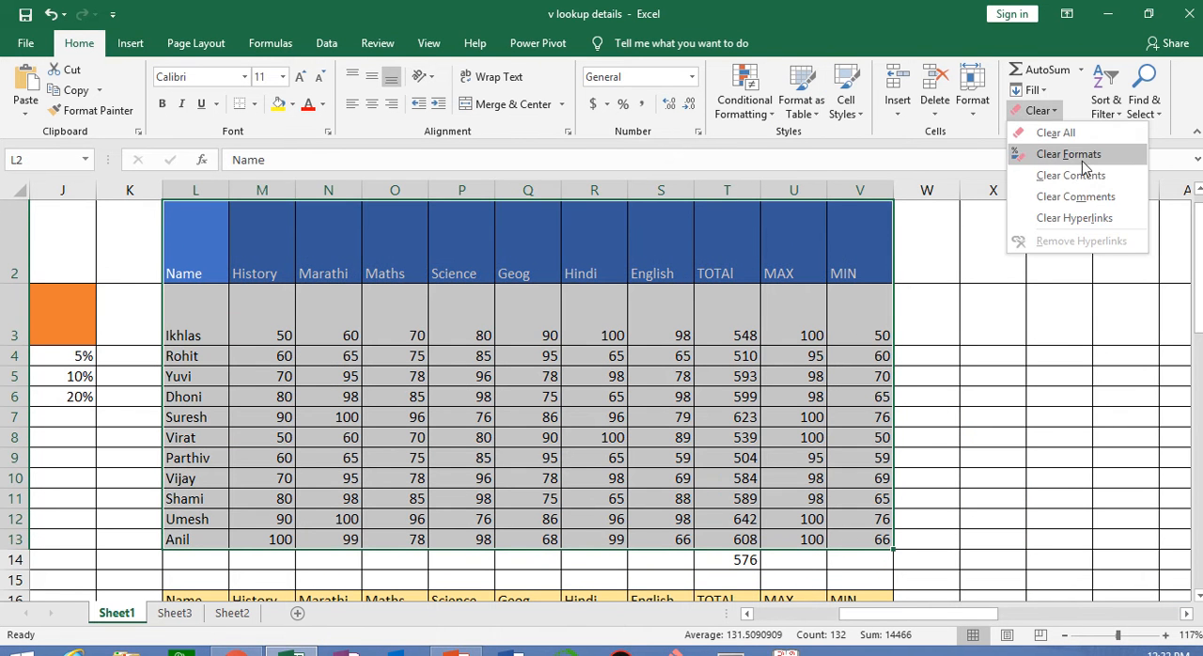
left_click(1080, 174)
key("ctrl+z")
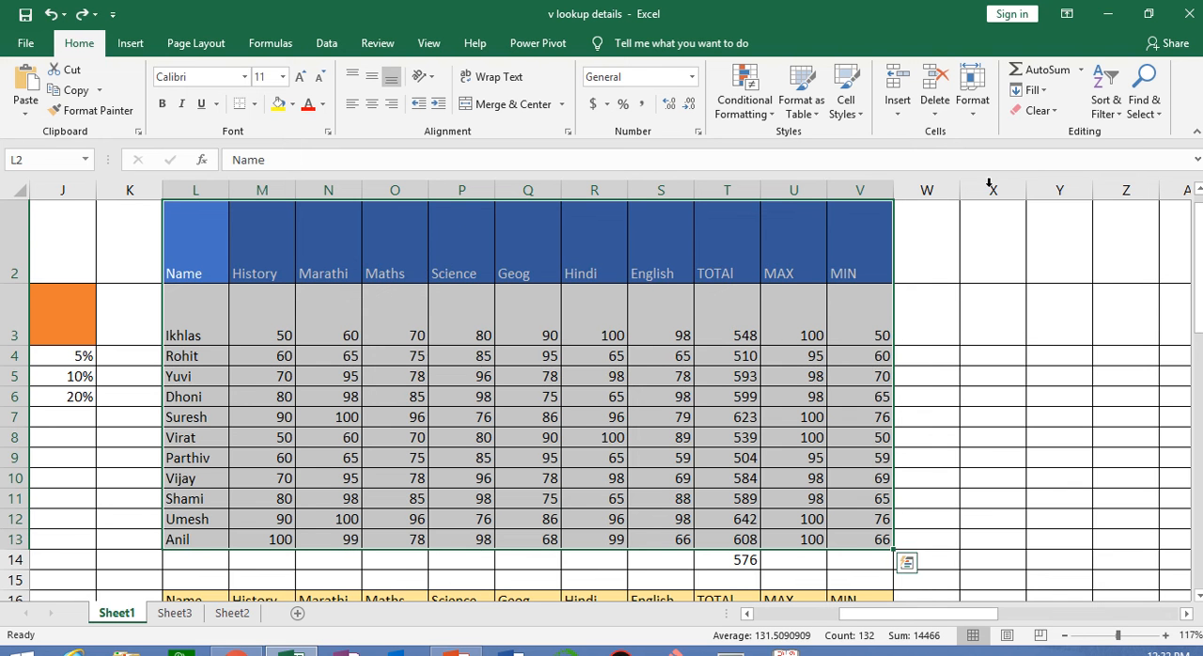
left_click(1034, 111)
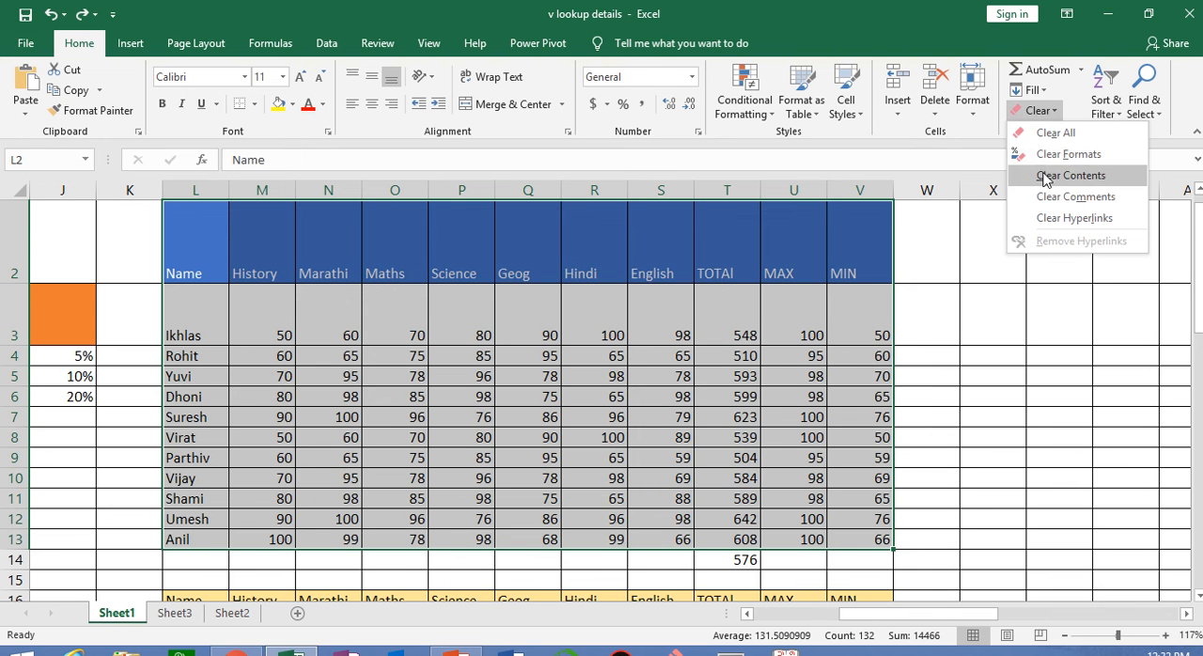
left_click(1041, 154)
left_click(528, 355)
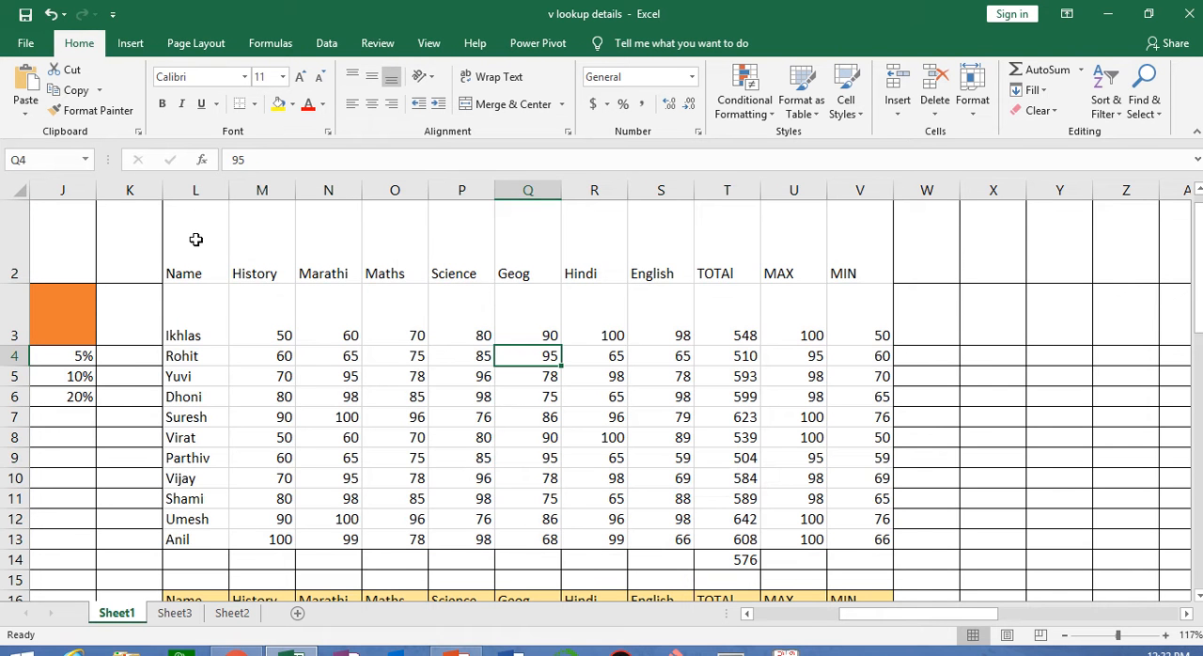
Format L2:V13 as a table with headers using Blue, Table Style Light 9
left_click_drag(194, 236, 855, 535)
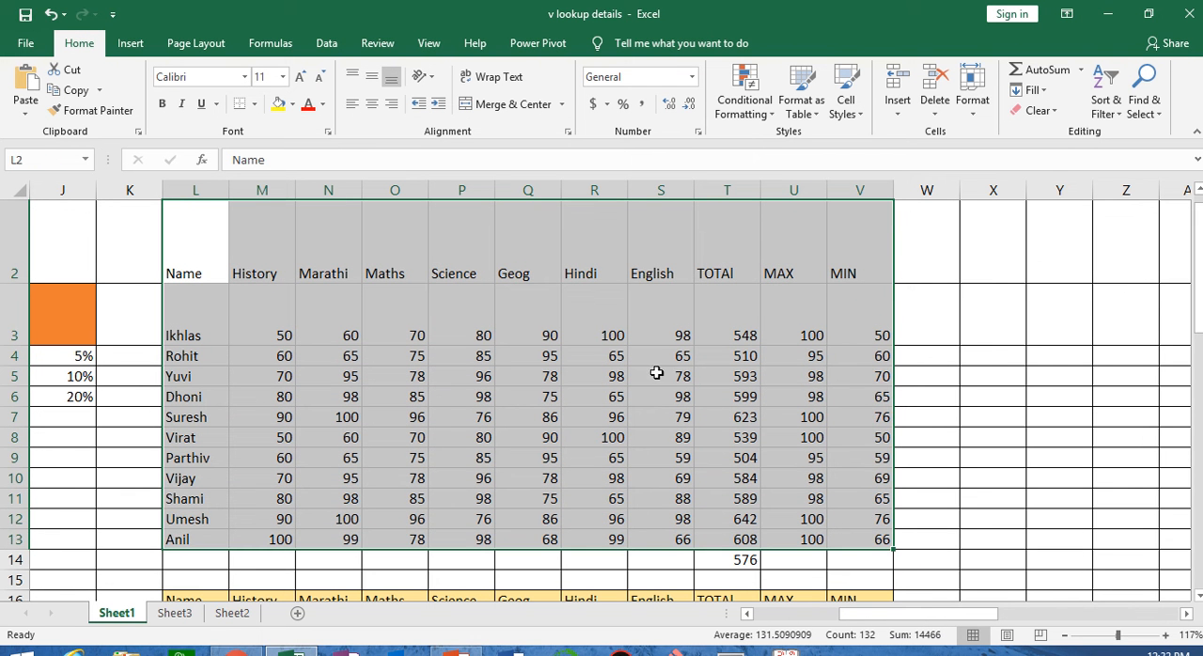
left_click(798, 108)
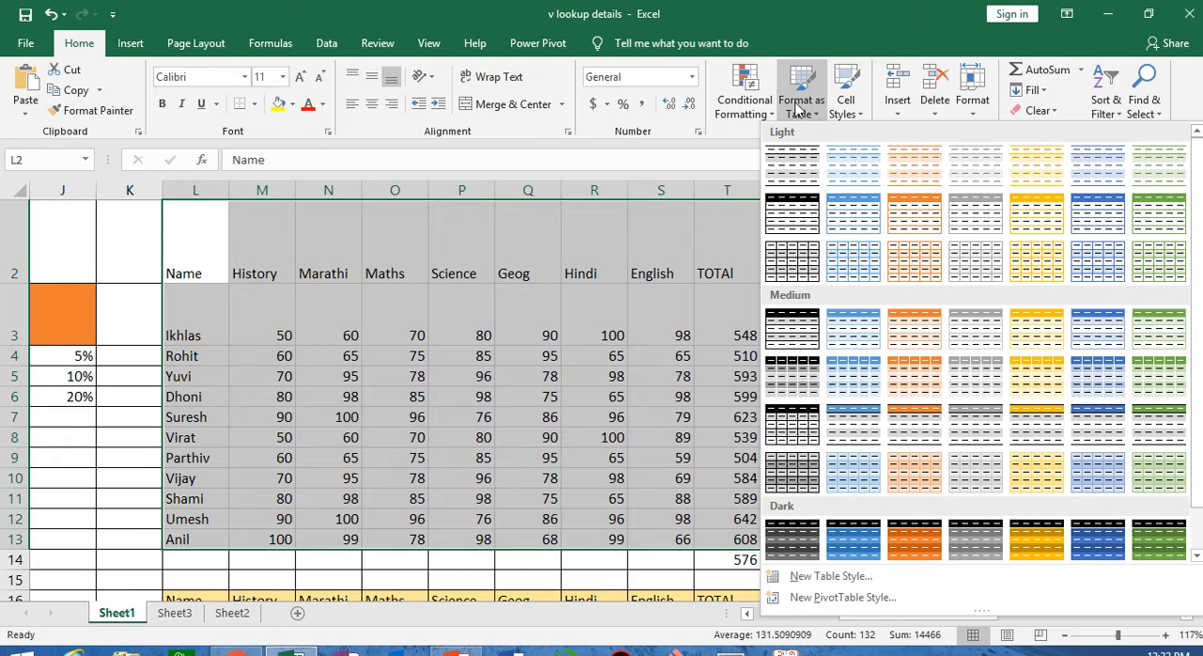
left_click(871, 226)
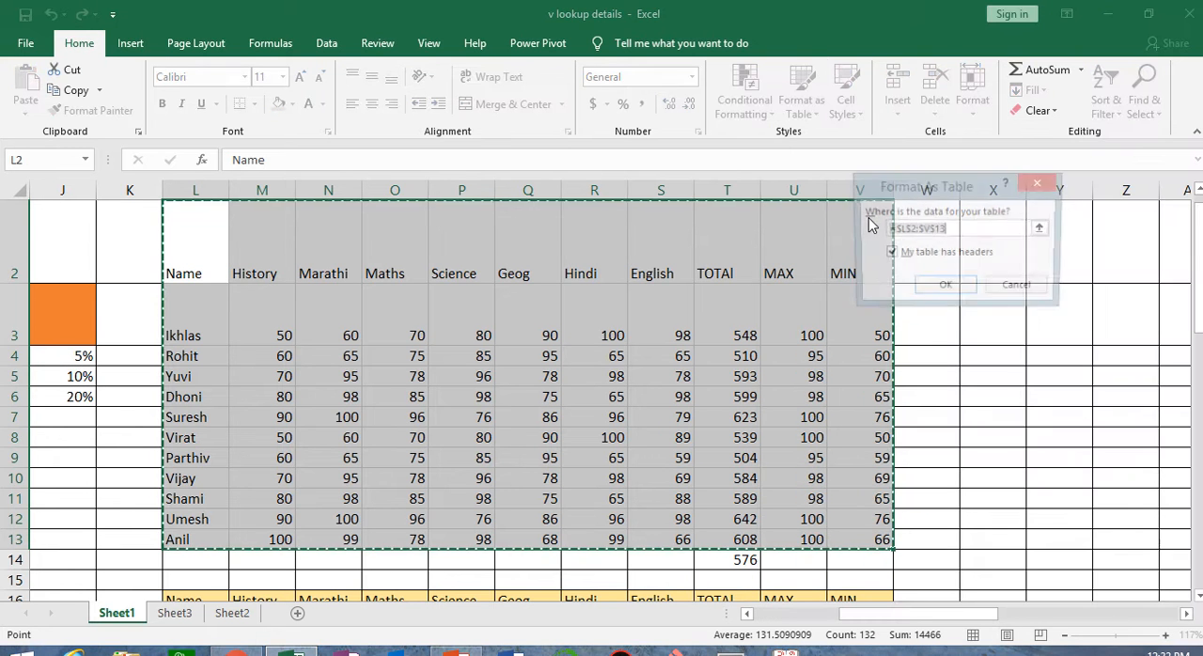
left_click(960, 286)
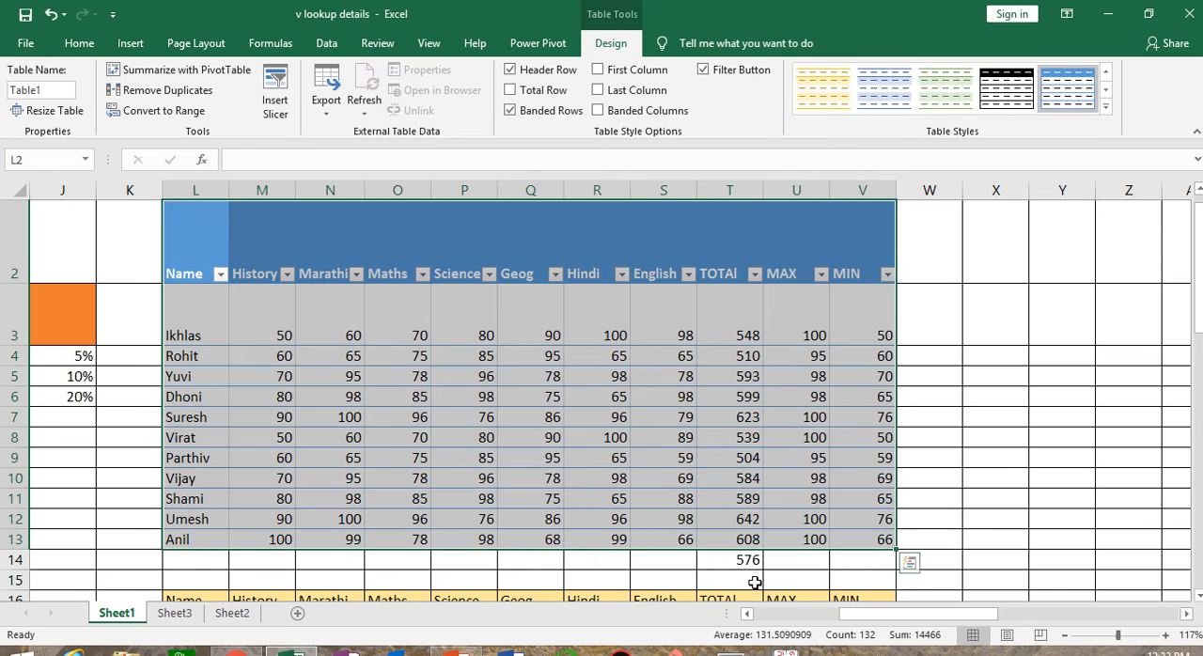
Delete the leftover value in T14 below the table's TOTAL column
left_click(738, 565)
key("Delete")
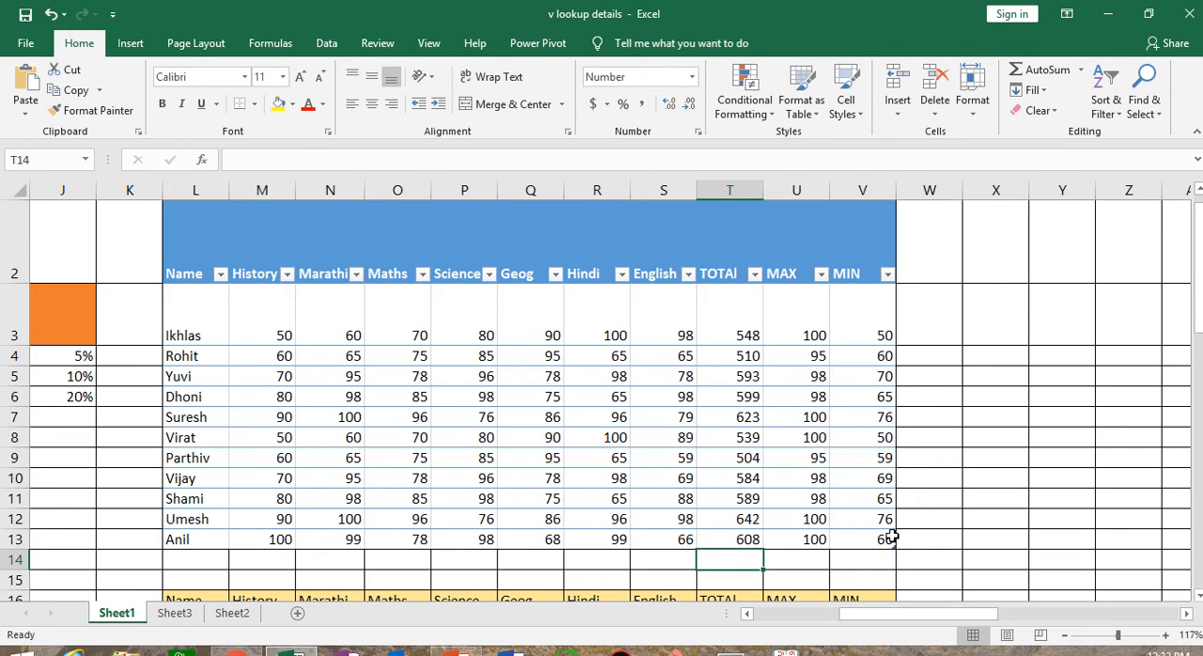
left_click(994, 430)
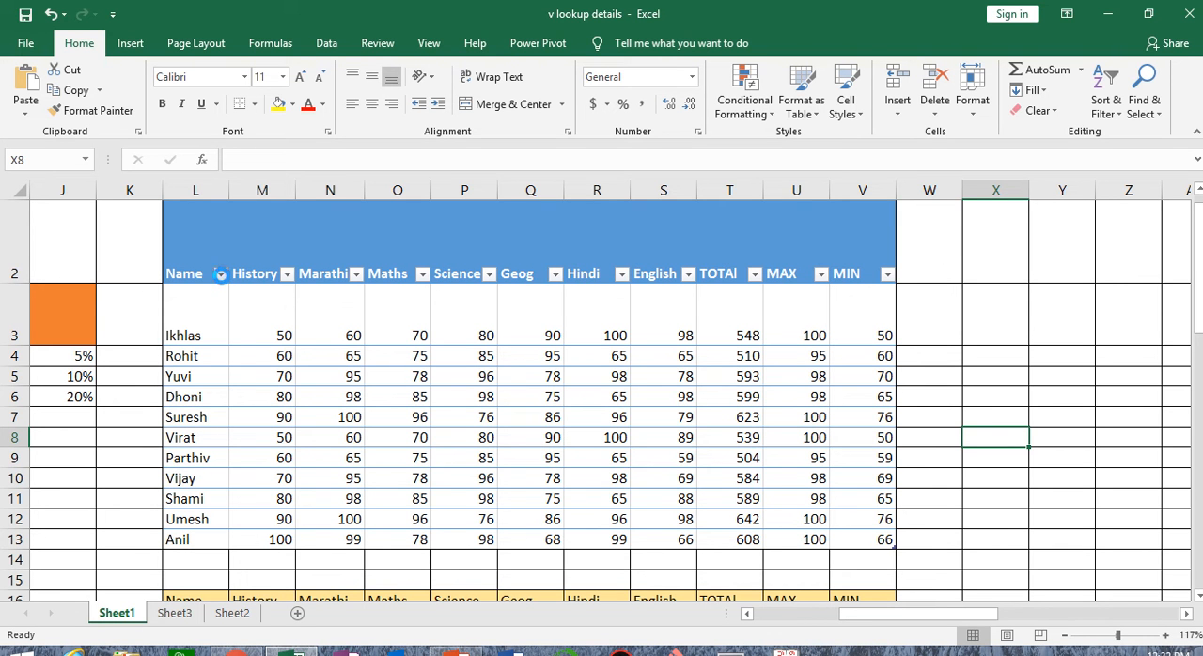
Filter the table's Name column to show only the two students in rows 7 and 10
left_click(220, 273)
left_click(99, 449)
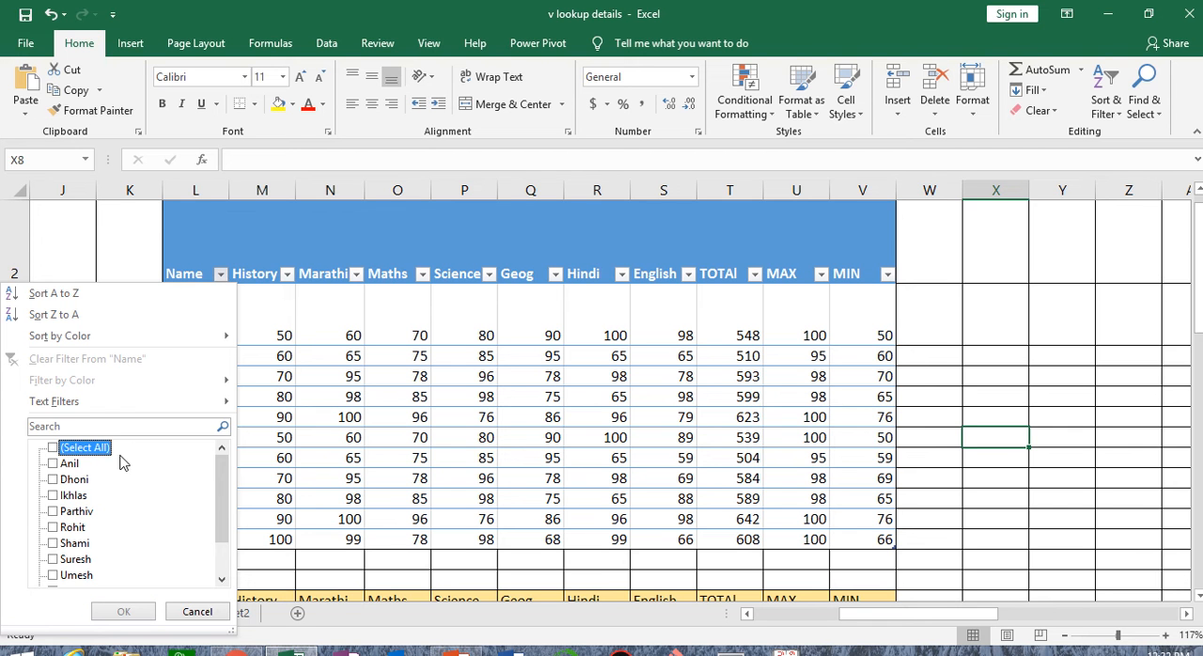
left_click(54, 559)
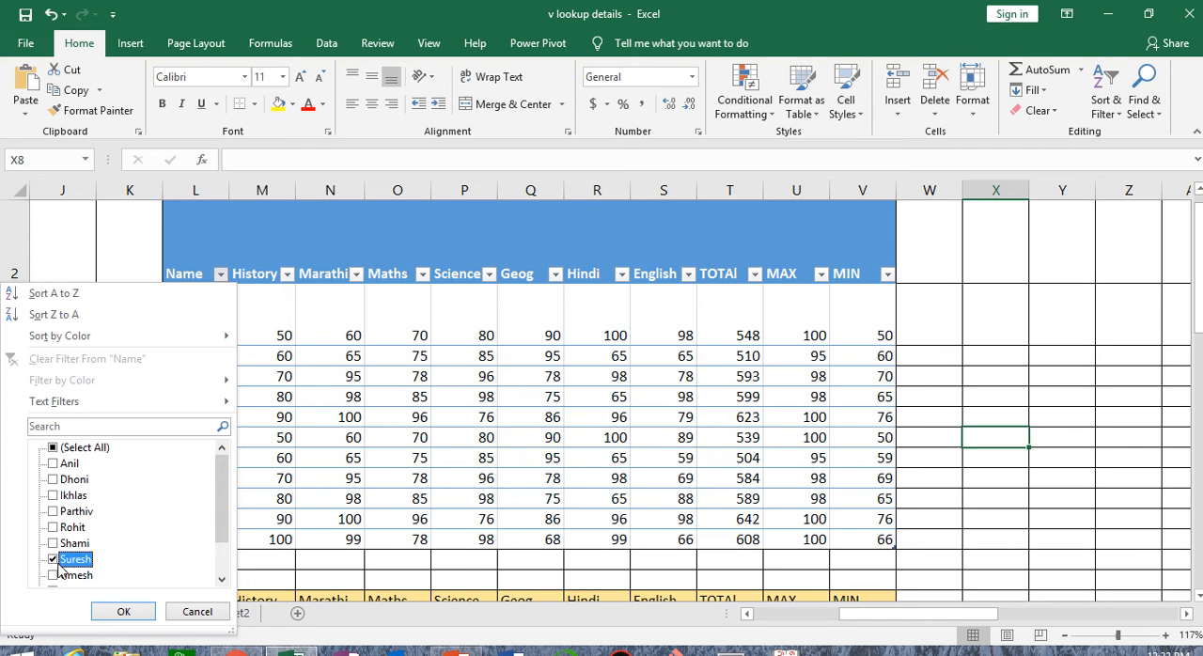
scroll(221, 508, "down", 1)
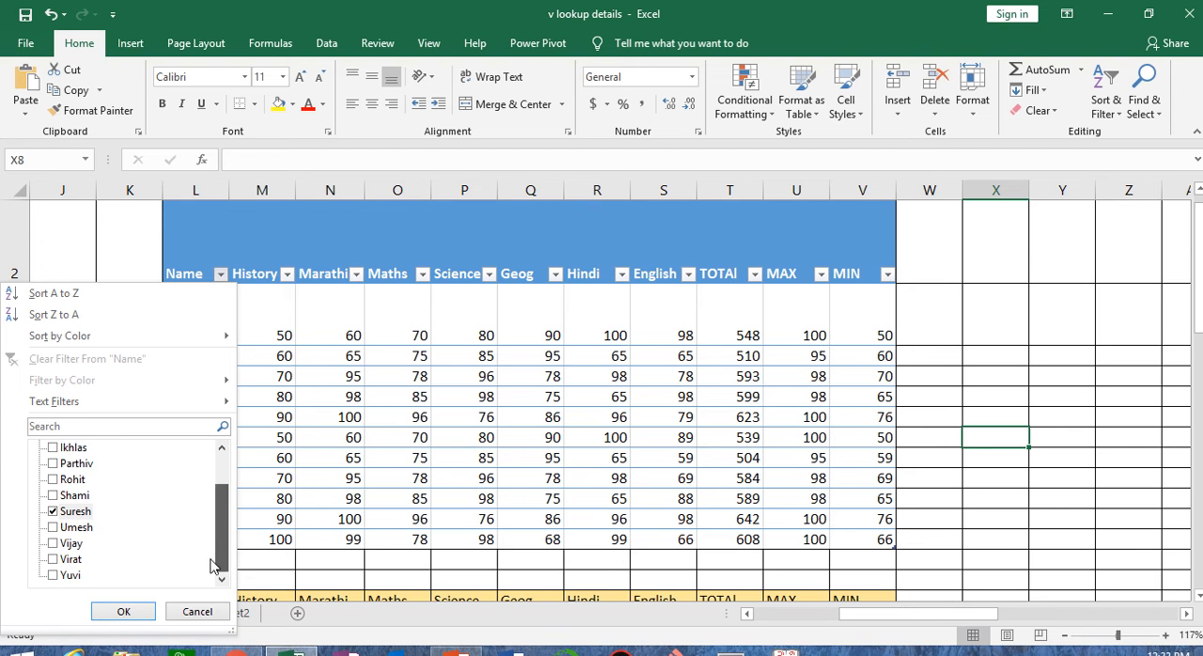
left_click(53, 544)
left_click(123, 611)
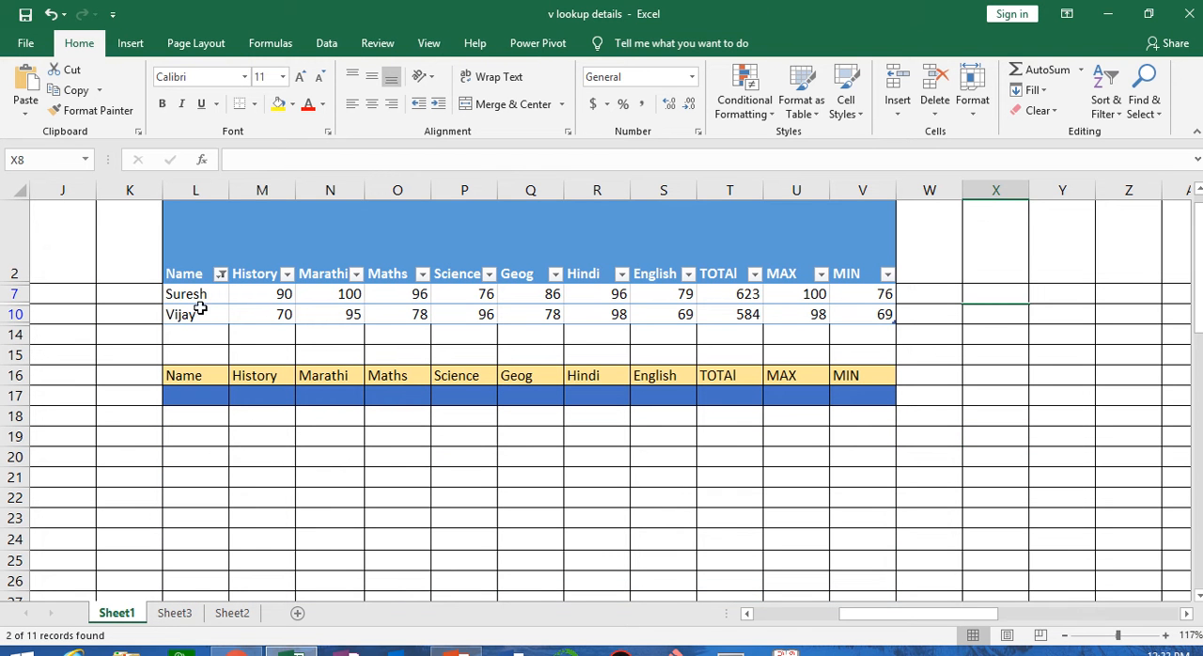
Select all names again in the Name column filter to restore every student row
left_click(220, 274)
left_click(79, 449)
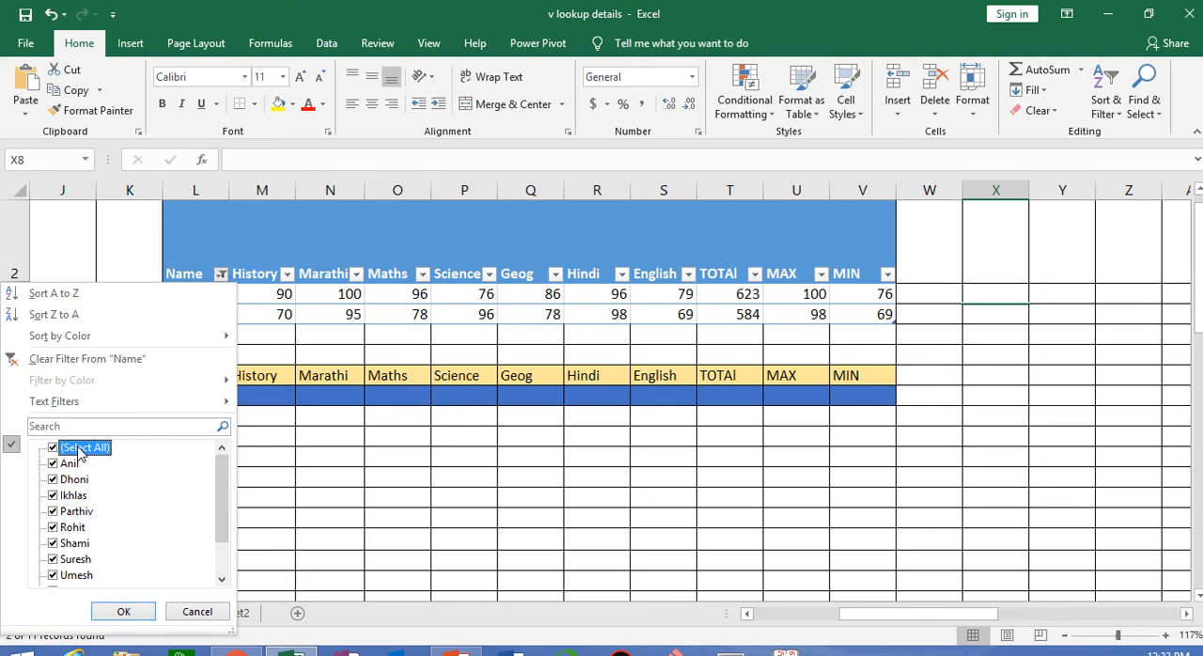
left_click(127, 612)
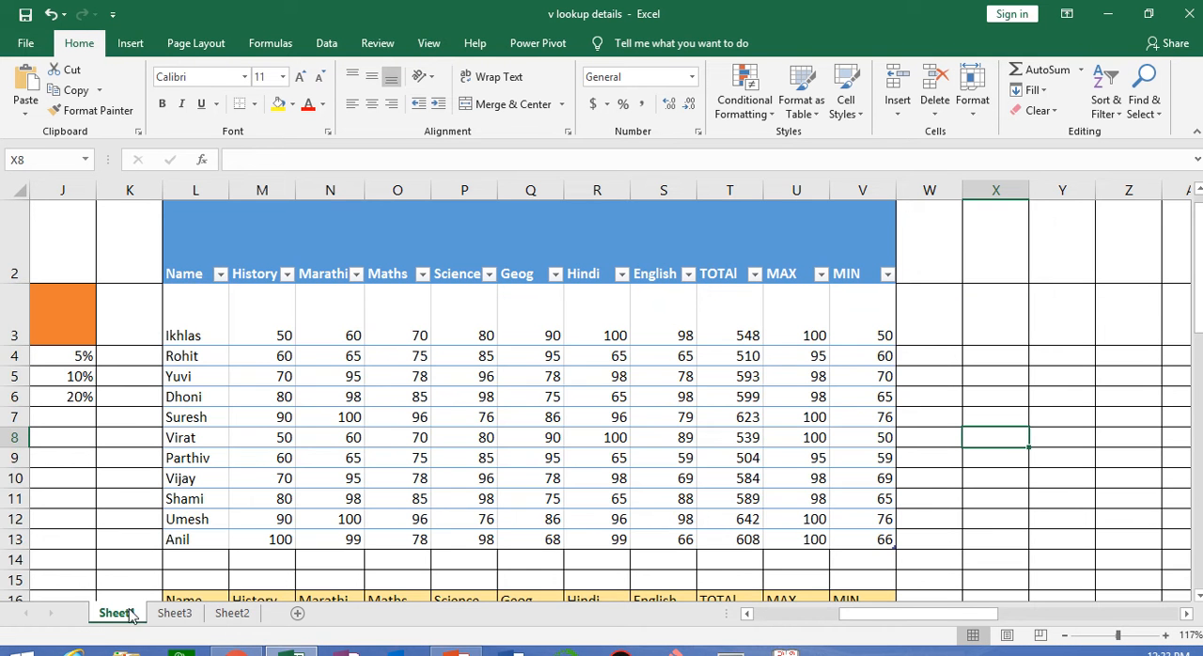
Select the marks table L2:V13 and convert it to a normal range
left_click(204, 281)
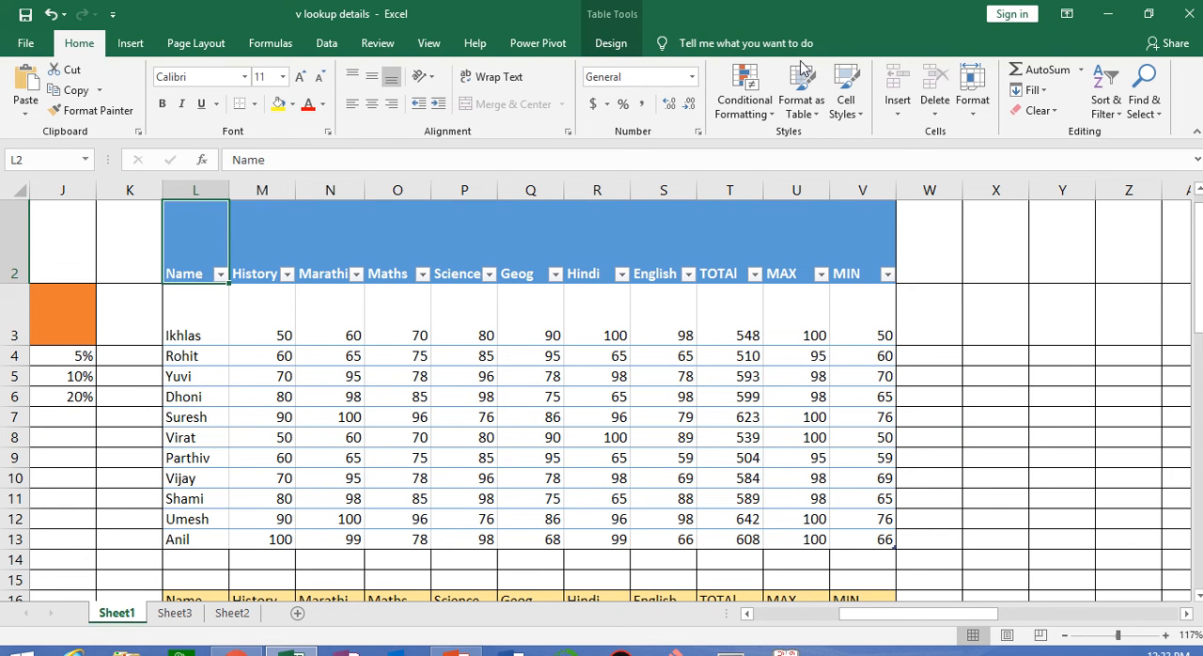
left_click(644, 45)
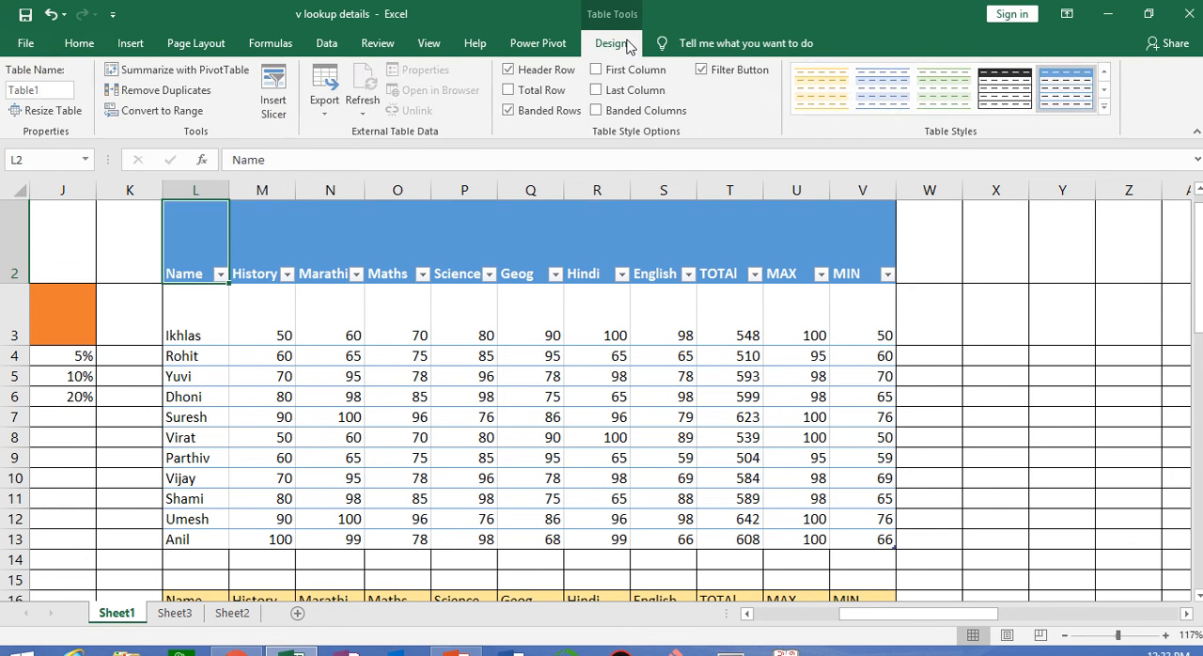
left_click(385, 357)
left_click_drag(196, 239, 872, 534)
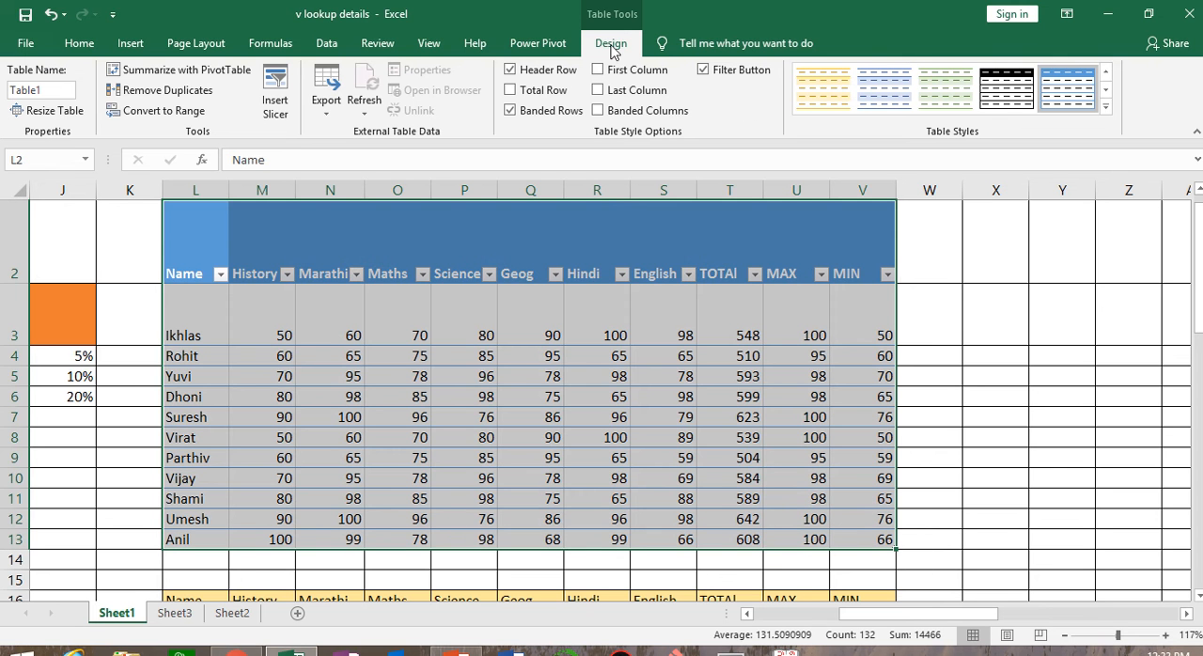
left_click(158, 112)
left_click(578, 380)
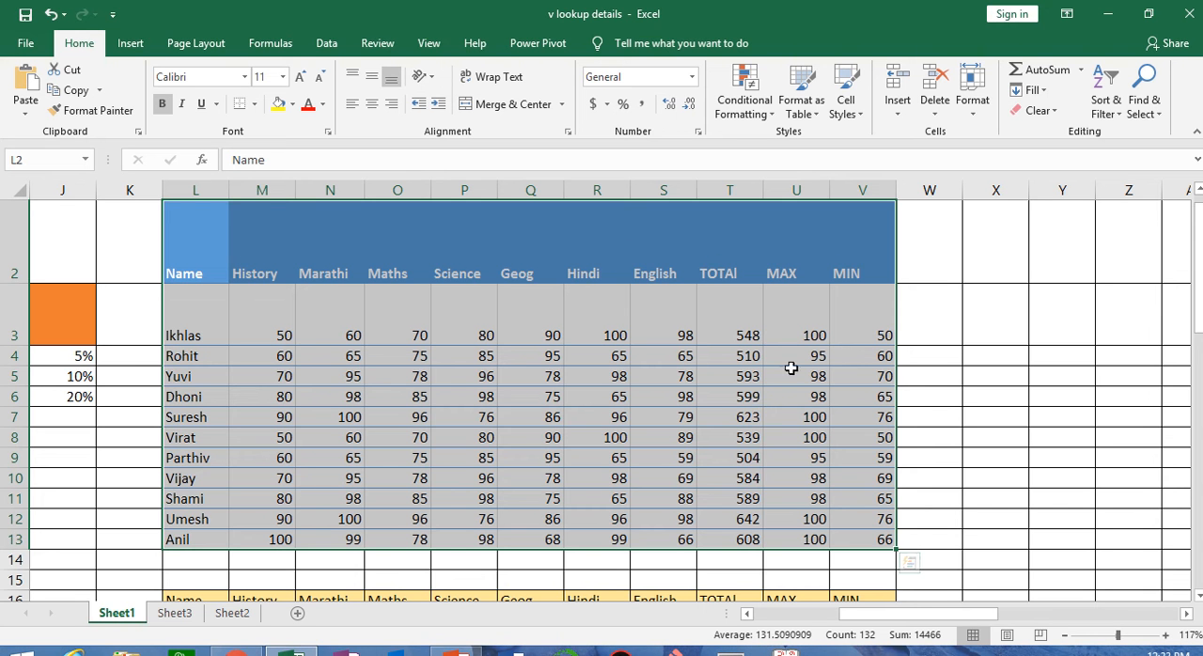
left_click(798, 414)
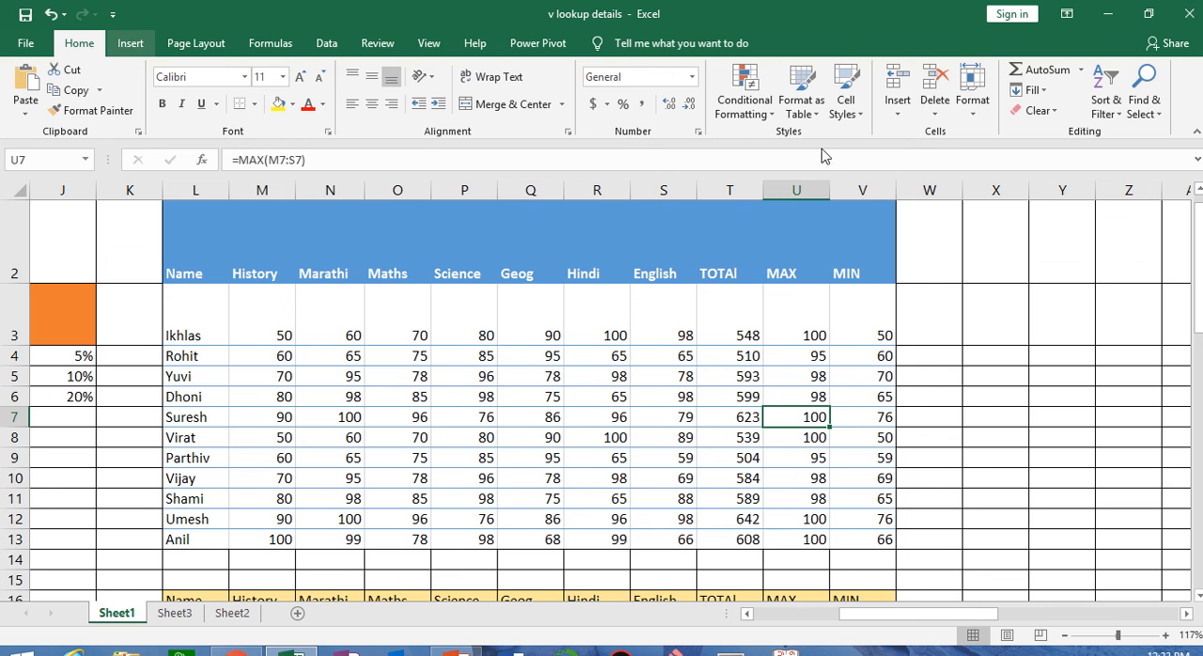
Apply the Check Cell style to the whole of row 2
left_click(131, 43)
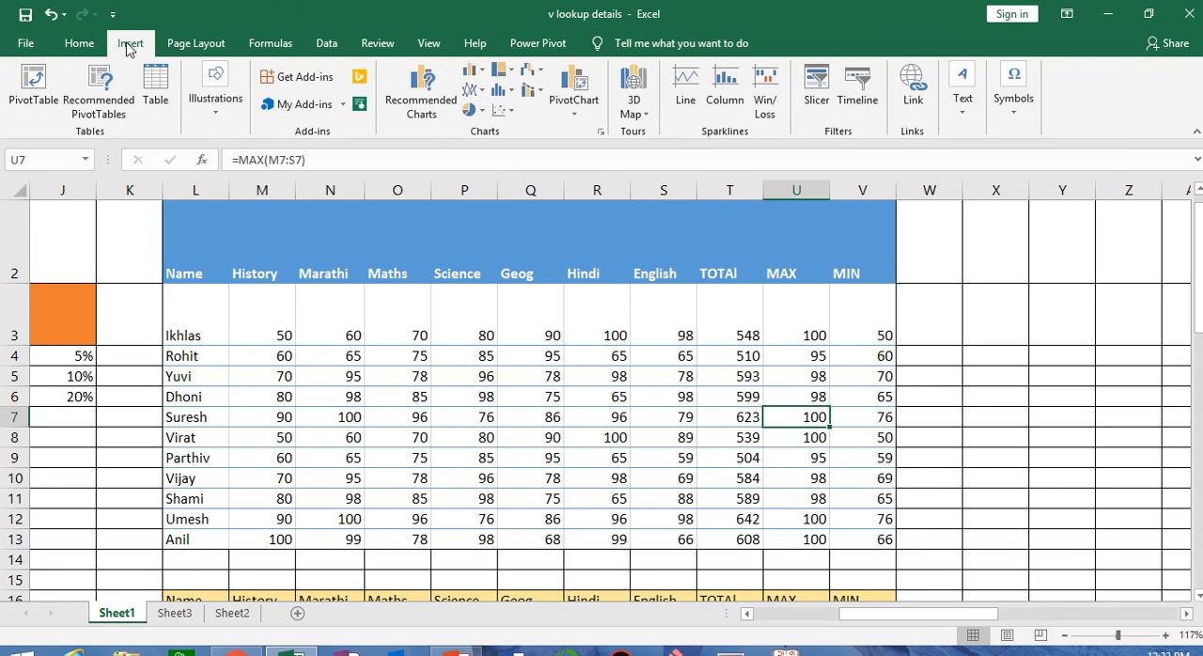
left_click(94, 44)
left_click(843, 107)
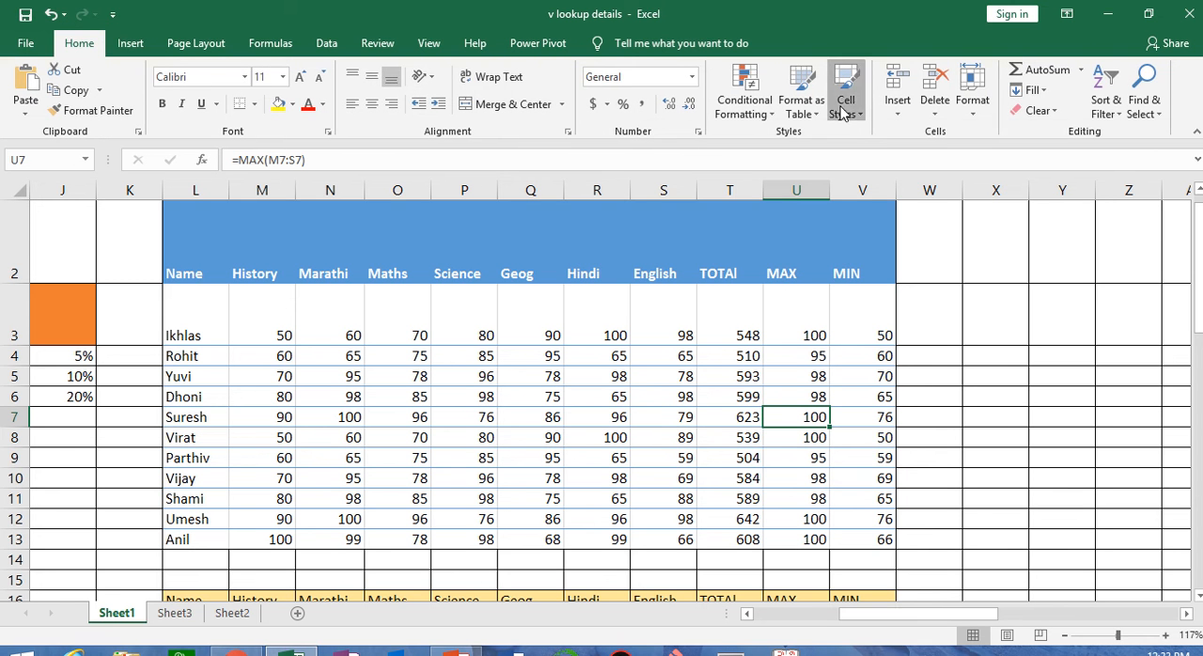
left_click(493, 376)
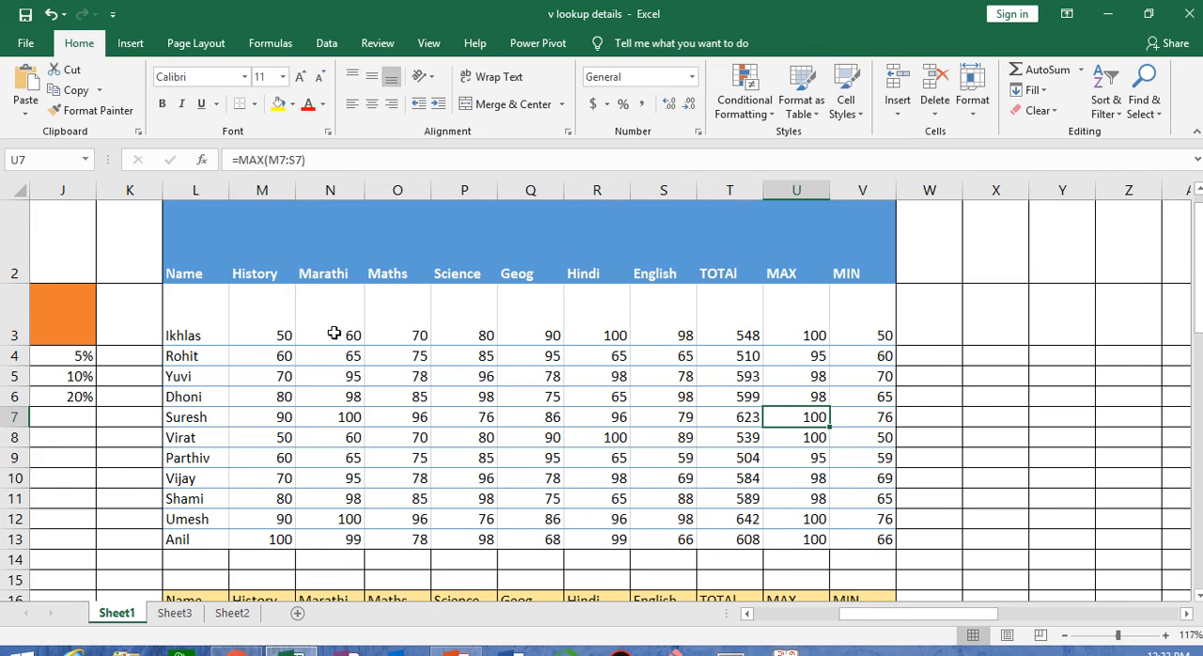
left_click(12, 237)
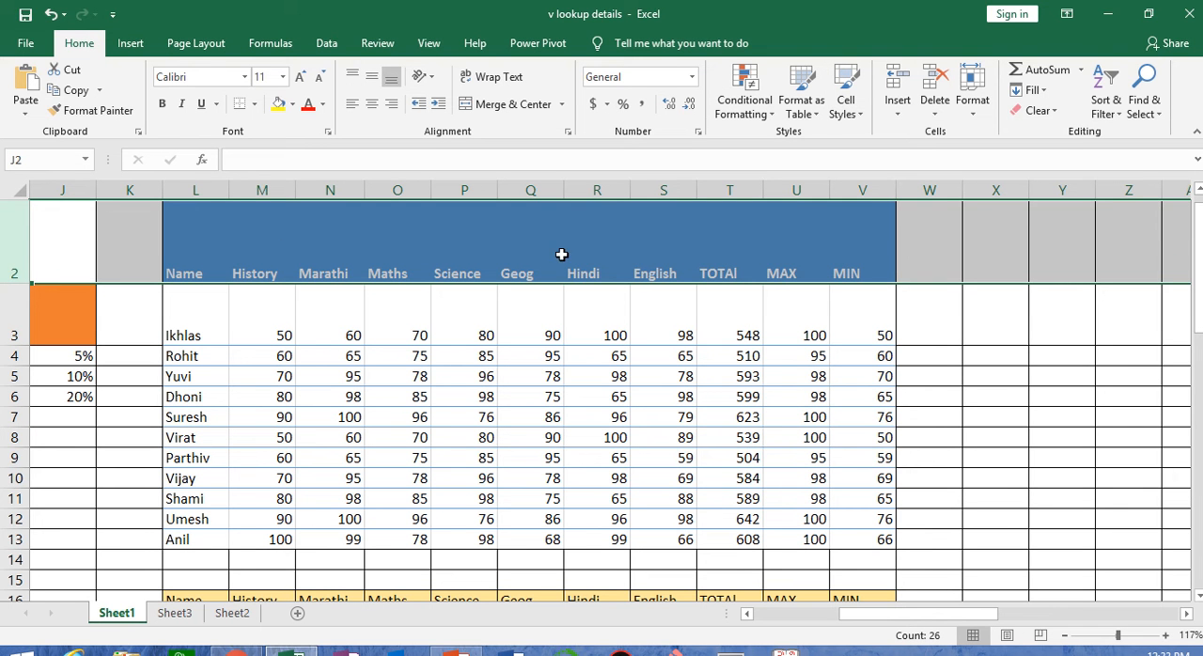
left_click(846, 98)
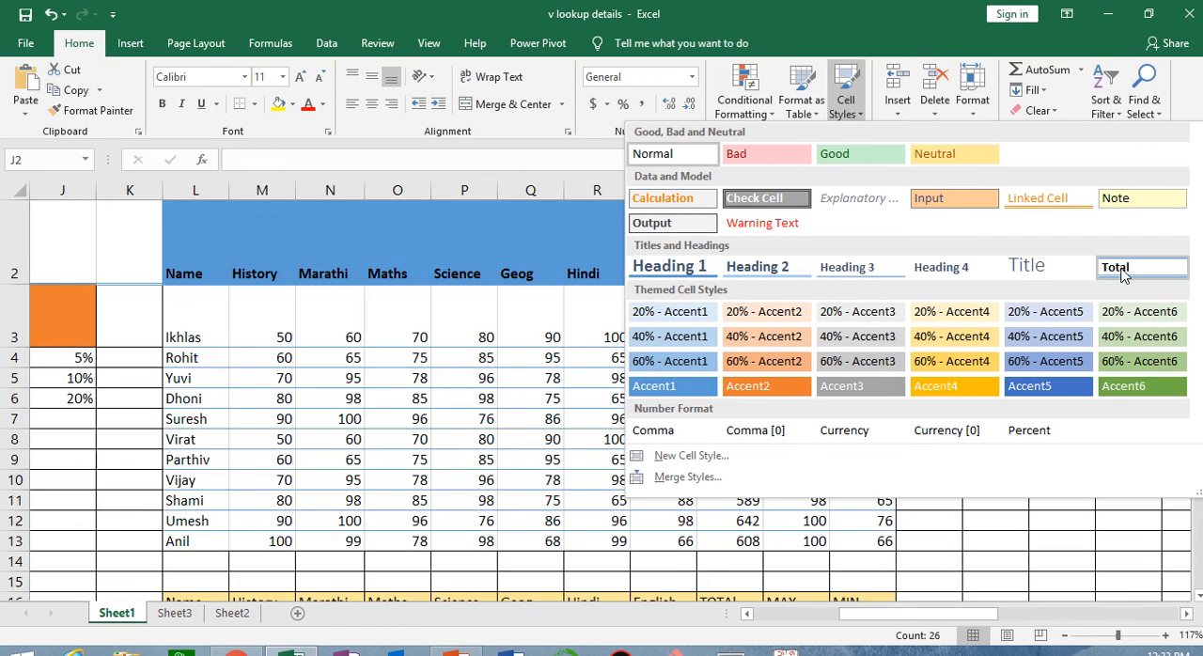
left_click(780, 197)
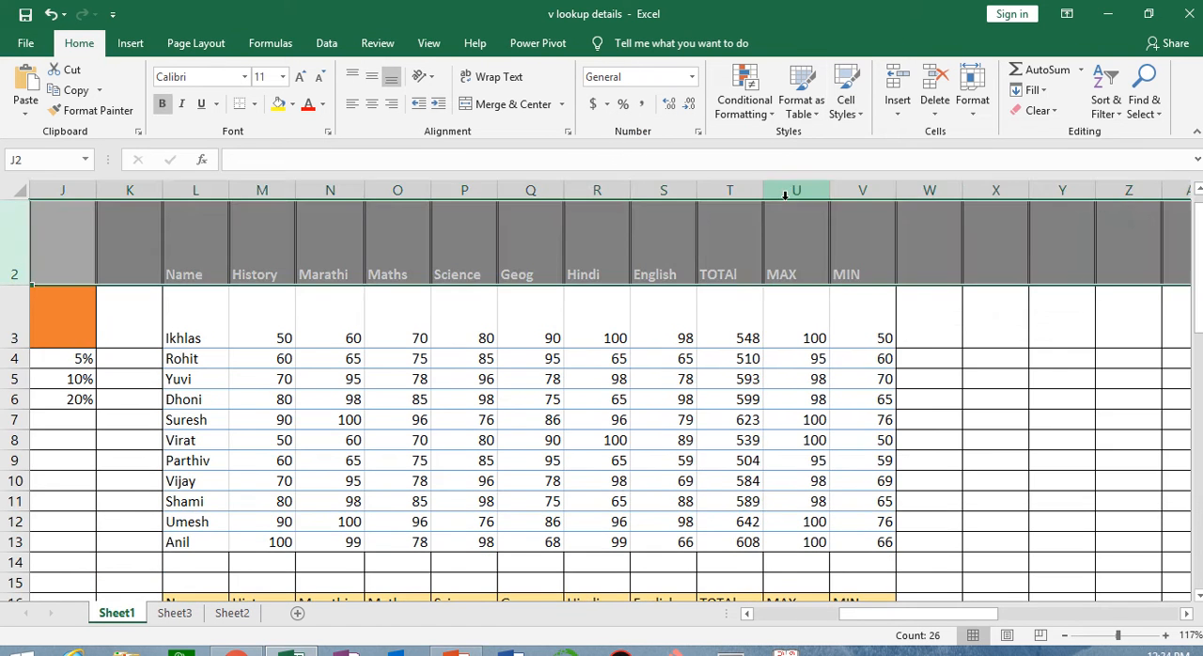
left_click(846, 378)
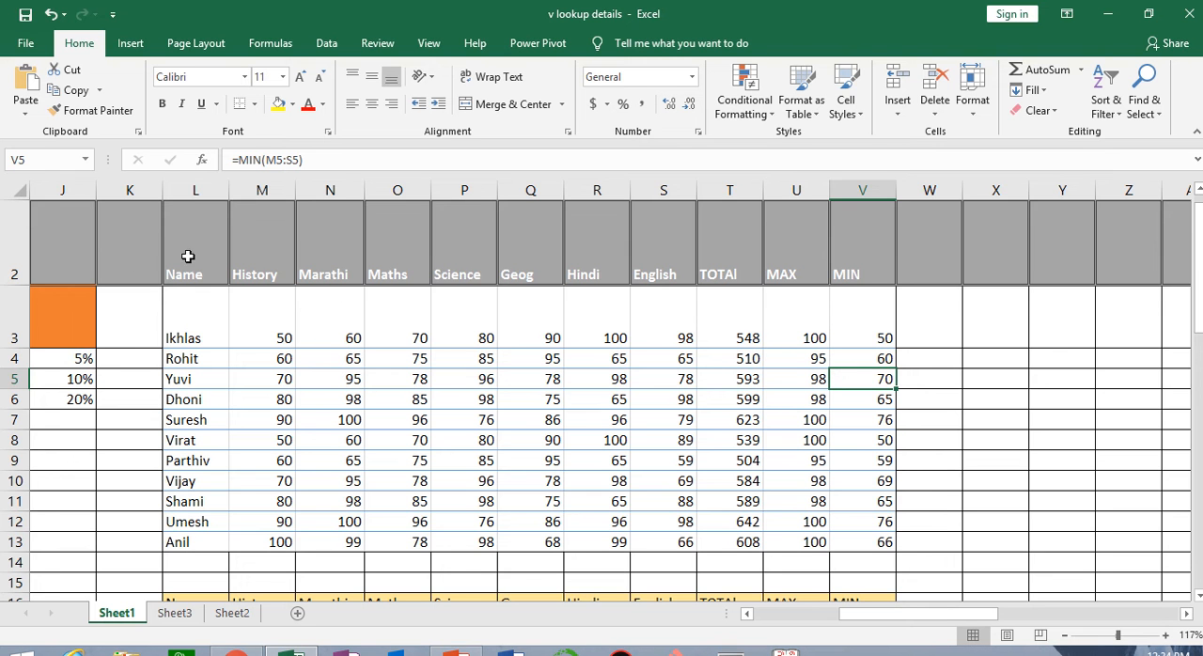
Undo the row 2 cell style, the range conversion, the T14 deletion and the table formatting of the marks data
key("ctrl+z")
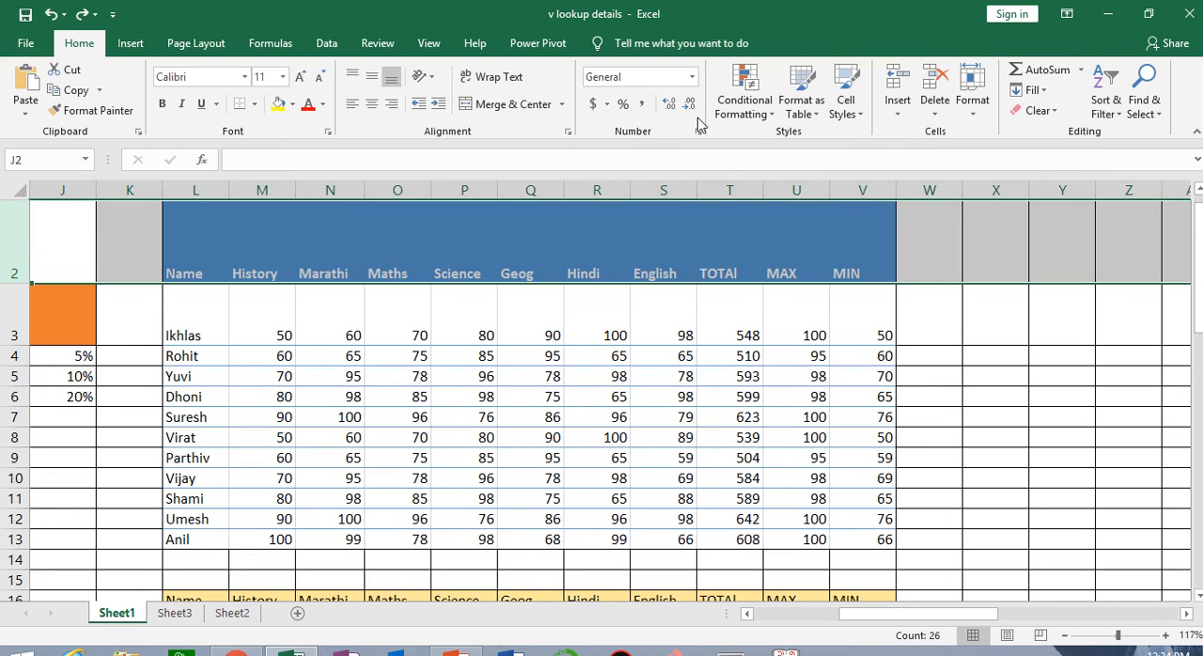
left_click(898, 105)
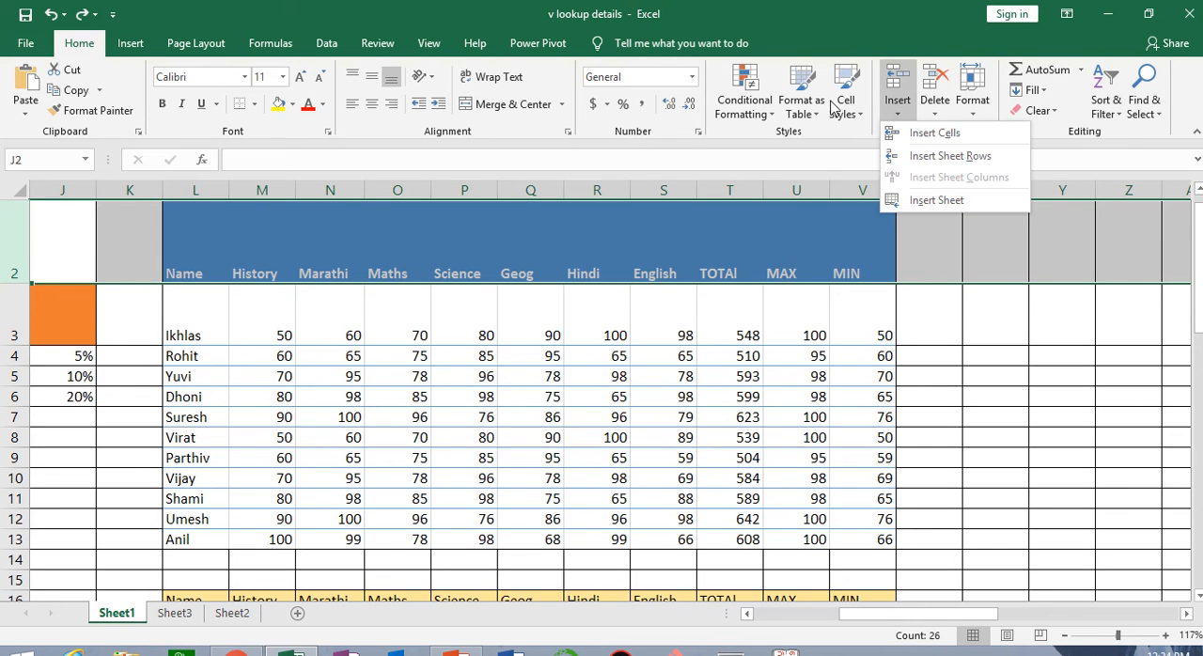
left_click(1024, 414)
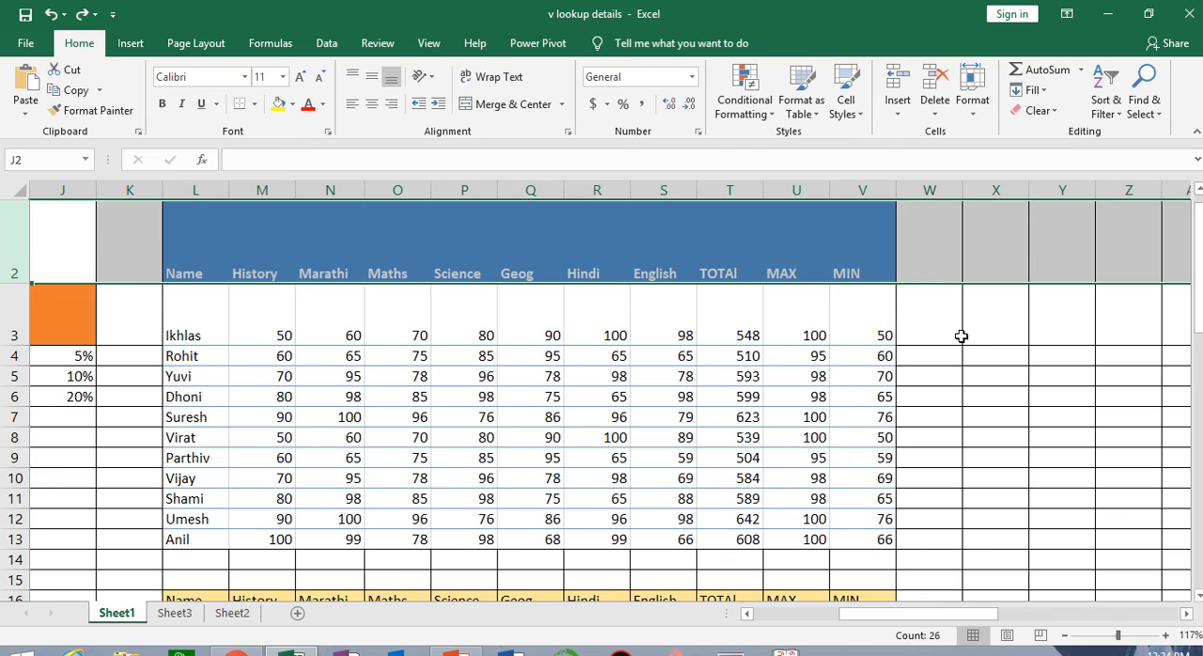
key("ctrl+y")
key("ctrl+y")
key("ctrl+y")
key("ctrl+y")
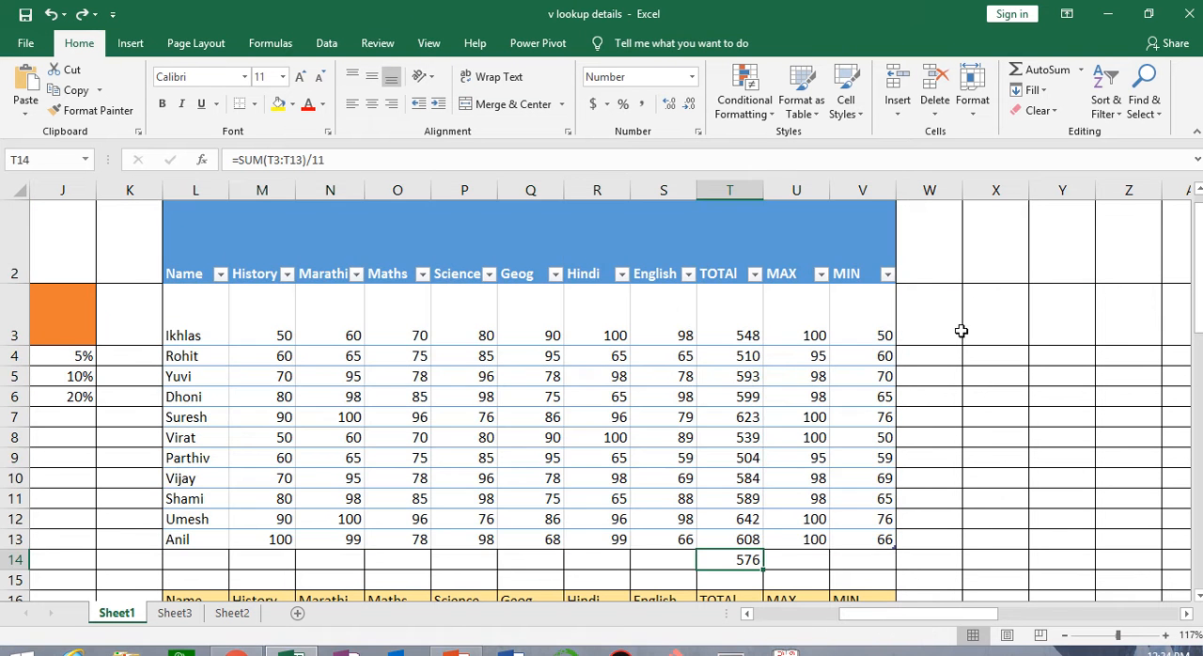
key("ctrl+z")
key("ctrl+z")
left_click(976, 326)
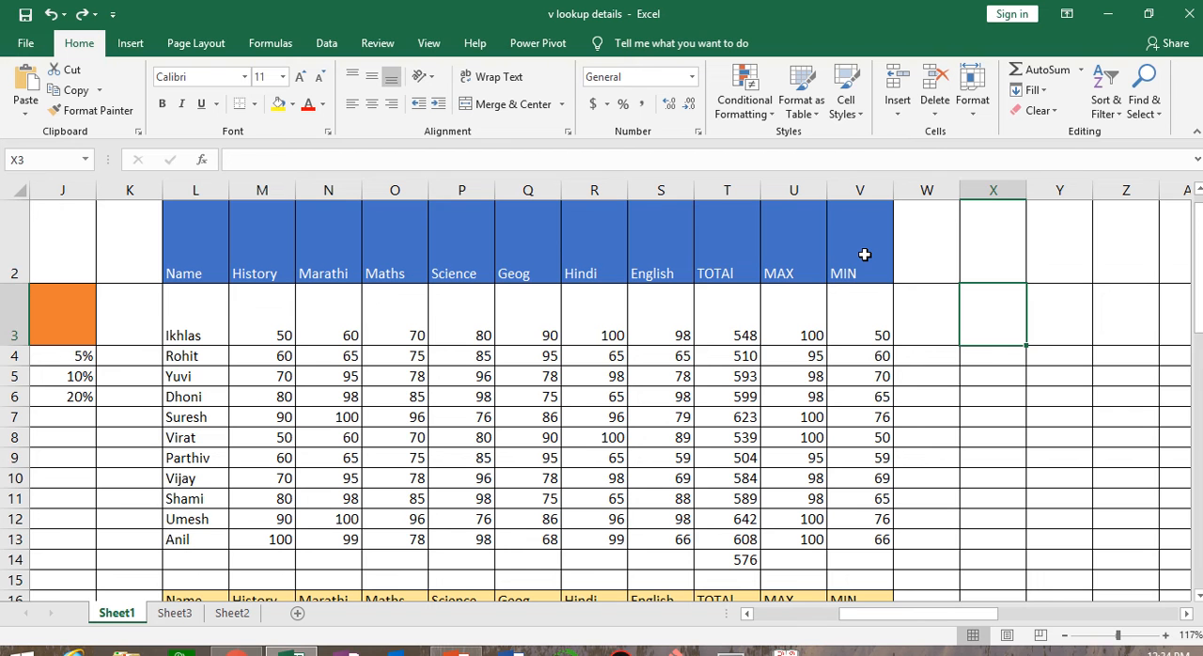
left_click(863, 255)
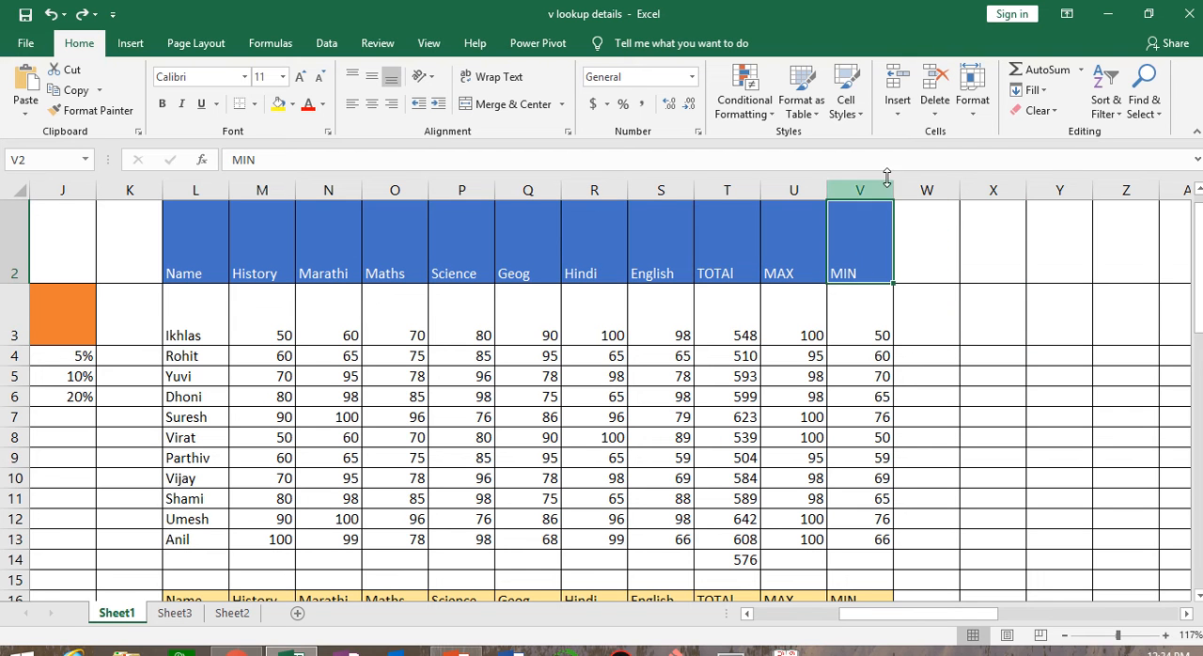
left_click(898, 113)
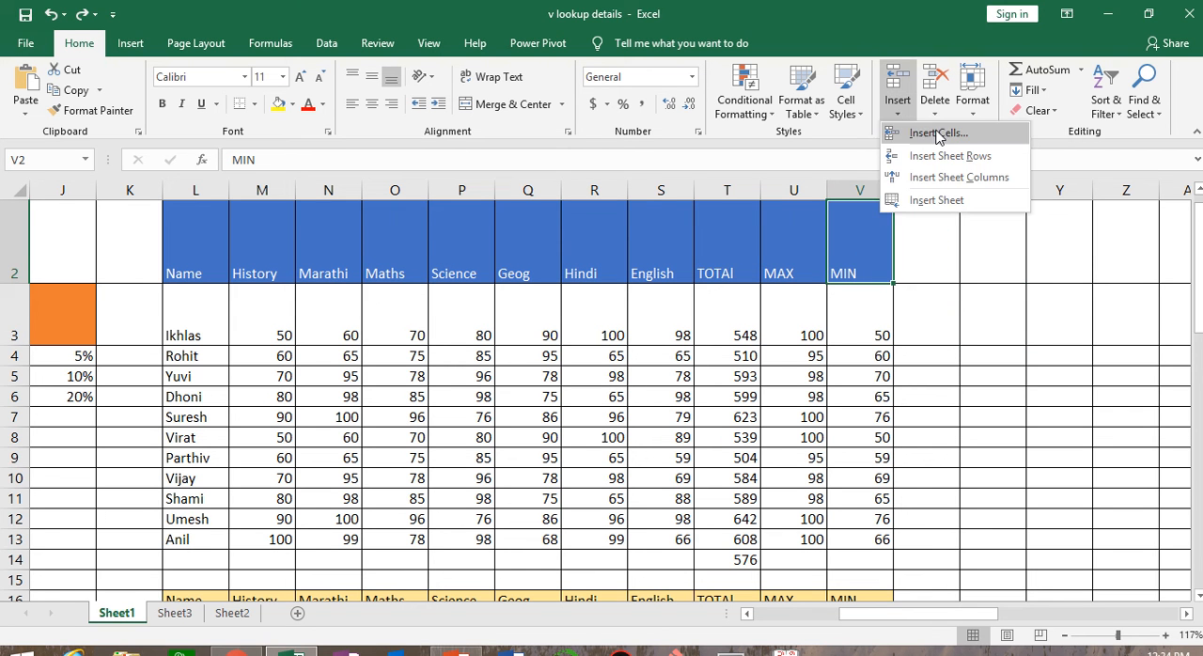
left_click(935, 132)
left_click_drag(943, 172, 558, 212)
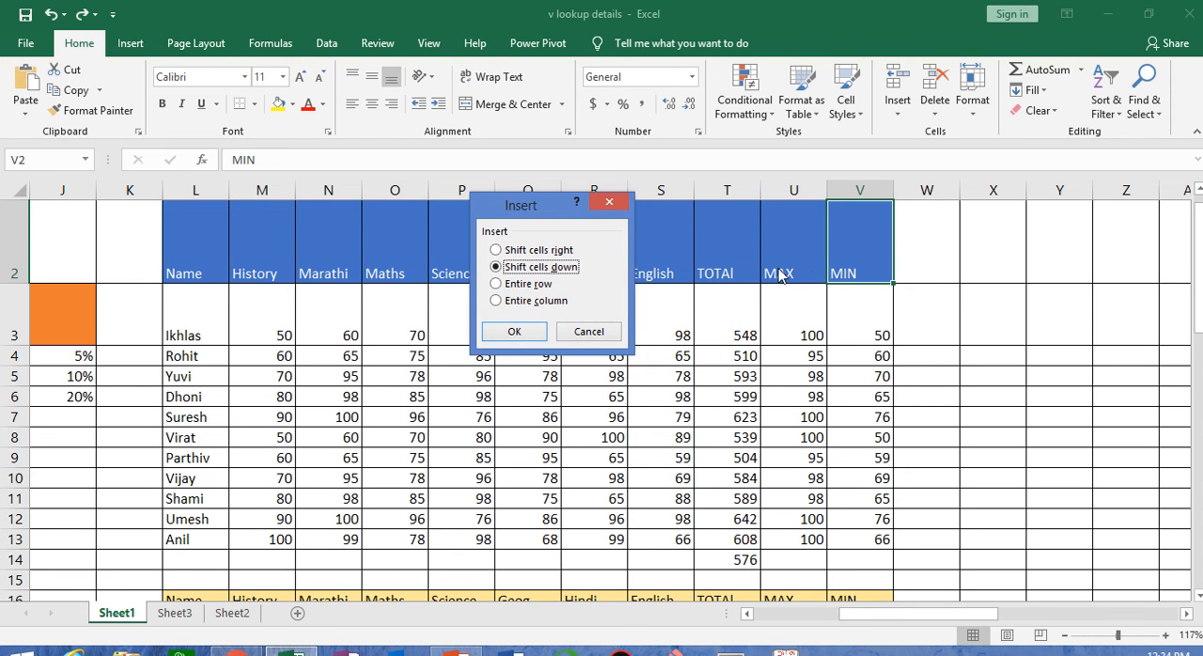
key("Escape")
Insert a blank cell at V3 under the MIN header, shifting the cells down
left_click(859, 331)
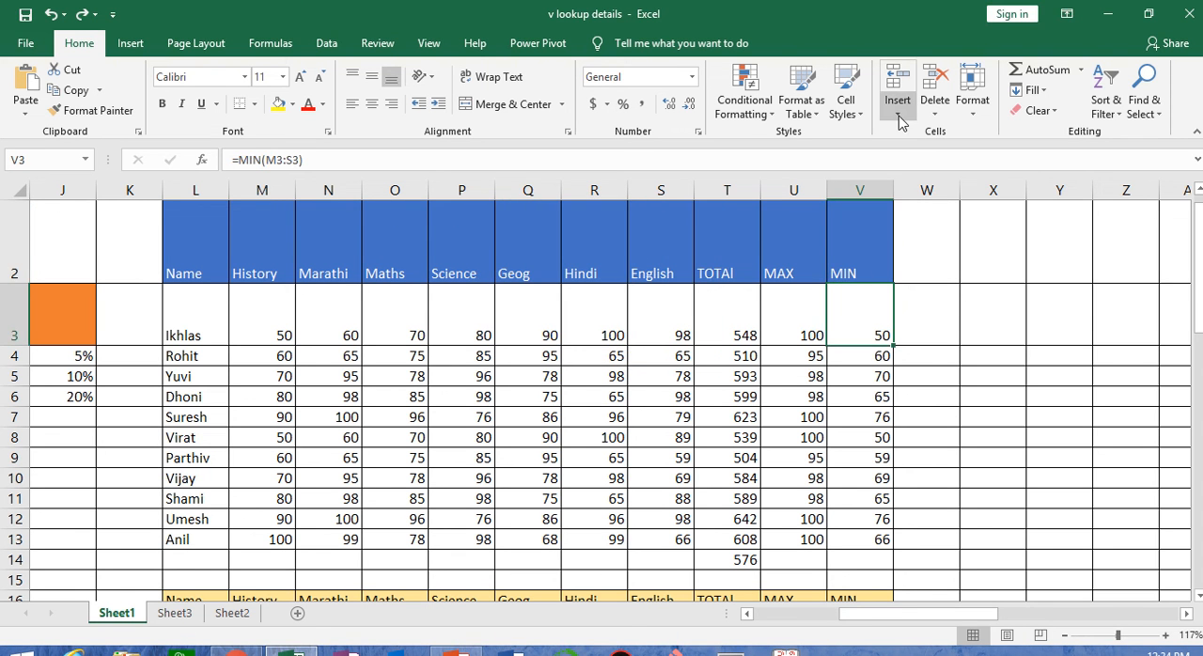
left_click(900, 120)
left_click(921, 134)
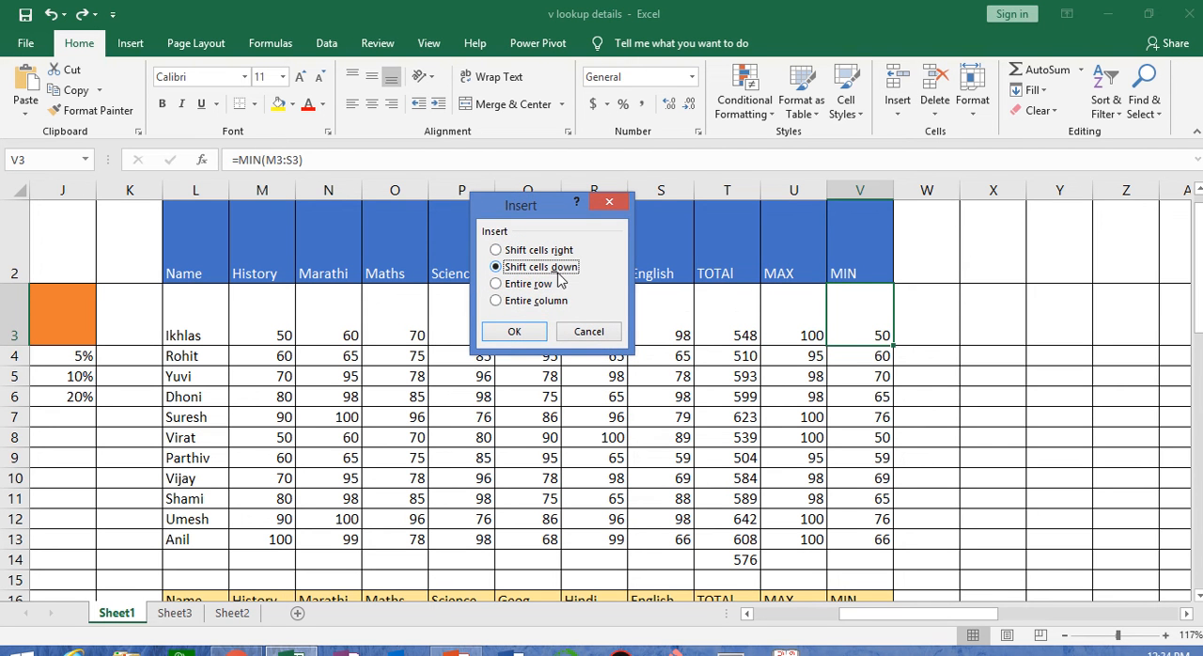
left_click(514, 331)
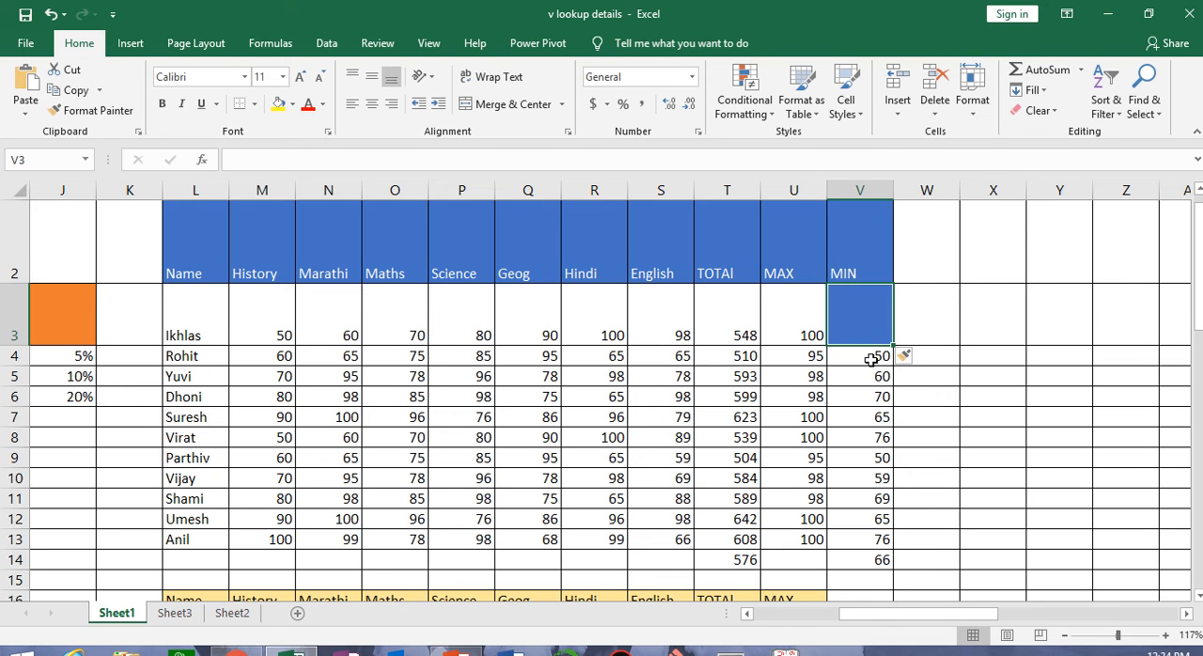
Insert another blank cell at V4 in the MIN column, shifting the cells down
left_click(872, 359)
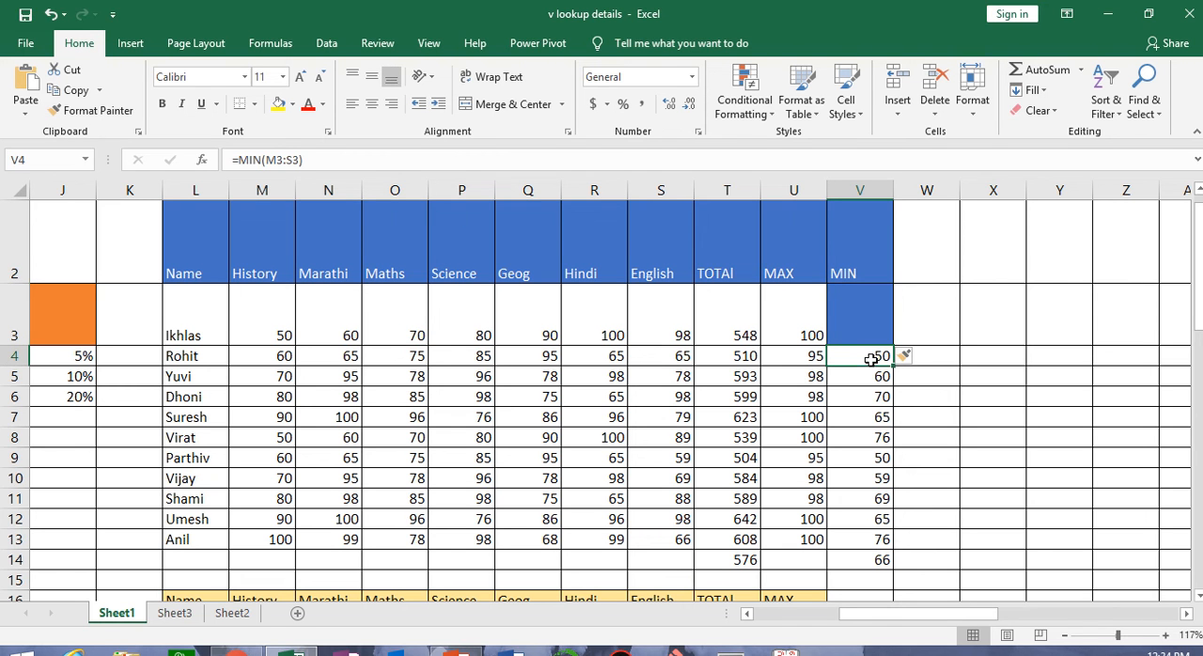
left_click(898, 111)
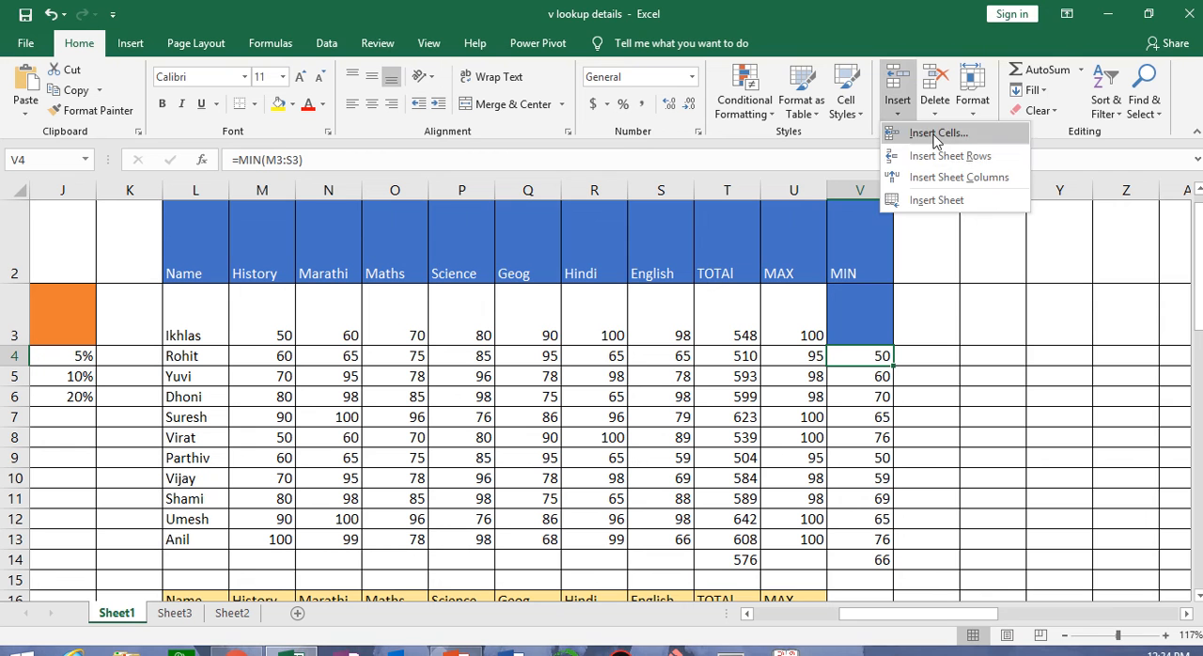
left_click(935, 133)
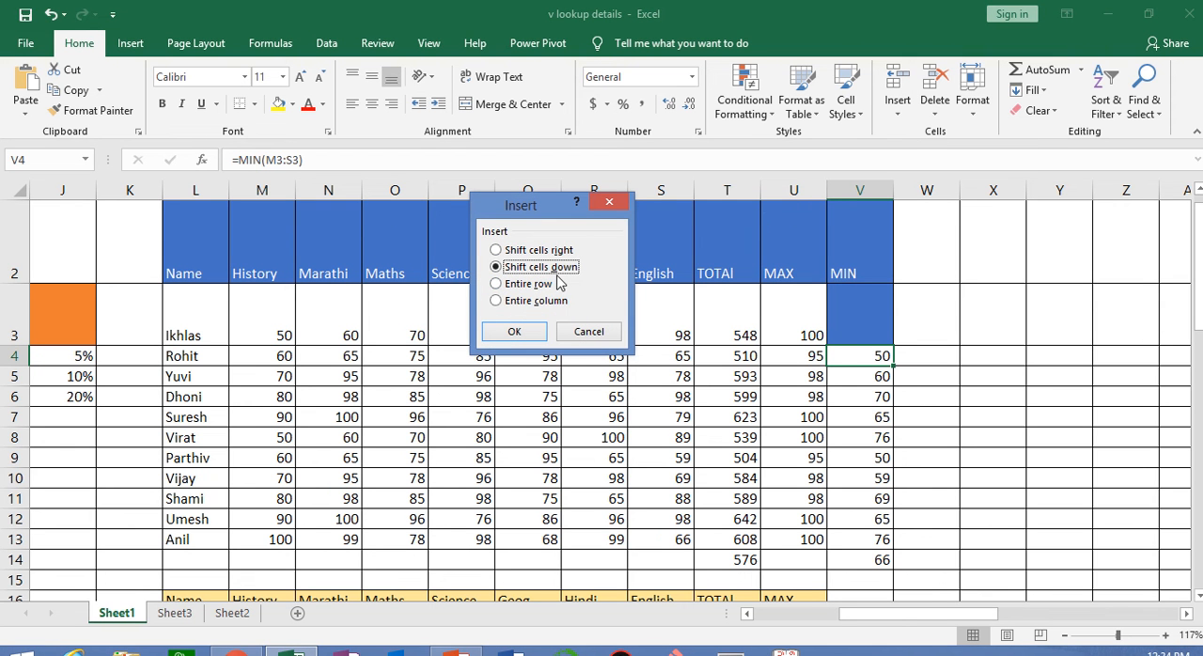
left_click(514, 331)
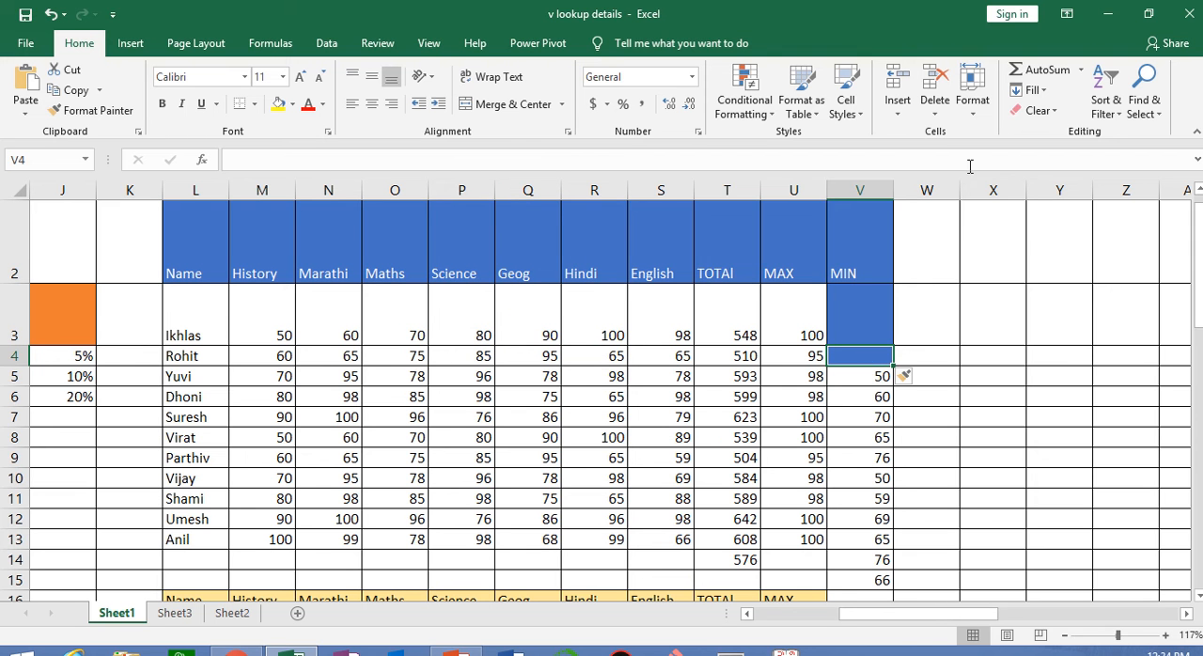
Insert a blank cell at V5 in the MIN column, shifting the existing cells right
left_click(874, 374)
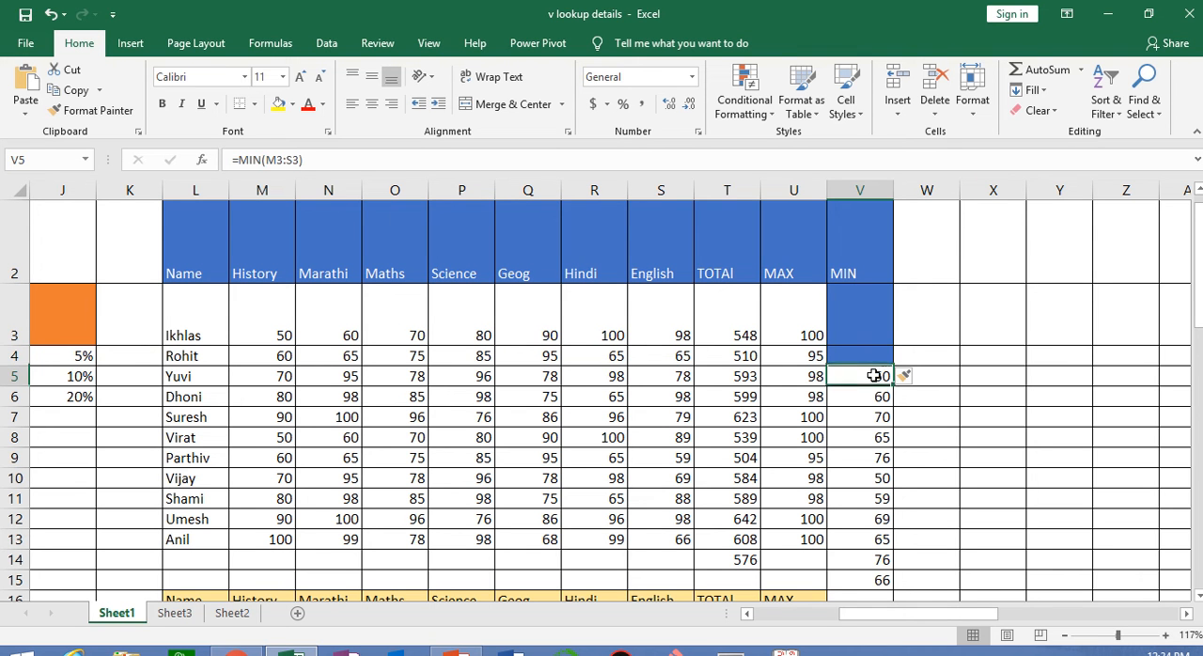
left_click(896, 111)
left_click(922, 134)
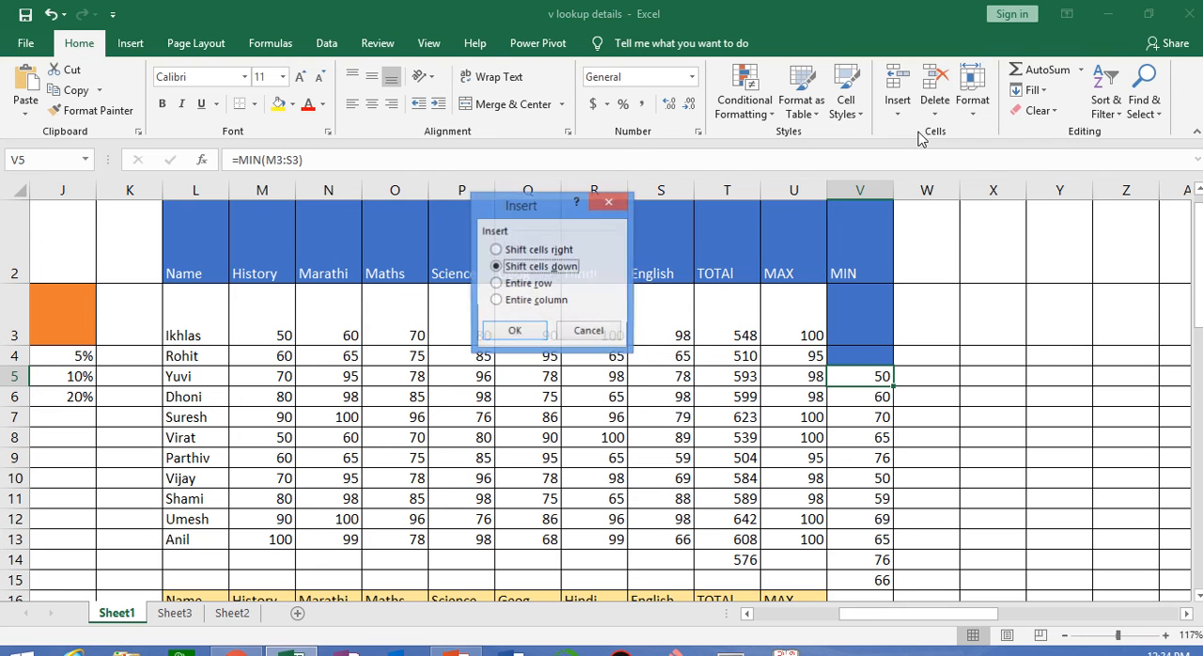
left_click(549, 252)
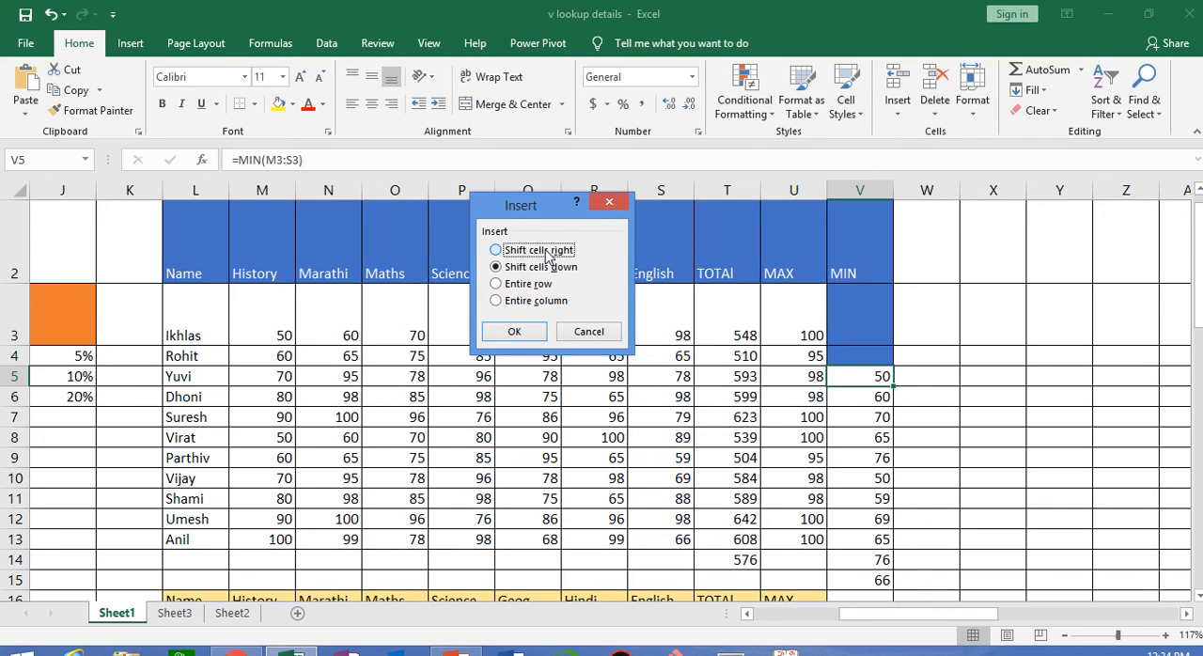
left_click(514, 332)
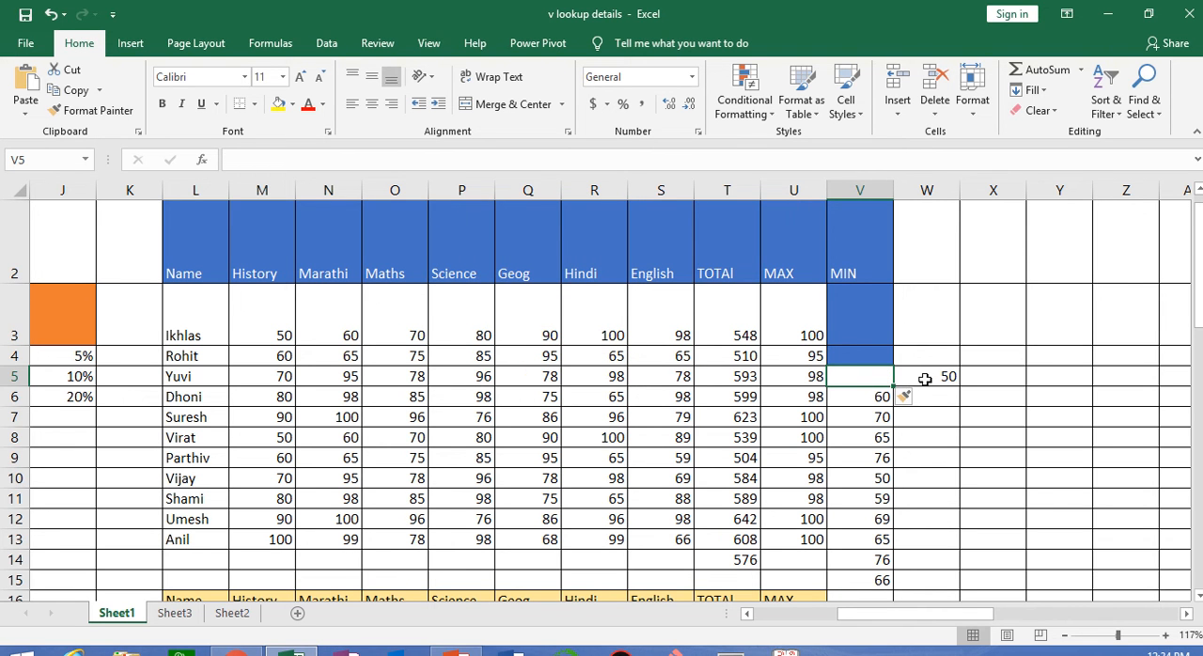
Undo the three cell insertions at V5, V4 and V3 in the MIN column
key("ctrl+z")
key("ctrl+z")
key("ctrl+z")
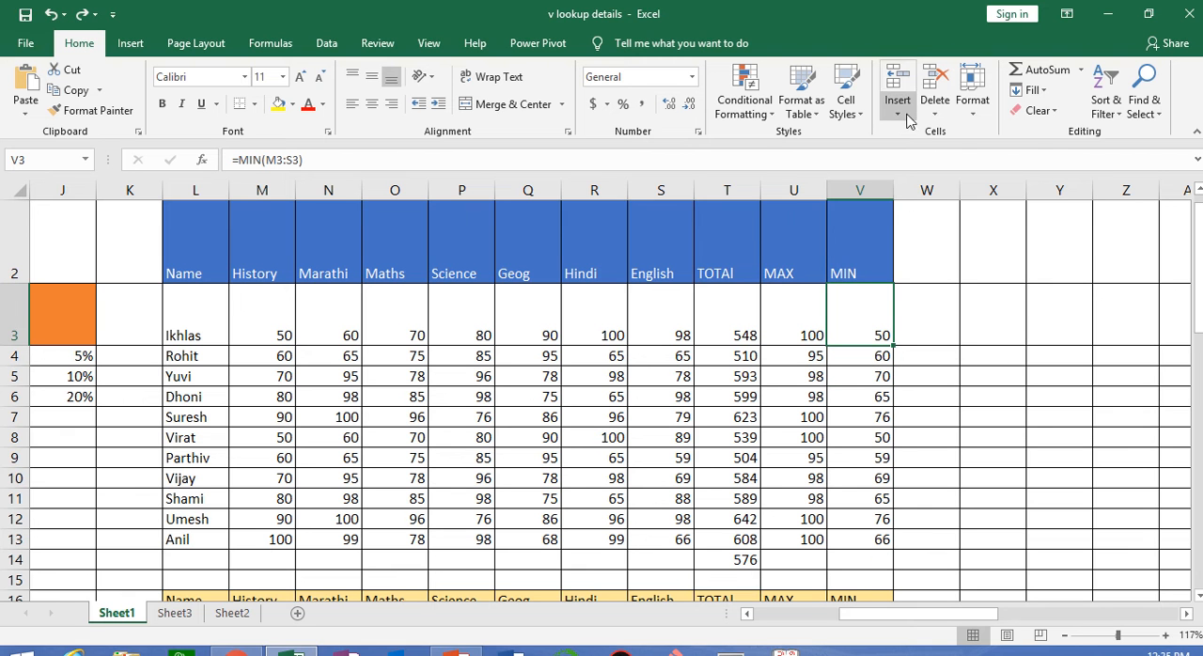
Insert an entire row at cell V3 below the header row and undo the insertion
left_click(909, 120)
left_click(919, 137)
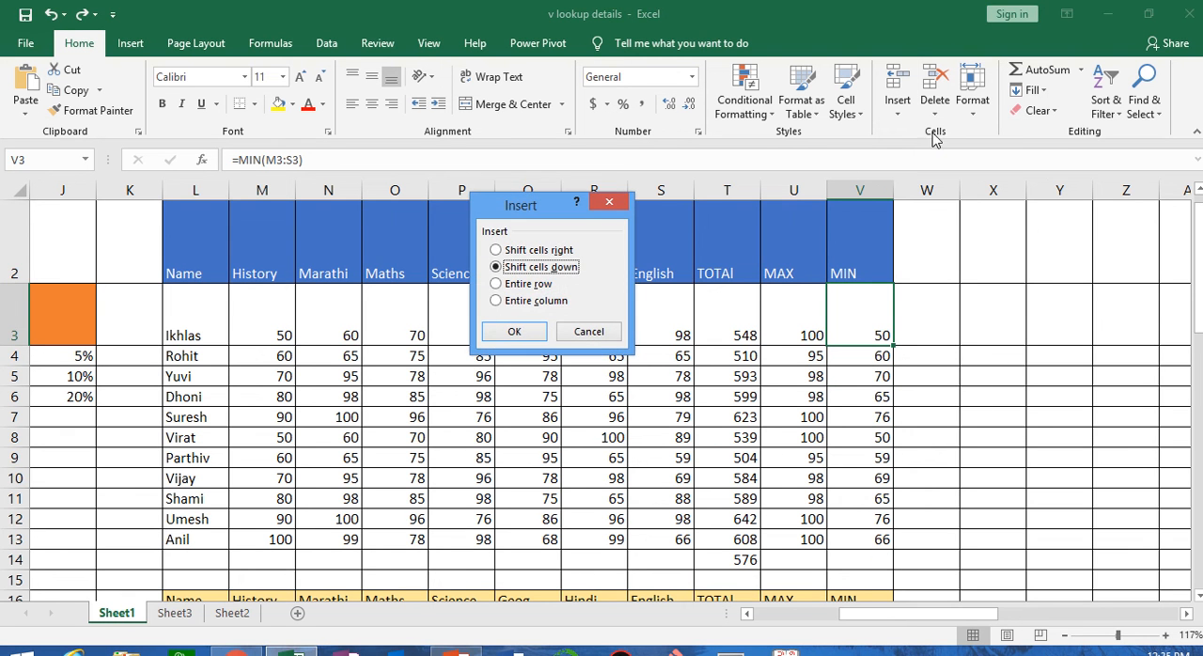
left_click(544, 287)
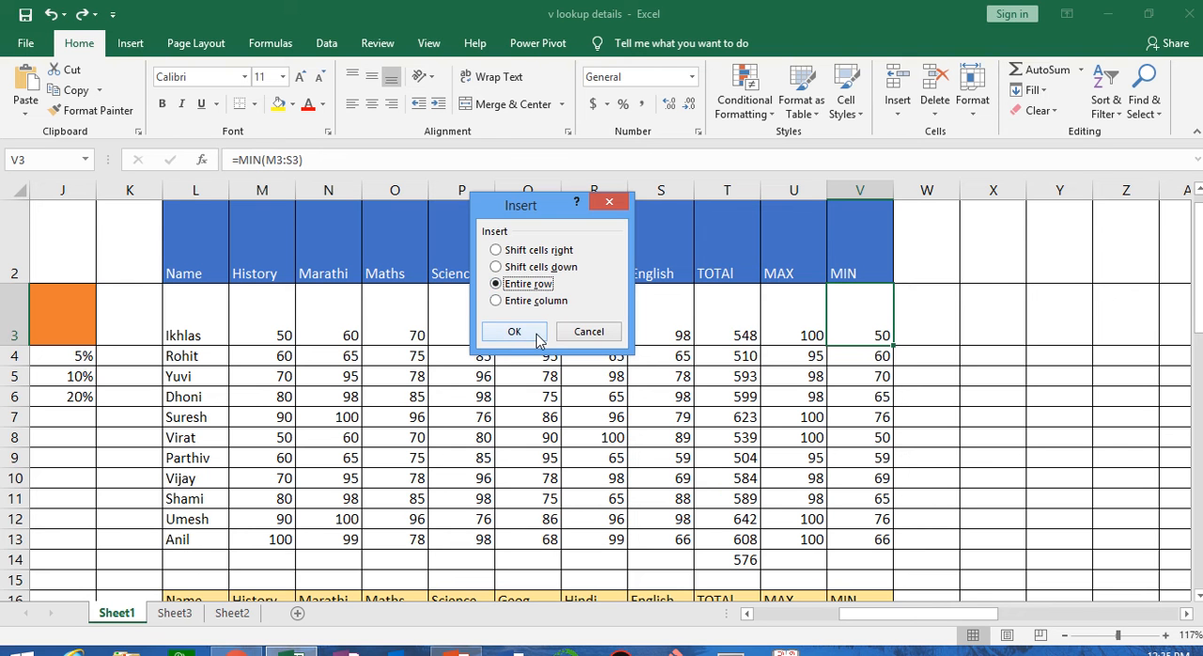
left_click(539, 337)
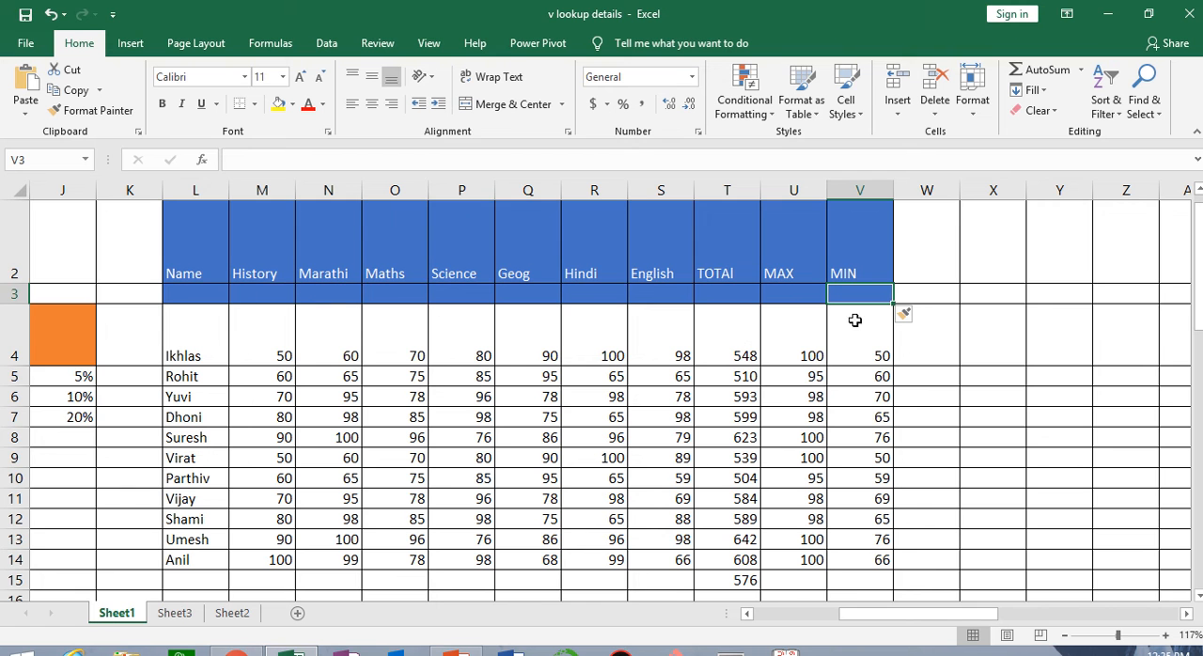
key("ctrl+z")
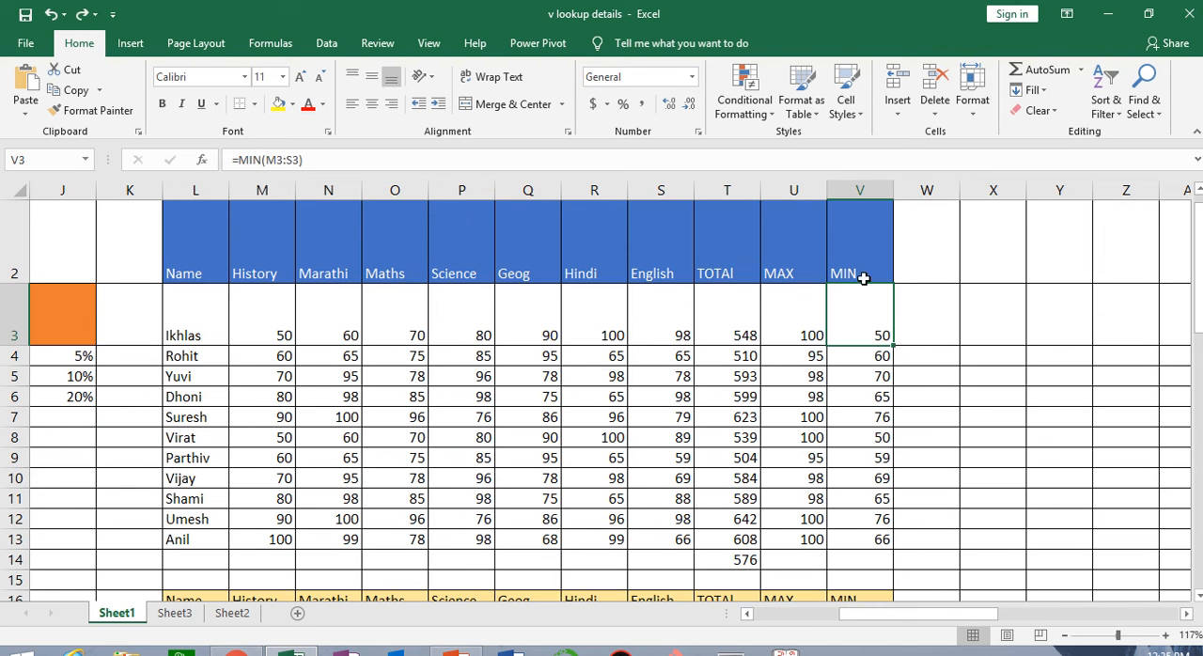
left_click(897, 114)
left_click(937, 134)
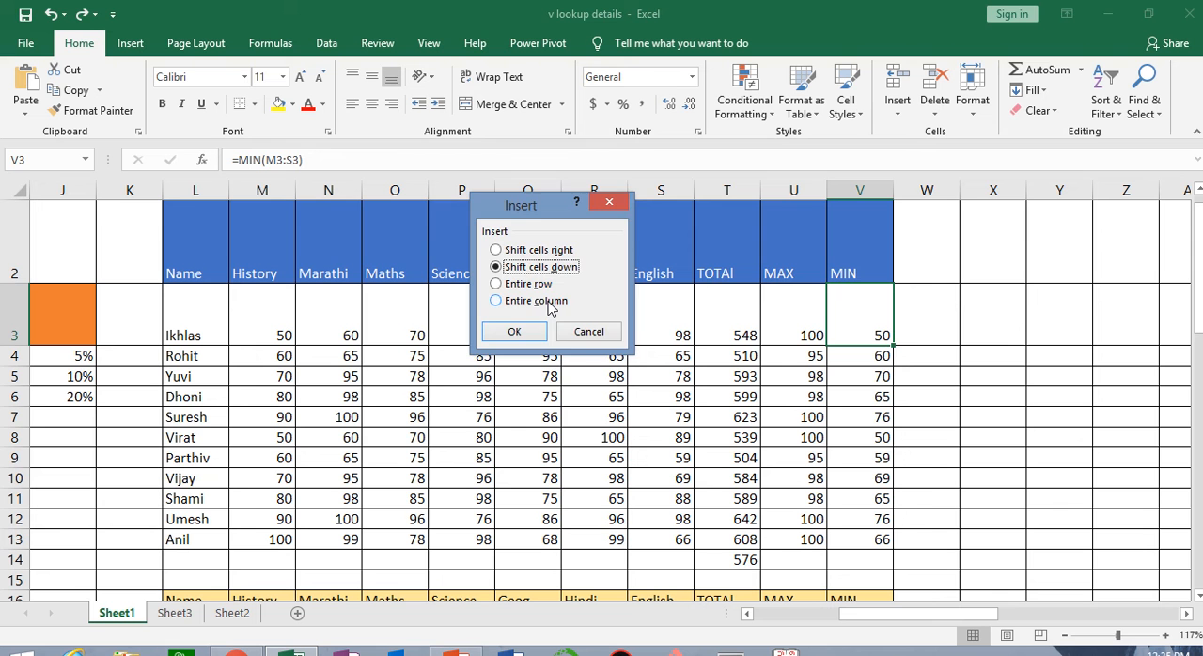
left_click(589, 332)
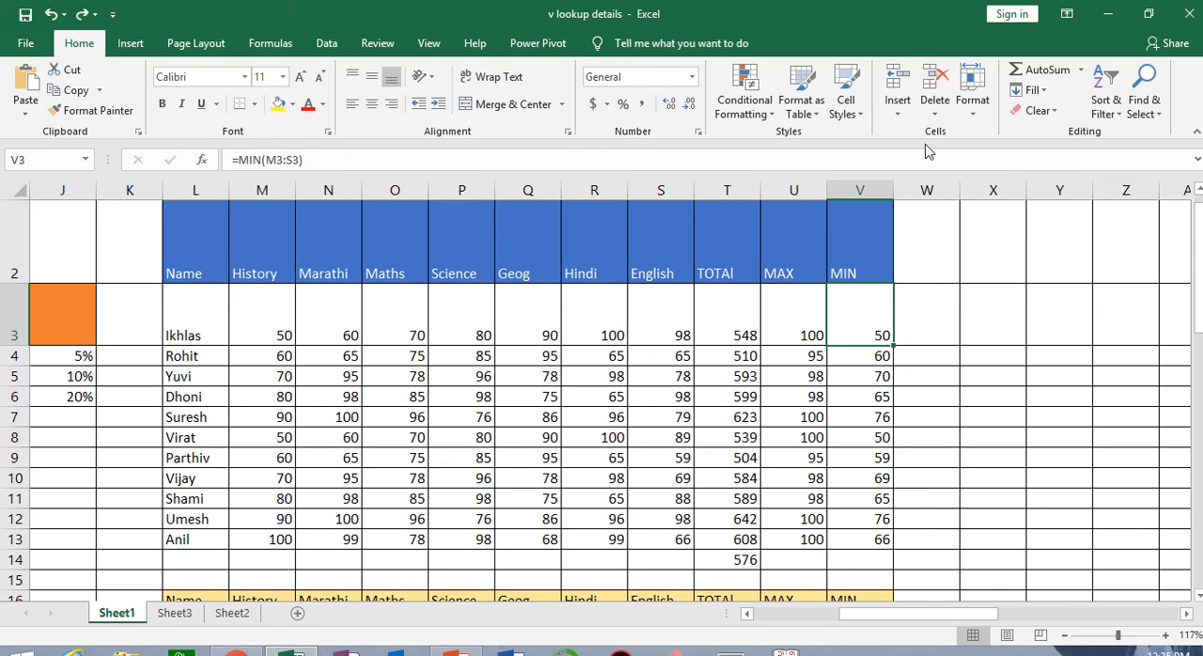
Insert a sheet column between the MAX and MIN columns and undo the insertion
left_click(858, 186)
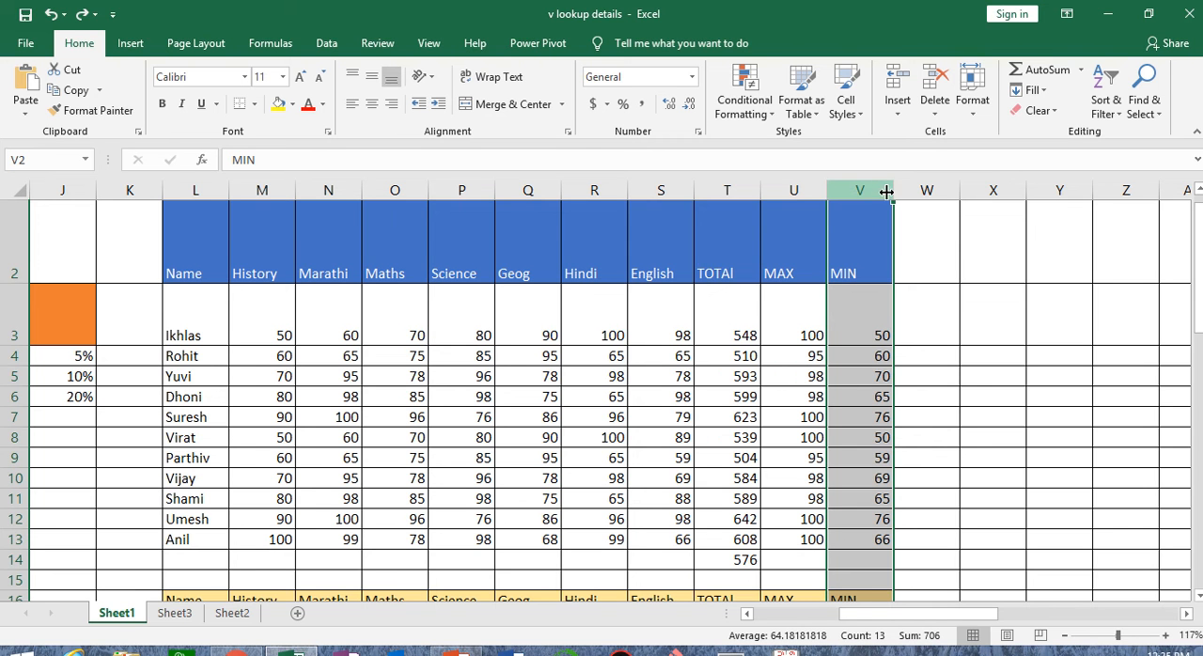
left_click(898, 108)
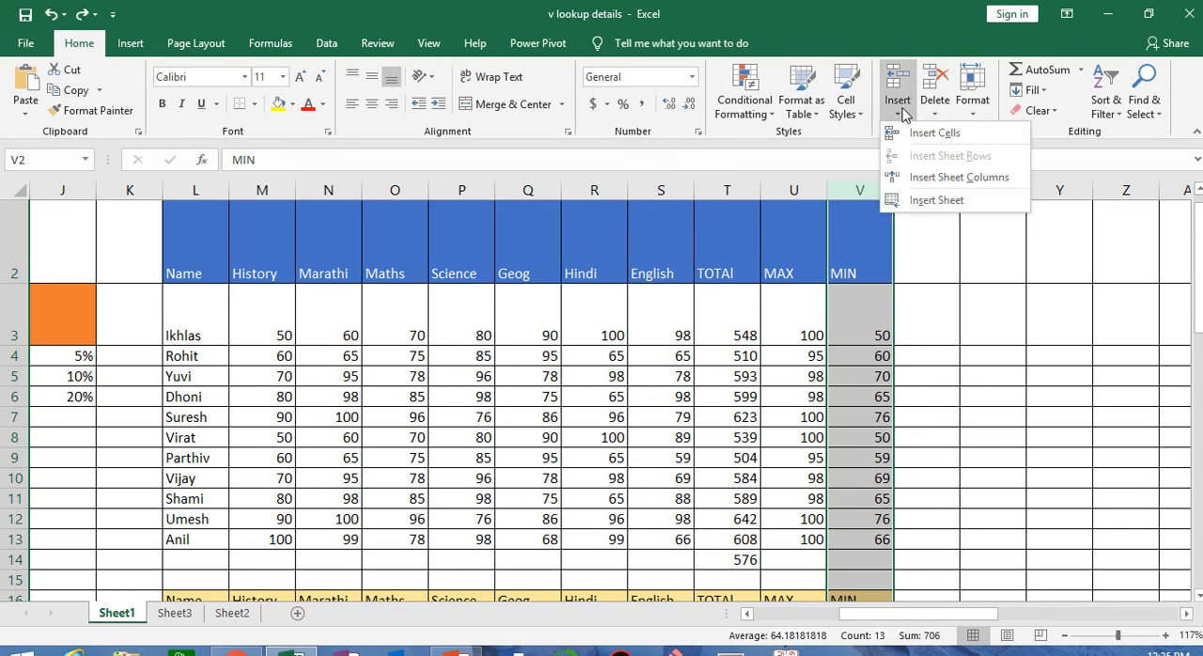
left_click(975, 179)
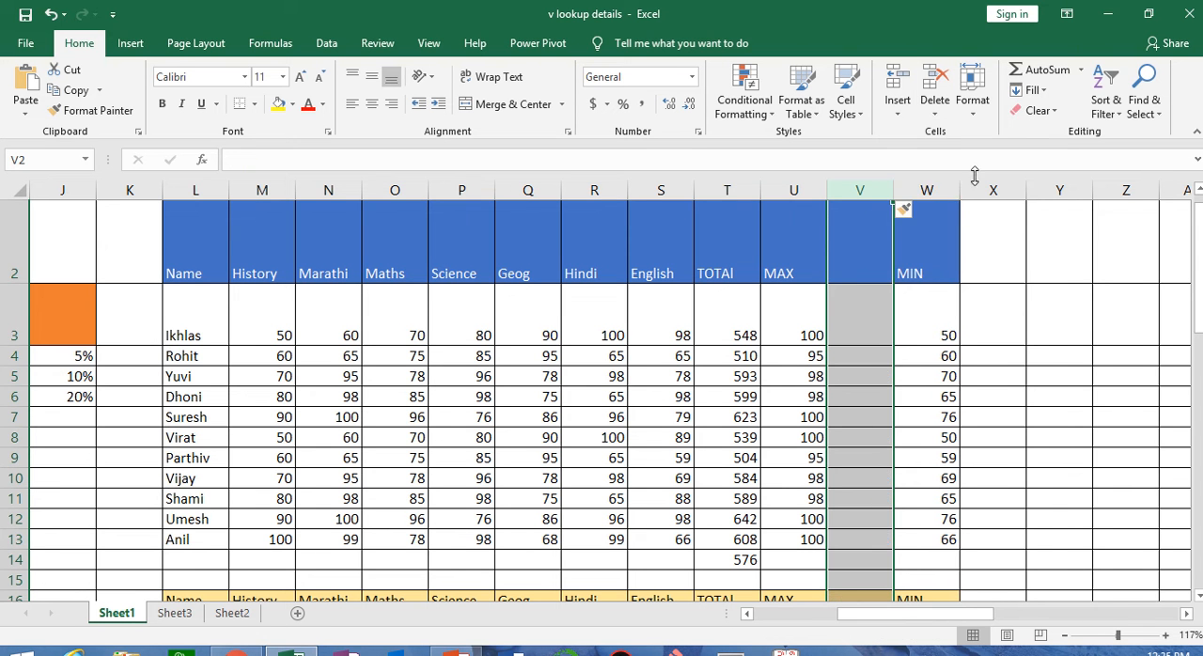
left_click(794, 192)
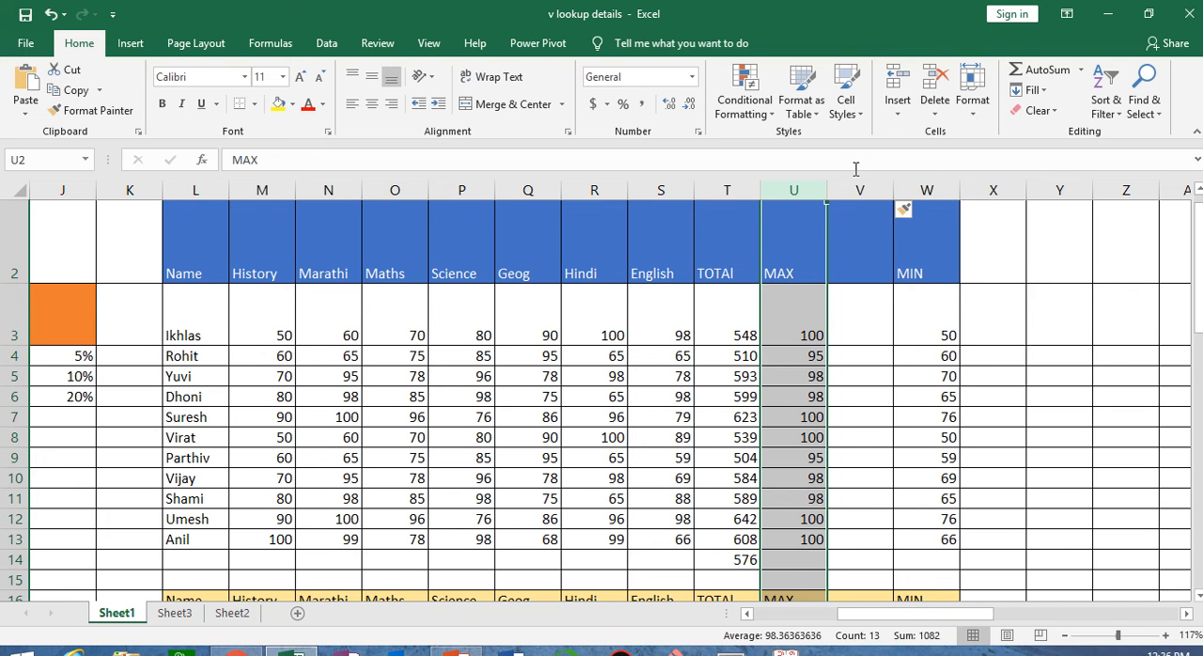
key("ctrl+z")
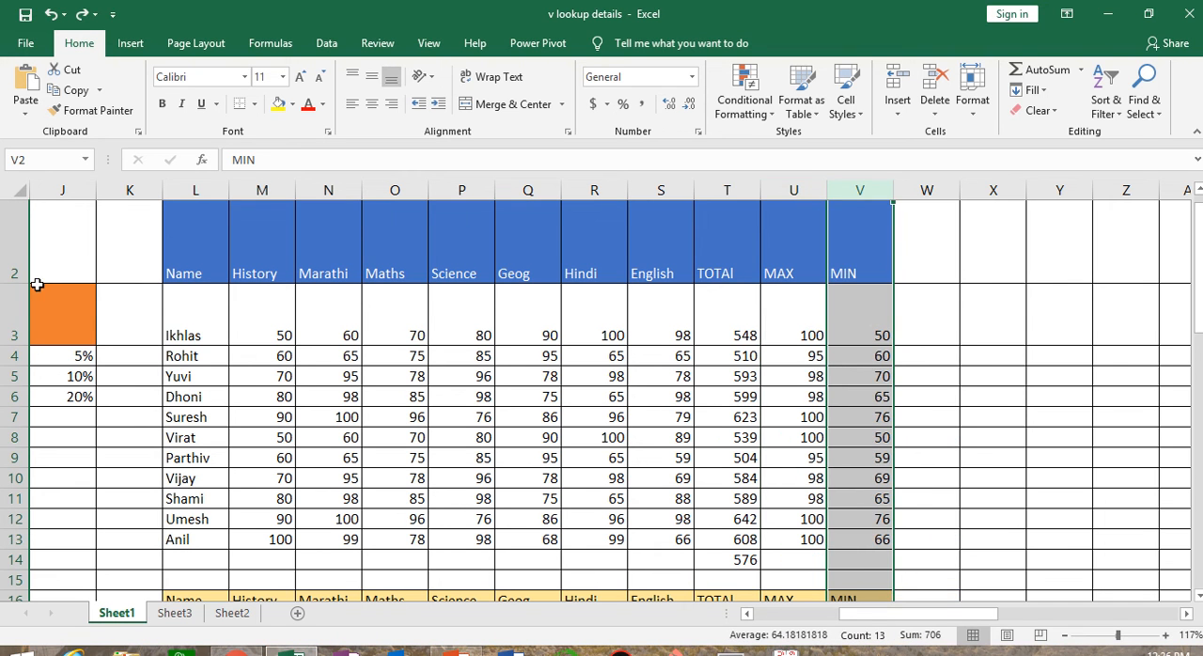
Select the whole of row 3, insert a sheet row above it and undo the insertion
left_click(5, 248)
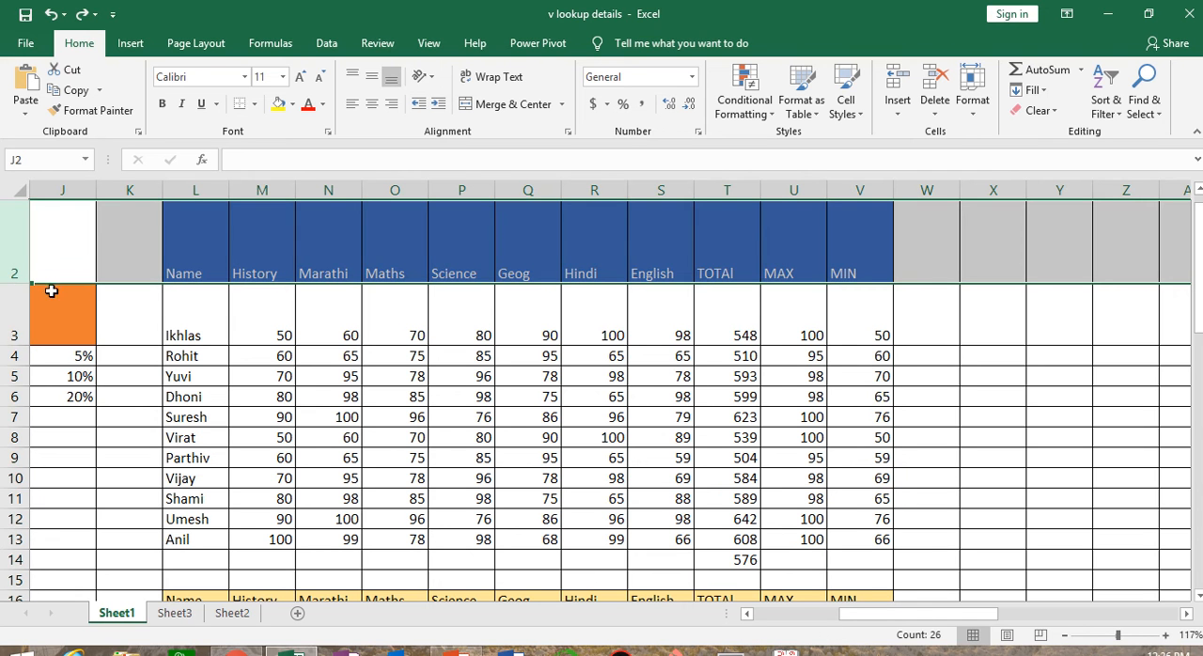
left_click(8, 320)
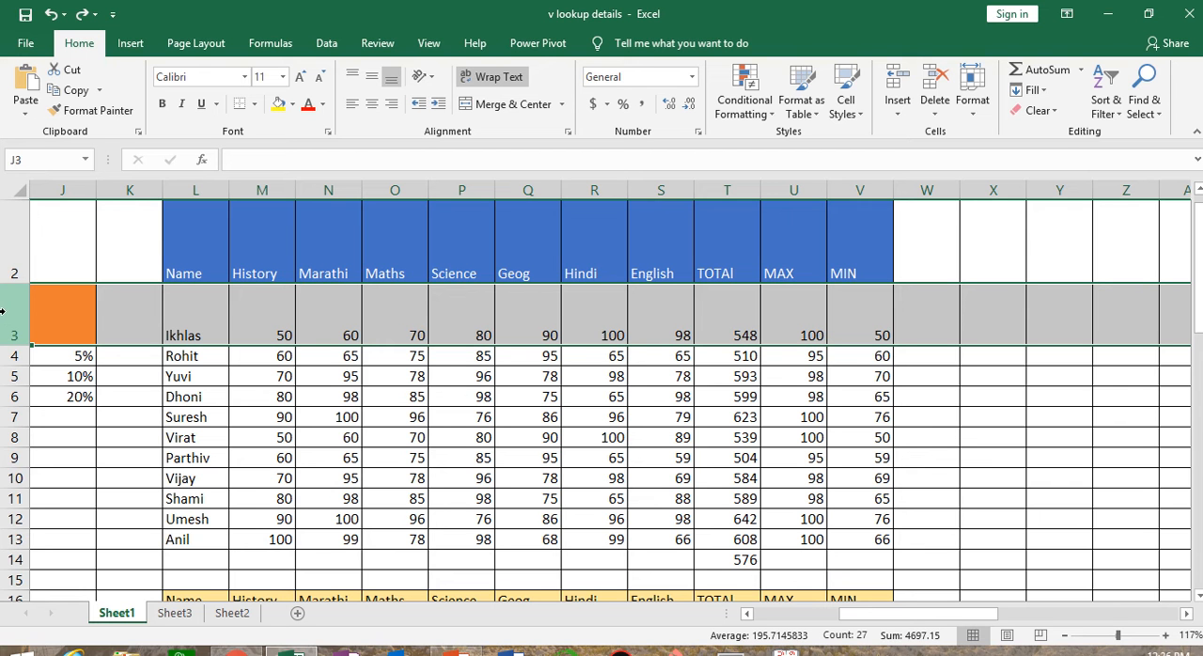
left_click(897, 105)
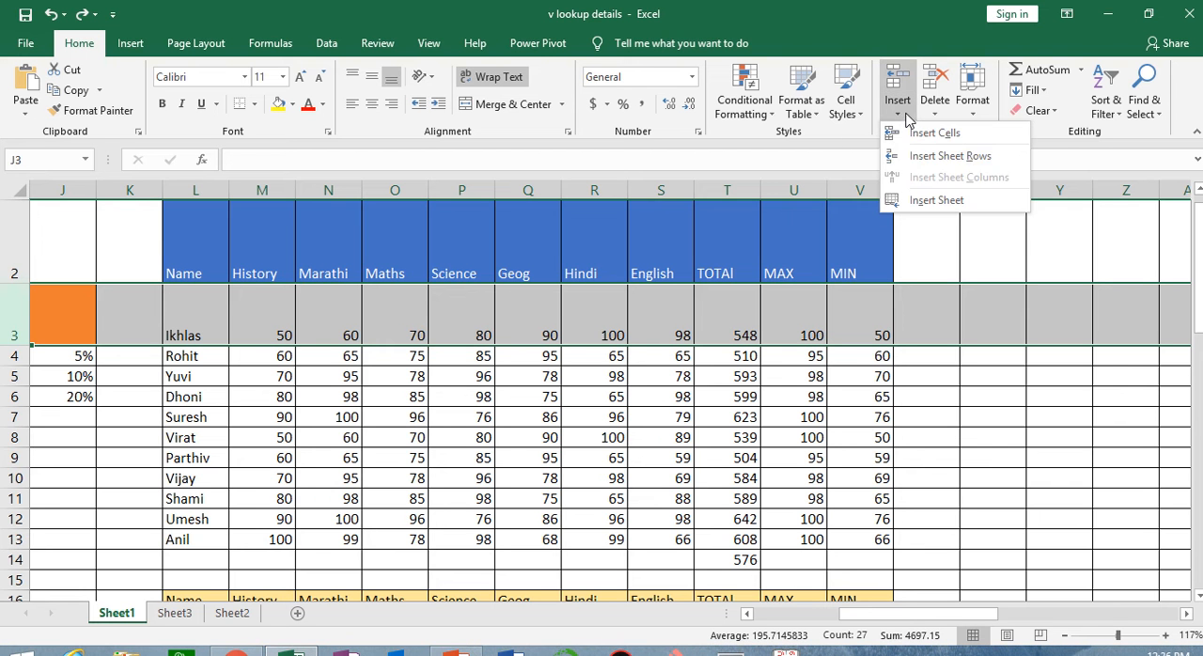
left_click(949, 156)
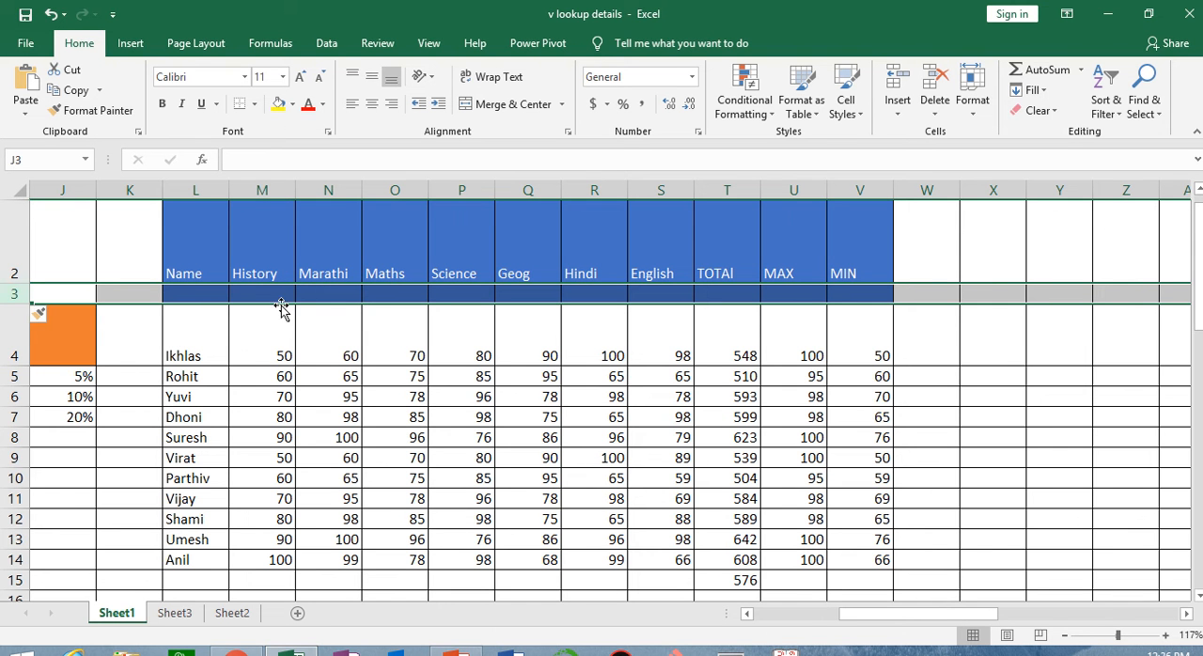
key("ctrl+minus")
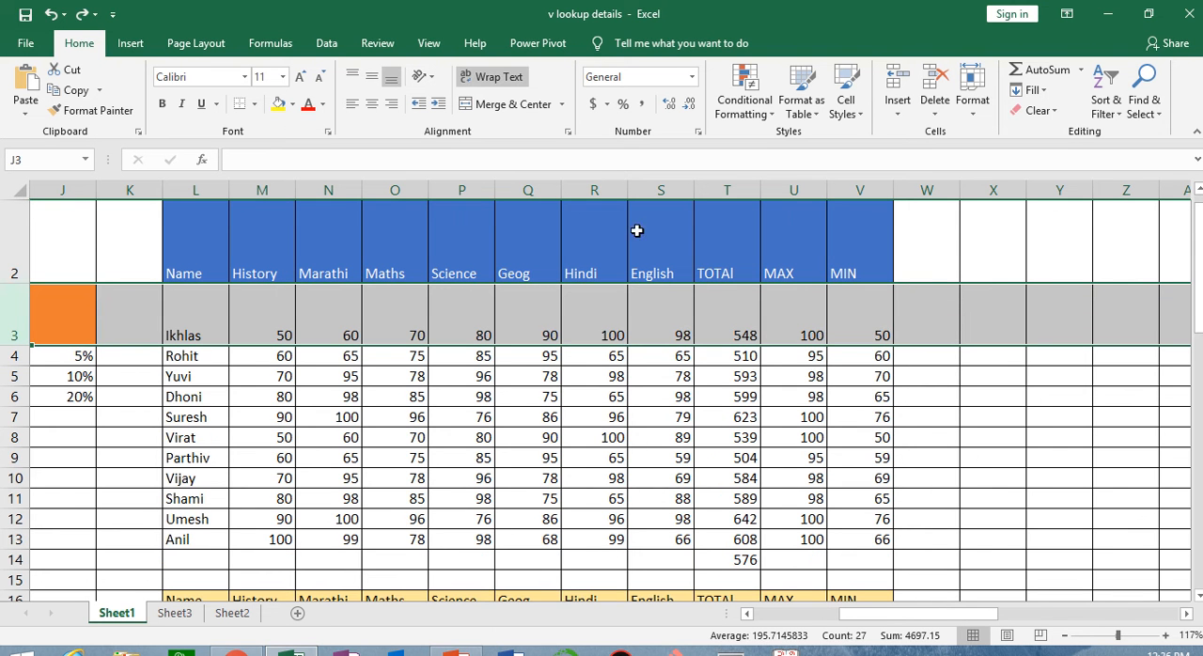
left_click(897, 109)
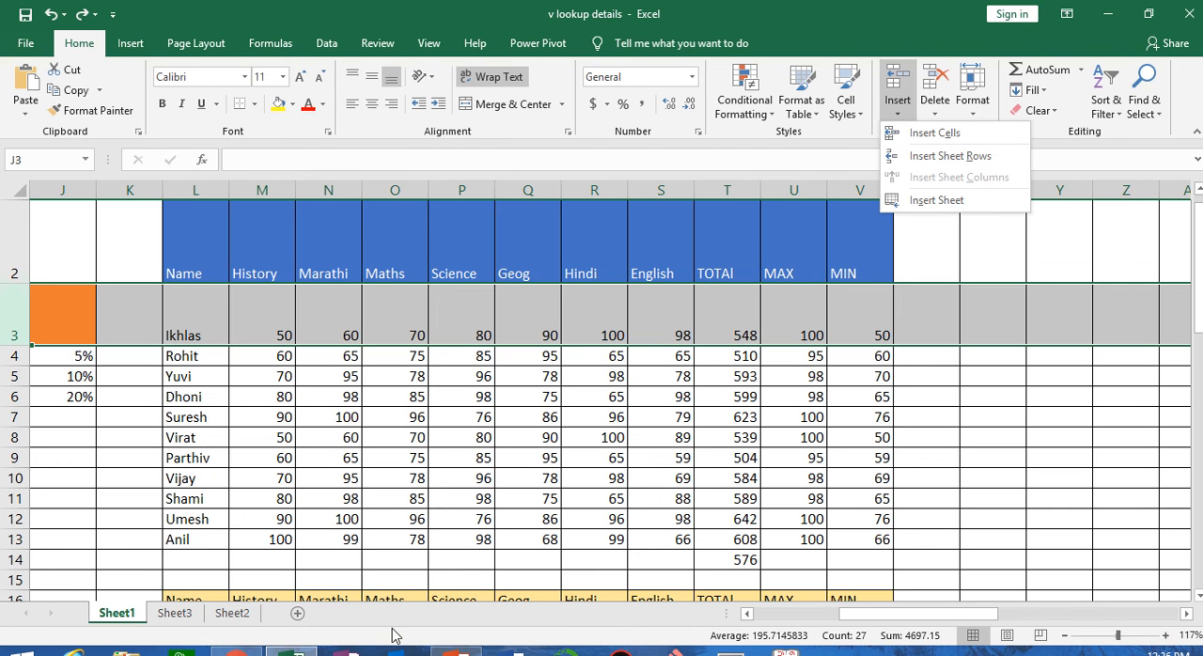
left_click(298, 614)
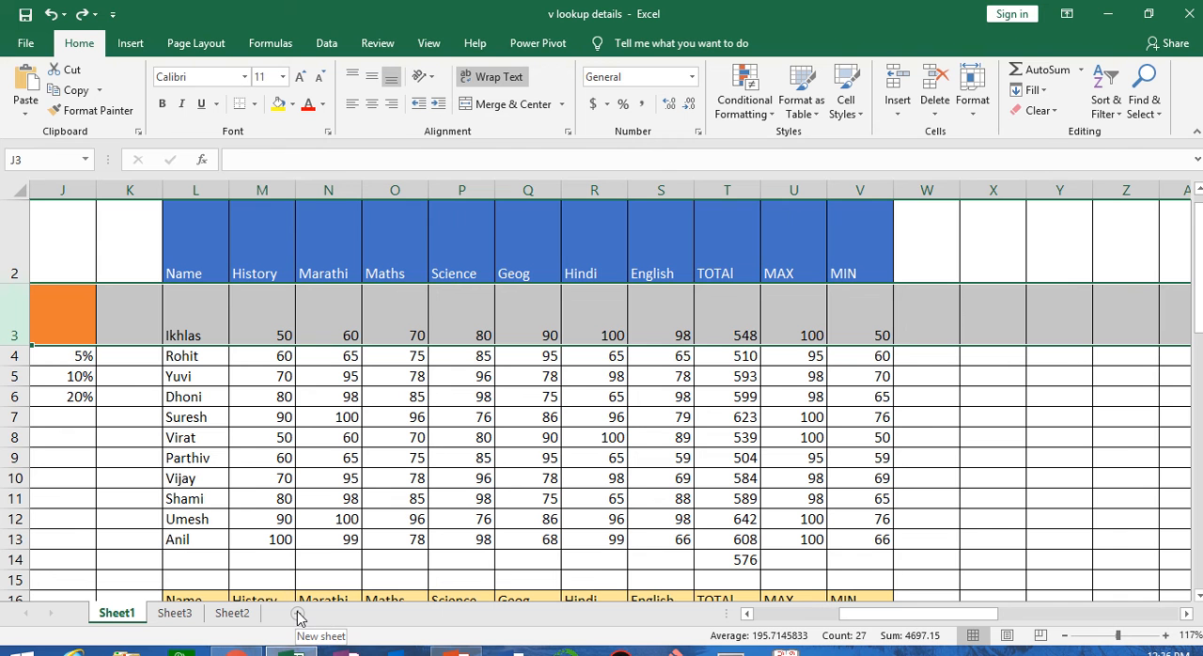
left_click(898, 94)
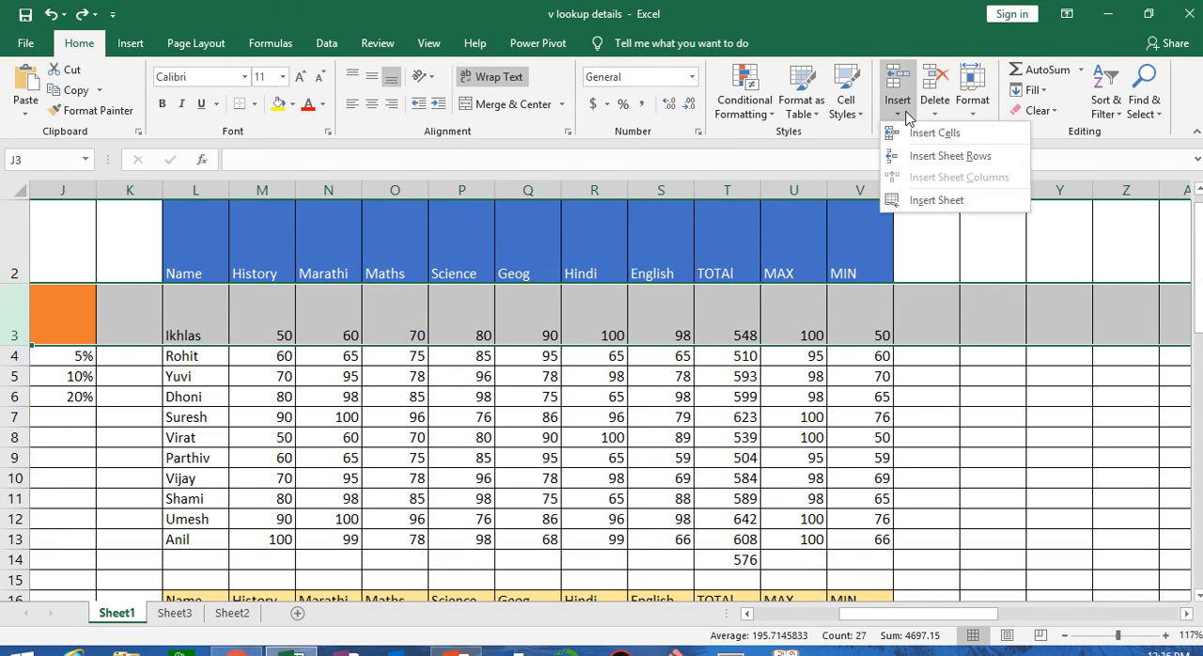
left_click(937, 155)
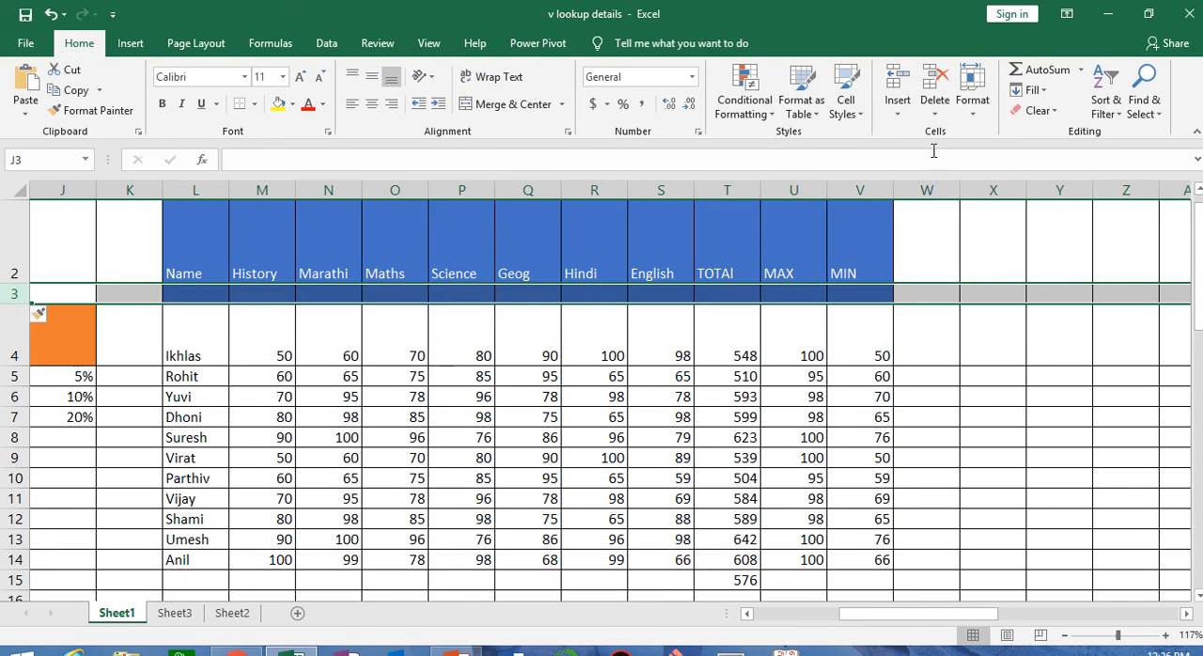
key("ctrl+z")
Insert a new worksheet before Sheet1 and return to cell X3 on Sheet1
left_click(897, 99)
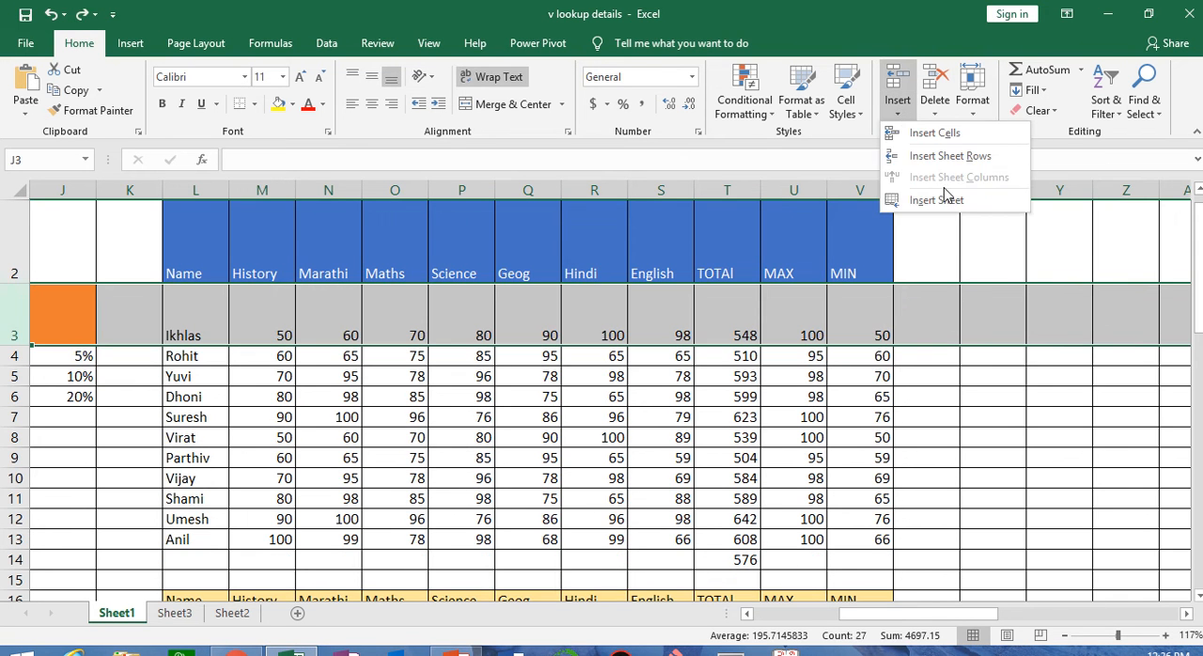
left_click(940, 200)
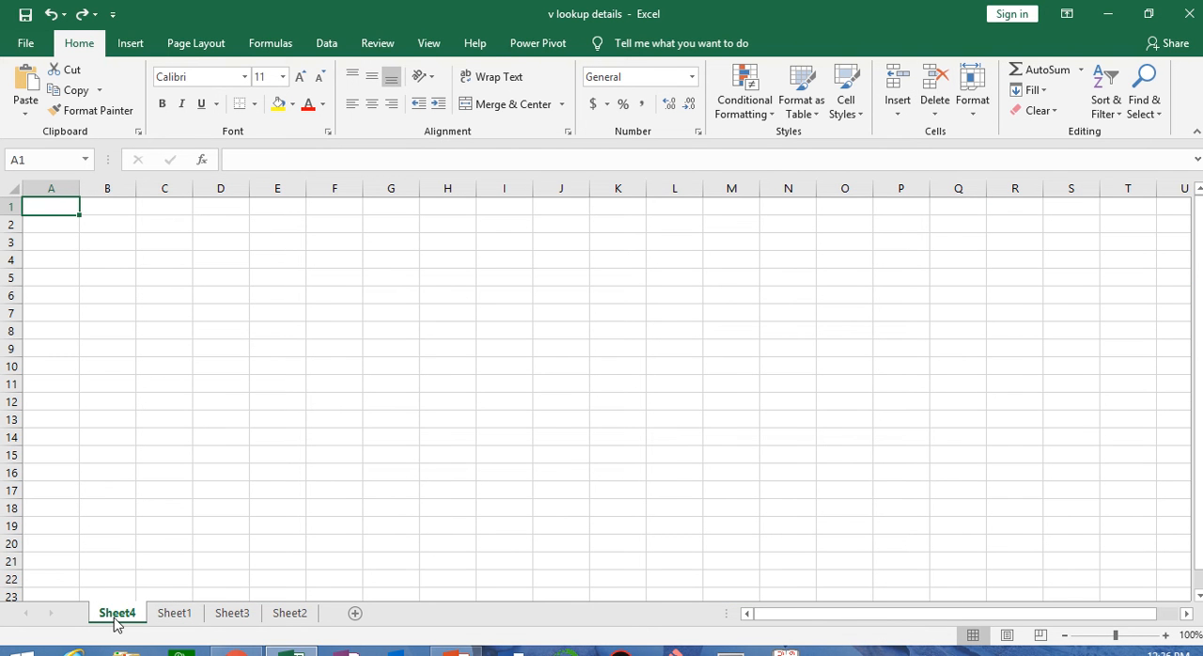
left_click(290, 613)
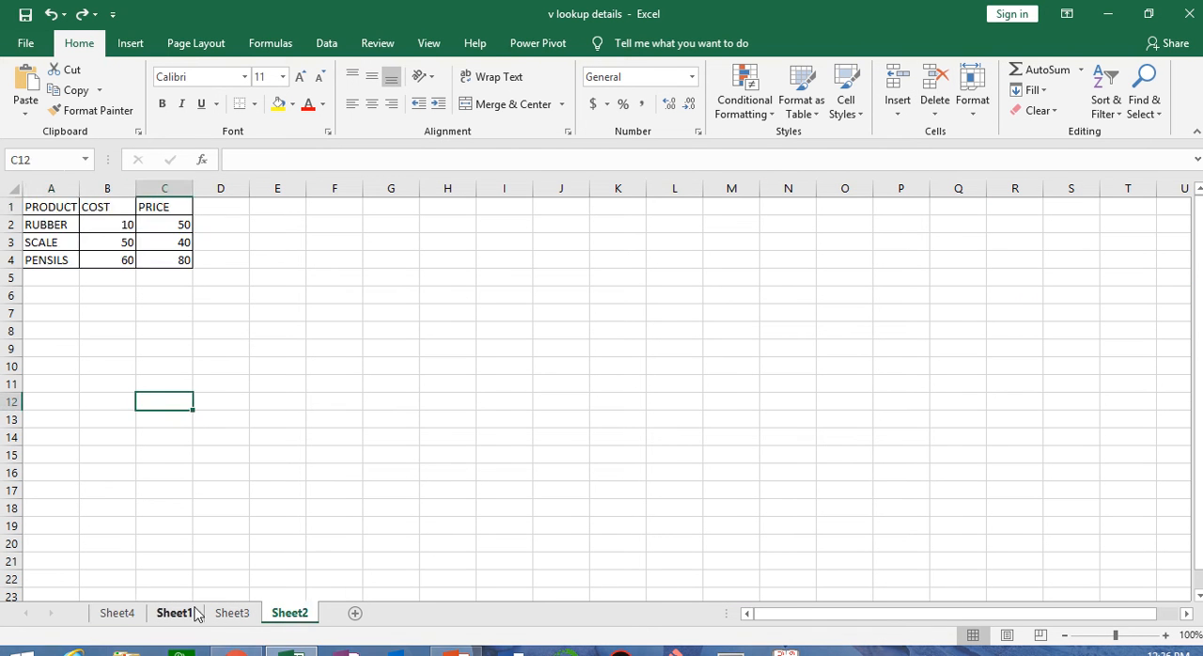
left_click(175, 613)
left_click(1005, 301)
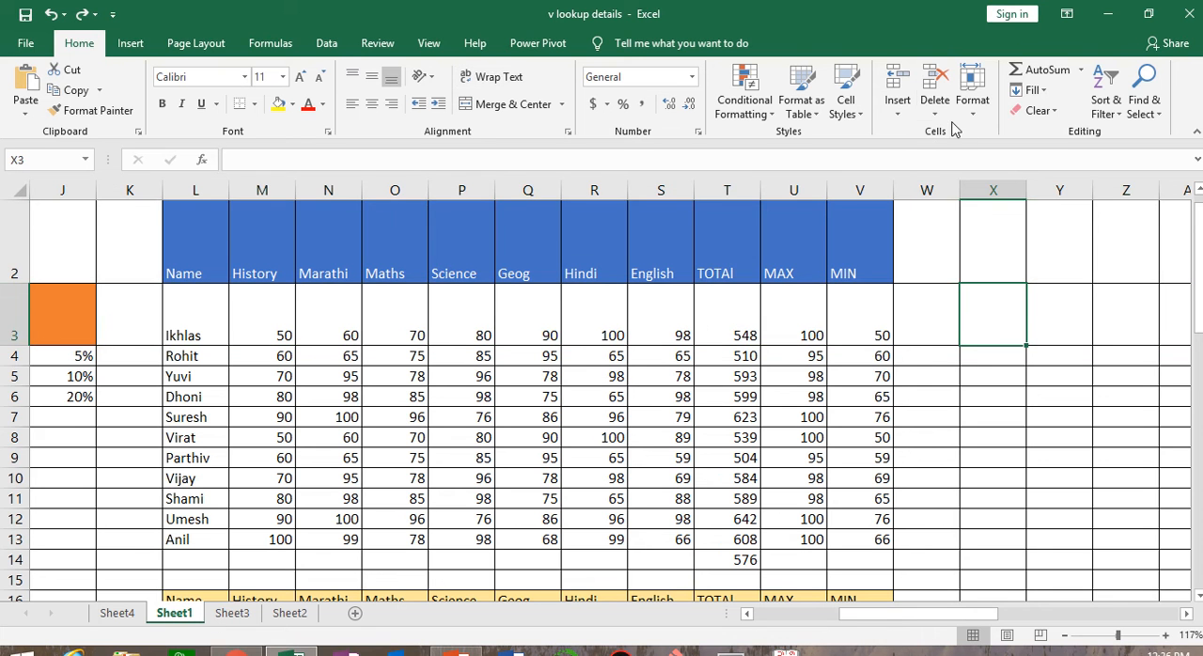
Delete the header row 2 of the marks data as a sheet row and undo the deletion
left_click(935, 103)
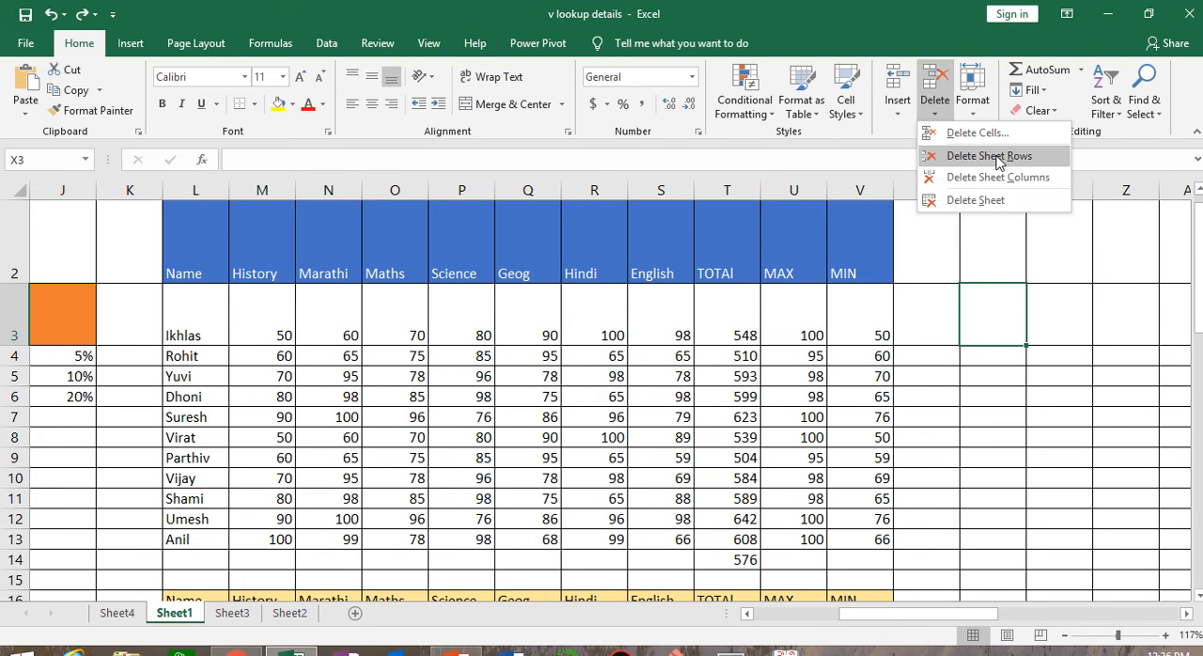
left_click(846, 262)
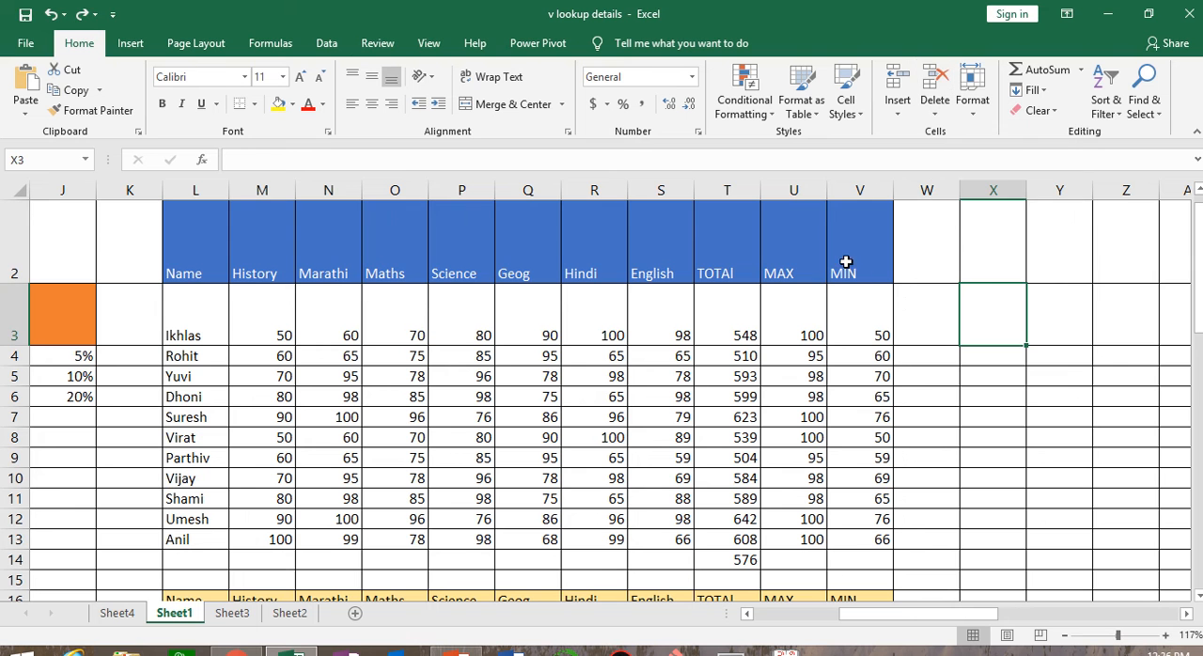
left_click(20, 249)
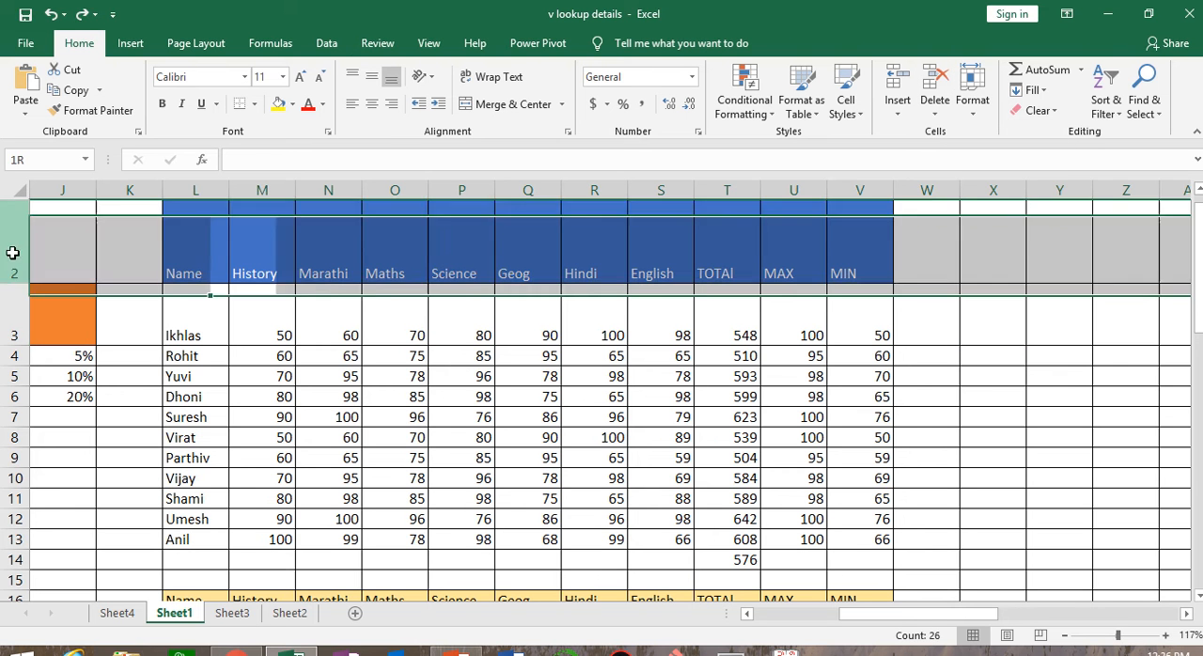
left_click(949, 122)
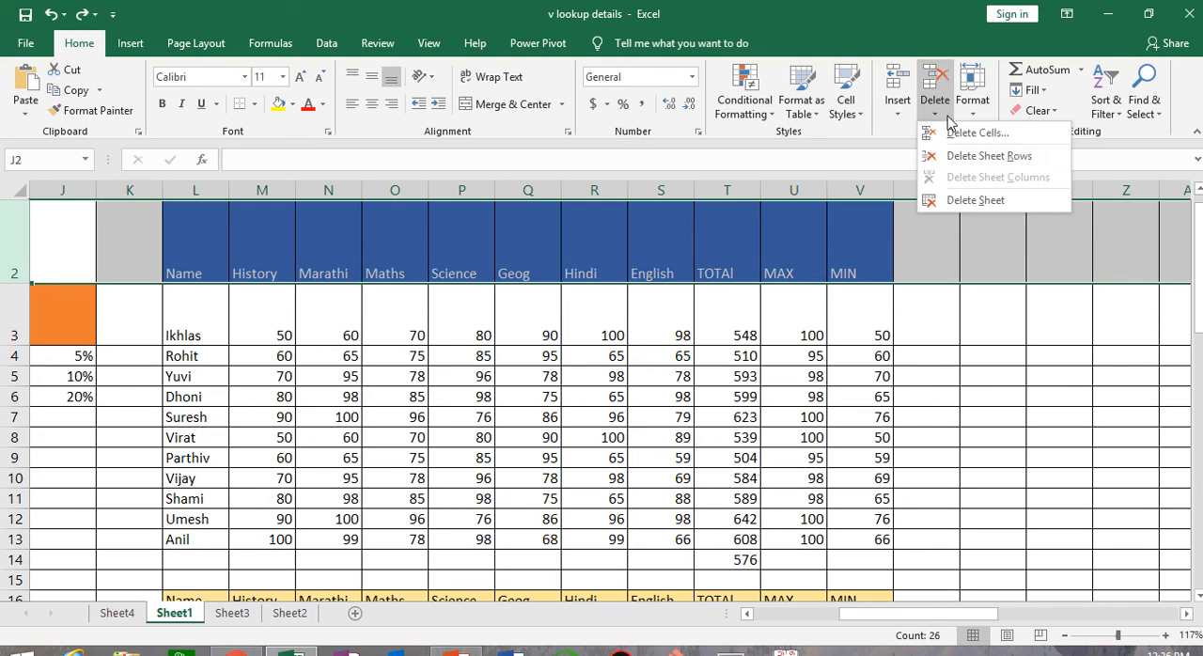
left_click(988, 156)
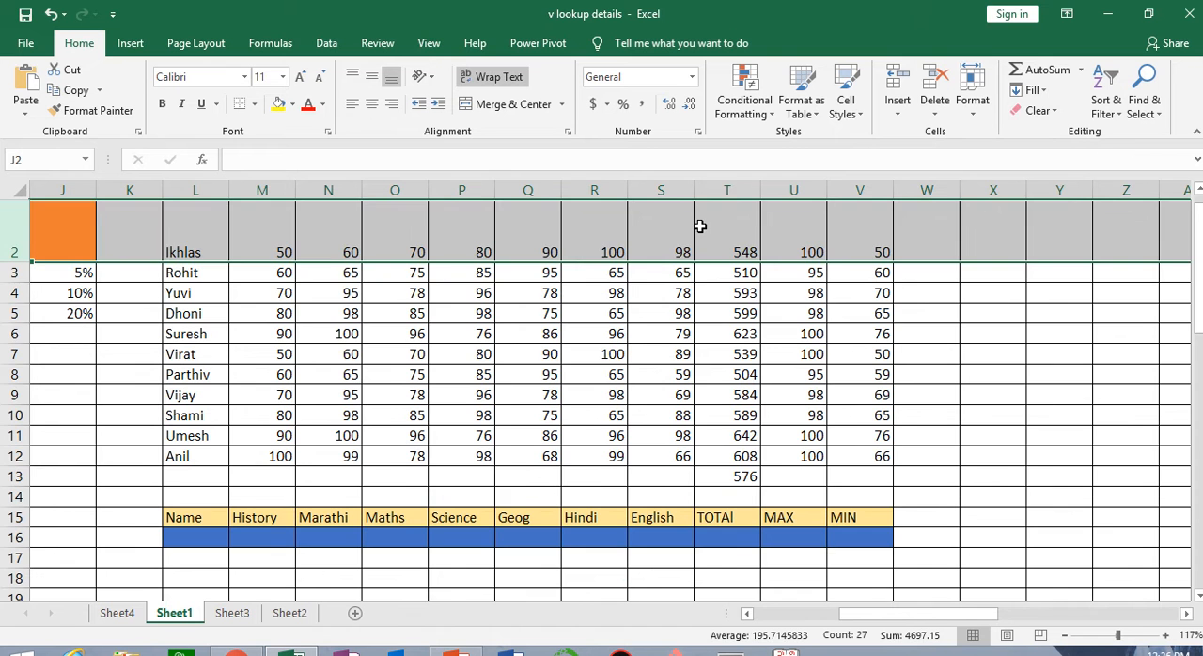
key("ctrl+z")
Delete the MAX column as a sheet column and undo the deletion
left_click(805, 191)
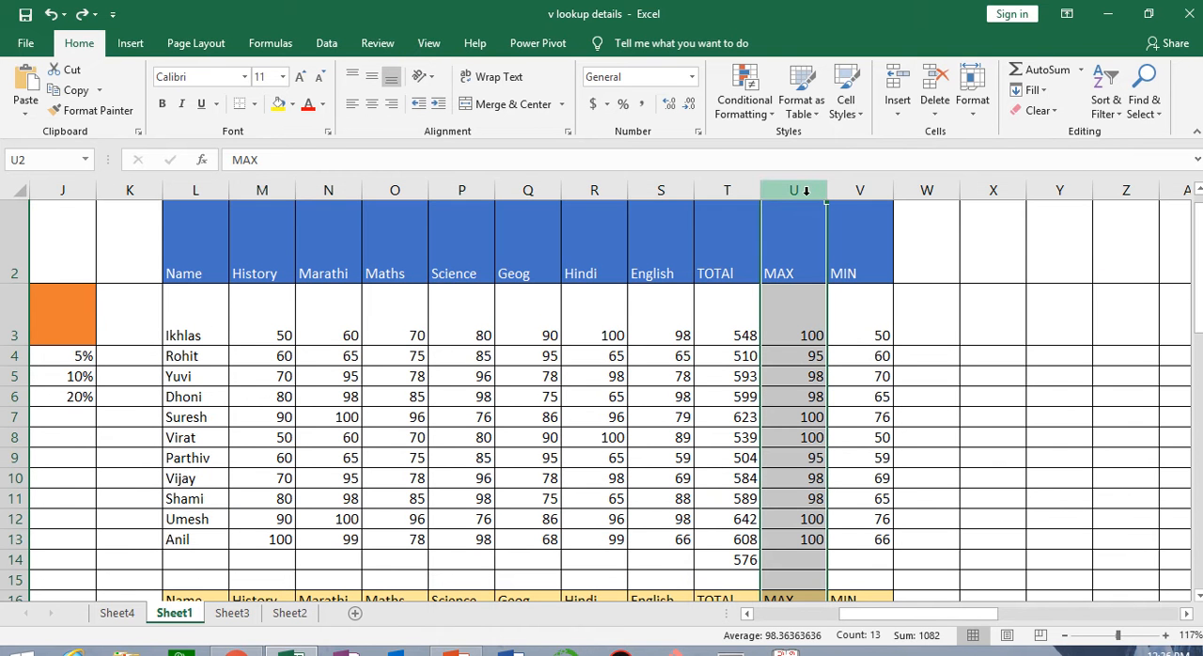
left_click(935, 108)
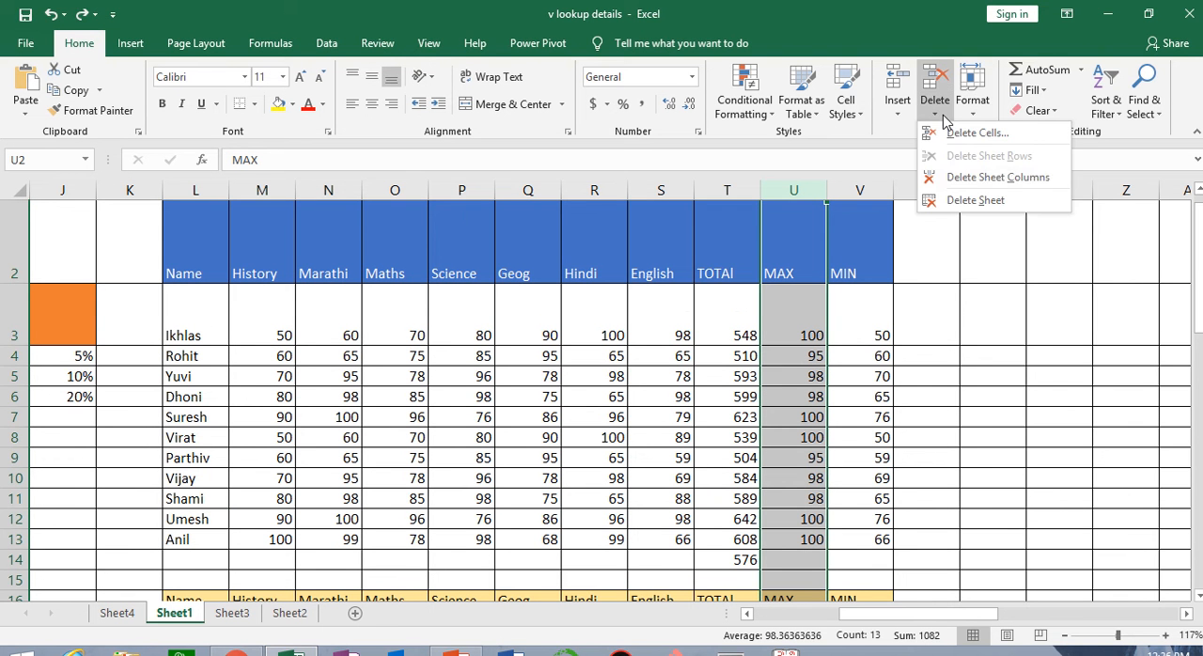
left_click(1001, 178)
key("ctrl+z")
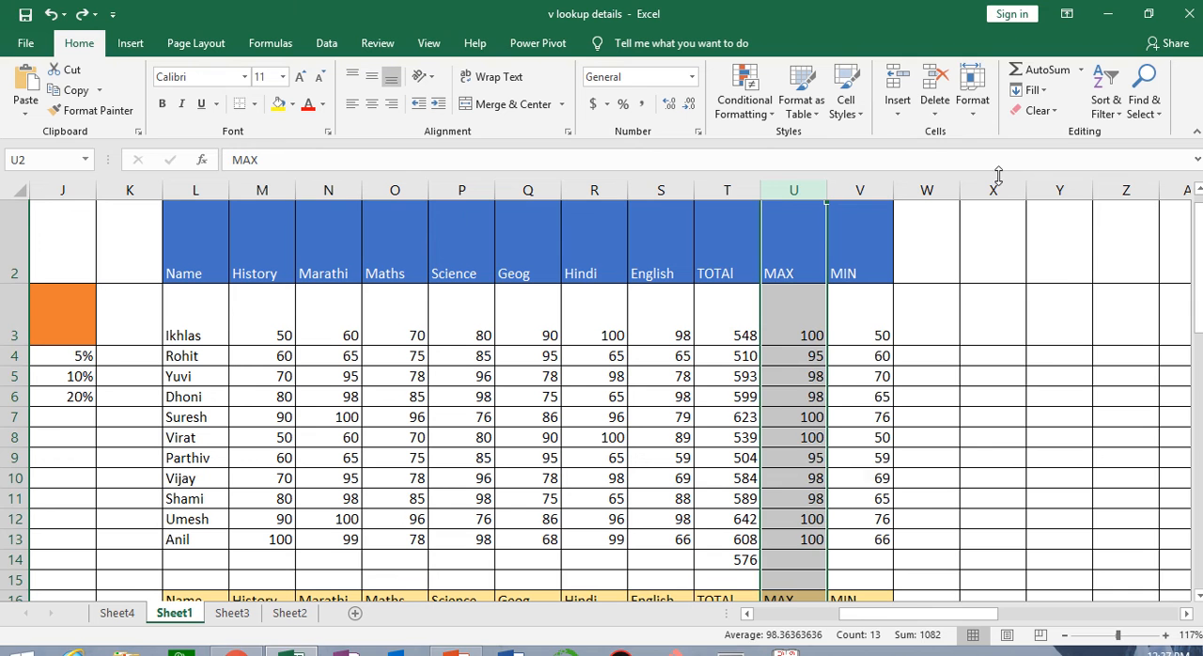
Start deleting the whole Sheet1 worksheet and cancel the deletion
left_click_drag(1024, 353, 1017, 324)
left_click(936, 120)
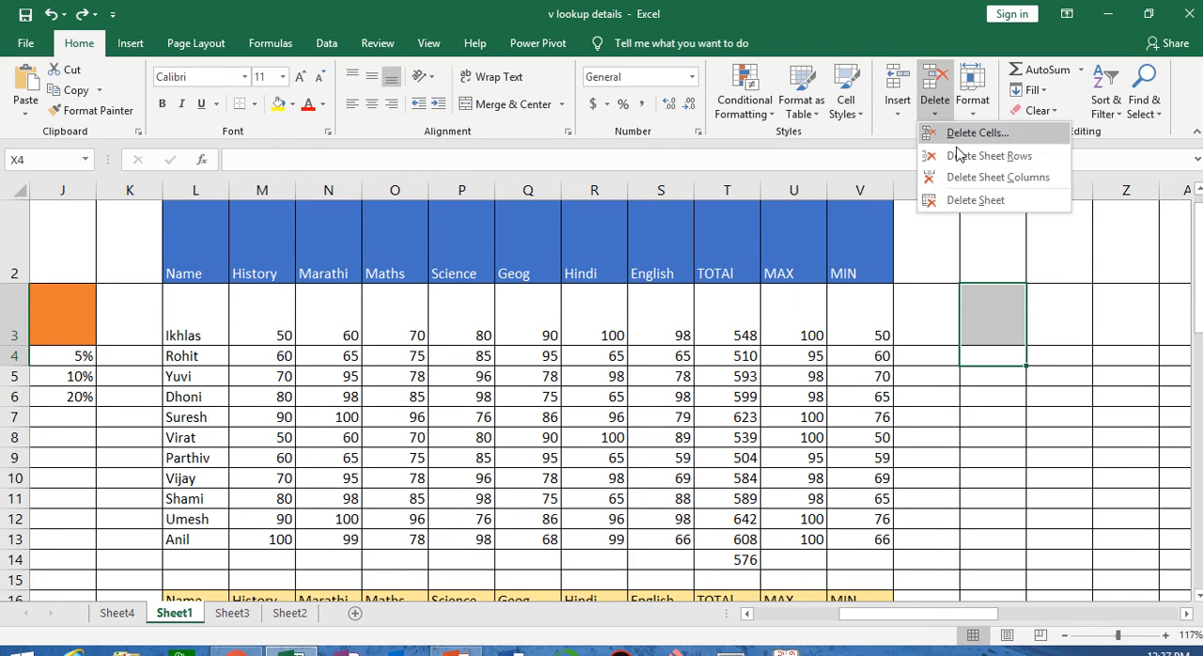
left_click(974, 200)
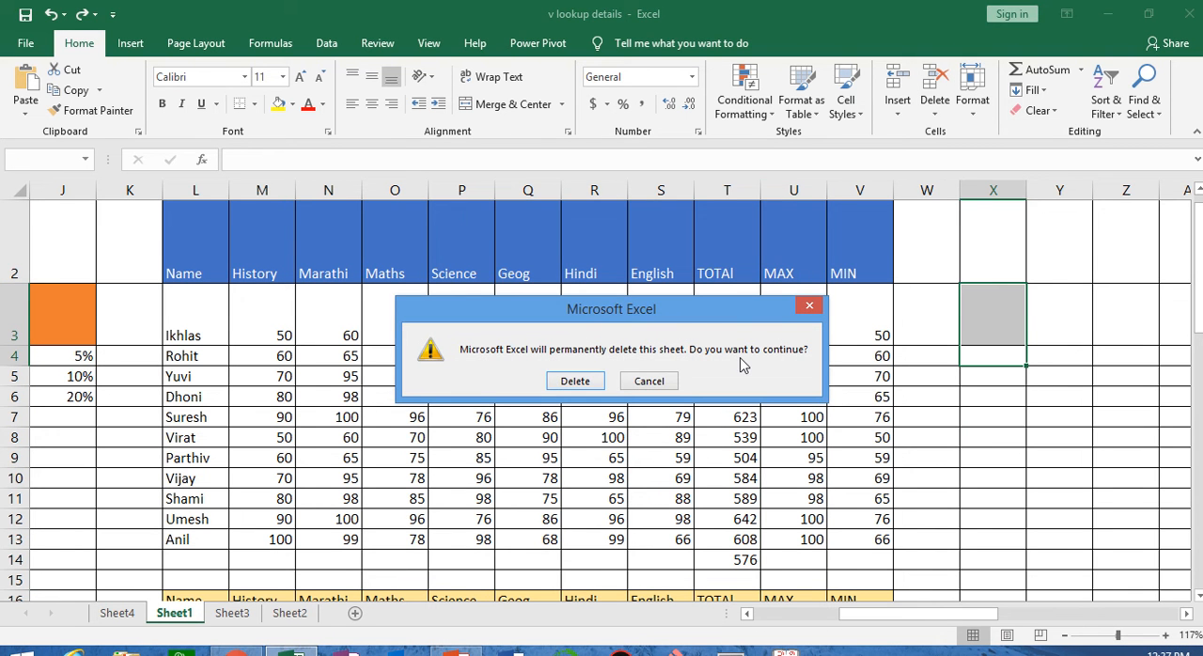
left_click(656, 387)
left_click(926, 115)
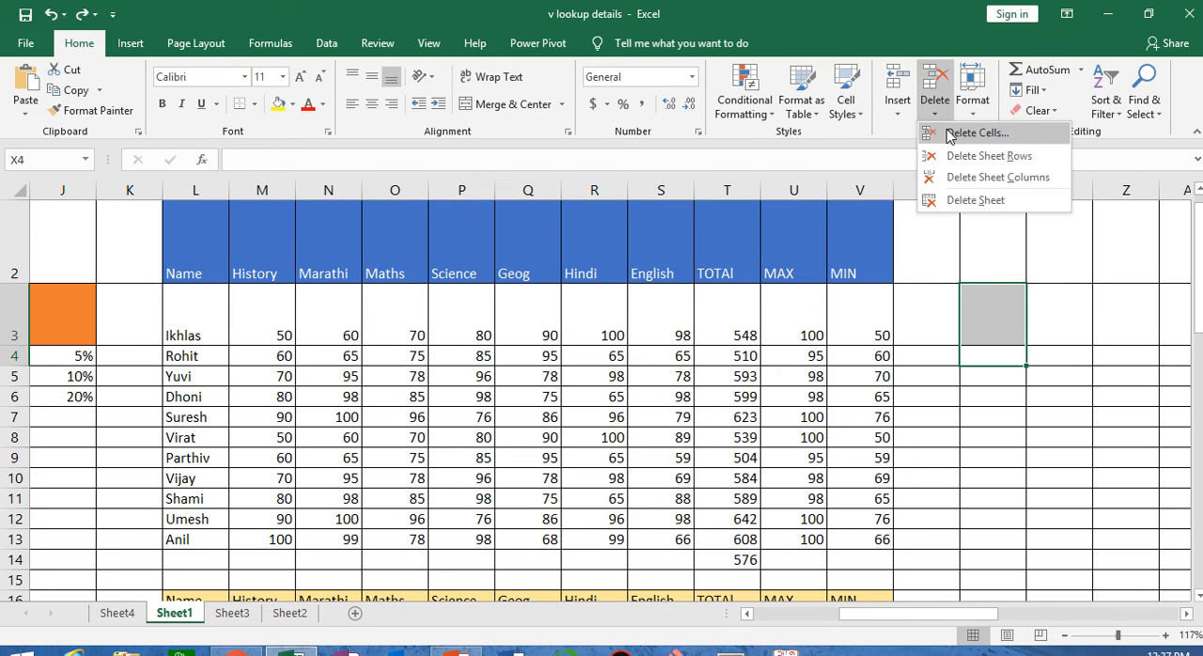
left_click(950, 132)
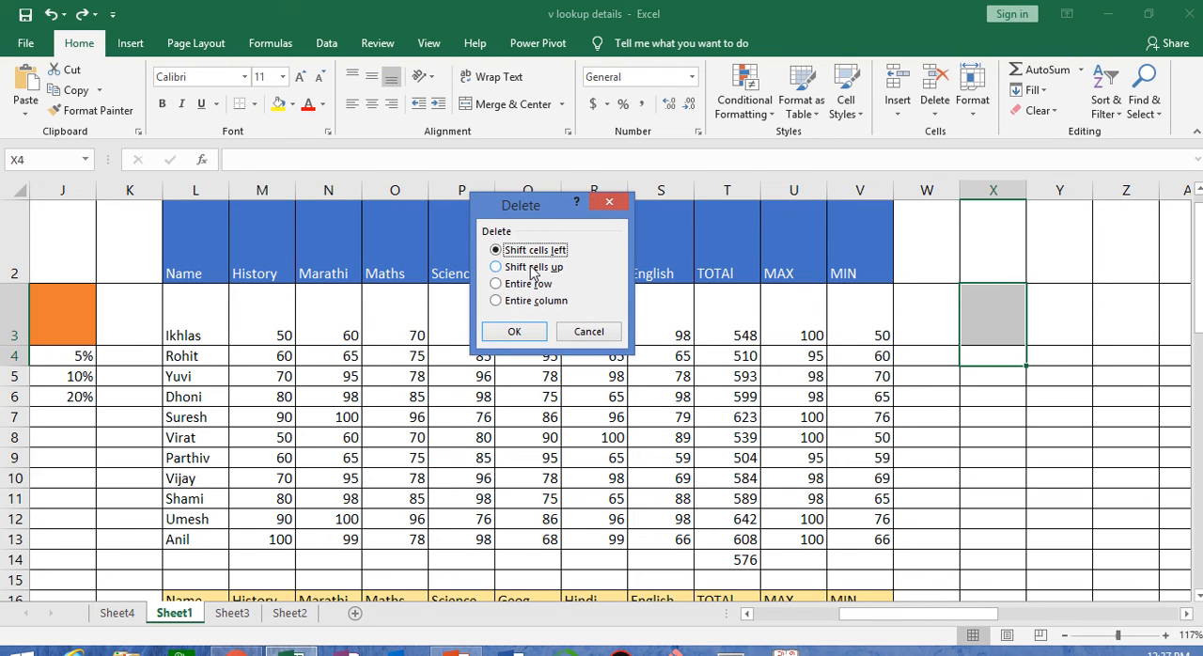
key("Escape")
Delete cell V3 in the MIN column with the cells shifted up, and undo the deletion
left_click(846, 329)
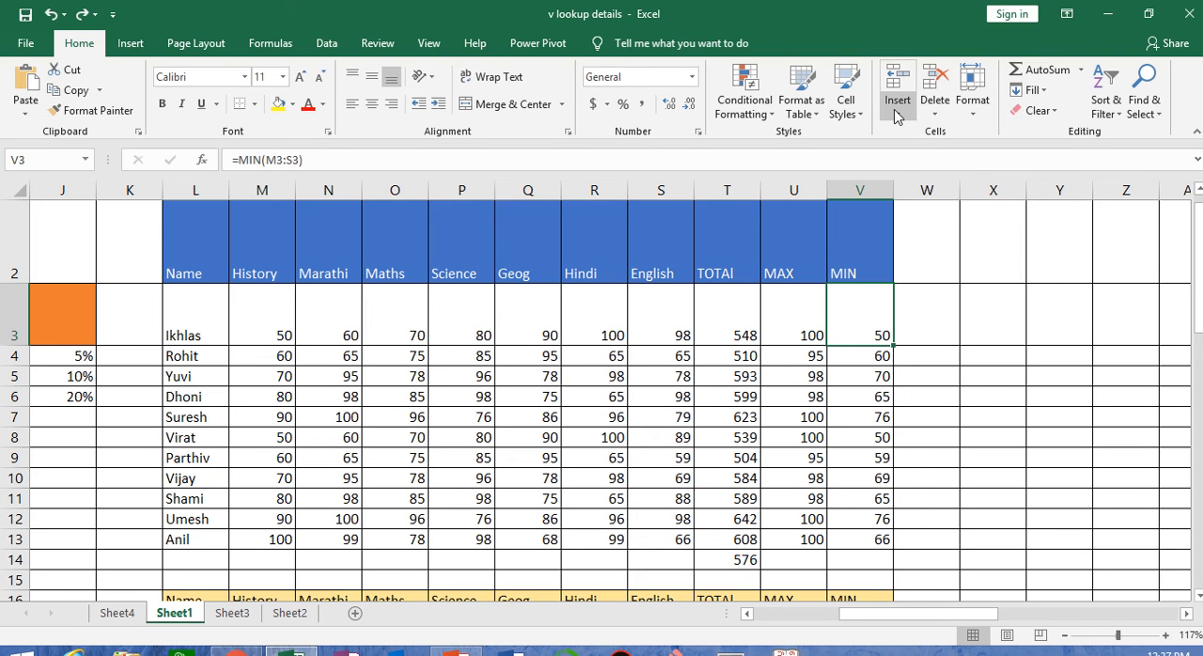
left_click(935, 107)
left_click(960, 127)
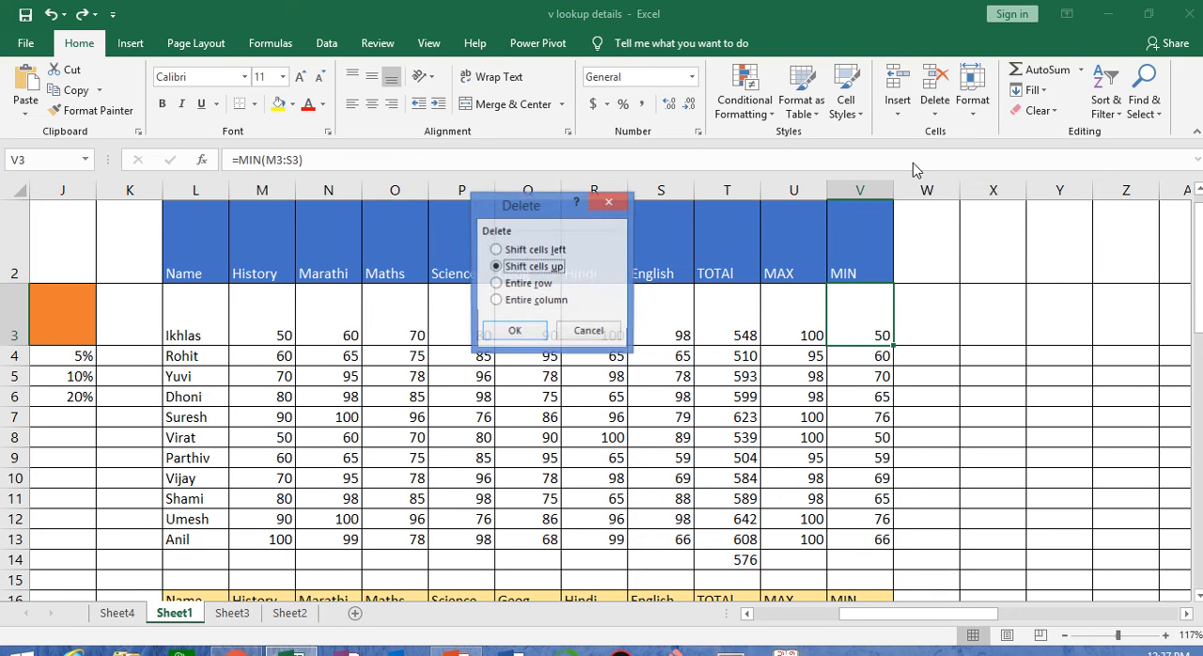
left_click(515, 332)
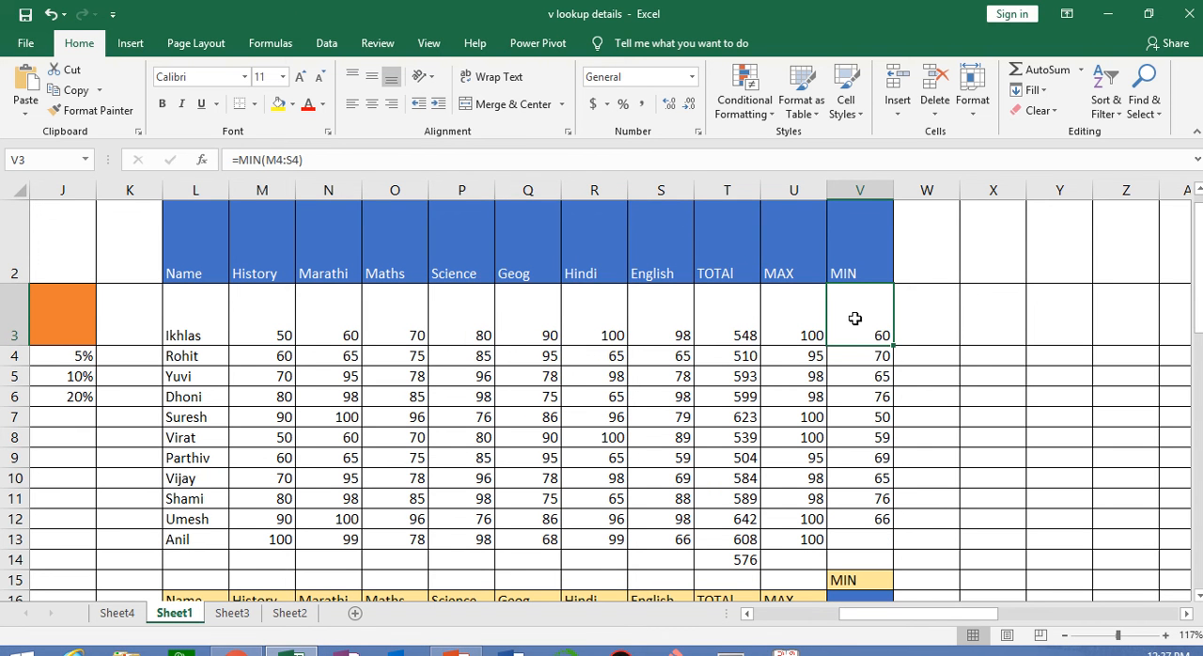
key("ctrl+z")
left_click(933, 113)
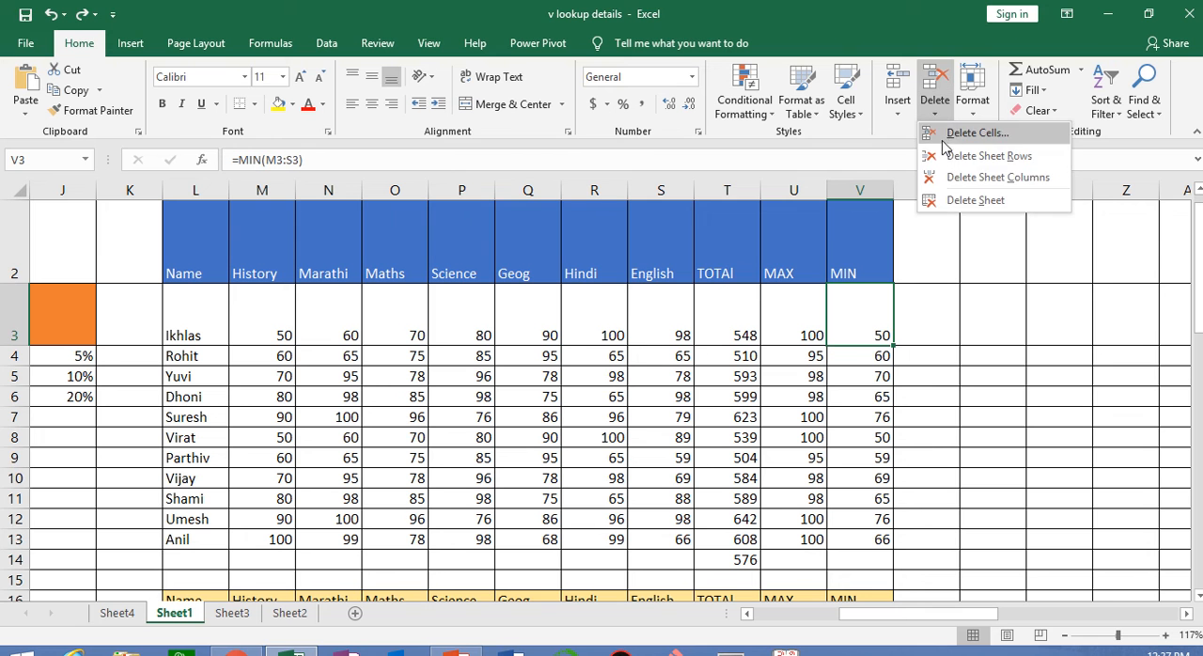
left_click(979, 342)
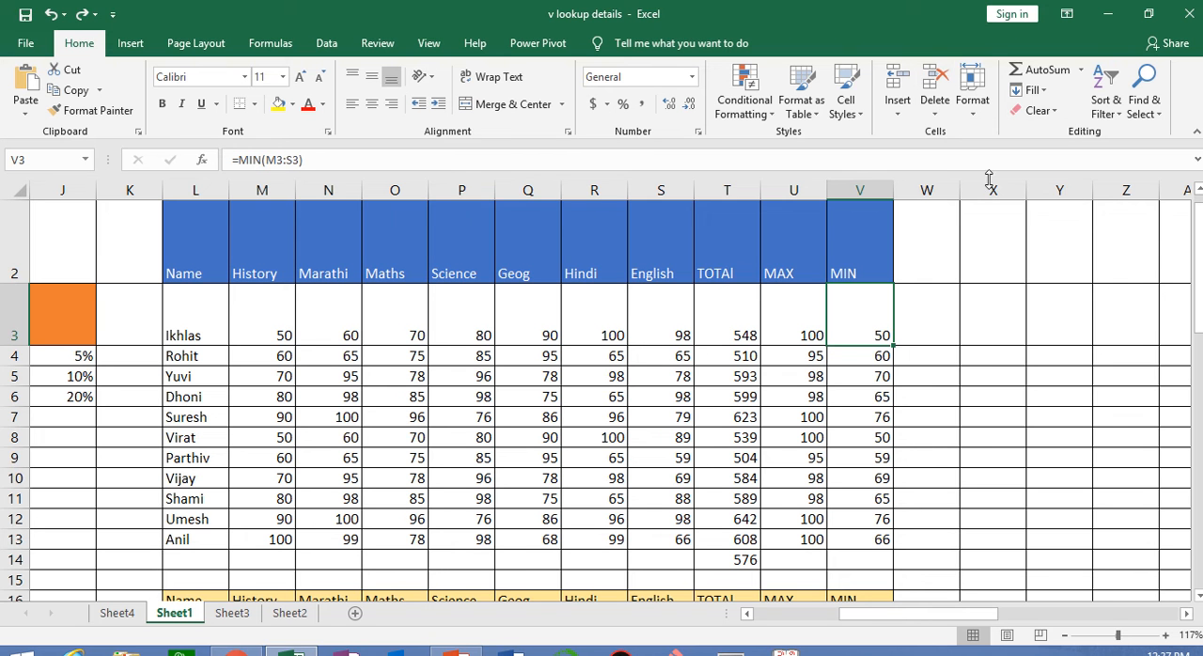
left_click(987, 120)
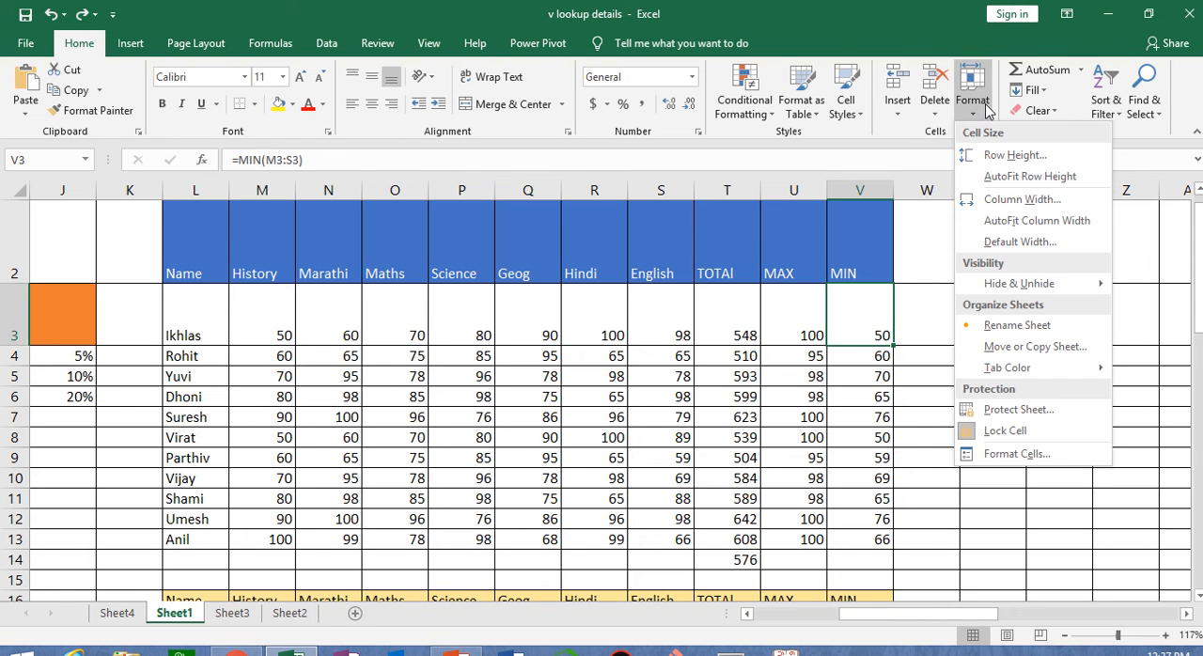
left_click(936, 514)
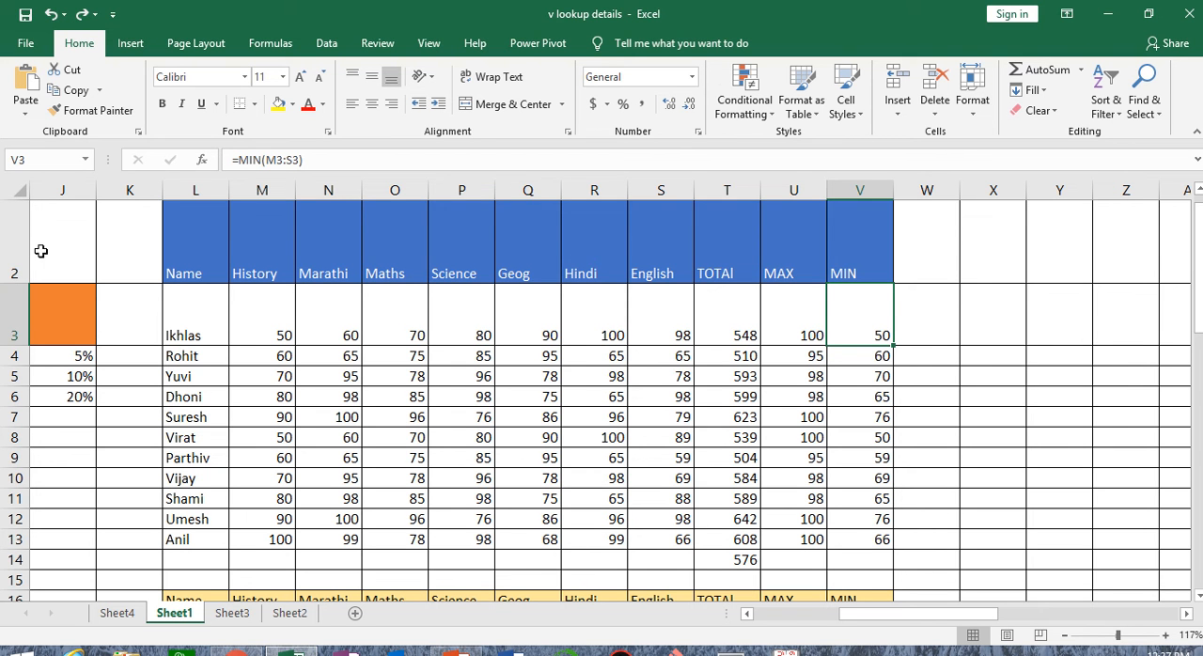
Set the height of header row 2 to 100 and restore a fitted height with AutoFit Row Height
left_click(7, 247)
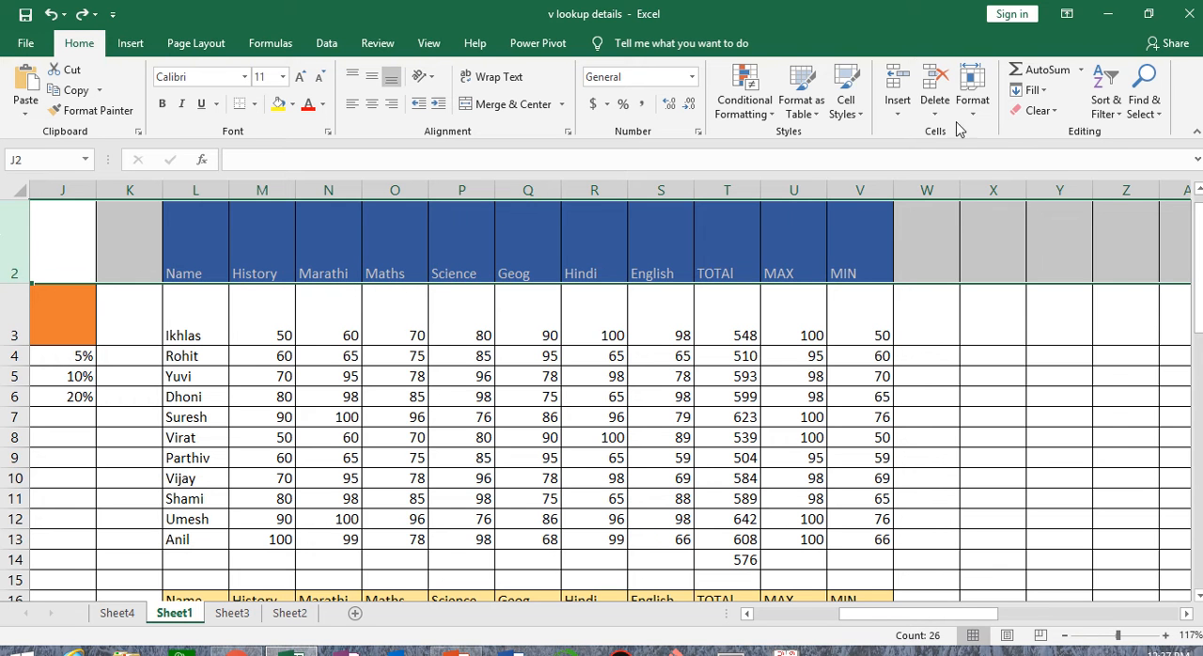
left_click(972, 94)
left_click(992, 156)
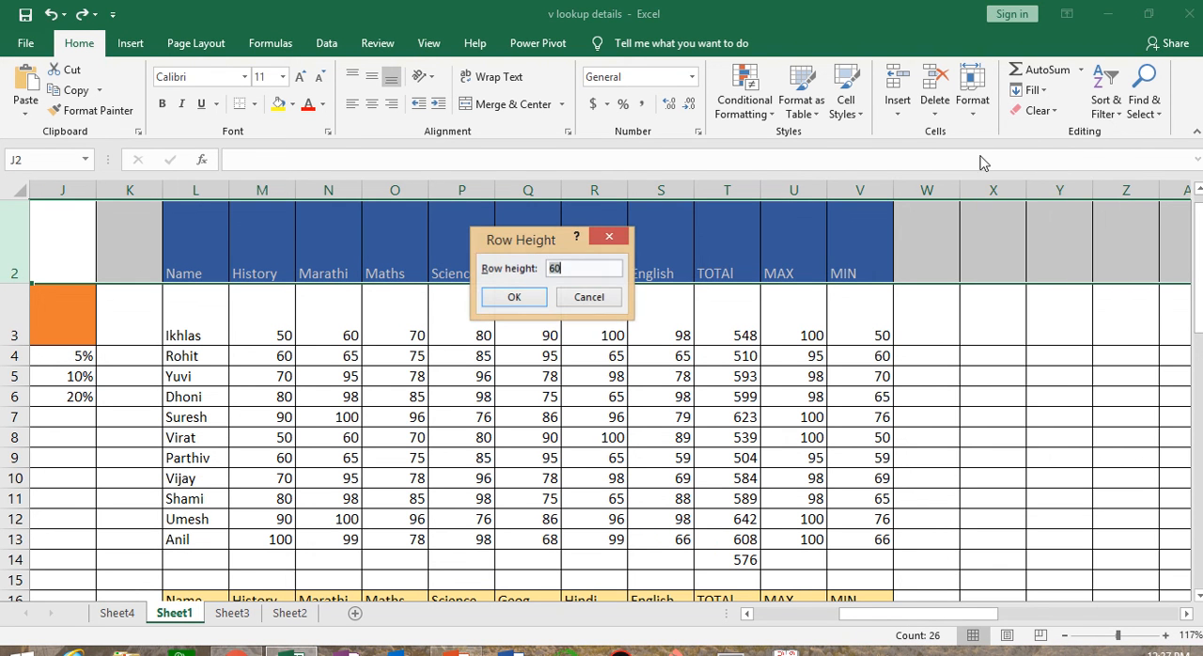
type("60")
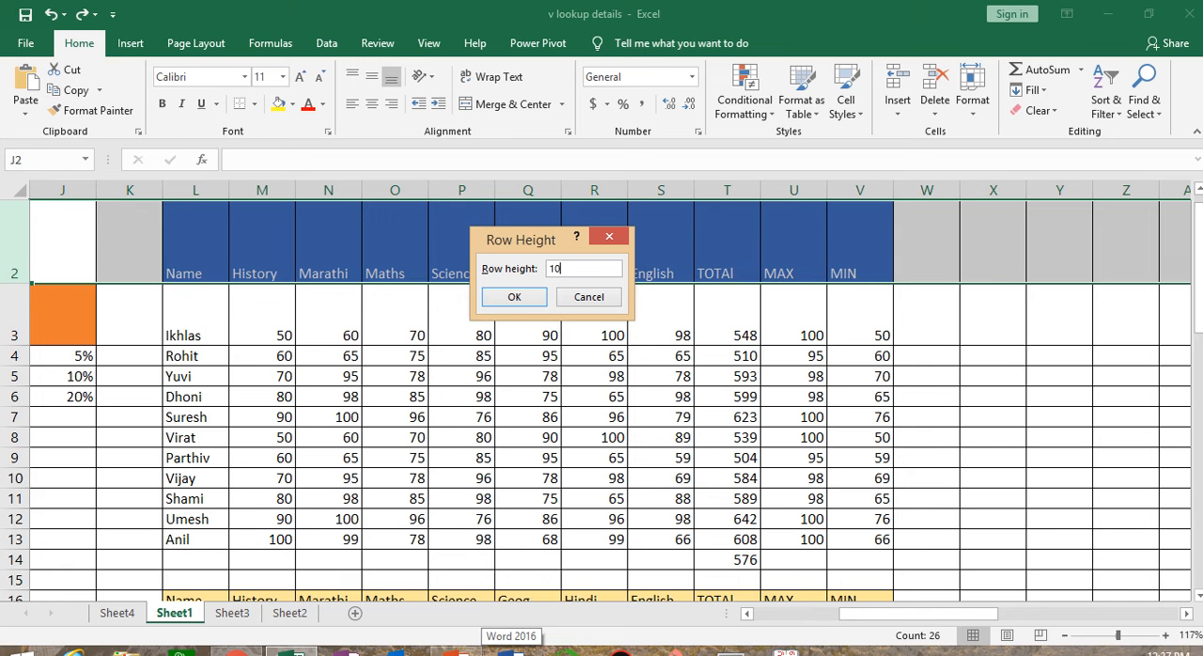
left_click(514, 297)
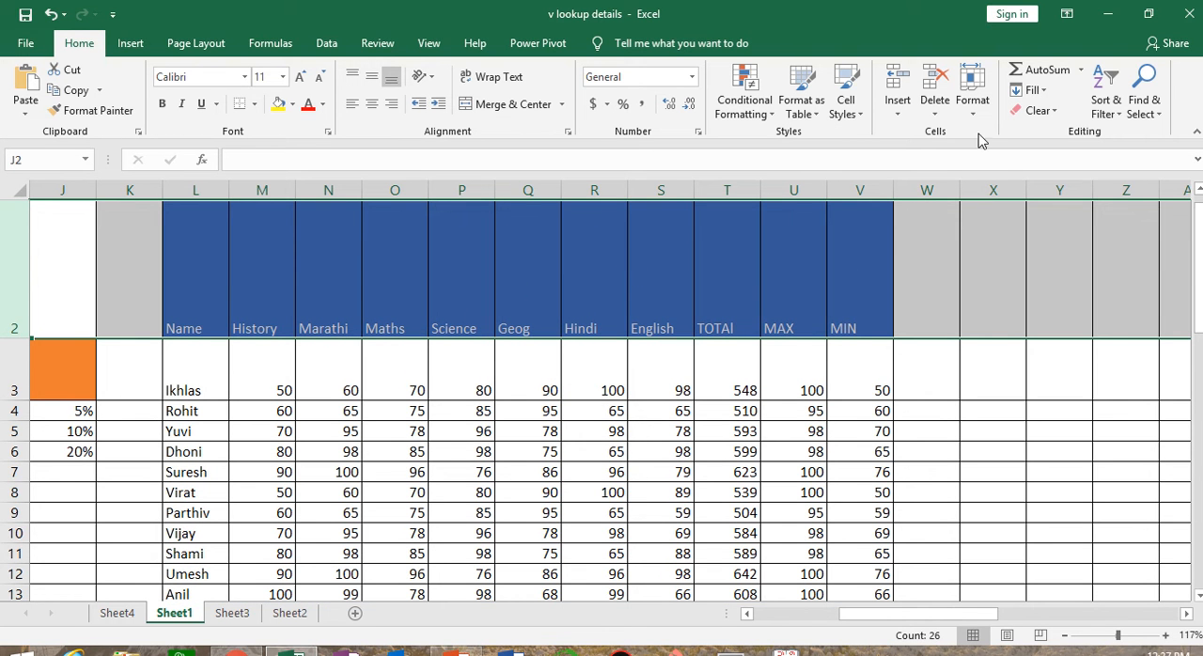
left_click(974, 102)
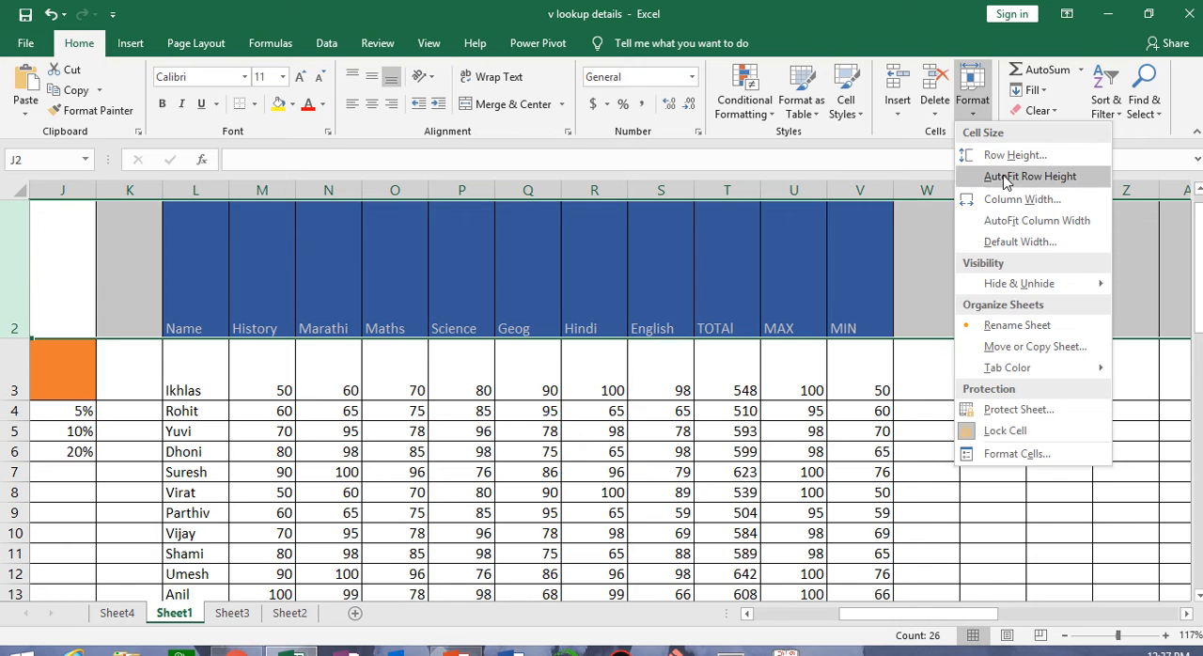
left_click(1002, 176)
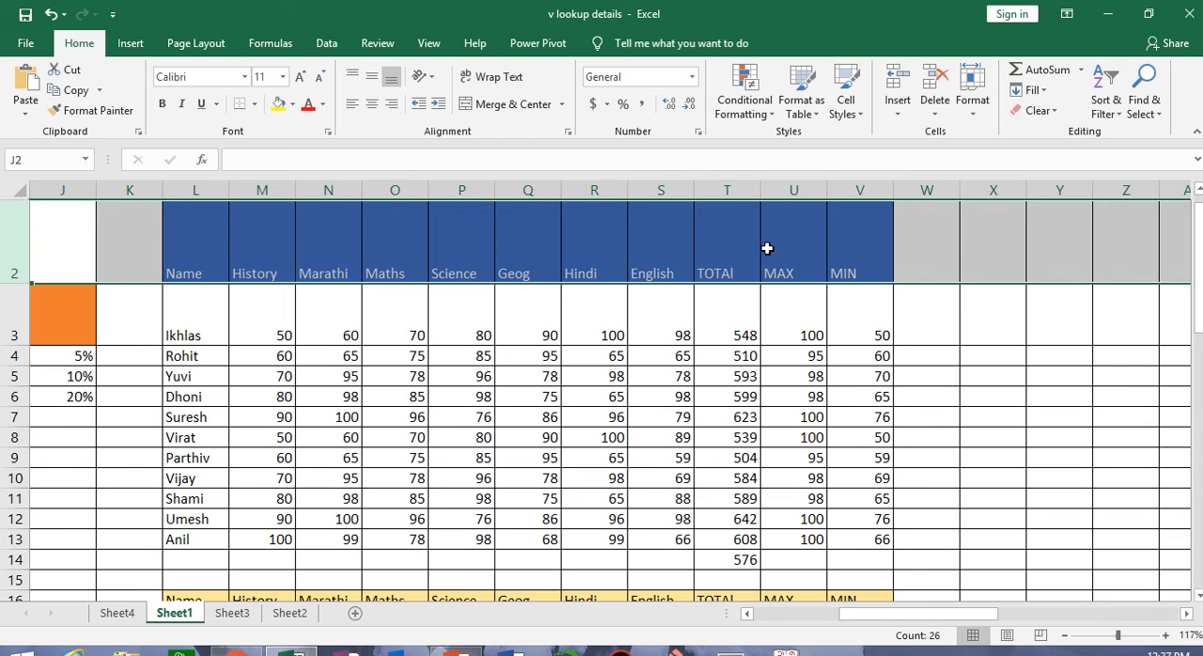
Set the width of the MIN column (V) to 15
left_click(867, 187)
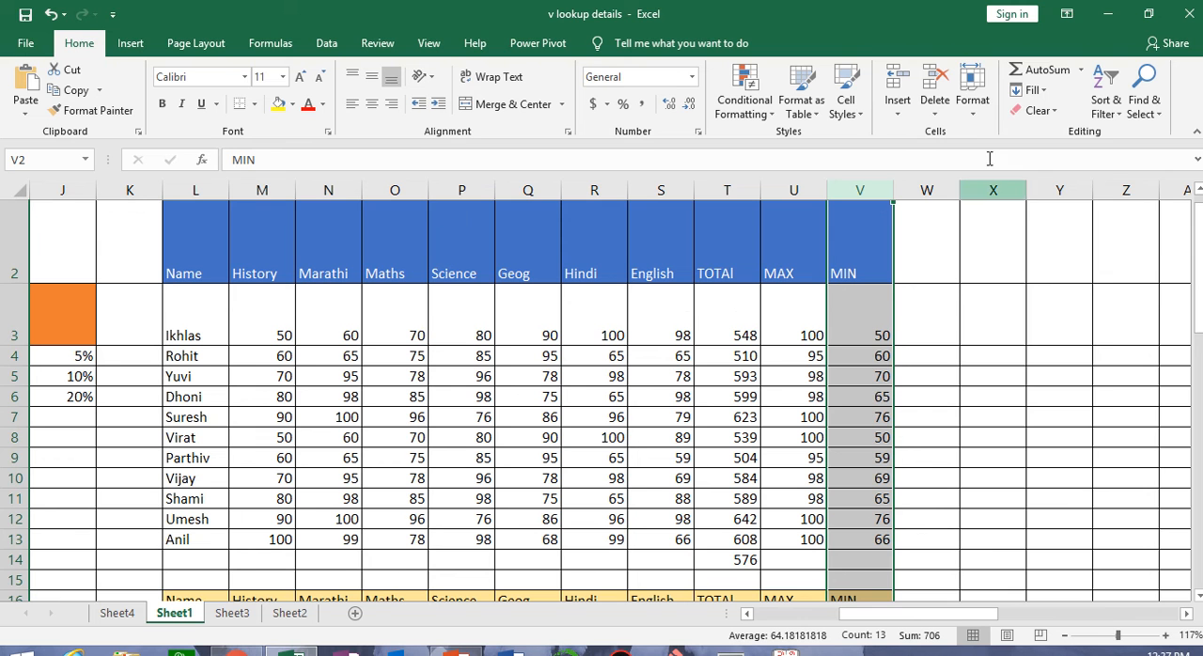
left_click(974, 120)
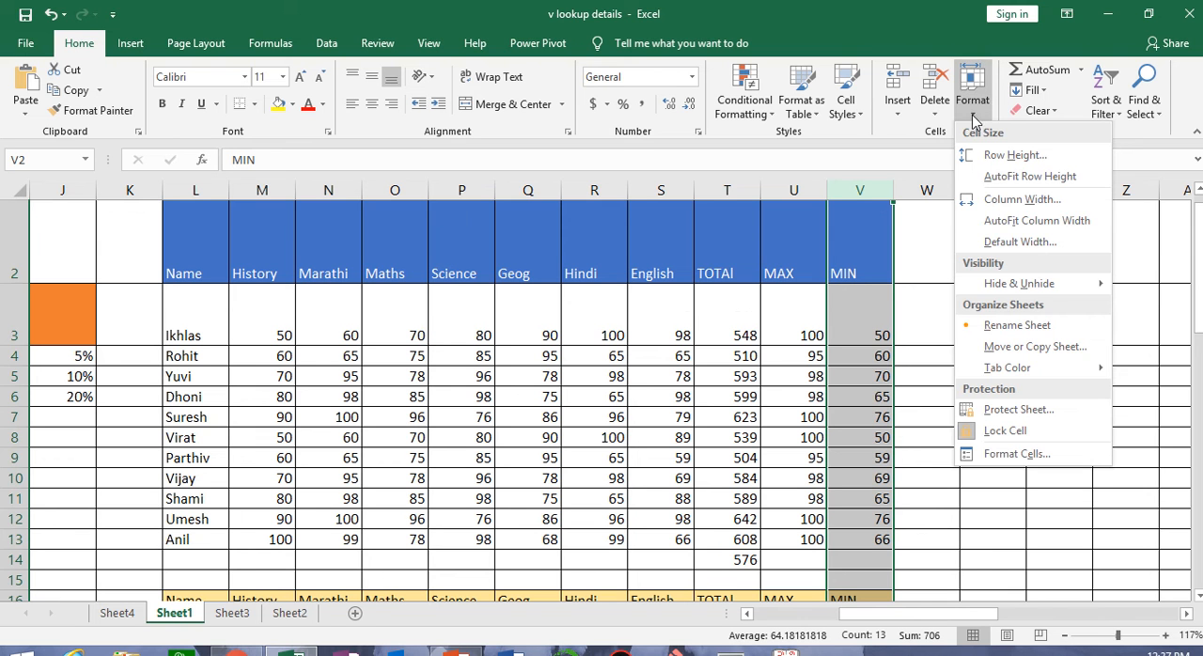
left_click(1027, 209)
left_click(614, 271)
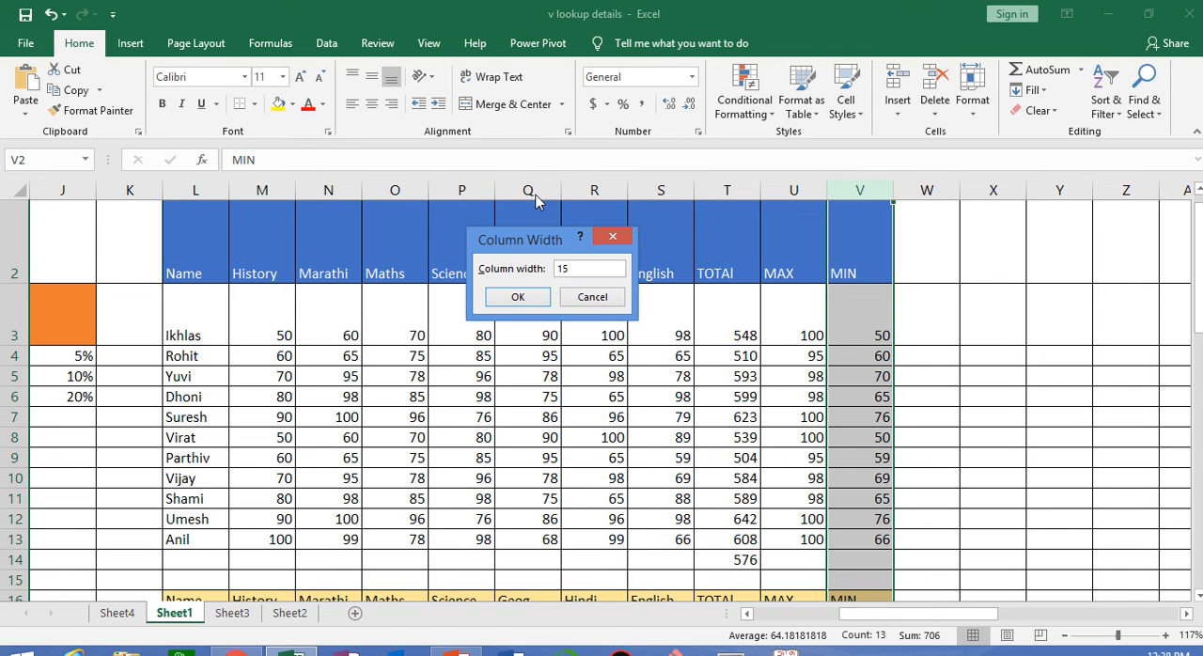
left_click(520, 299)
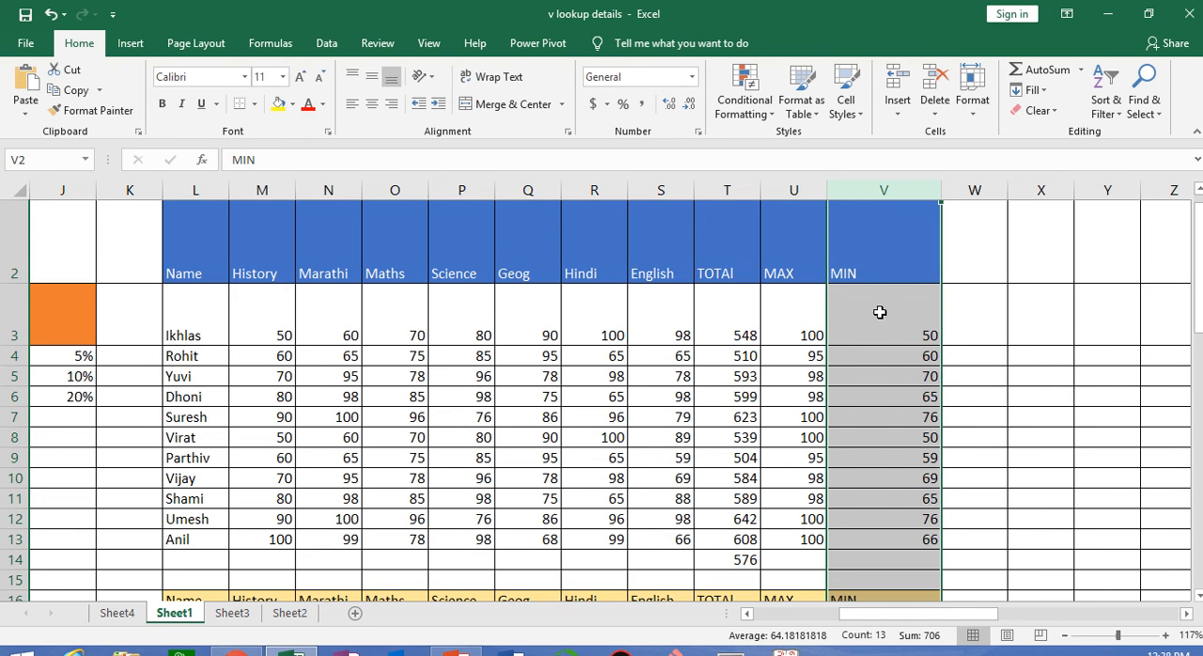
AutoFit the width of the MIN column and widen it slightly by hand
left_click(973, 103)
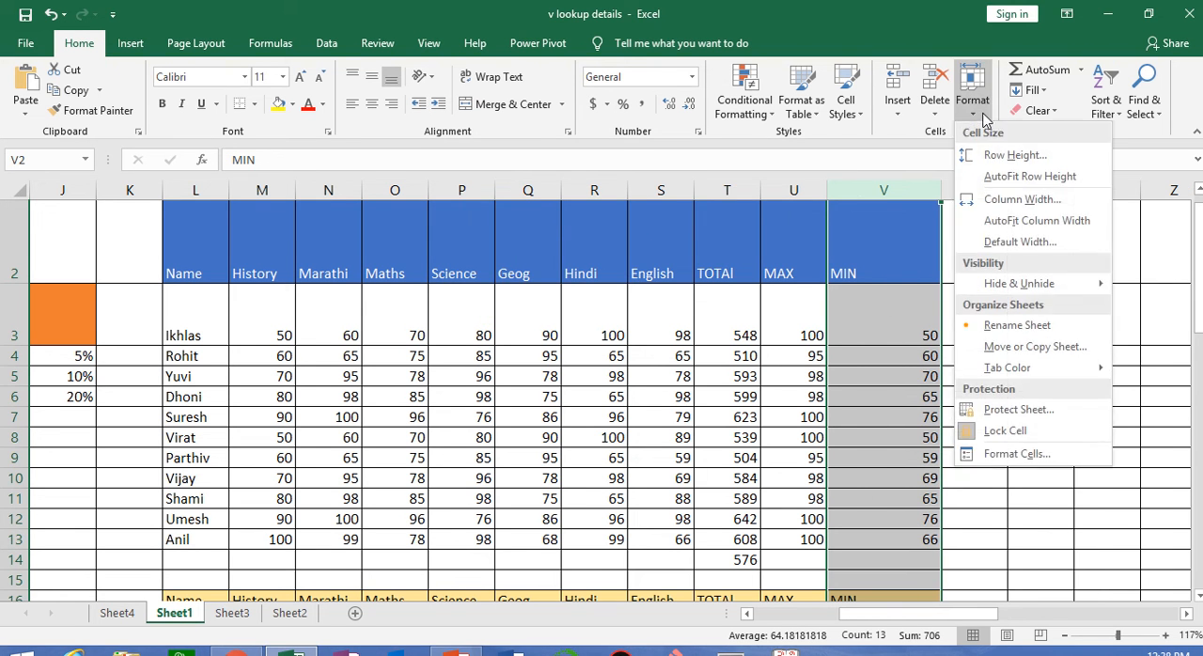
left_click(1047, 222)
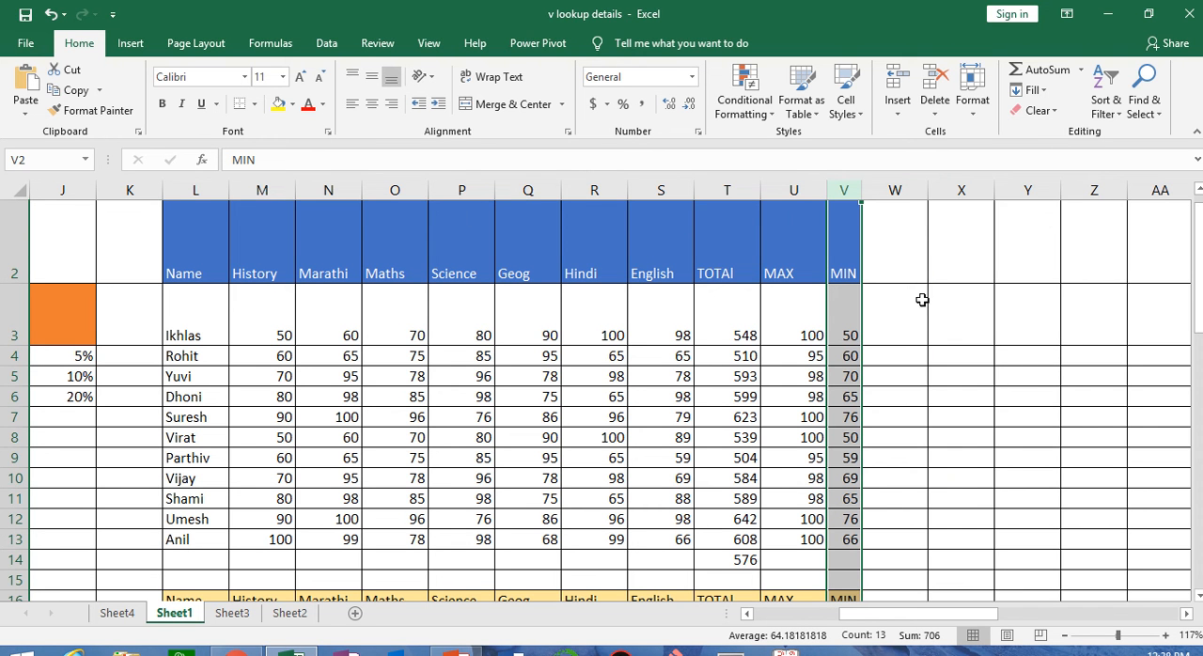
left_click_drag(866, 190, 876, 190)
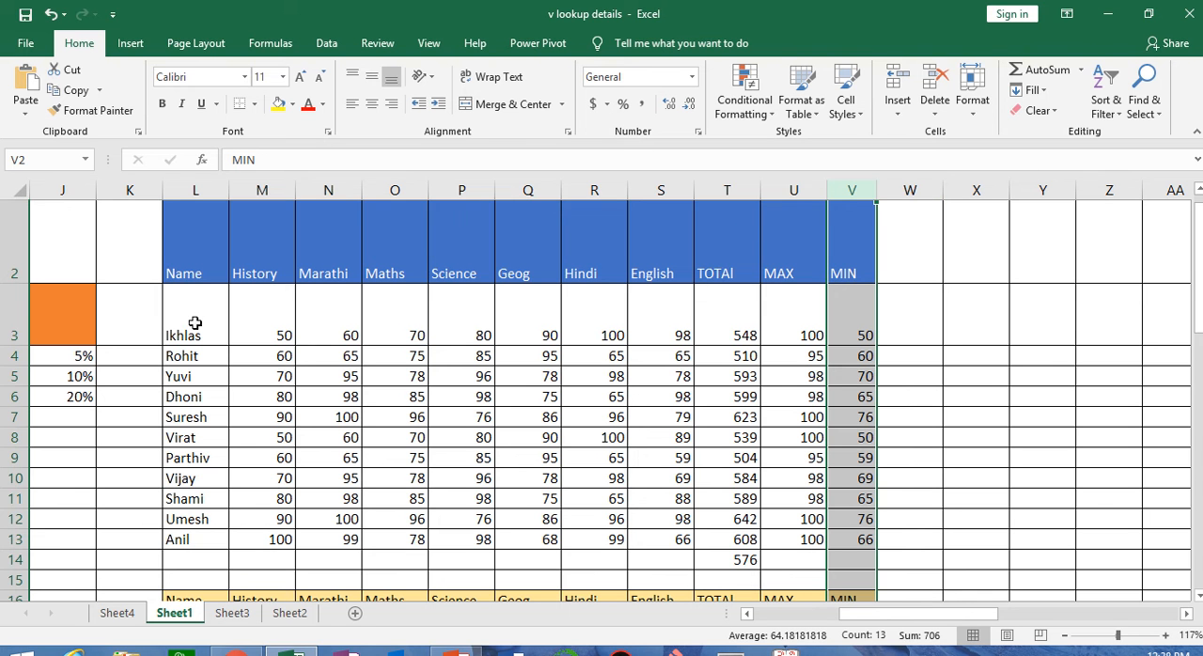
Hide row 3 of the marks data and unhide it again
left_click(9, 305)
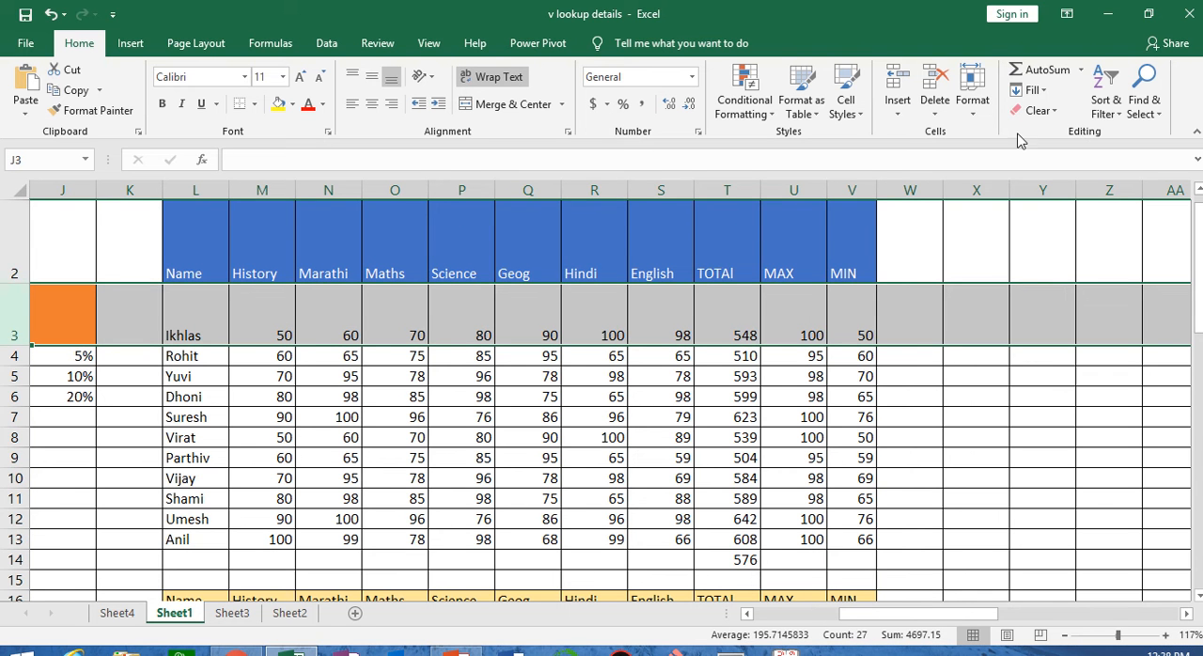
left_click(972, 103)
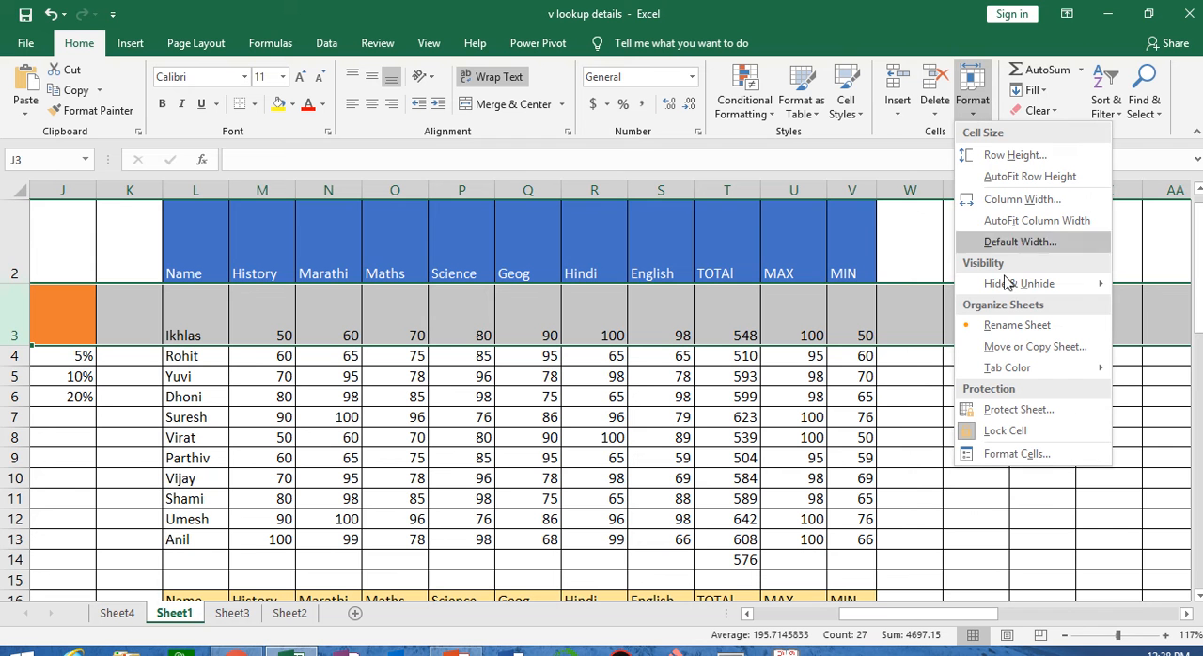
mouse_move(1013, 291)
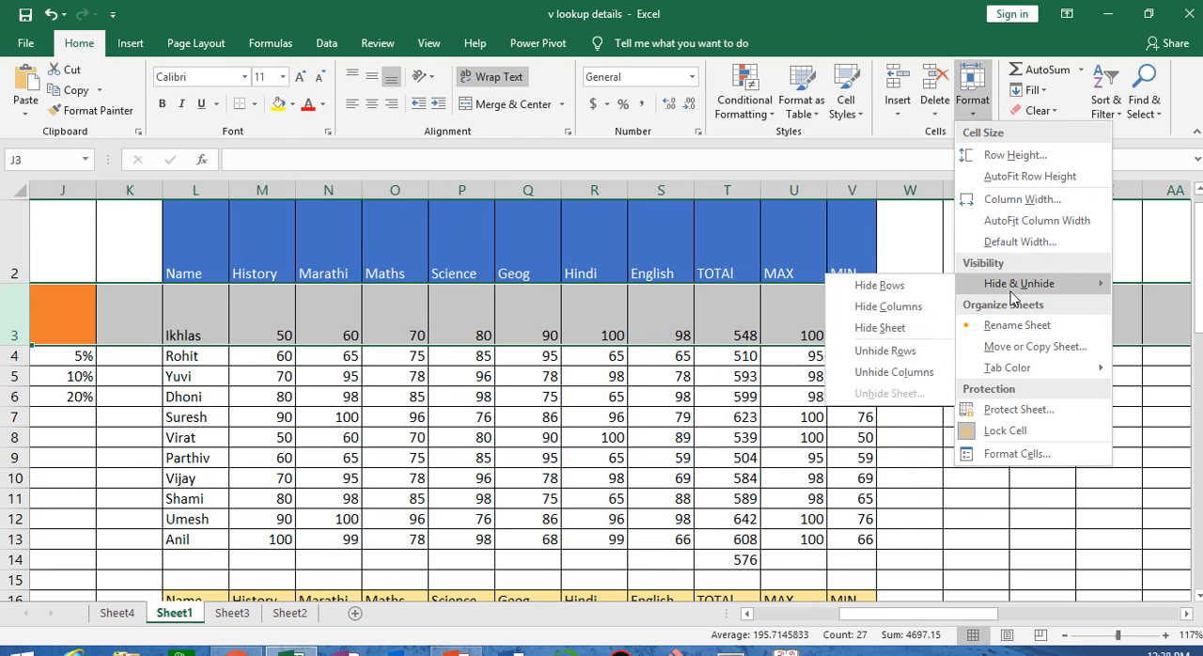
left_click(919, 293)
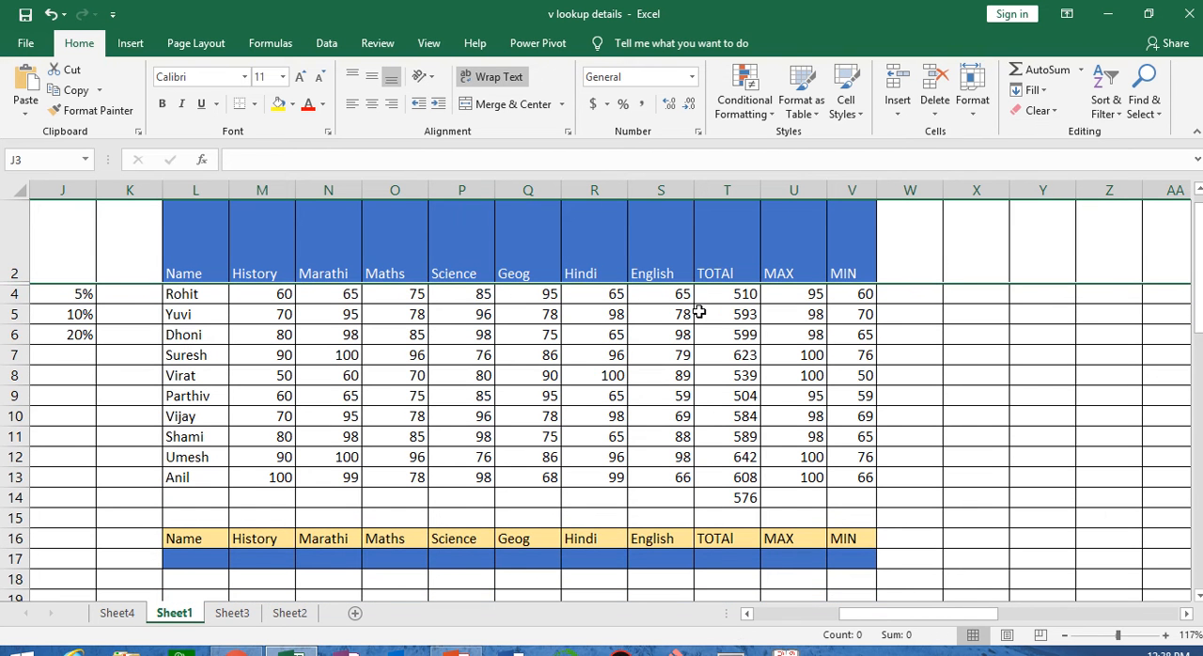
left_click(974, 94)
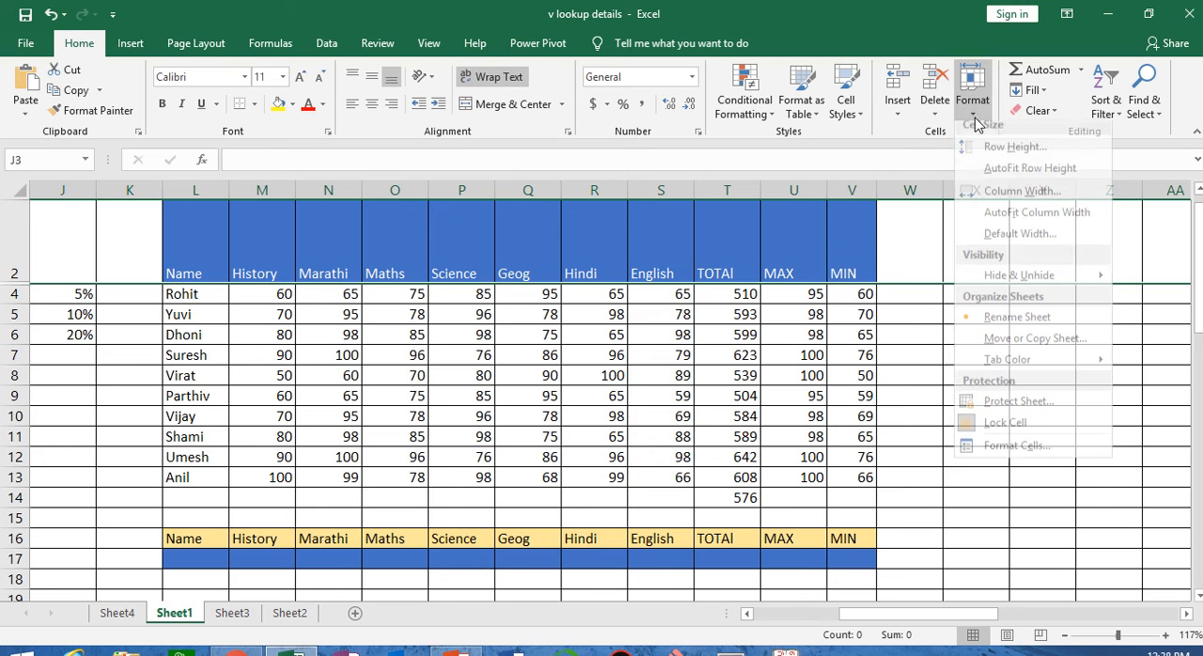
mouse_move(1022, 292)
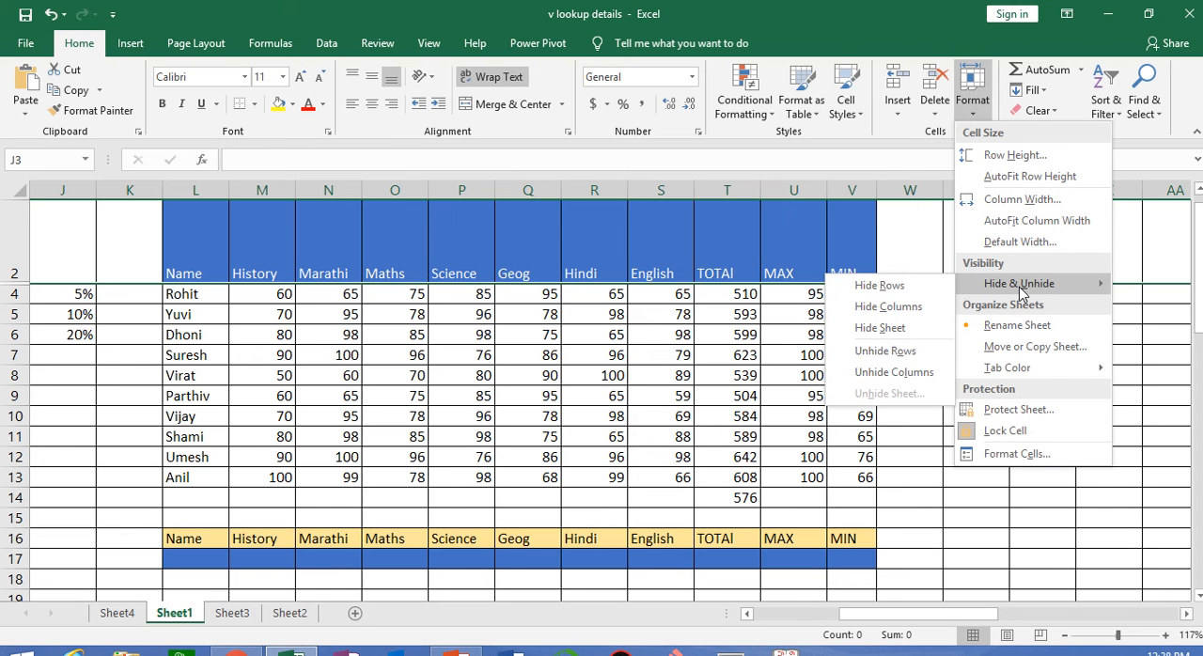
left_click(920, 350)
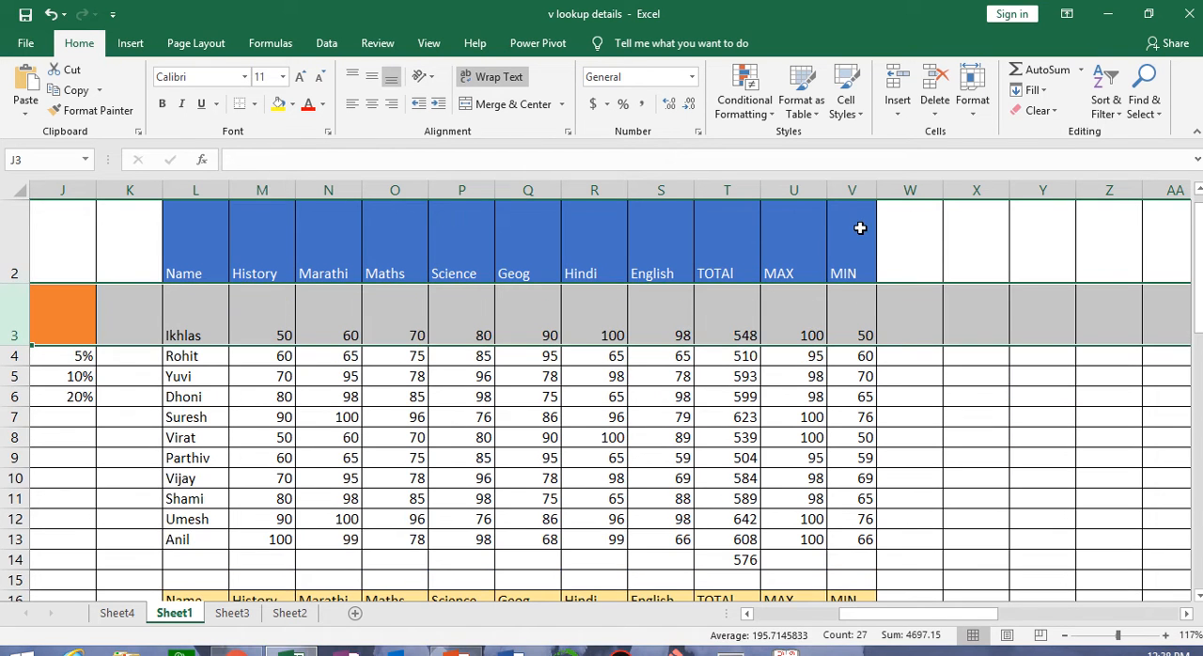
Hide Sheet1 and unhide it again
left_click(972, 94)
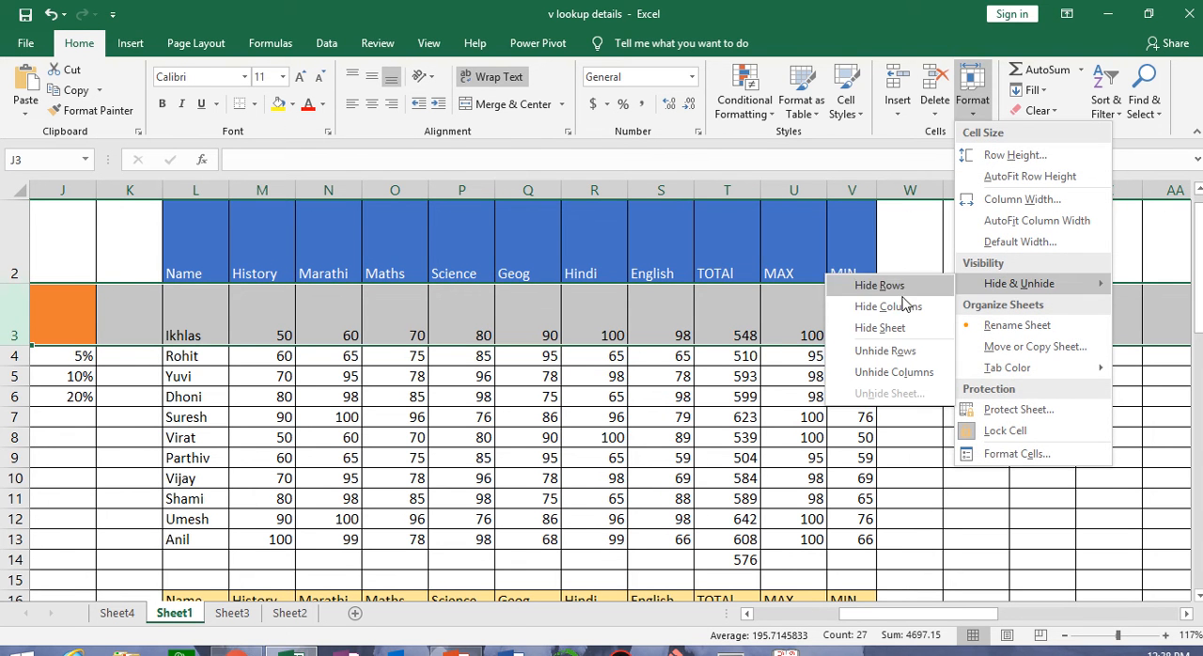
left_click(832, 345)
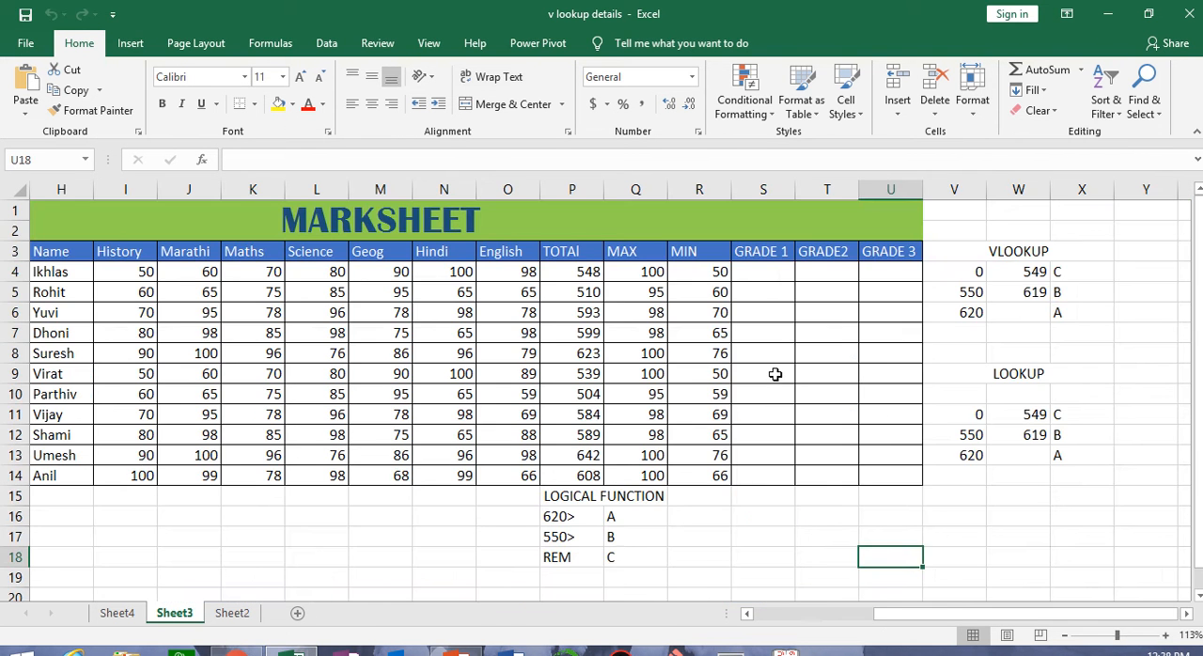
left_click(972, 94)
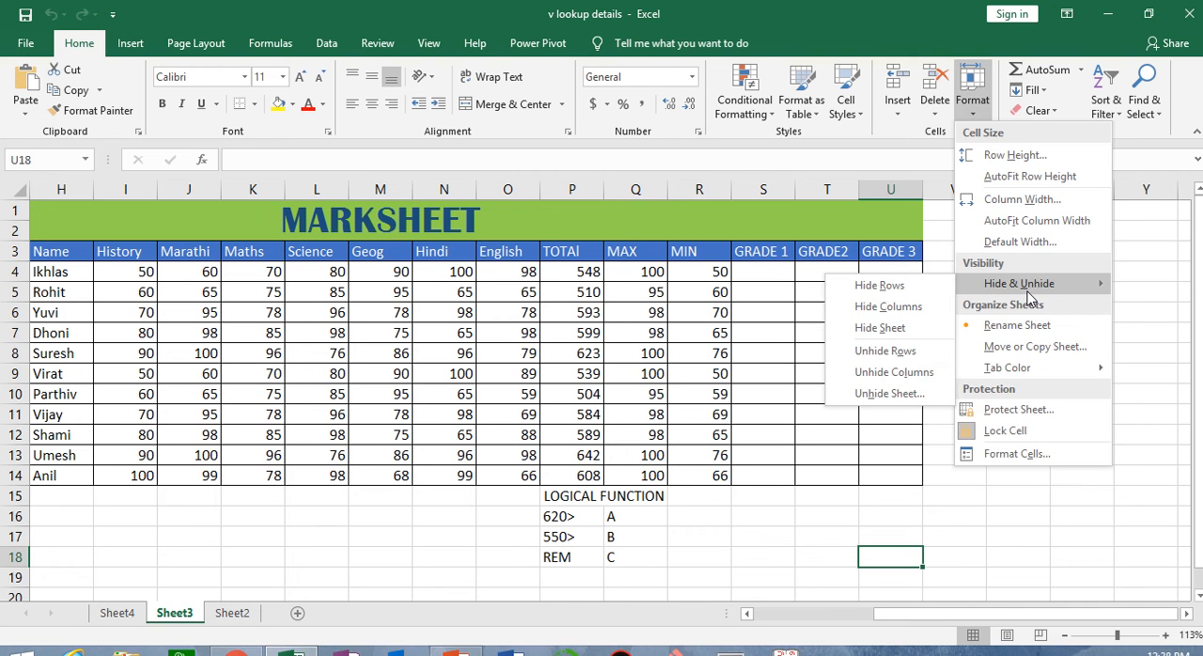
left_click(888, 394)
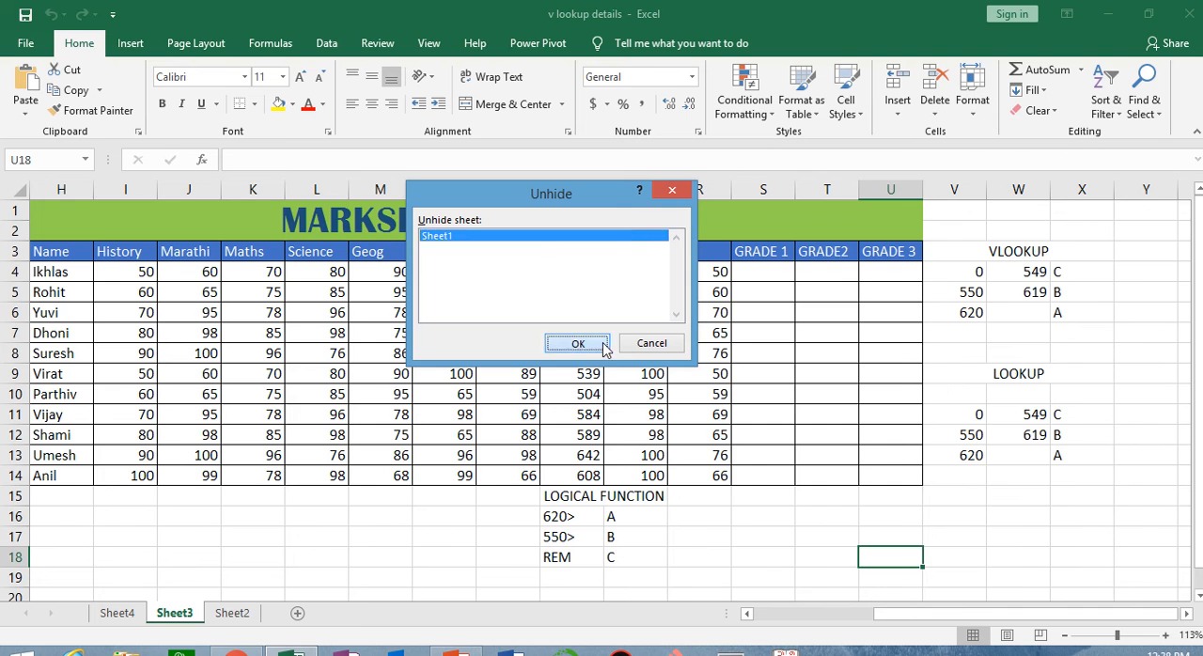
left_click(601, 344)
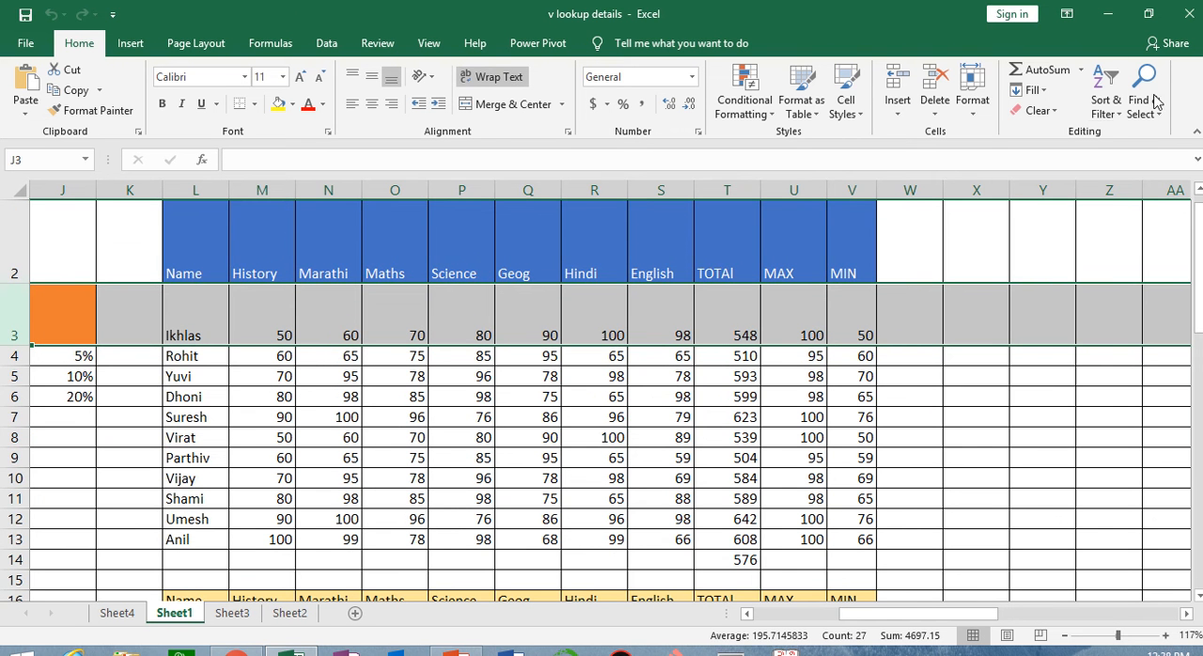
Rename Sheet1 as marksheet
left_click(972, 105)
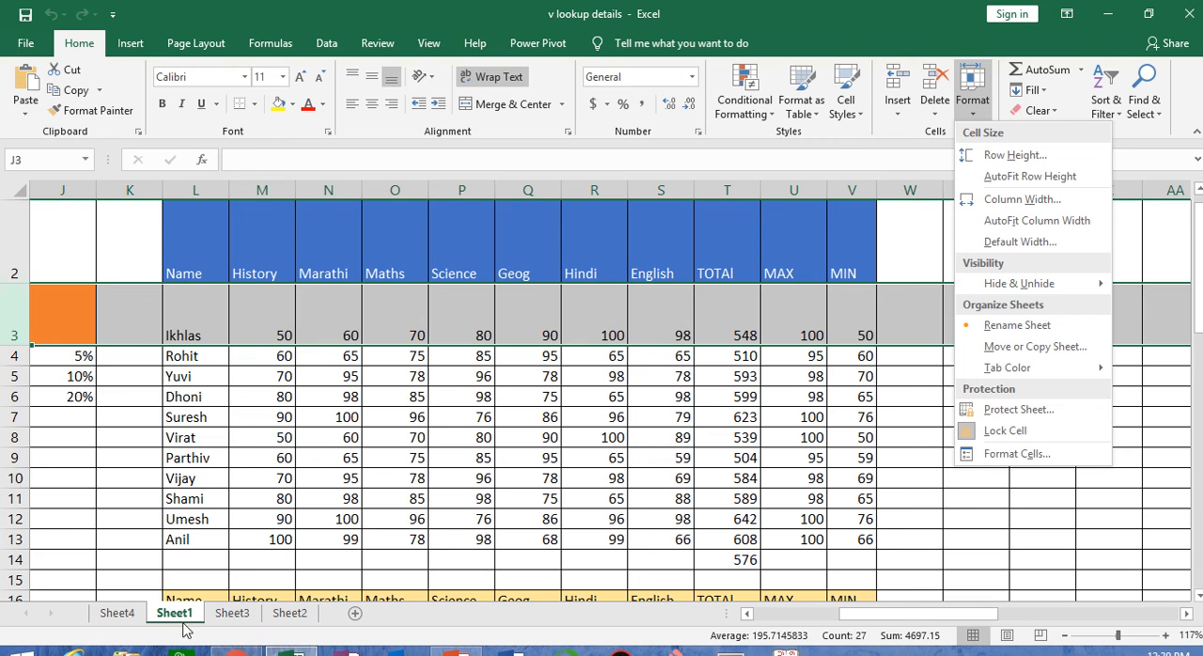
left_click(1022, 324)
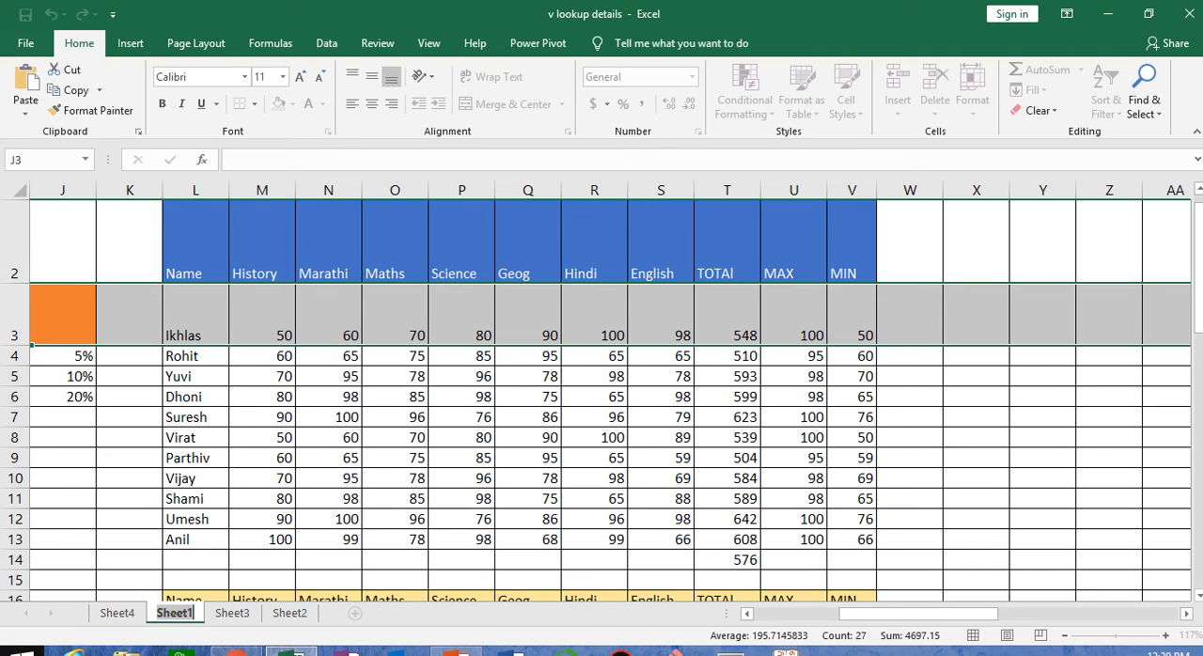
type("marksh")
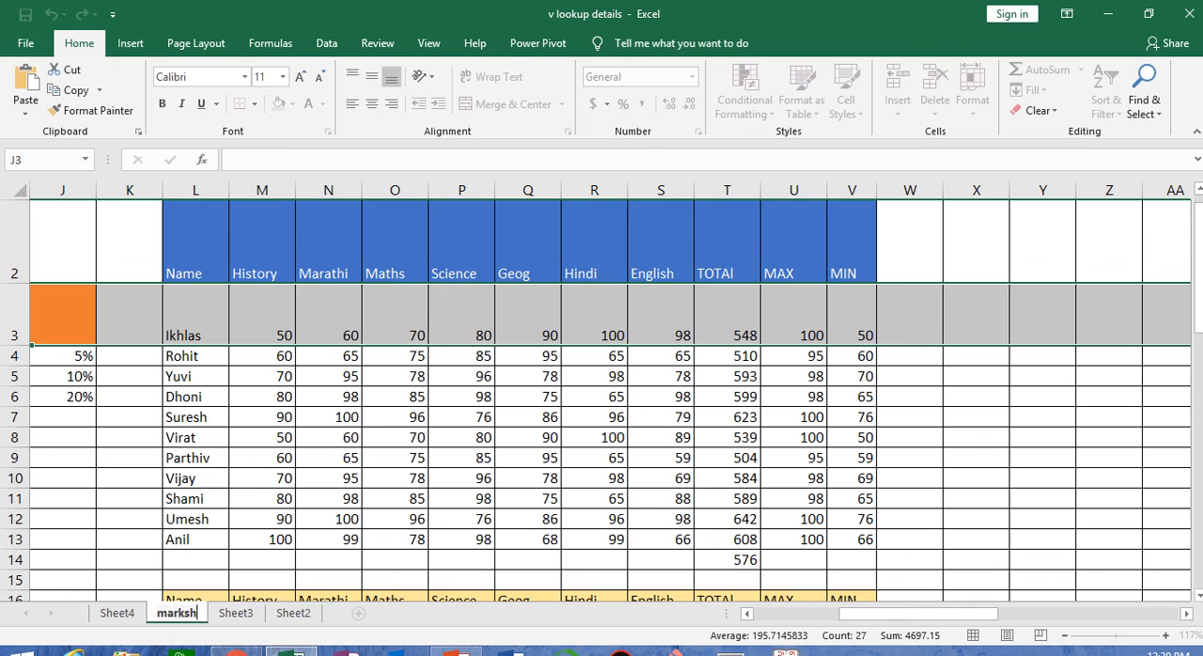
type("eet")
key("Return")
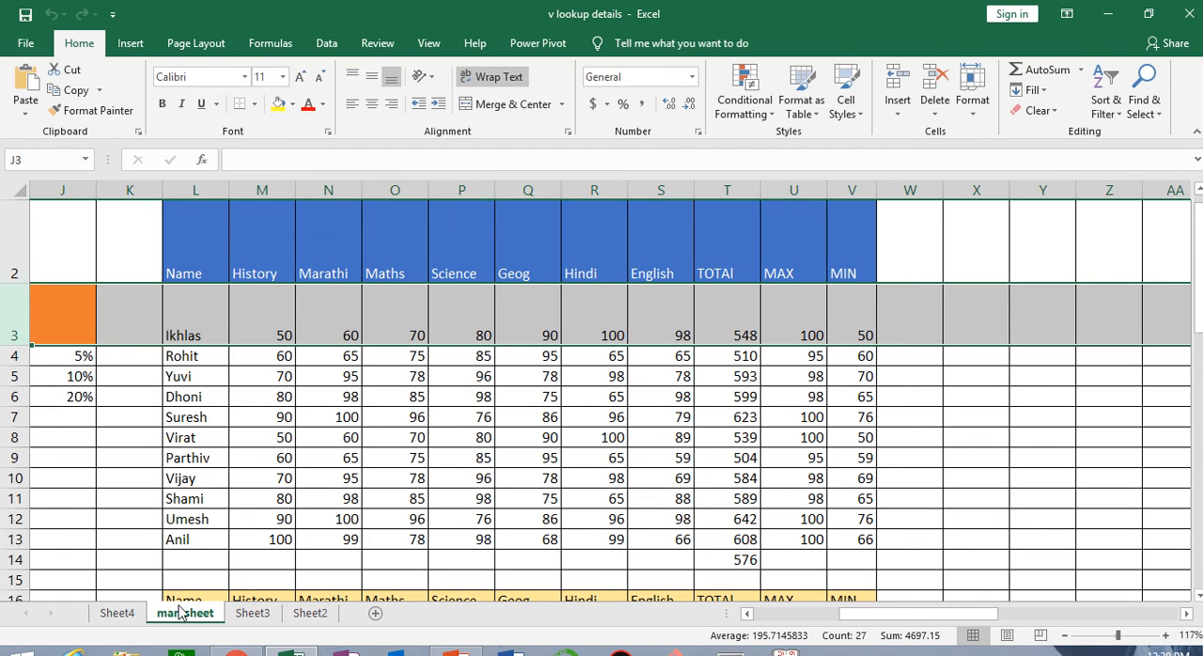
Reorder the sheets by moving marksheet to the end, after Sheet2
left_click(973, 94)
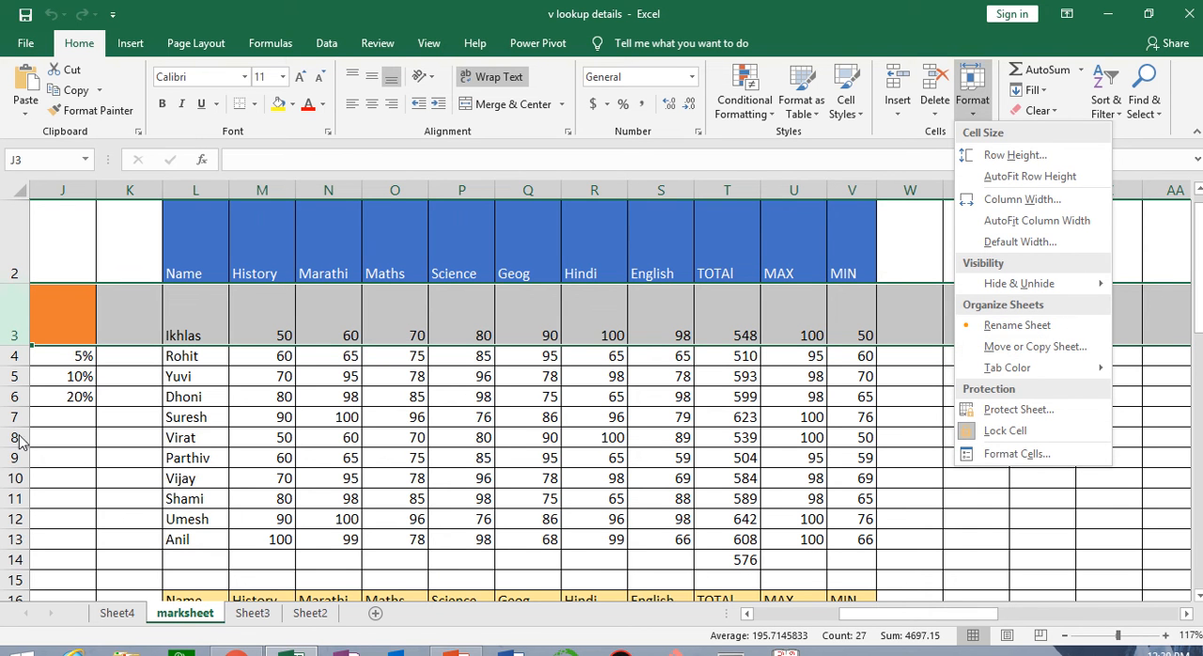
left_click(191, 616)
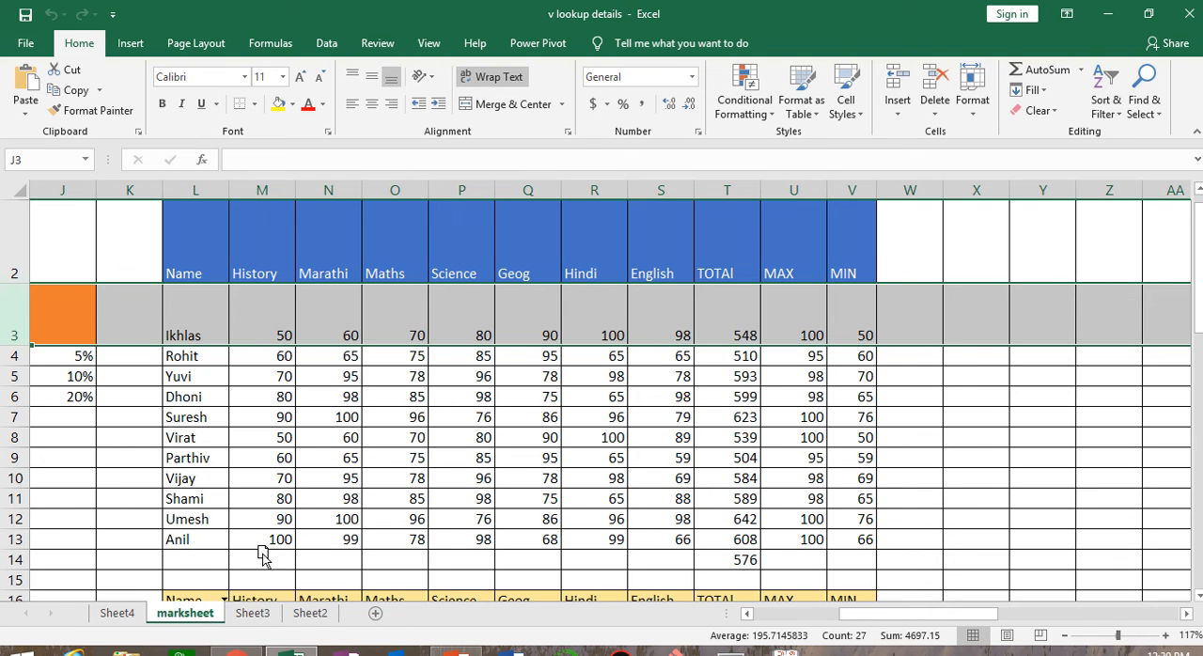
left_click_drag(310, 564, 369, 620)
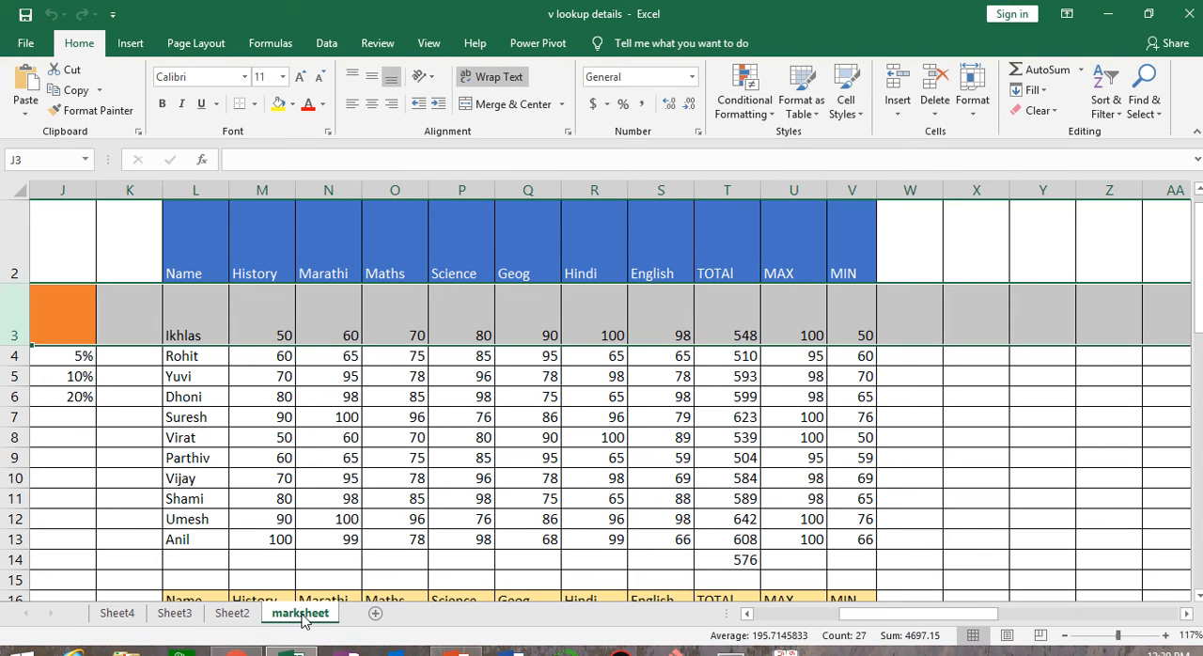
Move Sheet3 to the end of the workbook with Move or Copy Sheet
left_click(174, 614)
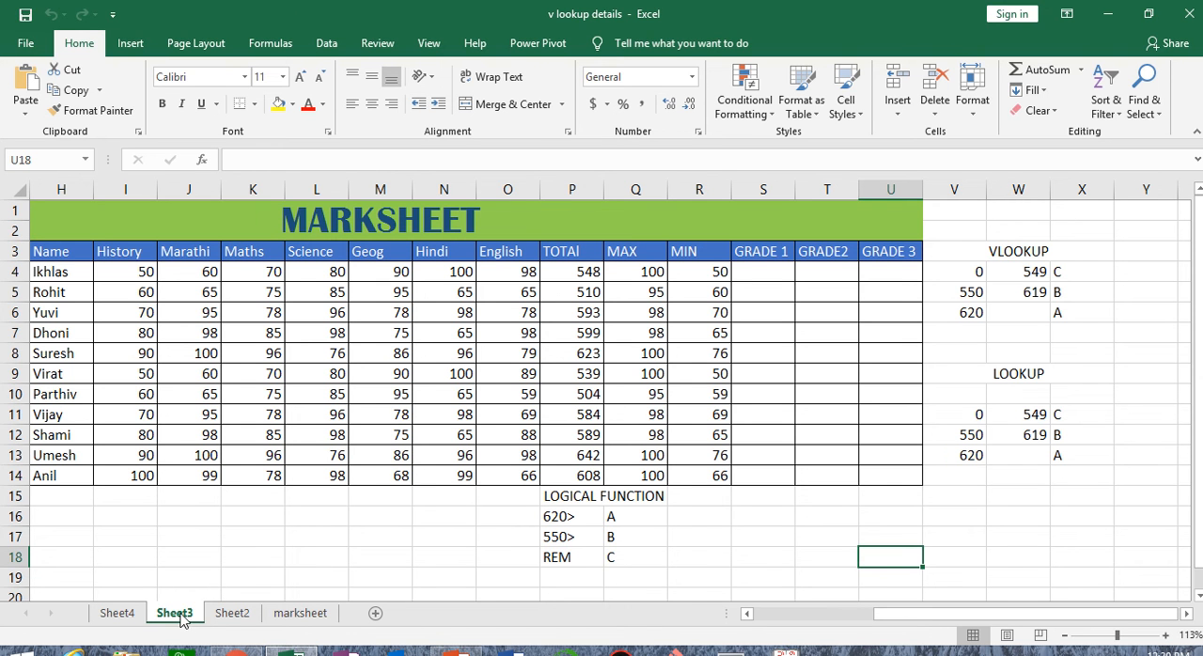
left_click(973, 102)
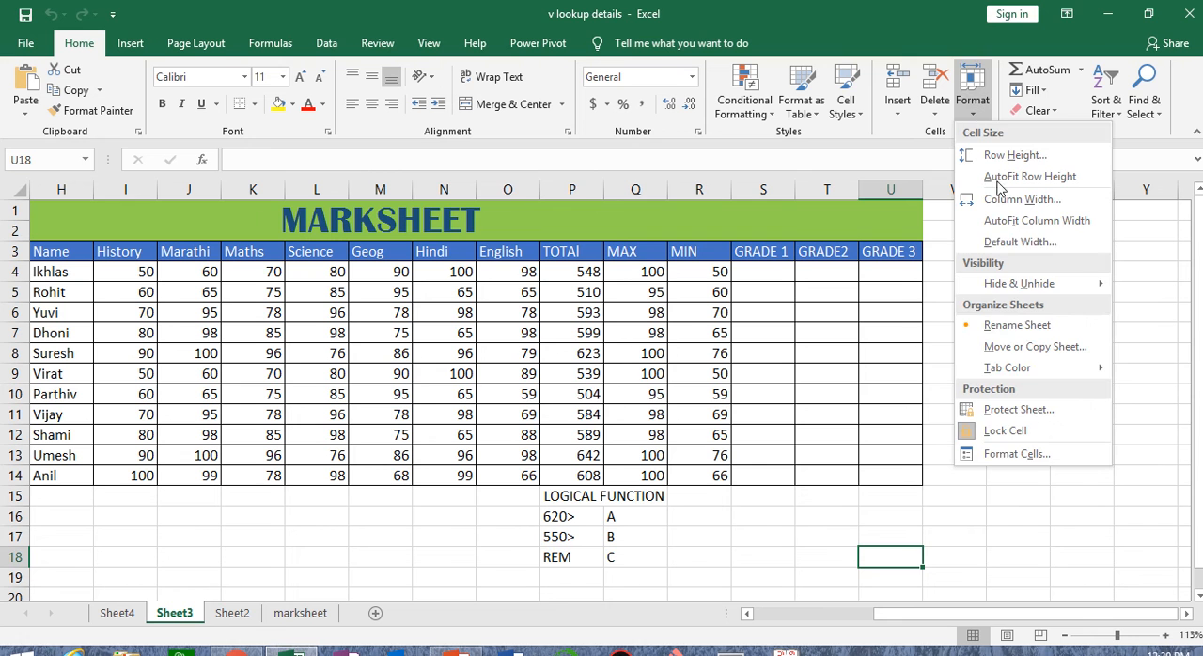
left_click(1027, 346)
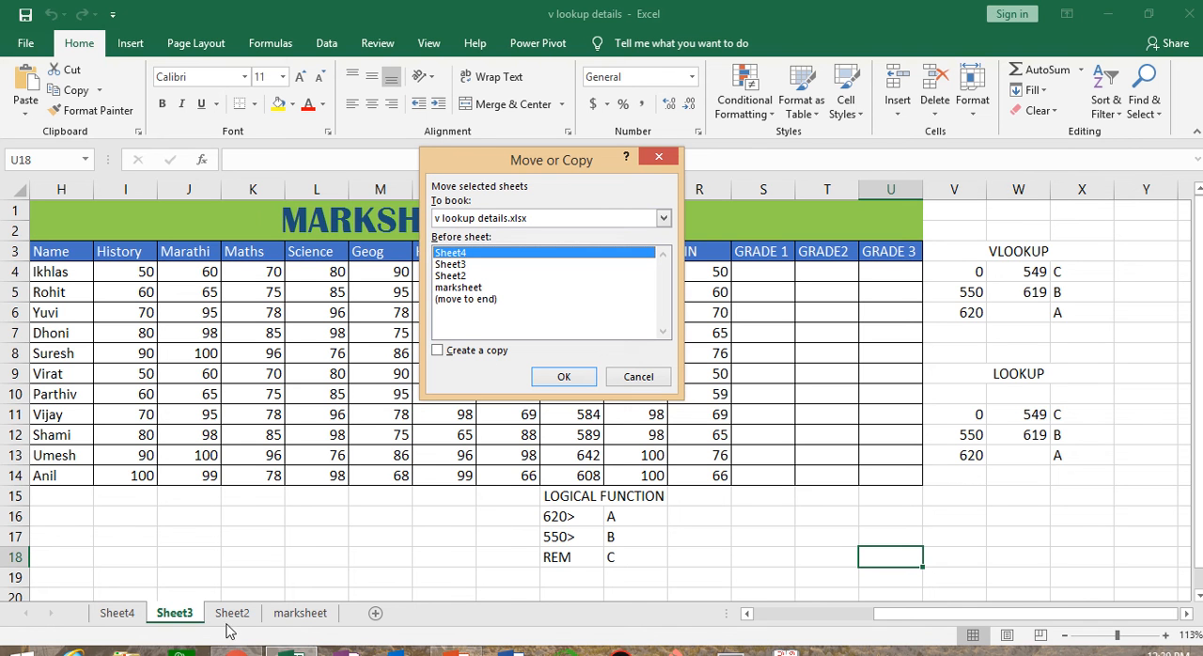
left_click(467, 299)
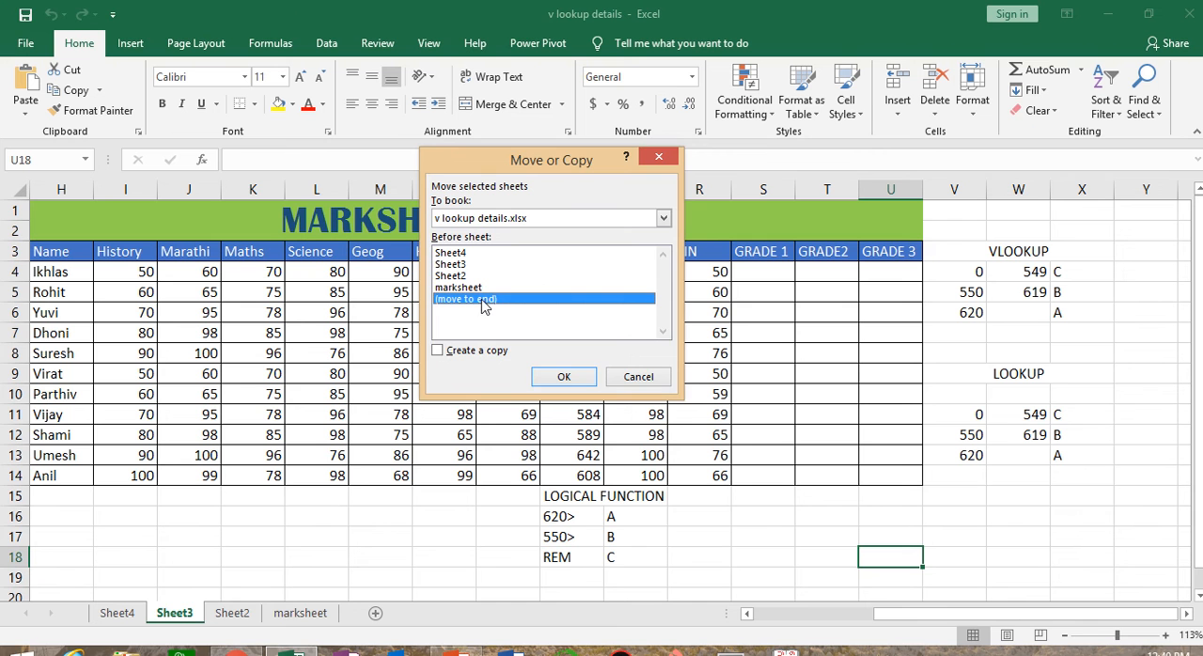
left_click(564, 376)
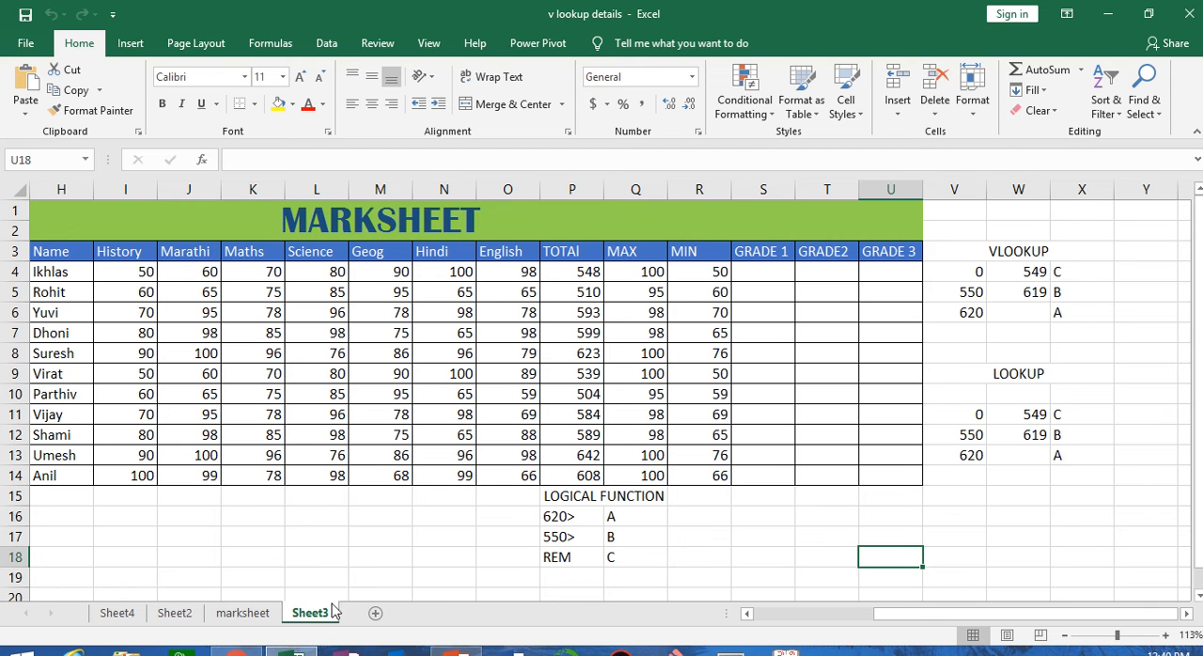
Create a copy of Sheet3 placed before Sheet4 and compare it with the original sheet
left_click(973, 101)
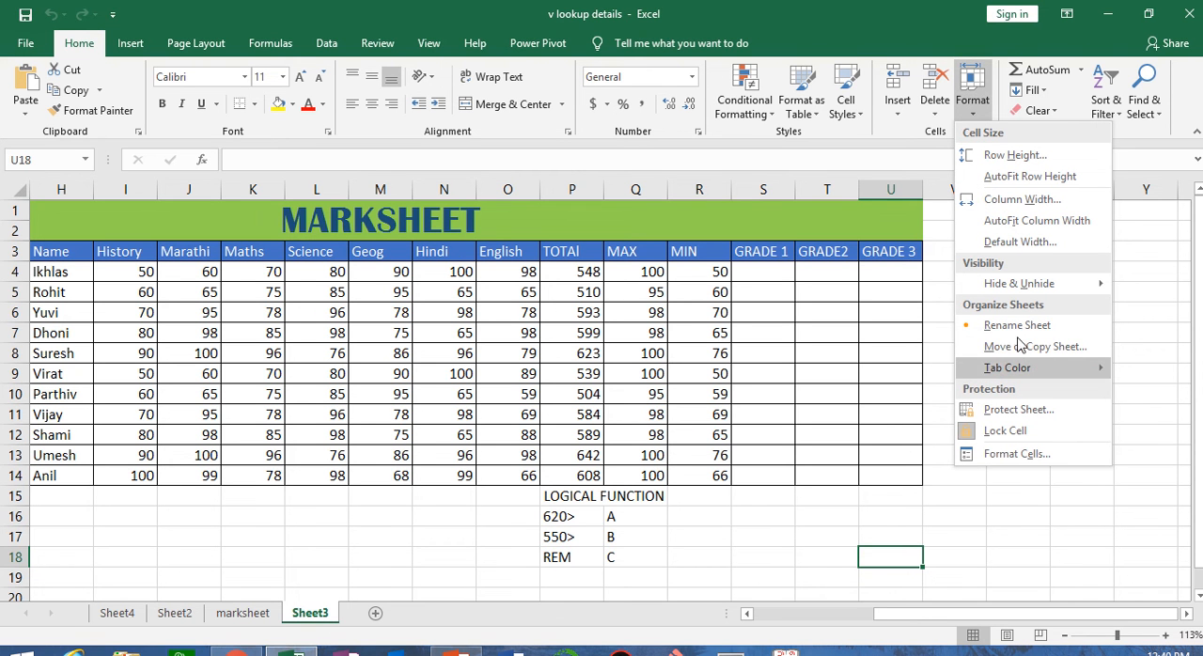
left_click(1014, 347)
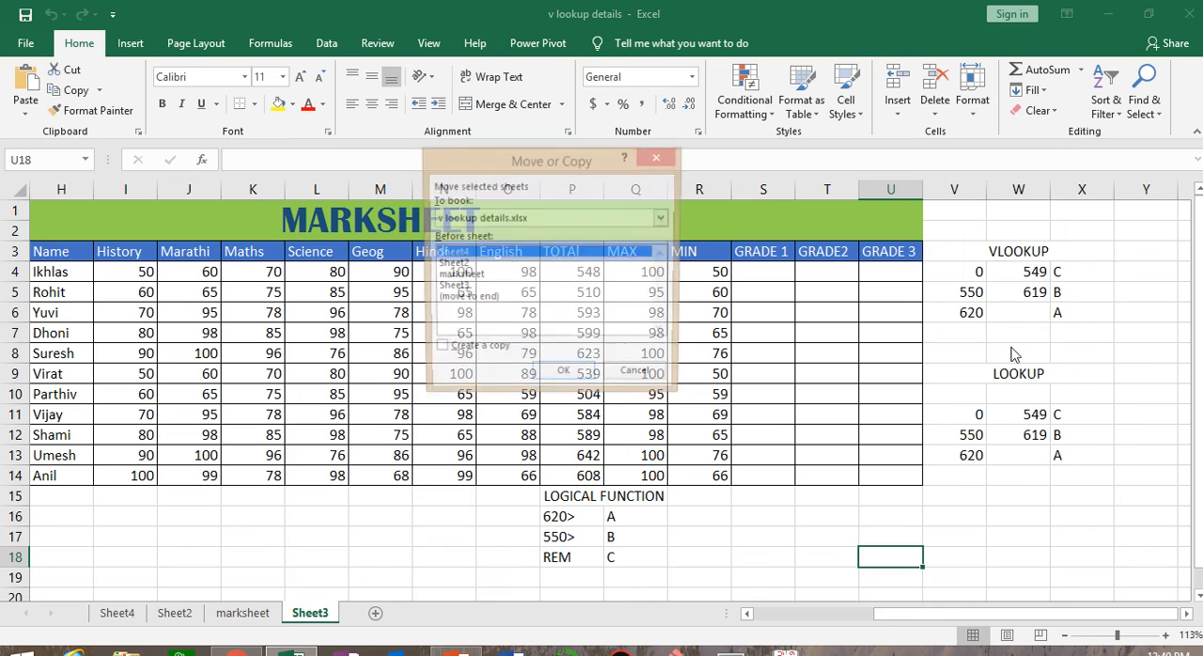
left_click(449, 350)
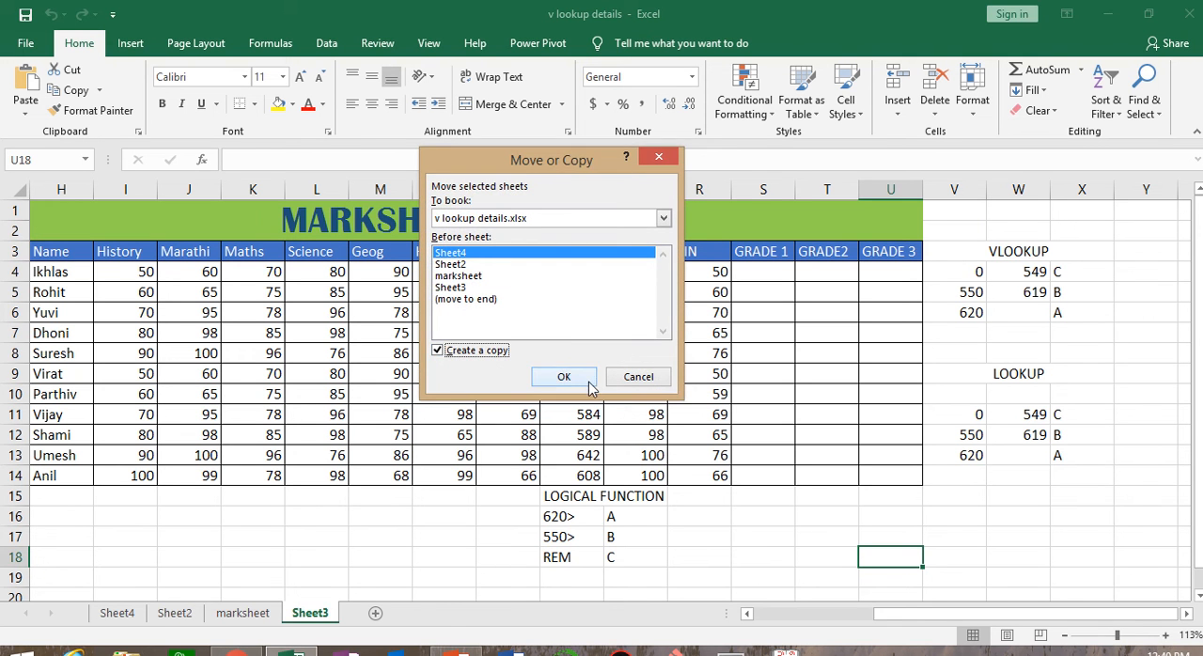
left_click(568, 378)
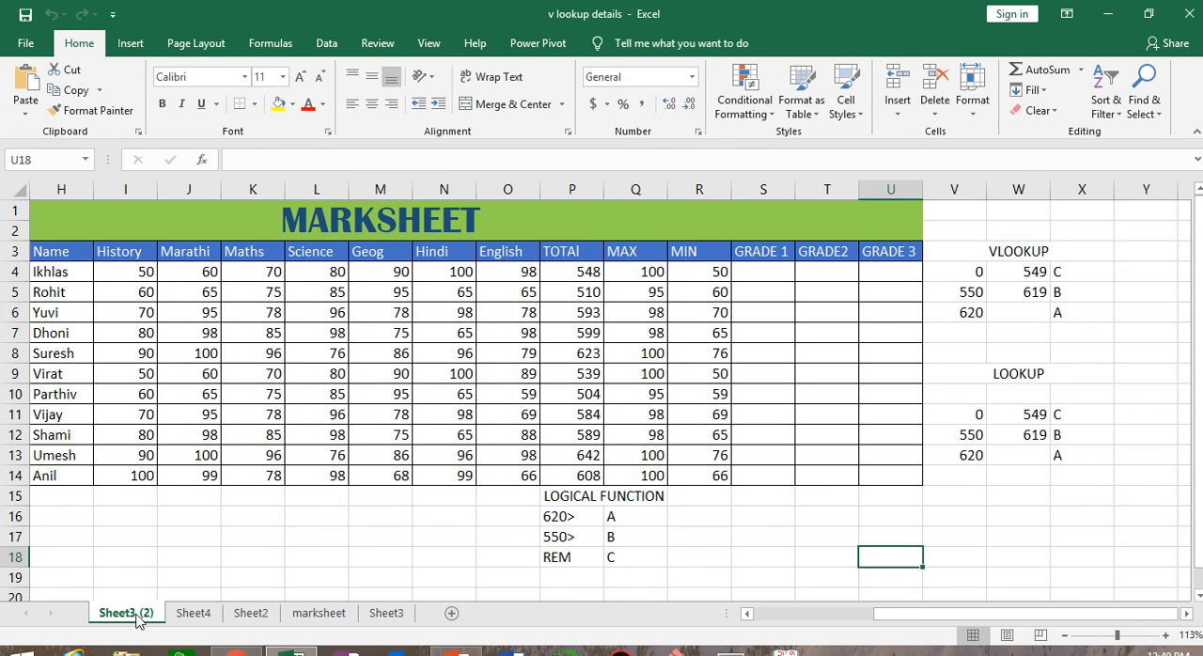
left_click(393, 614)
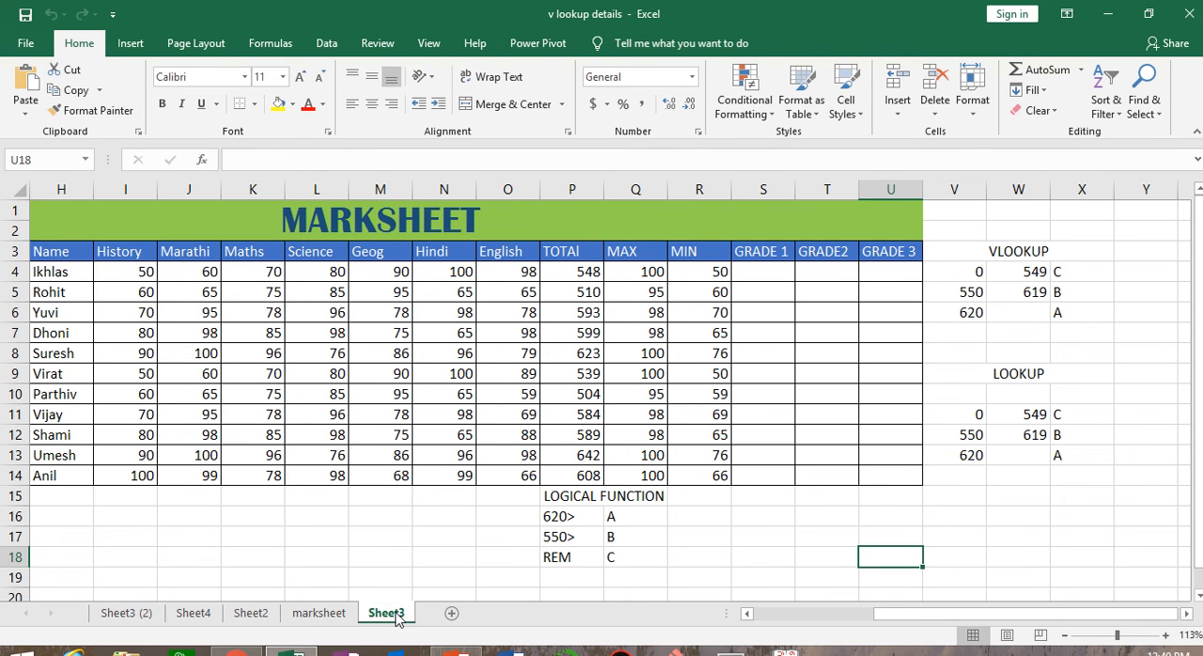
left_click(125, 615)
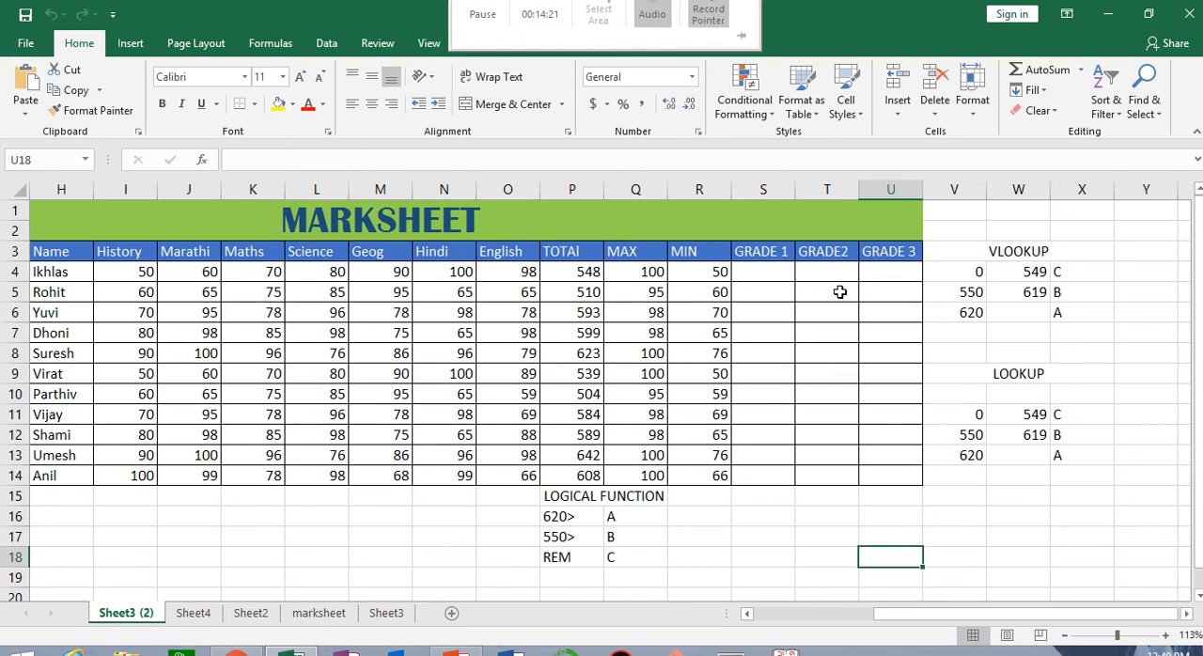
Set the tab color of the copied sheet, Sheet3 (2), to standard green and check it from Sheet4
left_click(974, 94)
mouse_move(1000, 375)
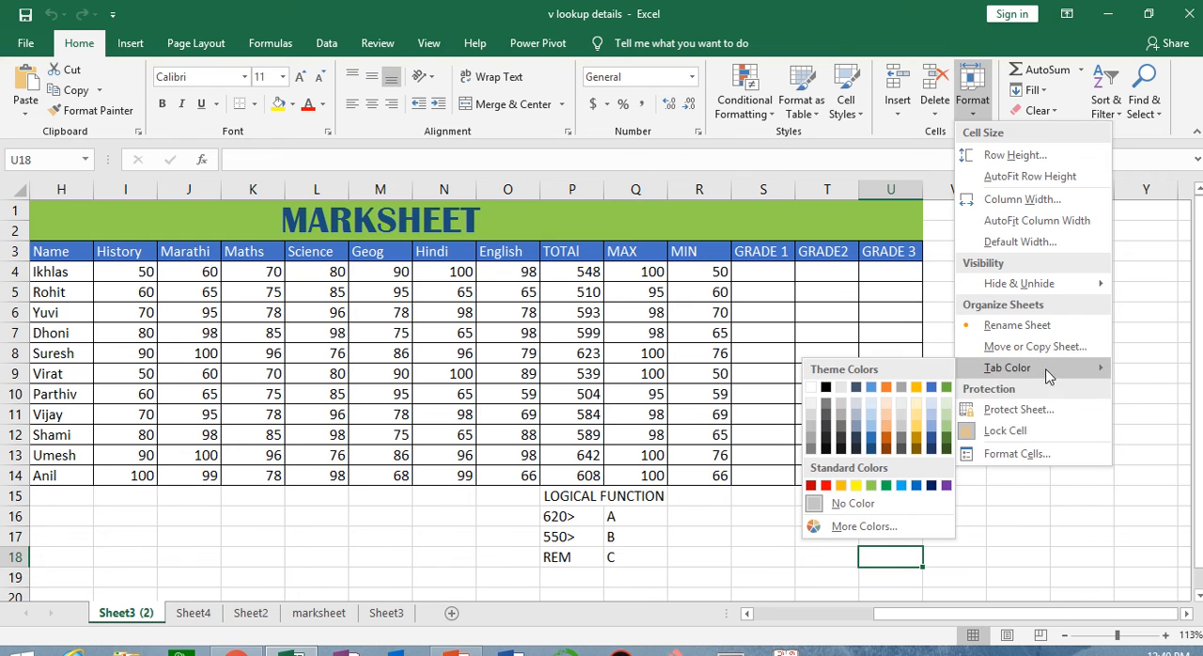
left_click(886, 486)
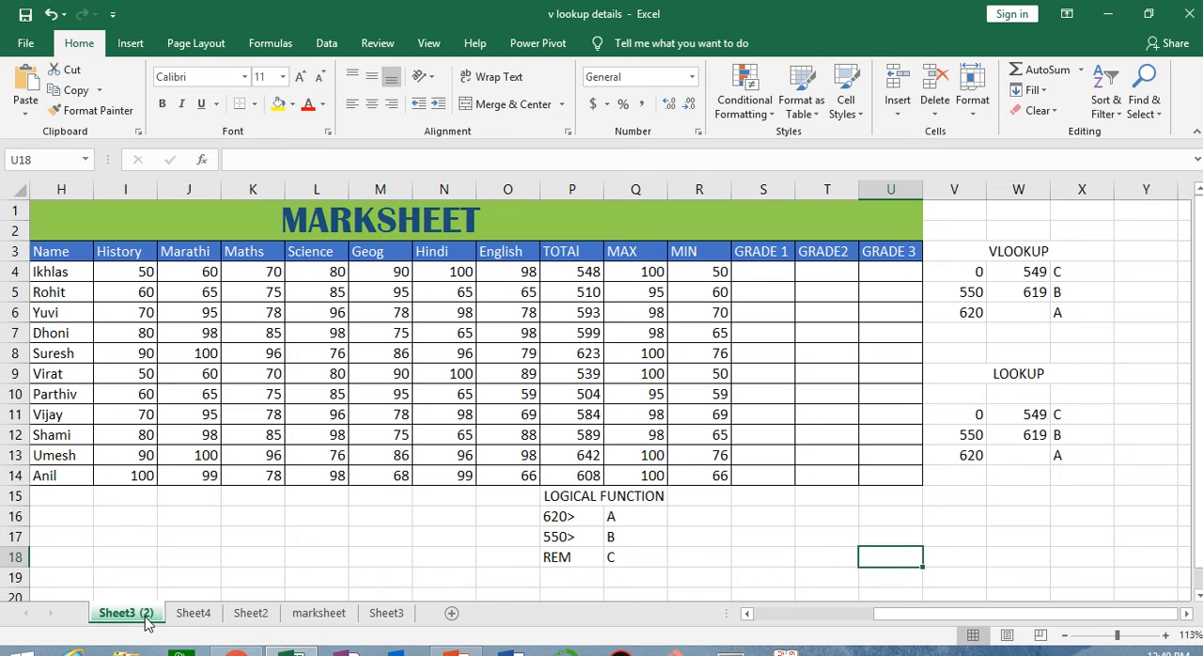
left_click(194, 614)
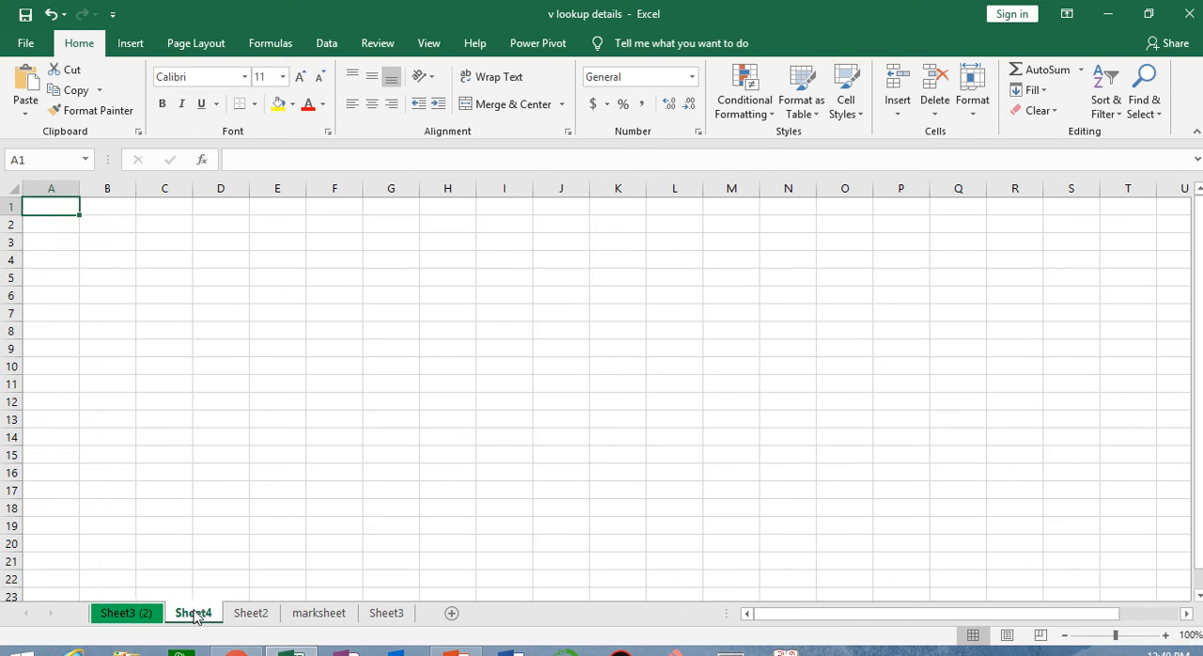
left_click(146, 616)
Protect the original Sheet3 with a sheet password, entering and confirming the password and keeping the default permissions
left_click(974, 94)
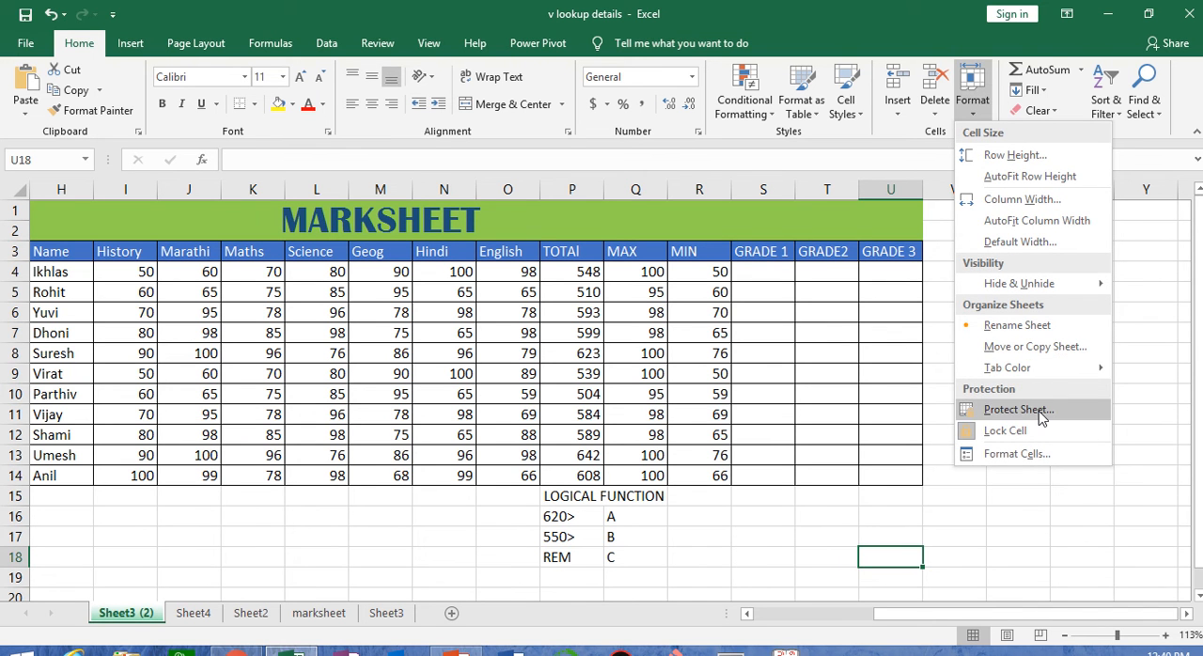
left_click(789, 526)
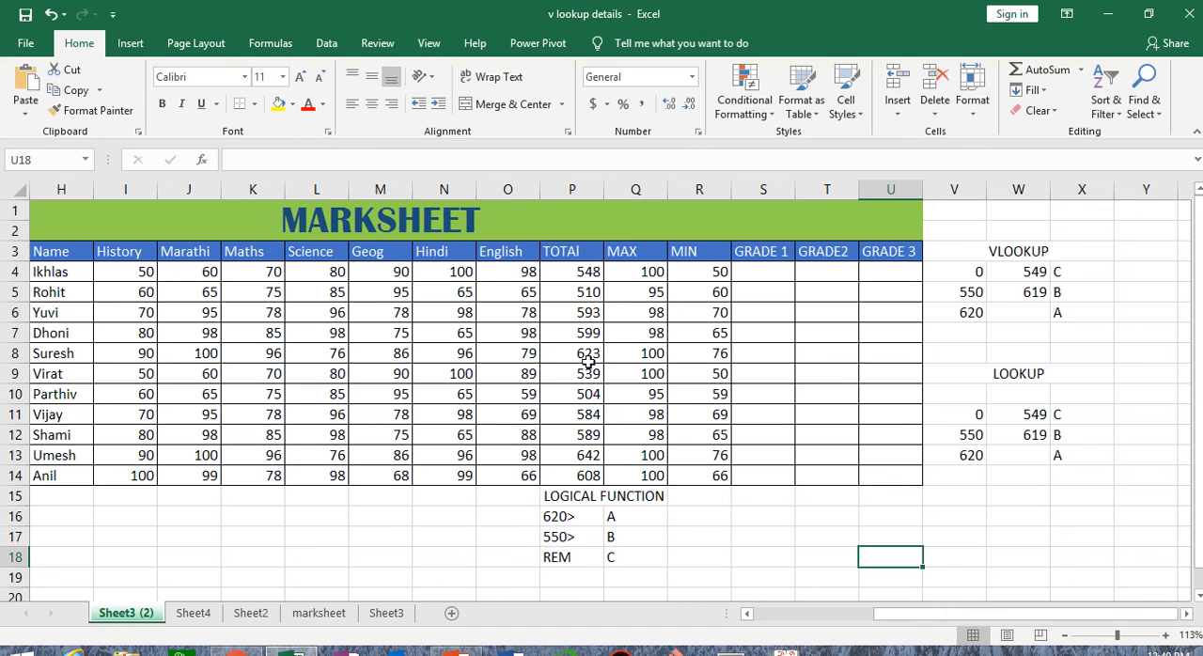
left_click(387, 613)
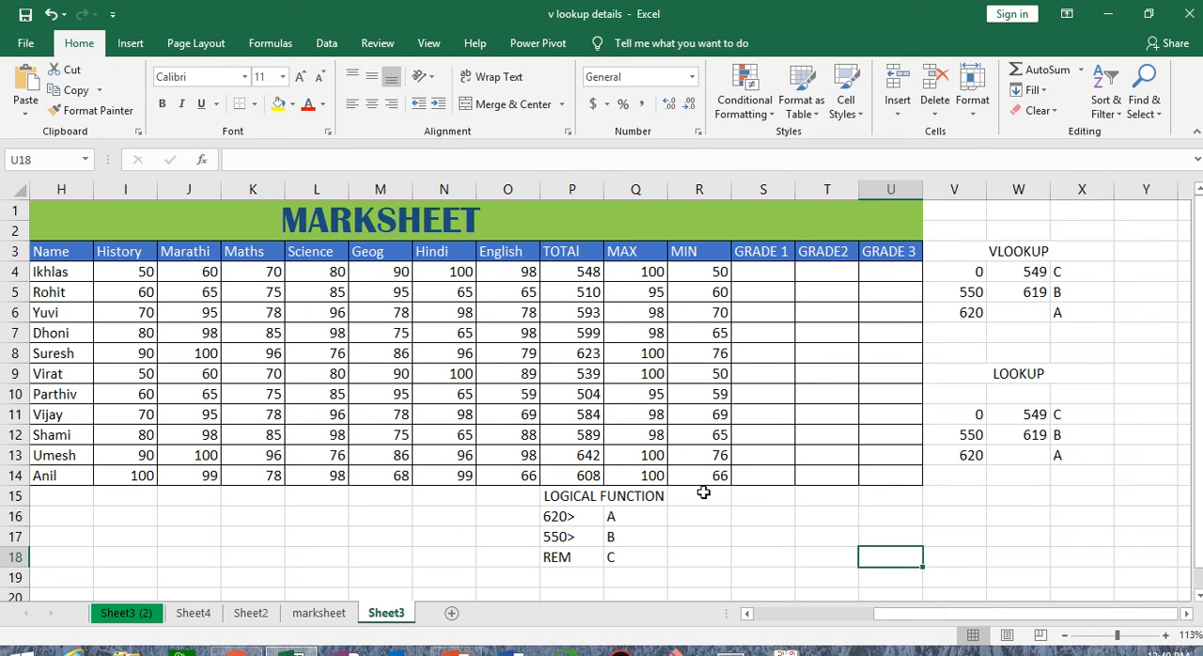
left_click(983, 111)
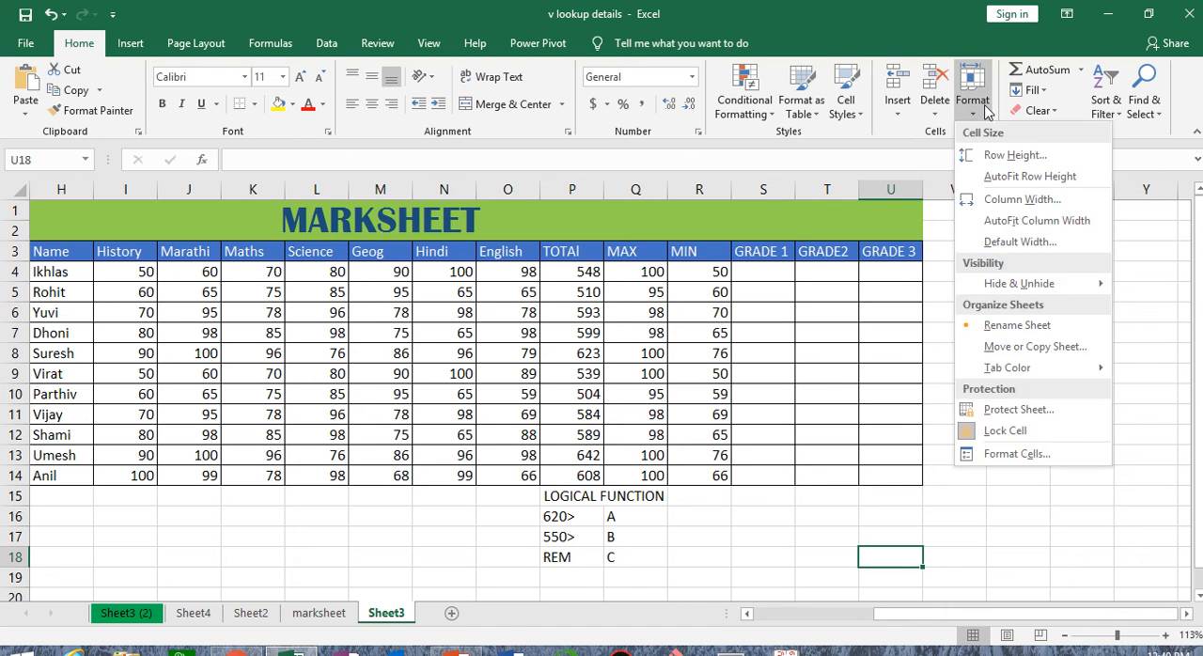
left_click(1047, 414)
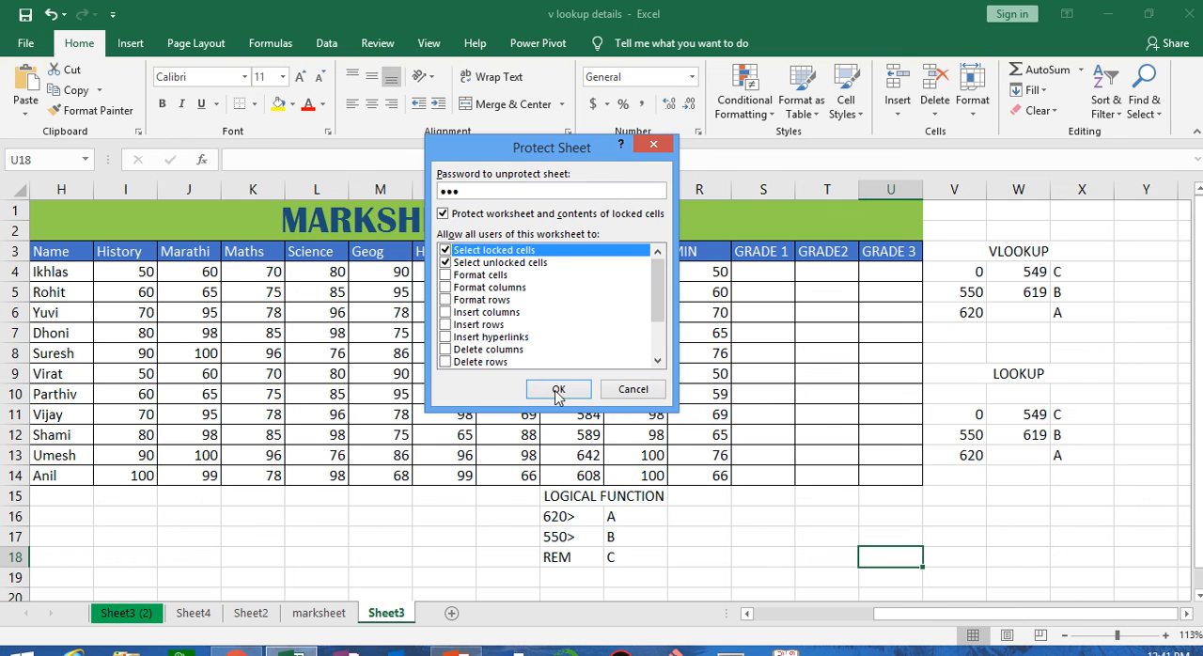
left_click(557, 390)
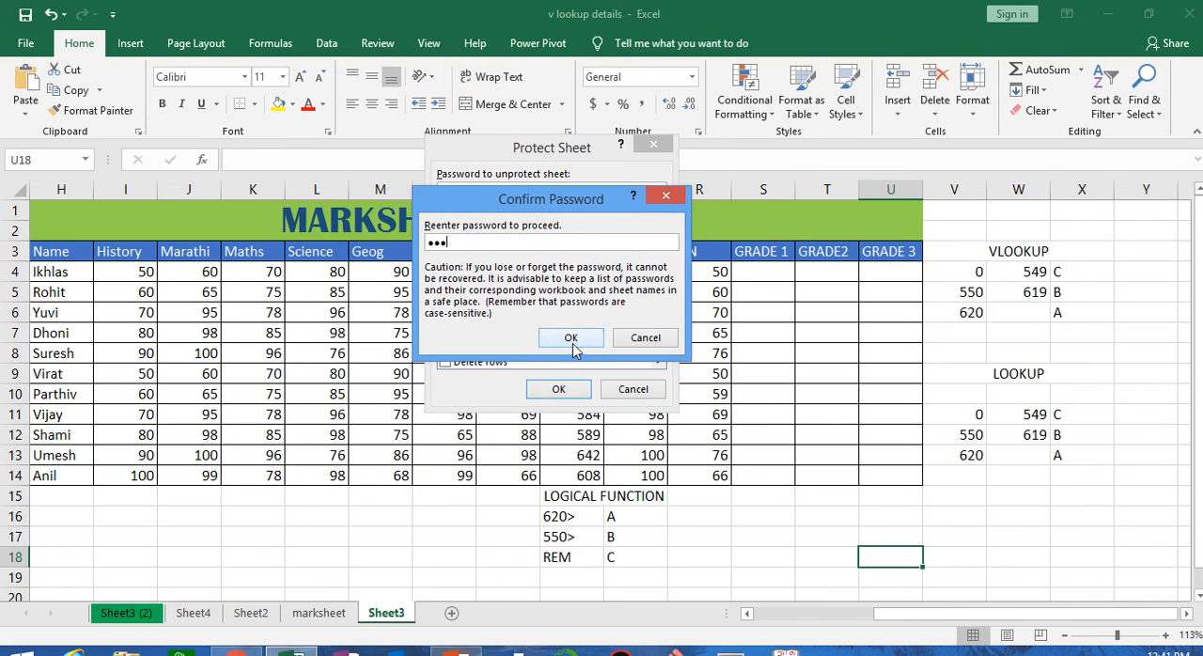
left_click(568, 336)
Test the protection of Sheet3 by trying to edit the MIN cell R8 and the MAX cell Q10
double_click(690, 357)
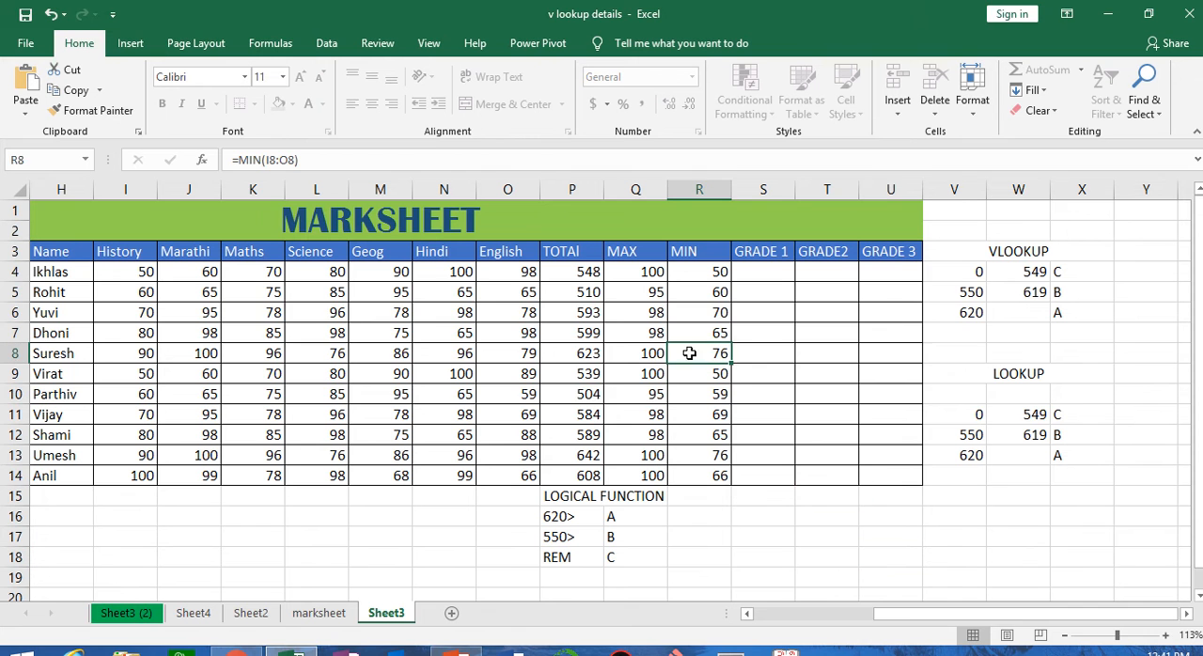
left_click(613, 381)
double_click(613, 387)
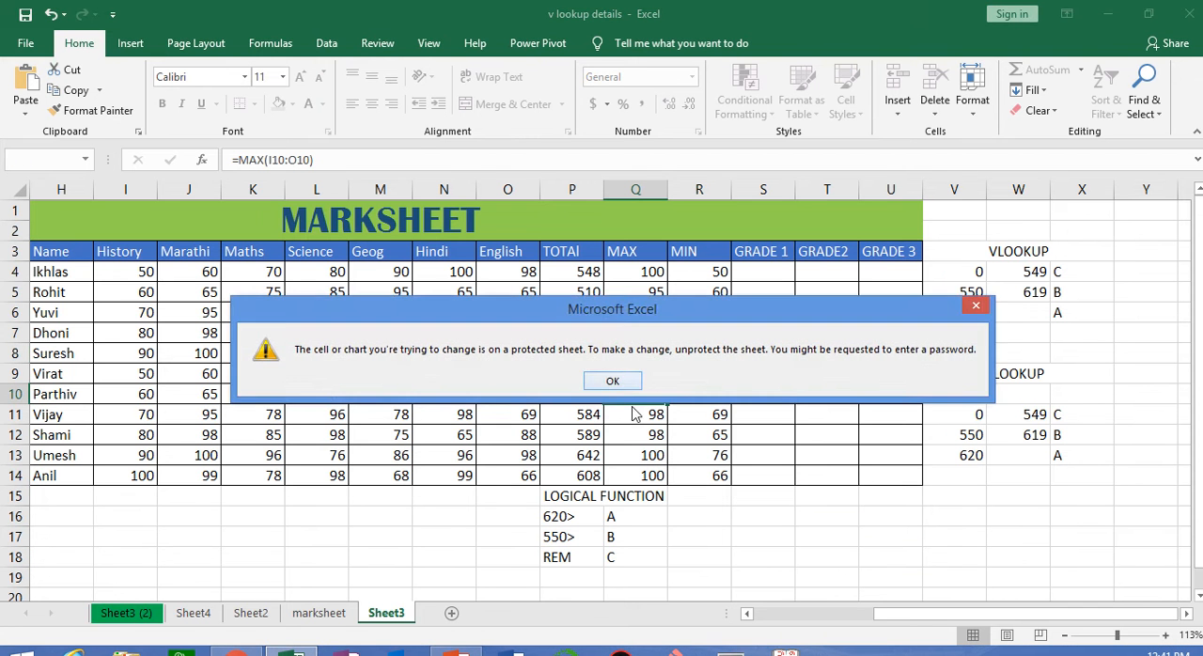
left_click(613, 381)
double_click(622, 386)
left_click(627, 383)
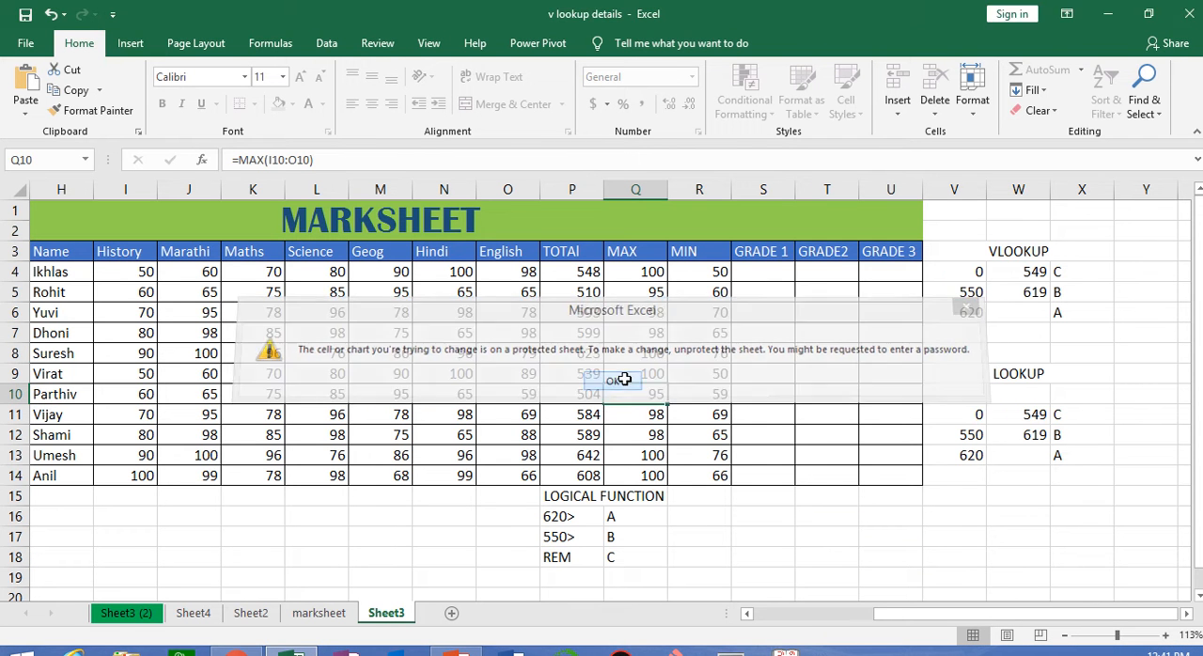
Dismiss the protected-sheet warning and remove the protection from Sheet3 by entering the sheet password
double_click(624, 387)
left_click(624, 383)
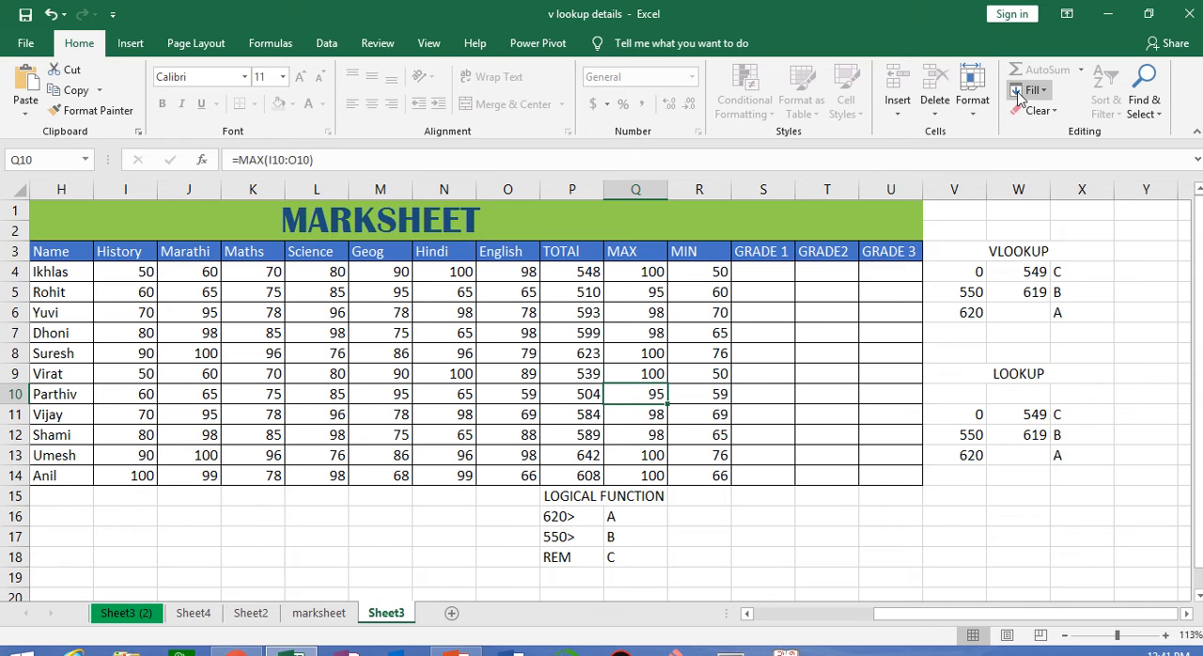
left_click(973, 103)
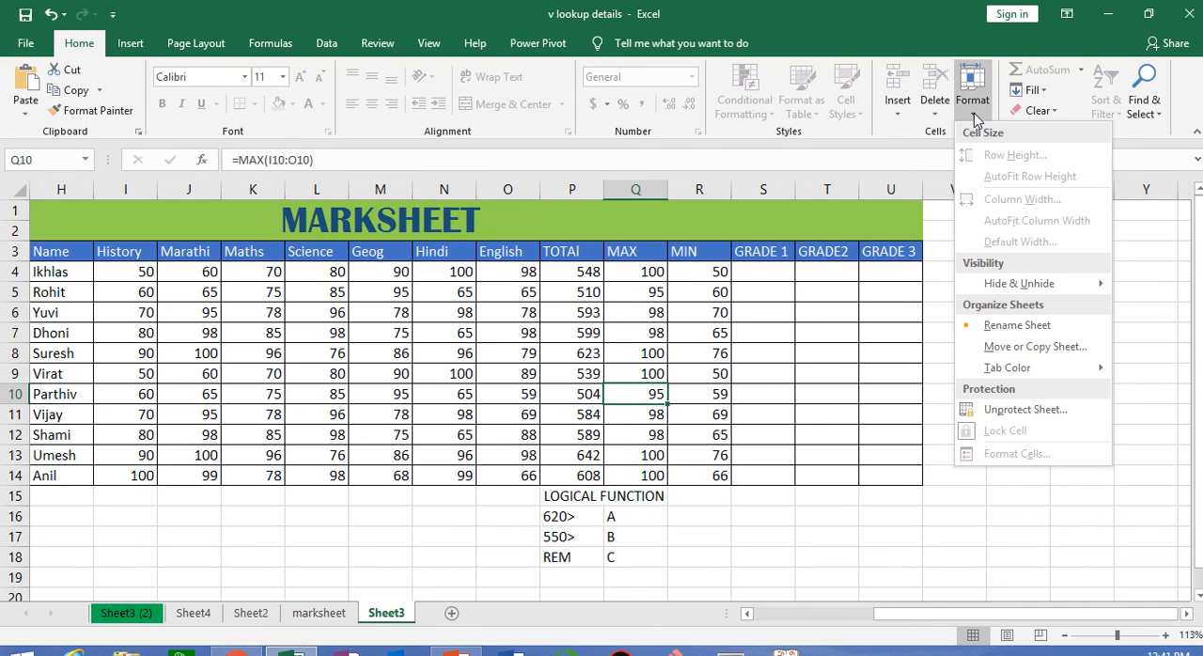
left_click(1022, 413)
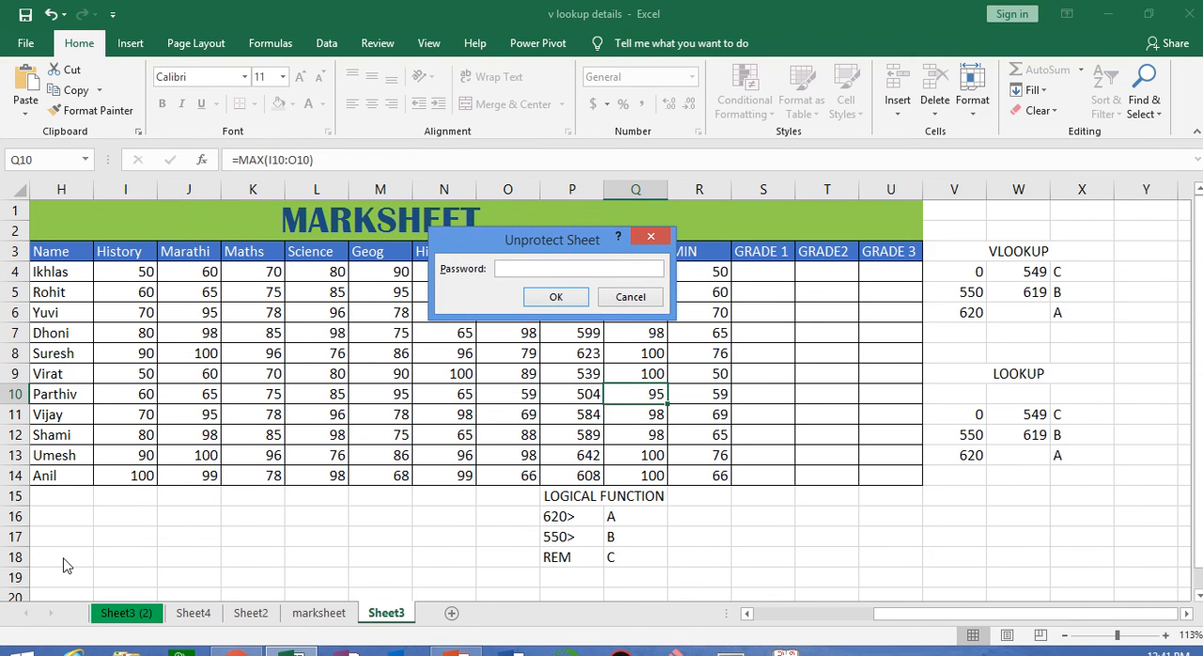
type("123")
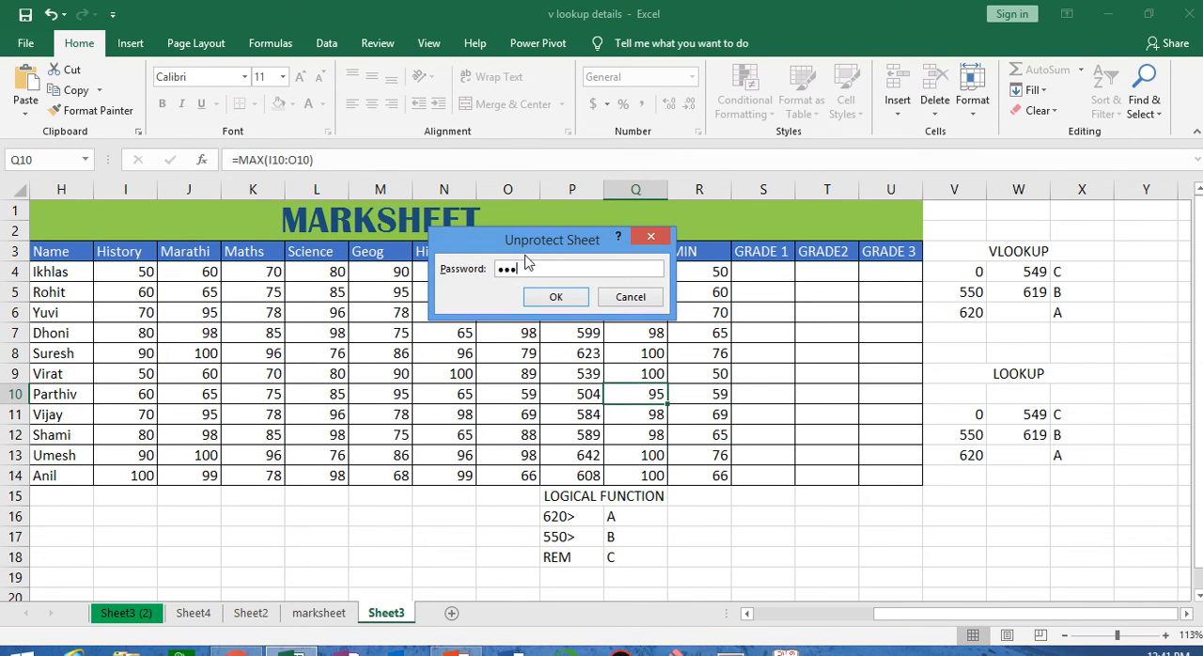
left_click(553, 296)
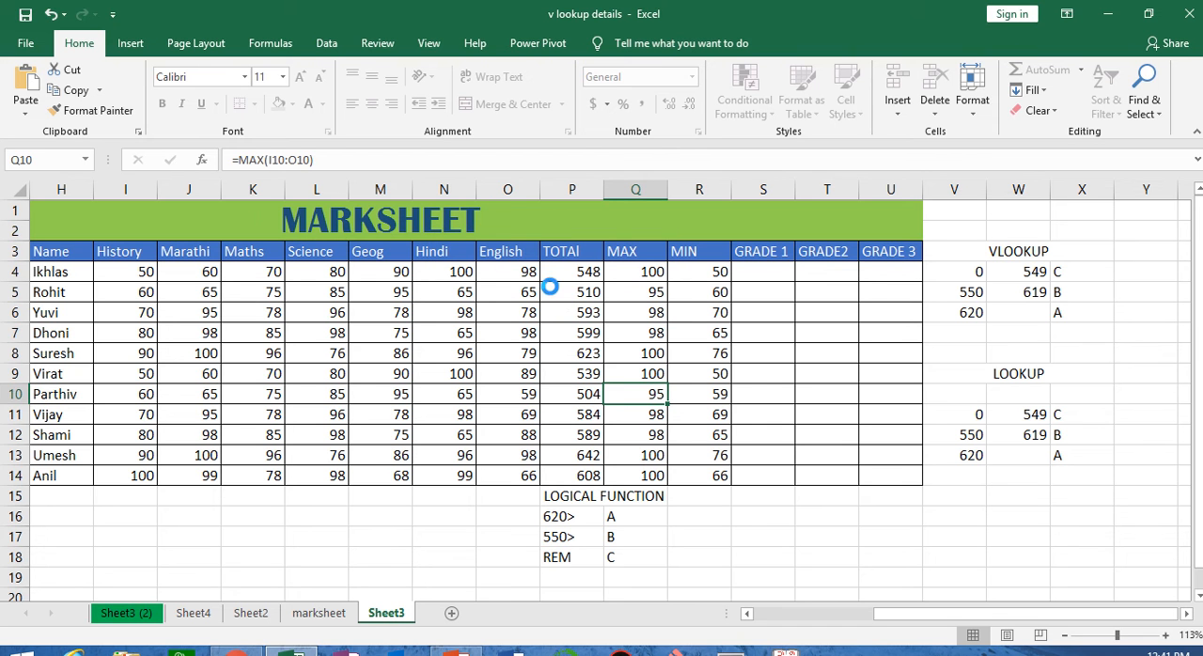
Test editing on Sheet3 by entering trial text in the empty cell R17 and erasing it
left_click(720, 529)
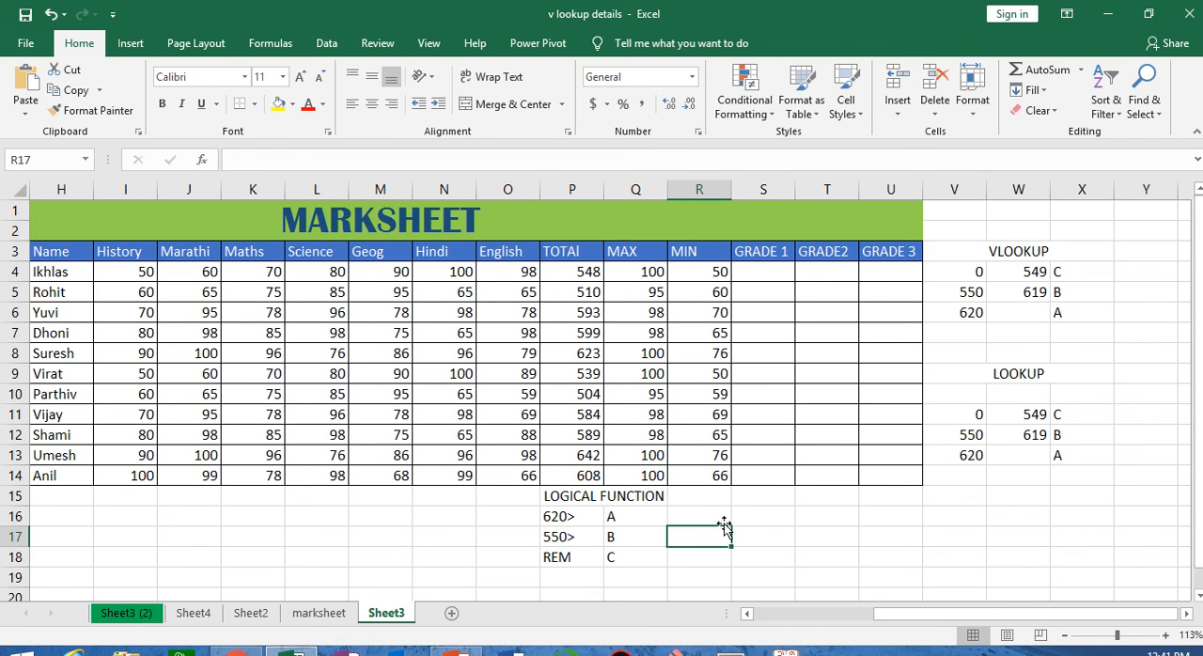
type("cx")
key("BackSpace")
key("BackSpace")
key("BackSpace")
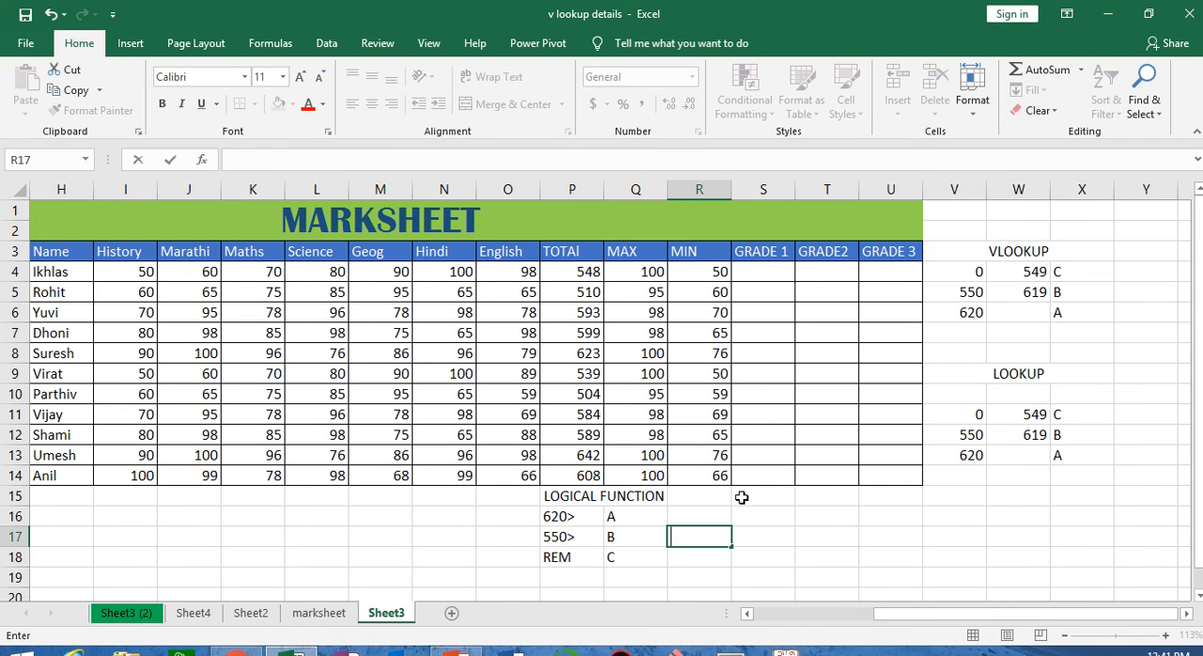
left_click(824, 501)
left_click(1006, 519)
left_click(863, 559)
left_click(829, 530)
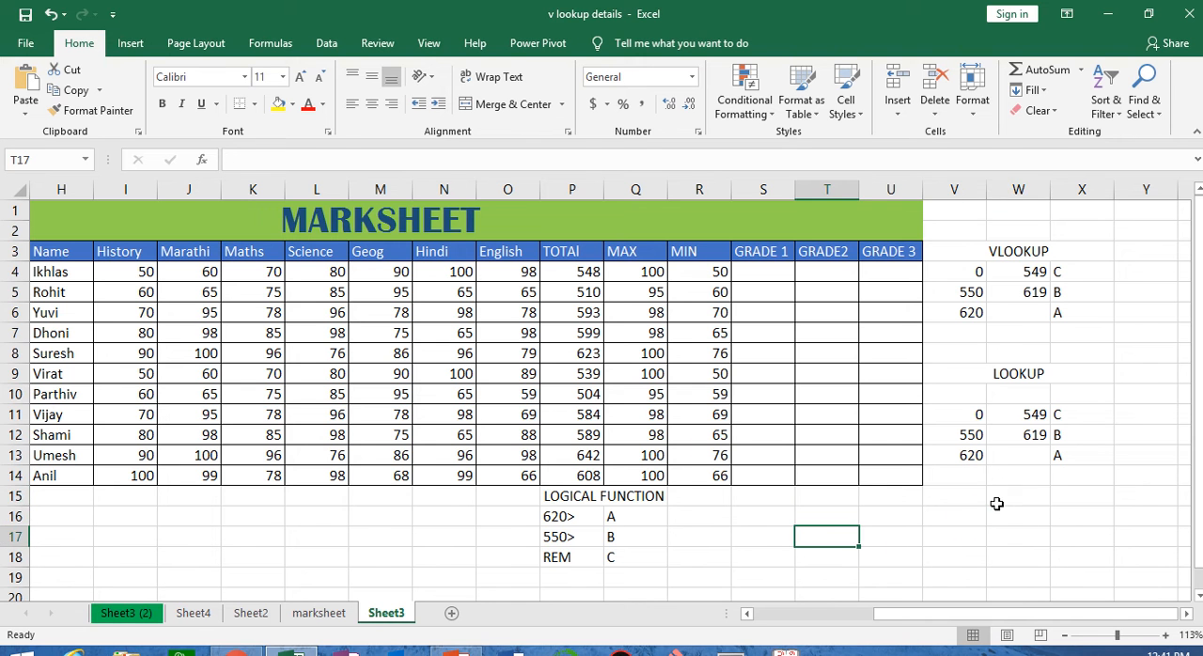
left_click(998, 501)
left_click(953, 560)
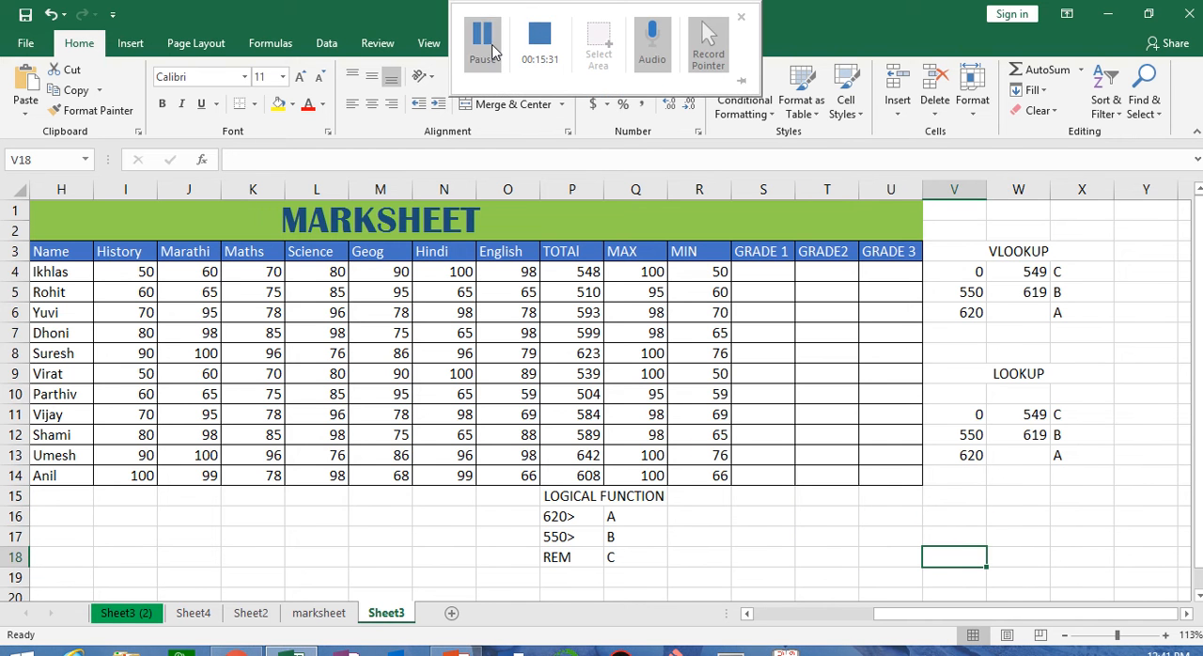
left_click(484, 36)
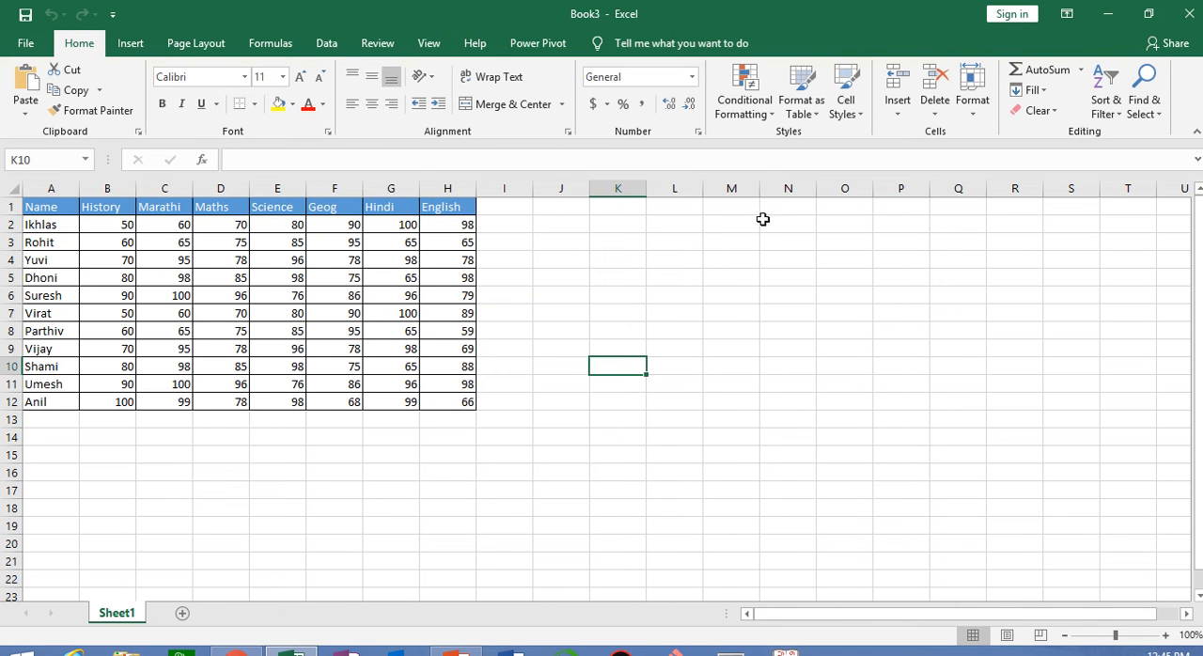
left_click(977, 105)
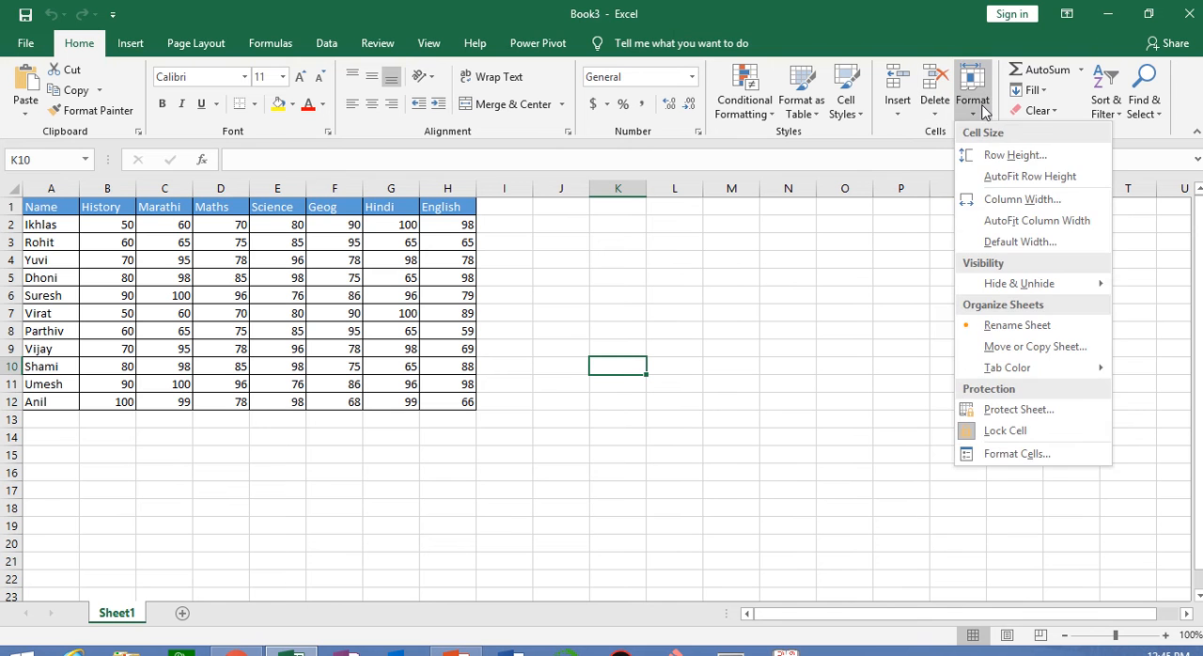
left_click(726, 492)
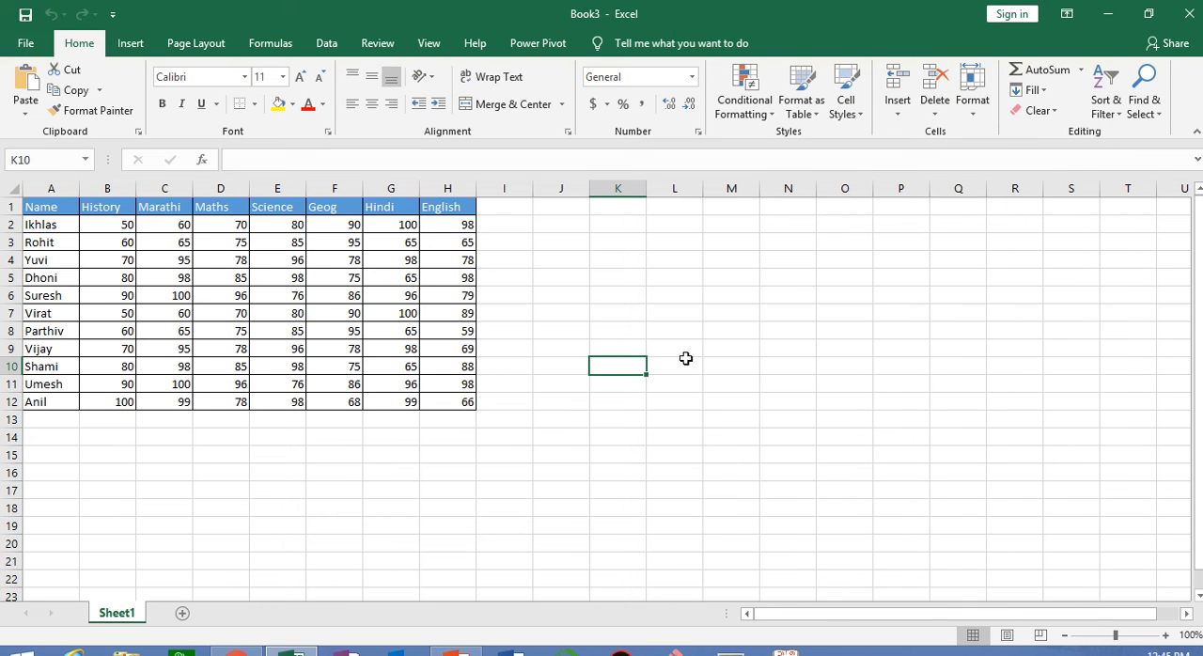
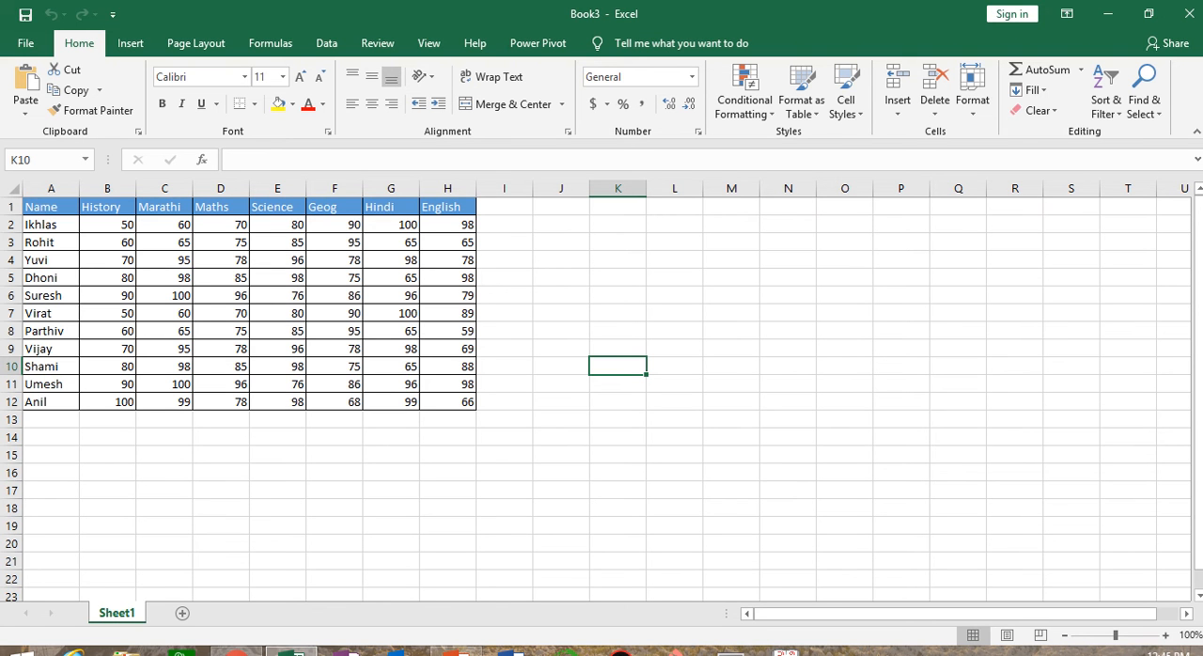
Encrypt the Book3 workbook so it requires a password to open, entering and confirming the workbook password
left_click(29, 44)
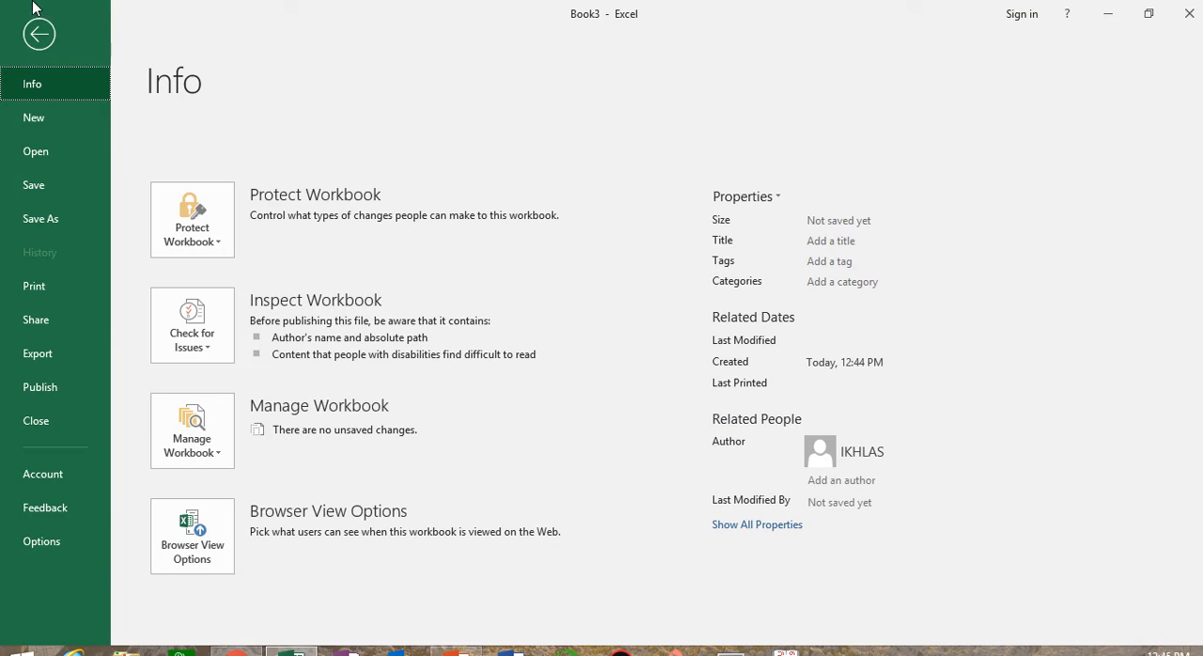
left_click(213, 242)
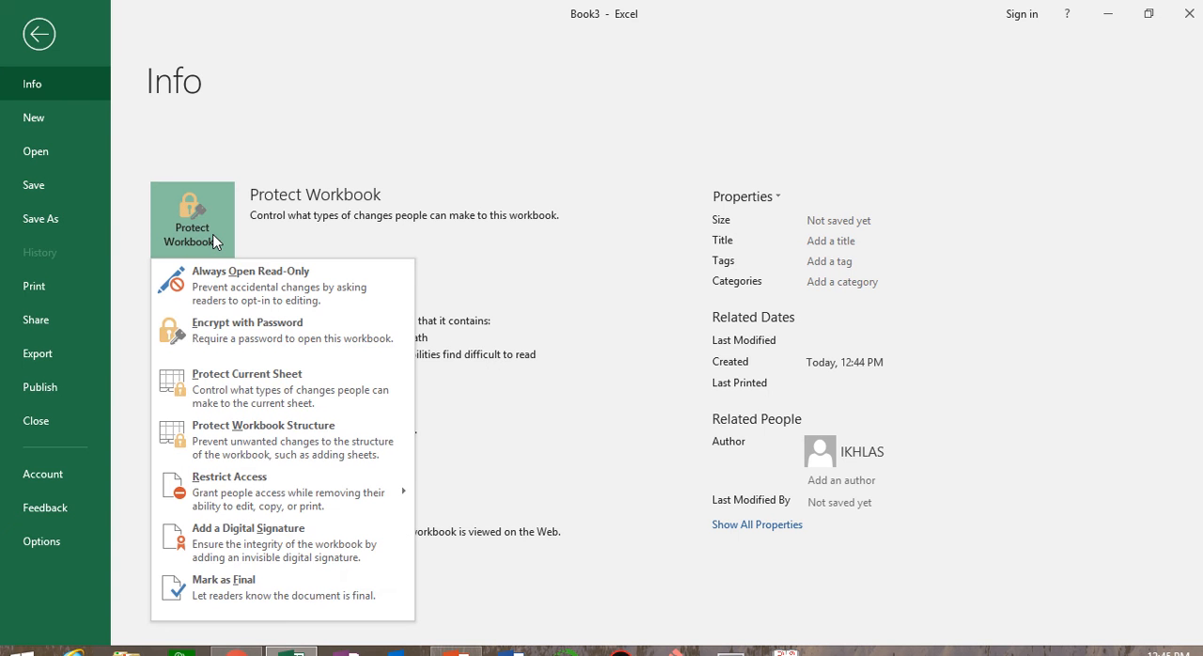
left_click(279, 344)
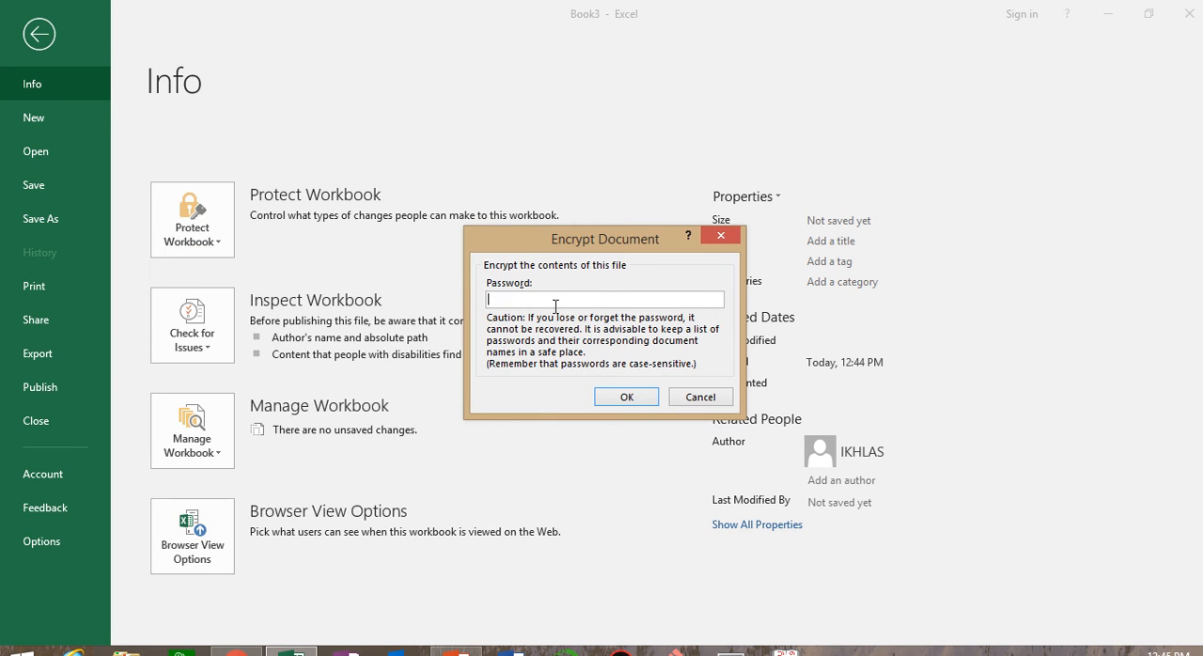
type("123")
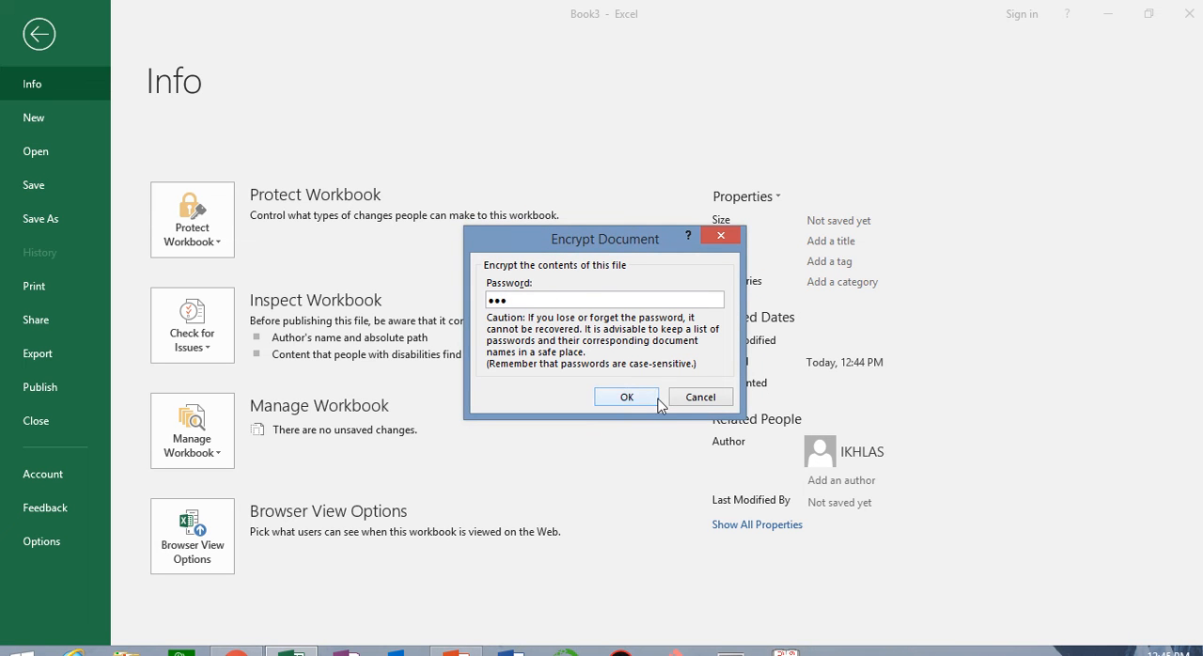
left_click(627, 396)
mouse_move(523, 45)
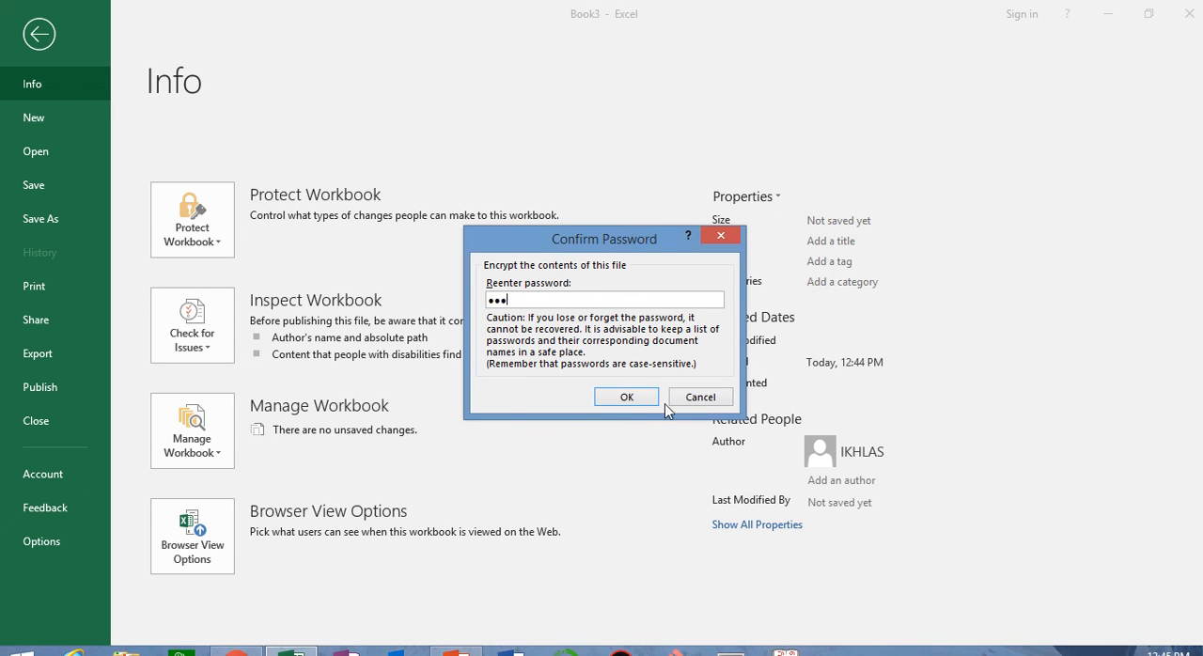
left_click(627, 398)
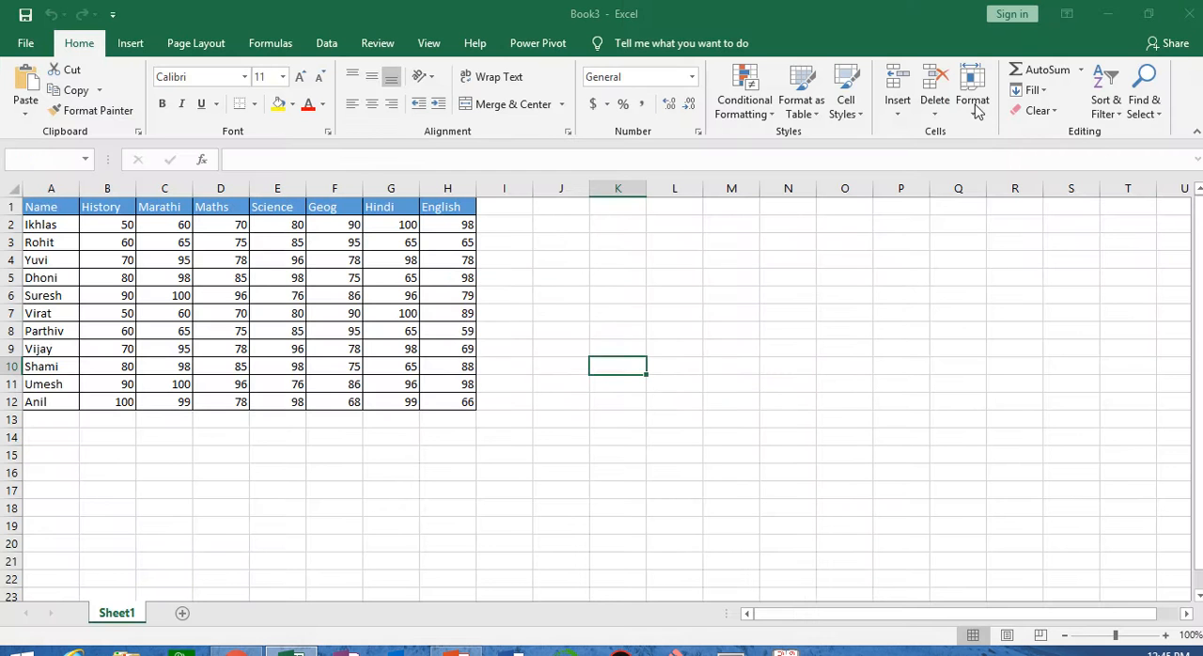
Close the workbook, saving it to the Desktop as "password excel note"
key("alt+F4")
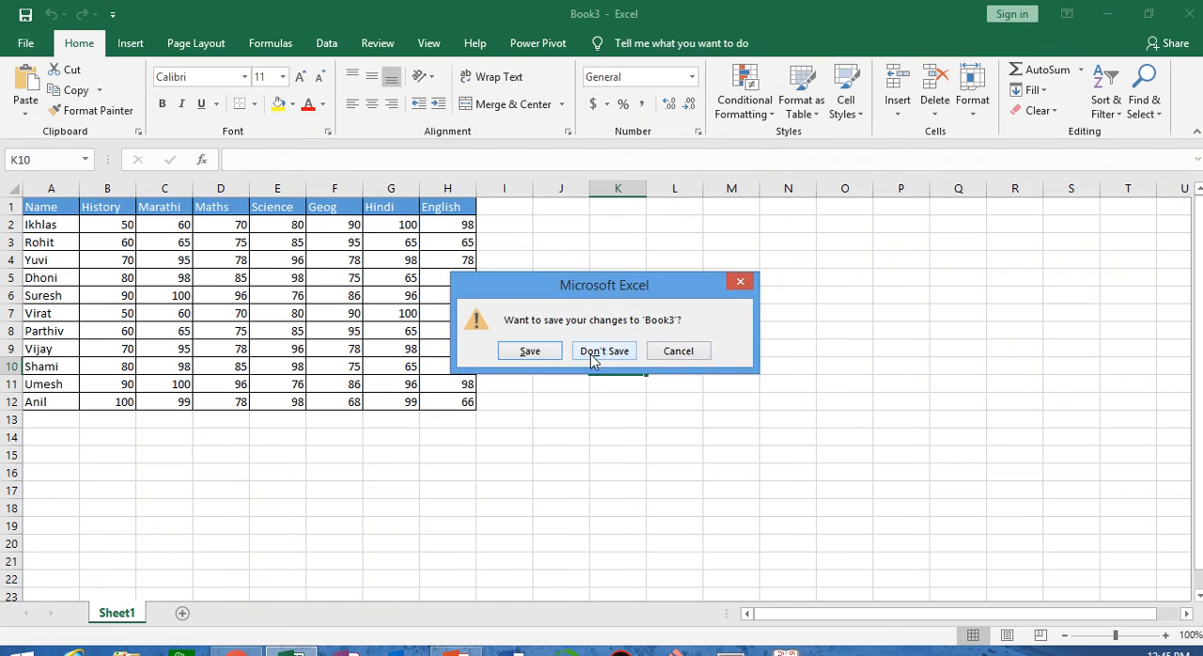
left_click(529, 351)
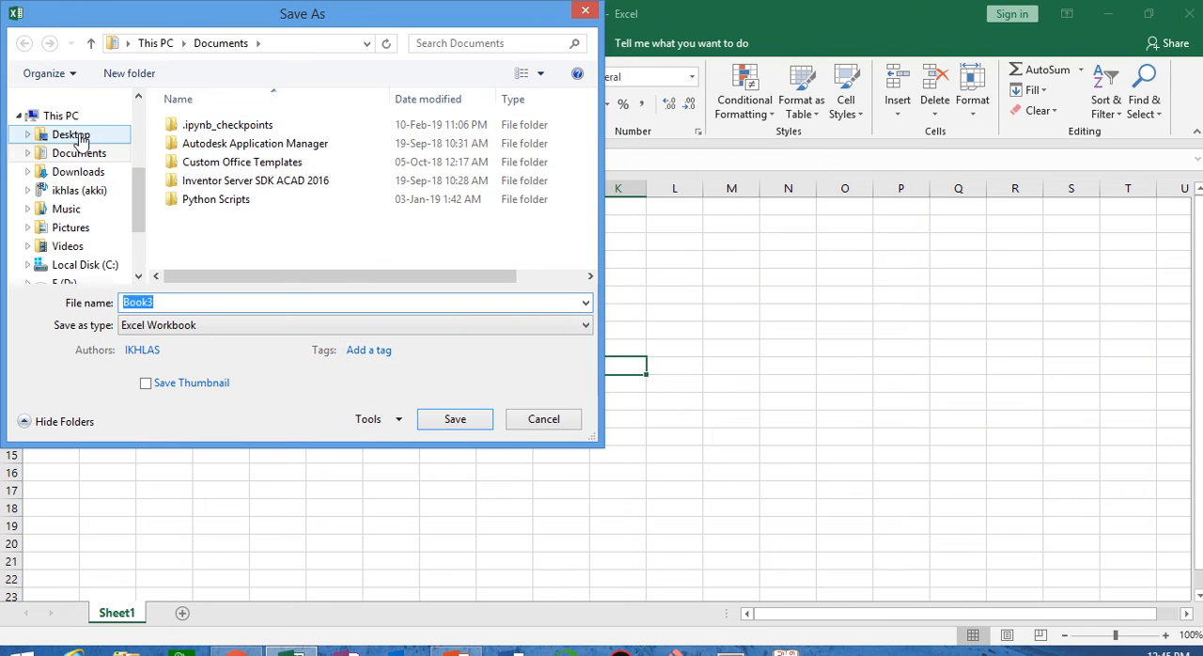
left_click(72, 135)
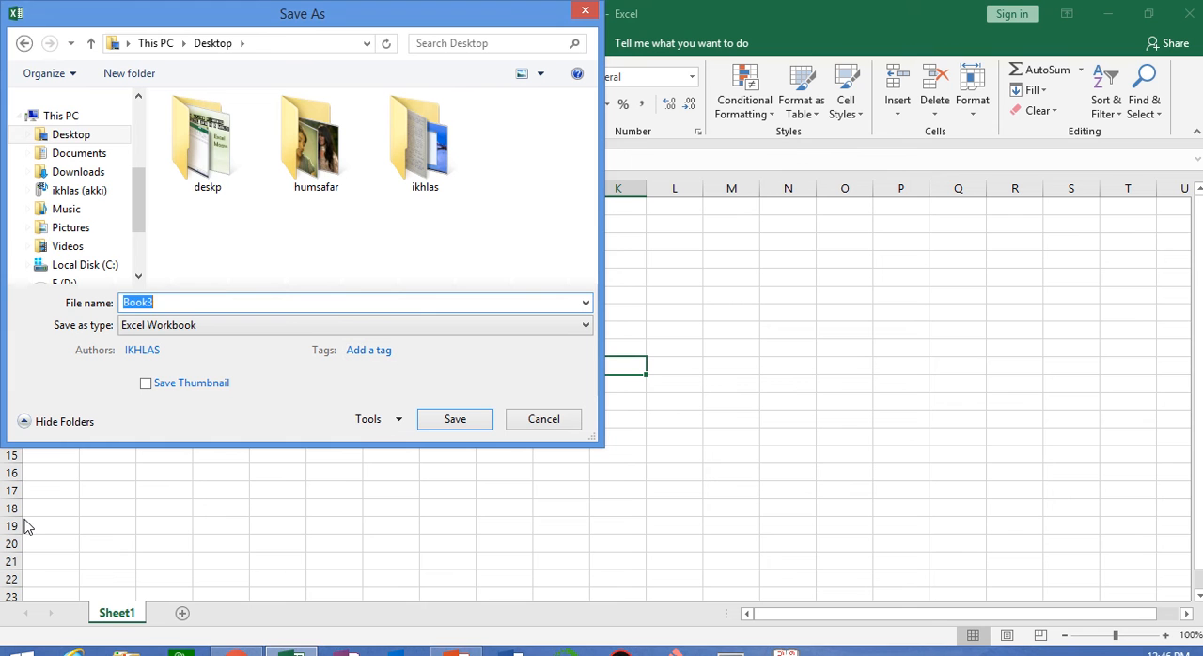
type("password excel note")
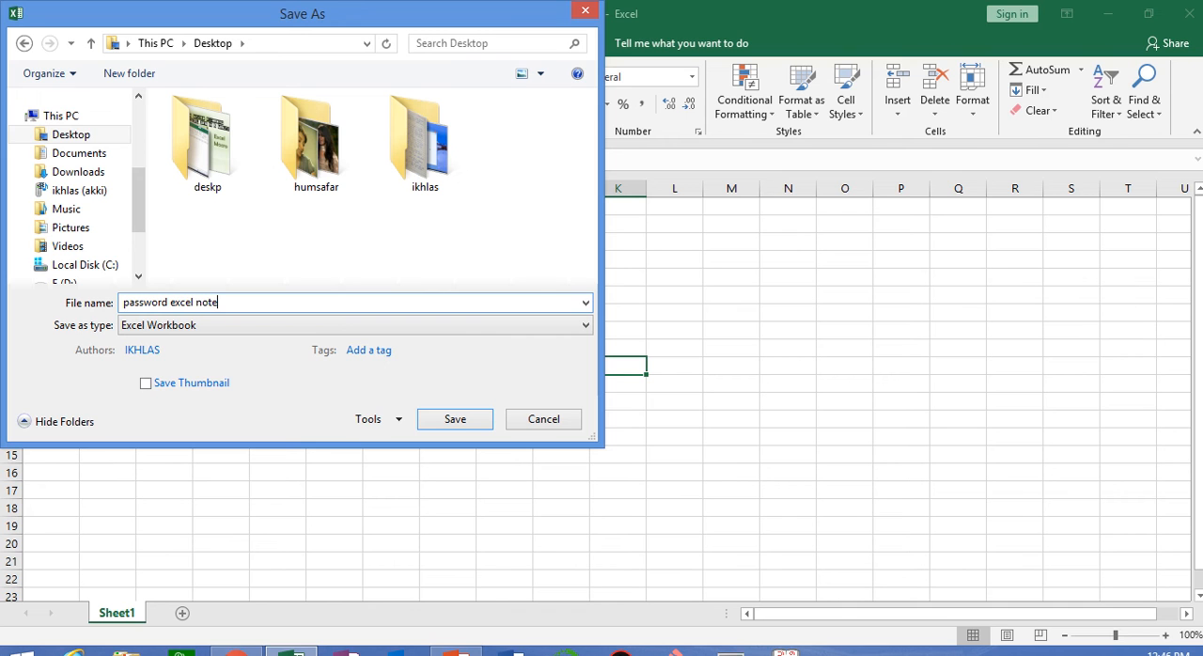
key("Return")
left_click(1189, 13)
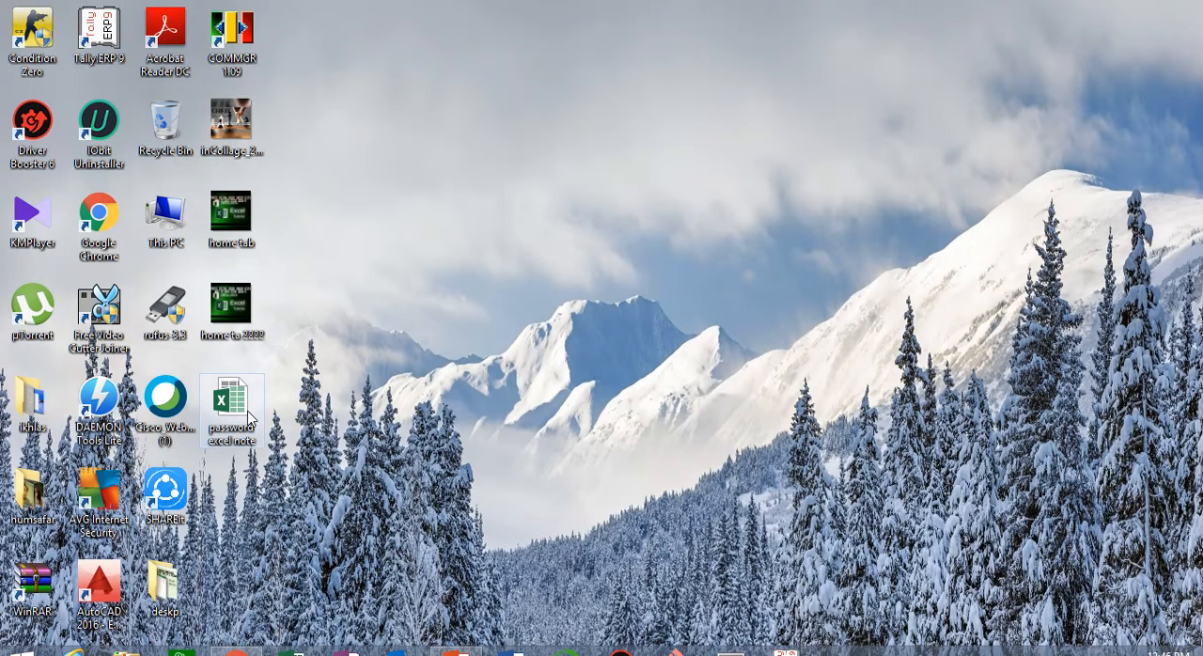
Reopen the "password excel note" workbook from the desktop by entering its workbook password
double_click(240, 422)
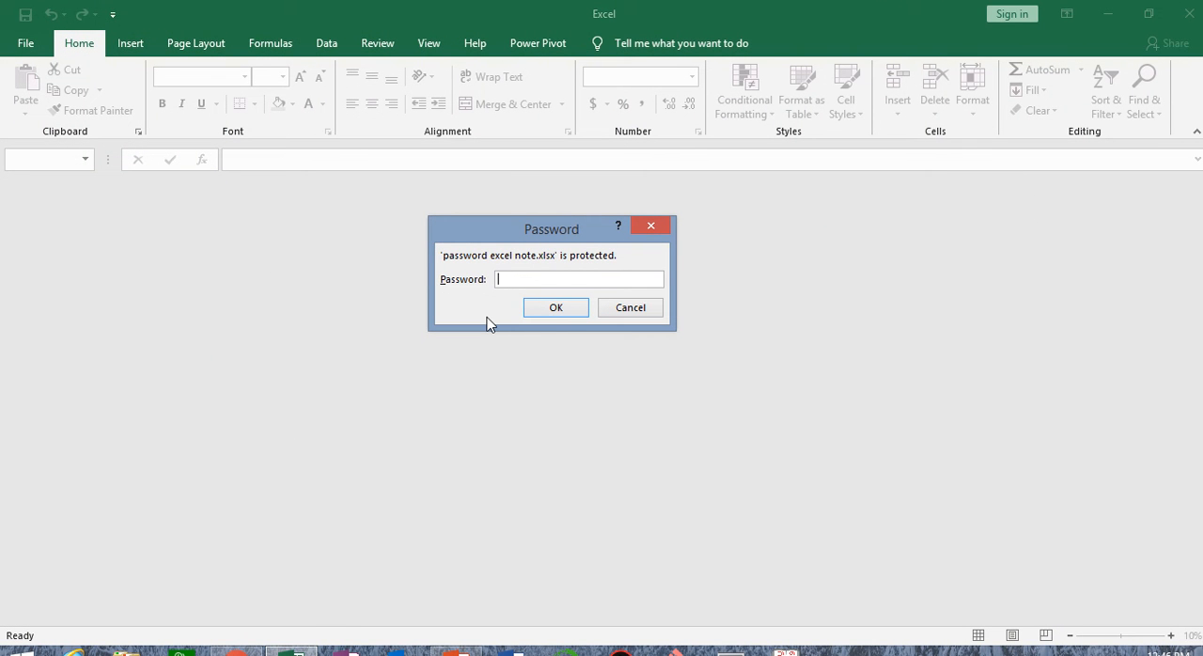
type("123")
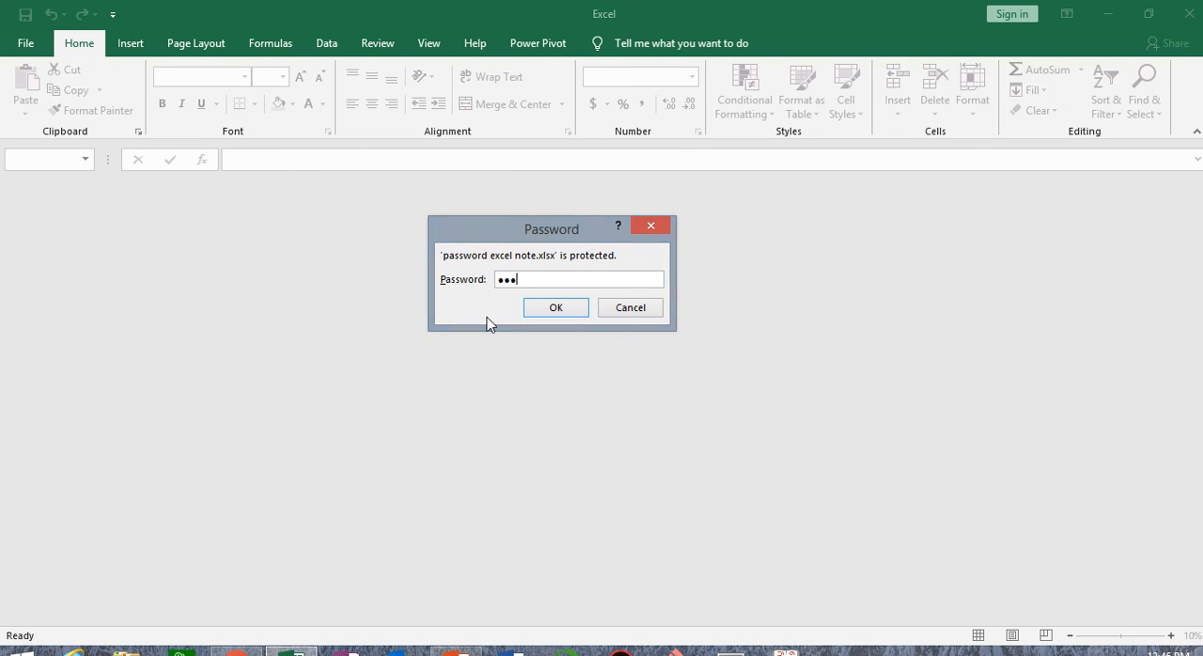
left_click(554, 307)
left_click(694, 441)
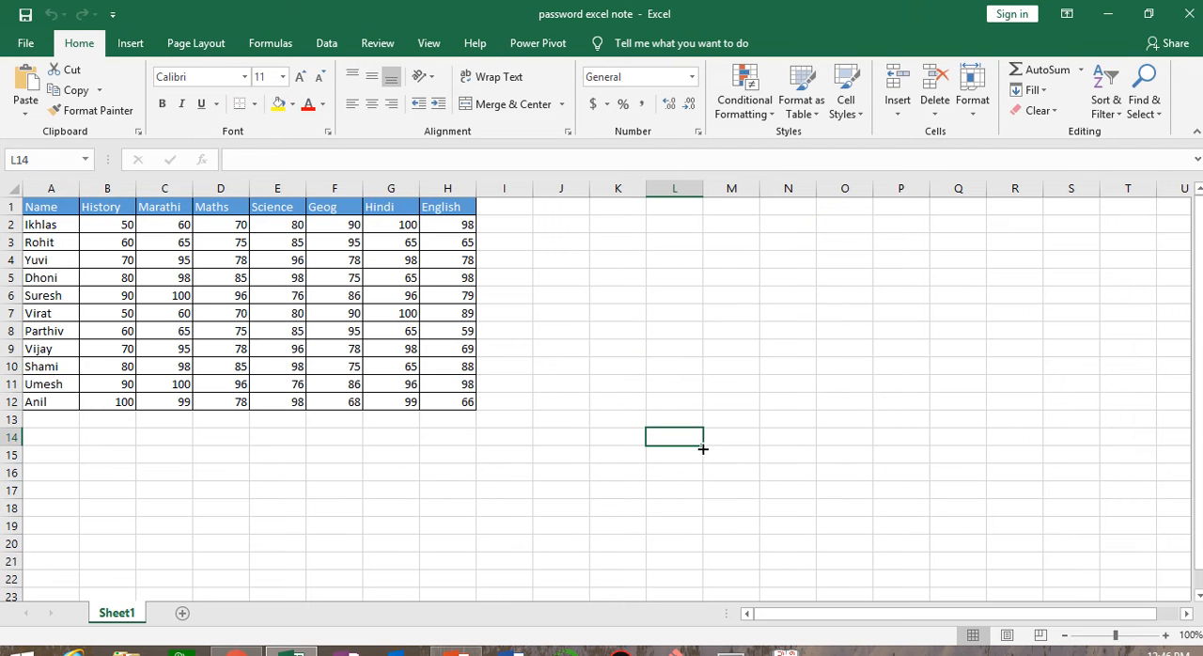
Remove the workbook encryption by clearing the stored password and accepting the empty field
left_click(25, 44)
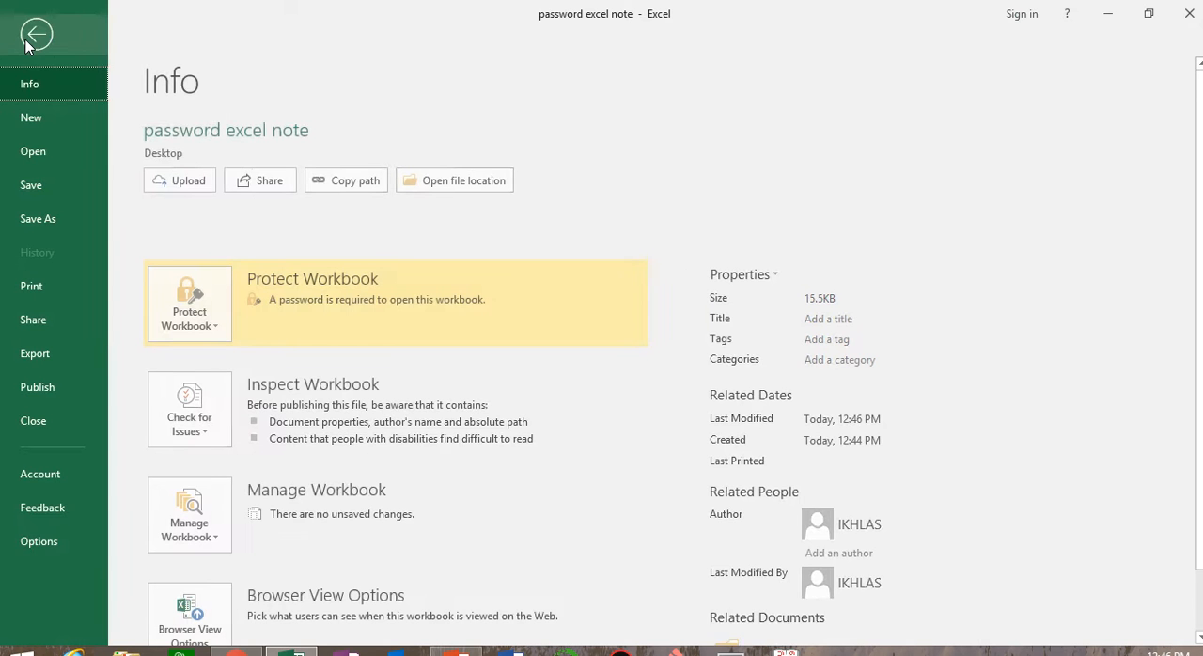
left_click(193, 310)
left_click(234, 414)
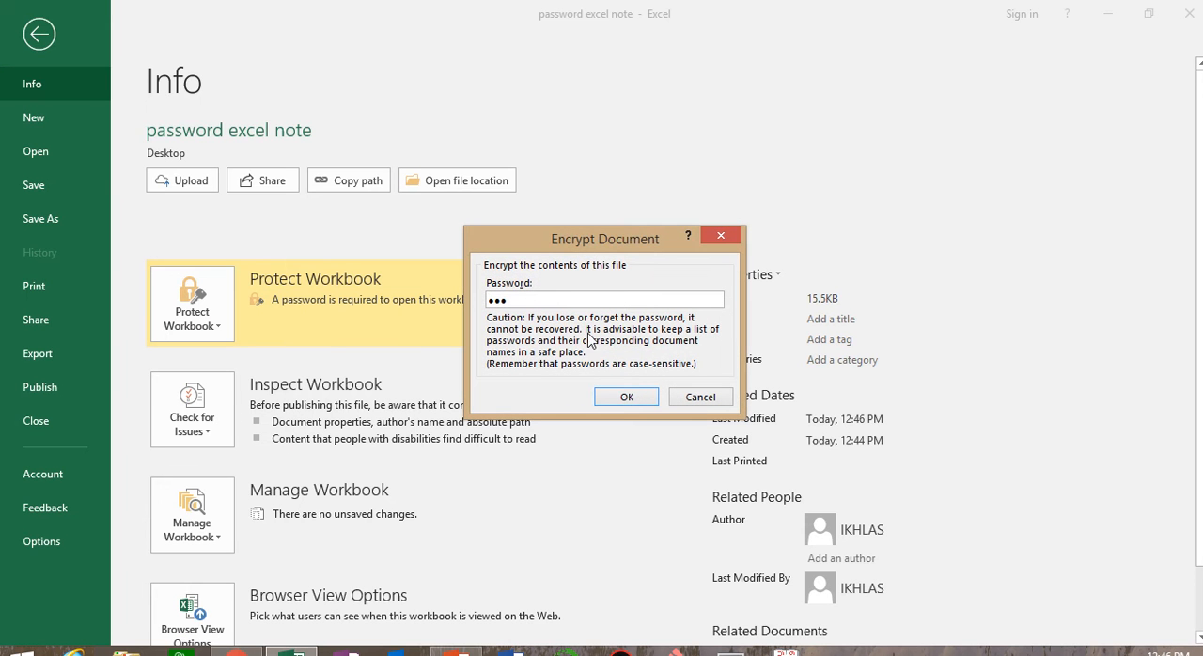
left_click(565, 299)
key("BackSpace")
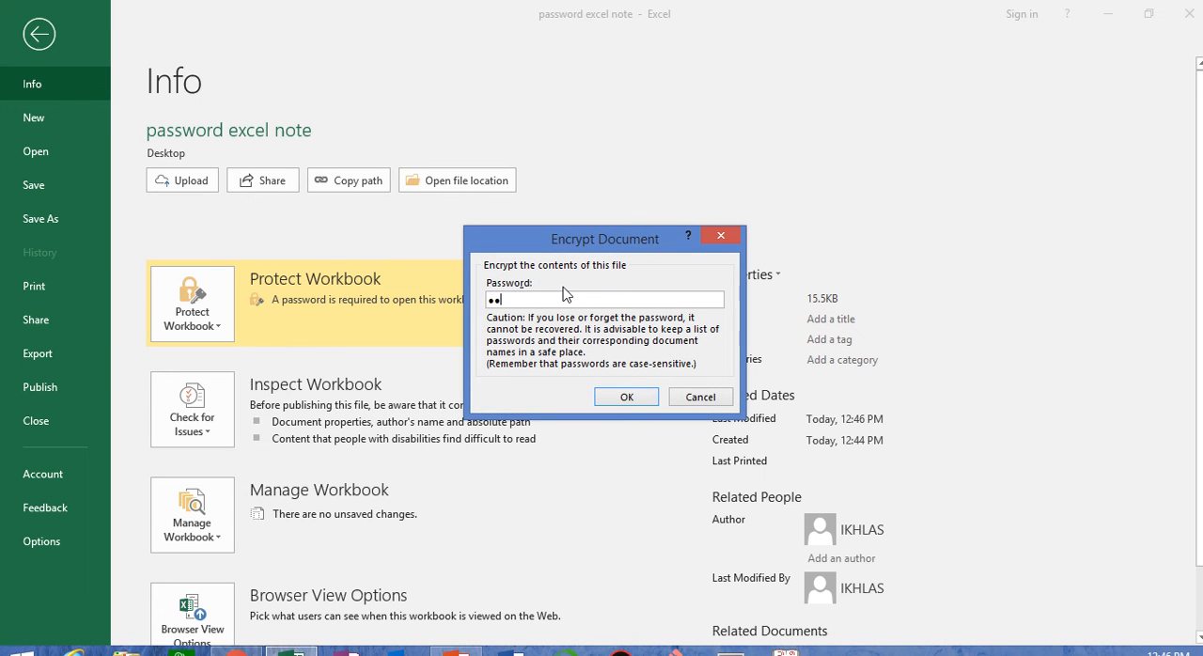
left_click(623, 396)
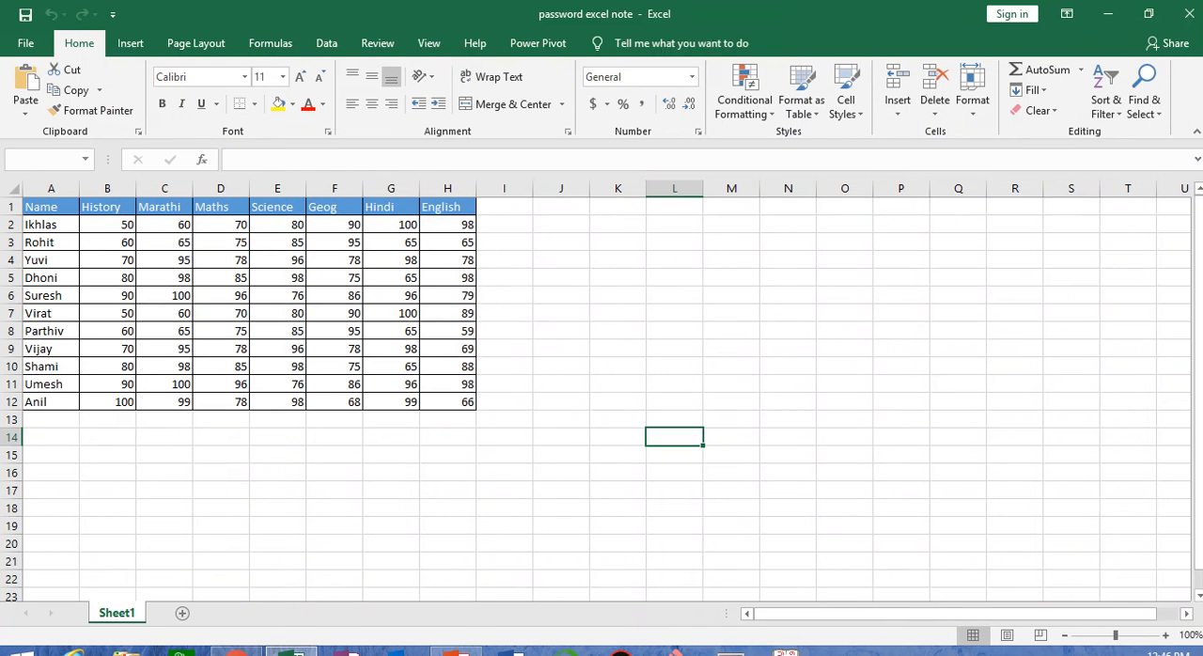
Close the workbook with its changes saved and reopen "password excel note" from the desktop
left_click(1189, 14)
left_click(529, 354)
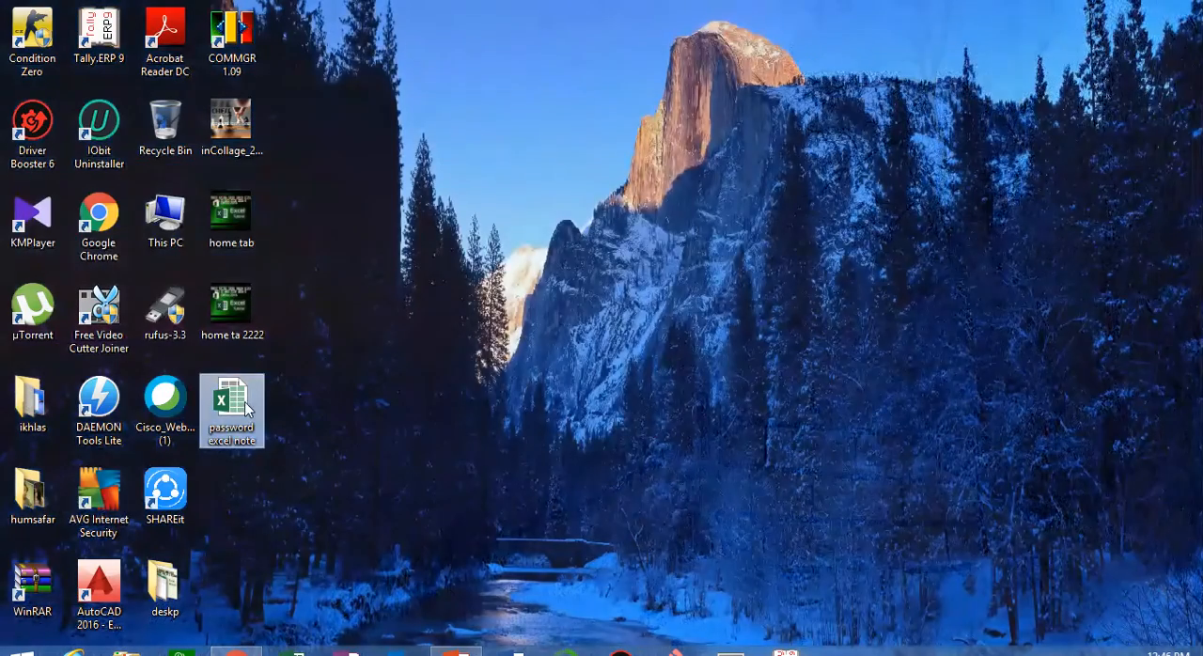
double_click(247, 406)
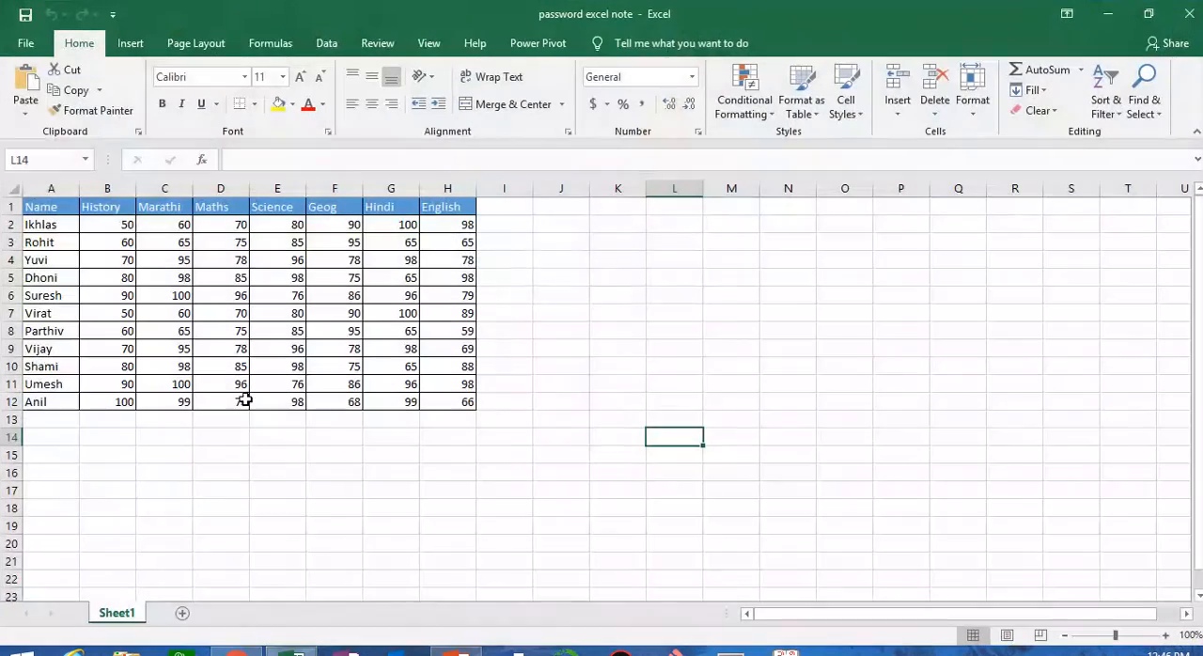
left_click(658, 345)
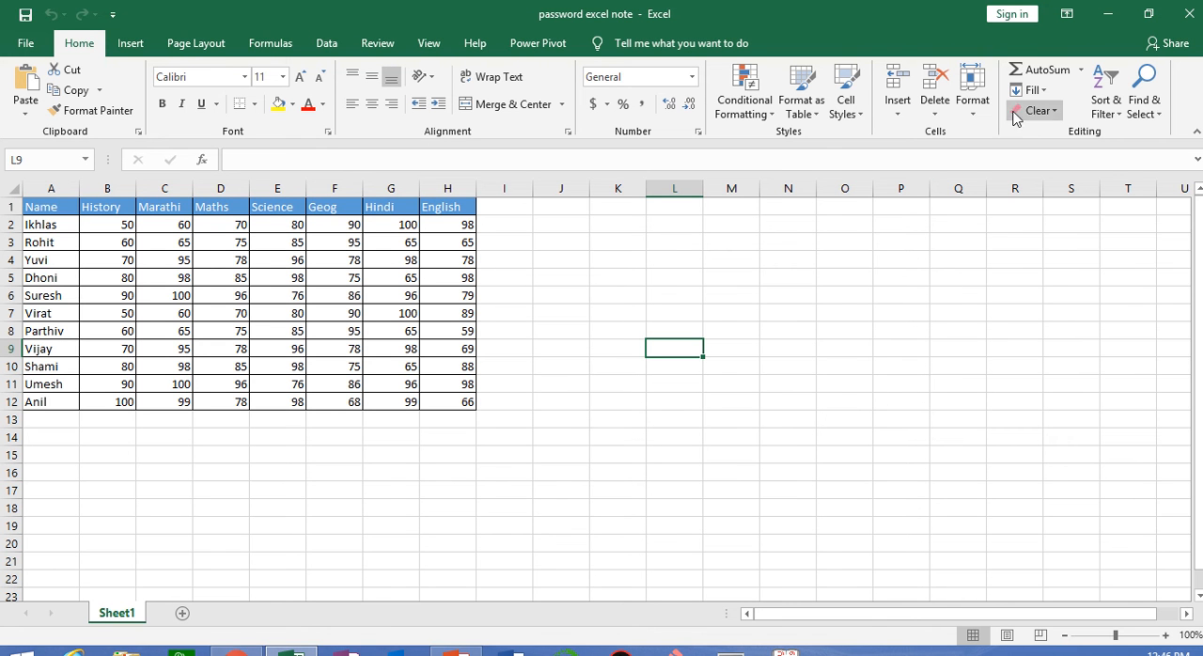
Protect Sheet1 with a sheet password, entering and confirming the password and keeping the default permissions
left_click(978, 103)
left_click(1020, 410)
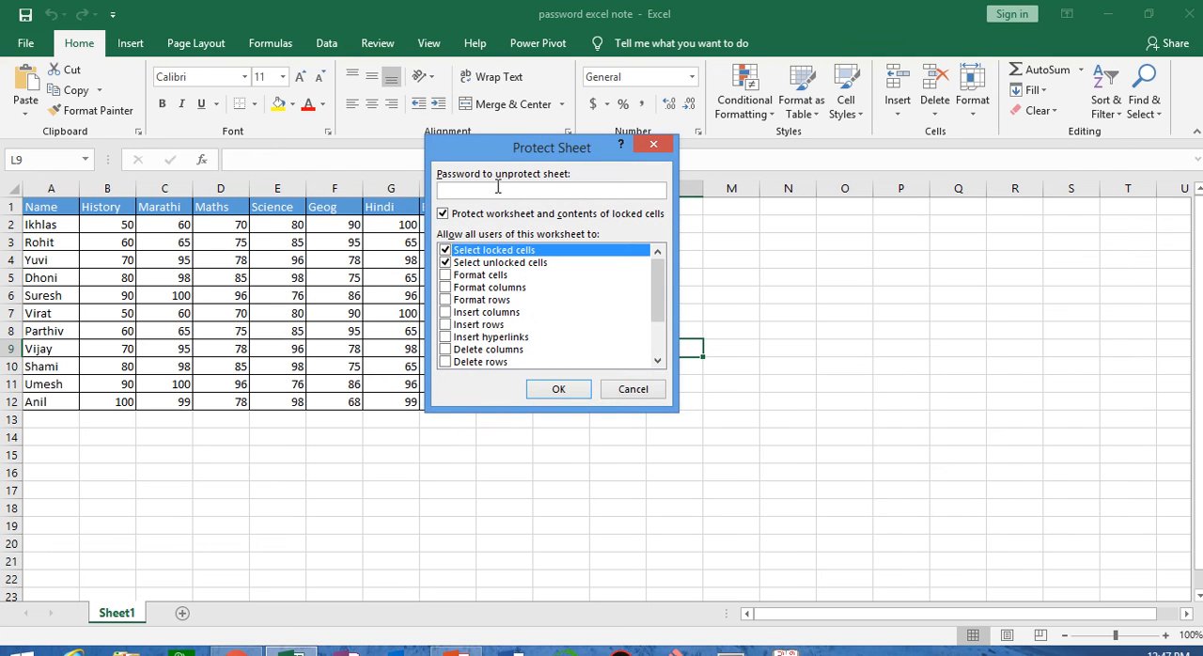
type("123")
left_click(558, 389)
type("123")
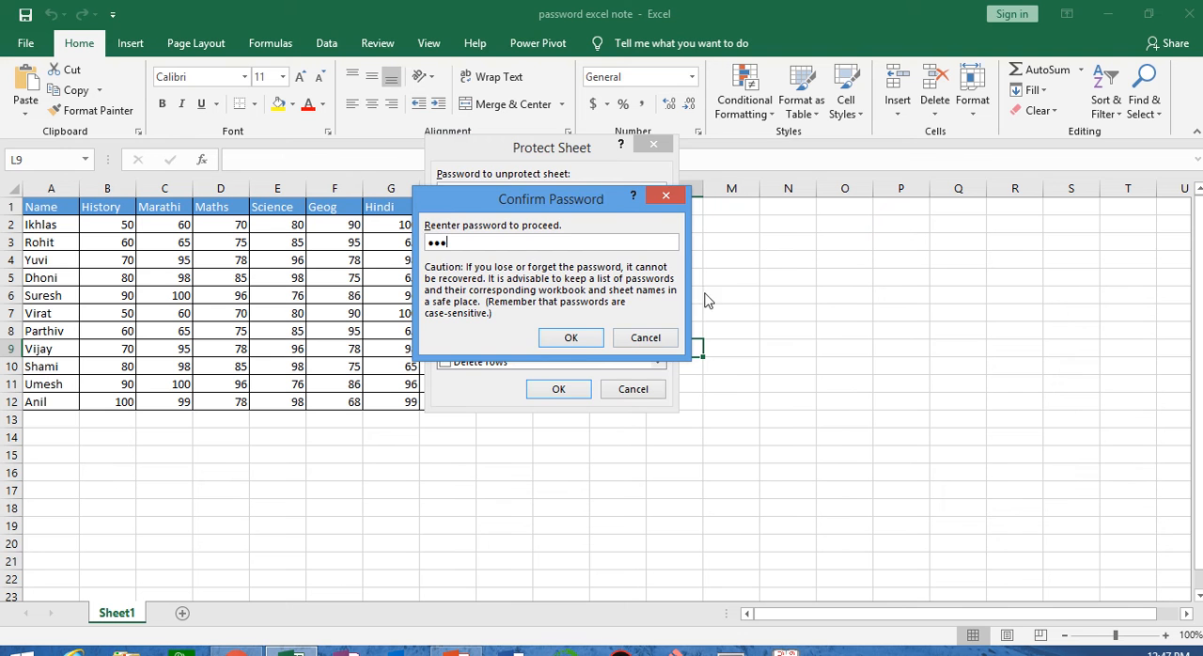
left_click(582, 341)
Test the protection of Sheet1 by trying to edit cells P12 and R8 and selecting the marks table A1:H12
left_click(894, 398)
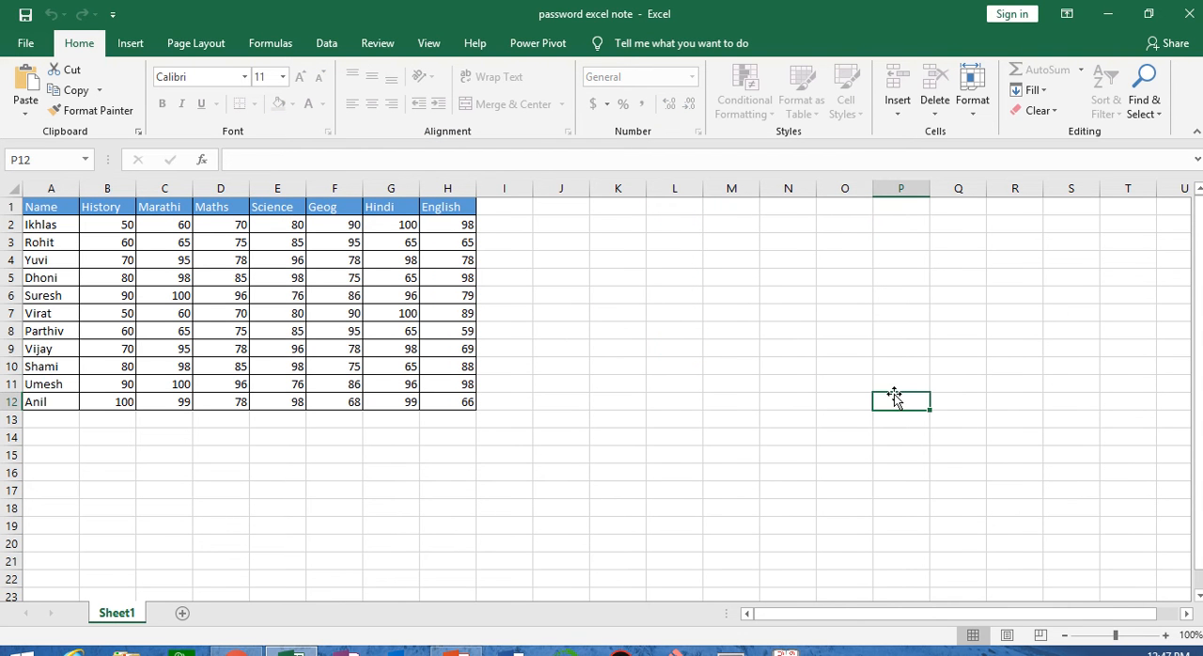
double_click(894, 398)
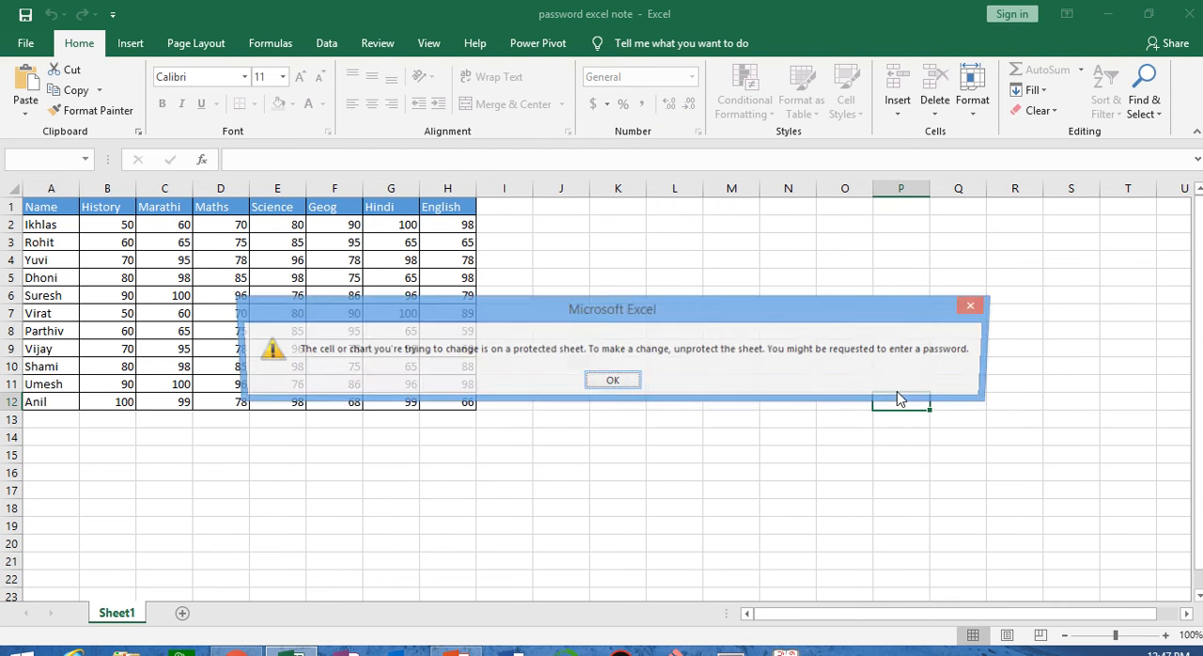
left_click(609, 381)
left_click(1002, 329)
double_click(1002, 329)
left_click(609, 381)
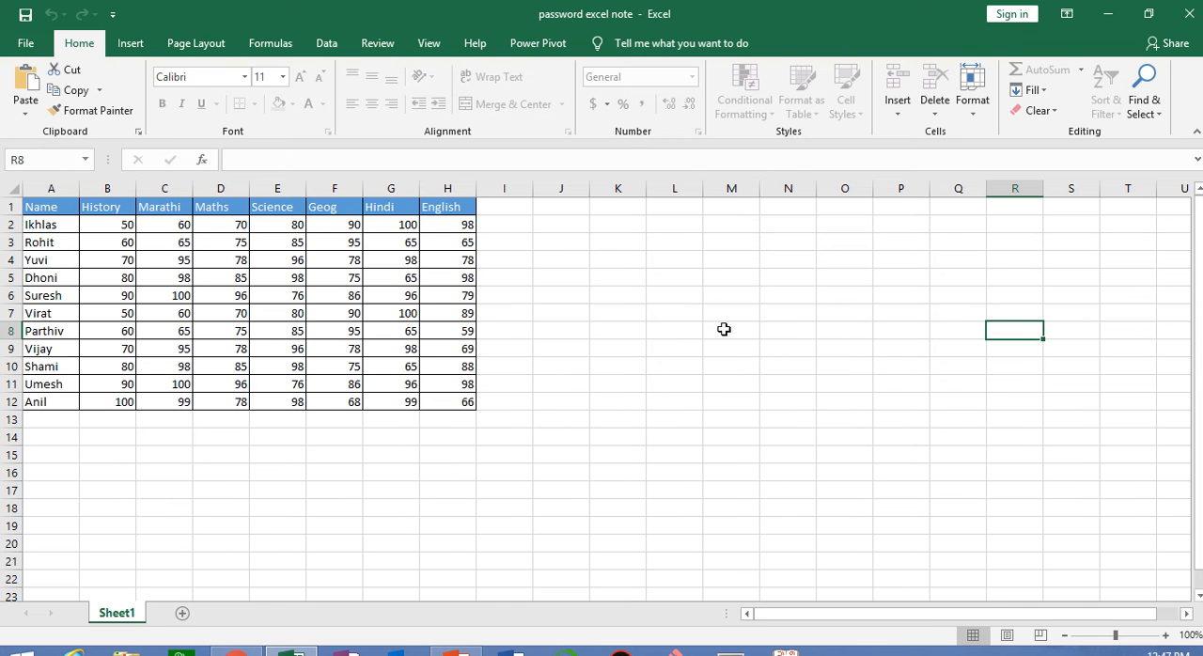
left_click_drag(44, 208, 442, 398)
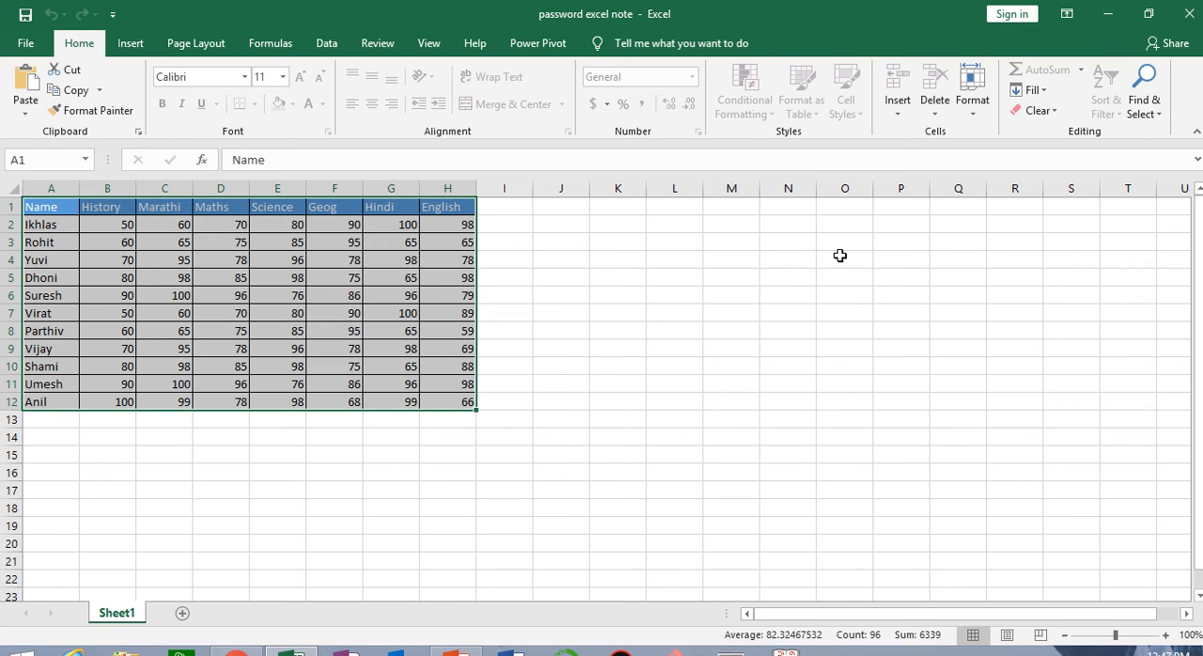
left_click(891, 366)
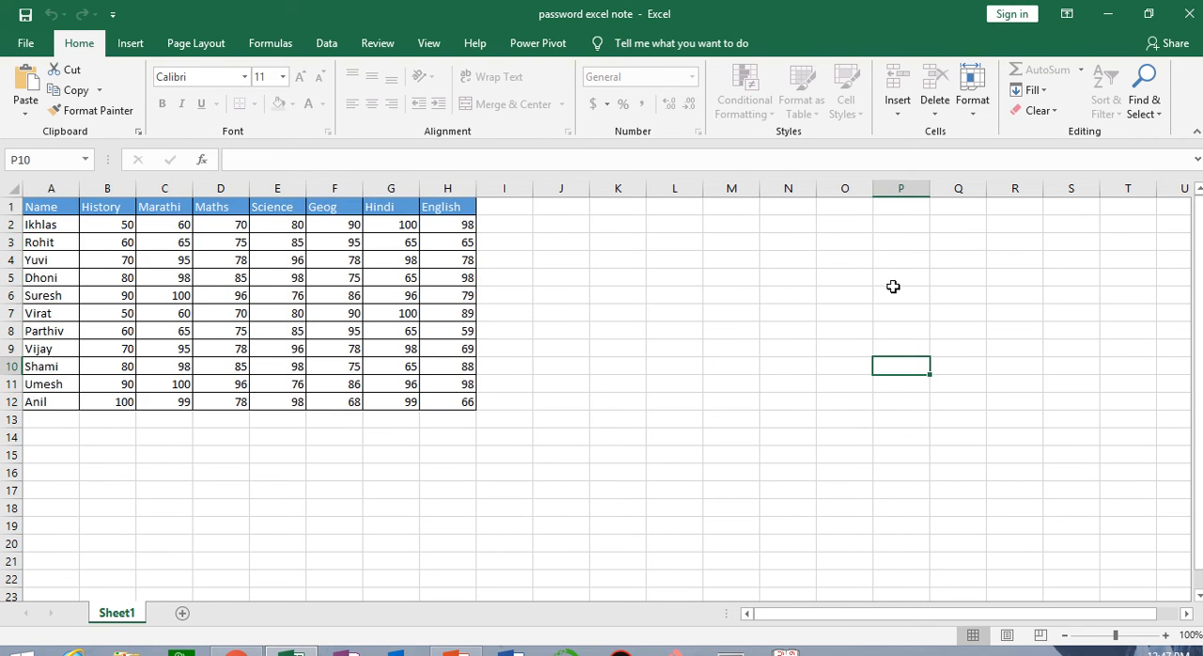
Remove the protection from Sheet1 by entering the sheet password
left_click(897, 105)
left_click(962, 213)
left_click(972, 99)
left_click(1027, 413)
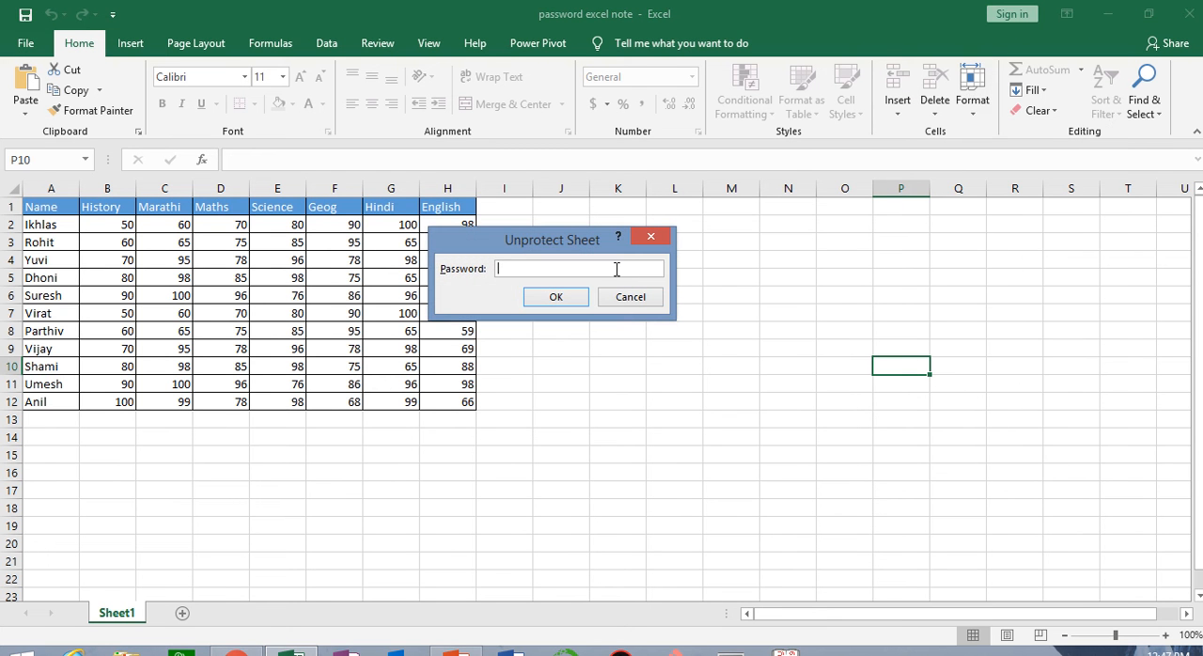
type("123")
left_click(551, 297)
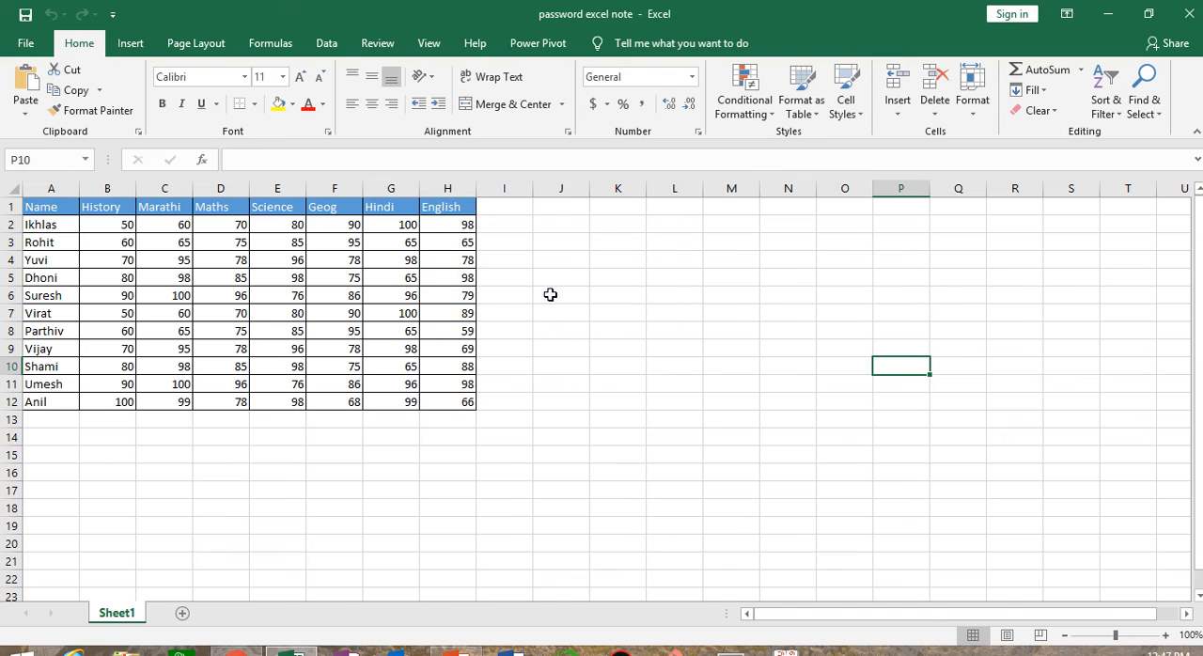
left_click(660, 424)
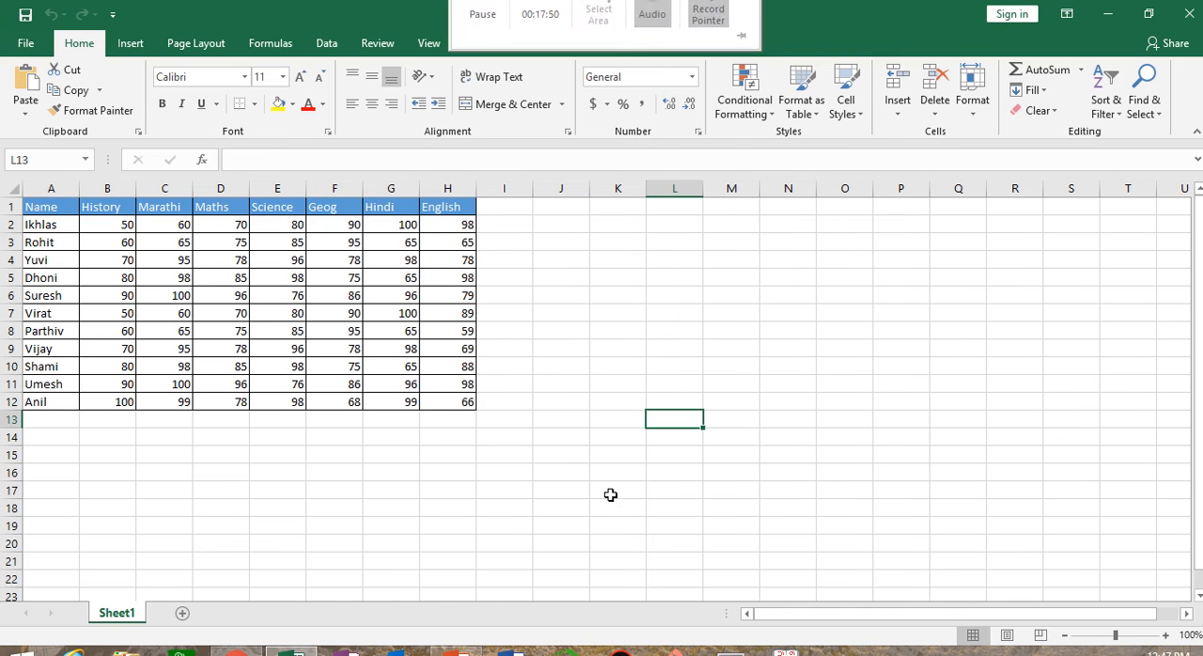
Unlock every cell of Sheet1 by turning off the Locked protection attribute for the whole sheet
left_click(753, 312)
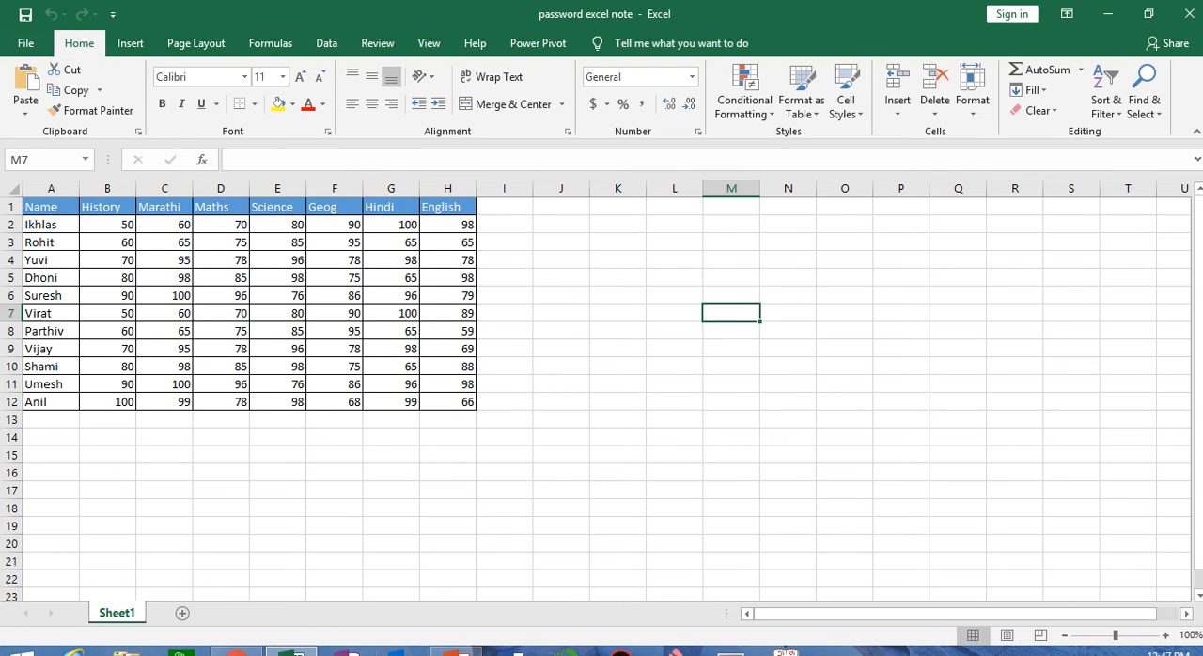
key("ctrl+a")
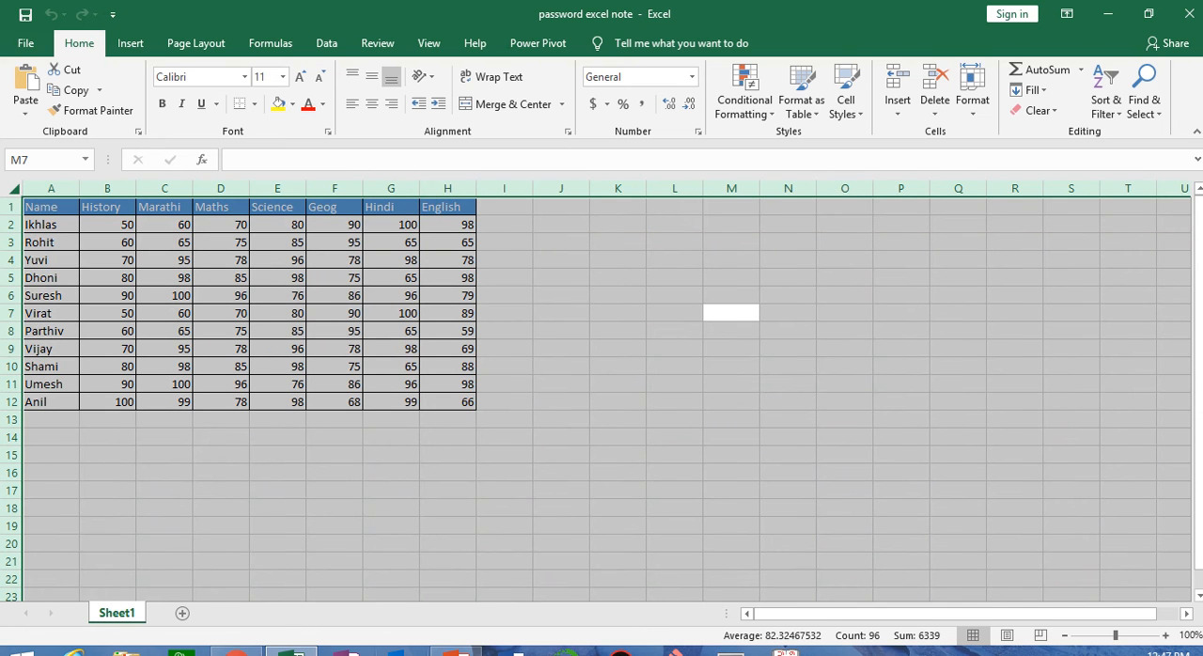
right_click(622, 231)
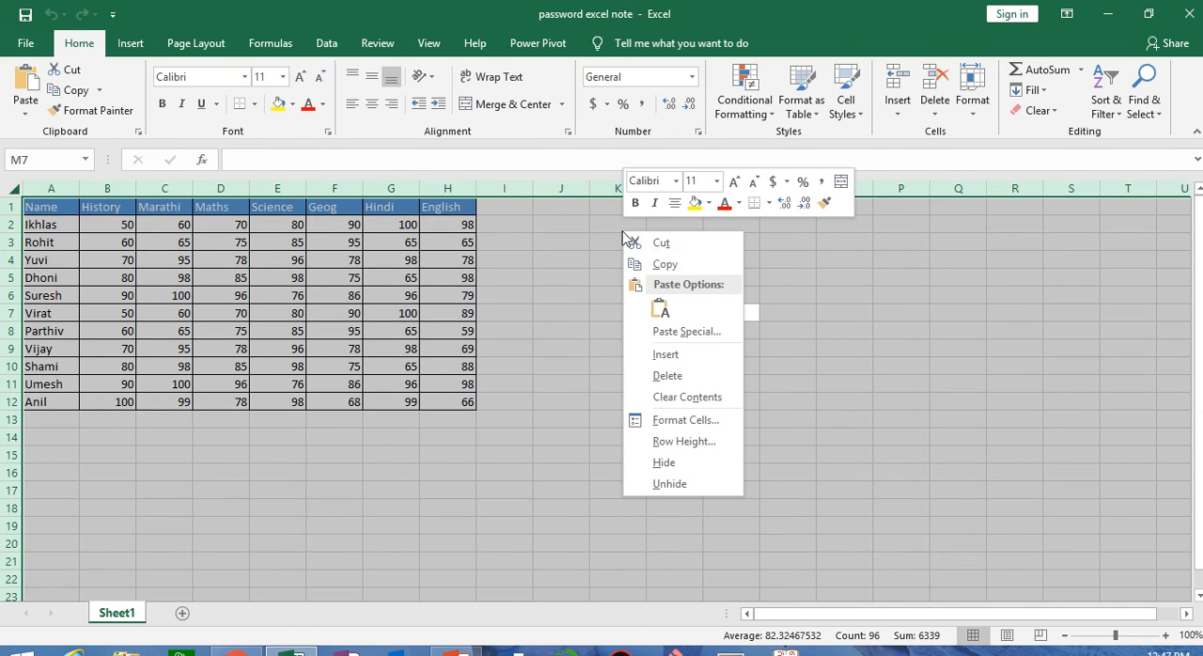
left_click(706, 420)
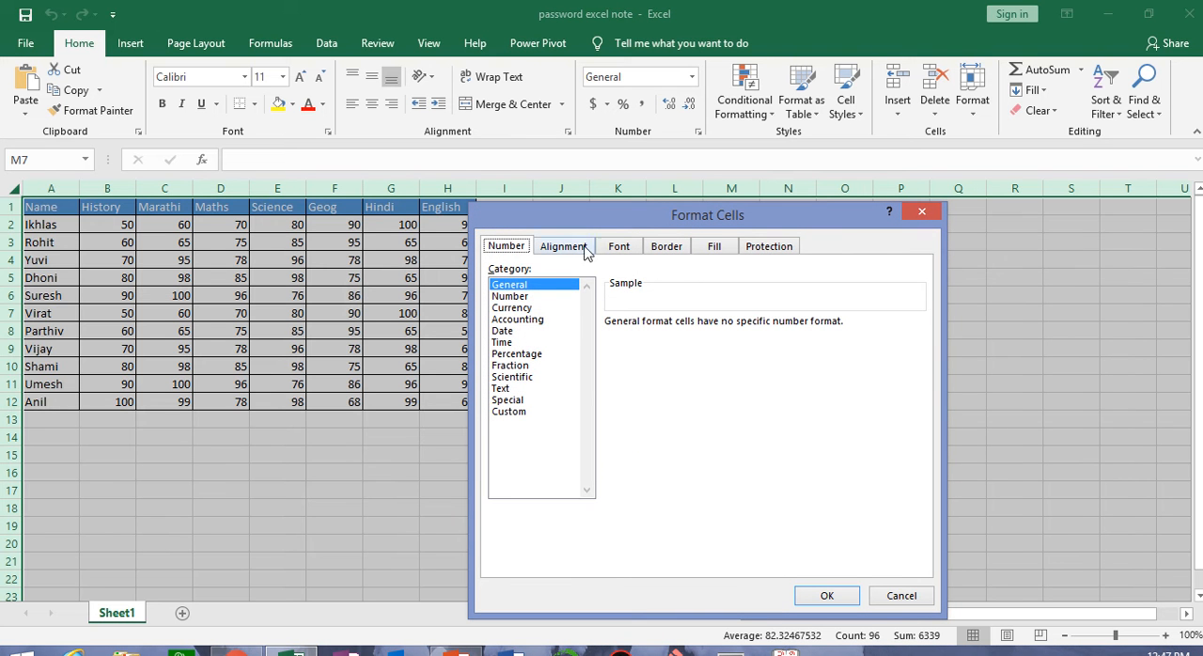
left_click(752, 250)
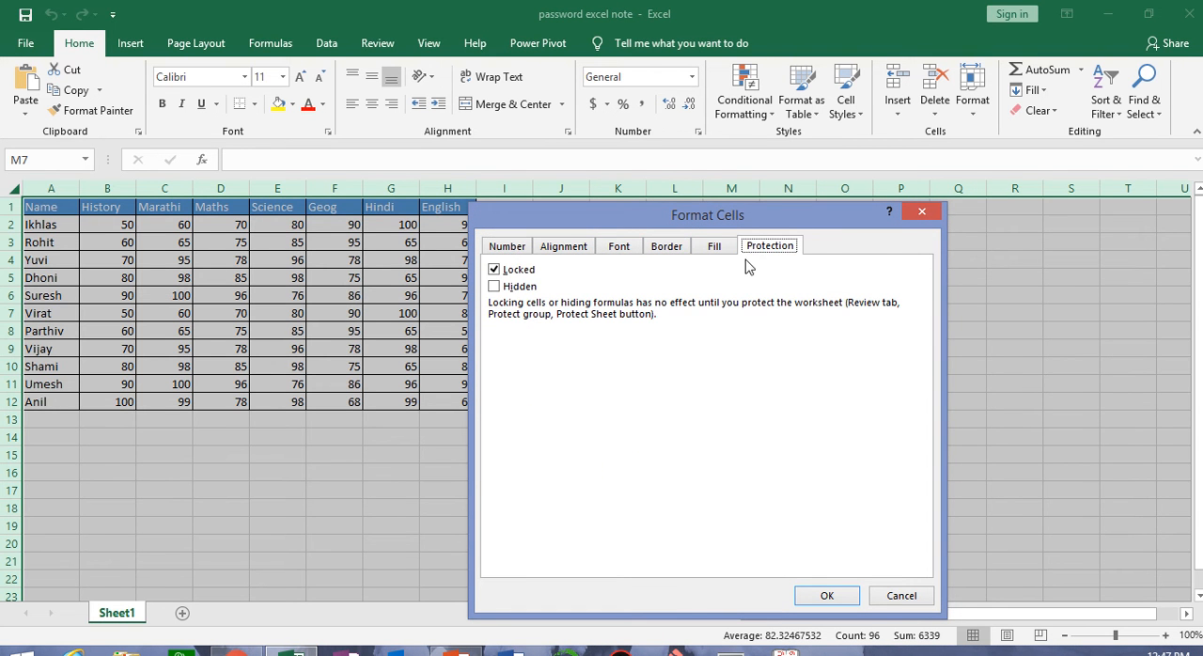
left_click(500, 274)
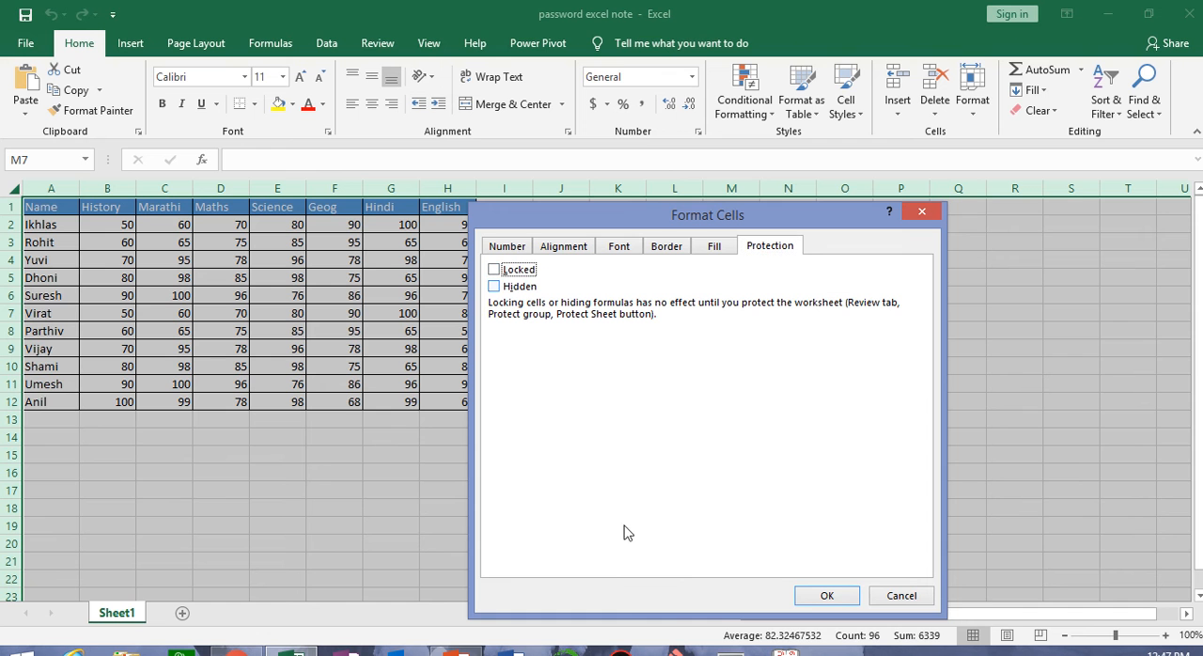
left_click(806, 597)
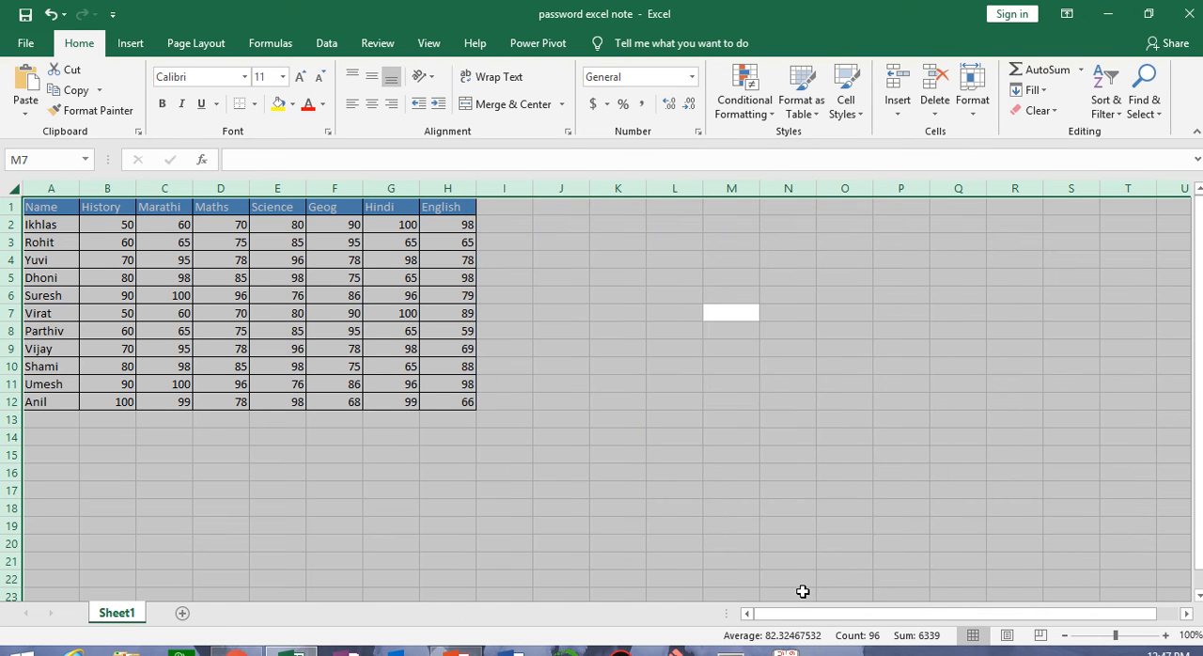
left_click(662, 434)
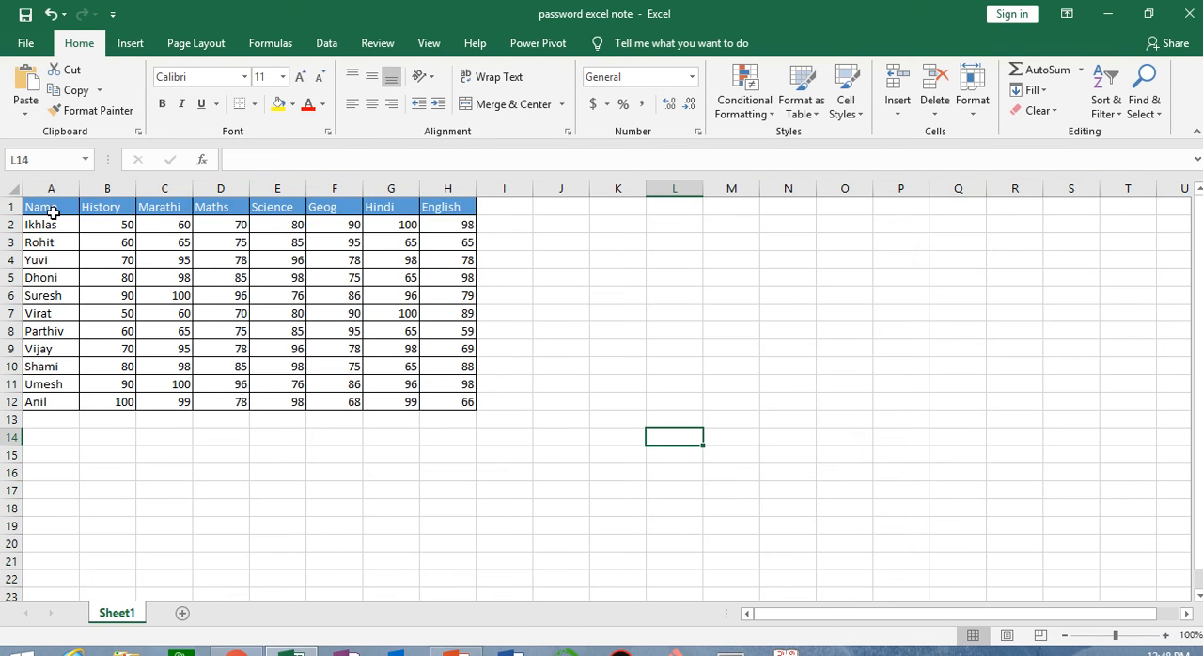
Set only the cells of the marks table A1:H12 to Locked in their protection format
left_click_drag(52, 212, 445, 393)
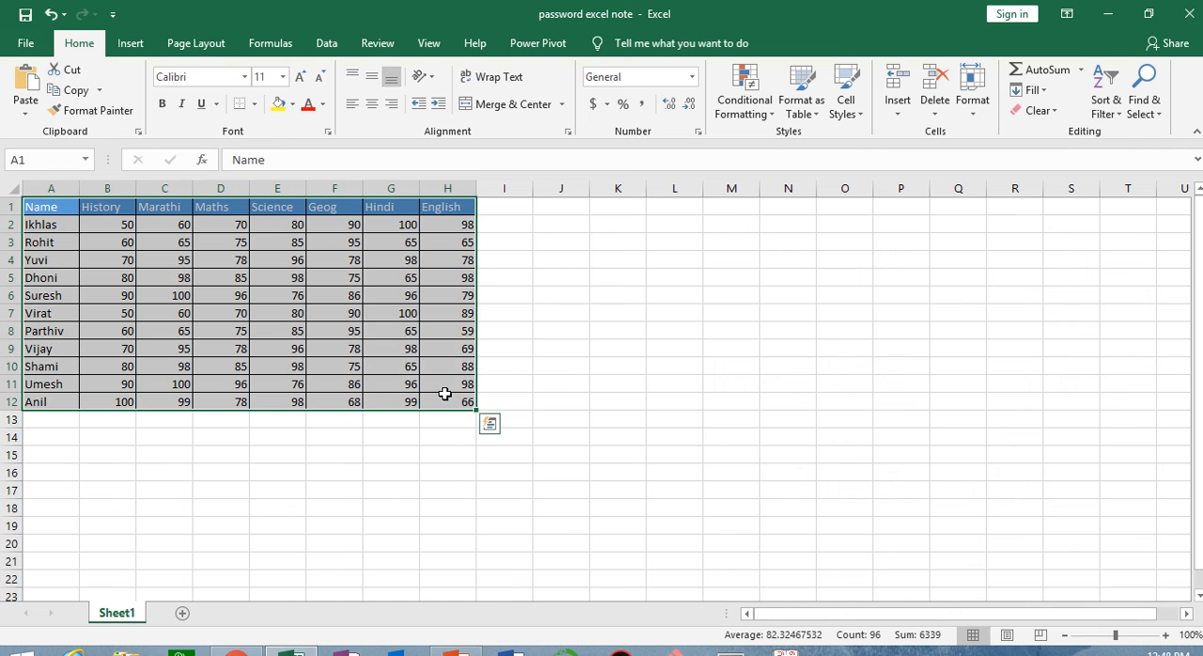
right_click(358, 258)
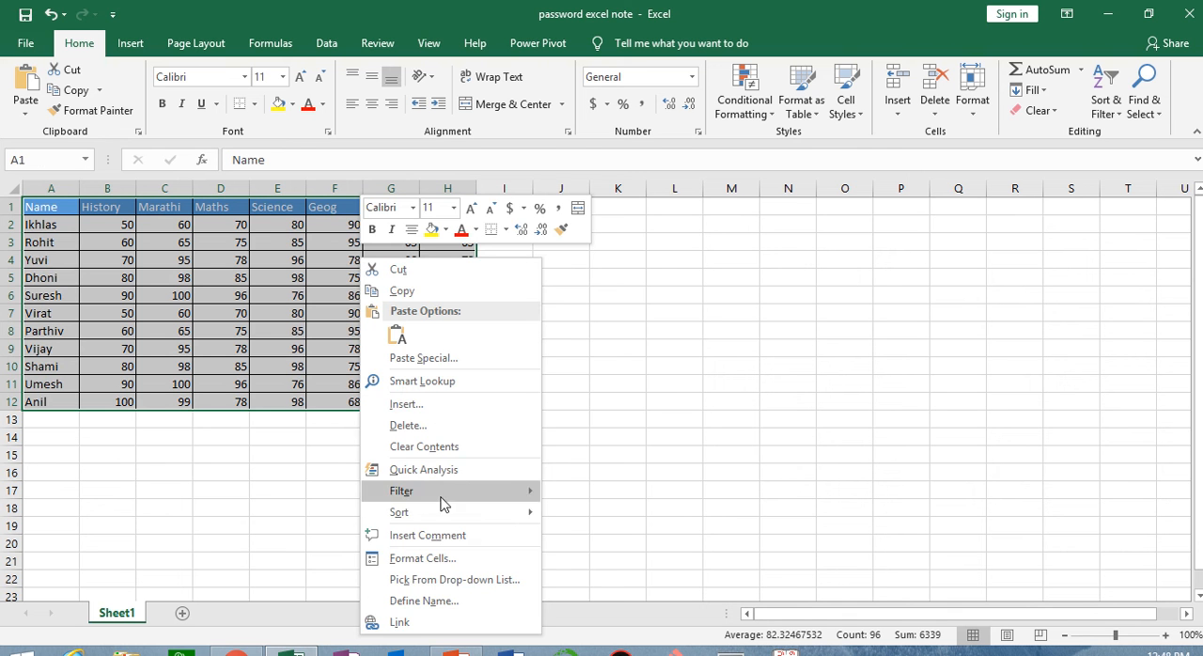
left_click(438, 559)
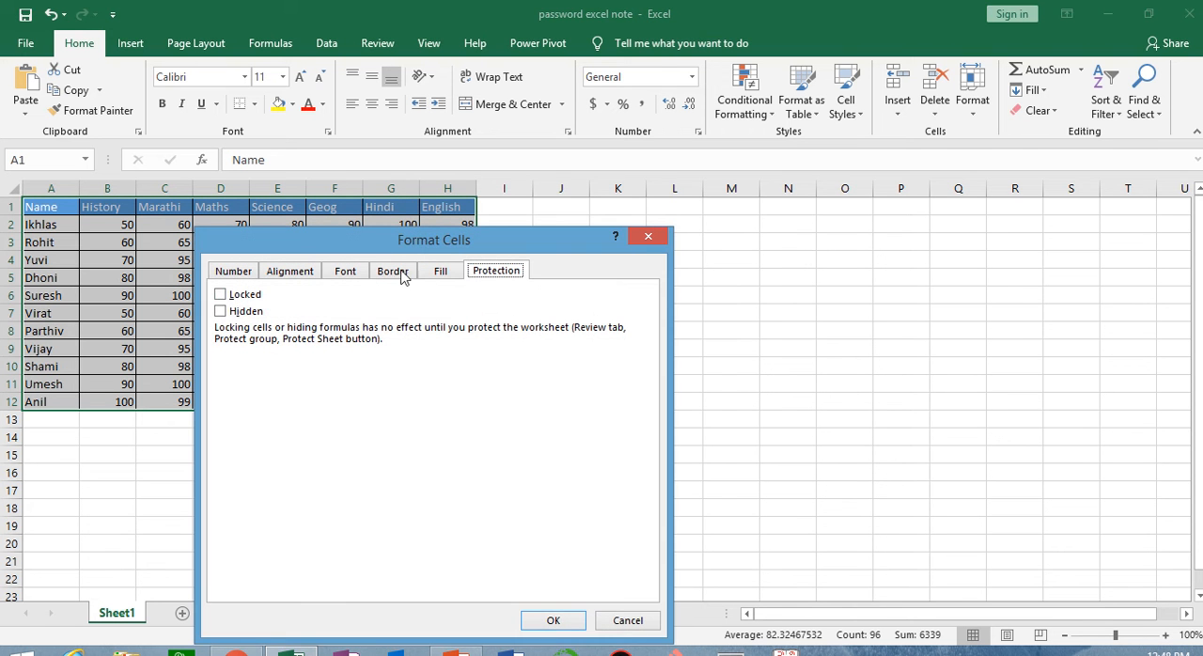
left_click(224, 297)
left_click(567, 623)
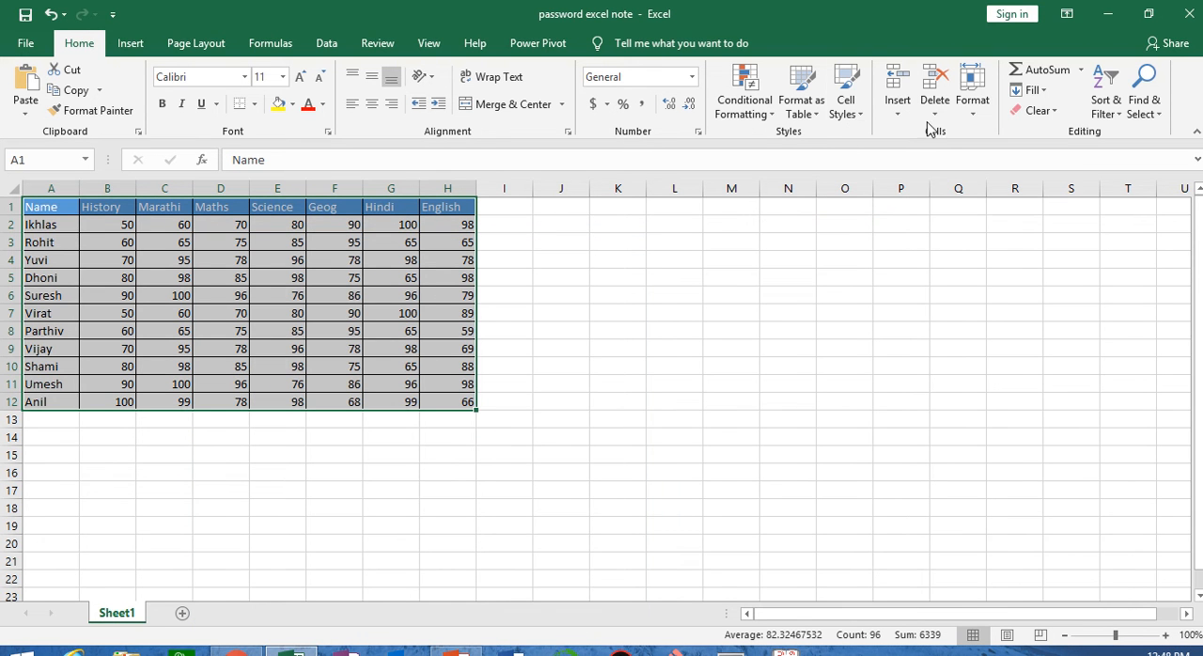
Protect Sheet1 with a sheet password, entering and confirming the password and keeping the default permissions
left_click(973, 98)
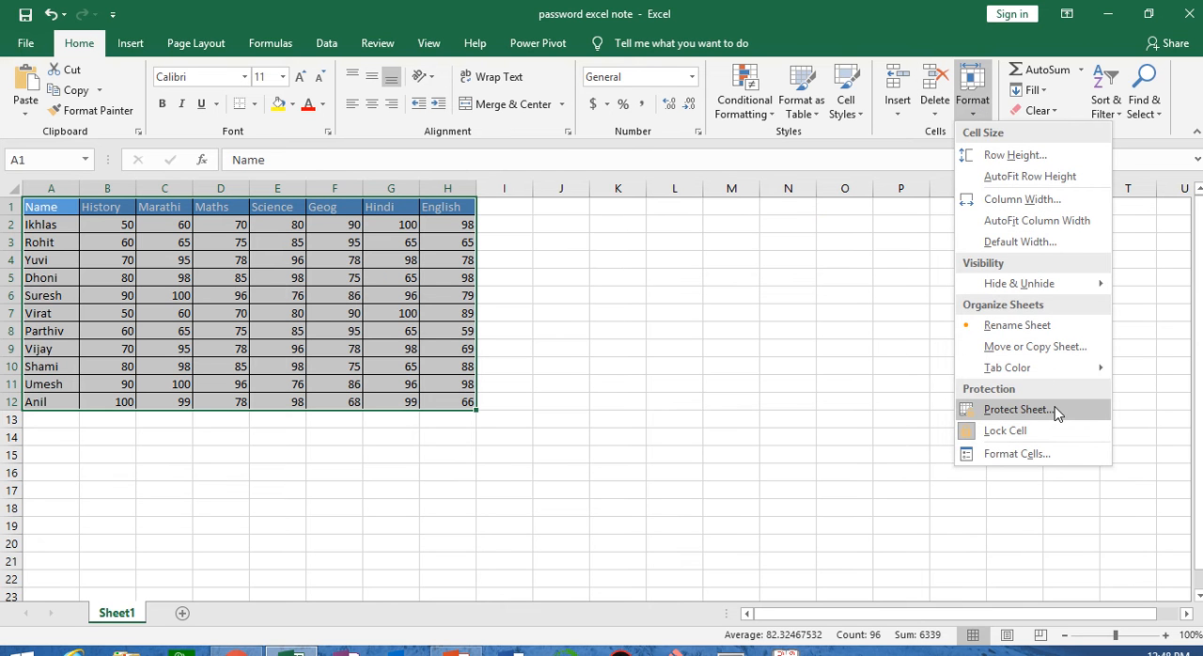
left_click(1056, 412)
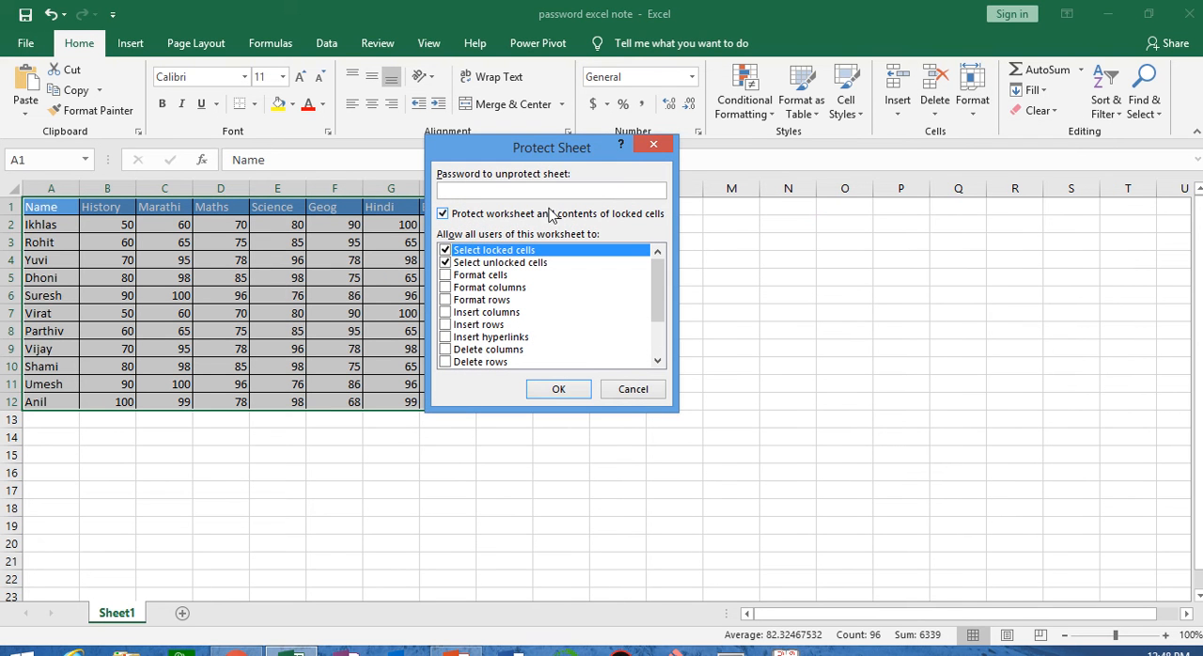
type("123")
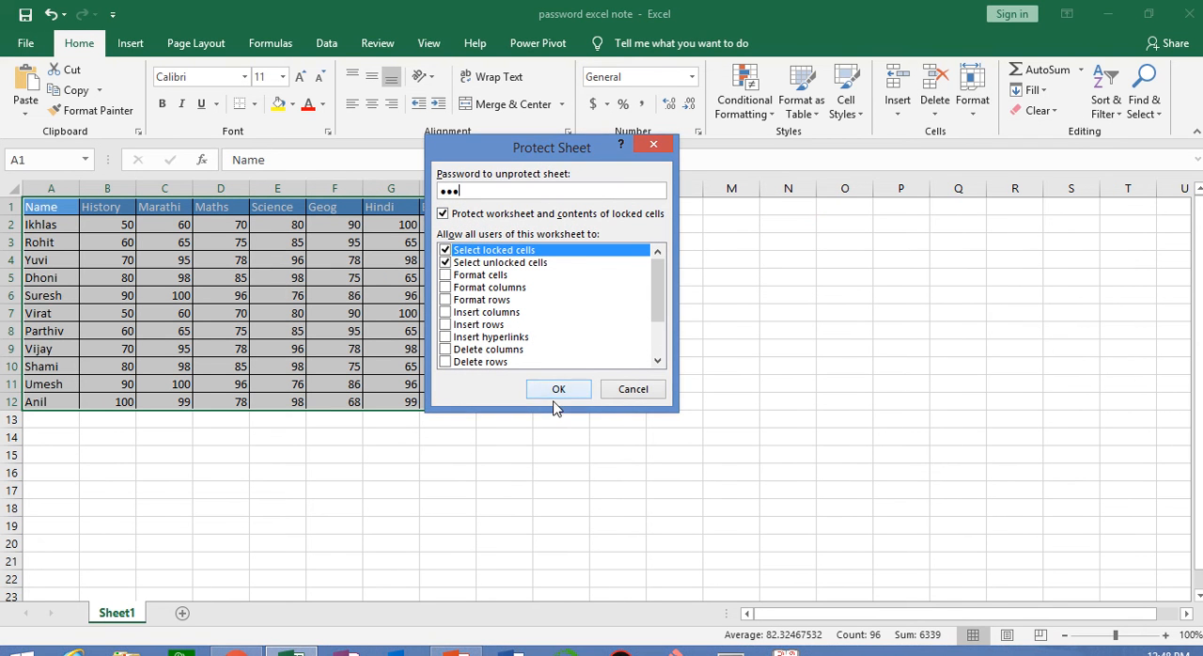
left_click(559, 398)
type("123")
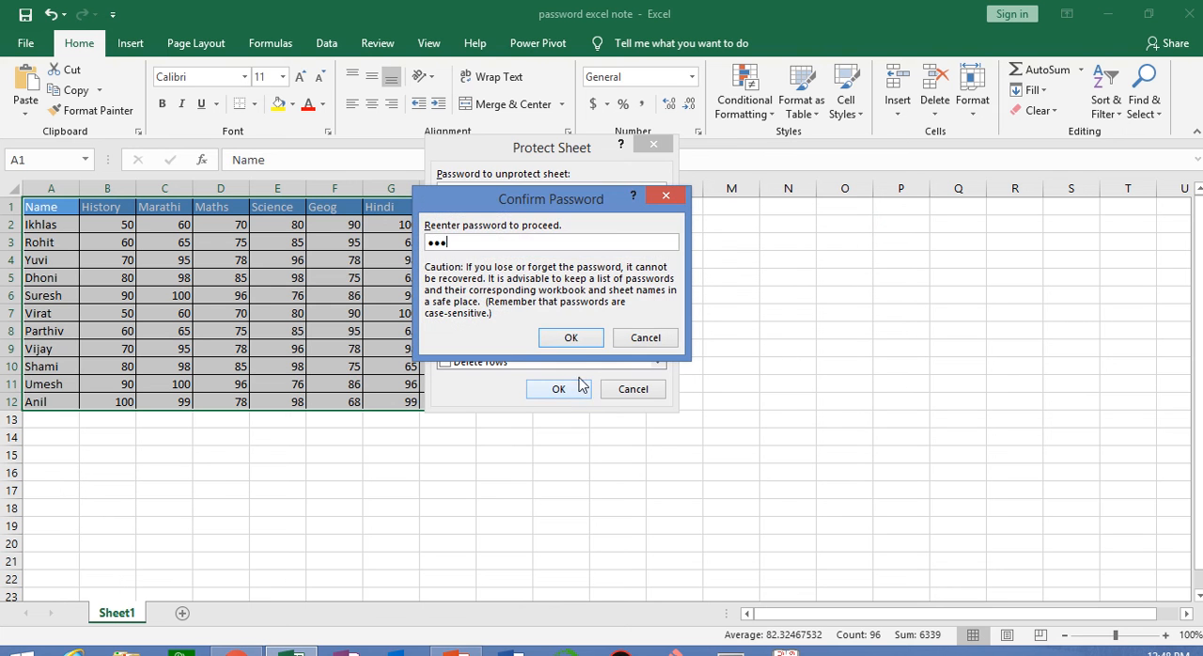
left_click(572, 341)
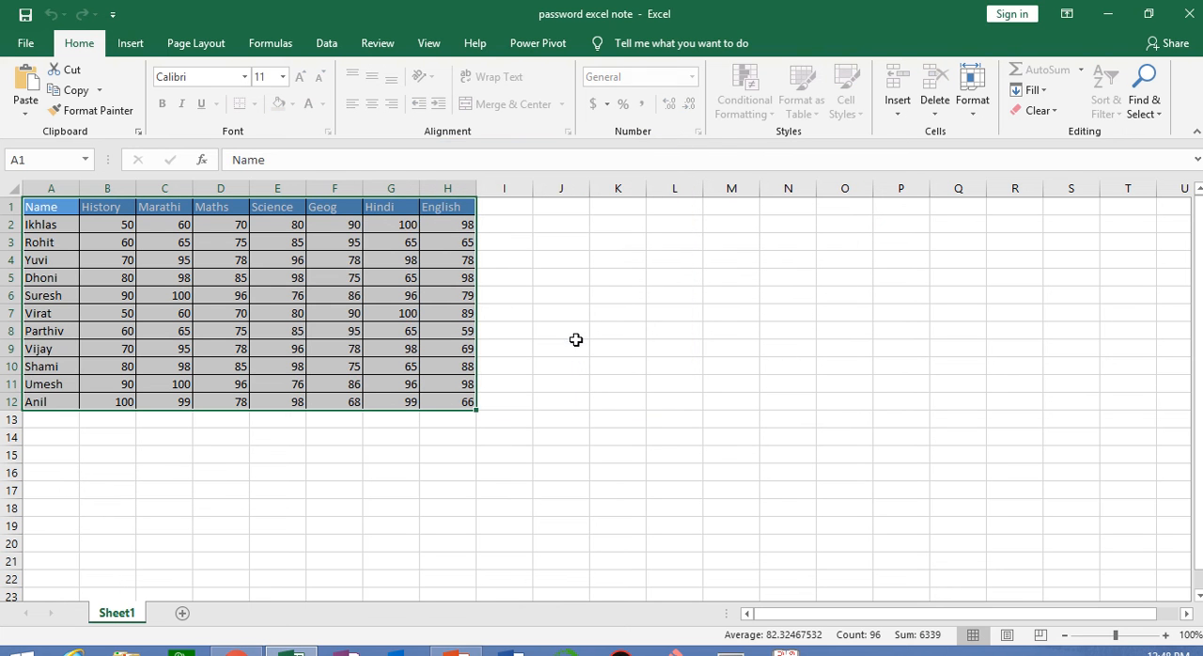
Enter test text in the unlocked cells: "sasa" in N7, "hghg" in O10 and "ljl" in P8
left_click(643, 391)
left_click(767, 311)
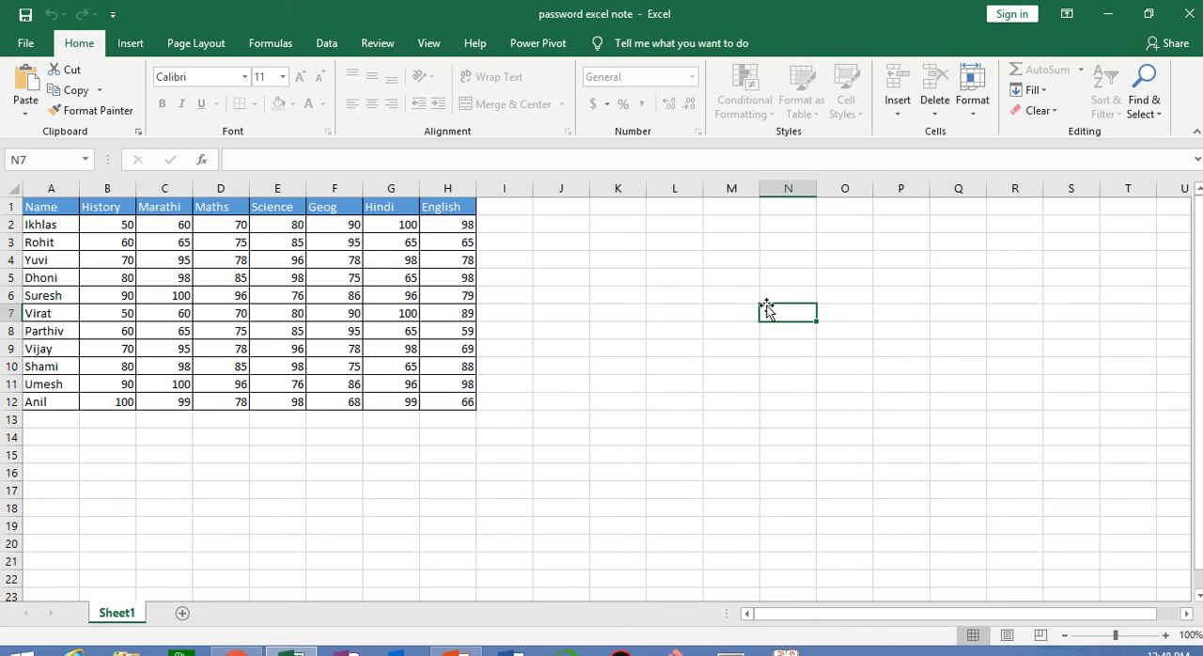
type("sasa")
key("Return")
left_click(839, 369)
type("hghg")
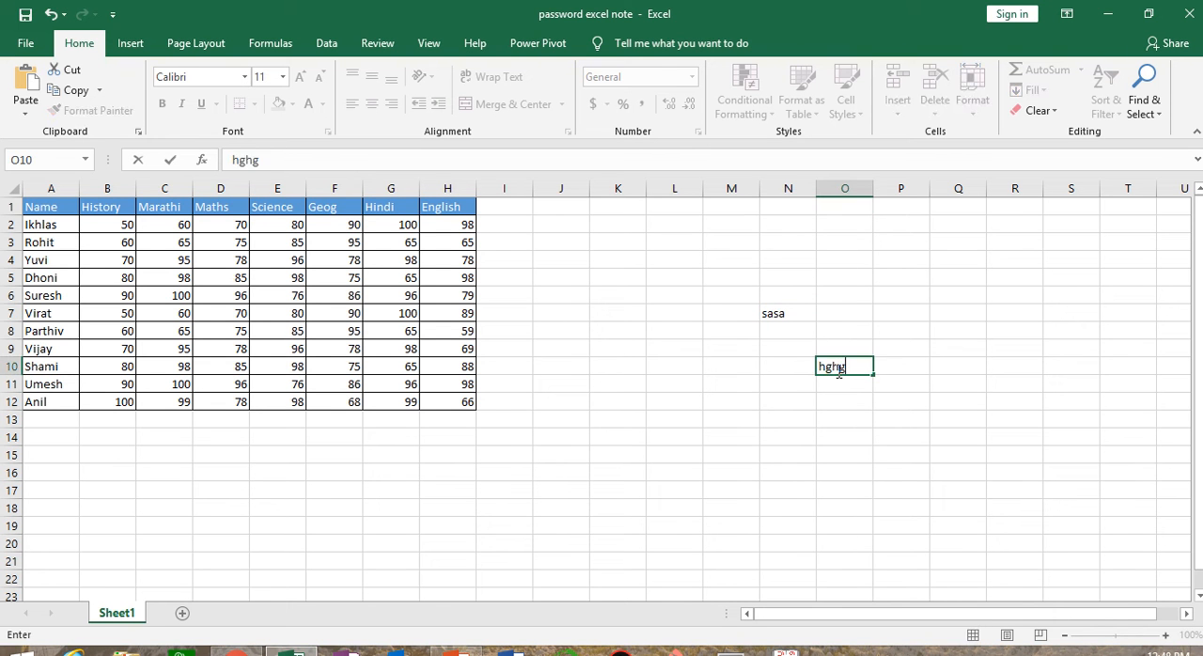
key("Return")
left_click(884, 331)
type("ljl")
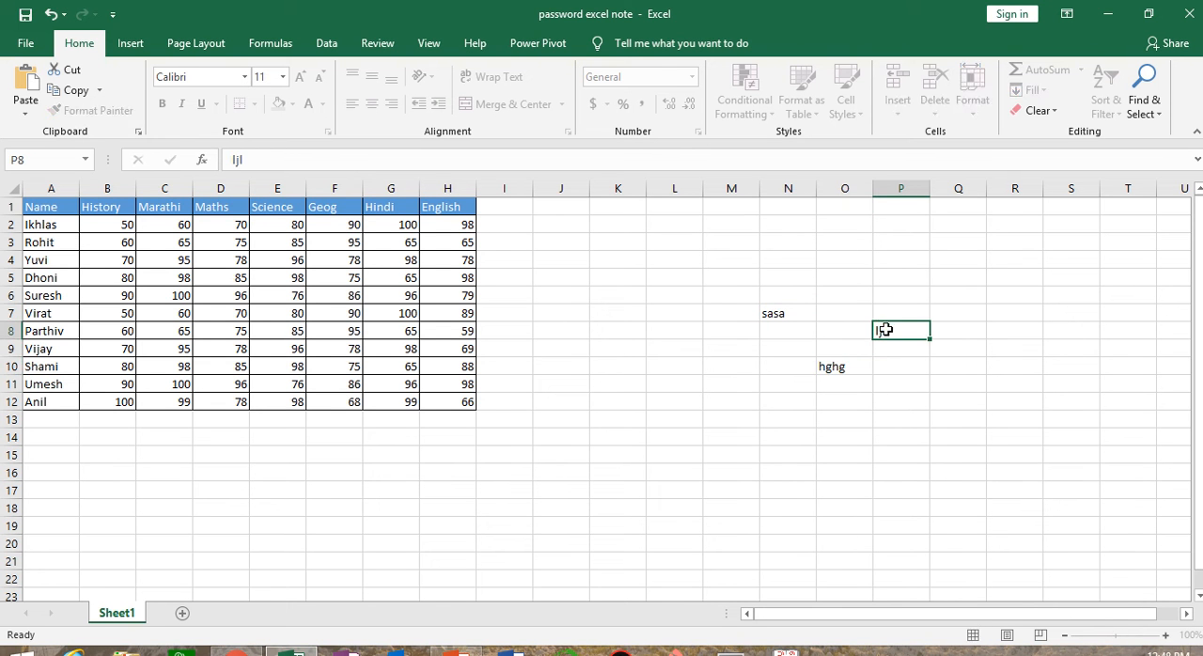
key("Return")
left_click(844, 489)
Test the locked marks table by trying to delete the values in cells E5 and G6
left_click(270, 279)
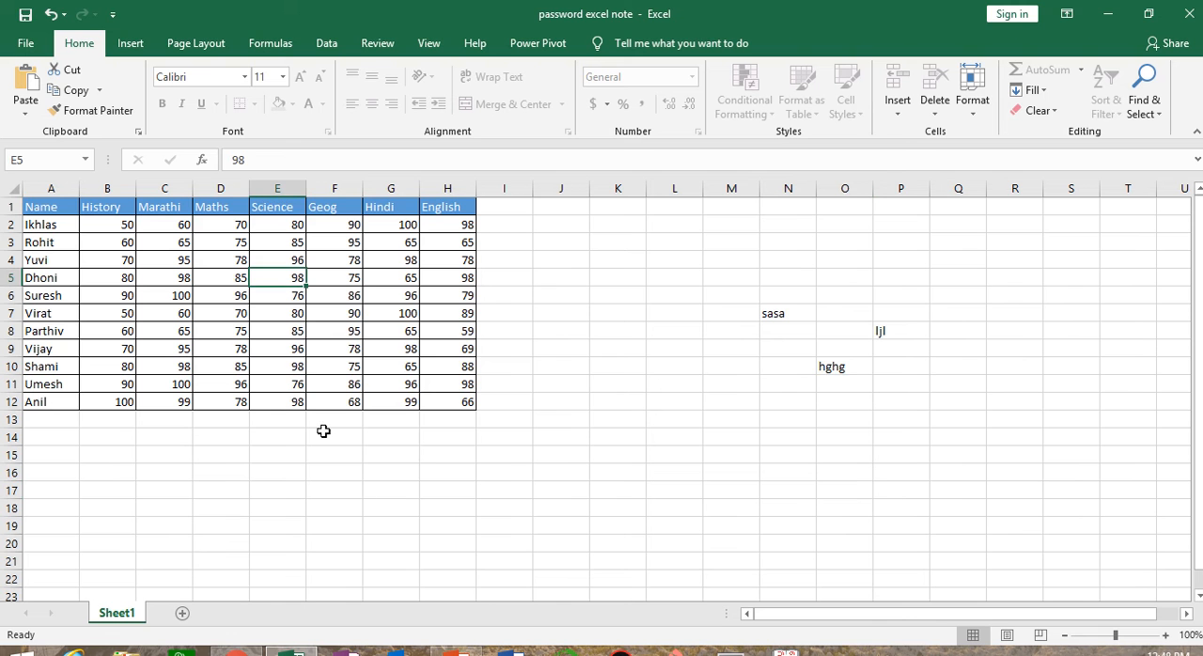
key("Delete")
left_click(628, 389)
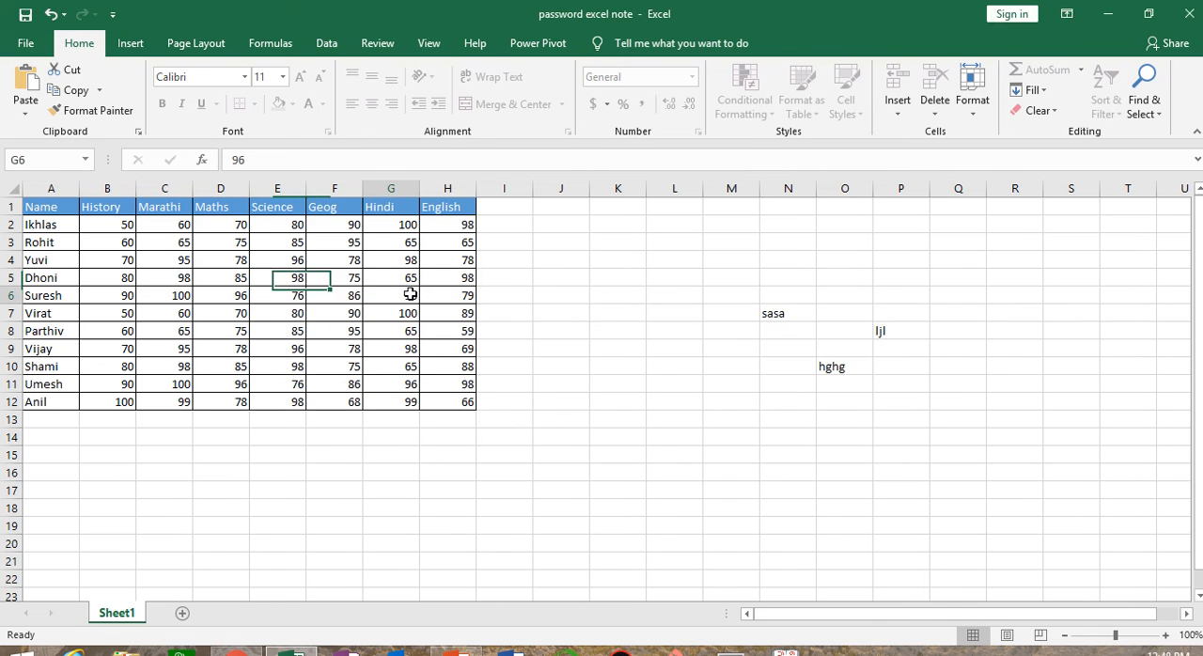
left_click(395, 295)
key("Delete")
left_click(612, 381)
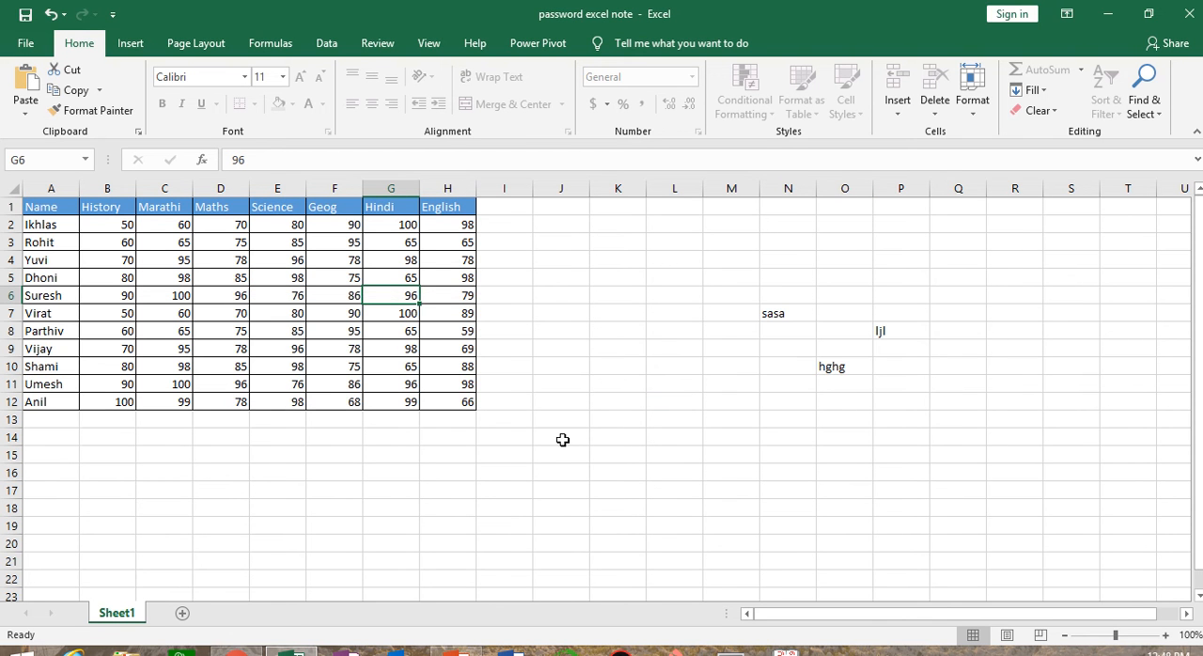
left_click(608, 458)
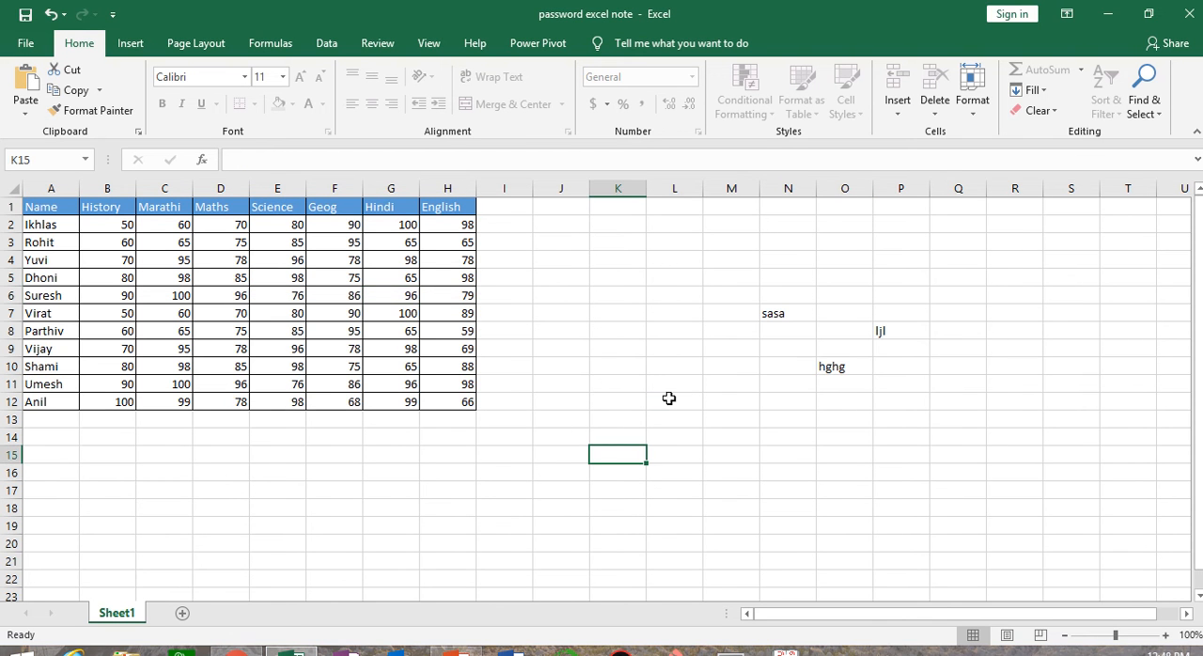
Unprotect Sheet1 by entering the sheet password
left_click(977, 109)
left_click(1034, 412)
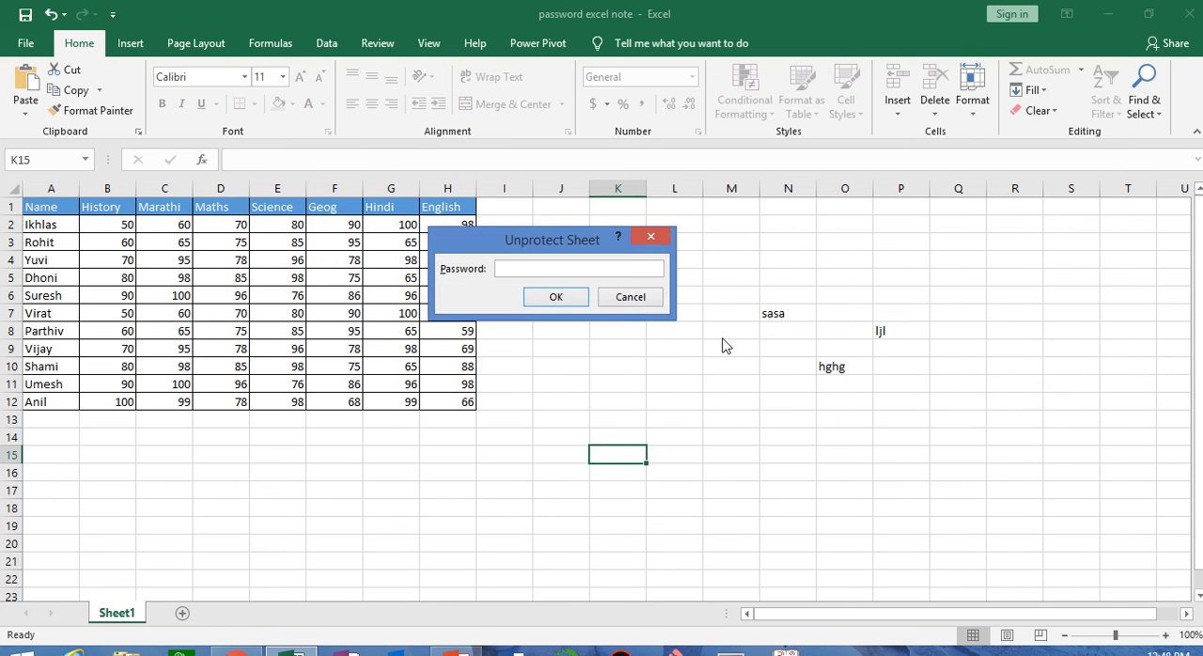
type("123")
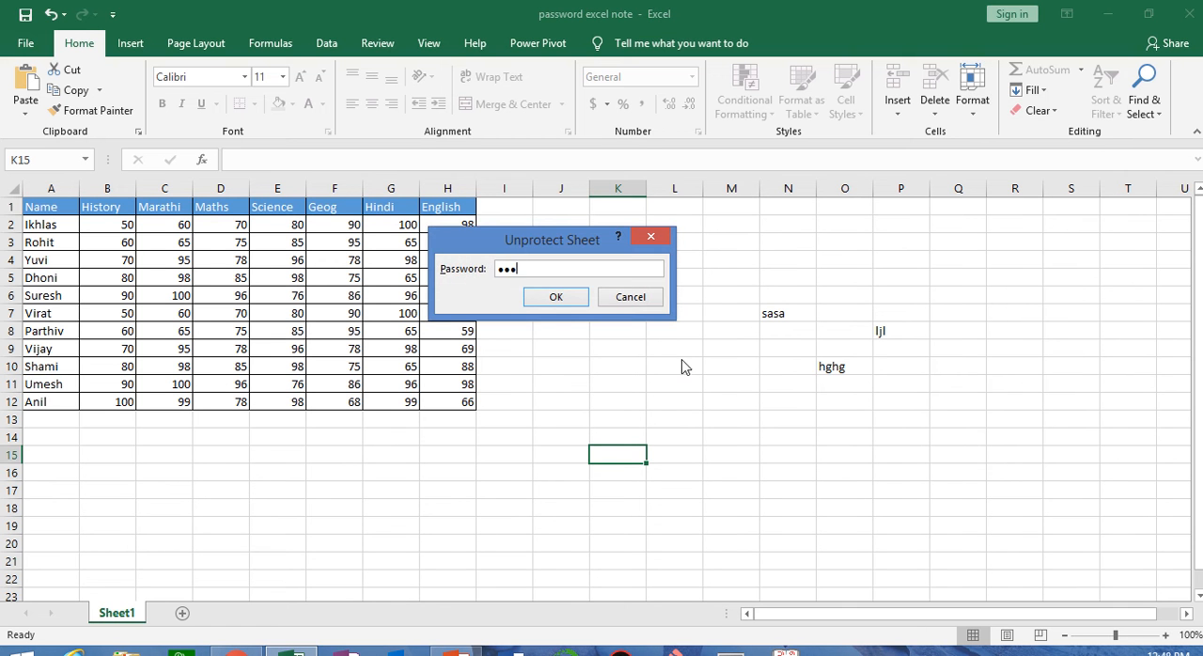
left_click(552, 298)
left_click_drag(928, 492, 944, 491)
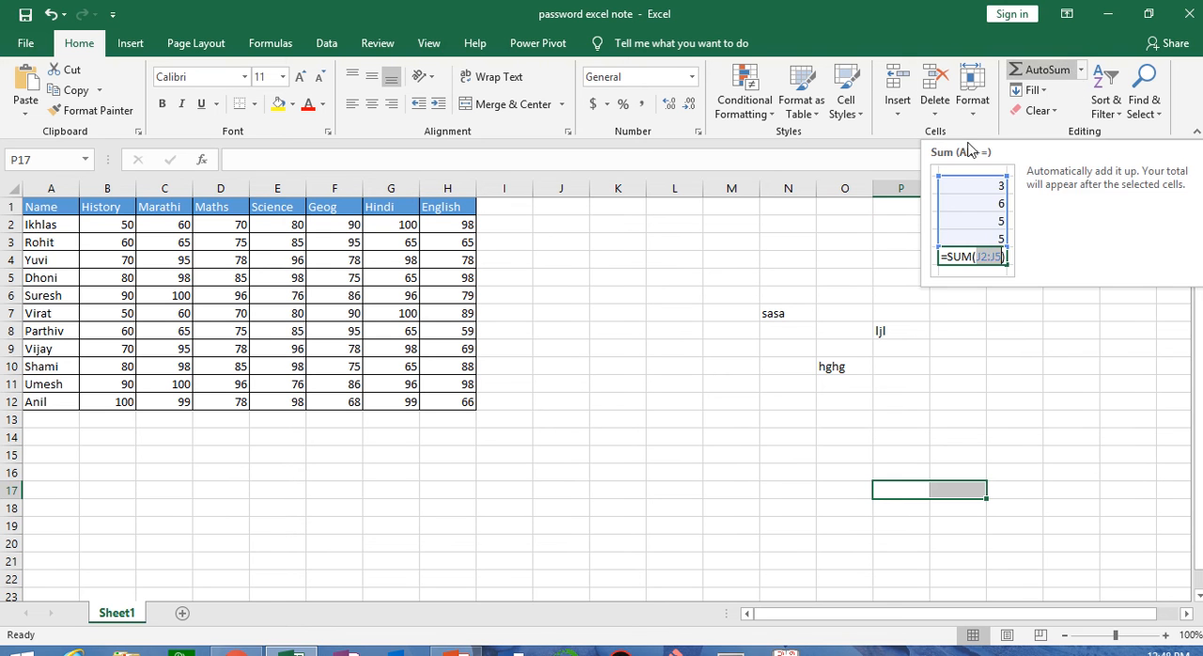
Total the English marks in H13 with AutoSum over H2:H12 and select the cell to show its formula
left_click(433, 453)
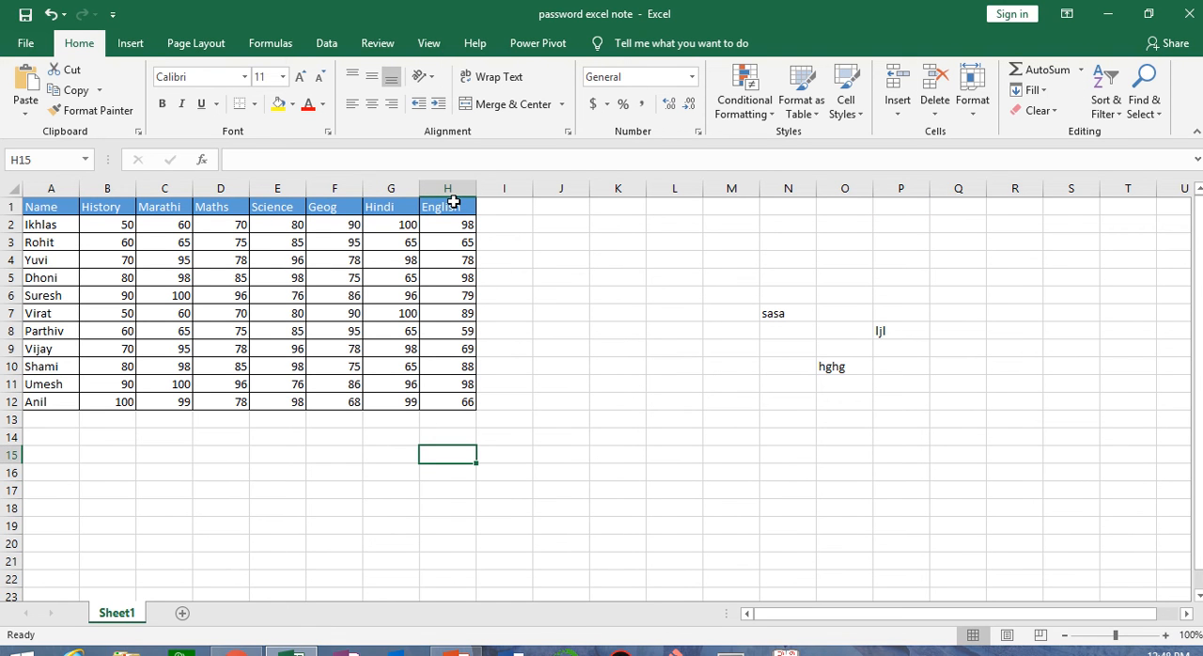
left_click(449, 417)
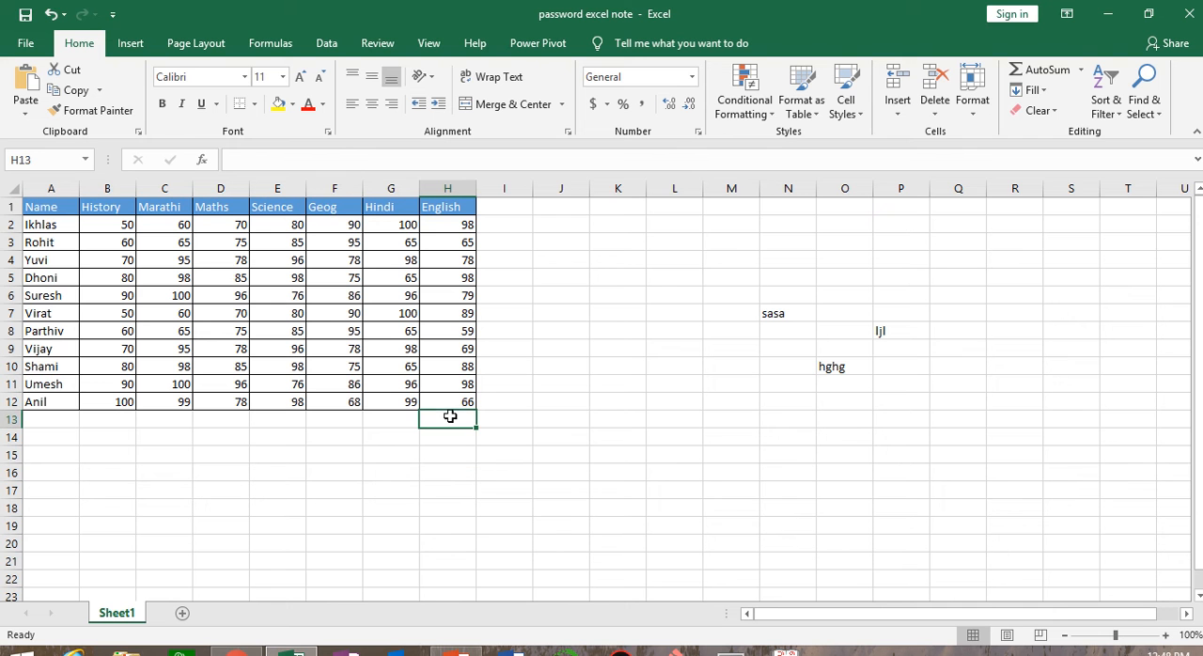
left_click(1081, 71)
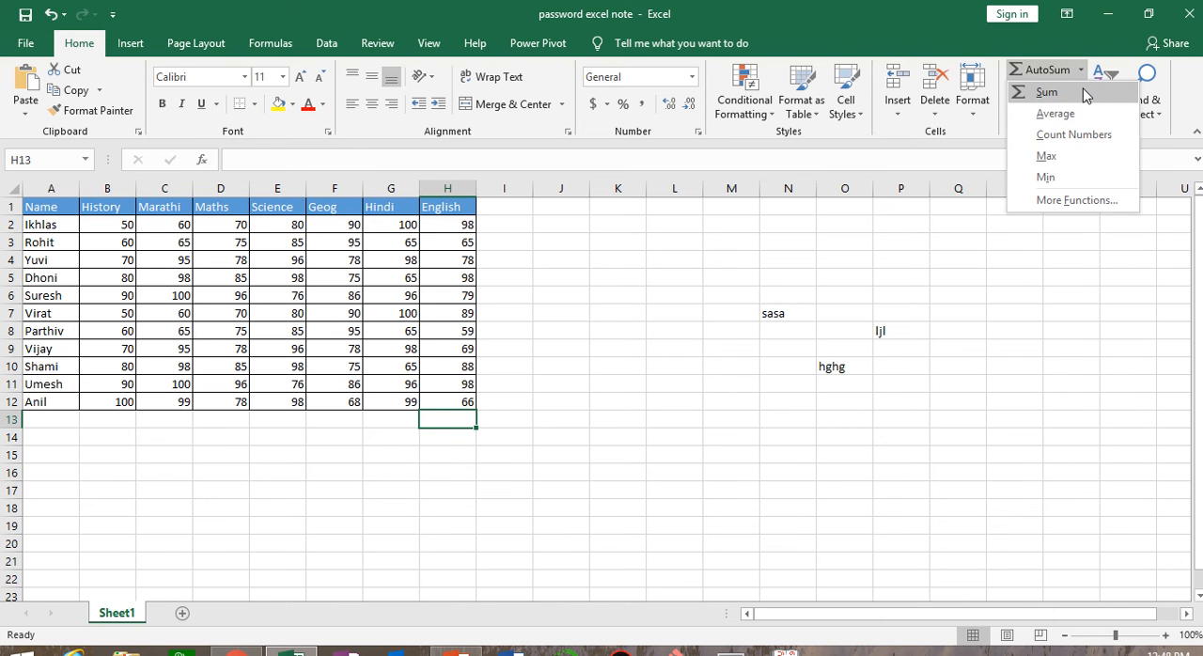
left_click(1086, 92)
key("Return")
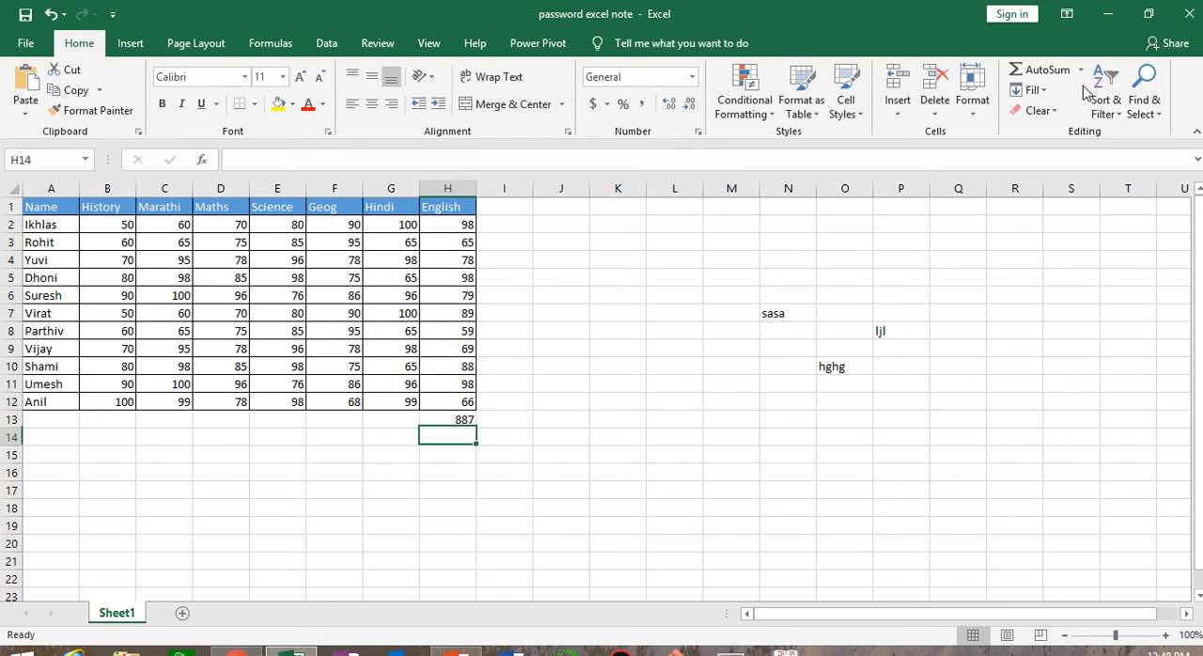
left_click(456, 420)
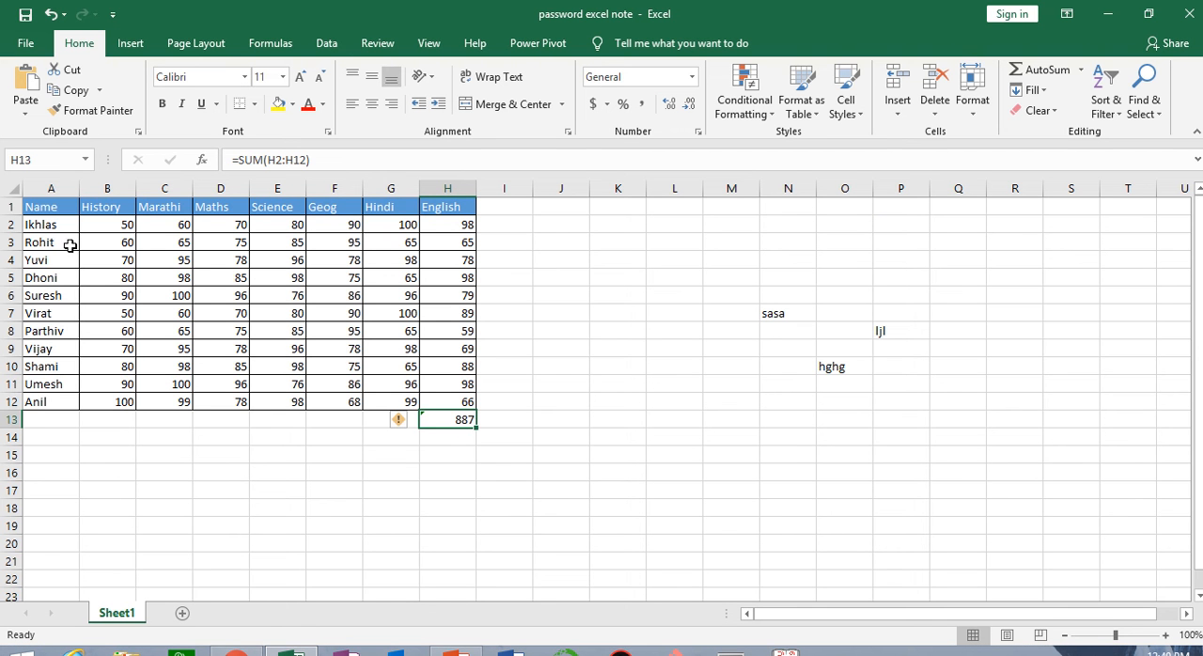
Total the first student's marks in I2 with AutoSum's Sum over B2:H2
left_click(519, 232)
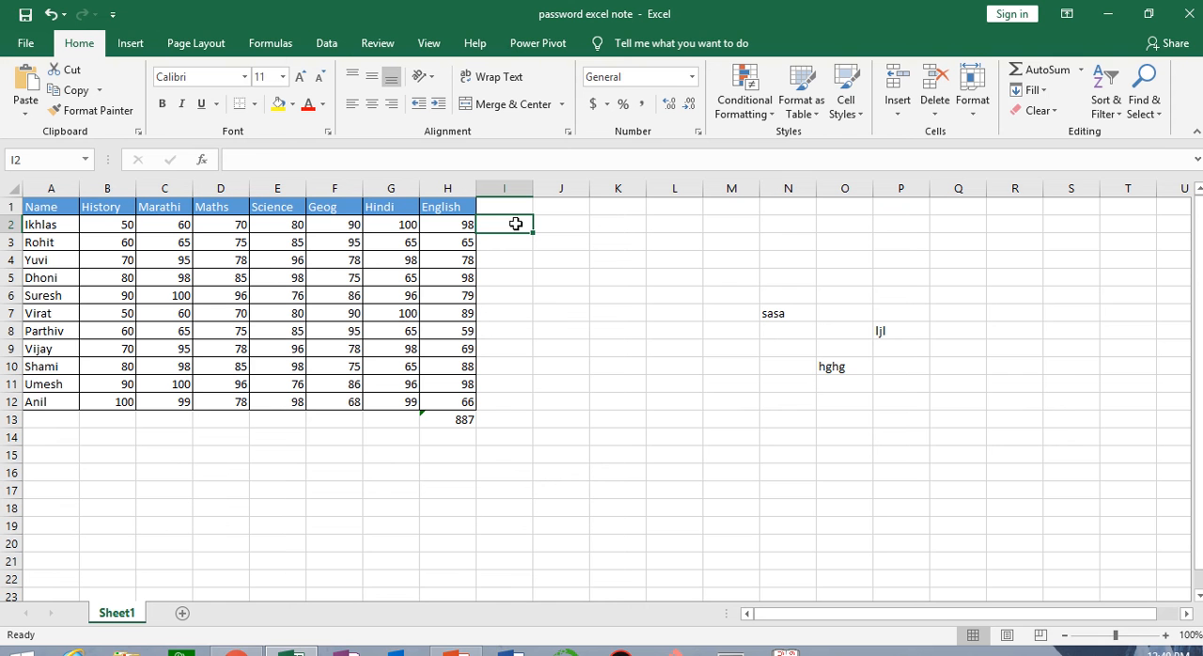
left_click(1081, 69)
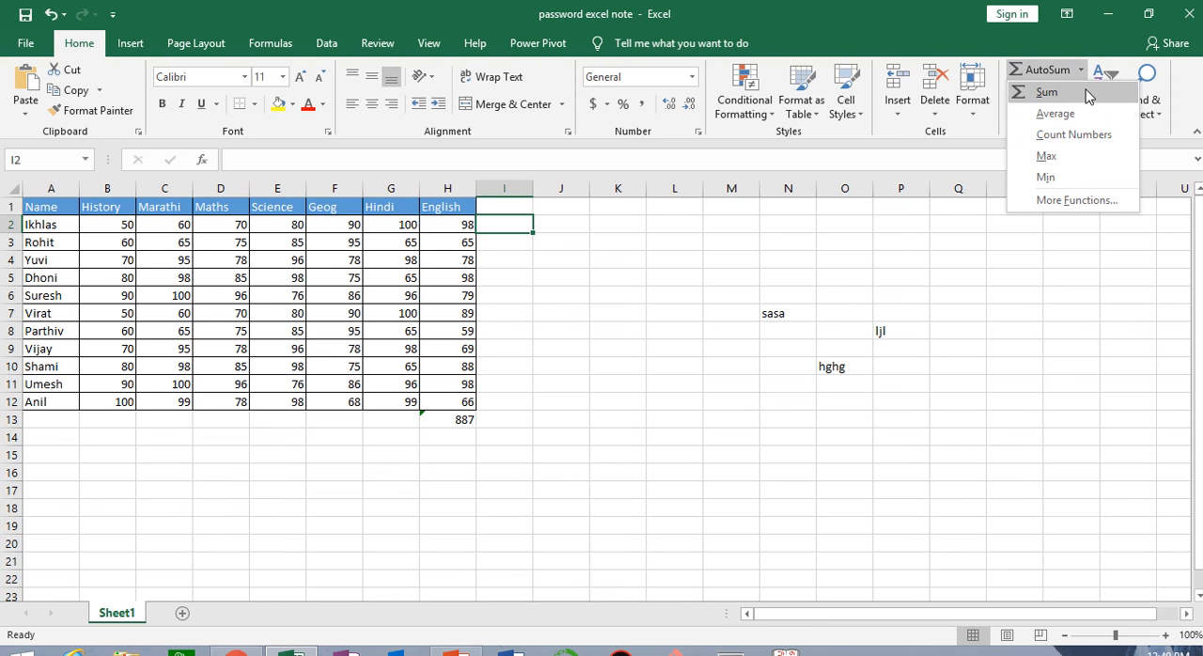
left_click(1087, 94)
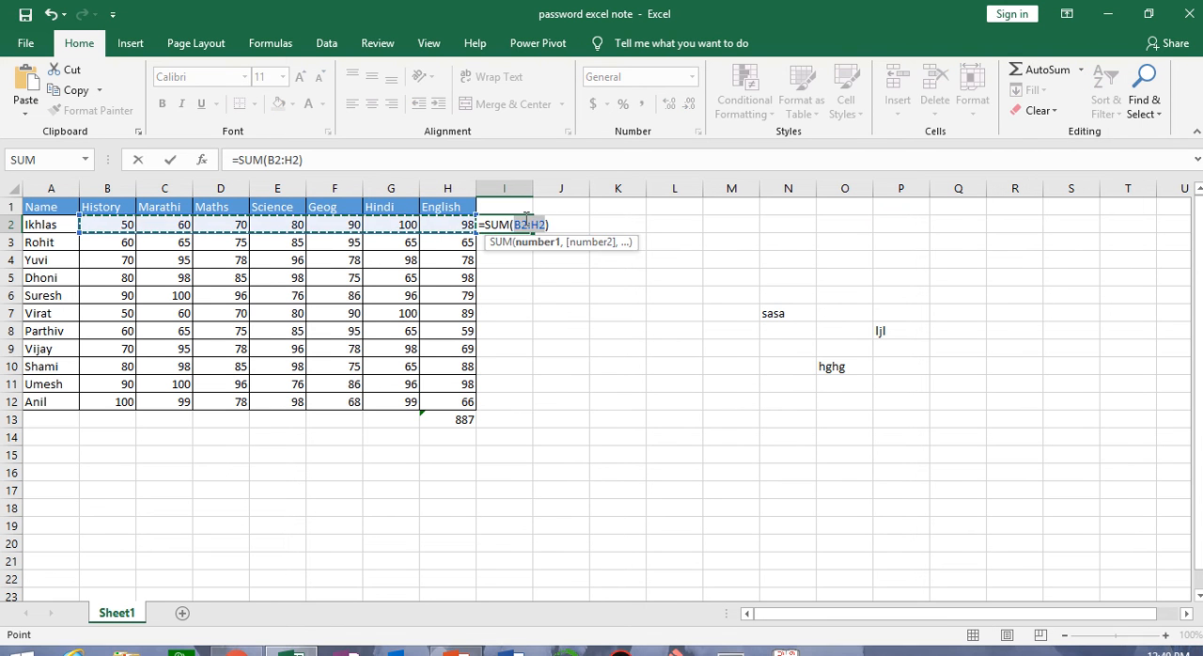
key("Return")
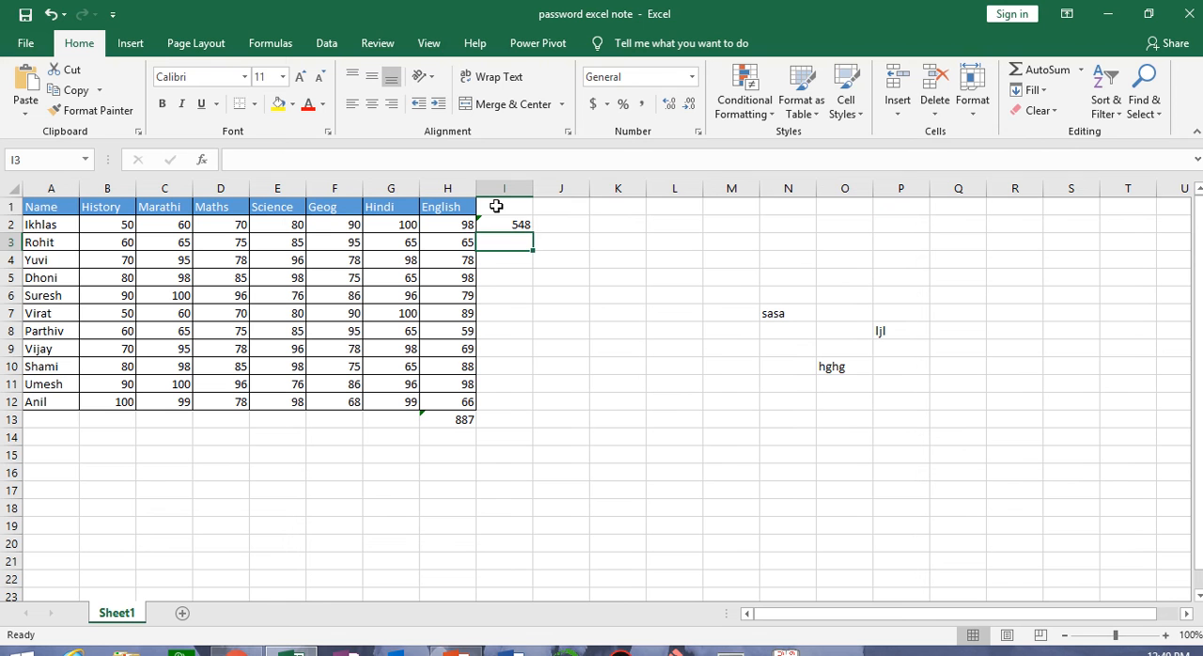
Enter the column header "Total" in I1
left_click(496, 206)
type("toal")
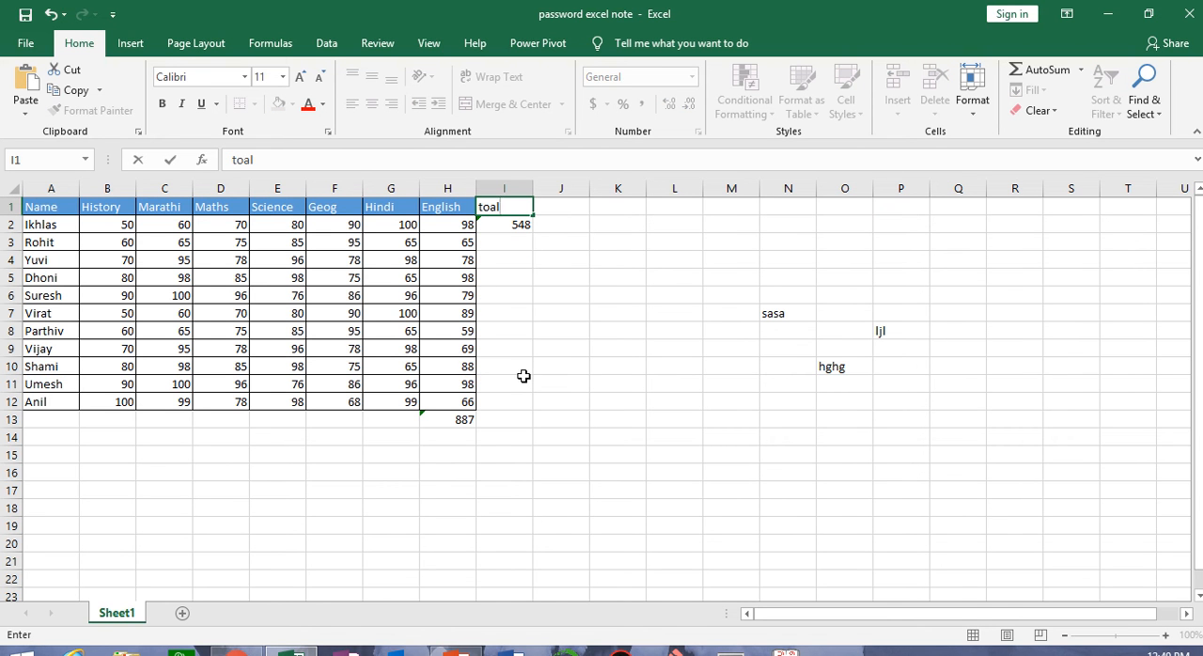
key("BackSpace")
key("BackSpace")
key("BackSpace")
type("Tota")
key("Return")
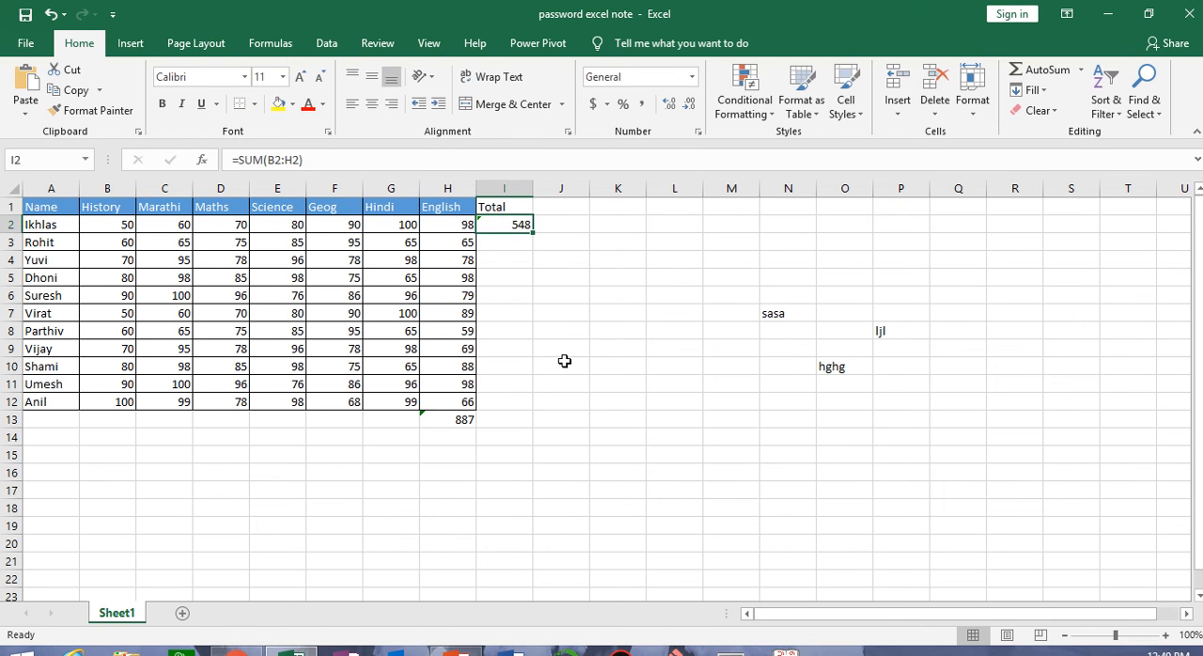
left_click(555, 199)
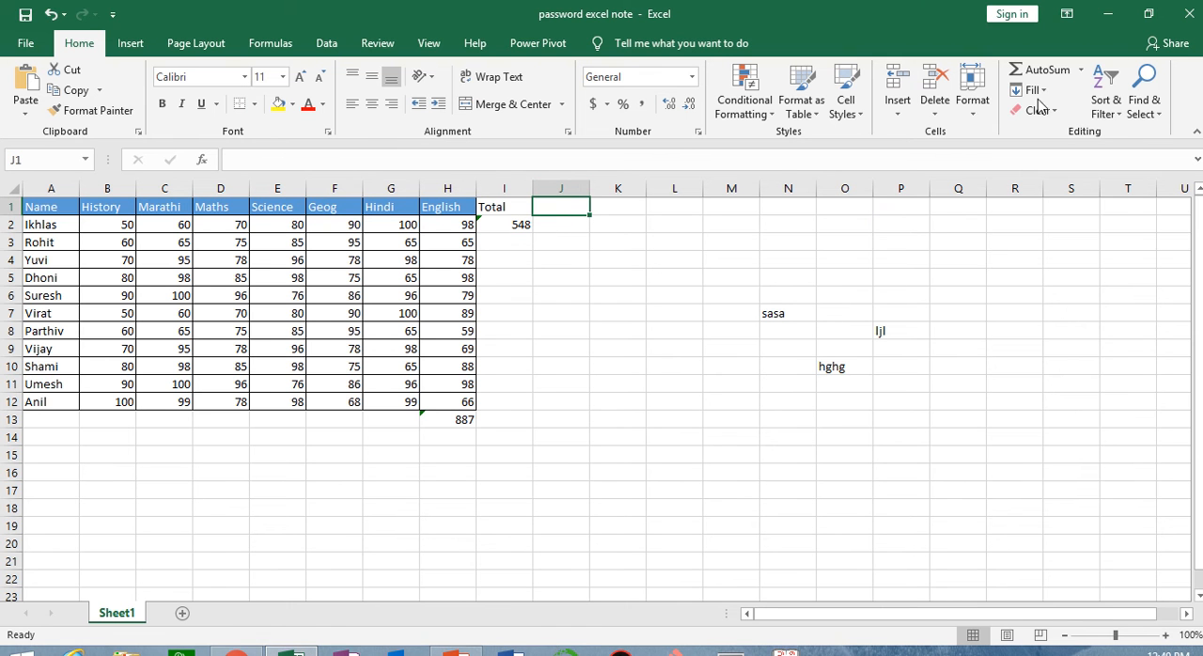
left_click(1081, 72)
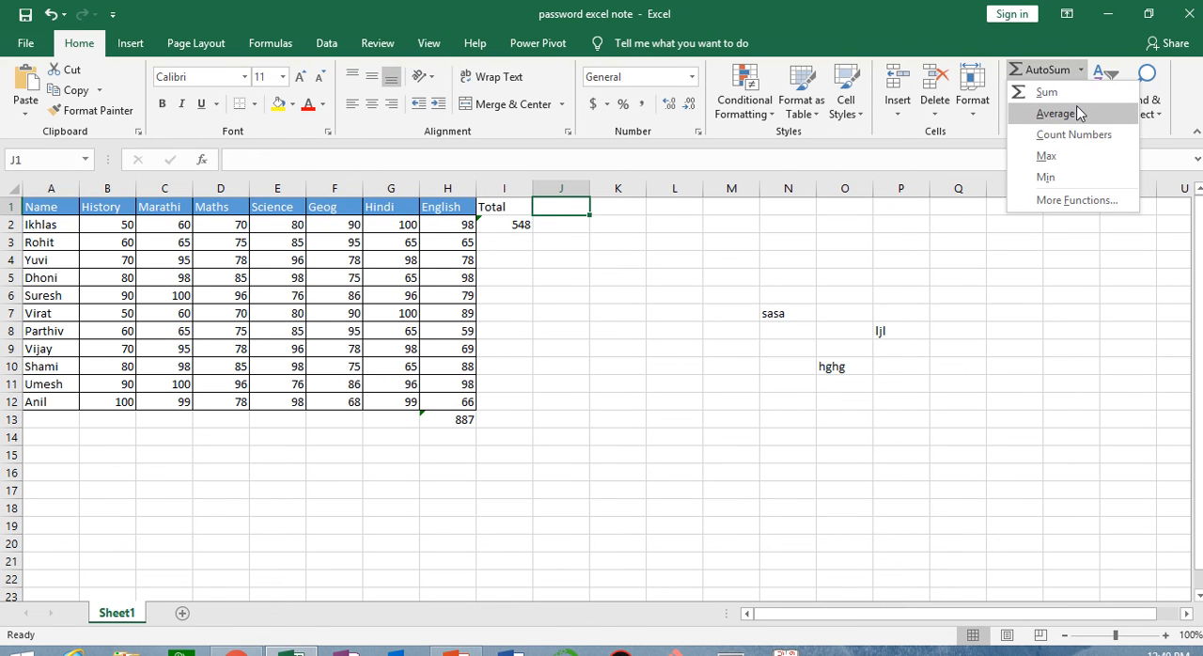
type("average")
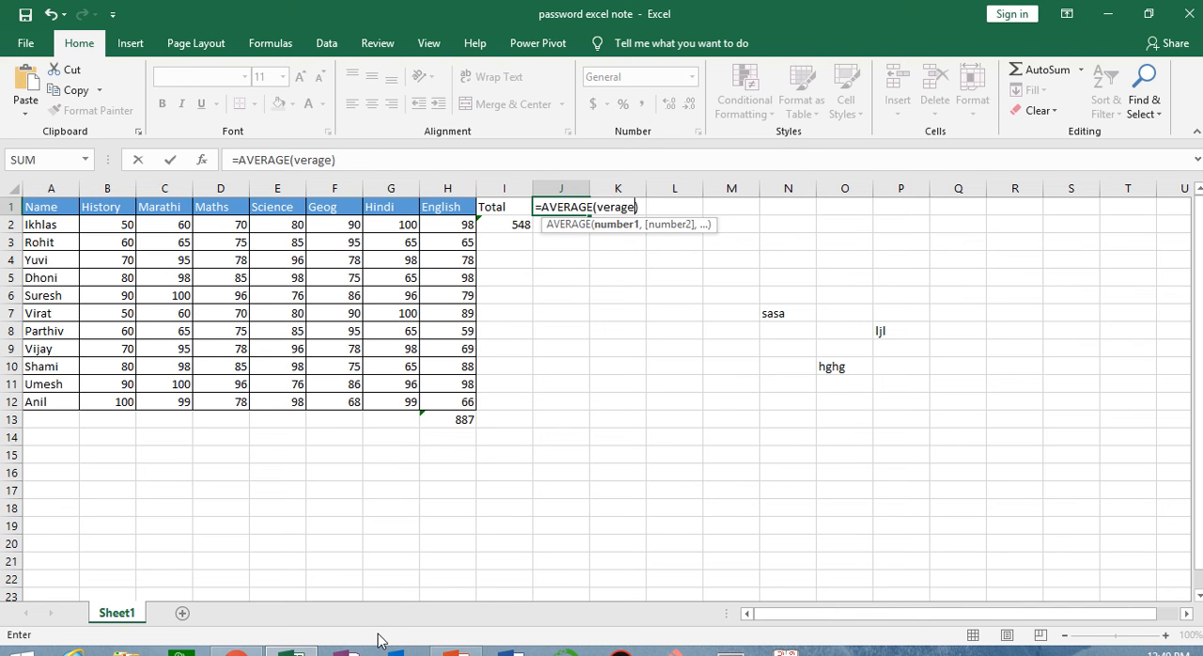
key("Escape")
Enter the column header "Average" in J1, with a capital A
type("aver")
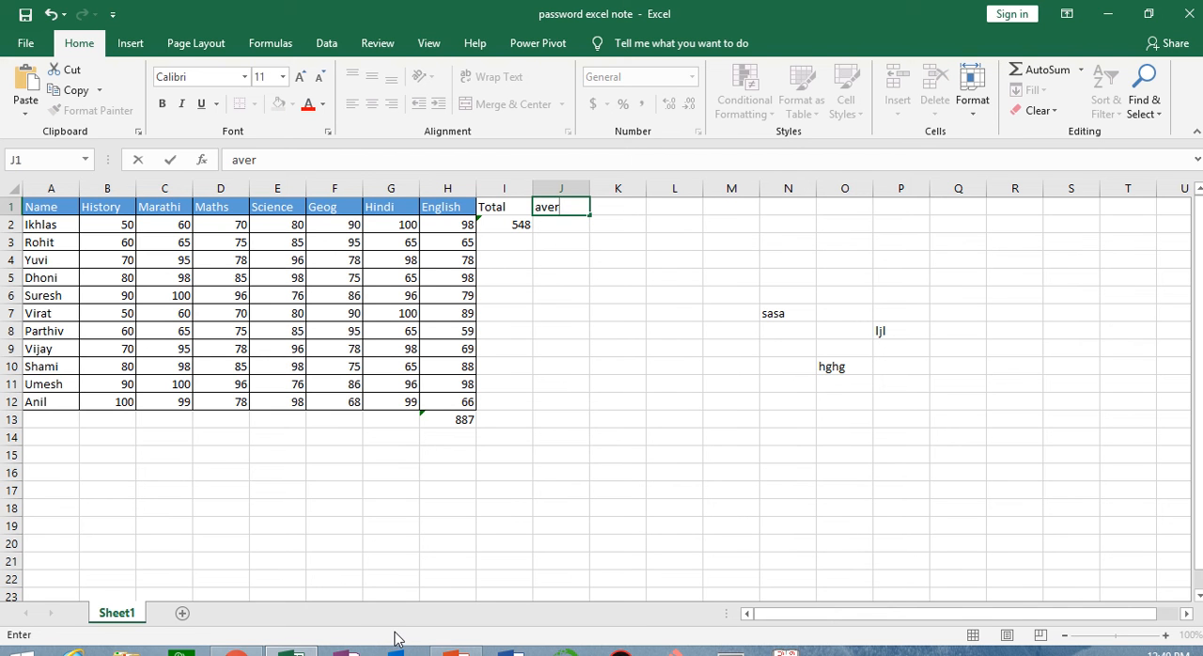
type("age")
key("Left")
key("Left")
key("Left")
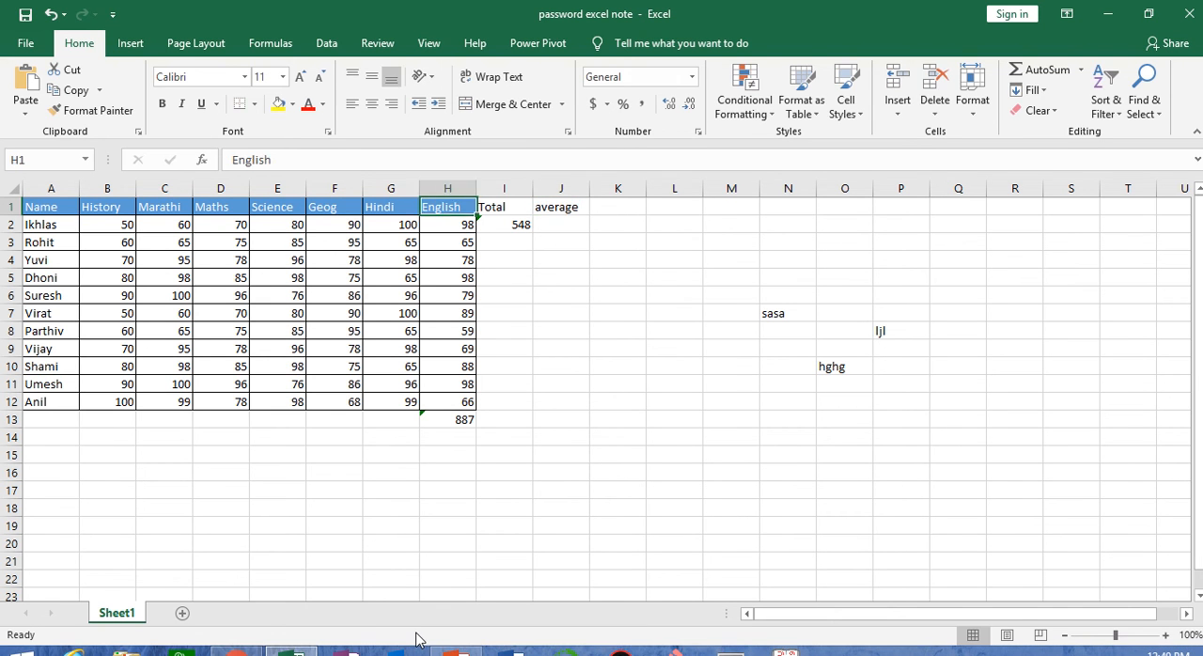
double_click(567, 207)
key("Left")
key("Left")
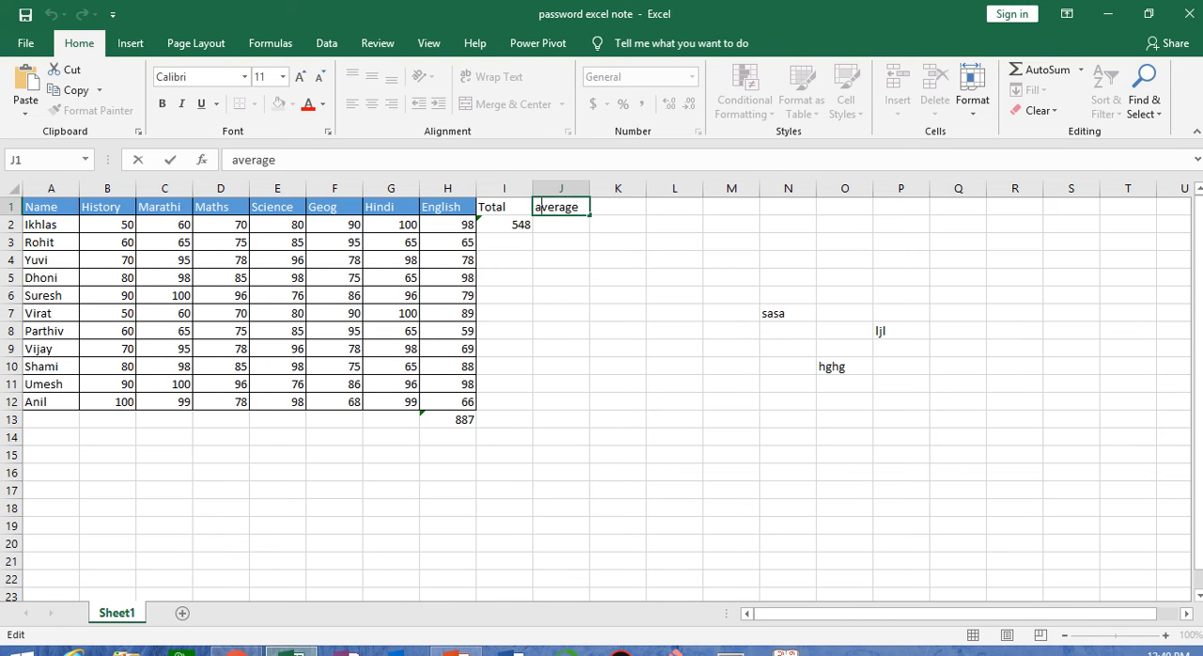
key("BackSpace")
type("A")
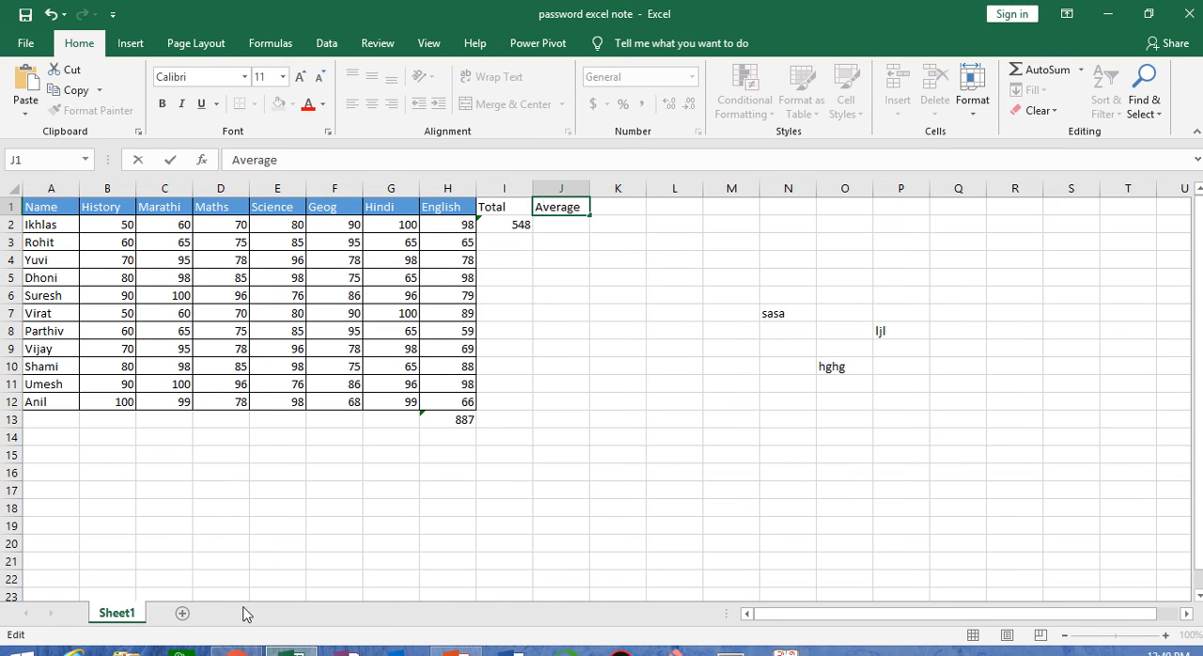
left_click(584, 348)
Calculate the first student's average in J2 with AutoSum's Average, replacing the suggested range with B2:H2 so the total is excluded
left_click(578, 224)
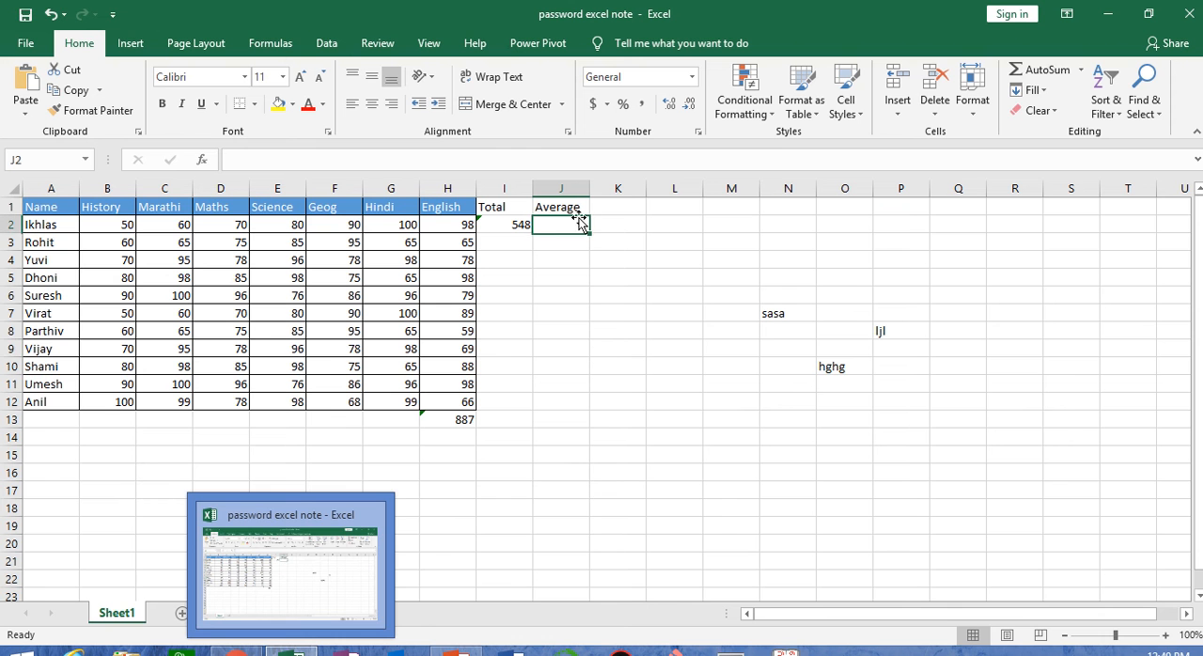
left_click(1081, 70)
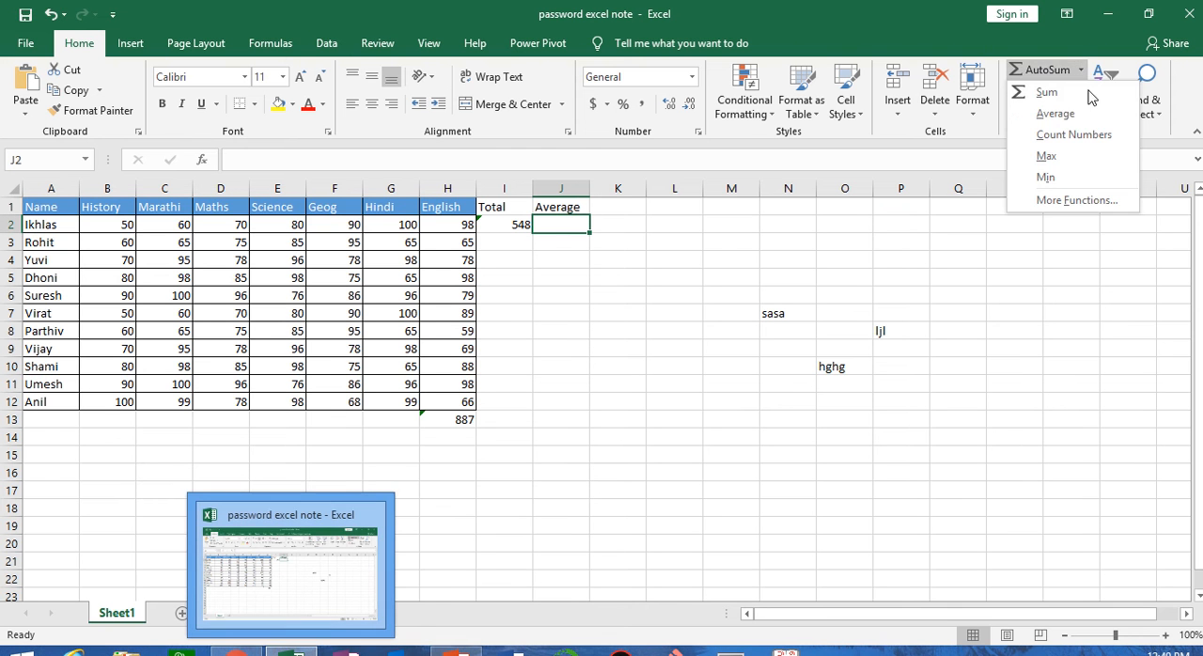
left_click(1094, 111)
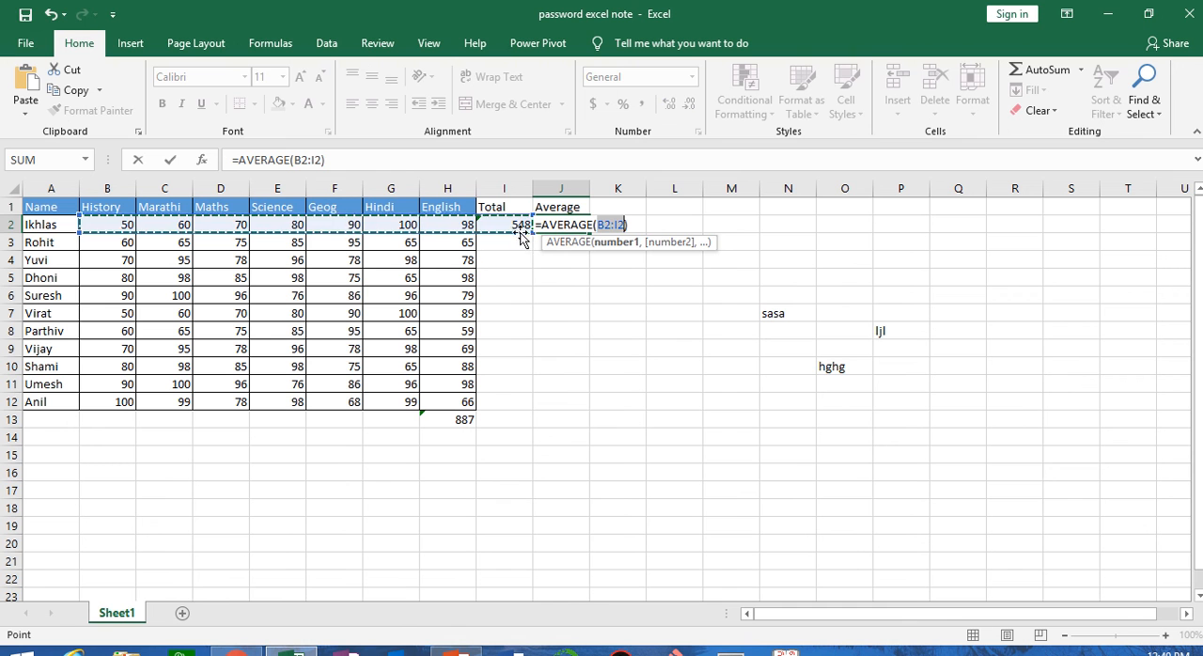
left_click(618, 224)
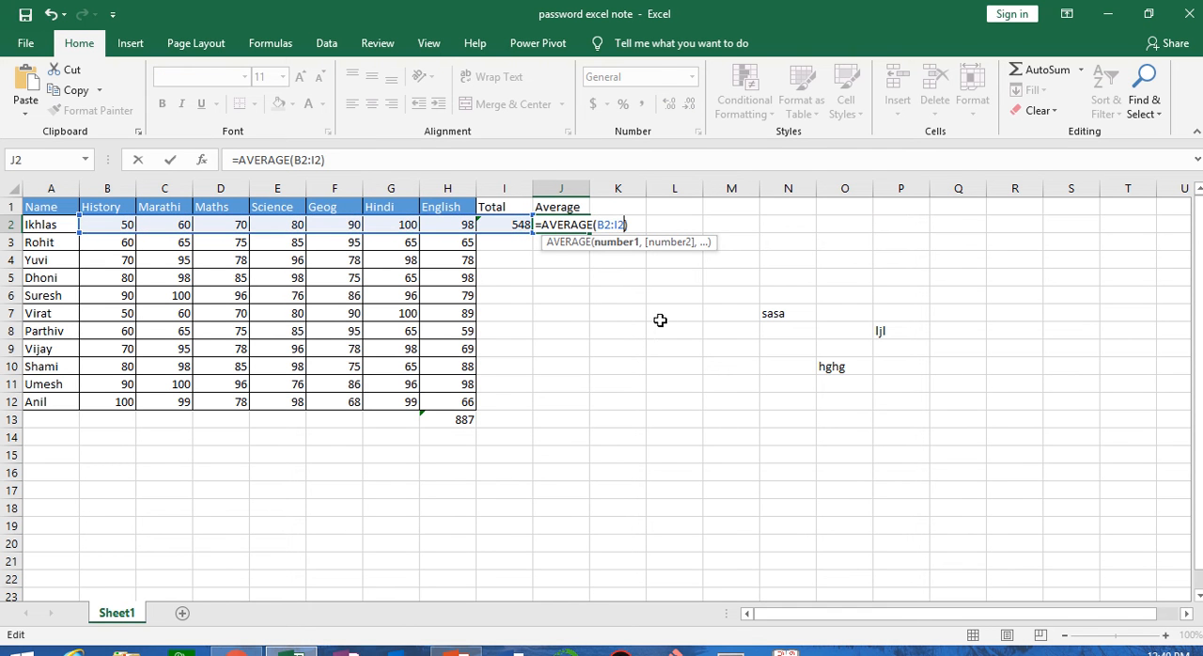
key("Delete")
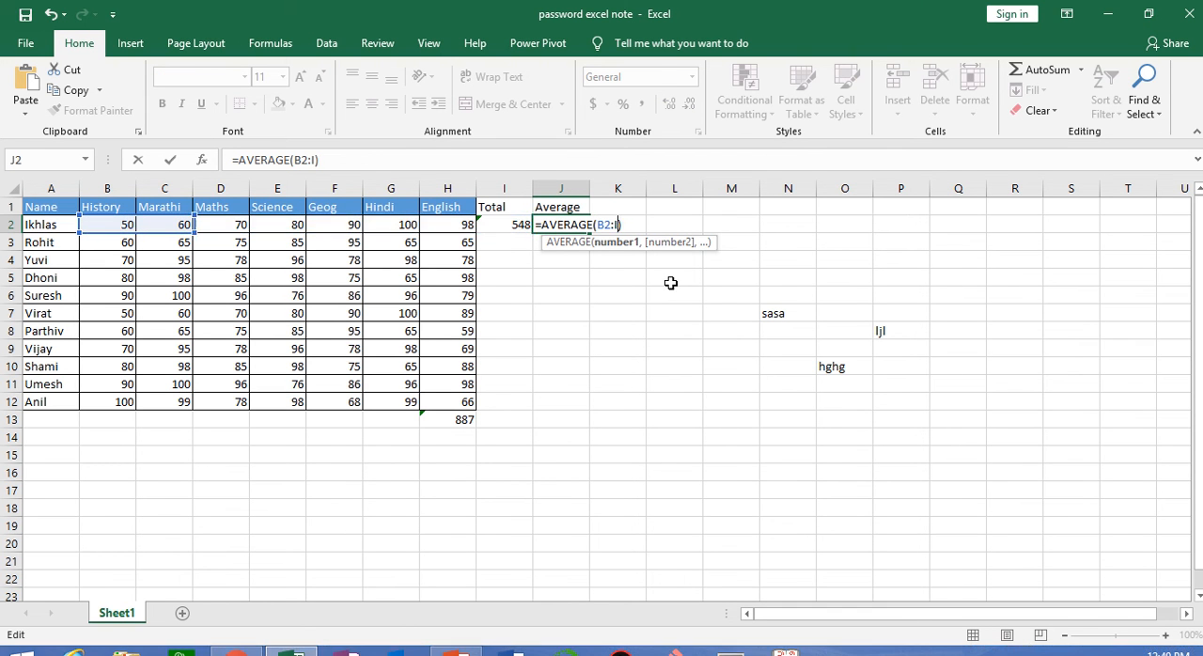
key("BackSpace")
key("BackSpace")
key("BackSpace")
key("BackSpace")
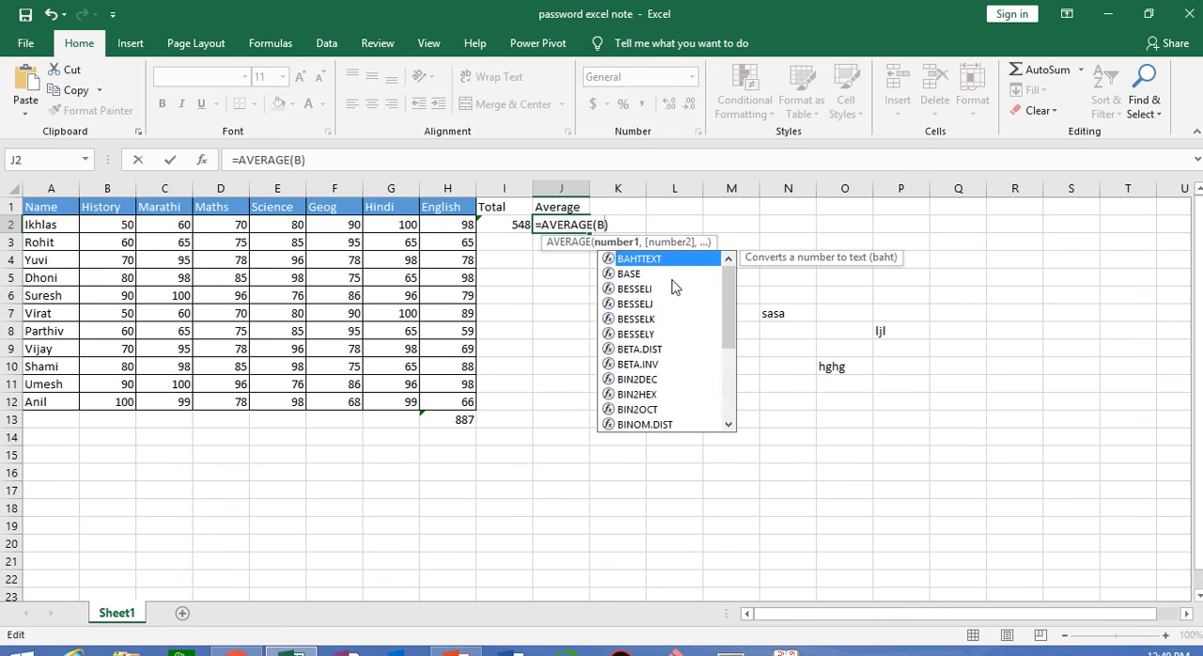
left_click_drag(114, 225, 428, 222)
key("Return")
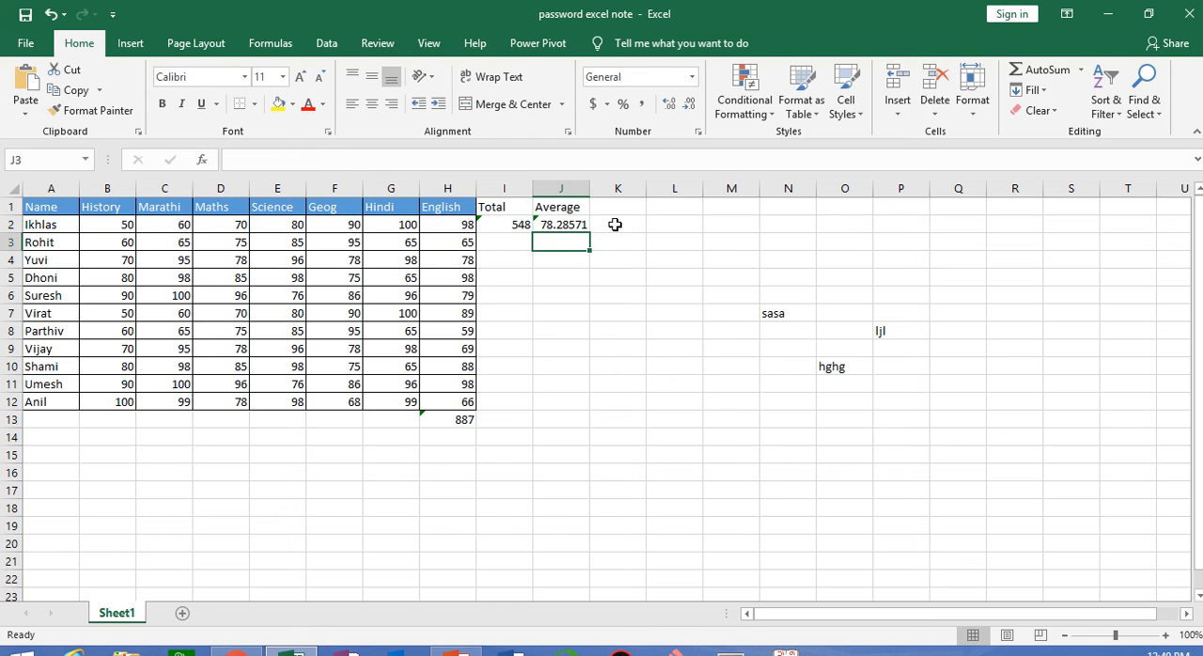
Copy the header formatting of G1 onto the range I1:L12 with Format Painter
left_click(390, 204)
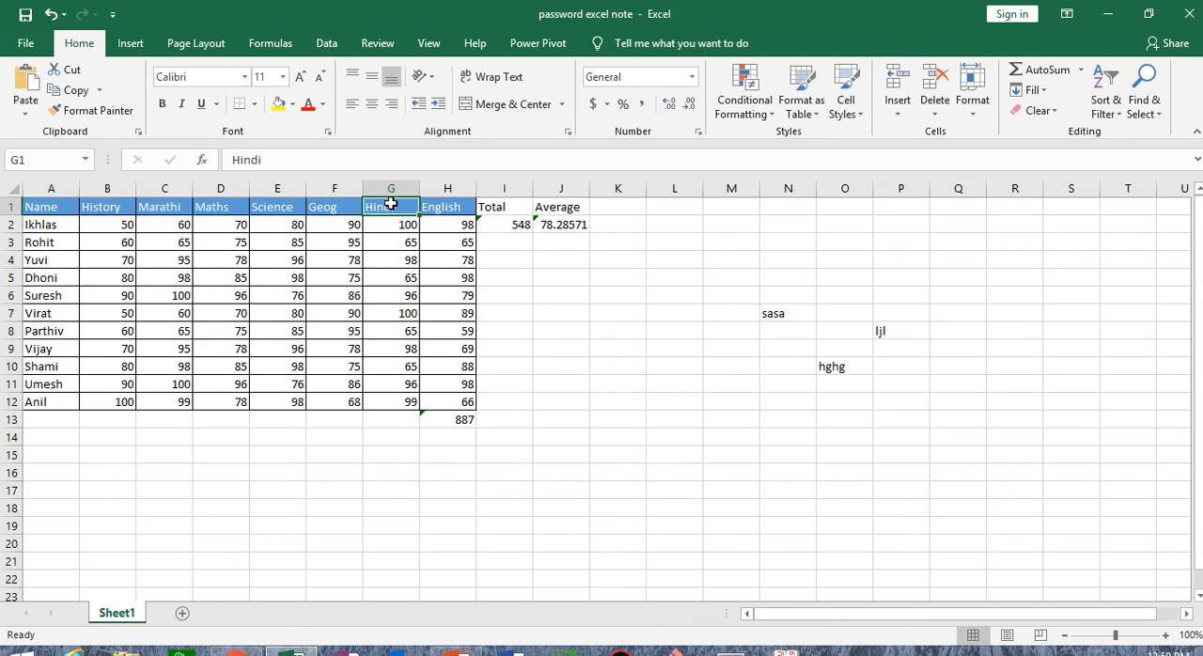
left_click(94, 110)
mouse_move(503, 205)
left_mouse_down()
mouse_move(658, 255)
mouse_move(695, 426)
mouse_move(693, 398)
left_mouse_up()
left_click(649, 496)
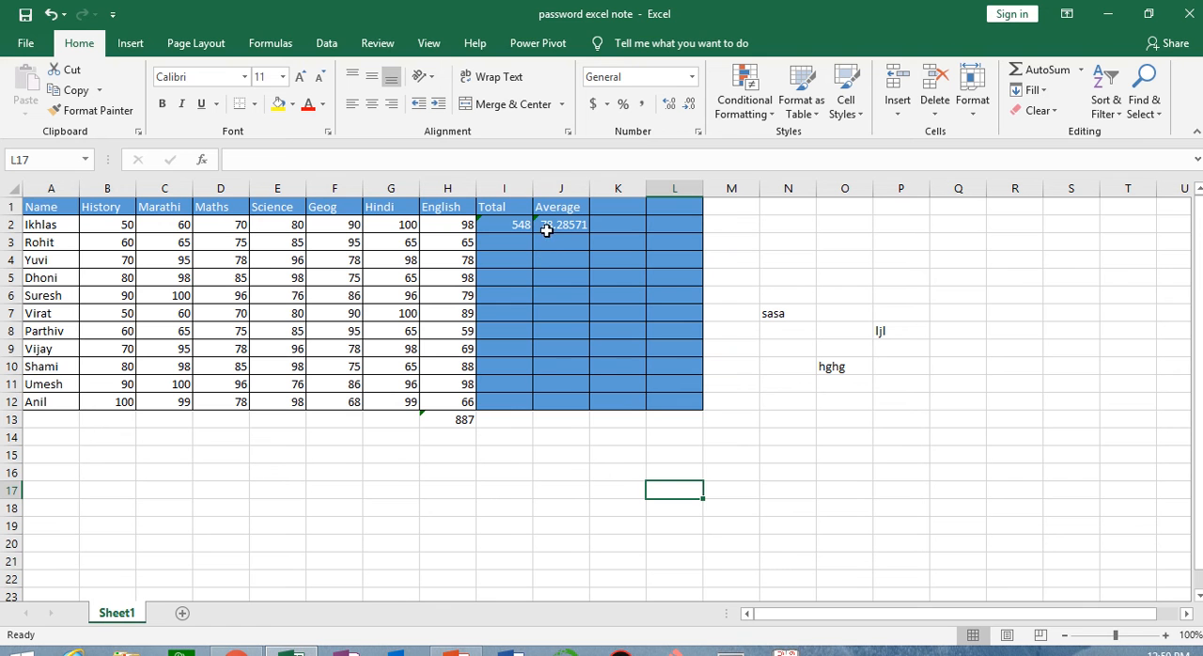
Enter the column header "count" in K1
left_click(616, 213)
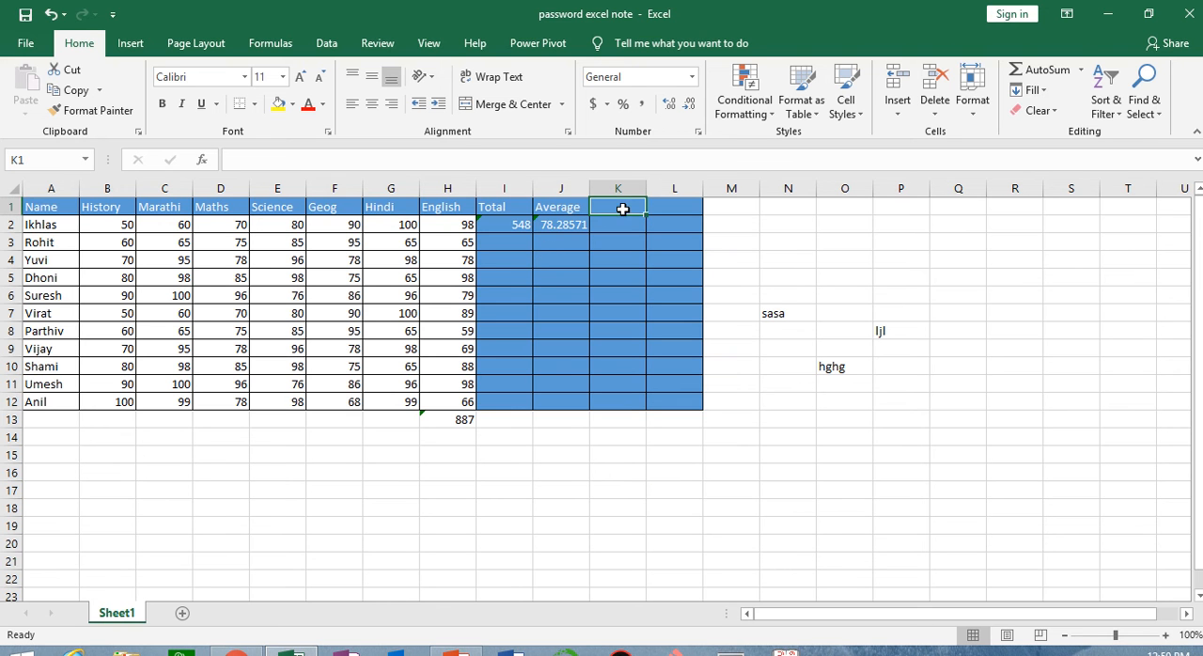
left_click(1083, 69)
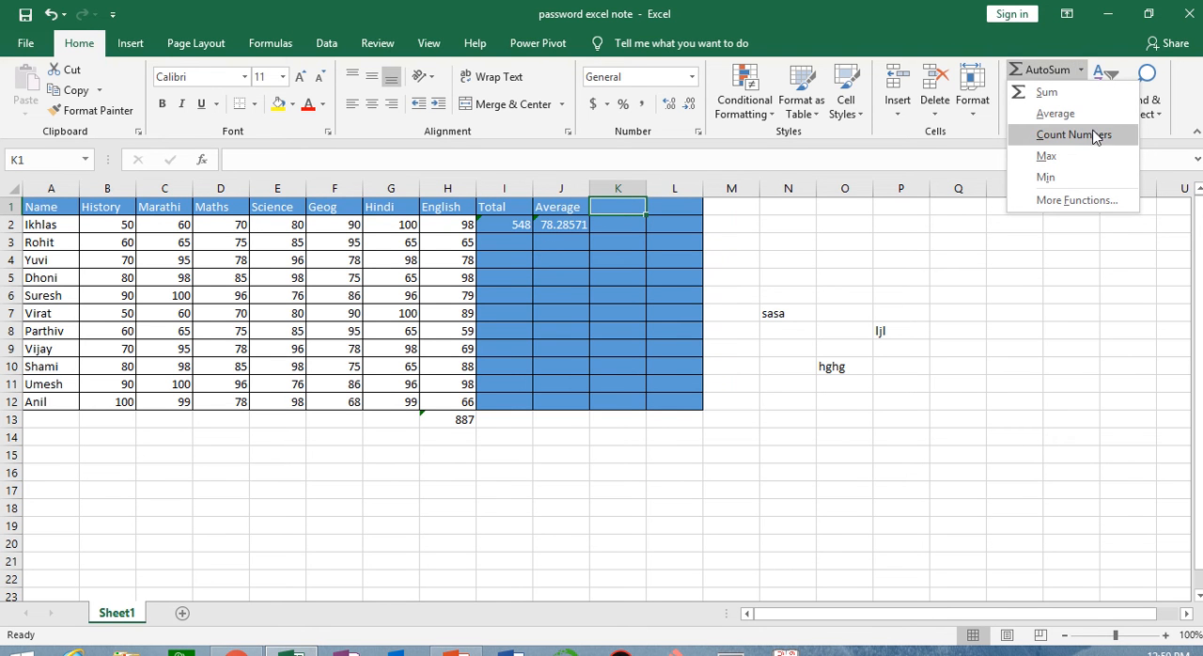
left_click(673, 509)
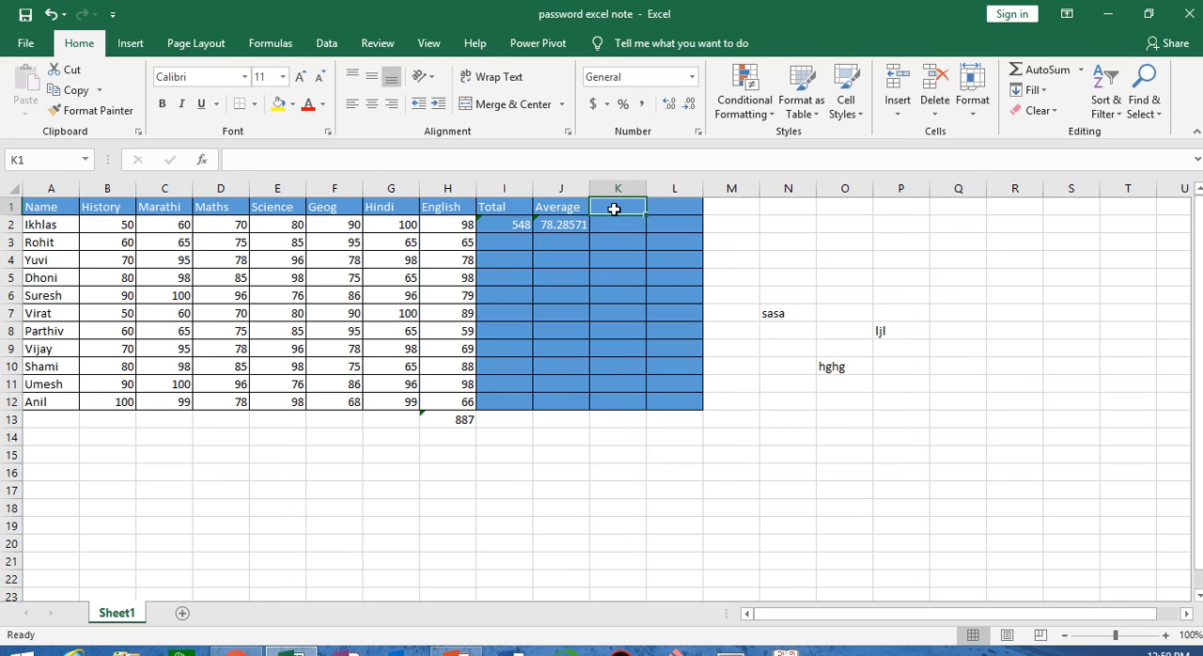
type("cou")
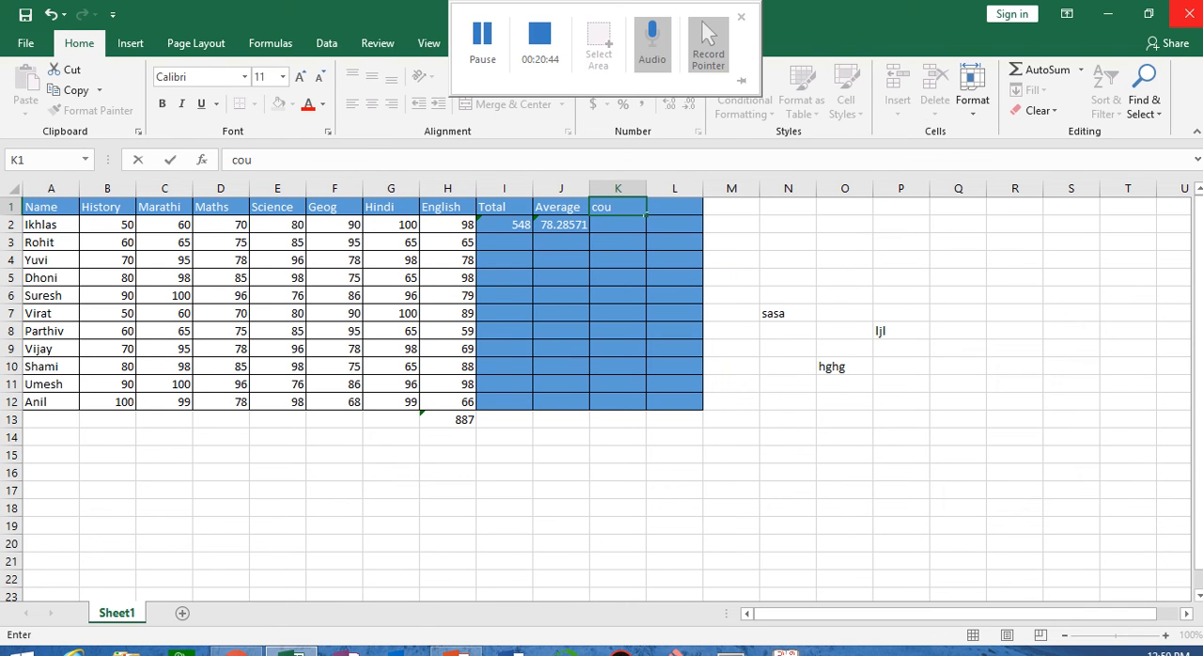
type("nt")
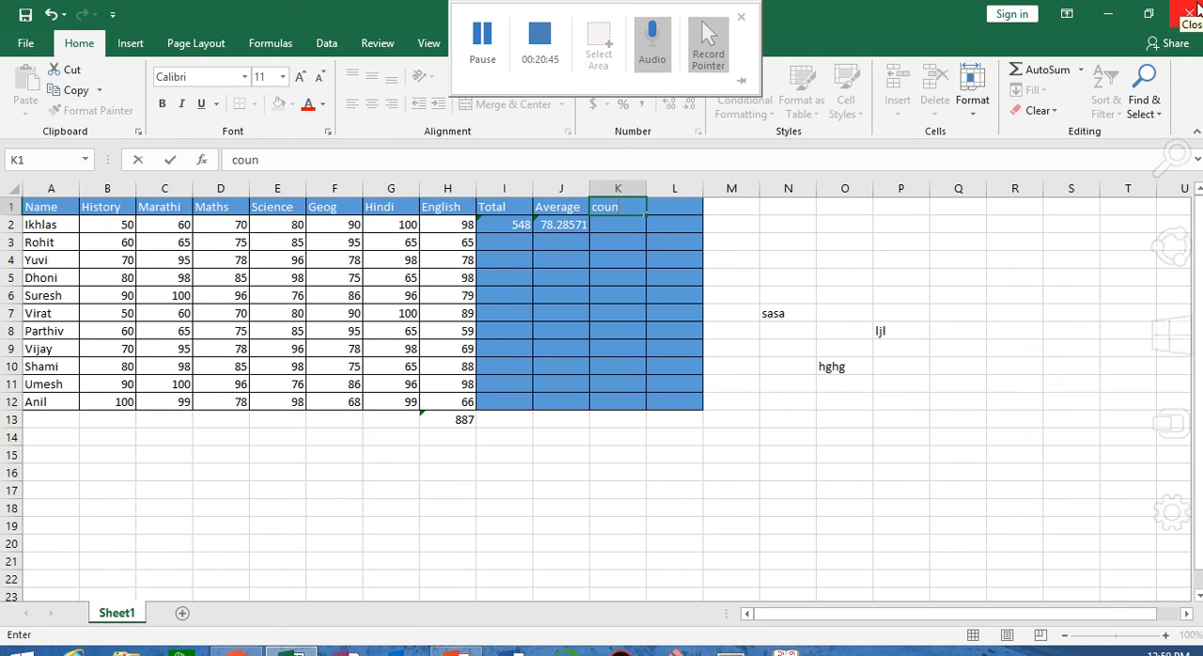
left_click(627, 236)
Count the numeric cells of B2:J2 in K2 with AutoSum's Count Numbers, and inspect the formula's range
left_click(626, 227)
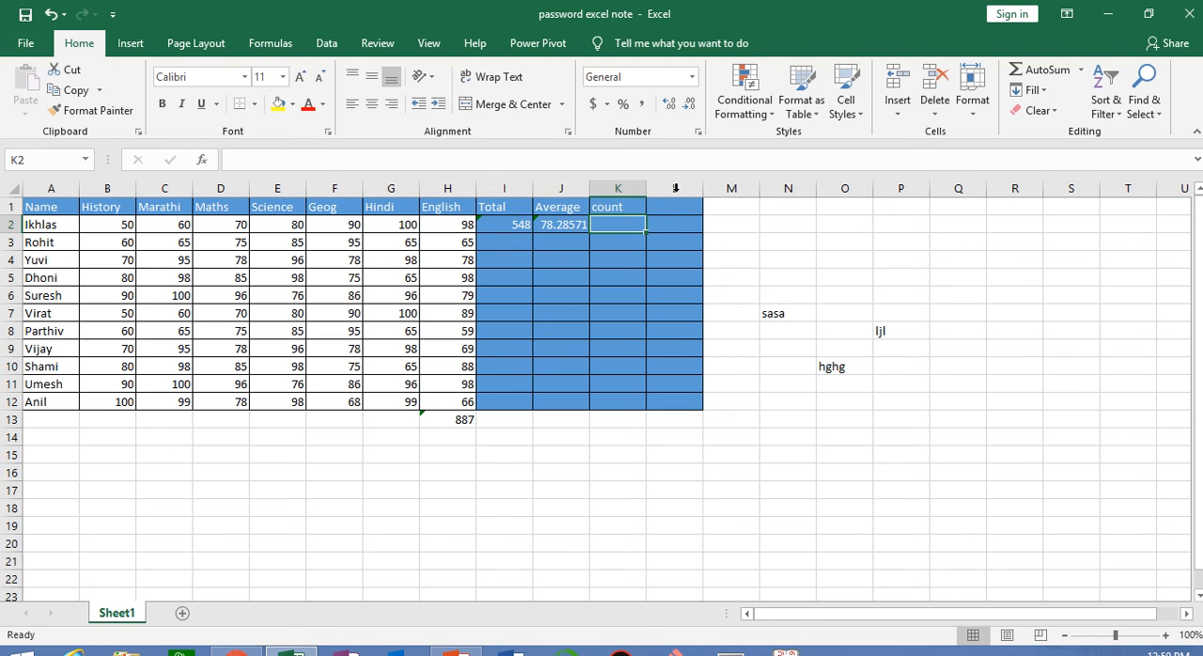
left_click(1081, 70)
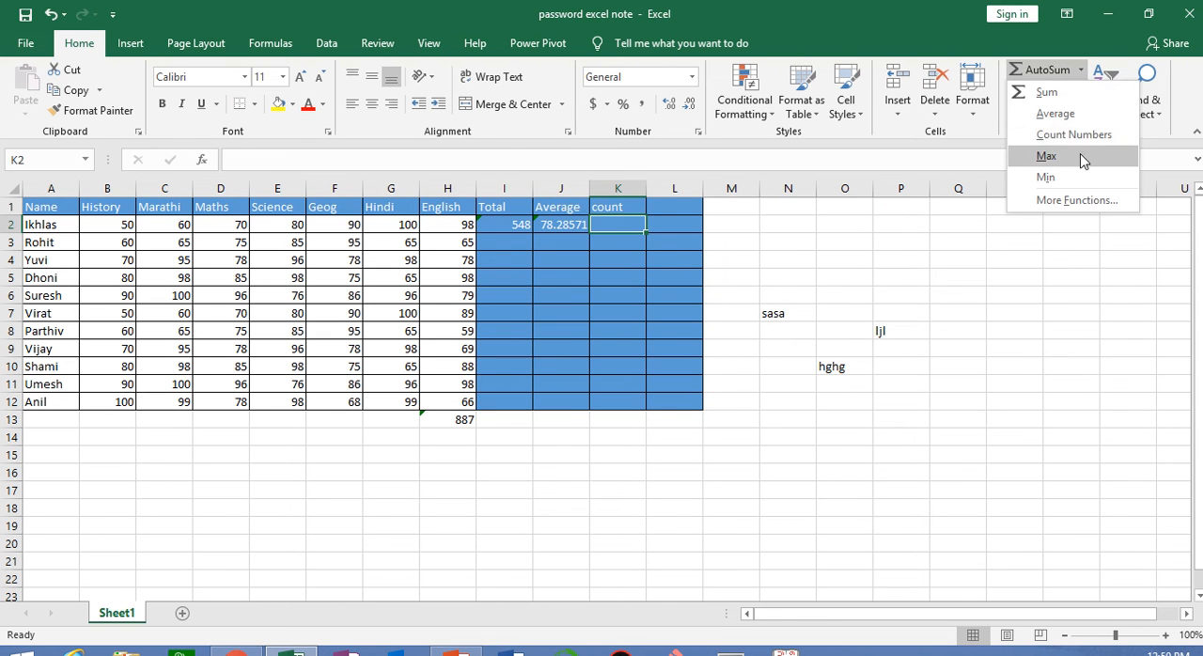
left_click(1080, 139)
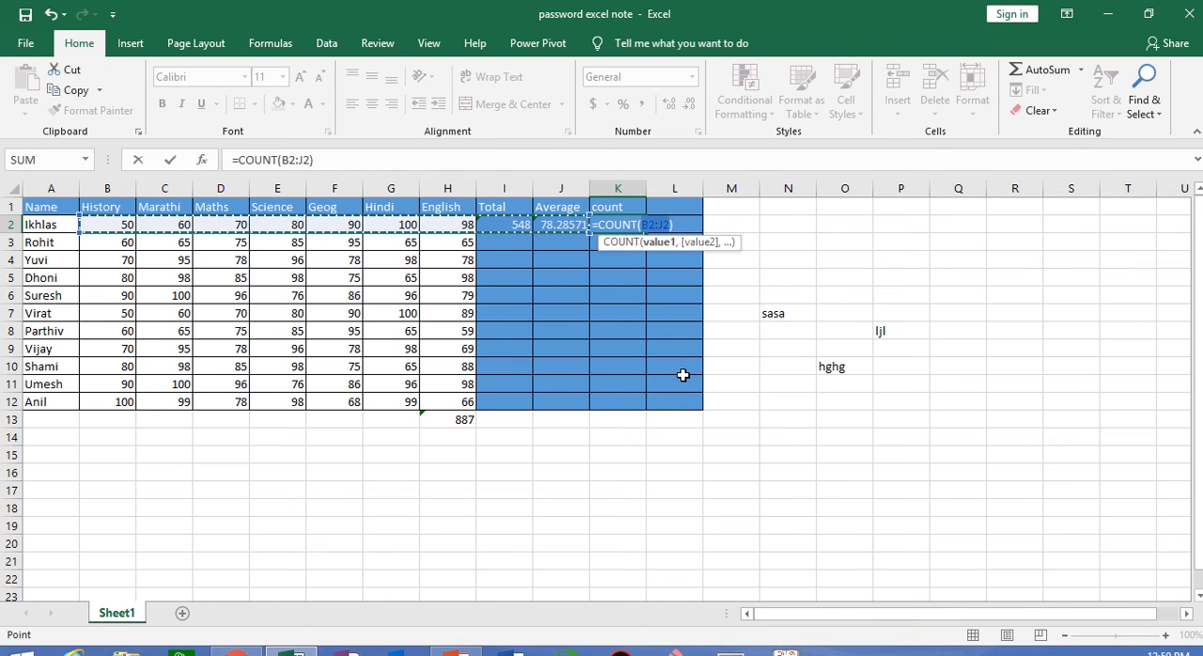
key("Return")
left_click(622, 224)
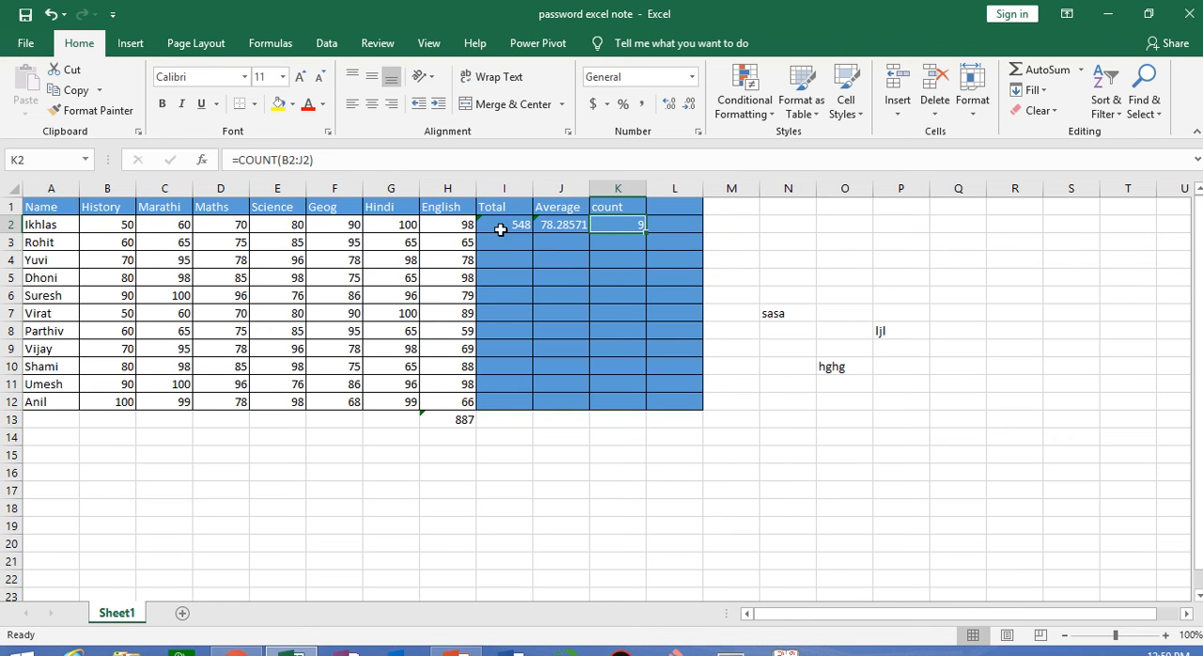
double_click(629, 226)
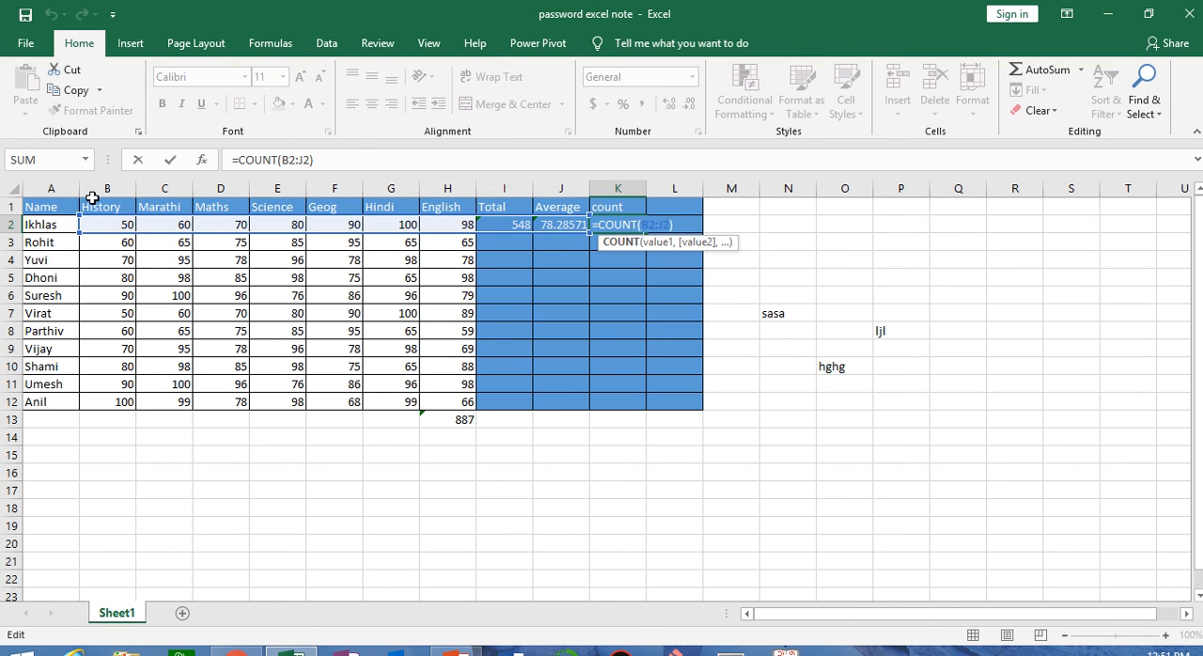
key("ctrl+Return")
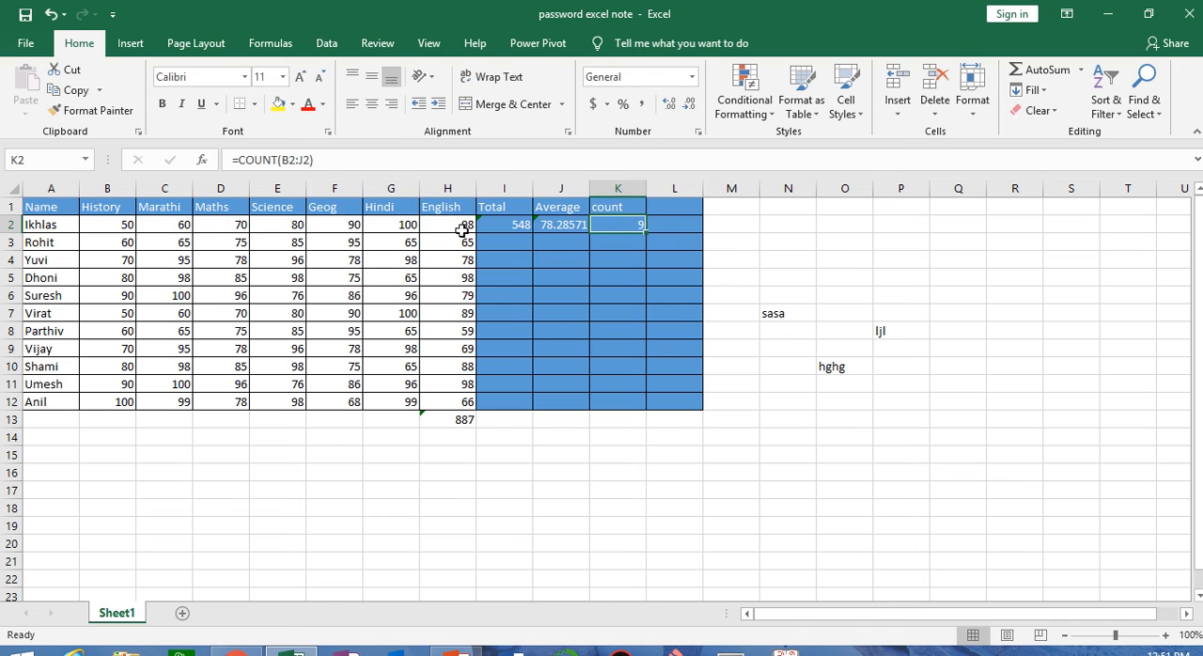
Enter the column header "counta" in L1
left_click(664, 207)
type("co")
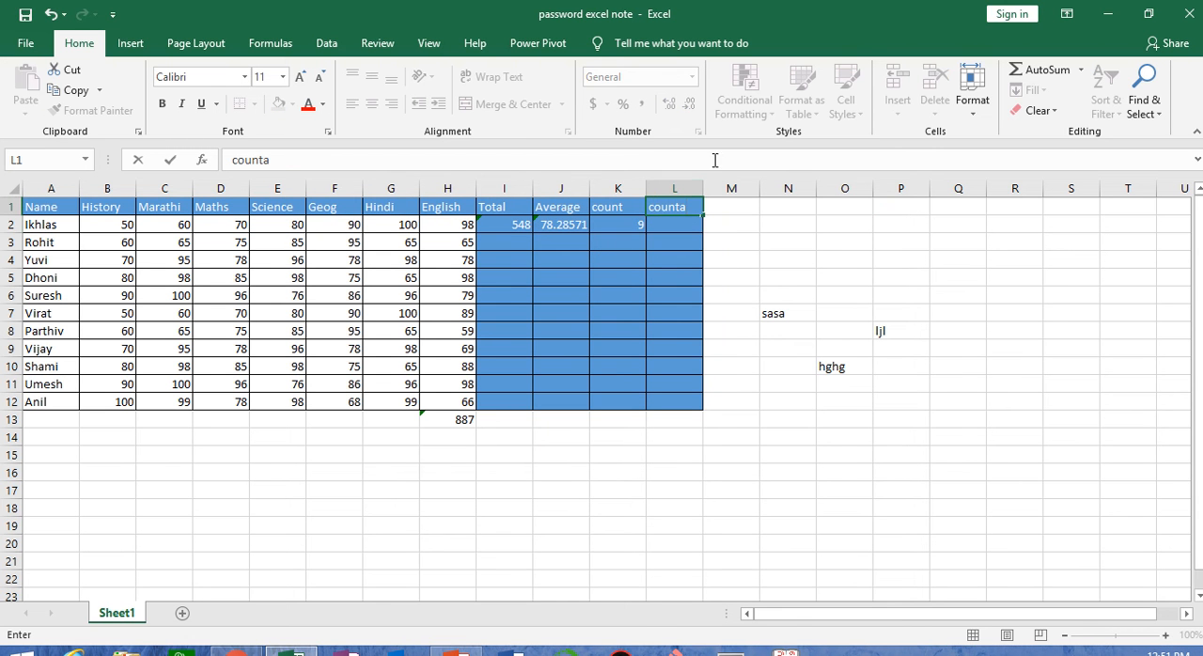
type("unta")
key("Return")
Count the non-empty cells of A2:J2 in L2 with COUNTA, and compare it with the numeric count in K2
type("=coubt")
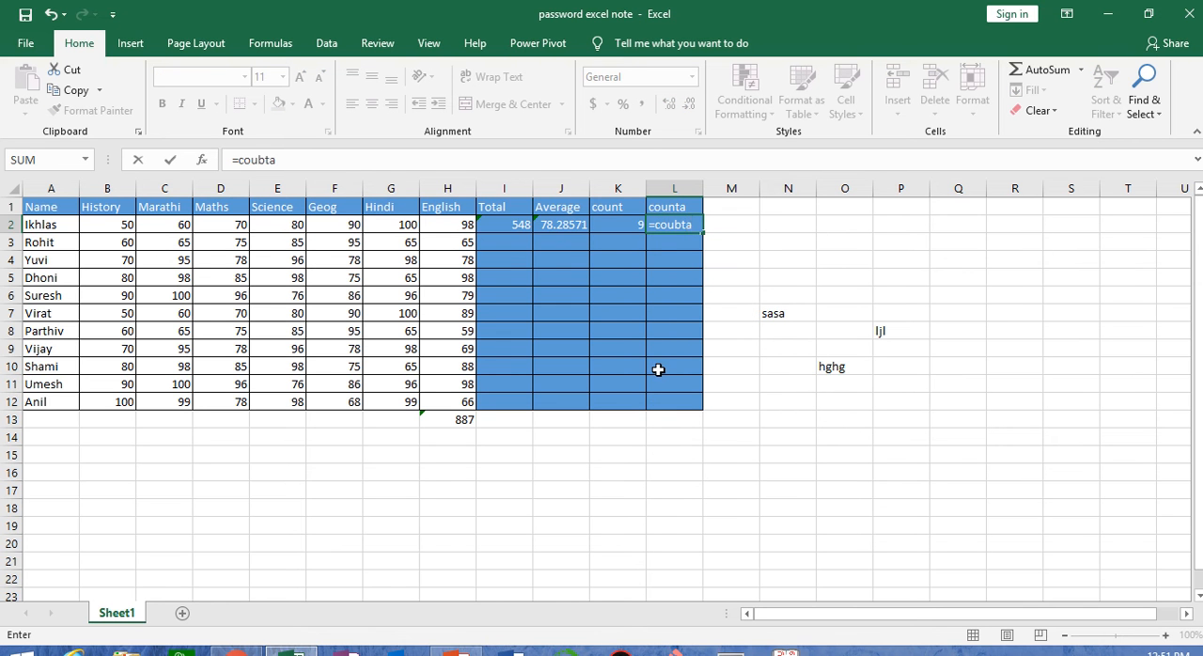
type("a")
key("BackSpace")
key("BackSpace")
key("BackSpace")
key("Down")
key("Tab")
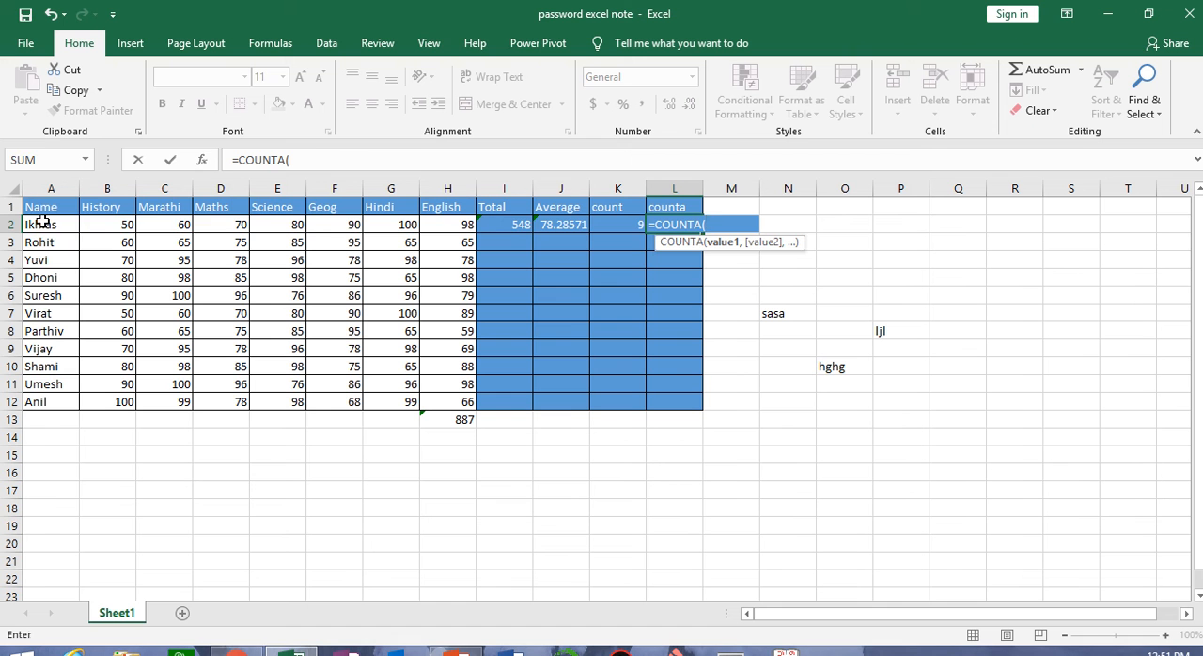
left_click_drag(39, 225, 577, 230)
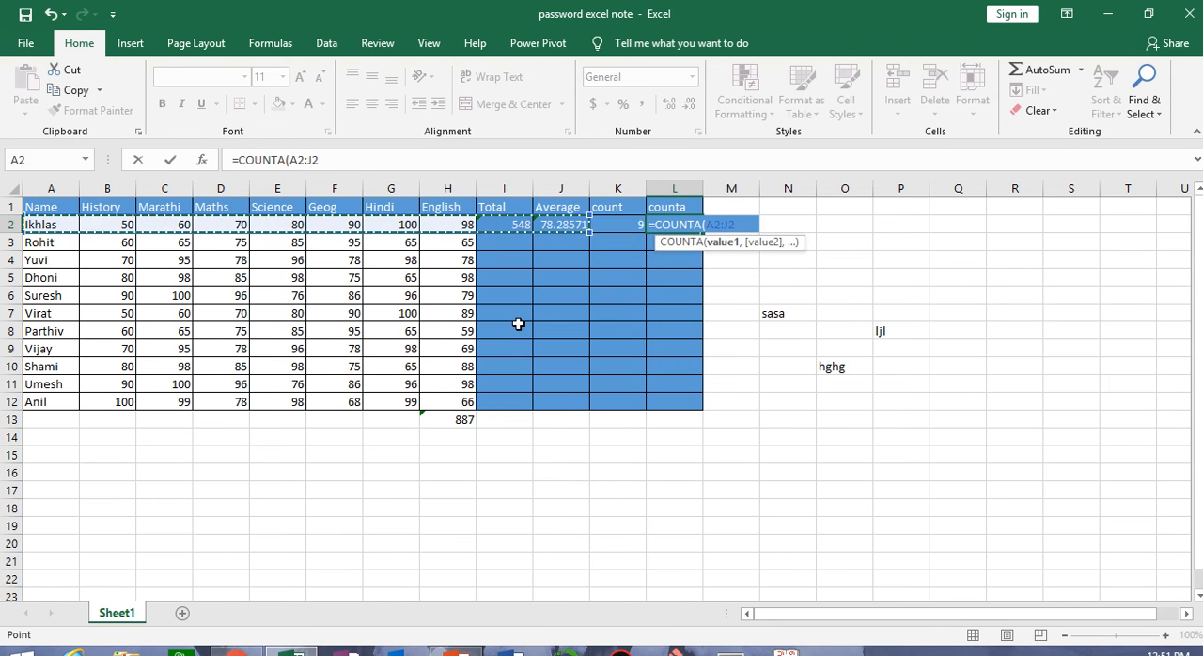
type(")")
key("Return")
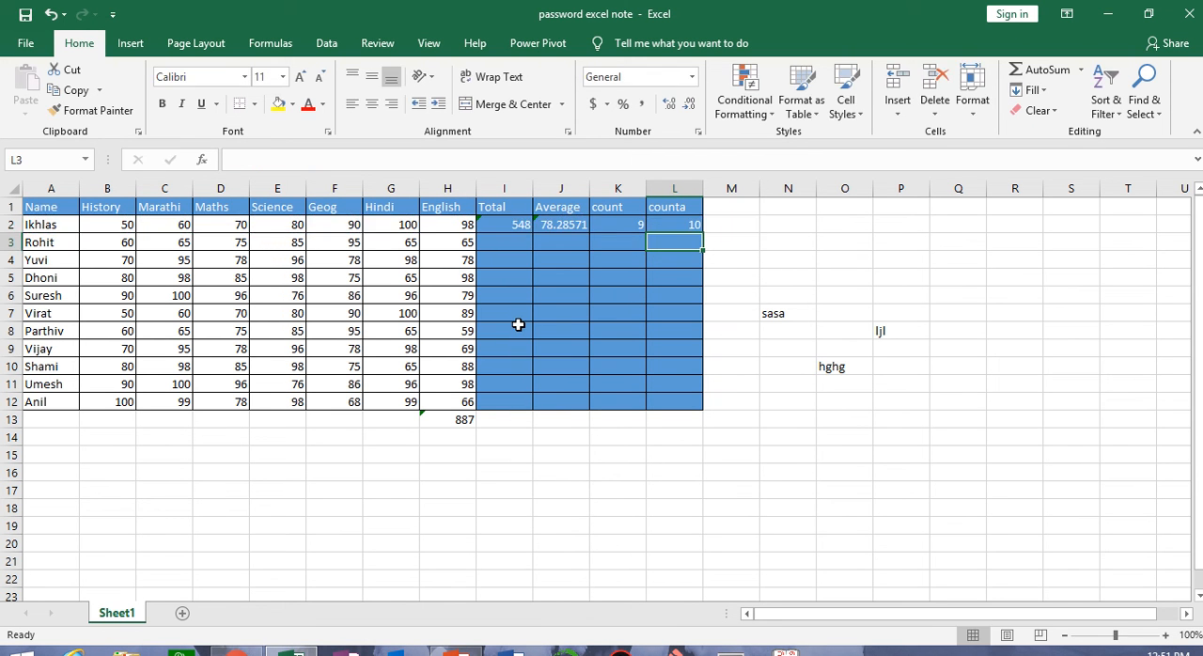
left_click(617, 227)
left_click(658, 223)
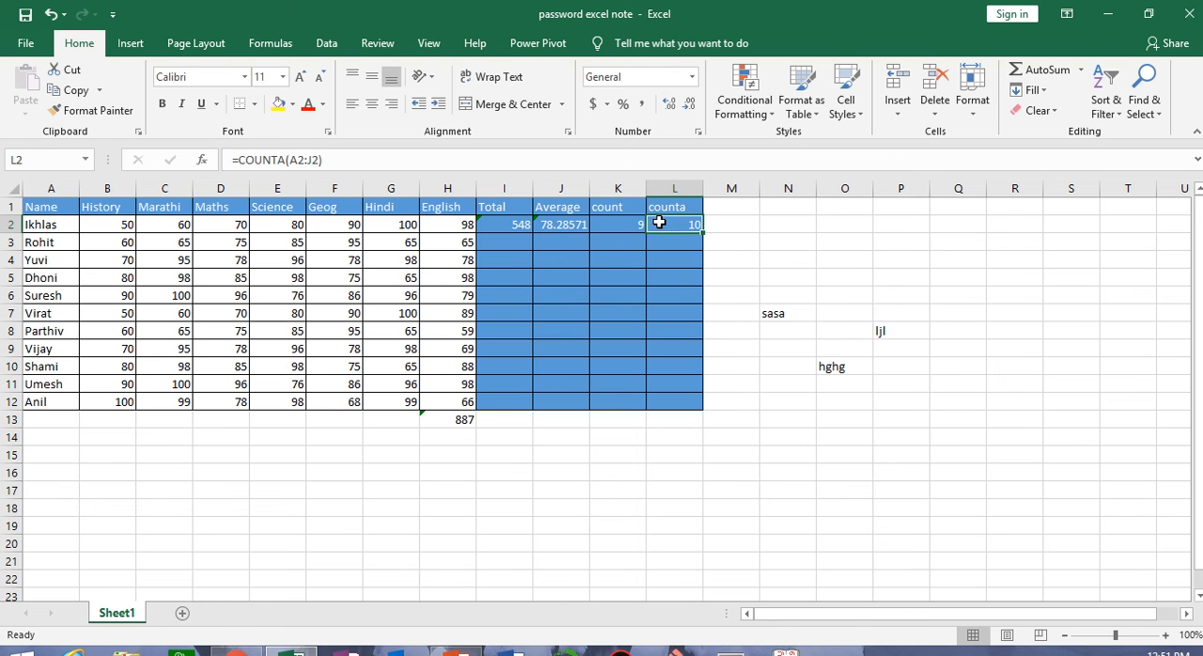
left_click(62, 223)
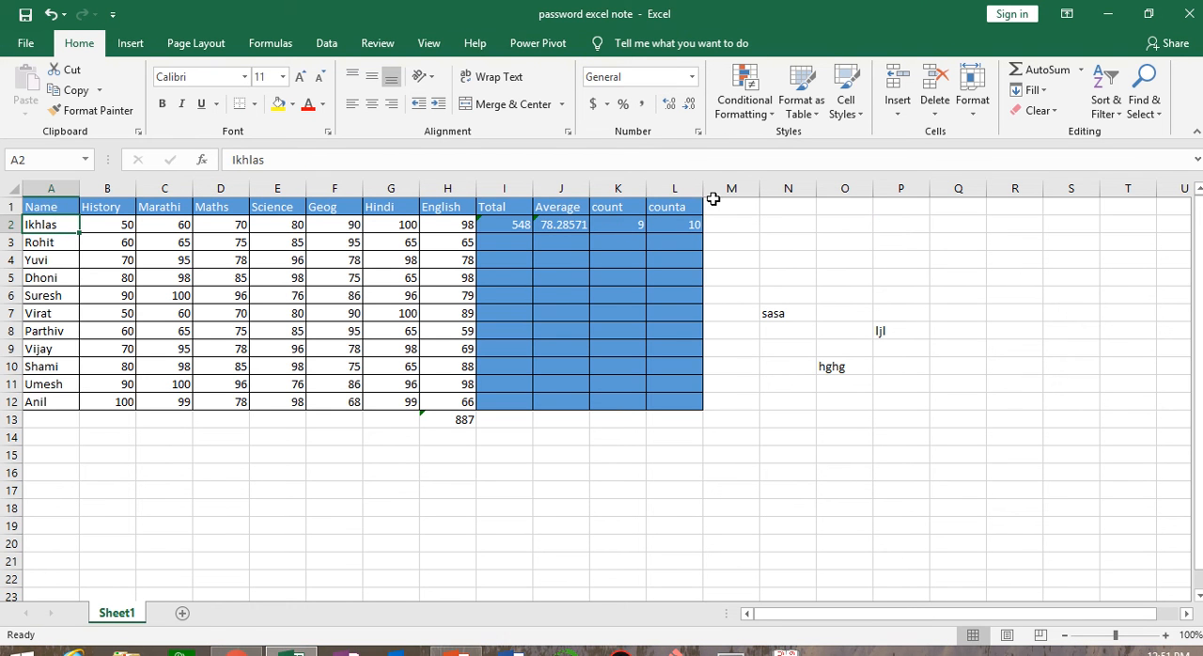
Enter the column header "max" in M1
left_click(1081, 69)
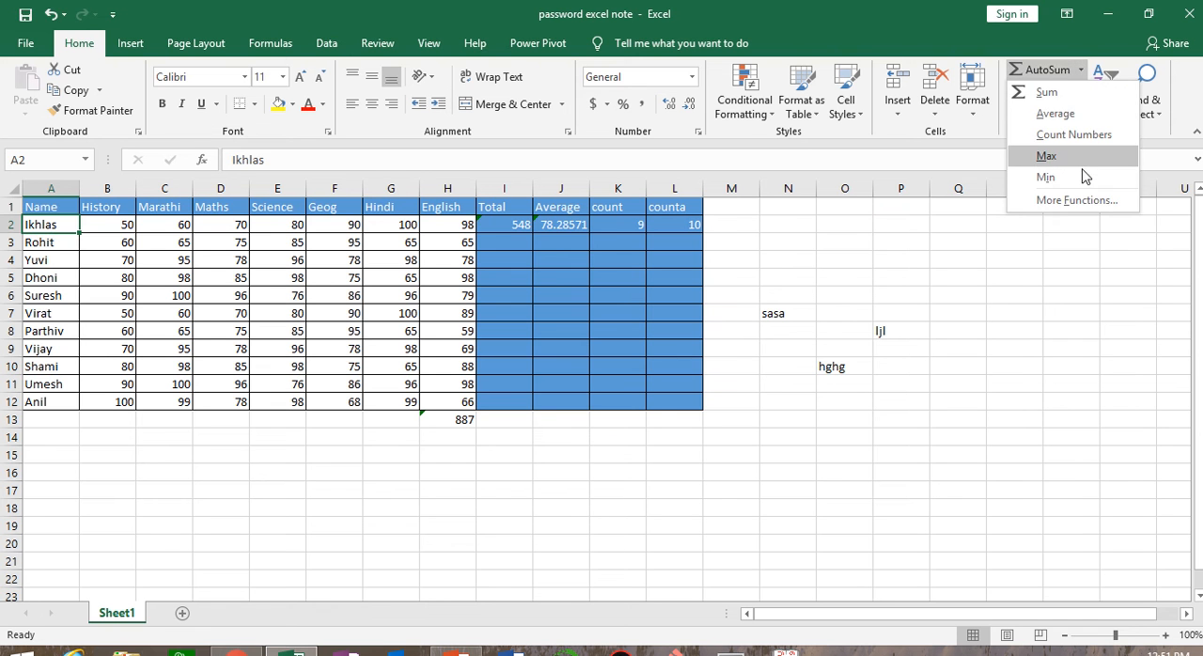
left_click(734, 207)
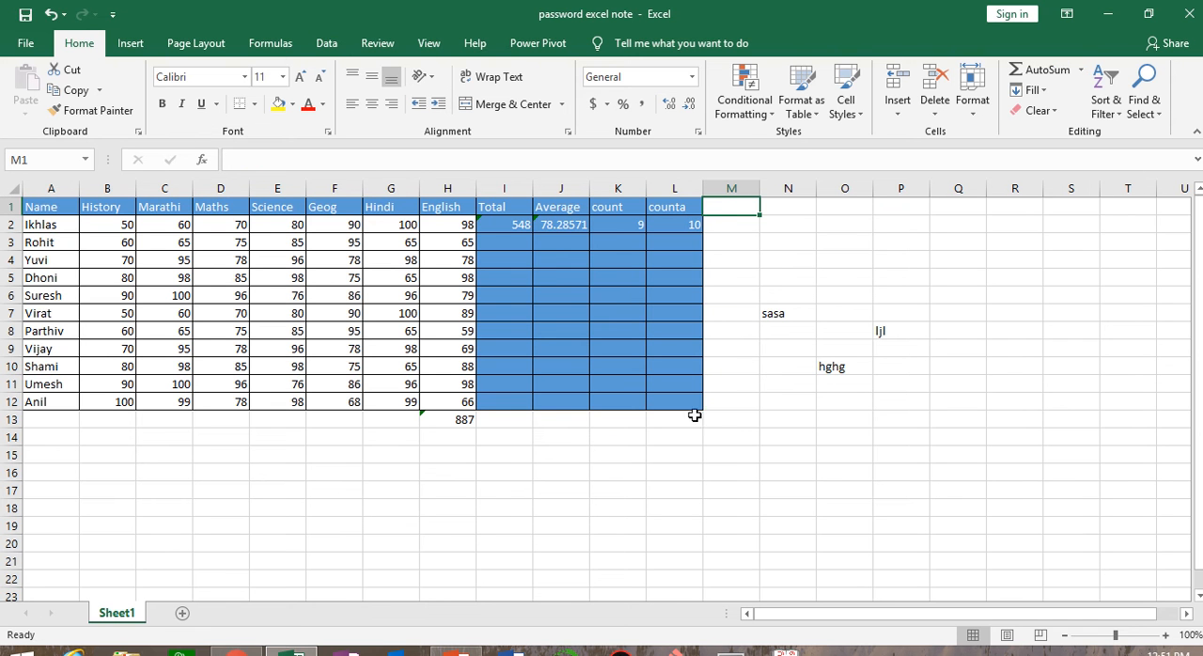
type("max")
Clear the stray text entries from the range N5:Q13
left_click_drag(772, 277, 978, 420)
left_click(1044, 111)
left_click(1055, 133)
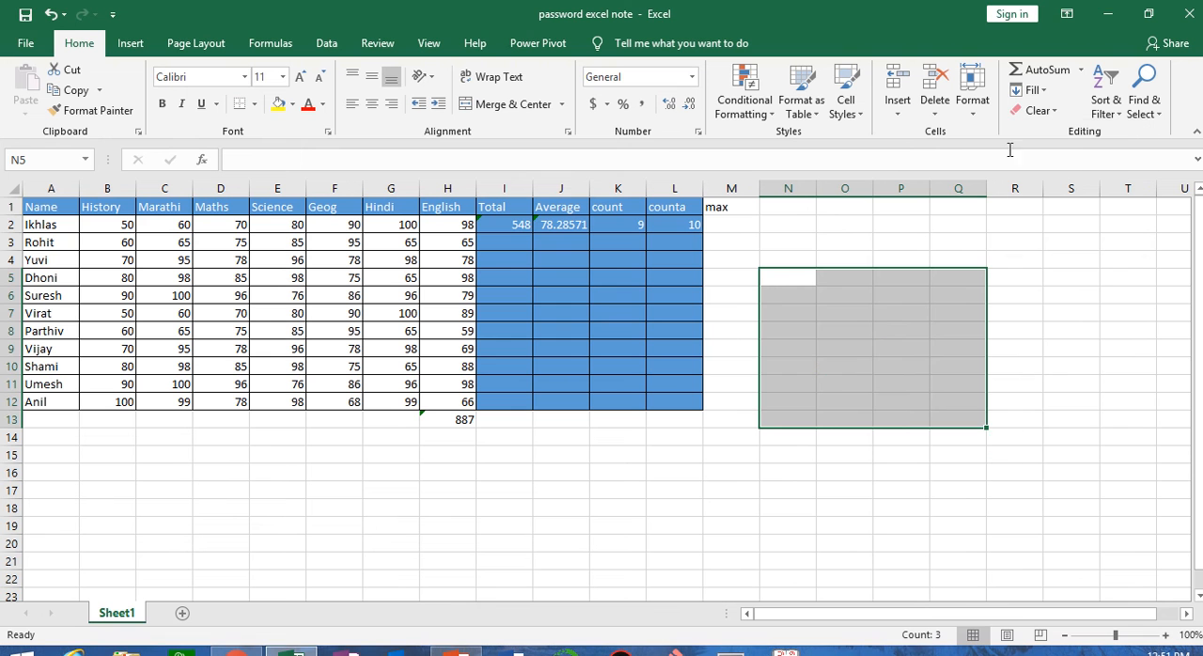
Enter the column header "min" in N1
left_click(787, 206)
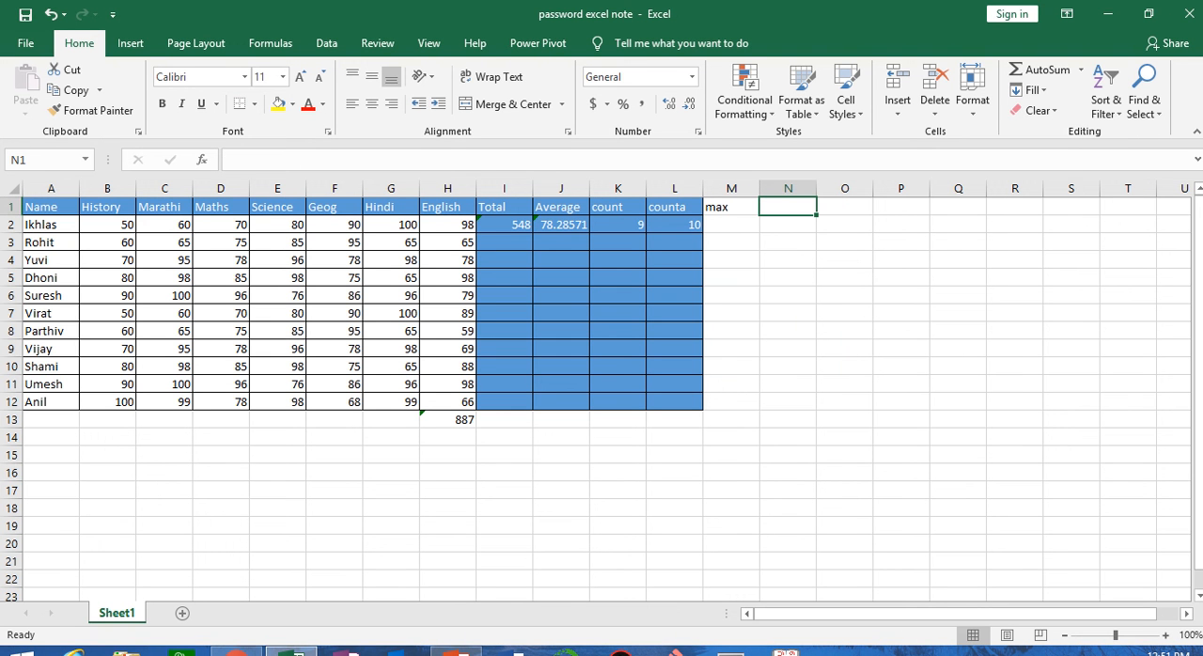
type("min")
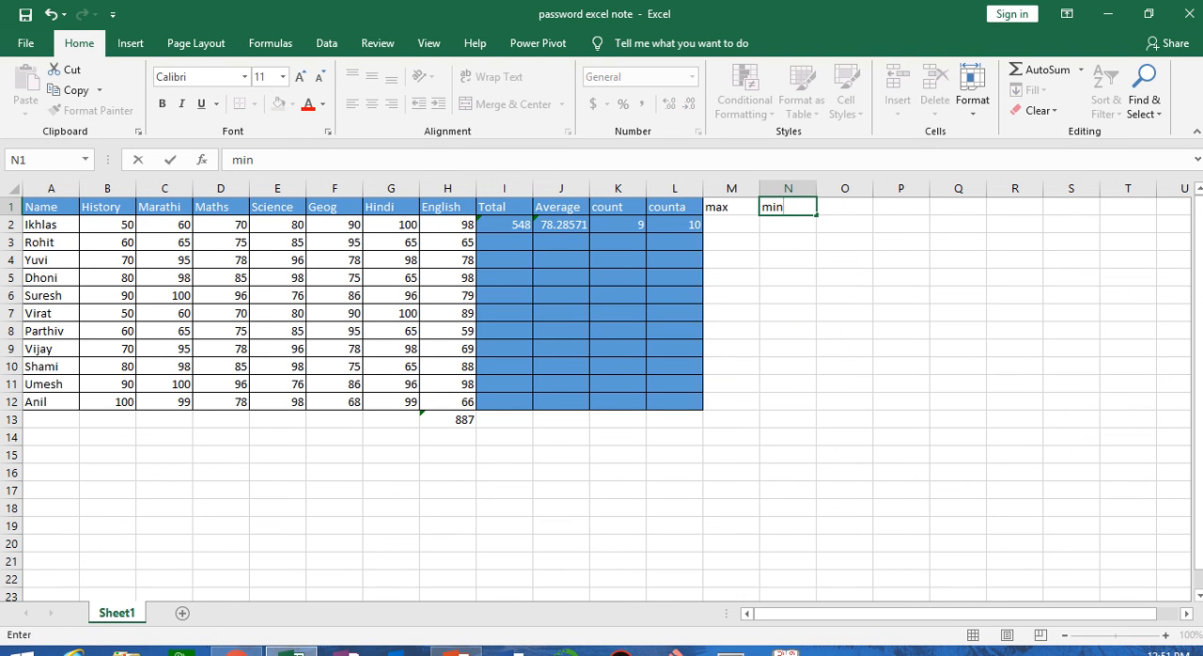
left_click(590, 368)
Find the first student's highest mark in M2 with AutoSum's Max, replacing the suggested range with B2:H2
left_click(729, 225)
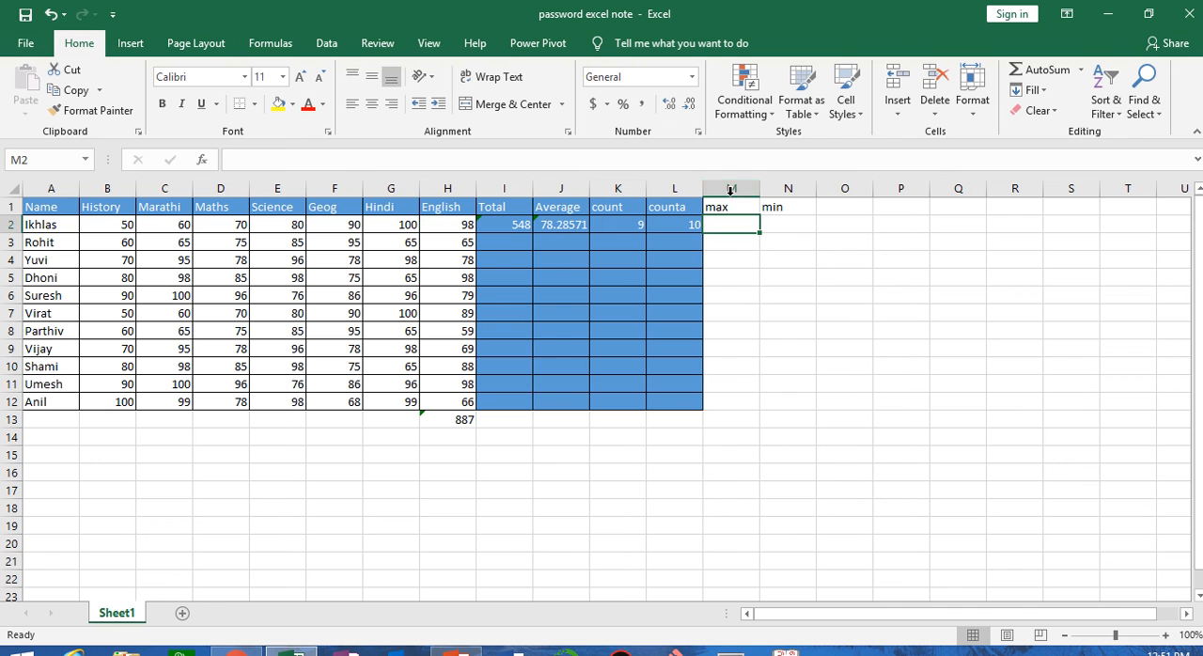
left_click(1080, 72)
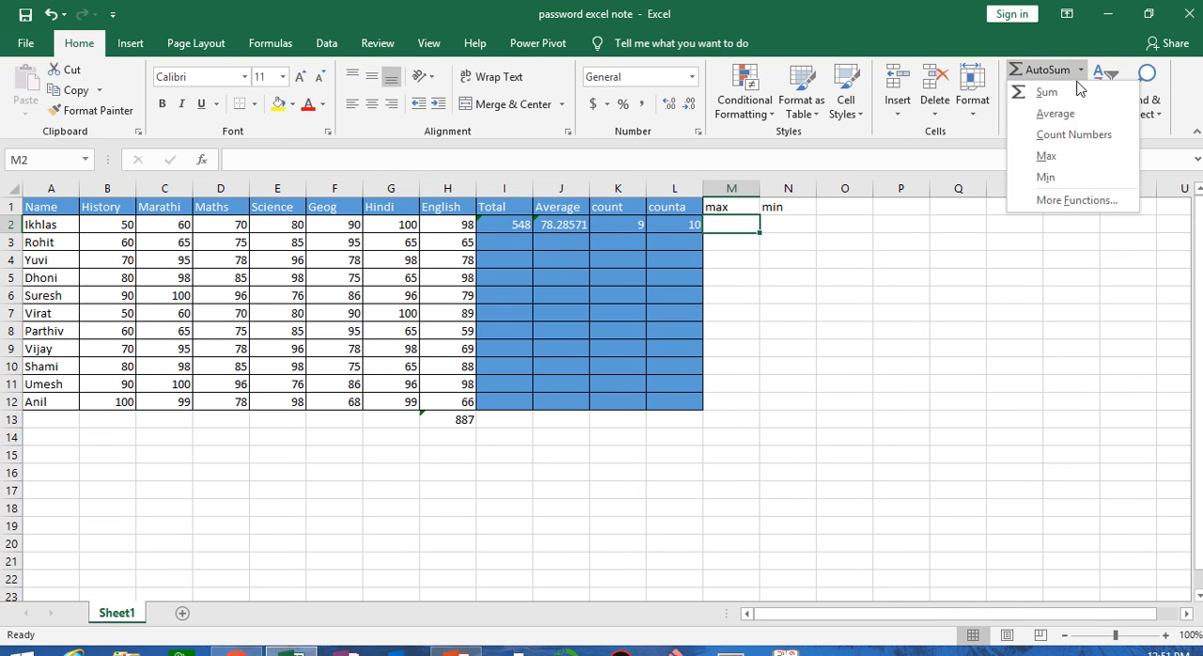
left_click(1060, 158)
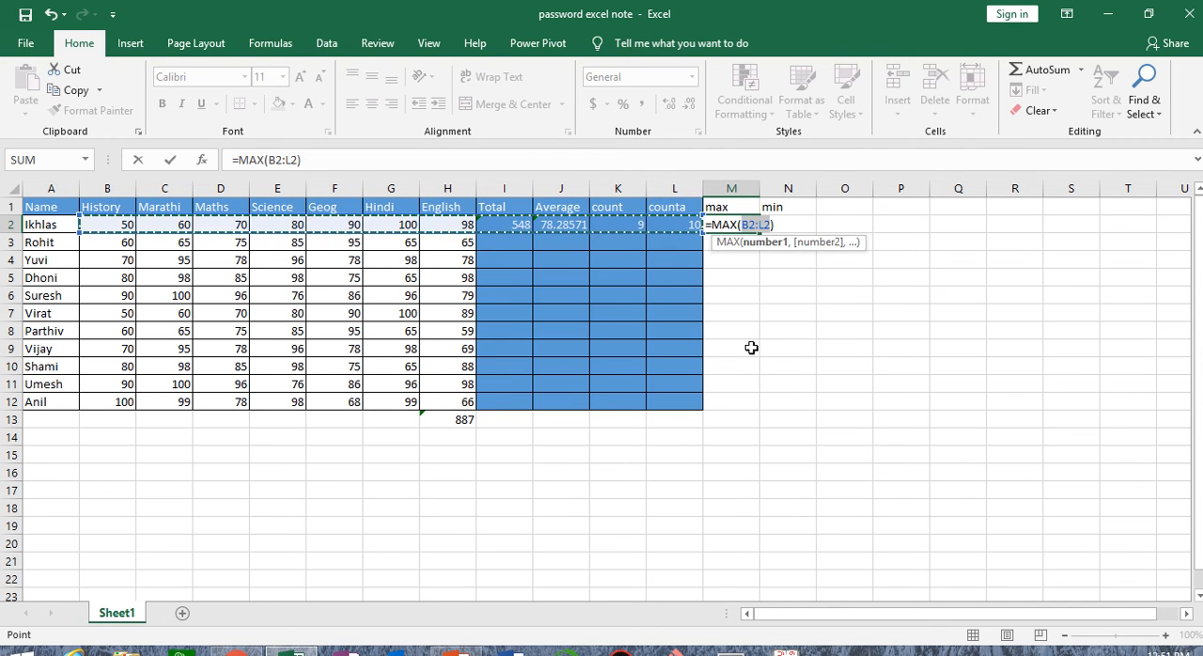
key("BackSpace")
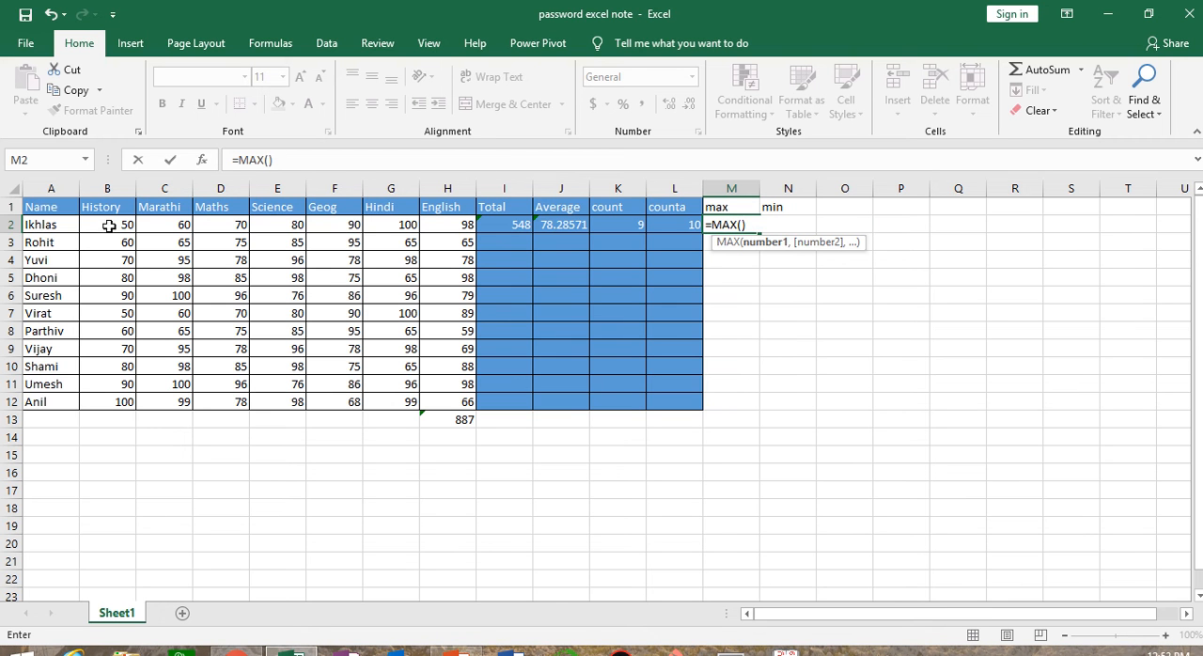
left_click_drag(107, 224, 444, 222)
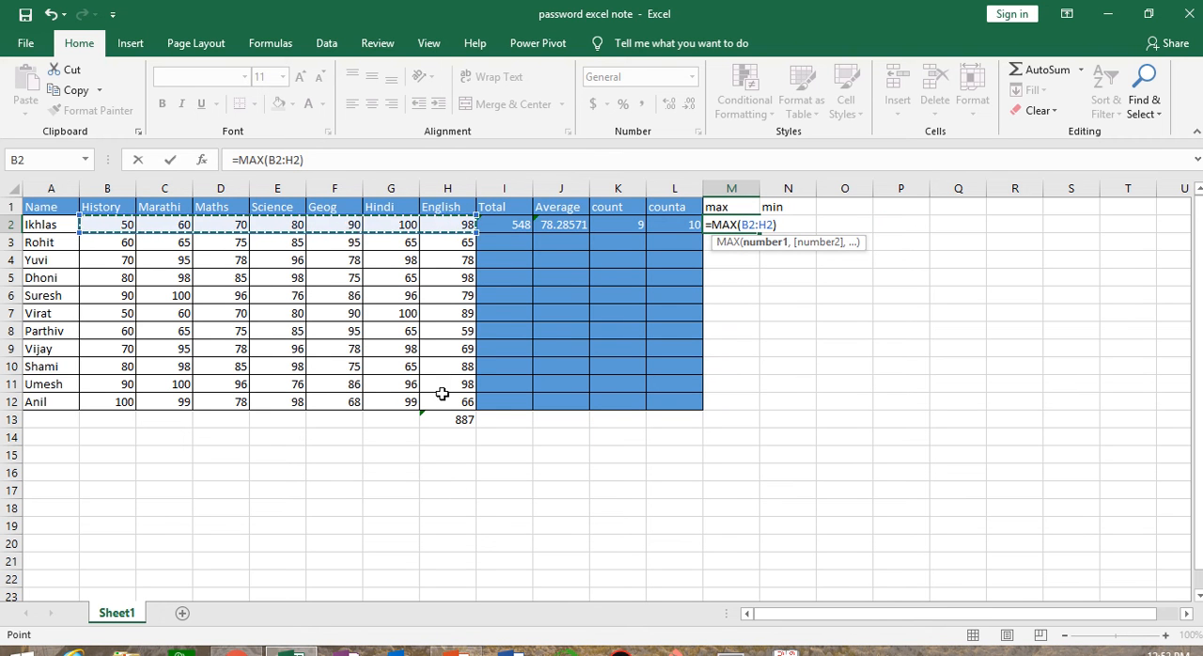
key("Return")
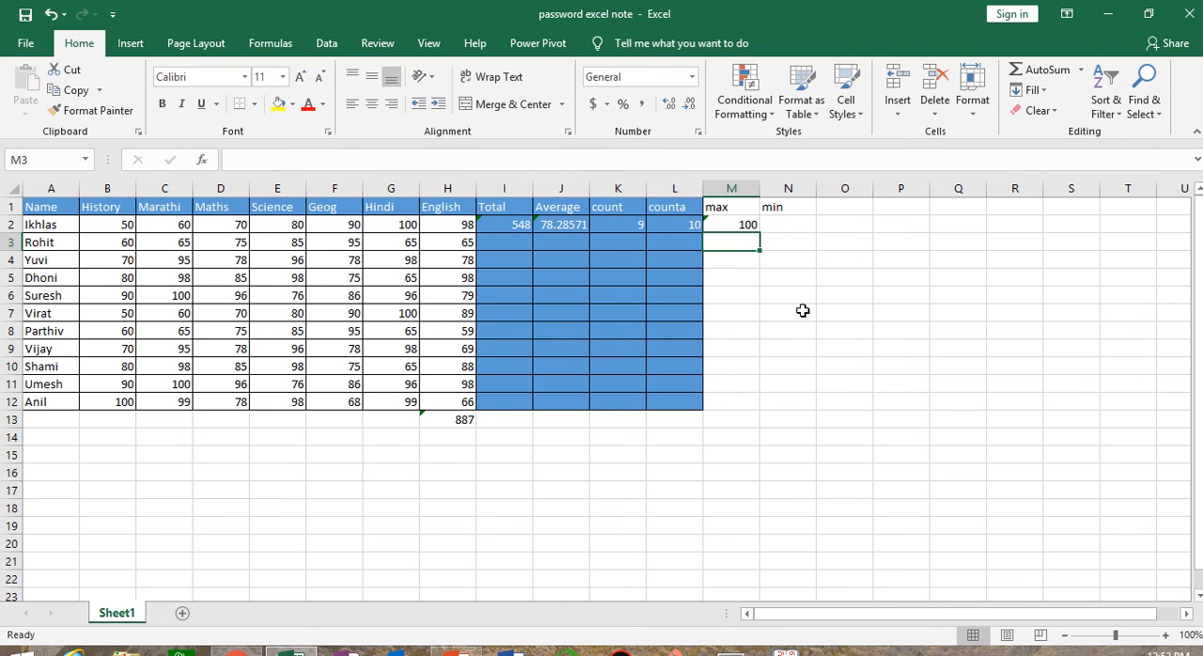
left_click(724, 223)
Find the first student's lowest mark in N2 with AutoSum's Min, replacing the suggested range with B2:H2
left_click(780, 224)
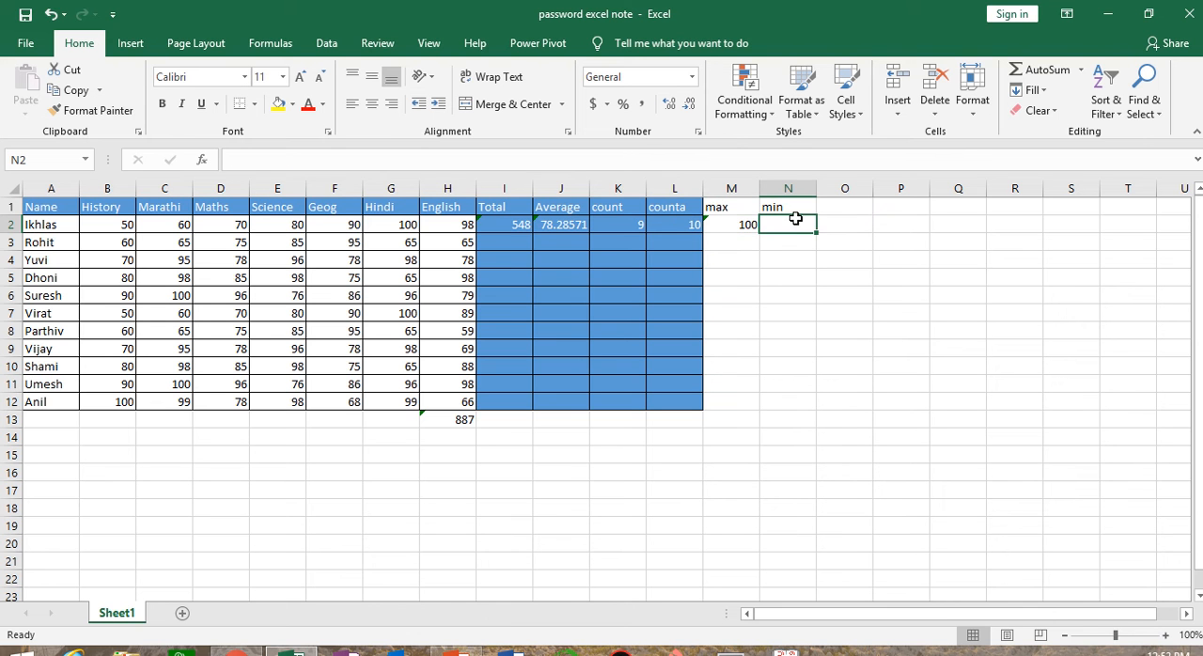
left_click(1080, 70)
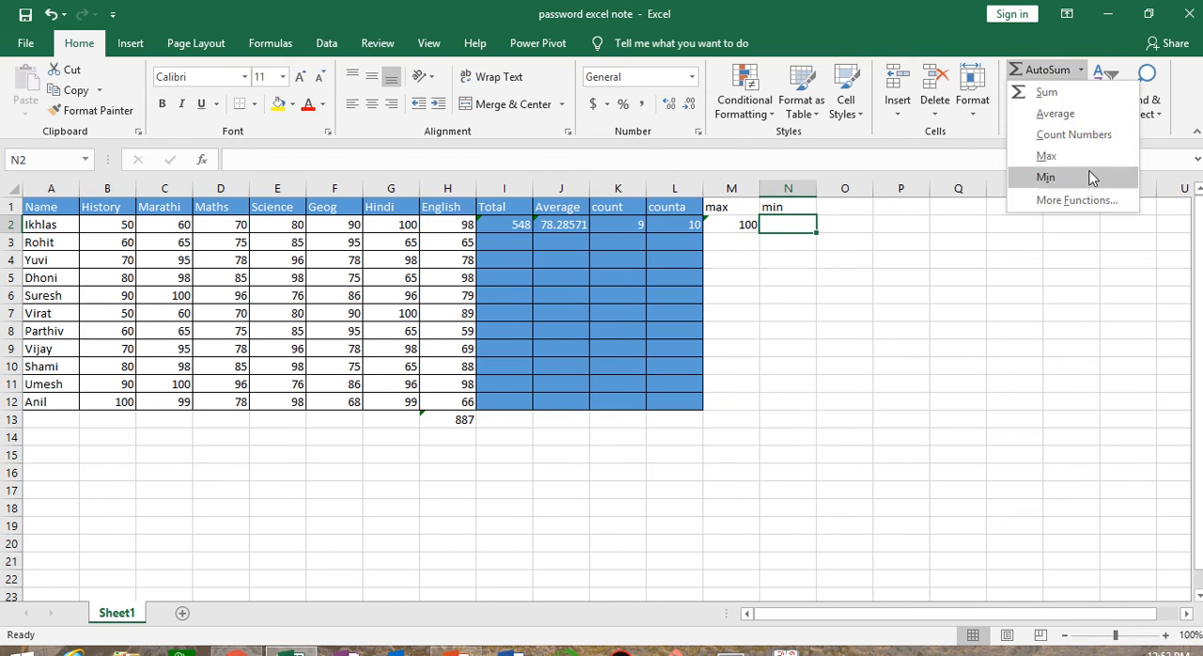
left_click(1090, 178)
key("BackSpace")
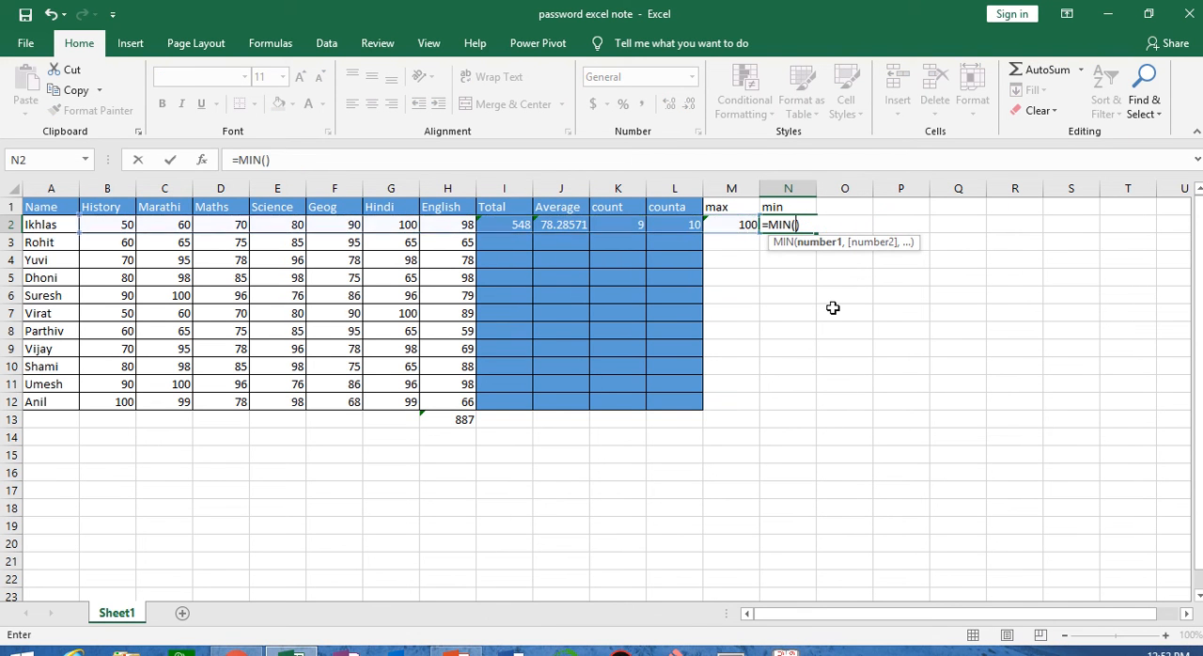
left_click_drag(112, 219, 439, 224)
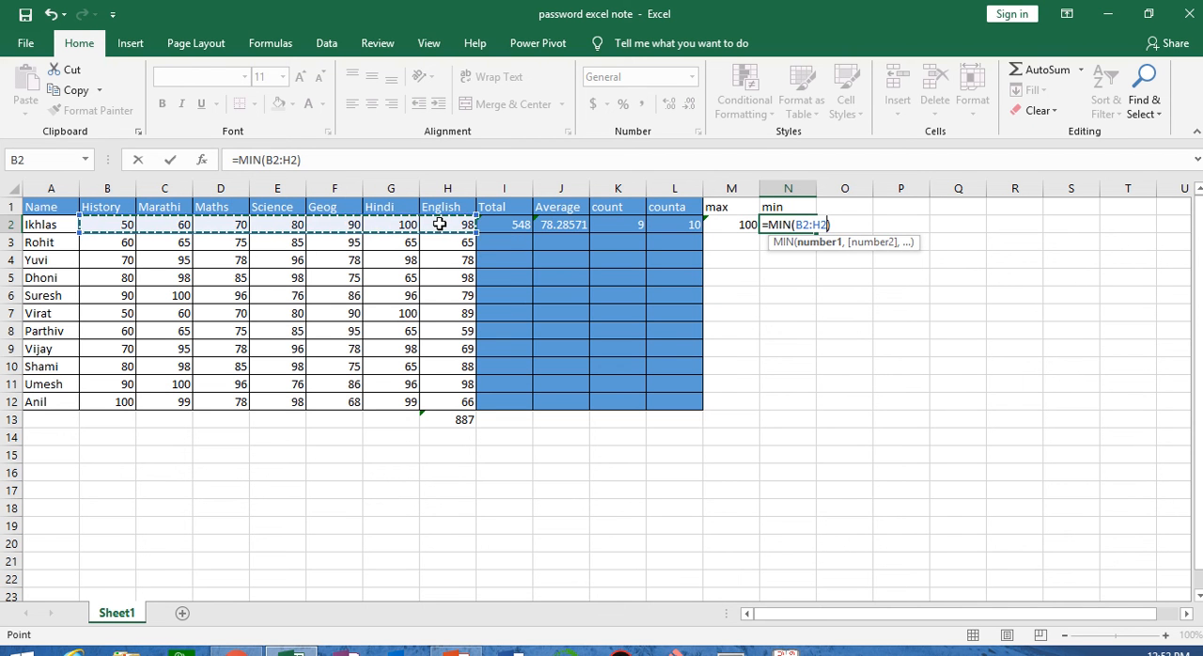
key("Return")
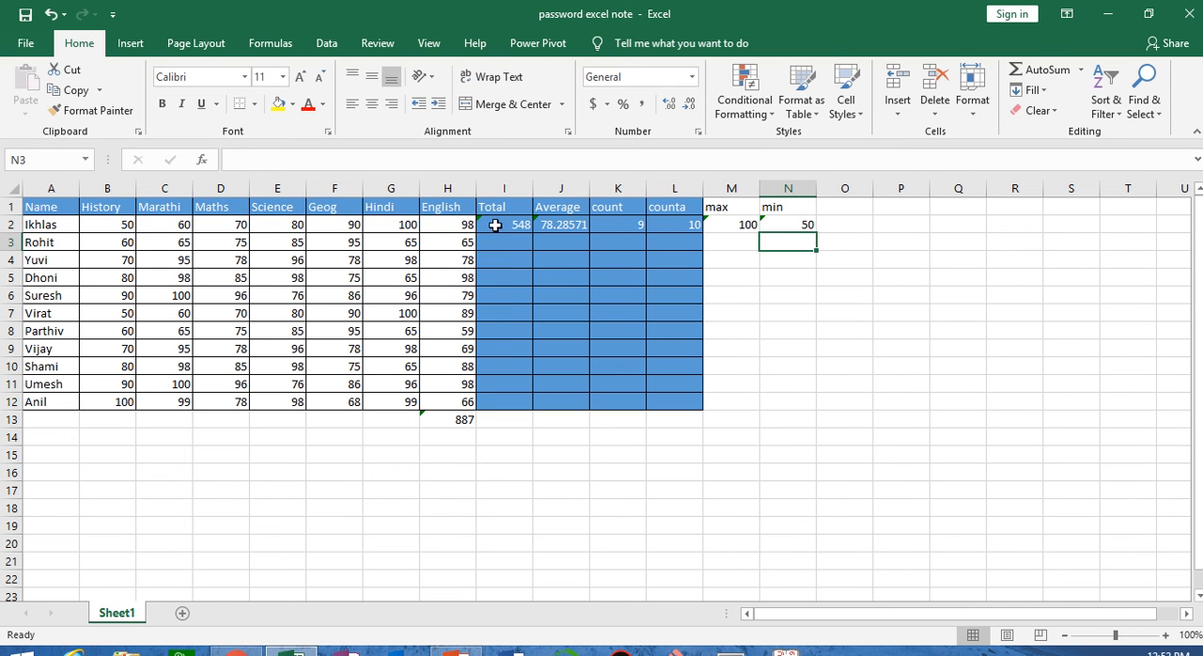
Fill the formulas of I2:N2 down to row 12 for all the other students
left_click_drag(495, 226, 795, 227)
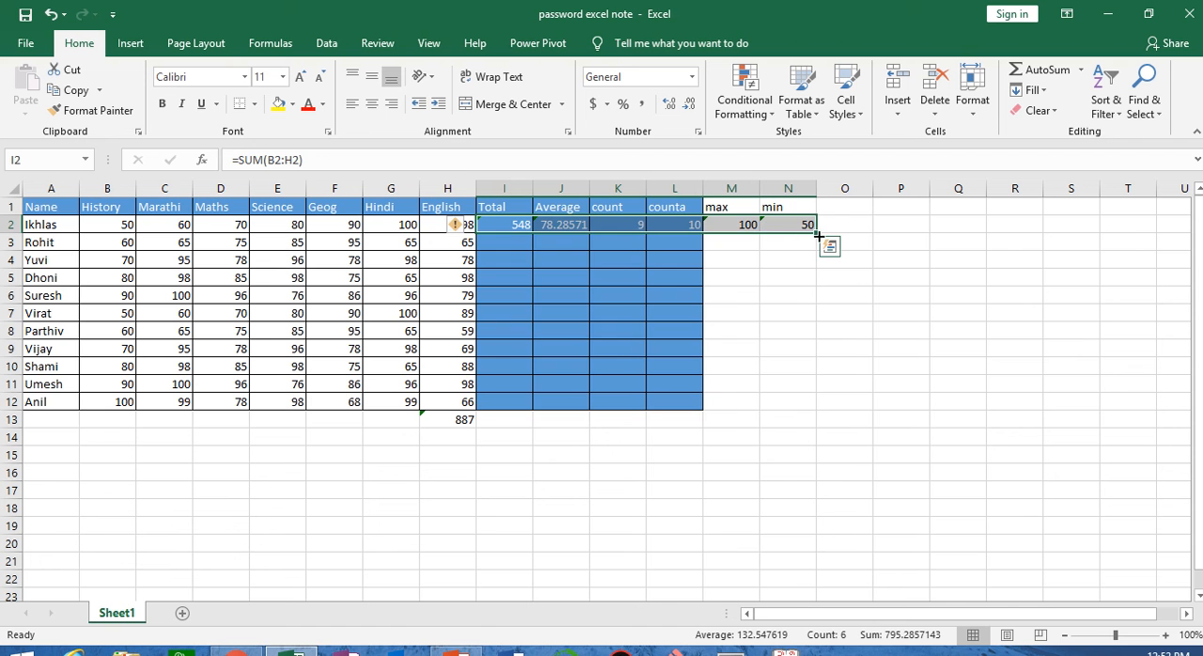
double_click(818, 235)
left_click(678, 449)
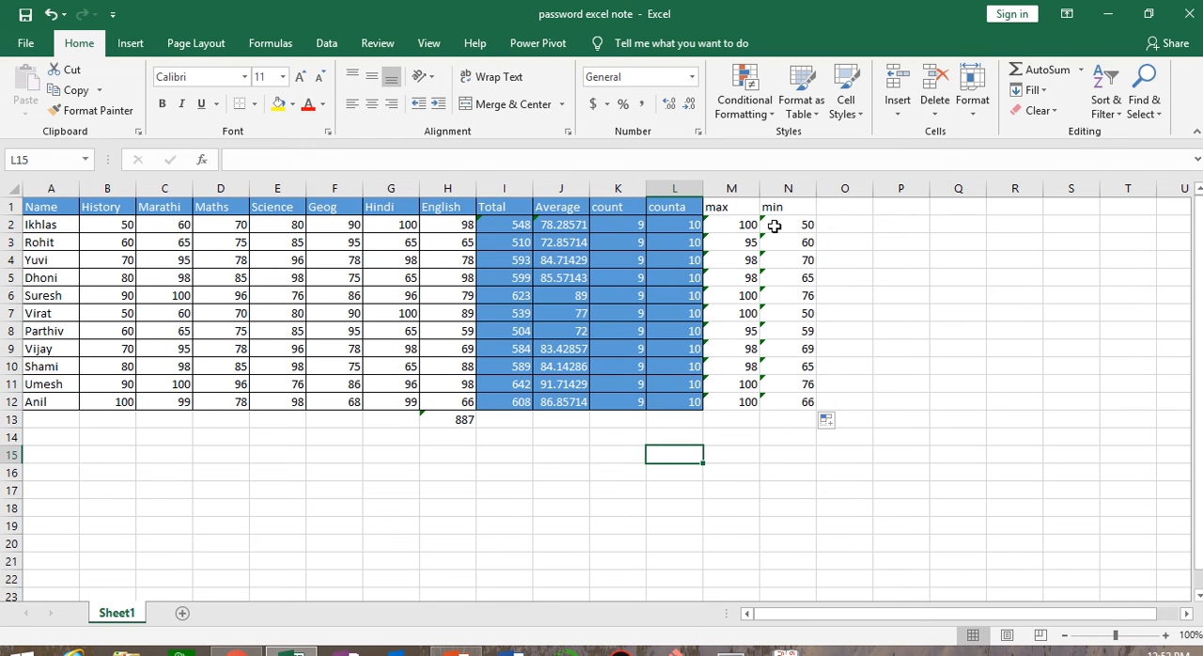
AutoFit column N to its contents, and widen it again to about the width of column M
double_click(816, 189)
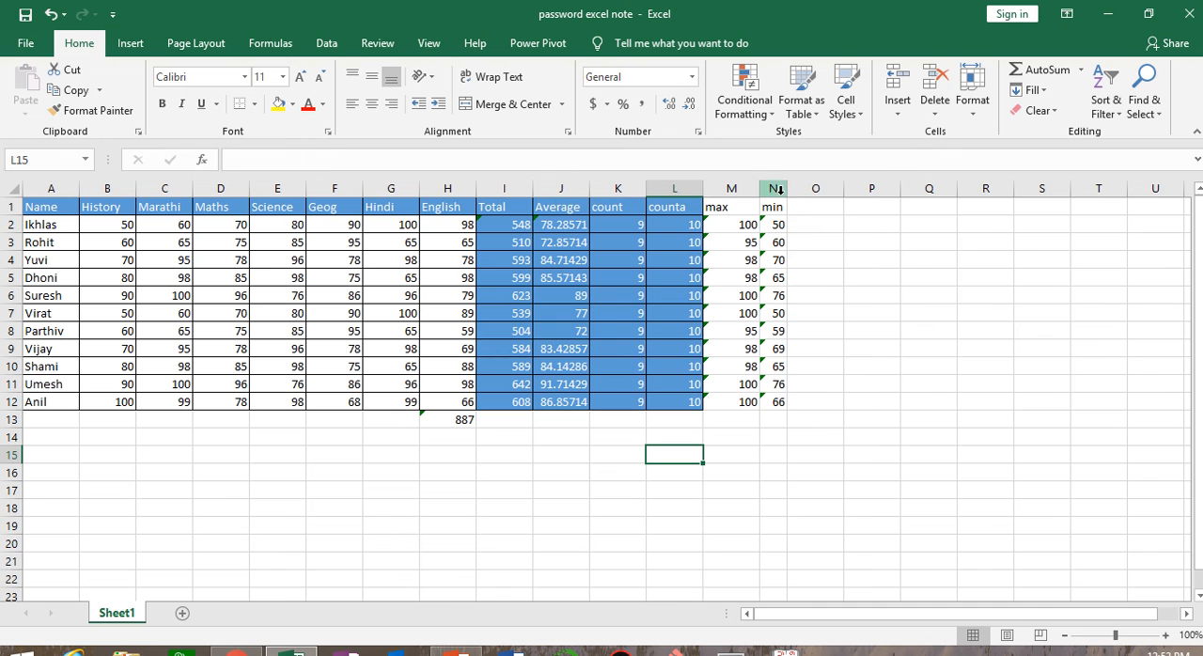
left_click_drag(786, 189, 814, 189)
left_click(1013, 420)
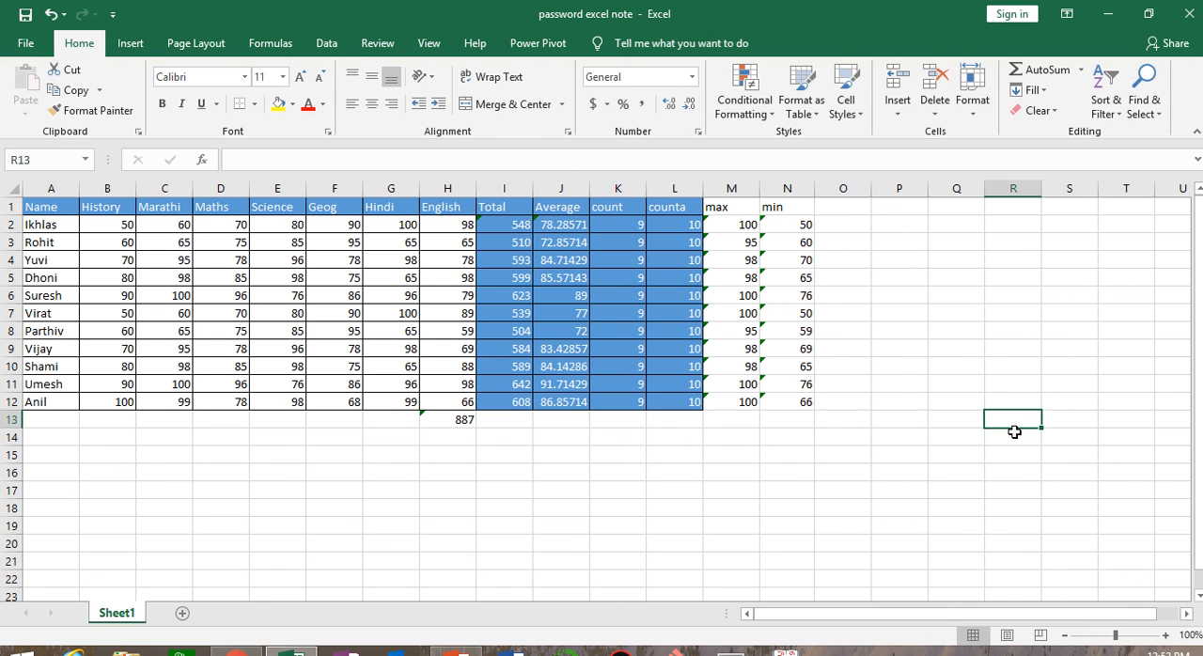
Browse the Most Recently Used functions in AutoSum's Insert Function dialog from cell R13, and close it without inserting one
left_click(1081, 70)
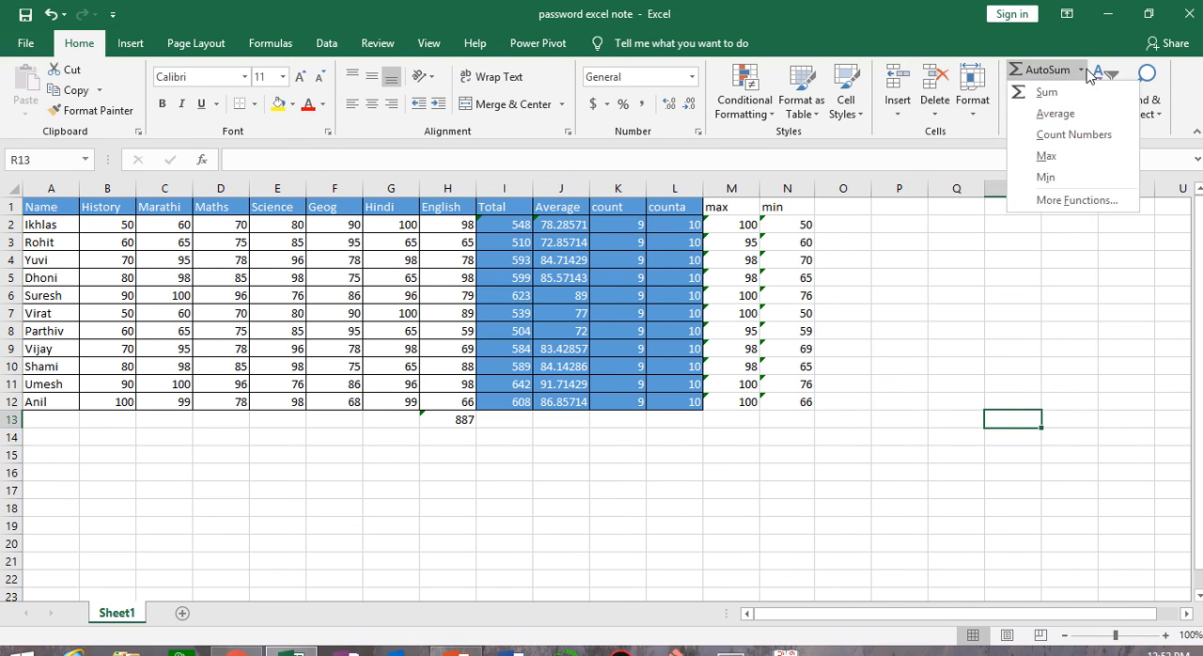
left_click(1106, 195)
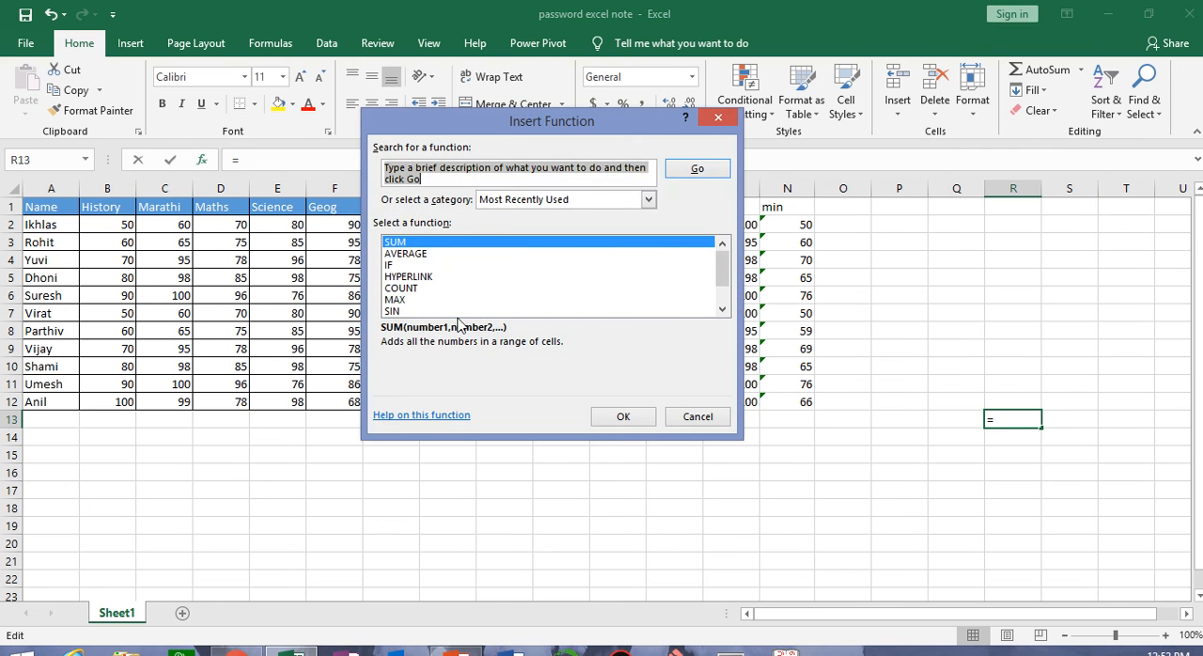
left_click(722, 309)
left_click(722, 308)
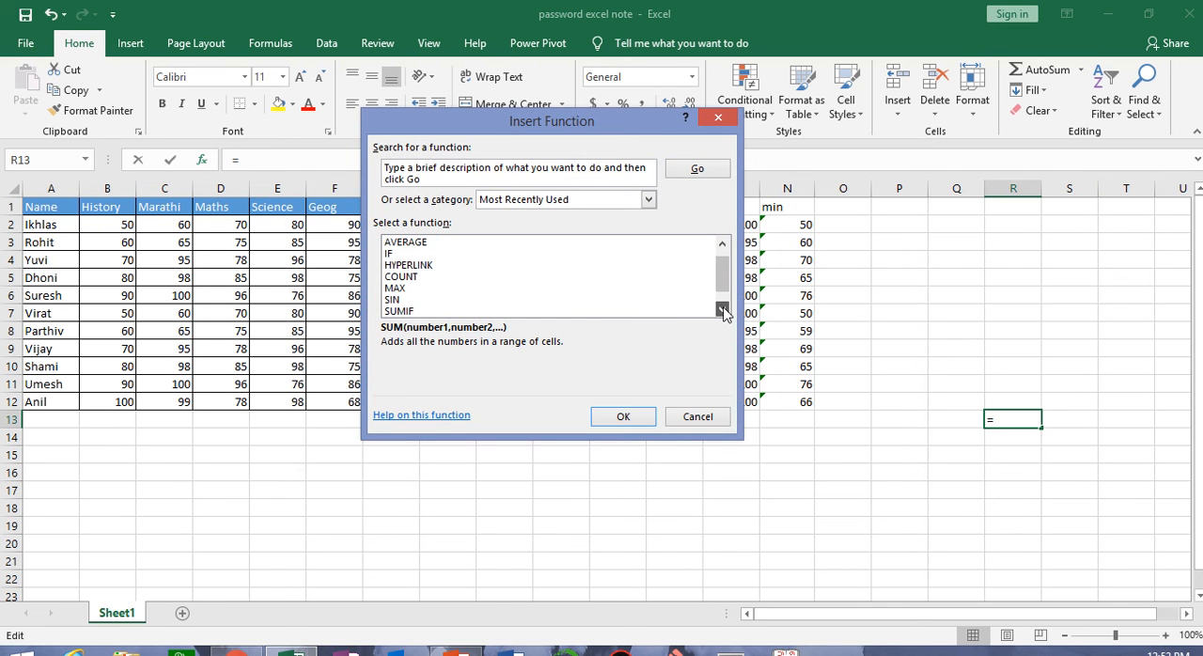
double_click(722, 308)
left_click(697, 416)
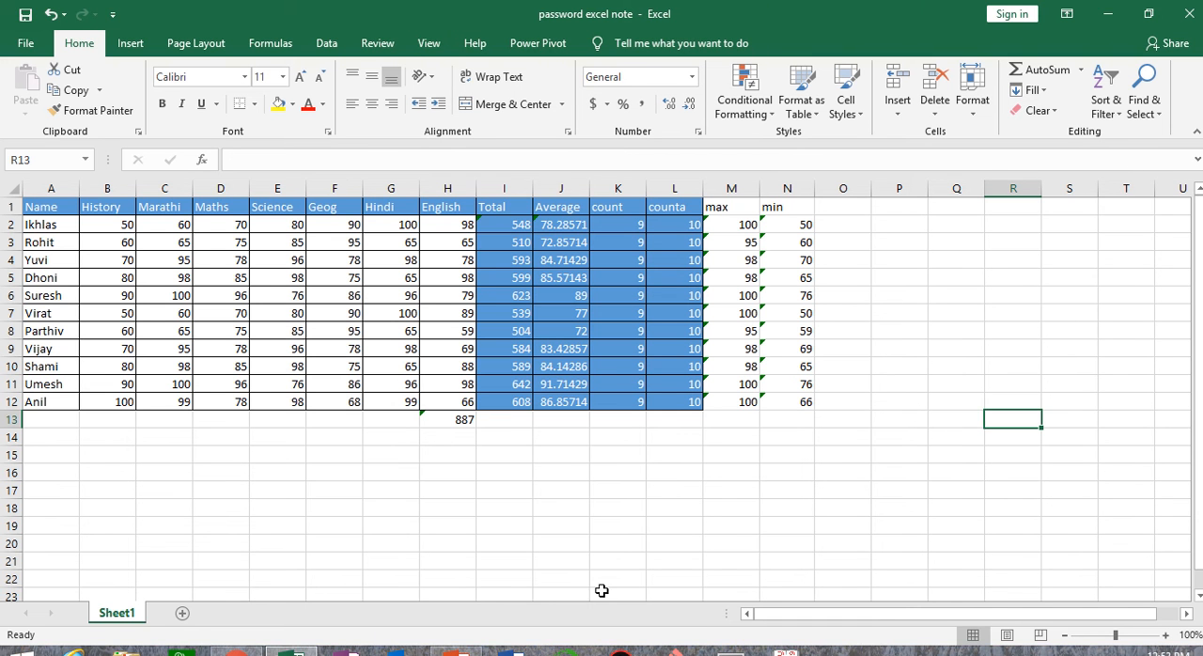
Enter 10 in L16 and copy it across L16:Q16 with Fill Right
left_click(671, 470)
type("10")
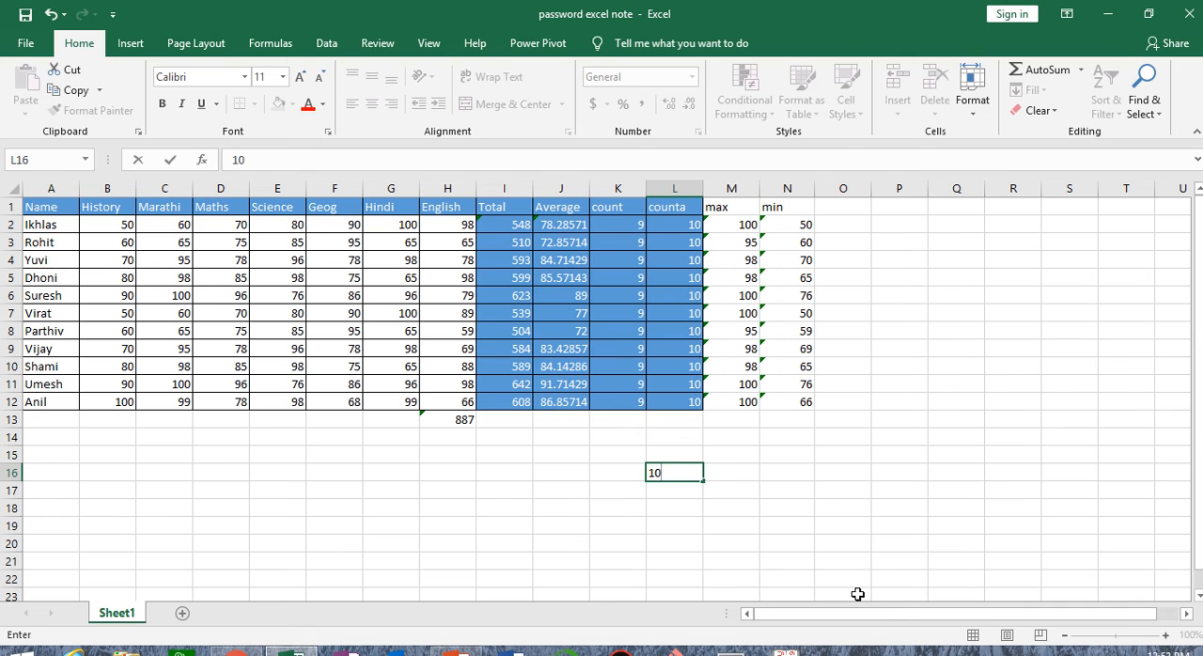
key("Tab")
left_click_drag(689, 474, 944, 469)
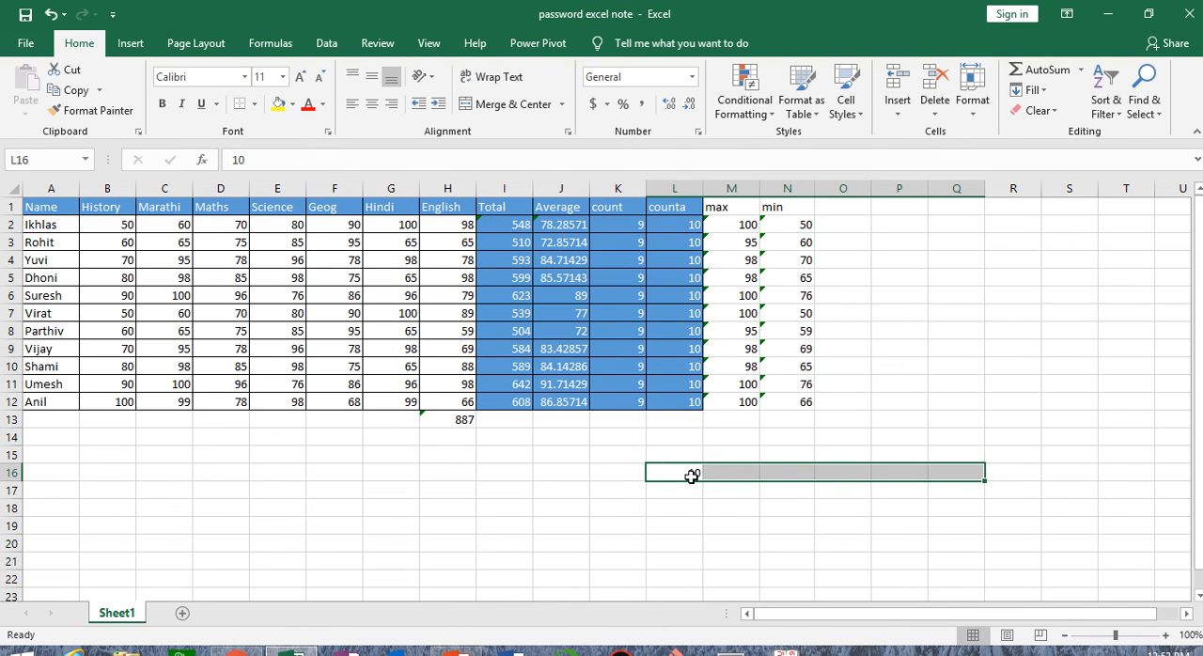
left_click(1043, 92)
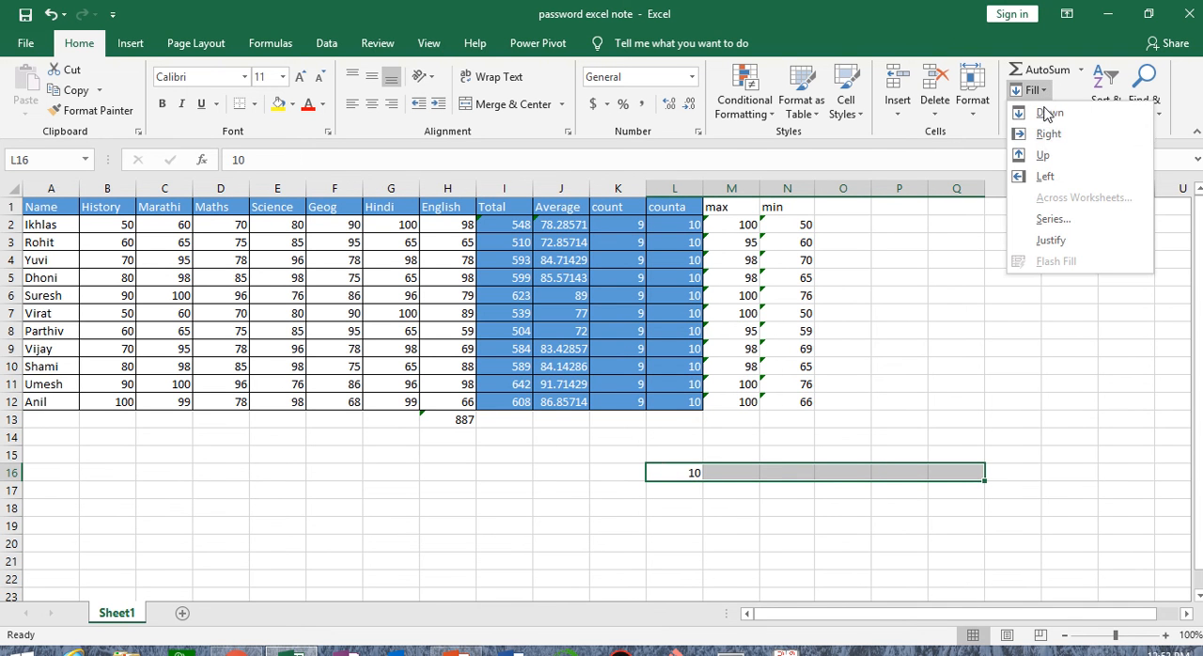
left_click(1047, 123)
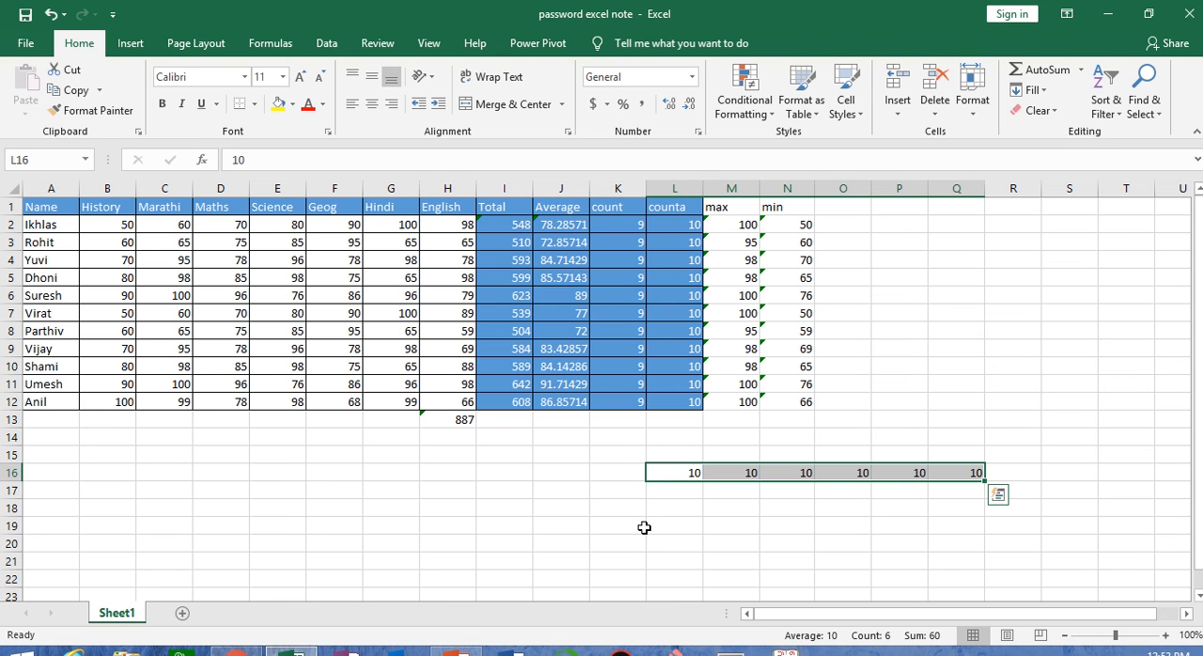
Copy the 10 in L16 across I16:L16 with Fill Left
left_click_drag(689, 474, 489, 473)
left_click(1037, 91)
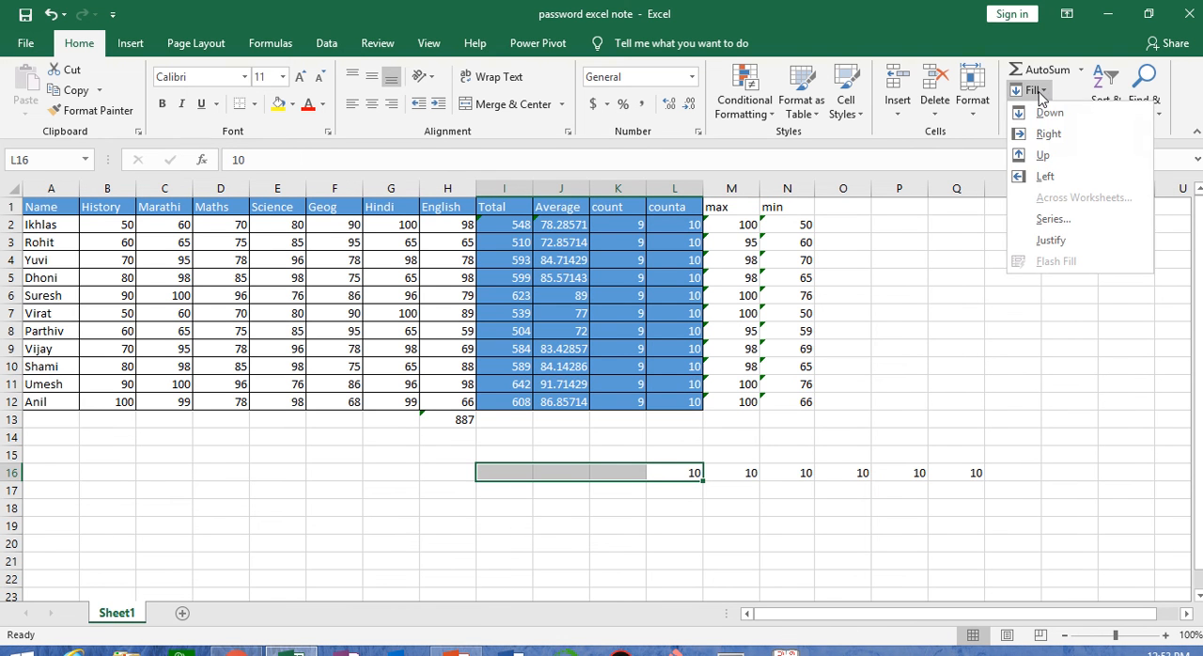
left_click(1052, 167)
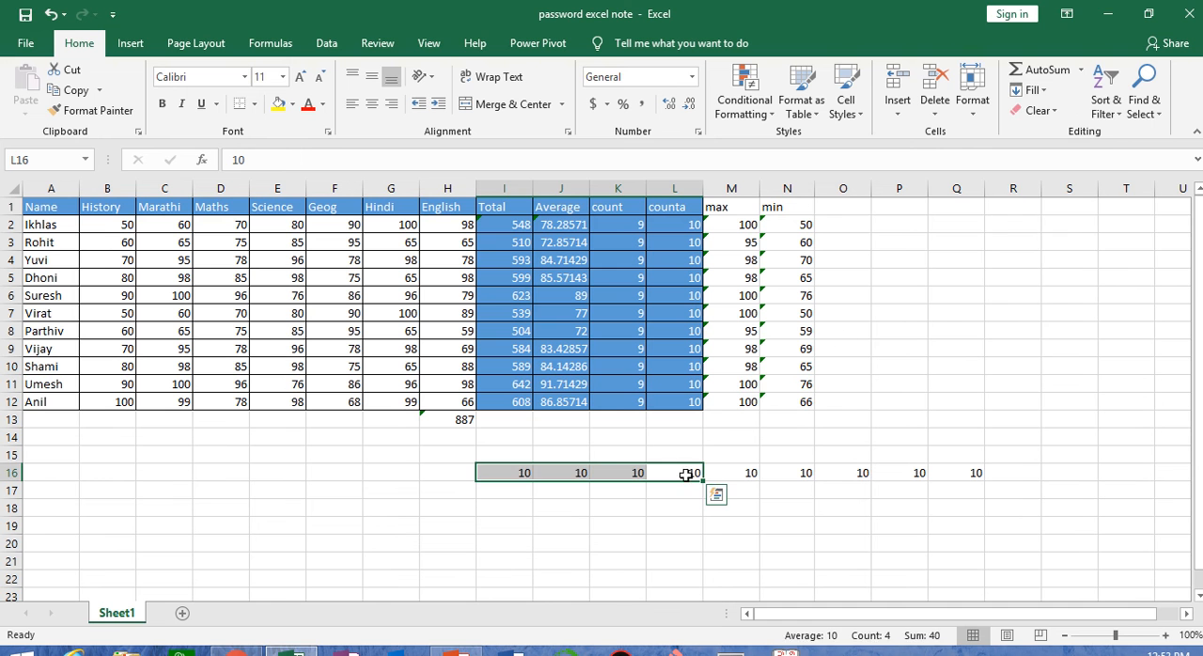
Copy the 10 in L16 up to L14 with Fill Up and down to L18 with Fill Down
left_click_drag(687, 474, 686, 435)
left_click(1042, 90)
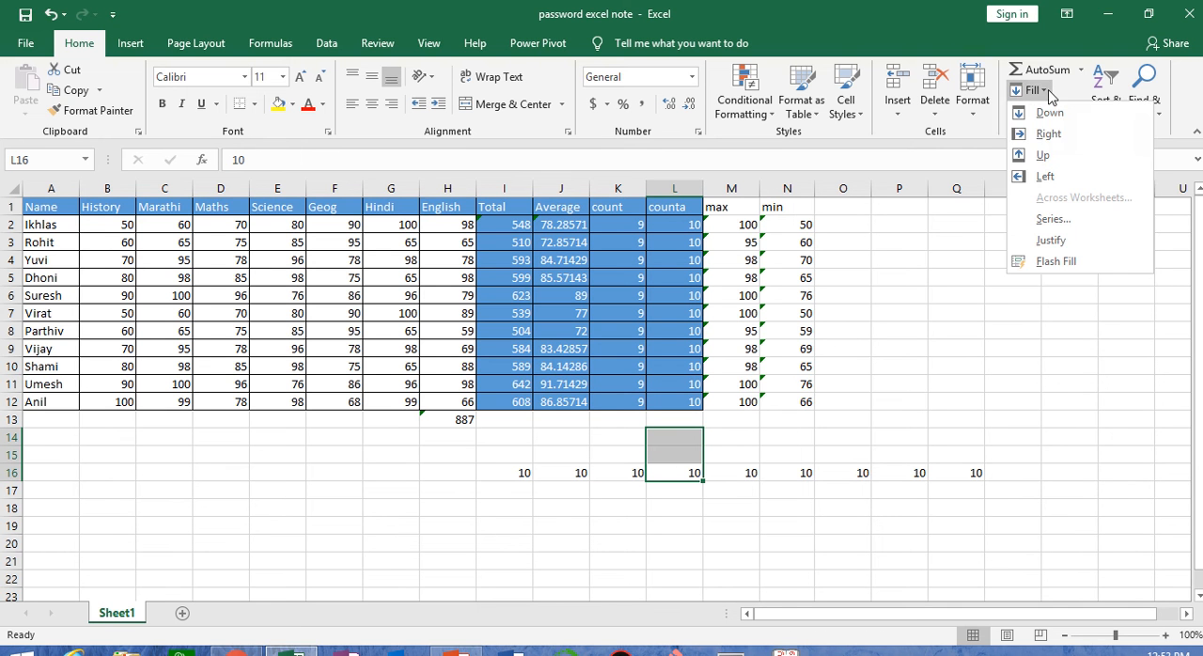
left_click(1060, 156)
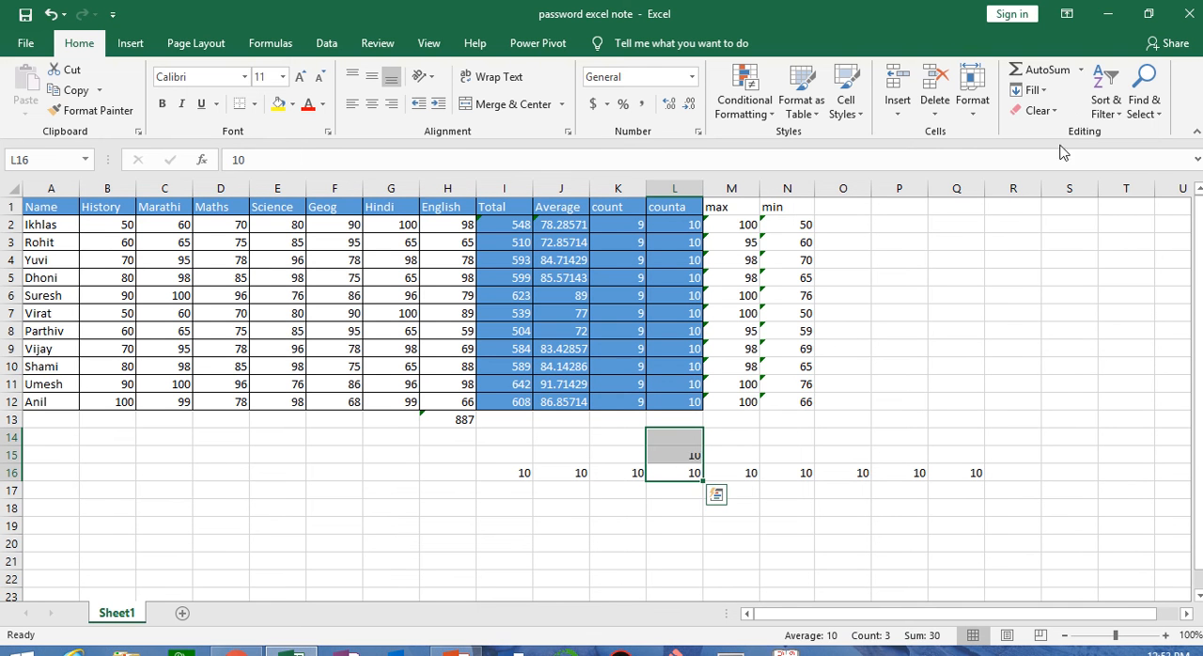
left_click_drag(677, 481, 683, 507)
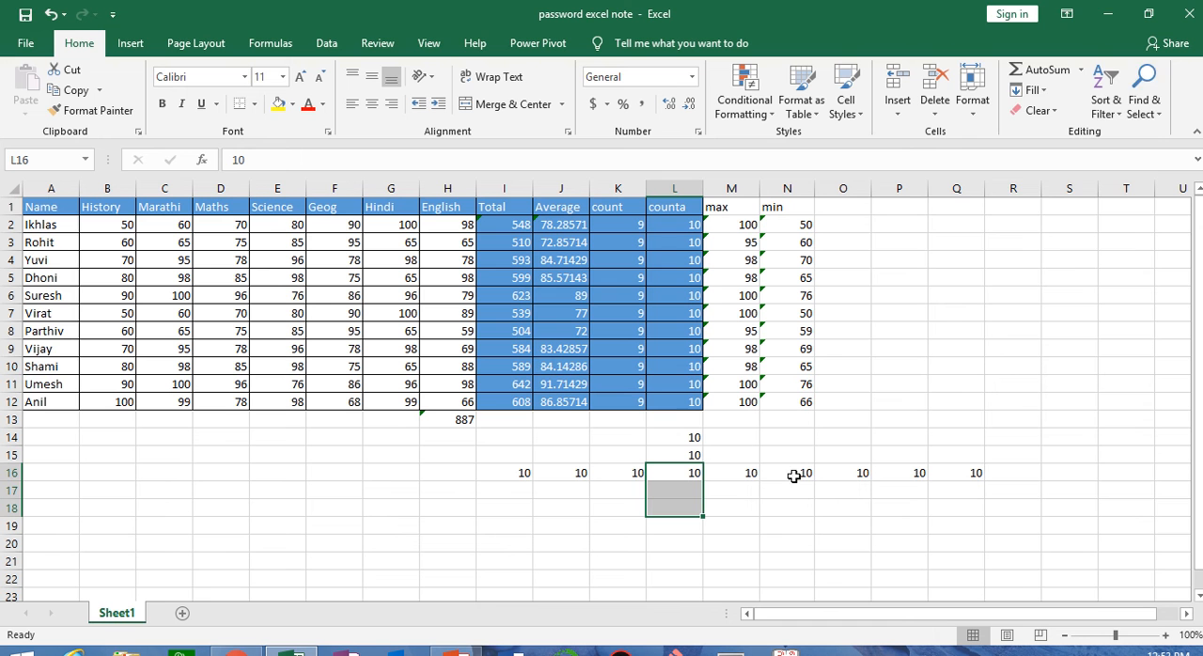
left_click(1040, 90)
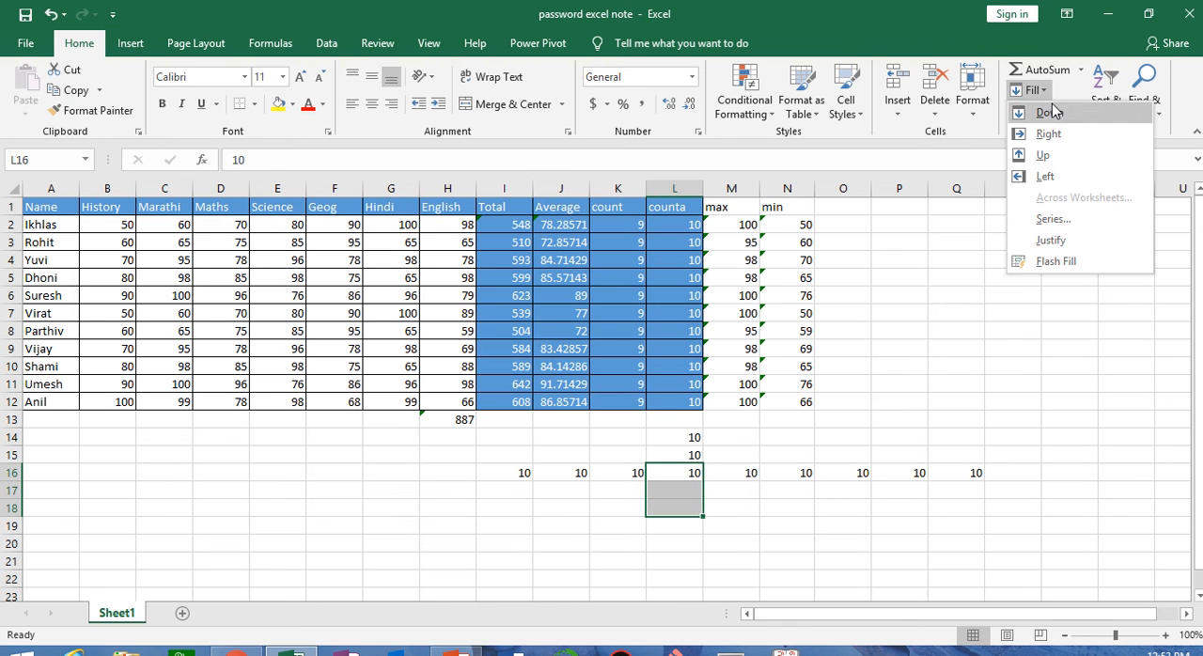
left_click(1050, 112)
left_click(904, 512)
Enter 20 in Q17, below the last 10 of row 16
left_click(967, 473)
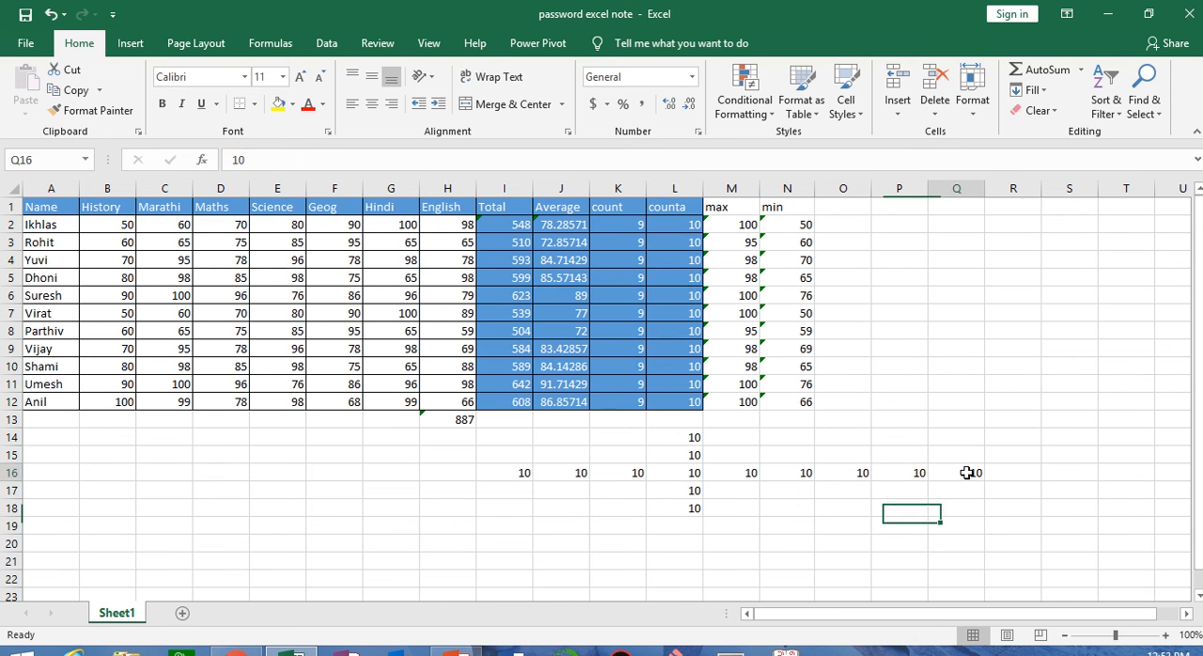
left_click(966, 489)
type("20")
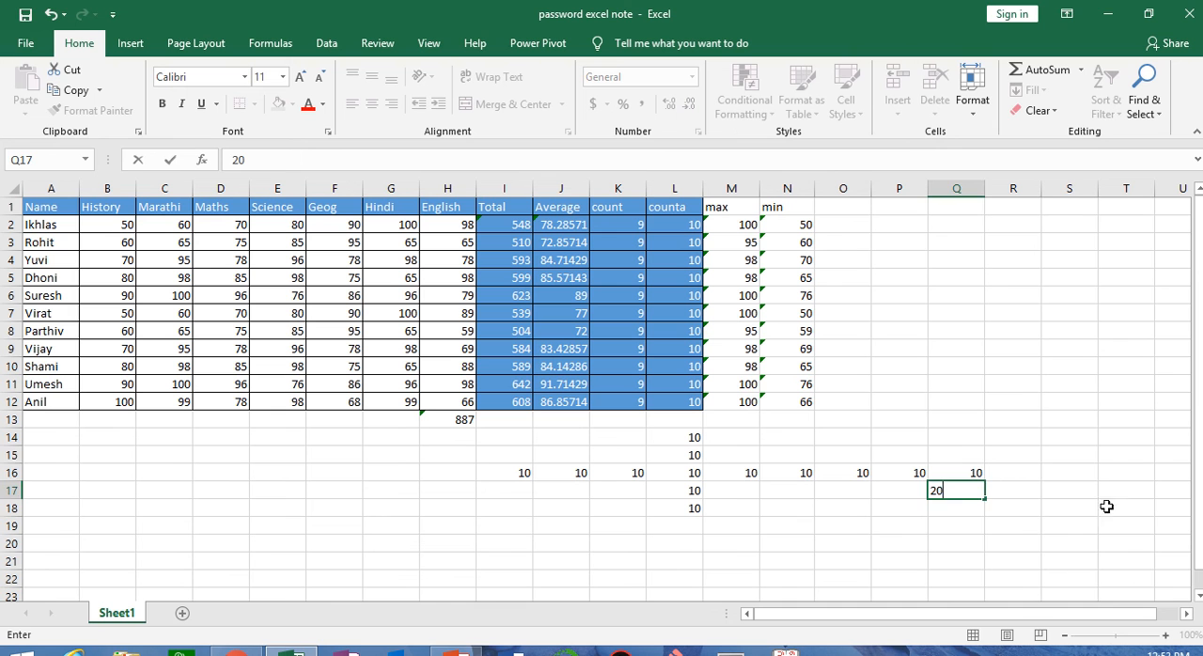
left_click(1095, 460)
left_click(962, 495)
left_click(966, 512)
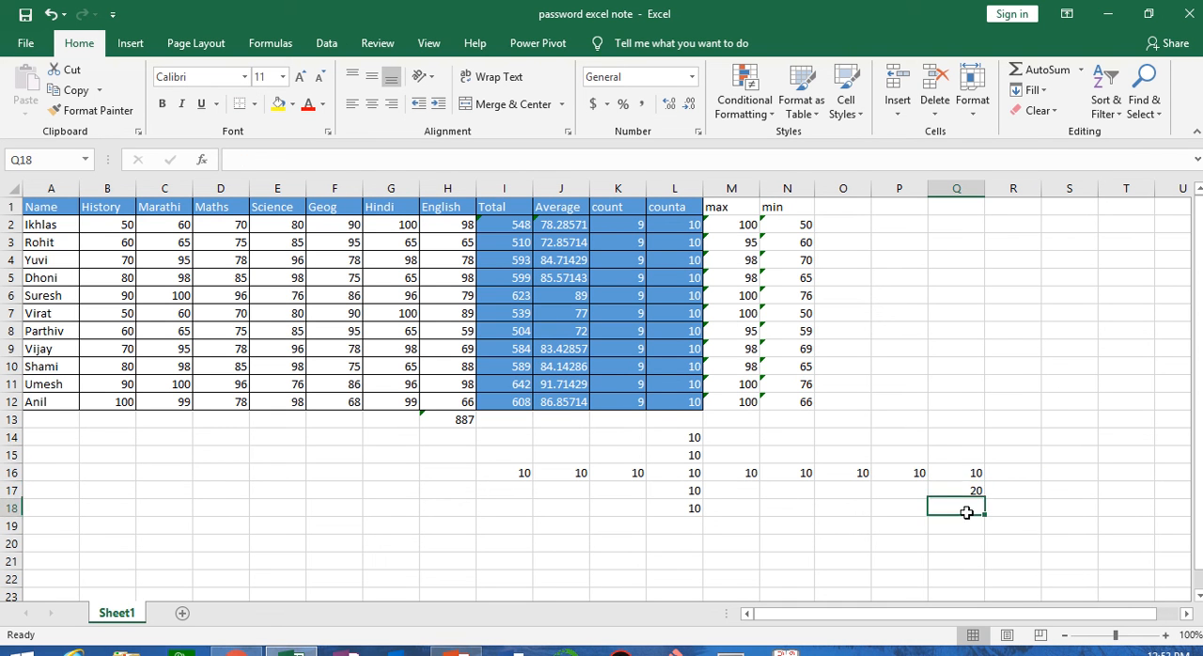
left_click(967, 526)
left_click(968, 544)
Fill Q16:Q22 with a linear column series using a step value of 10
left_click_drag(972, 473, 967, 575)
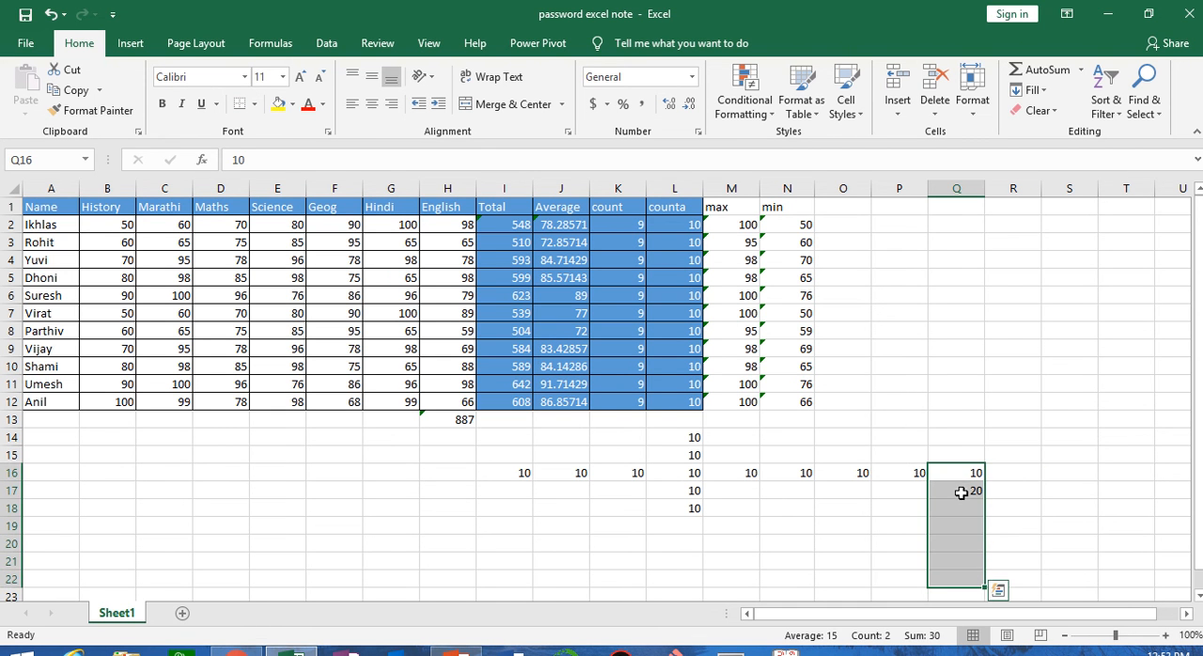
left_click(1038, 92)
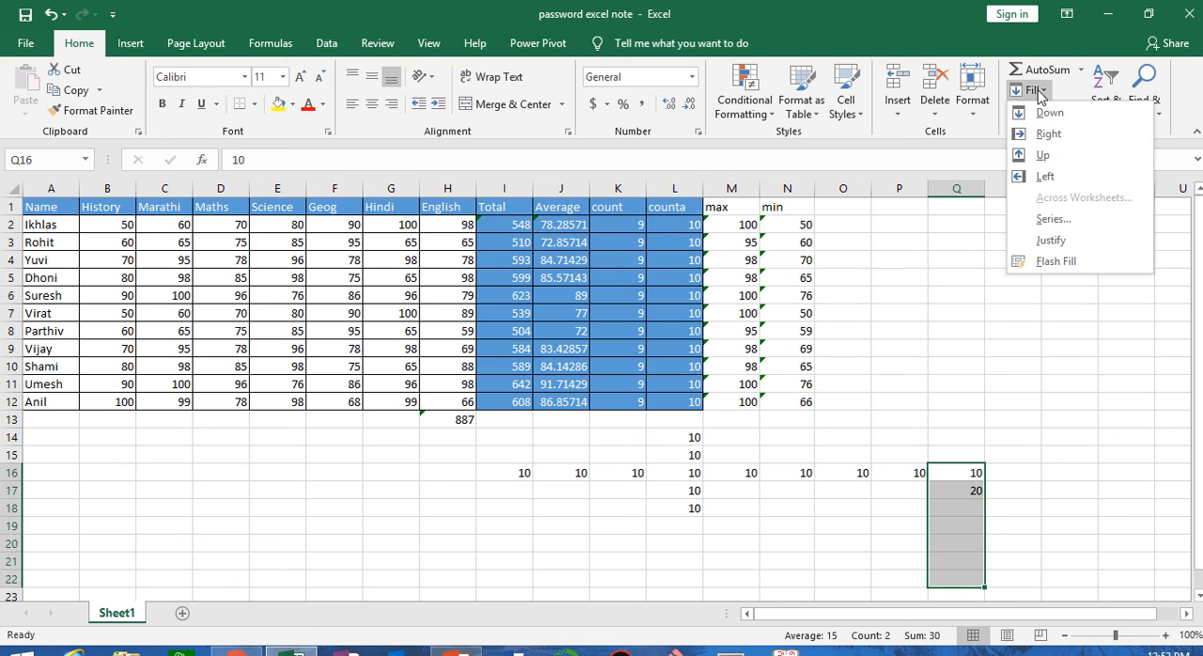
left_click(1052, 220)
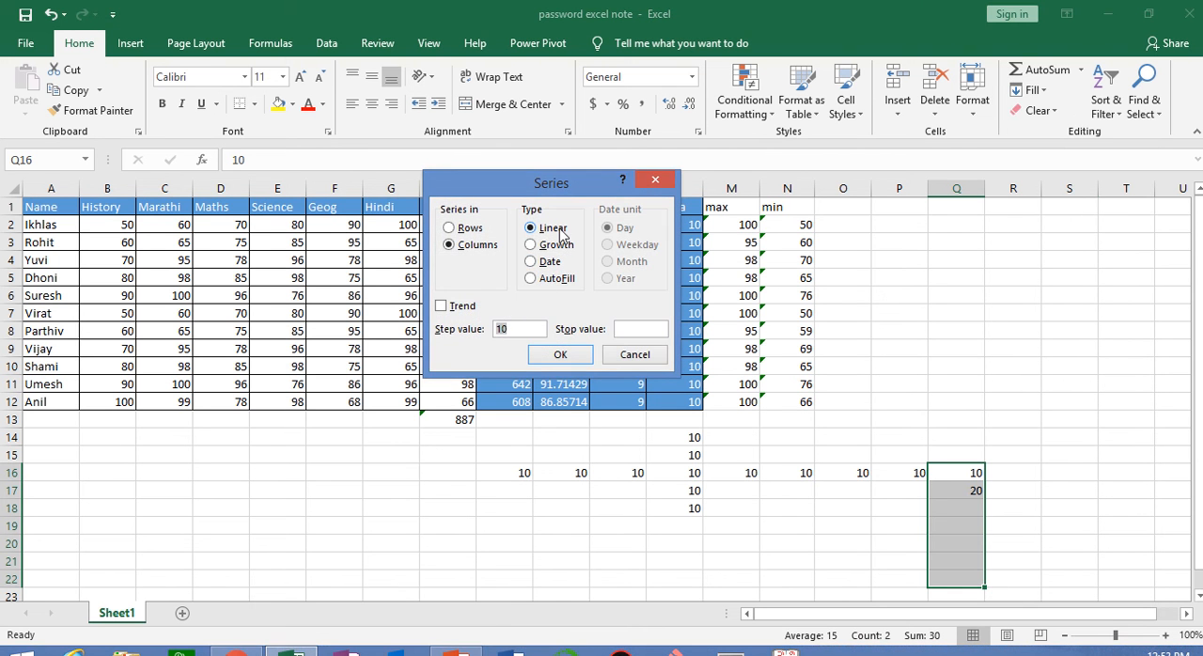
left_click(560, 354)
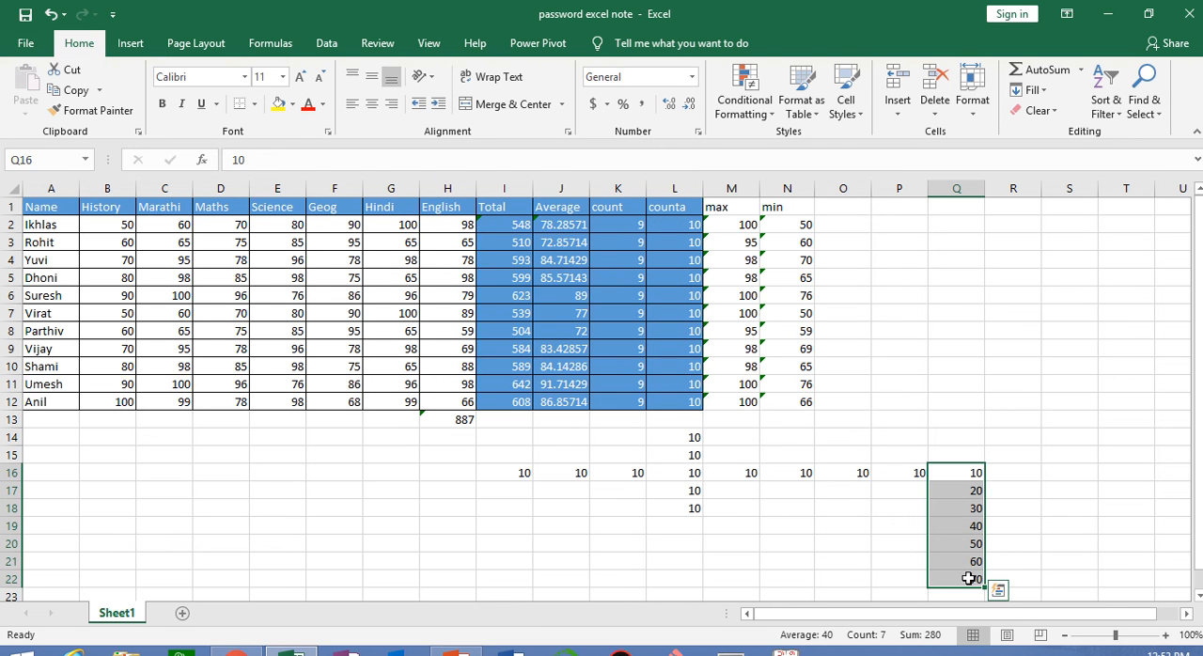
Enter 10 in R16 and 20 in R17
left_click(1012, 473)
type("10")
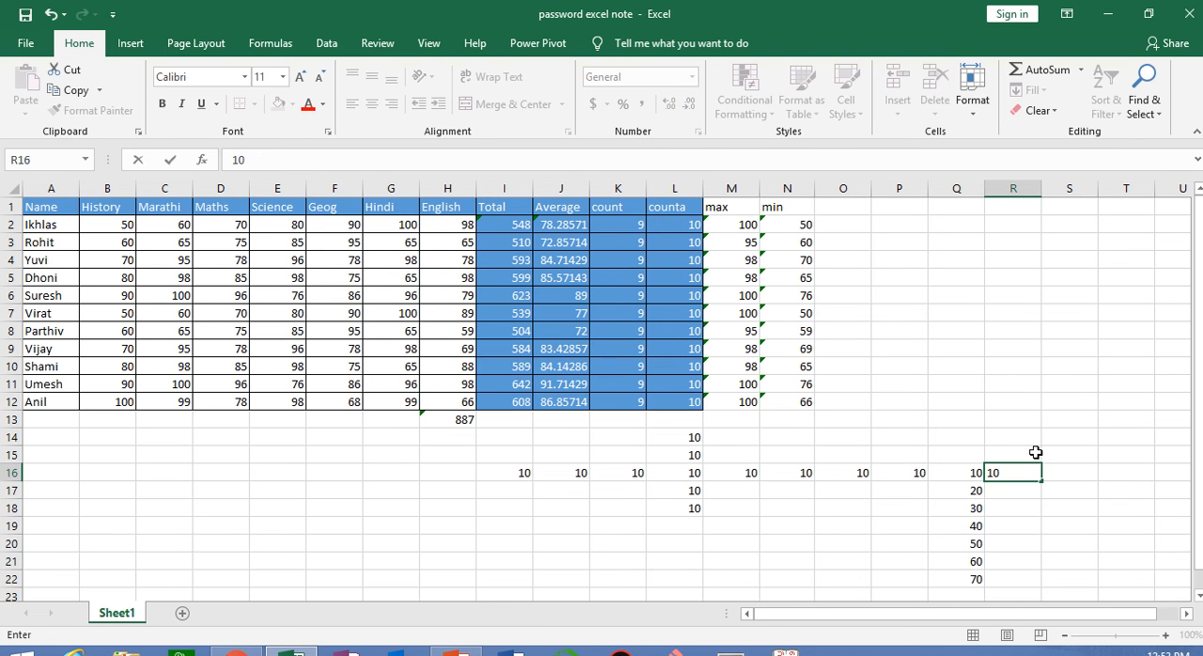
key("Return")
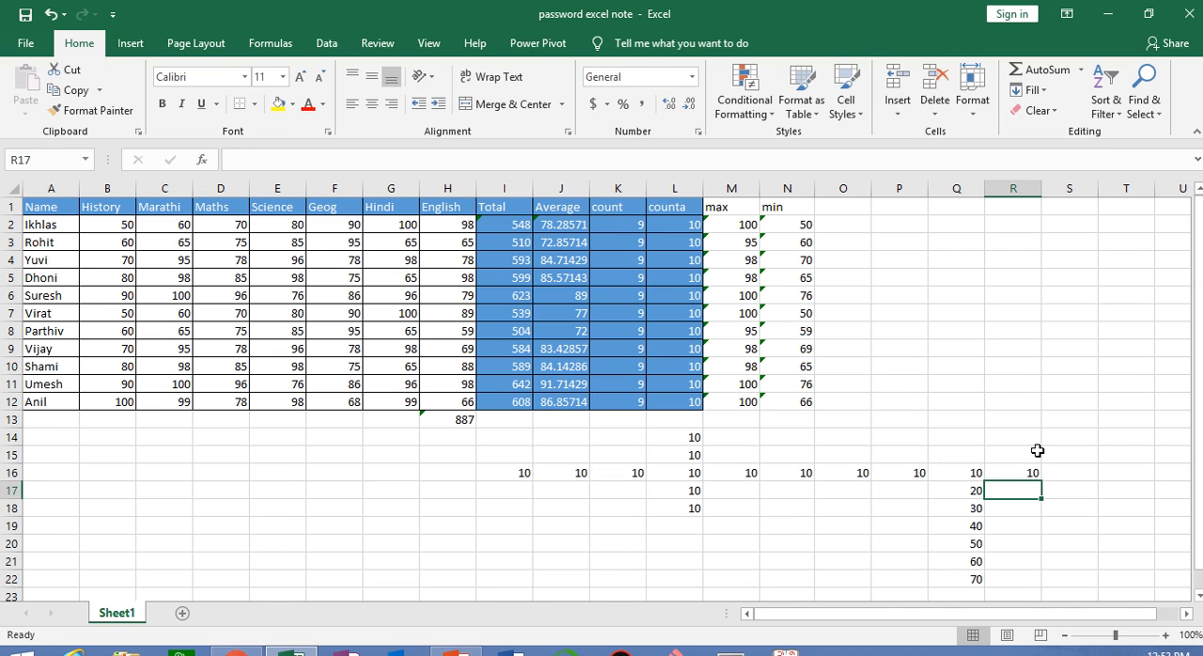
type("20")
key("Return")
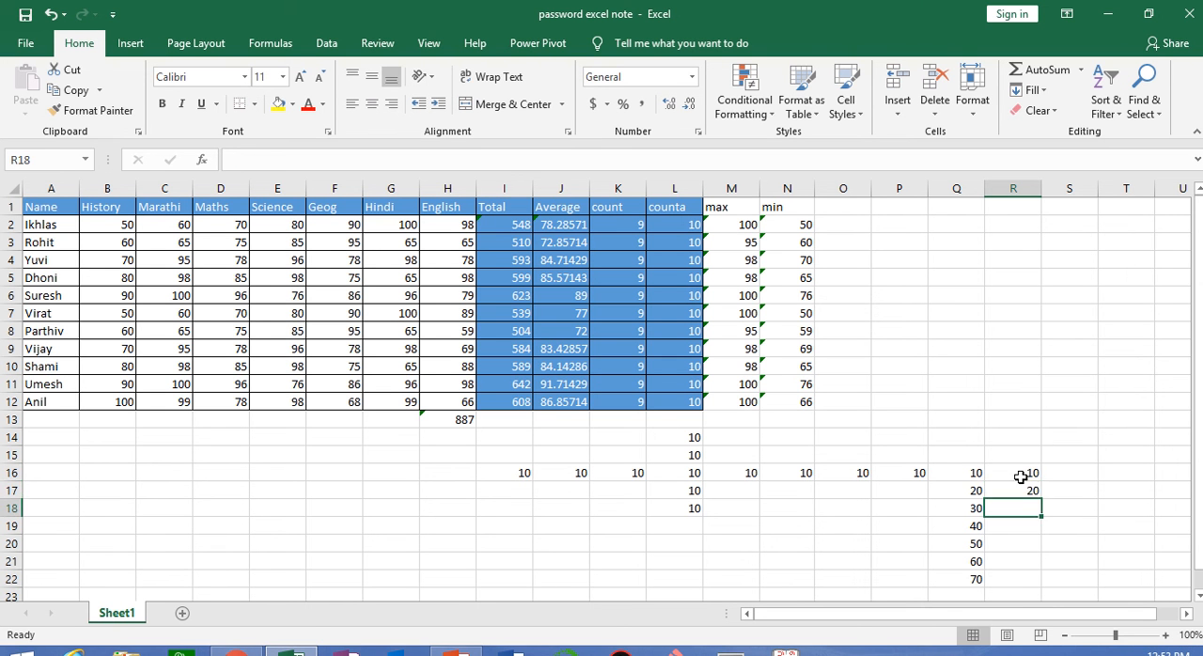
Fill R16:R22 with a linear column series using a step value of 20, and check its first cells
left_click_drag(1031, 470, 1040, 577)
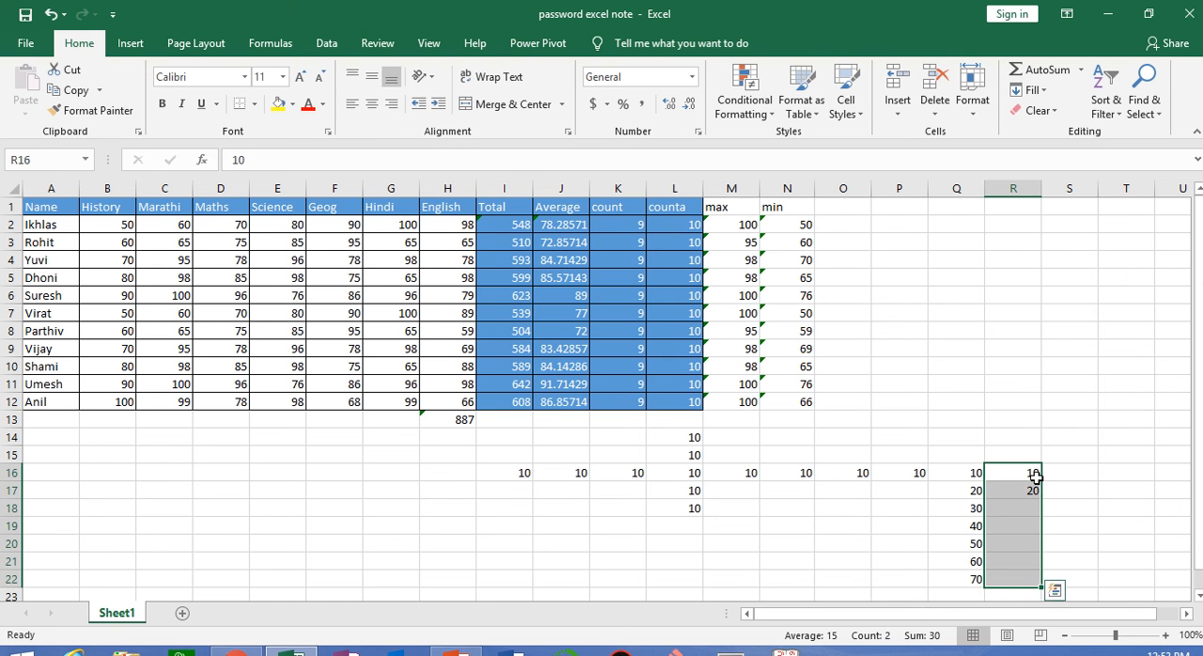
left_click(1038, 90)
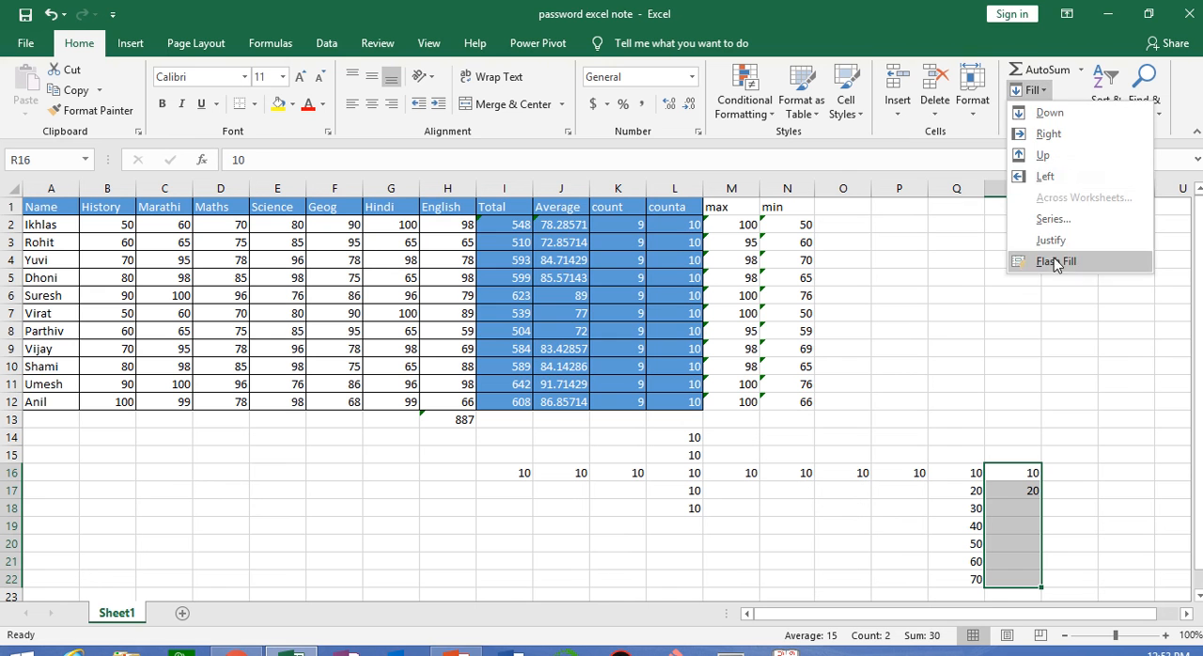
left_click(1043, 221)
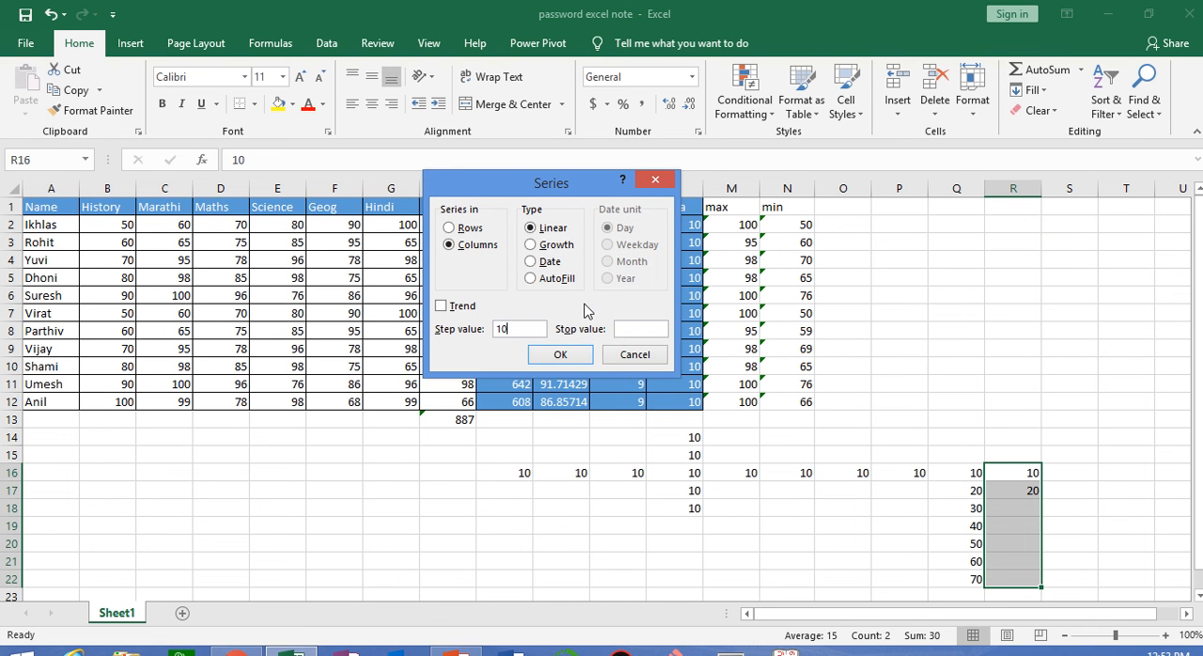
type("20")
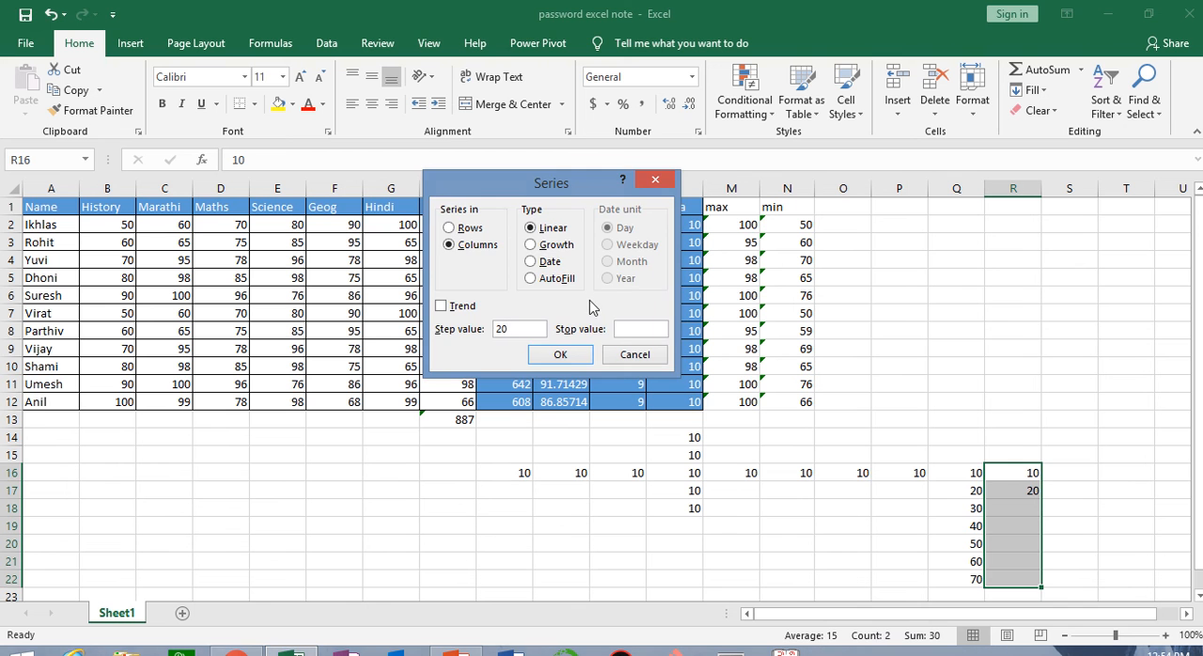
left_click(566, 353)
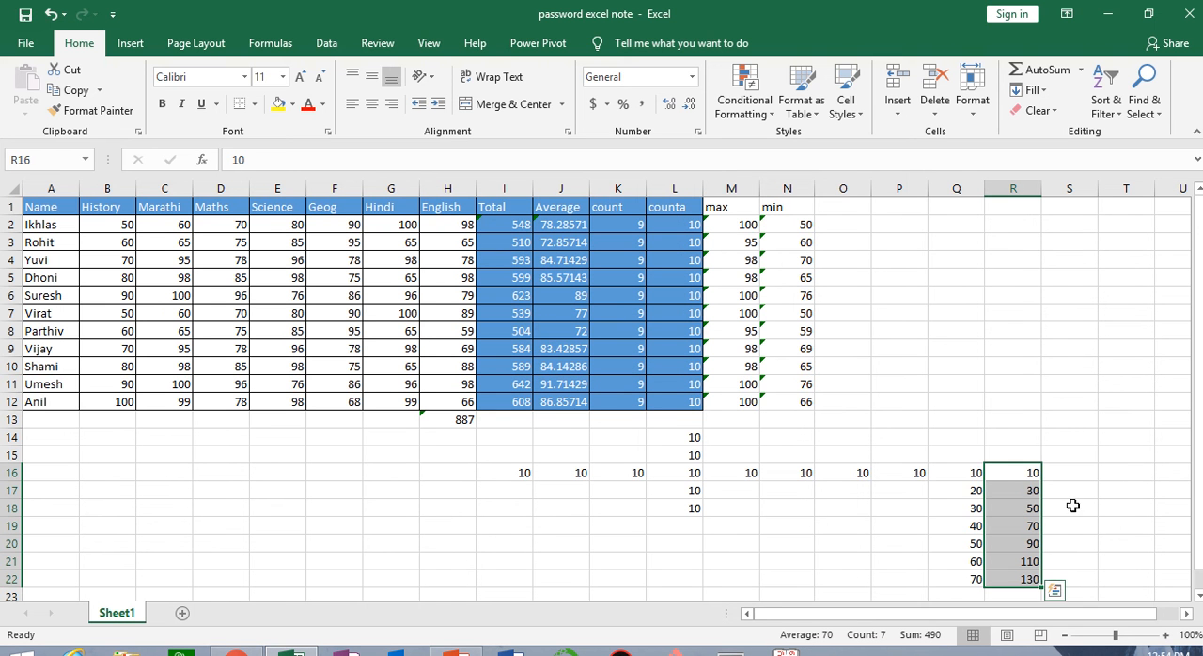
left_click(1028, 475)
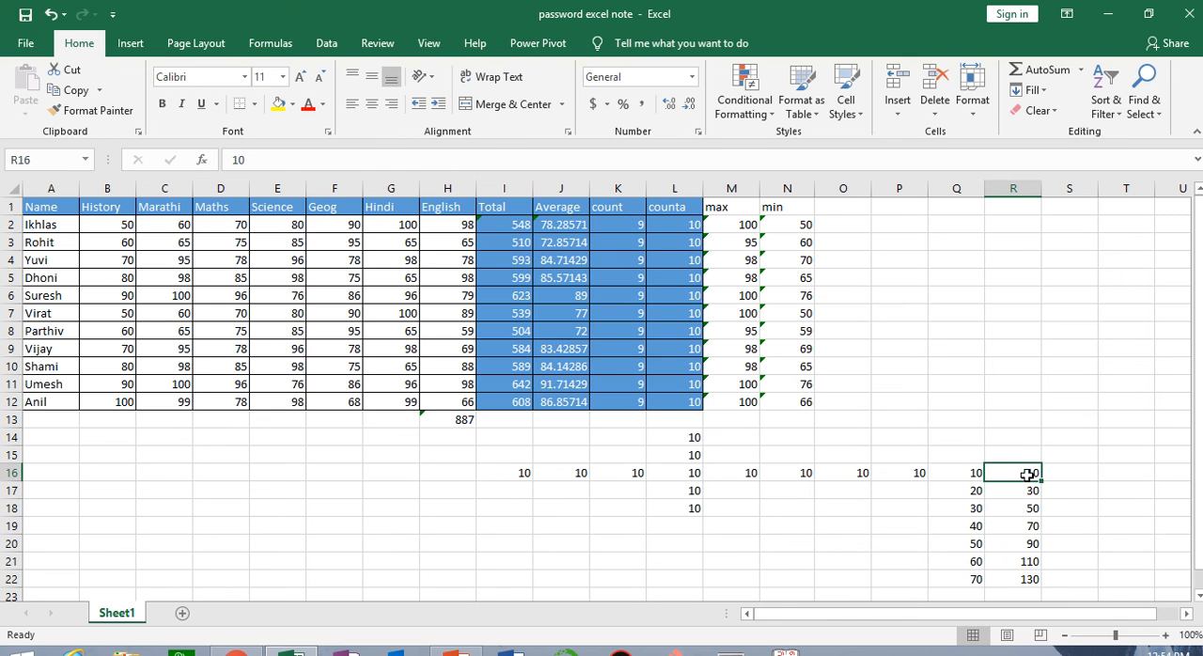
left_click(1017, 493)
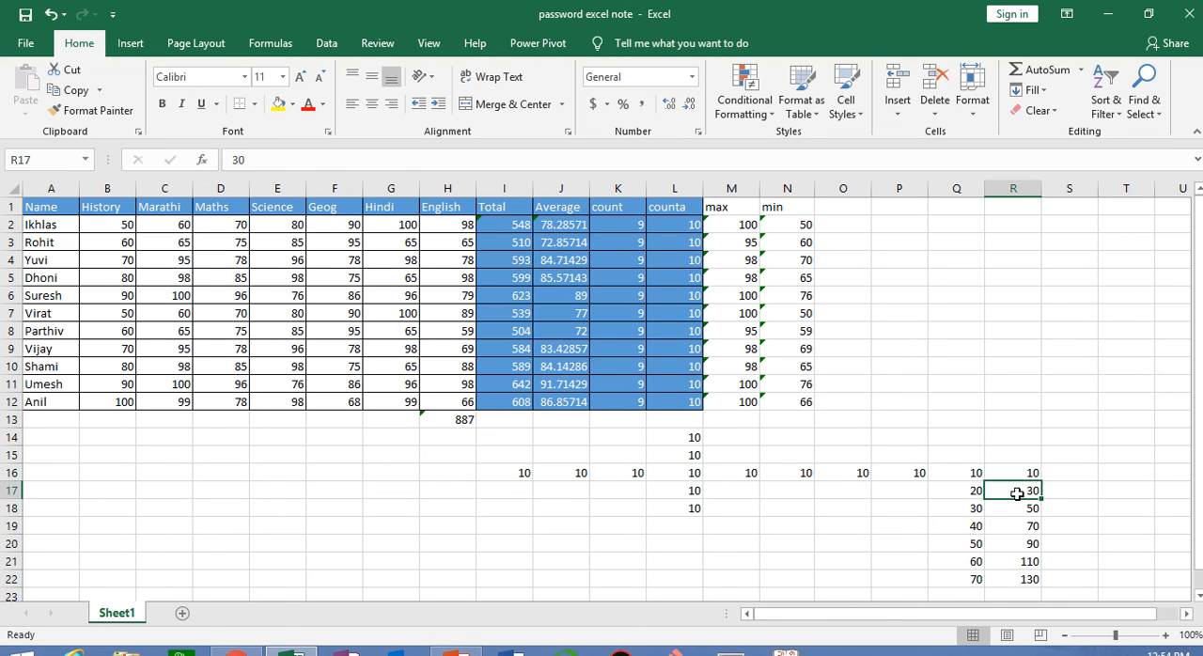
left_click(1016, 506)
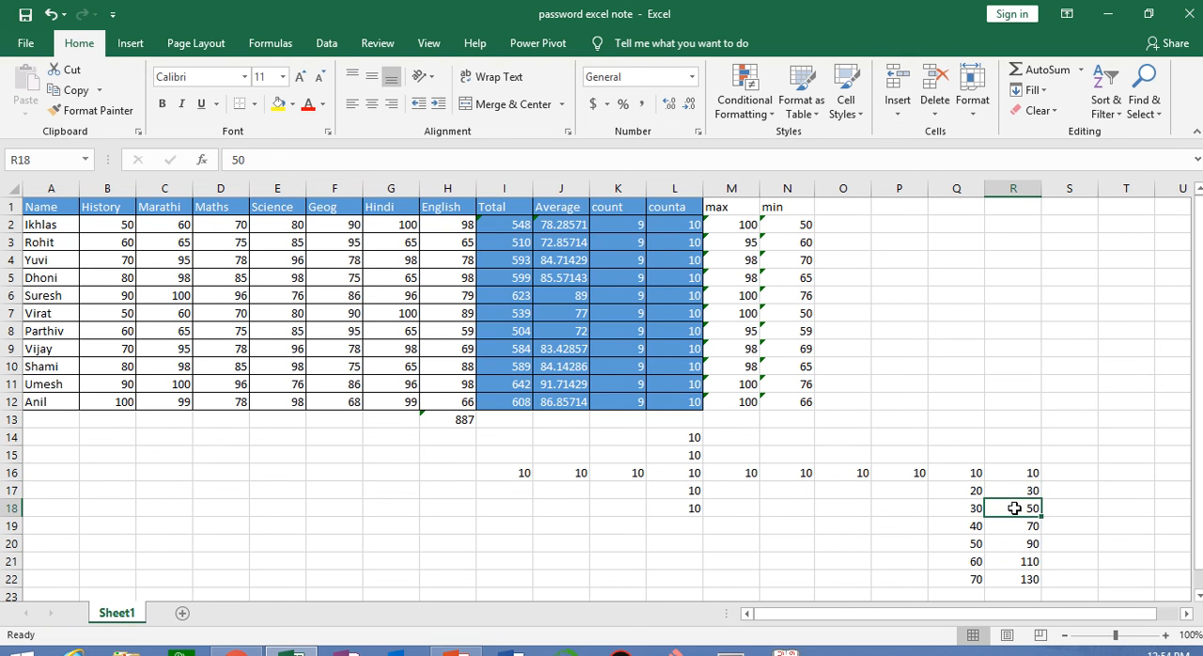
Enter 10 in S16 and 20 in S17
left_click(1066, 478)
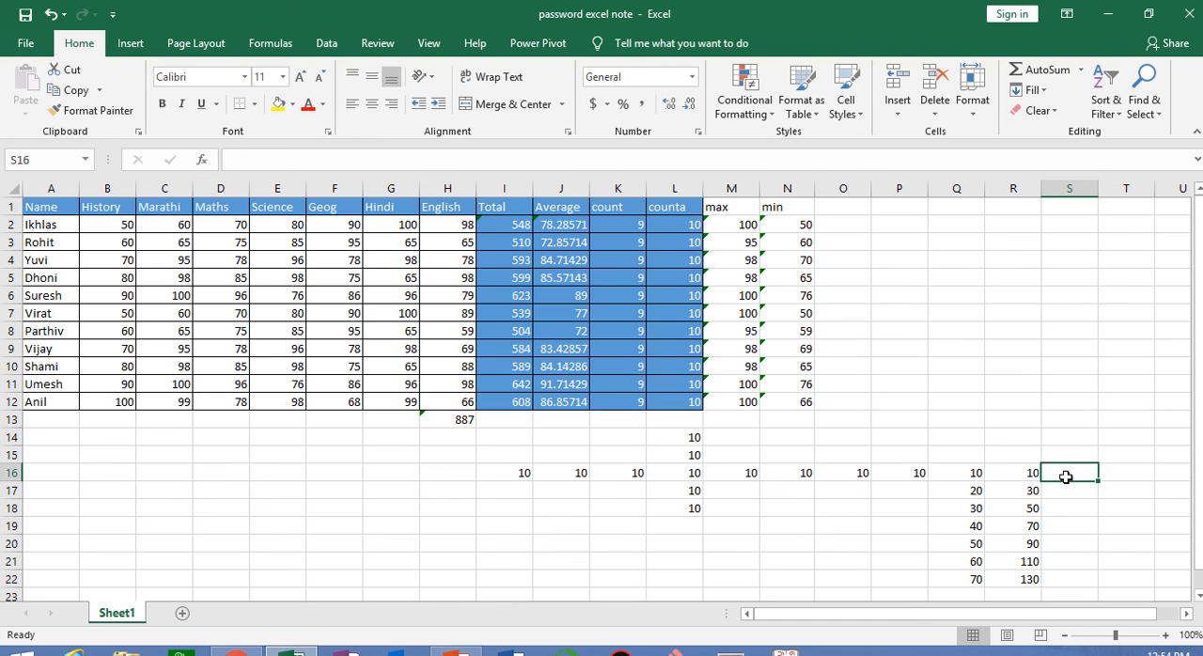
type("10")
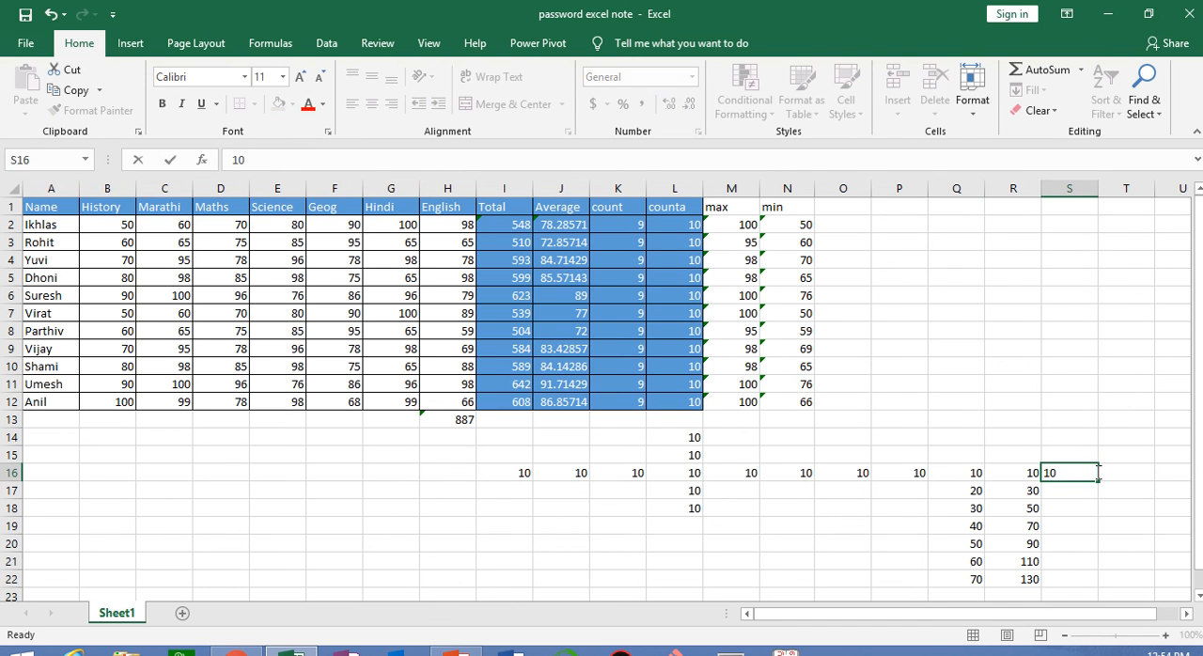
key("Return")
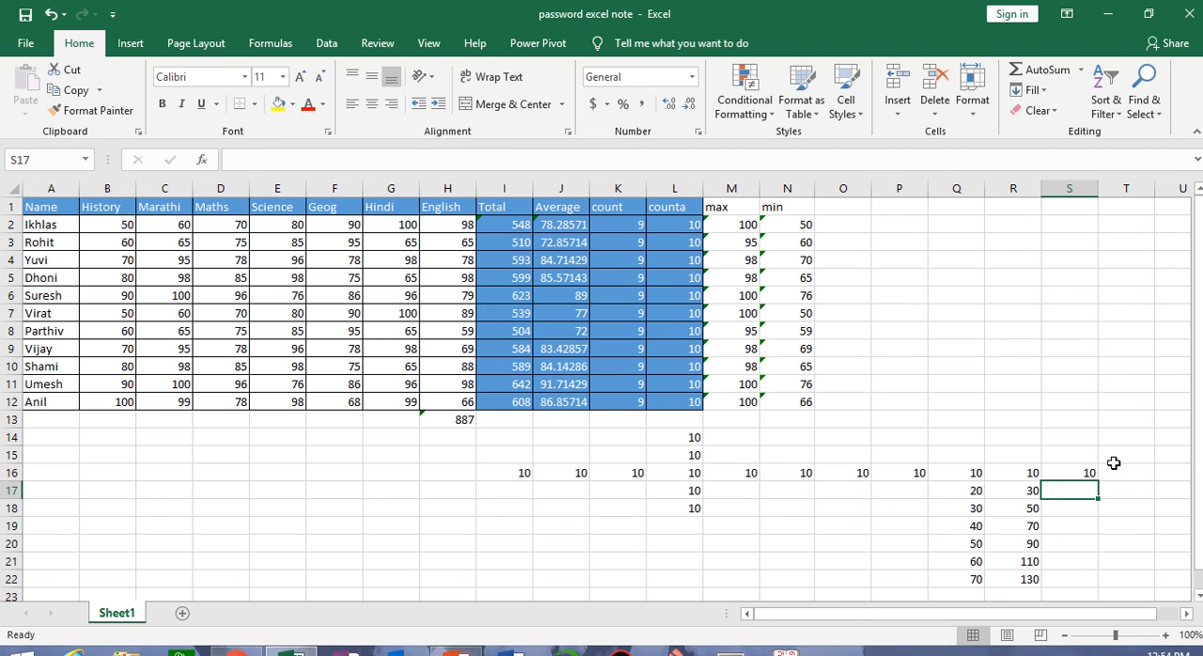
type("20")
left_click(1056, 544)
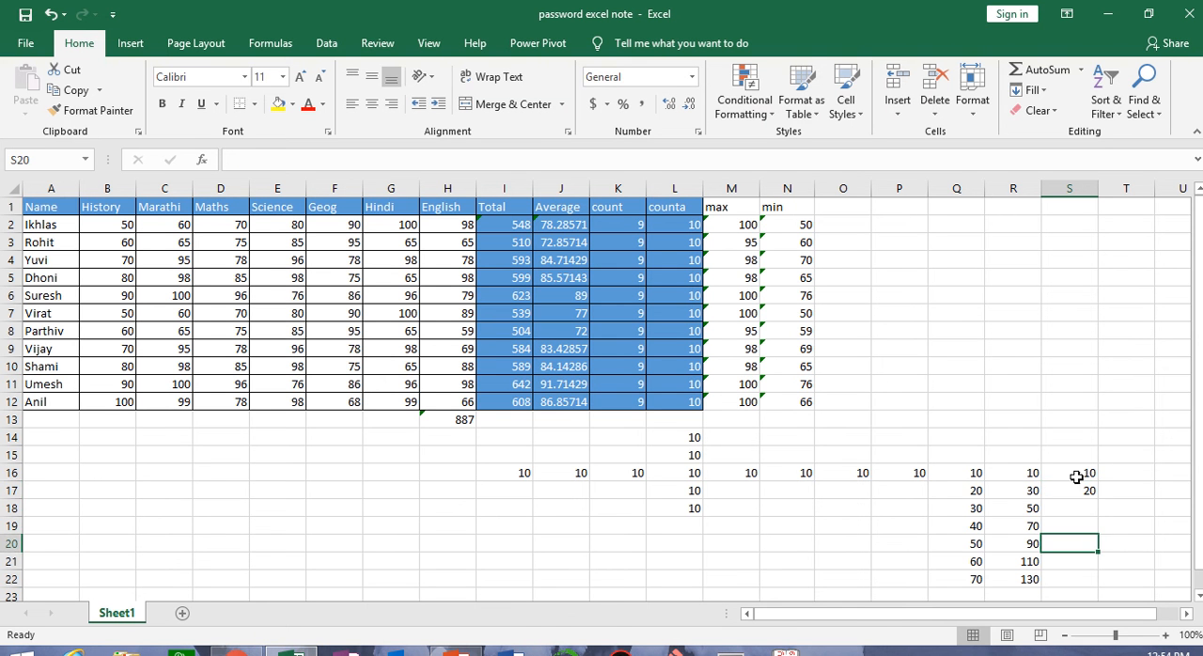
Fill S16:S22 with a growth column series using a step value of 5, and check its first results
left_click_drag(1076, 467, 1077, 574)
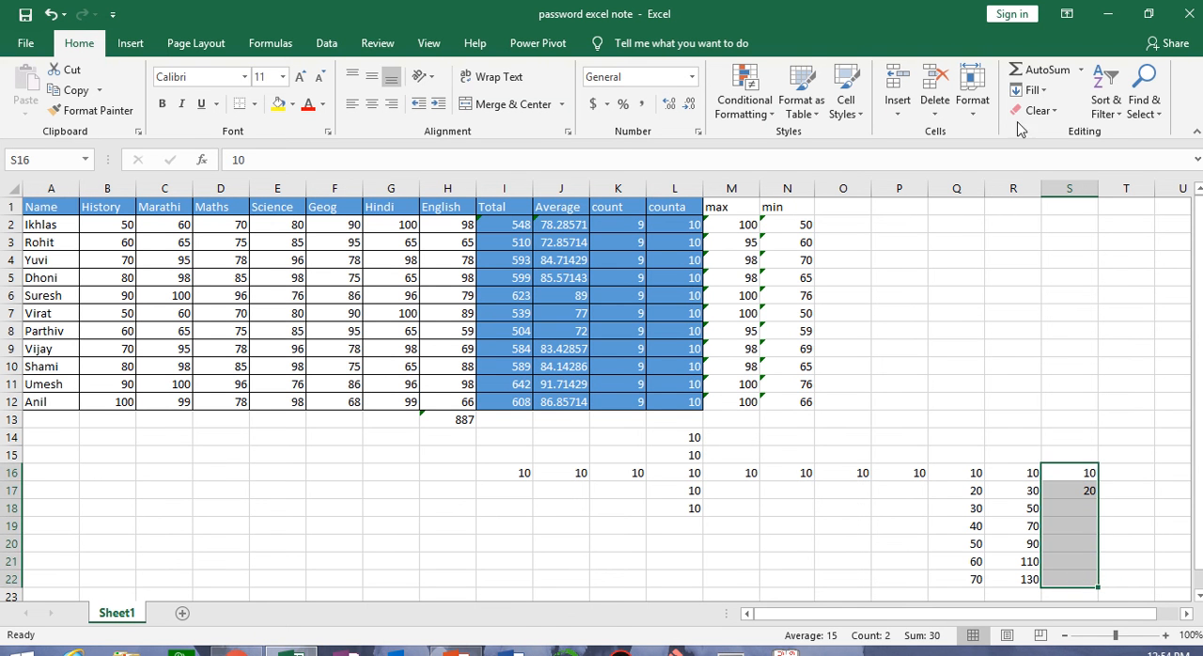
left_click(1034, 90)
left_click(1062, 219)
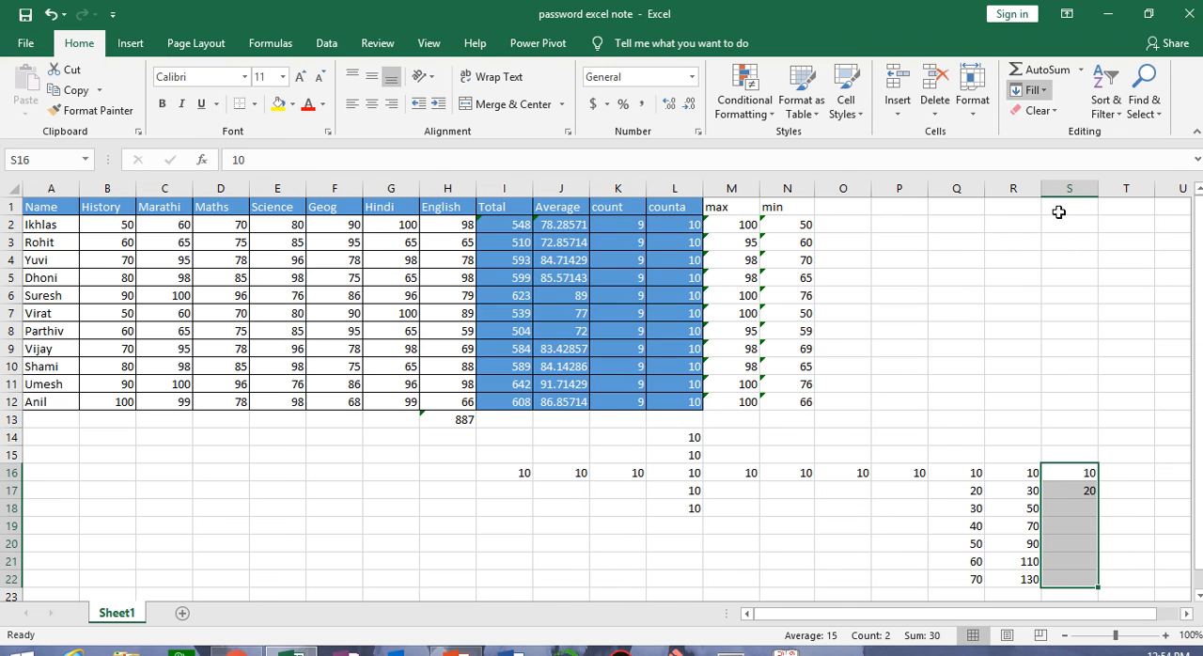
left_click(560, 246)
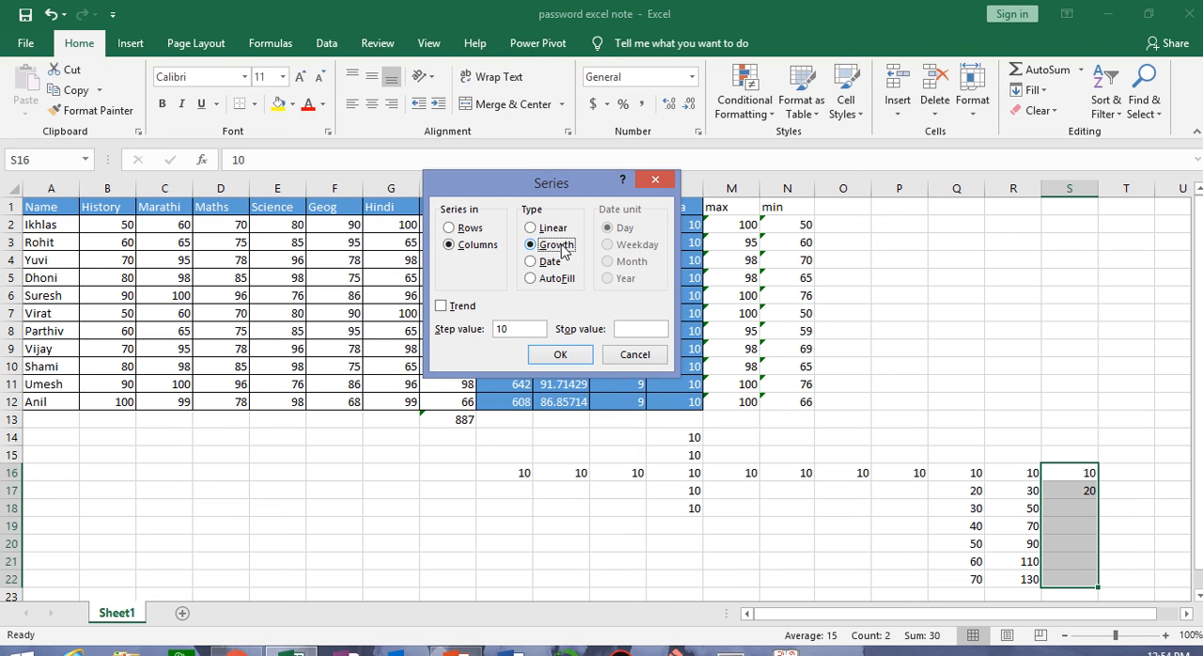
left_click(512, 328)
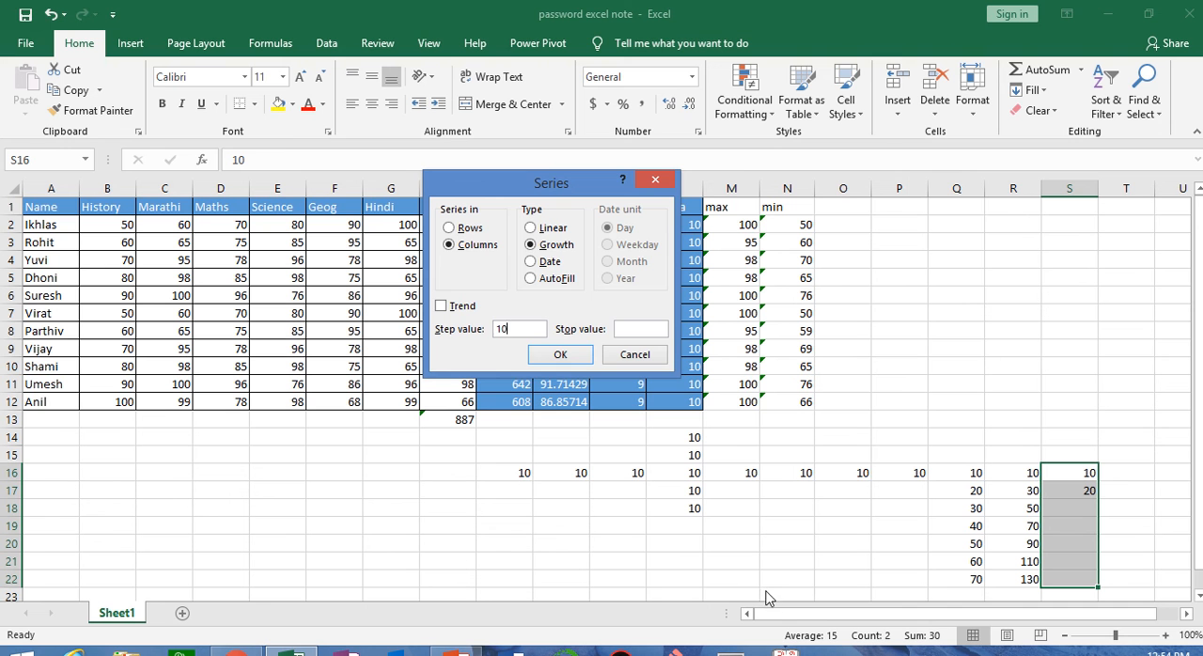
key("BackSpace")
key("BackSpace")
left_click(560, 355)
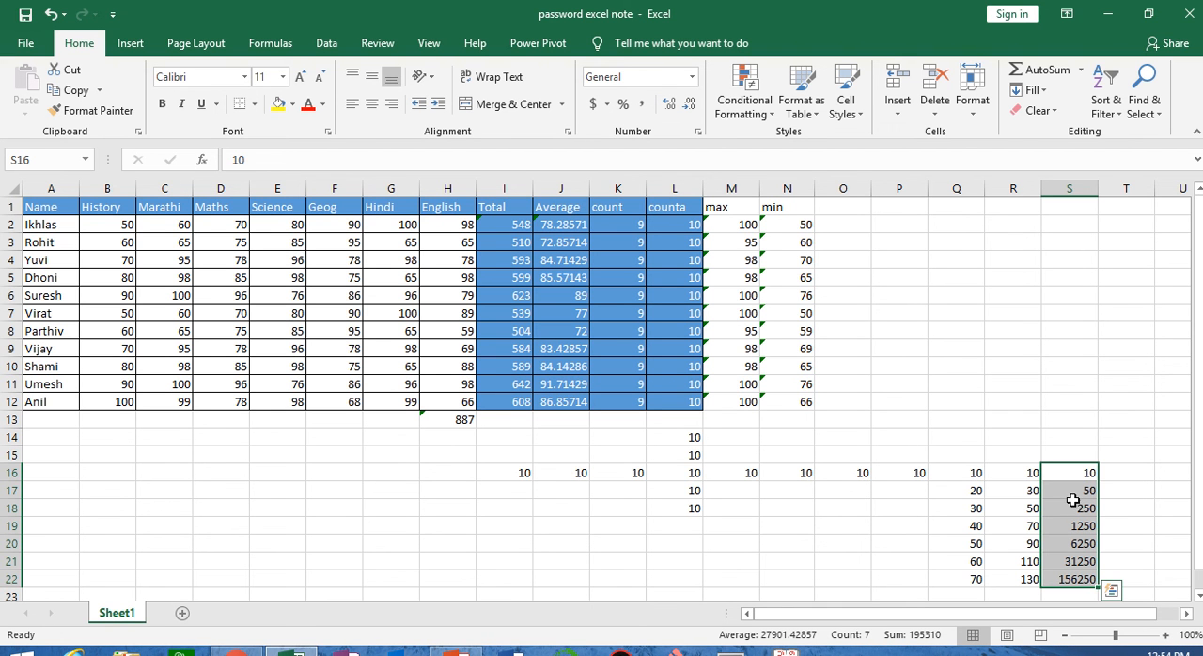
left_click(1073, 509)
left_click(1071, 493)
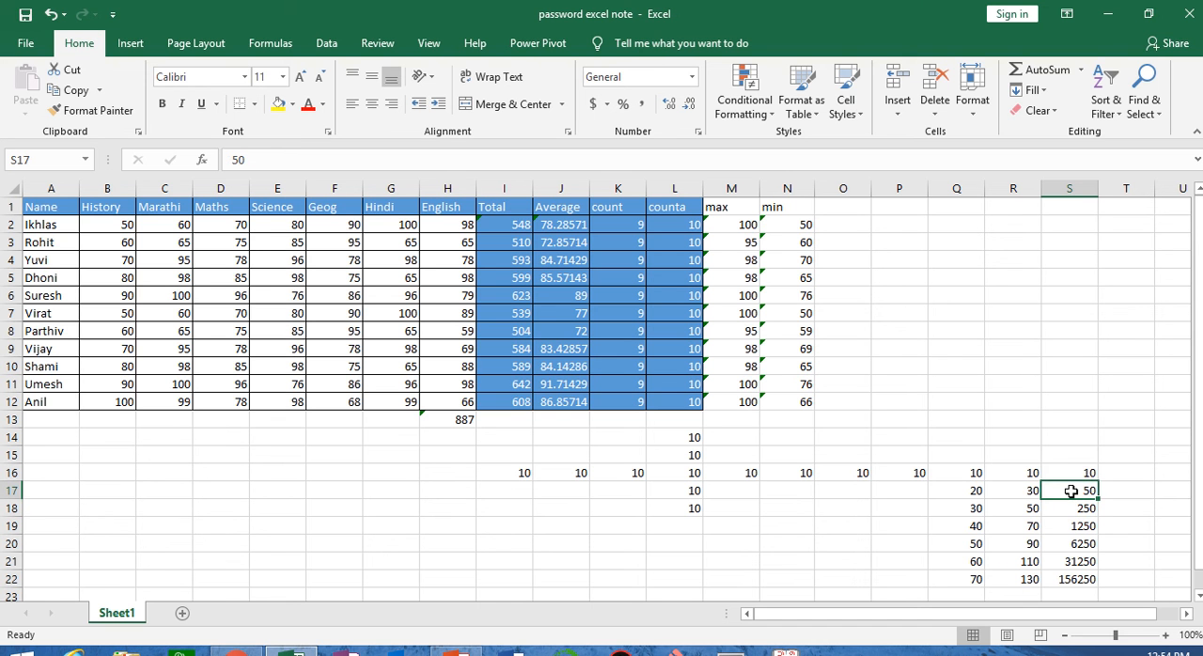
left_click(1072, 508)
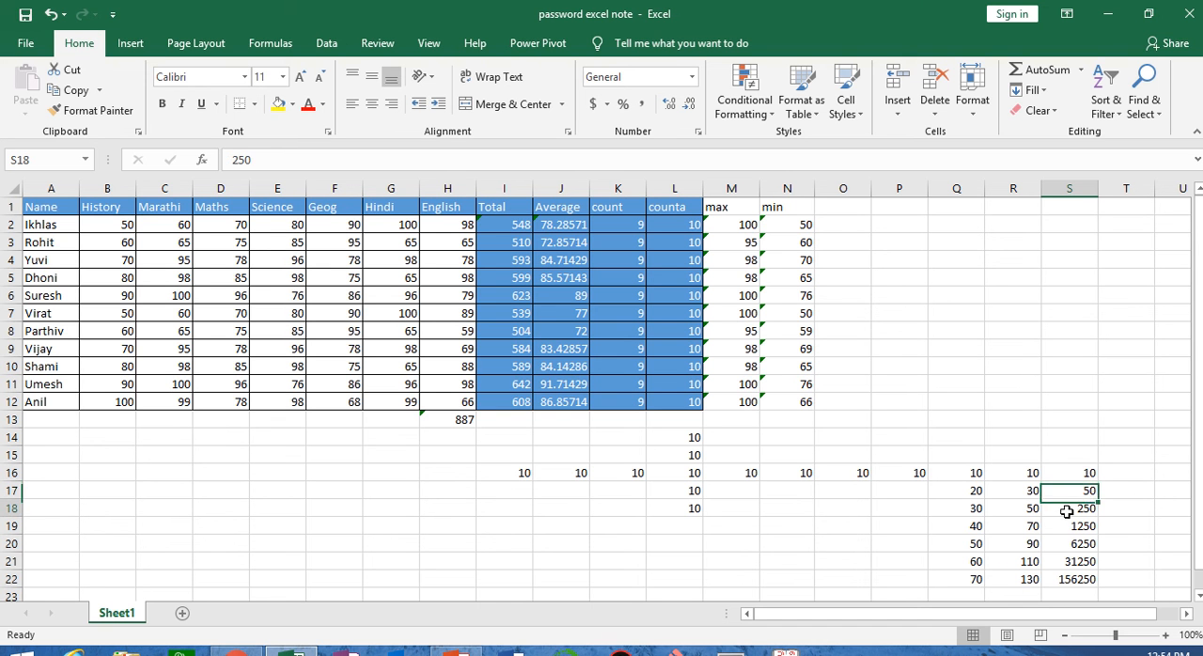
Check the remaining growth series values in S16:S22
left_click(1068, 526)
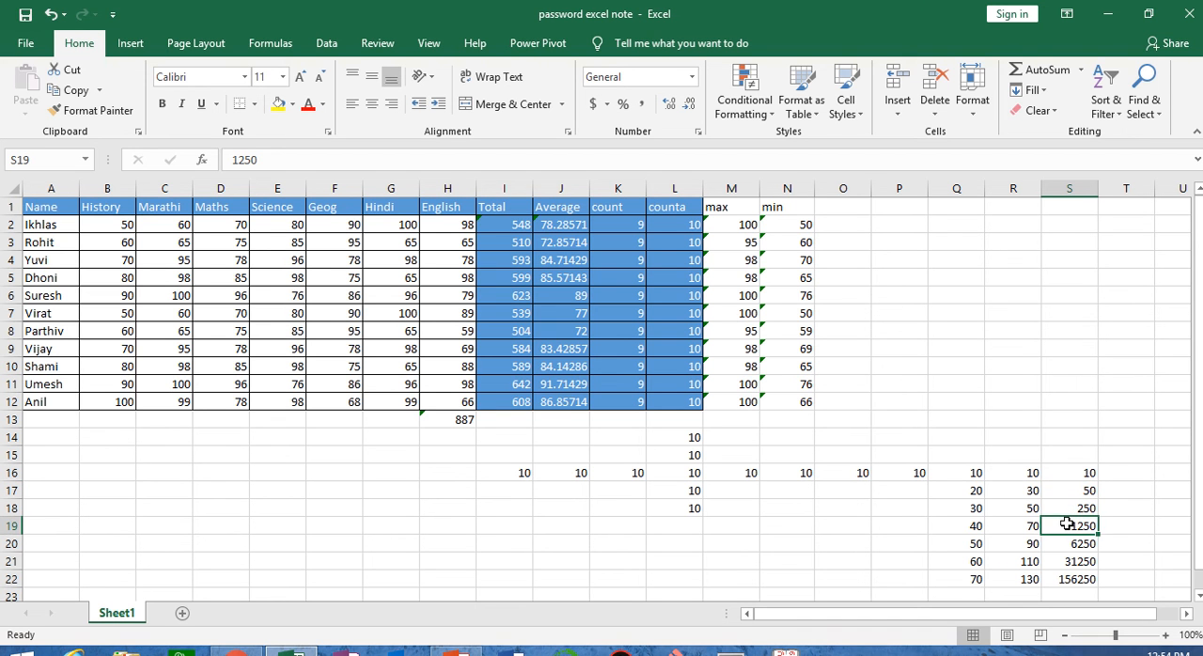
left_click_drag(1071, 473, 1081, 579)
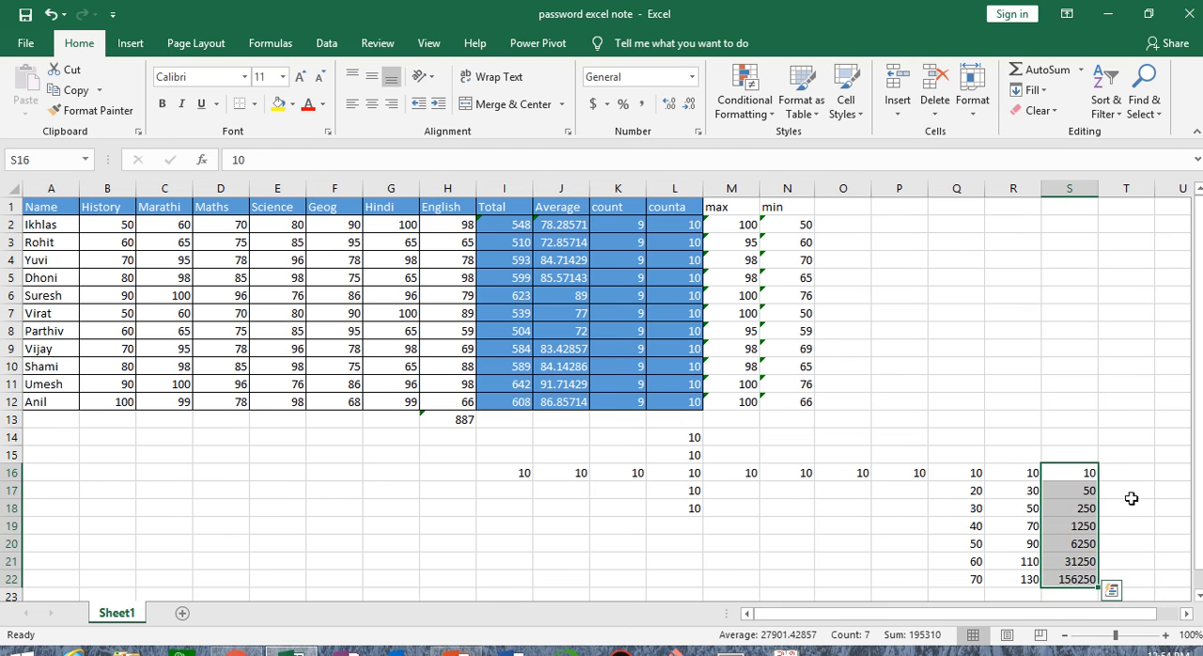
left_click(1127, 470)
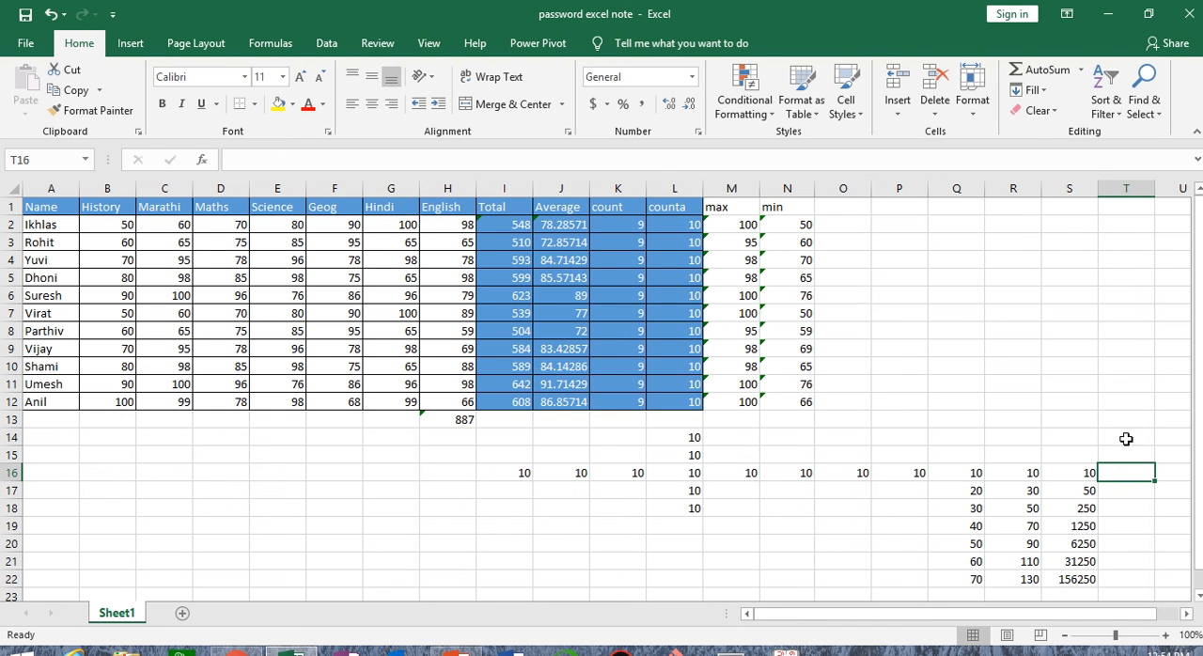
left_click(1034, 89)
left_click(1055, 226)
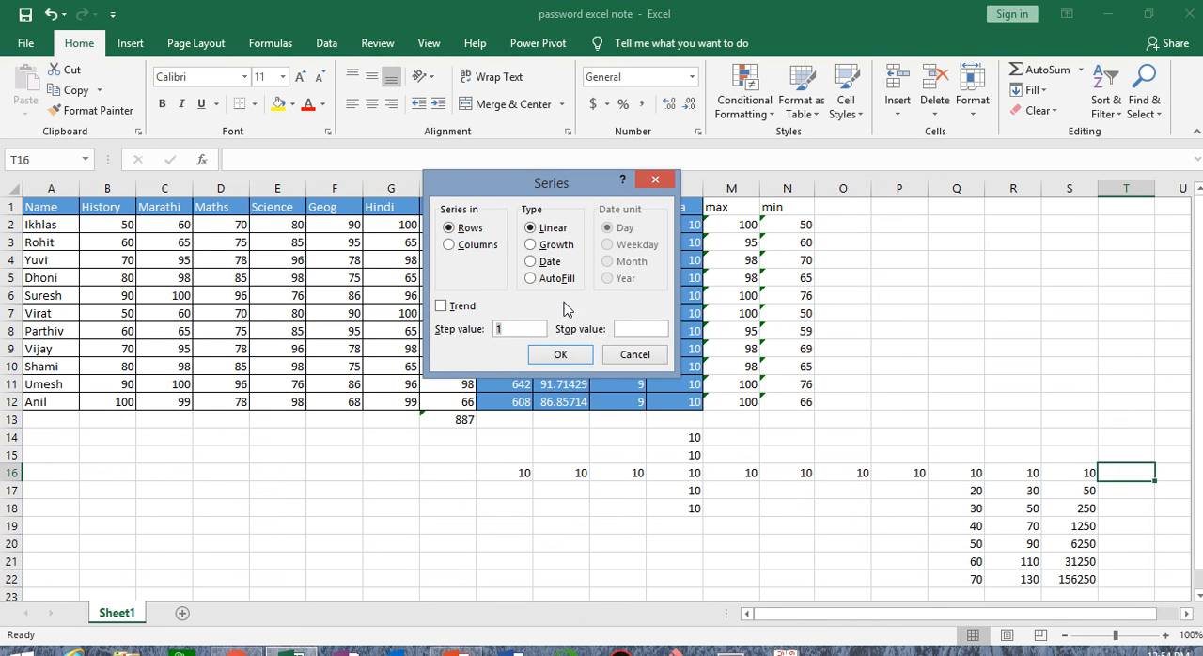
left_click(636, 356)
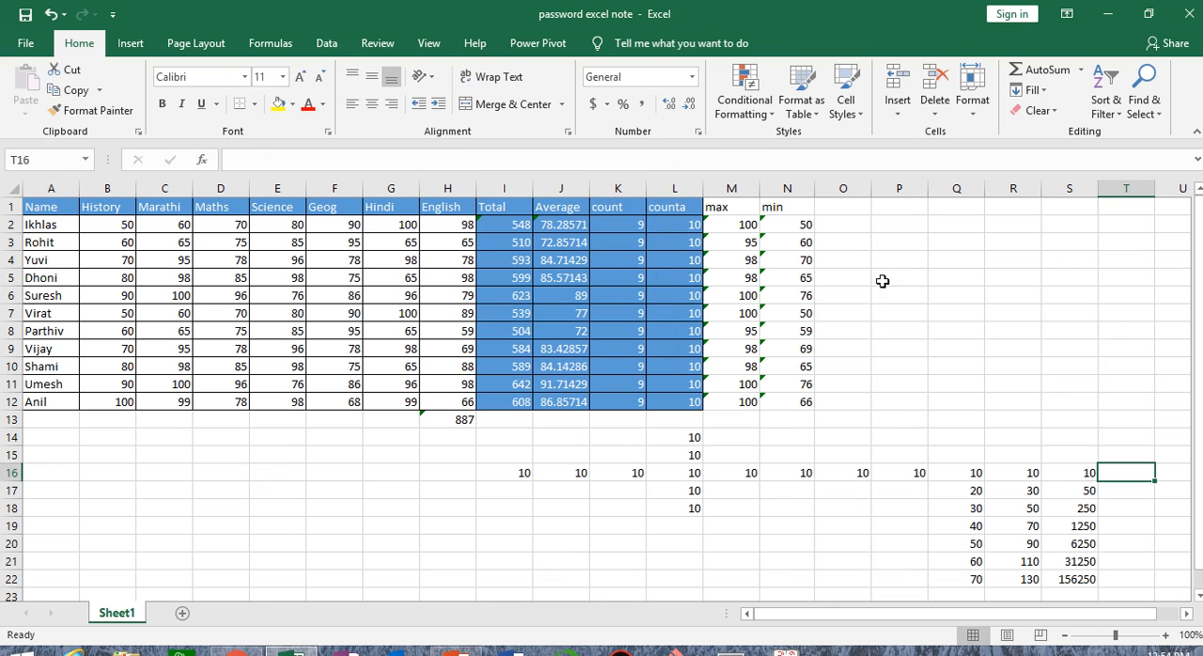
Enter the current date, 13-03-2019, in P1 and autofit the width of column P
left_click(903, 213)
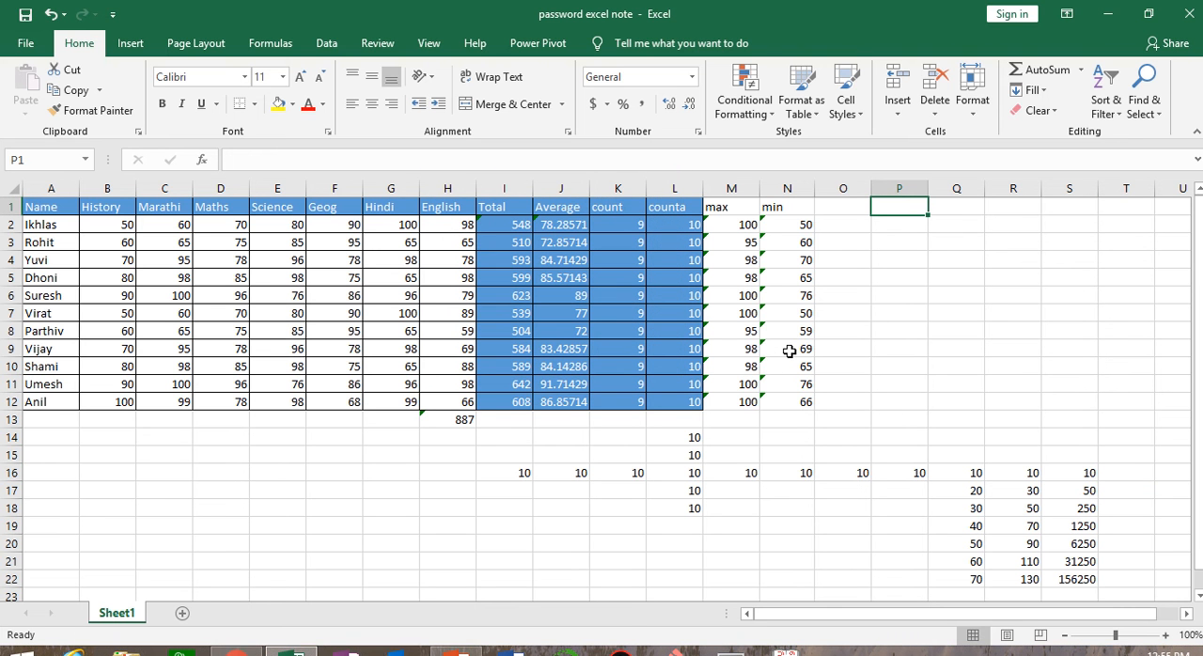
key("ctrl+semicolon")
left_click(1013, 246)
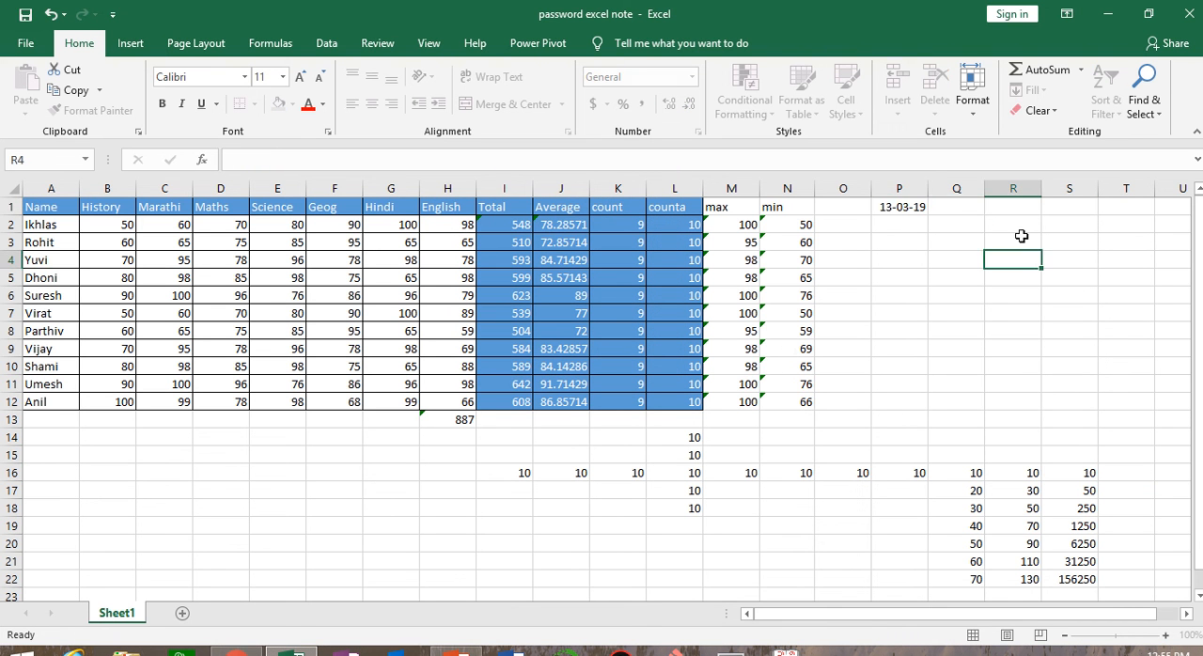
left_click(902, 208)
double_click(931, 188)
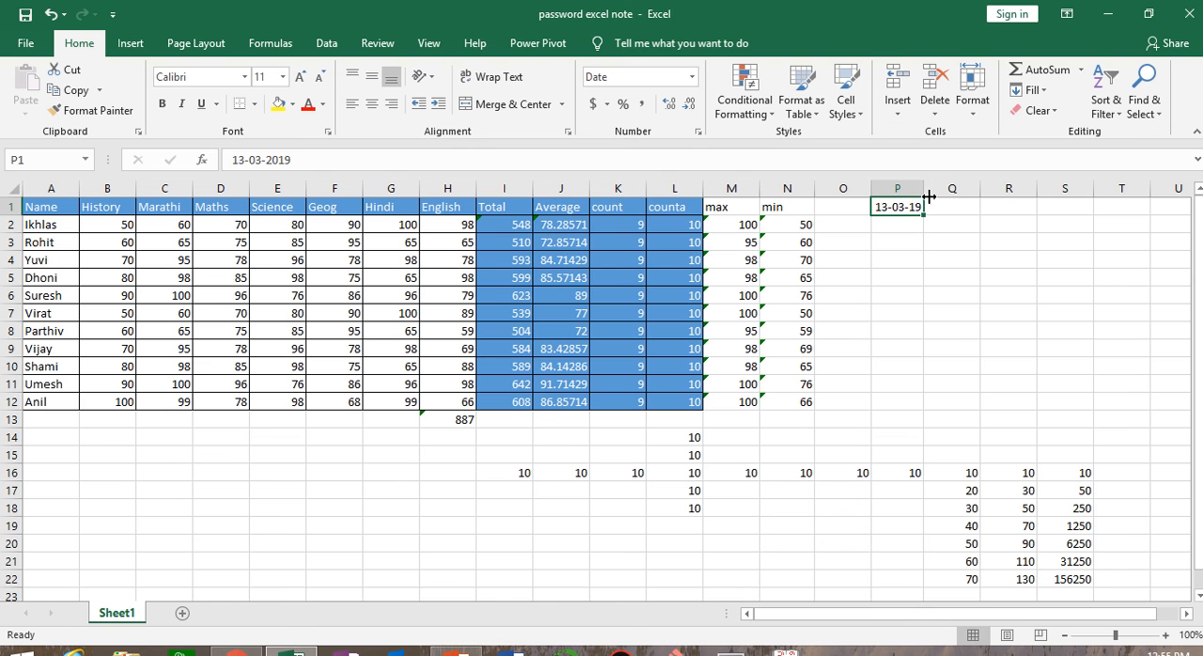
Fill P1:P11 with a date series in columns, using the Day unit and a step value of 1
left_click_drag(907, 204, 915, 387)
left_click(1038, 90)
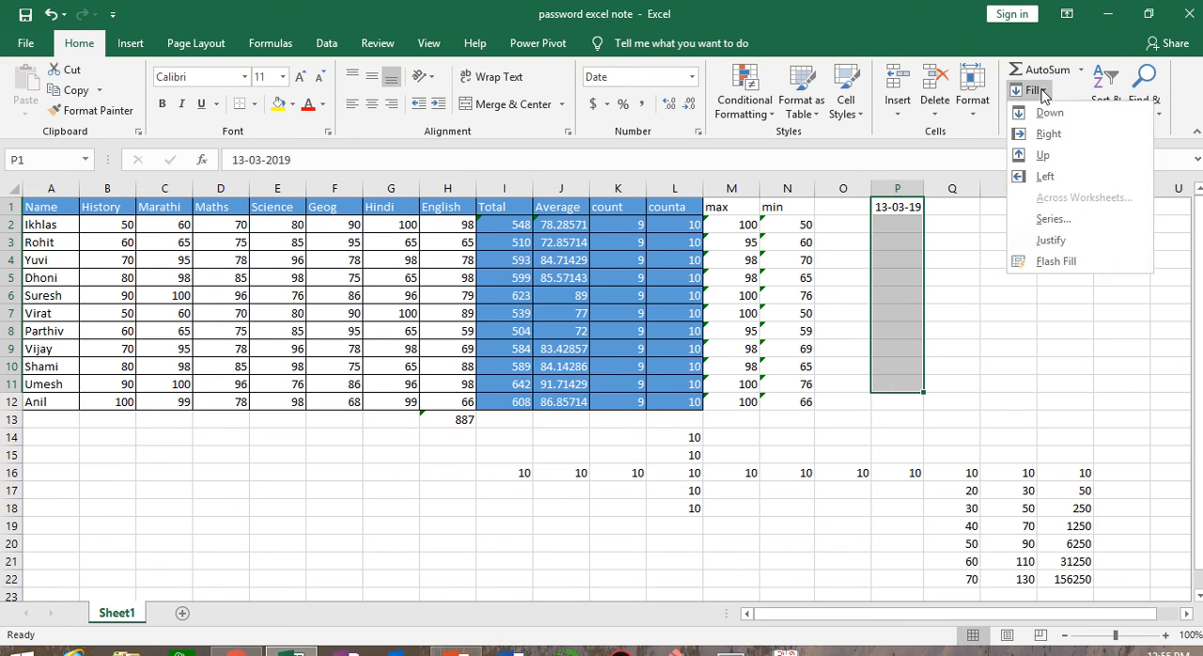
left_click(1054, 221)
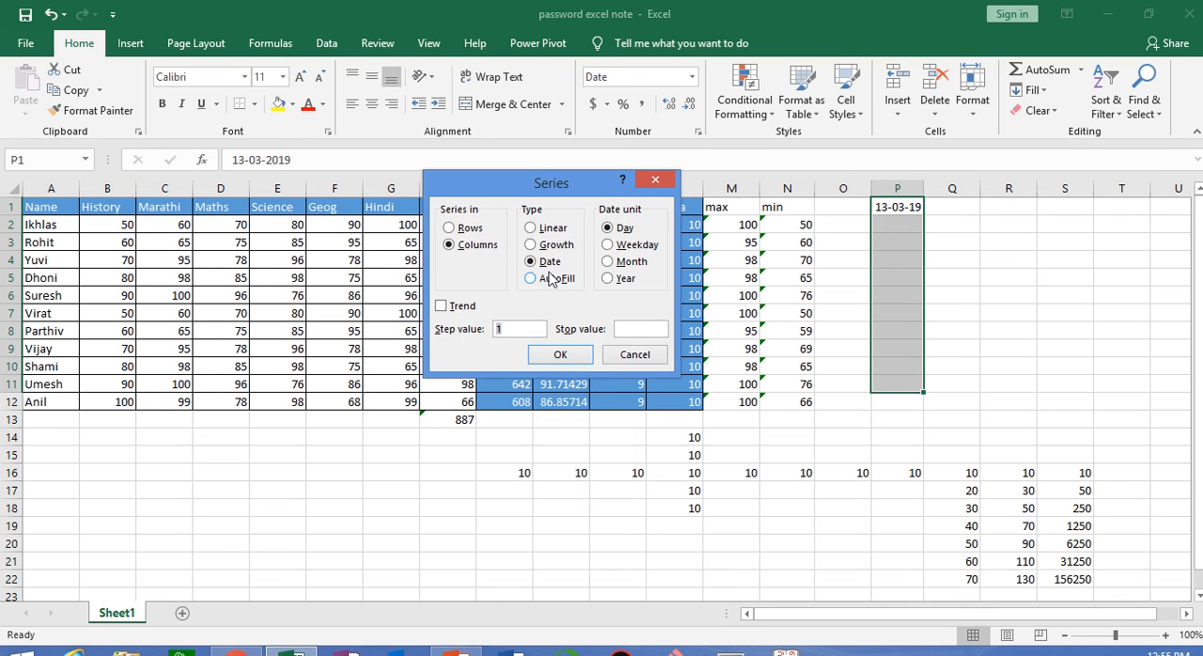
left_click(558, 356)
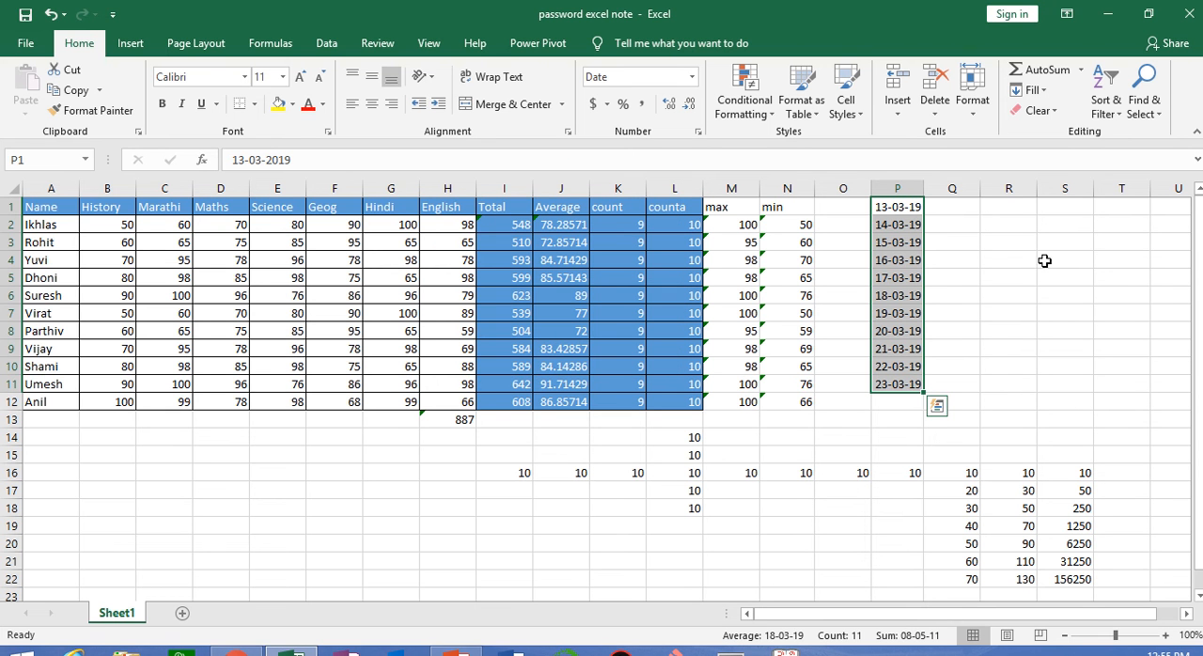
Enter the date 13-03-2019 in Q1
left_click(956, 208)
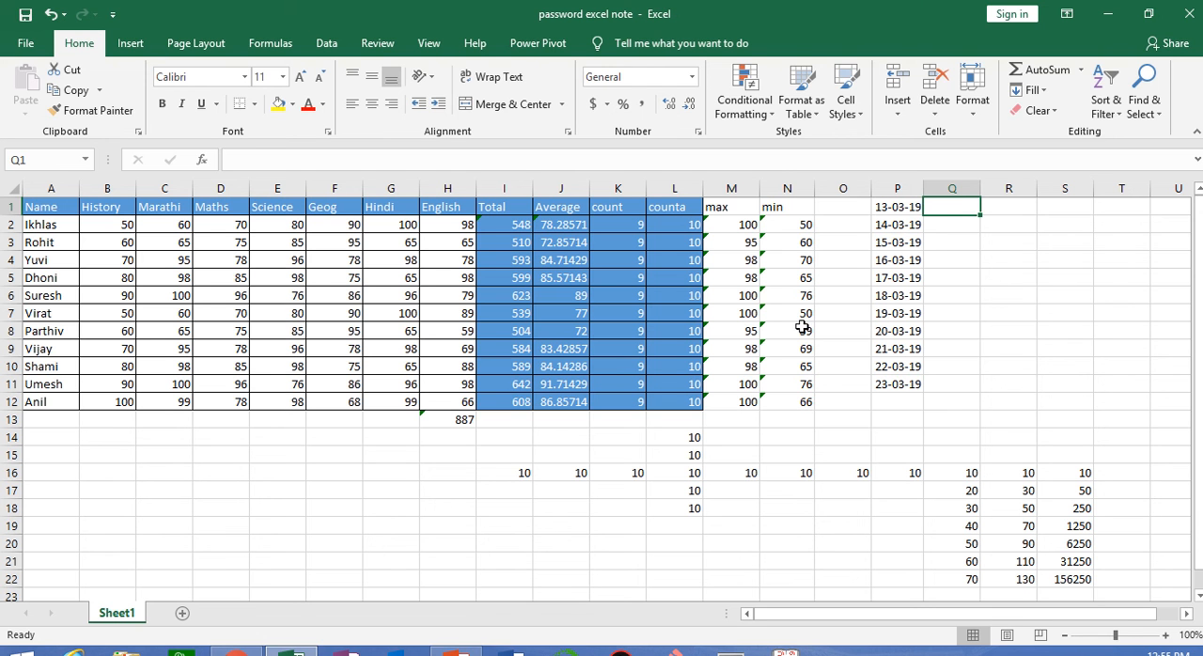
type("13-03-2019")
left_click(1068, 224)
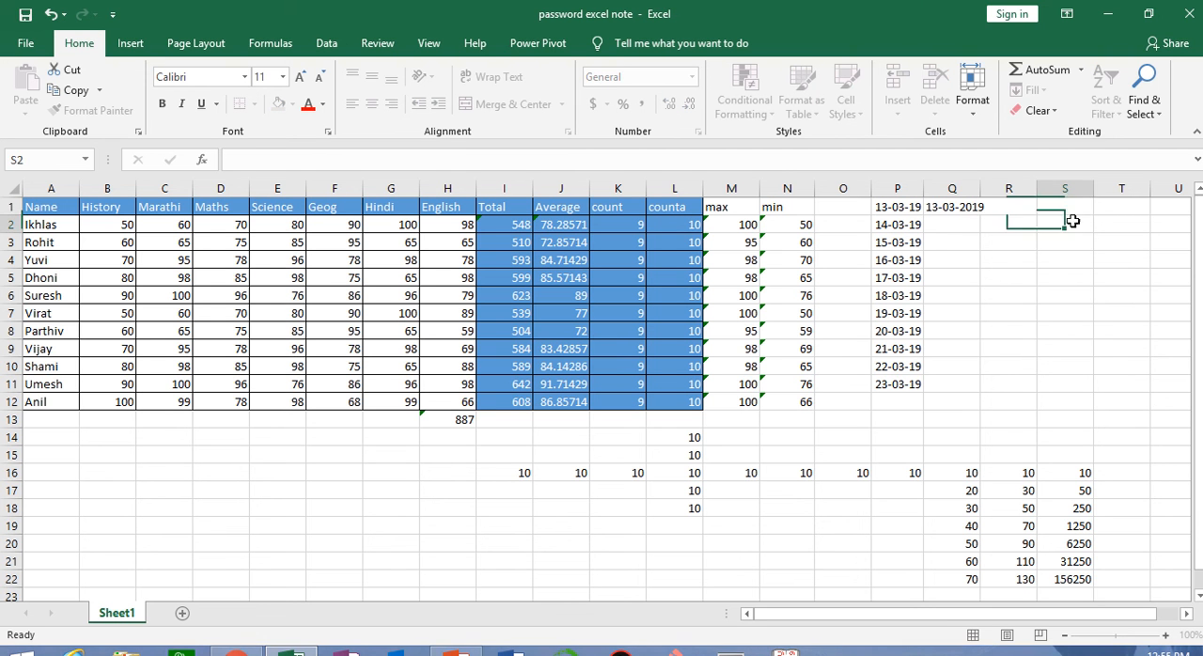
Fill Q1:Q11 with a Weekday date series in columns using a step value of 1, and check the dates in Q3 and Q4
left_click(977, 208)
left_click_drag(976, 211, 968, 385)
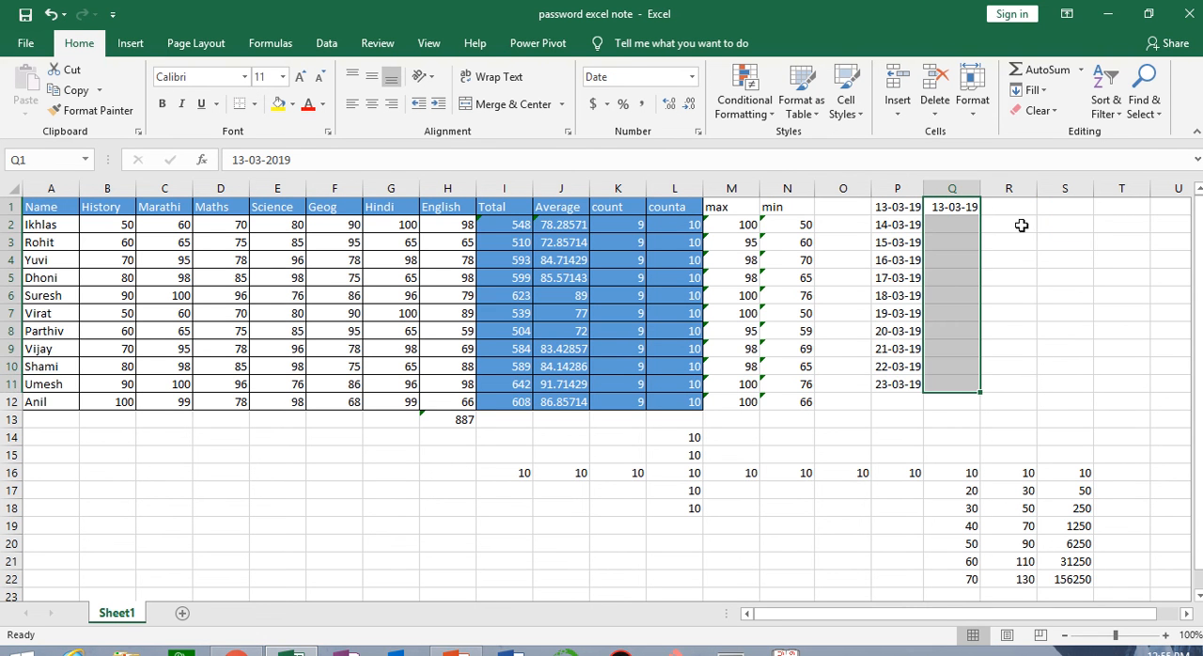
left_click(1030, 90)
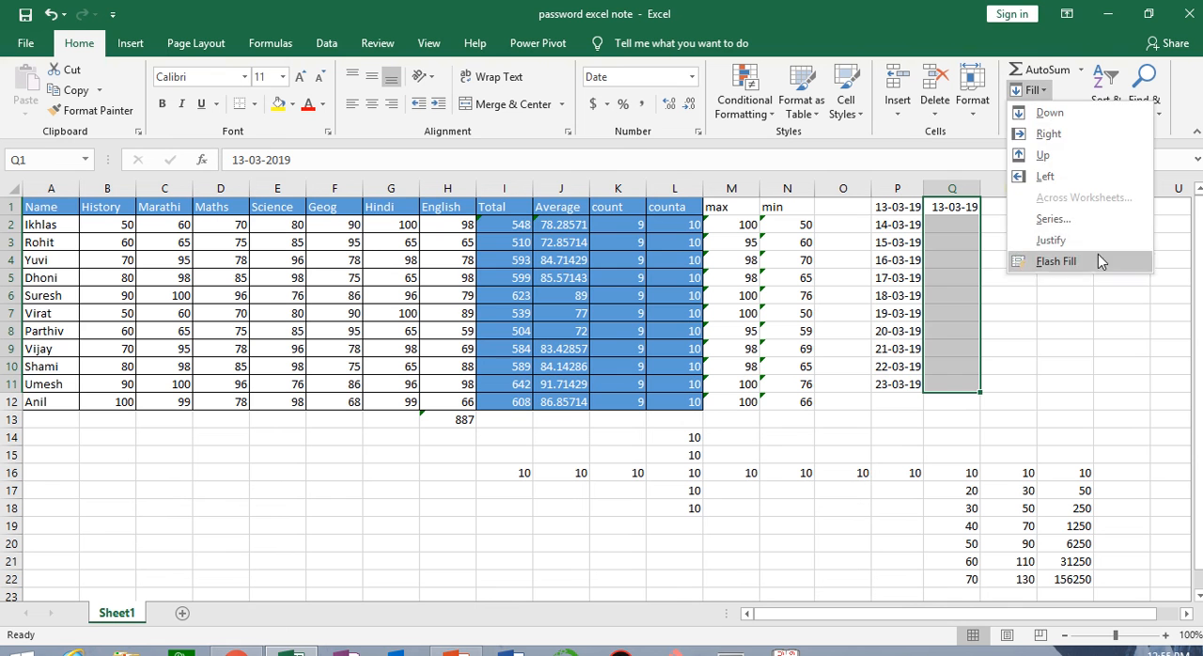
left_click(1096, 221)
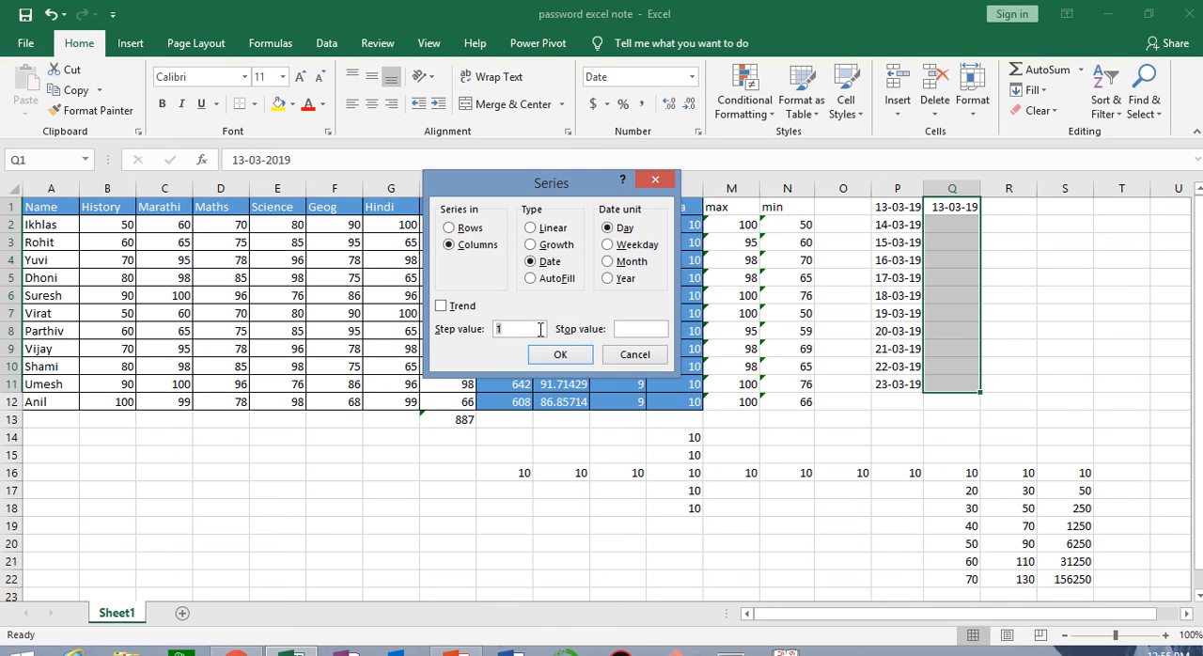
left_click(639, 245)
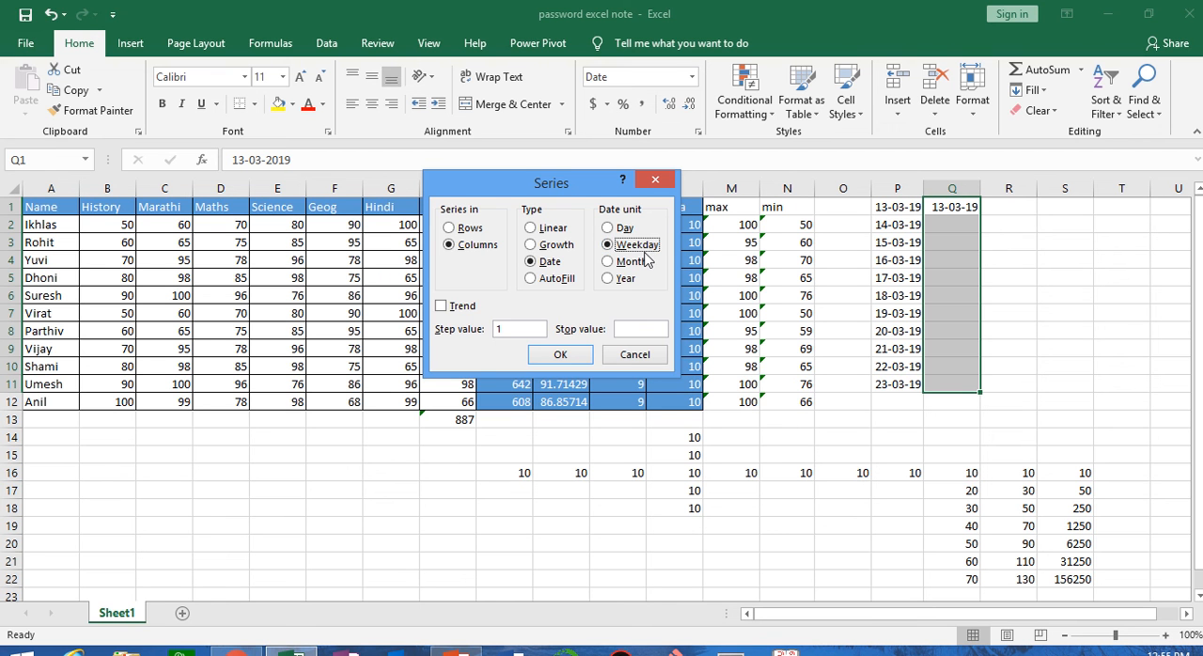
left_click(560, 354)
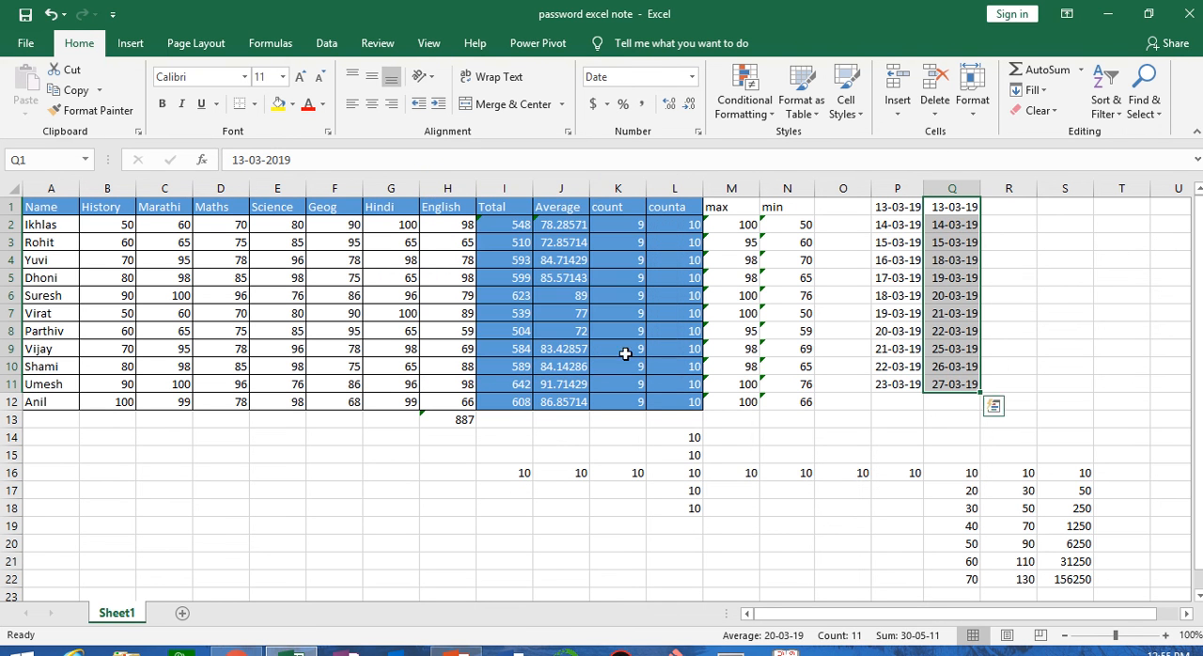
left_click(960, 245)
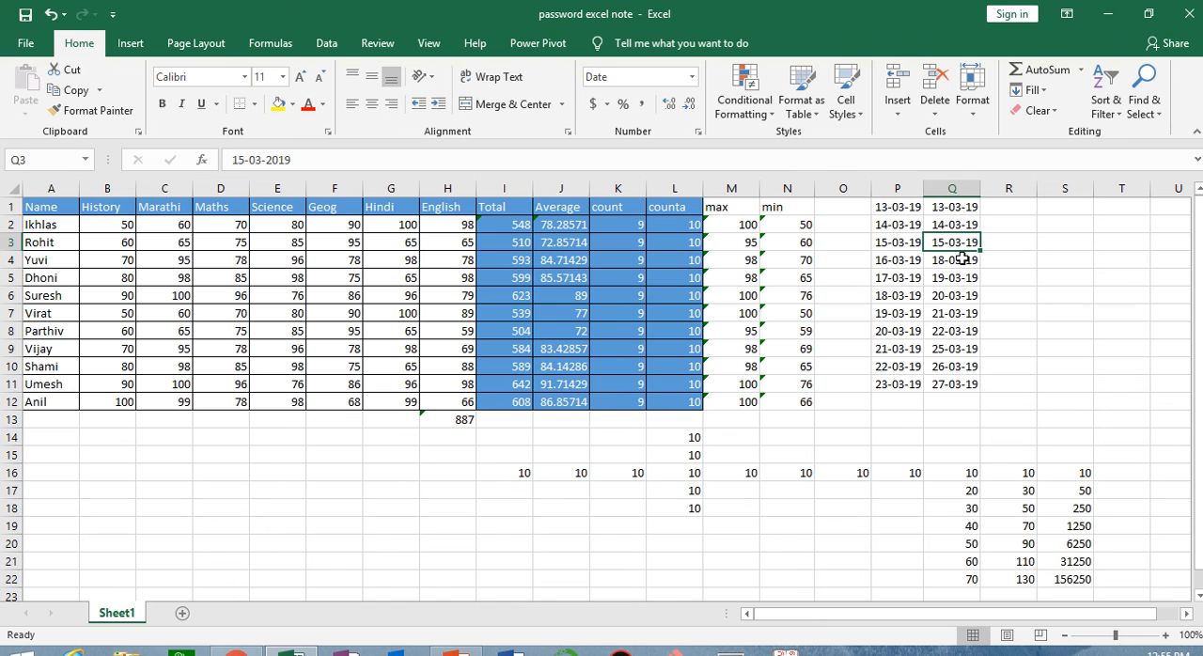
left_click(957, 262)
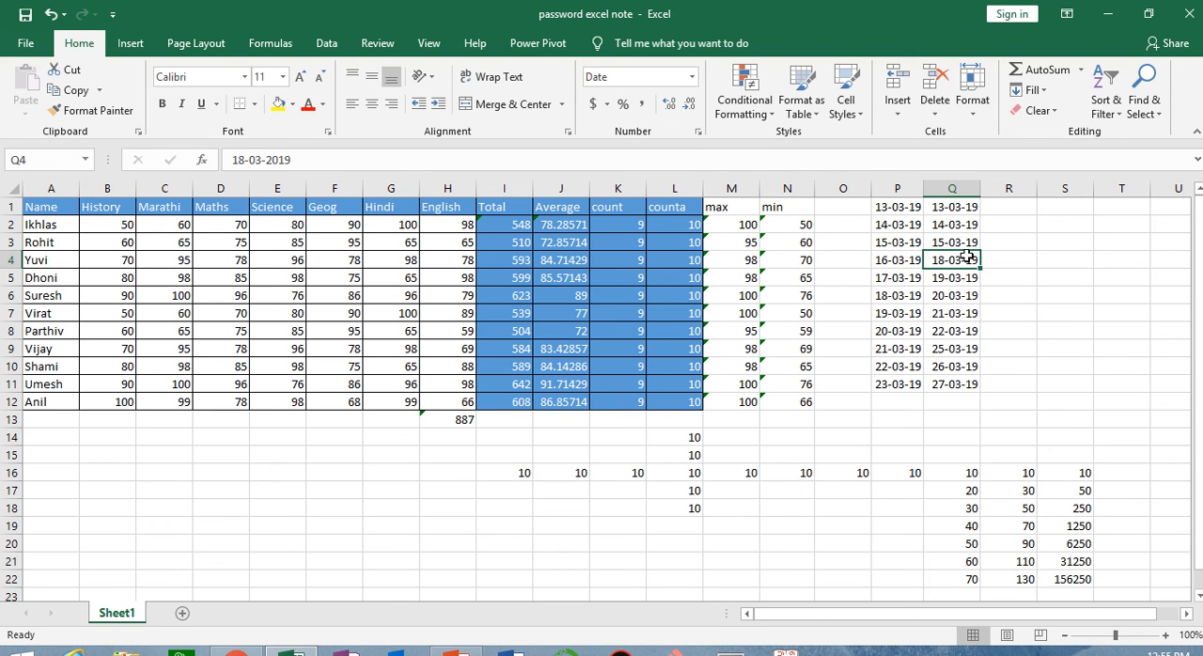
mouse_move(508, 3)
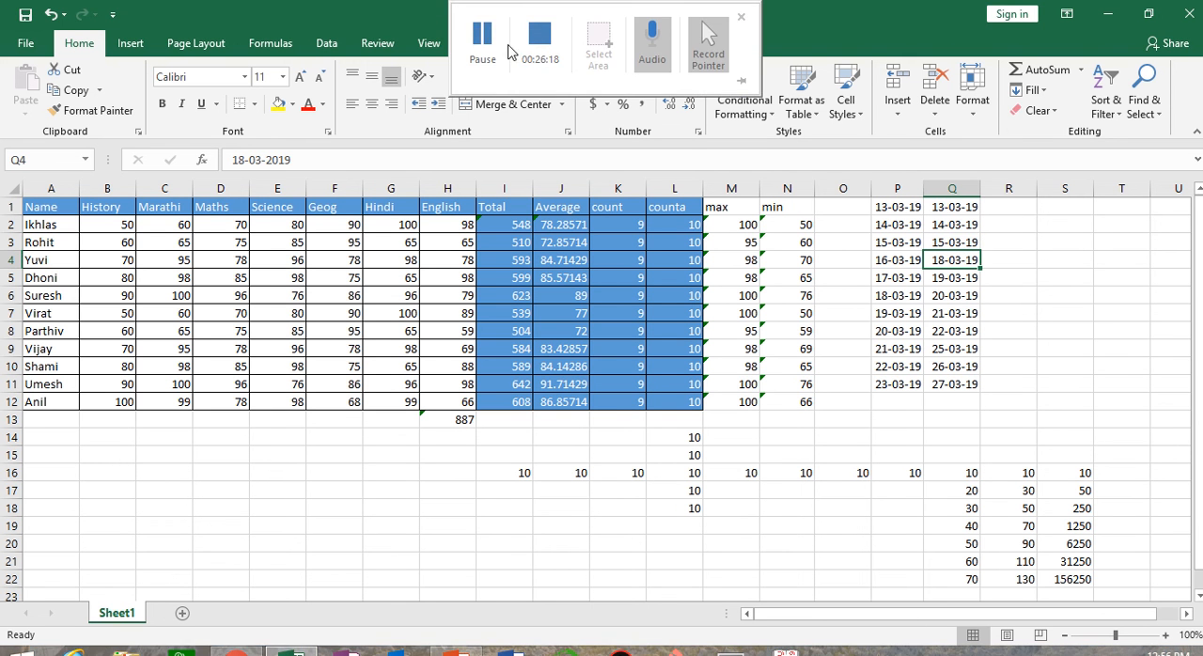
left_click(495, 47)
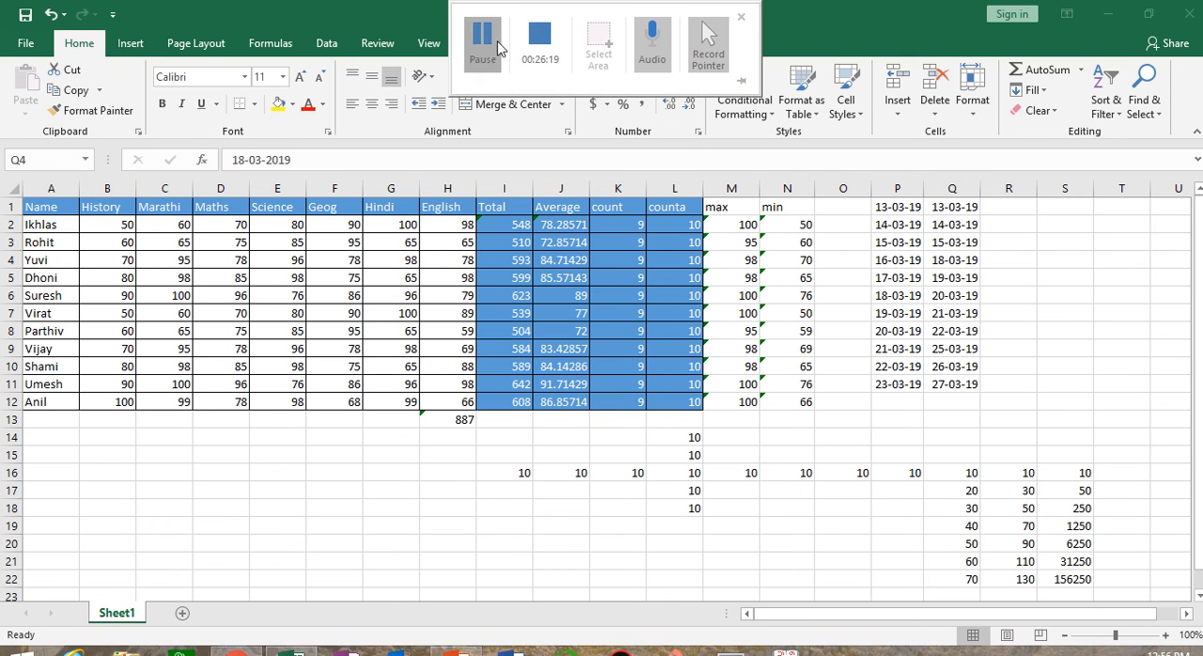
left_click(1038, 110)
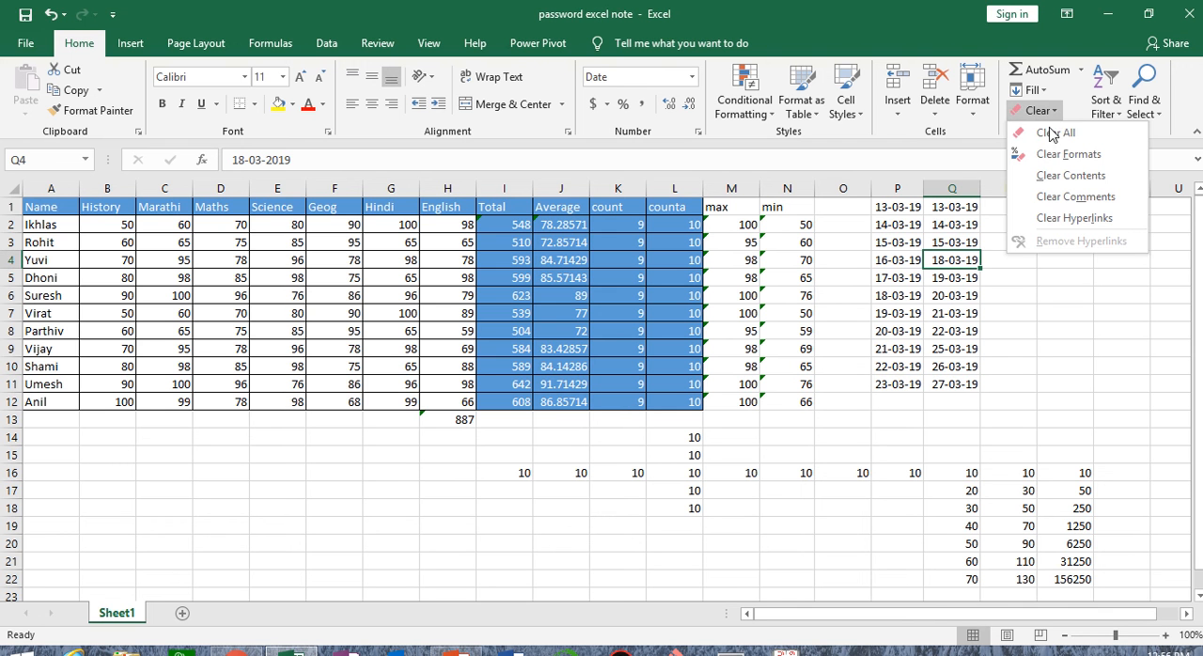
left_click(386, 495)
Try Clear All on the range A1:S22 and undo the clearing
left_click_drag(48, 209, 1083, 580)
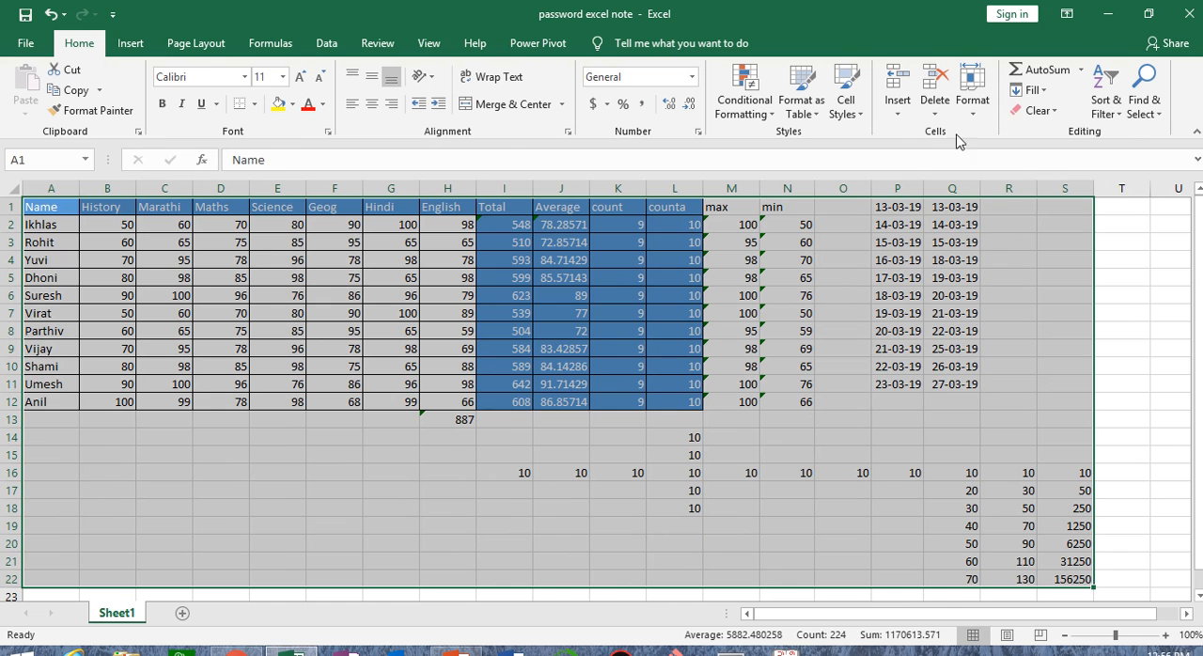
left_click(1038, 110)
left_click(1056, 132)
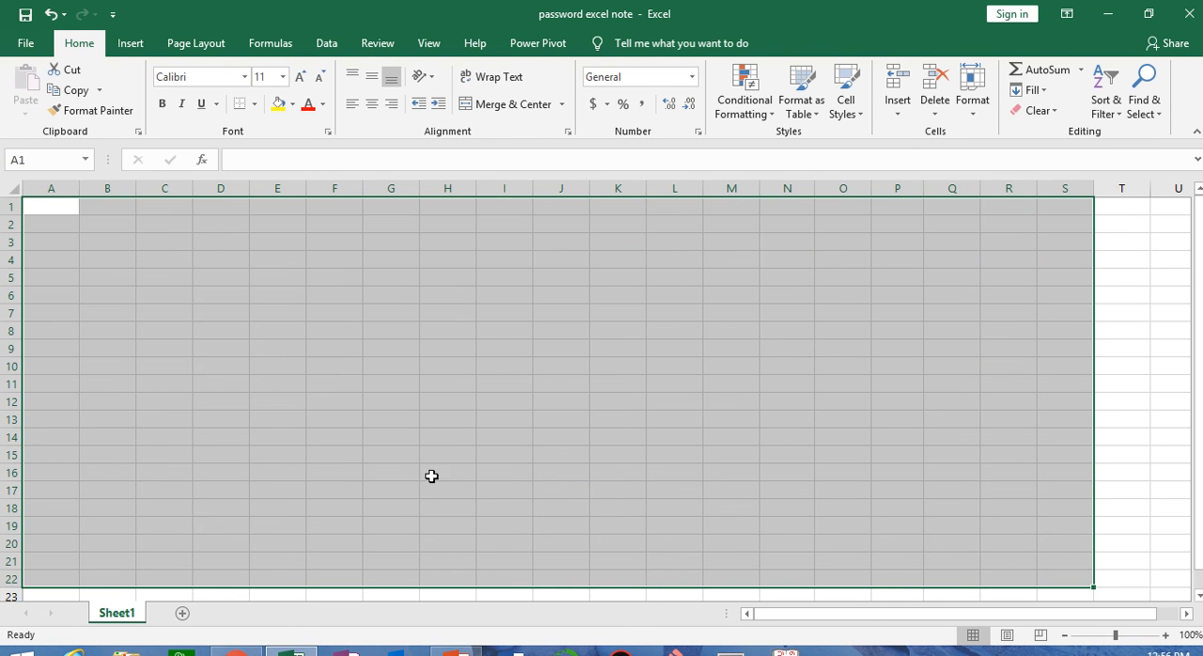
key("ctrl+z")
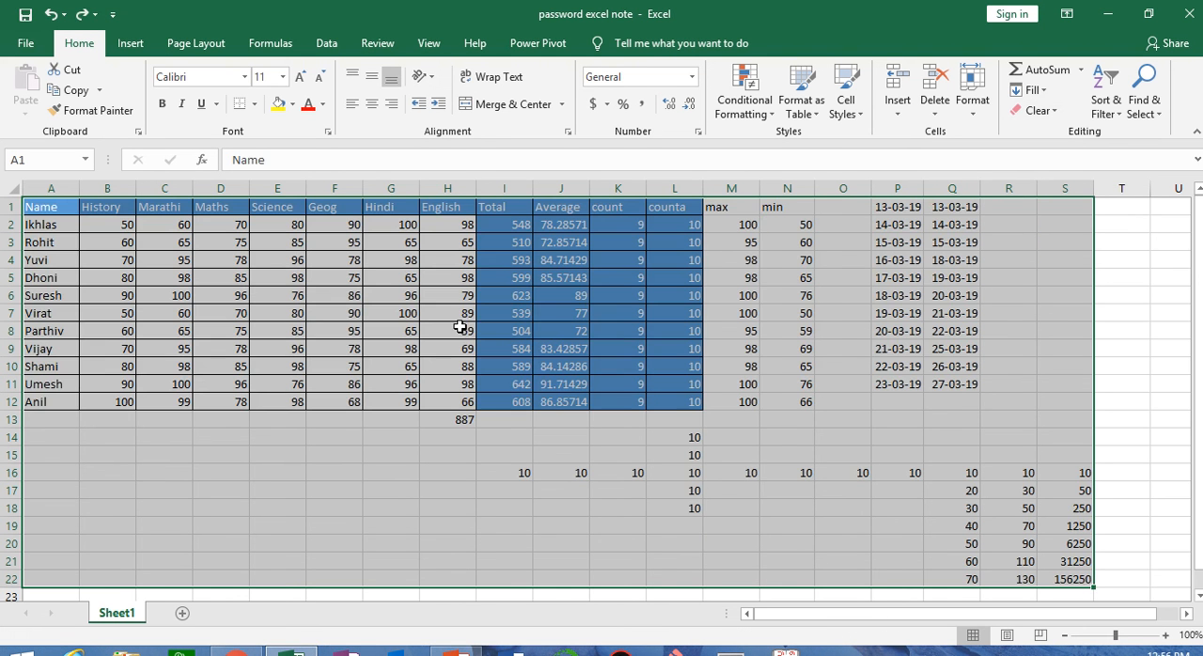
left_click(1031, 111)
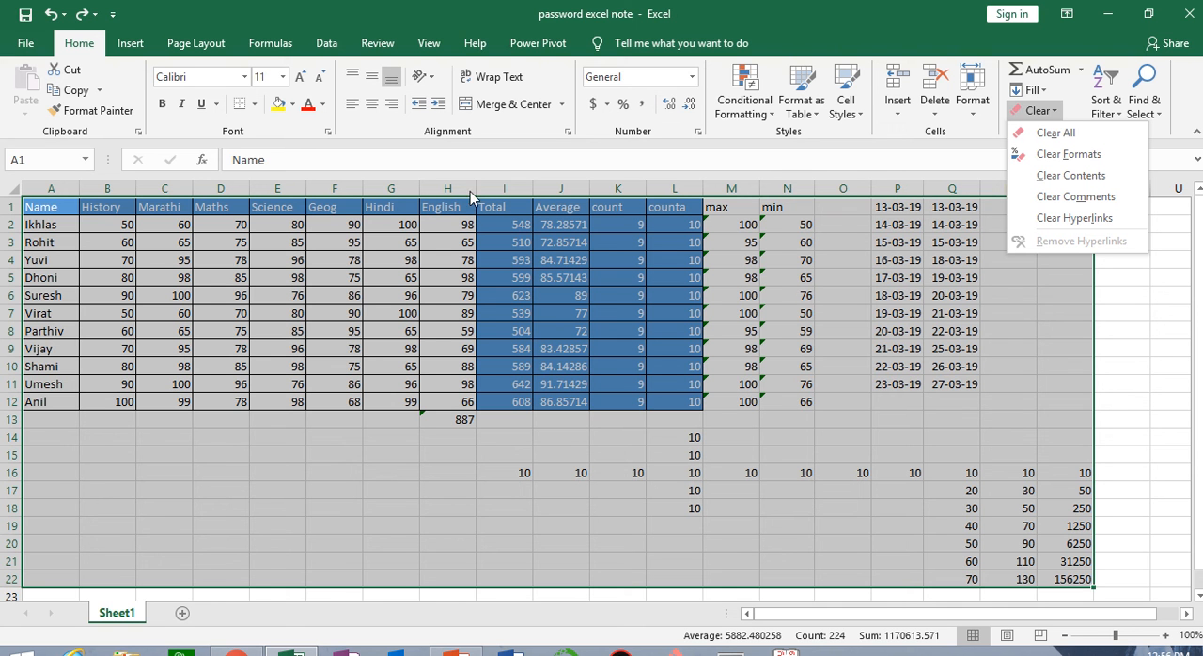
mouse_move(548, 5)
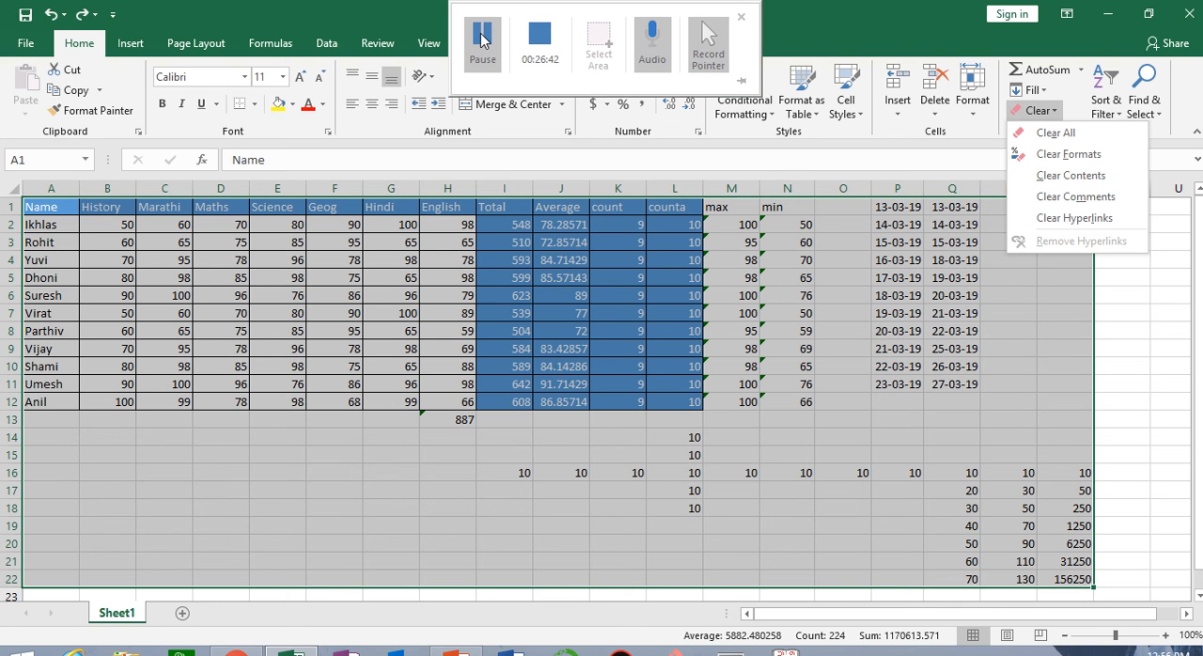
left_click(482, 35)
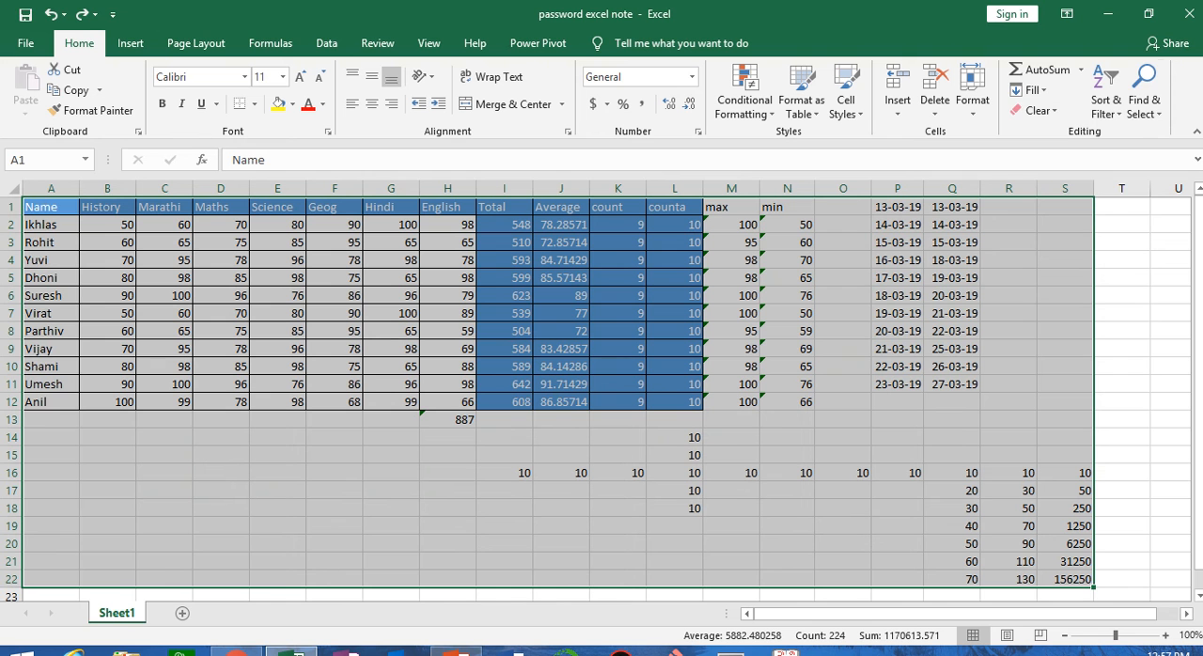
Clear the formats of A1:S22, followed by the contents of the same range
left_click(1036, 110)
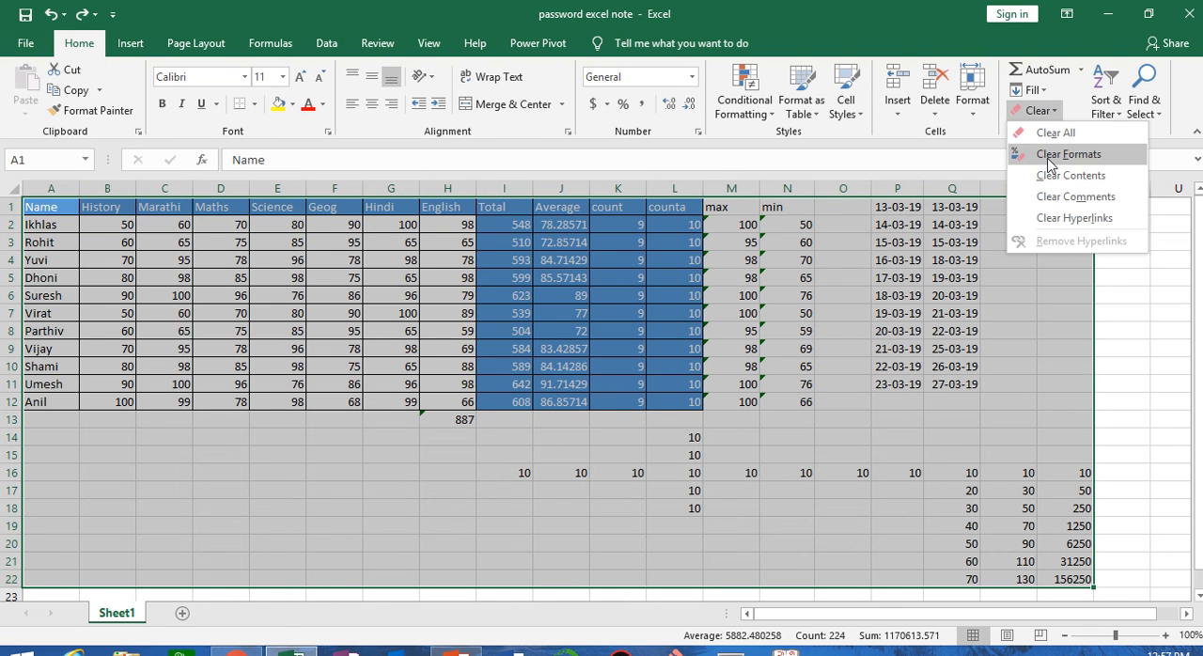
left_click(1050, 154)
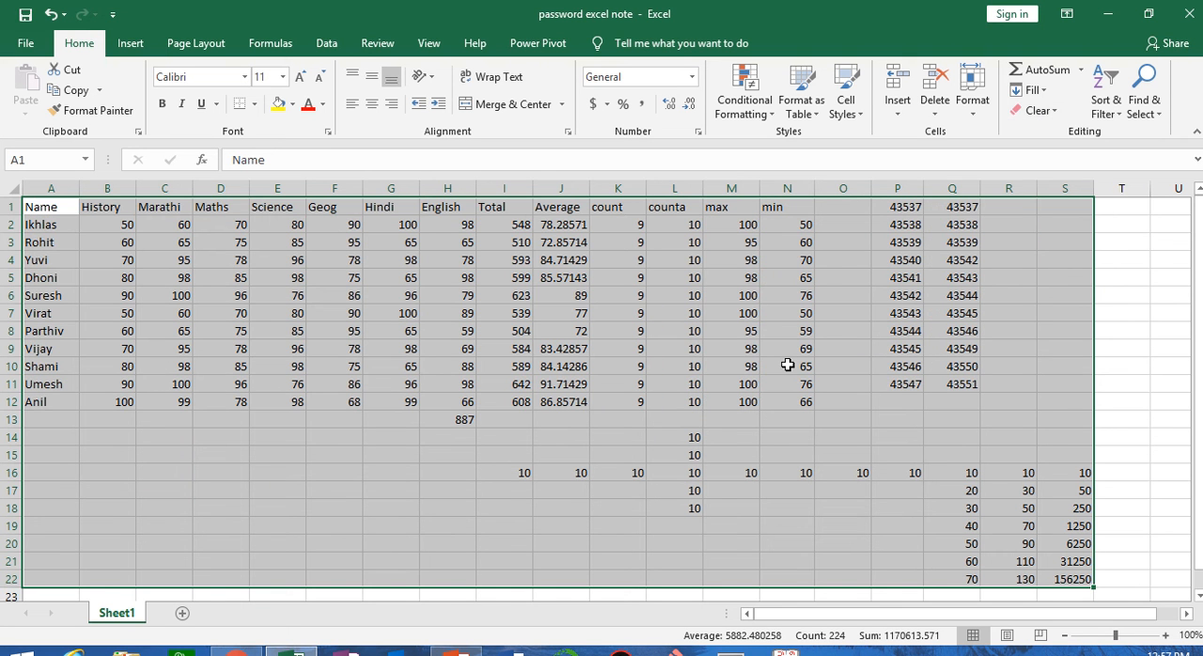
left_click(1034, 111)
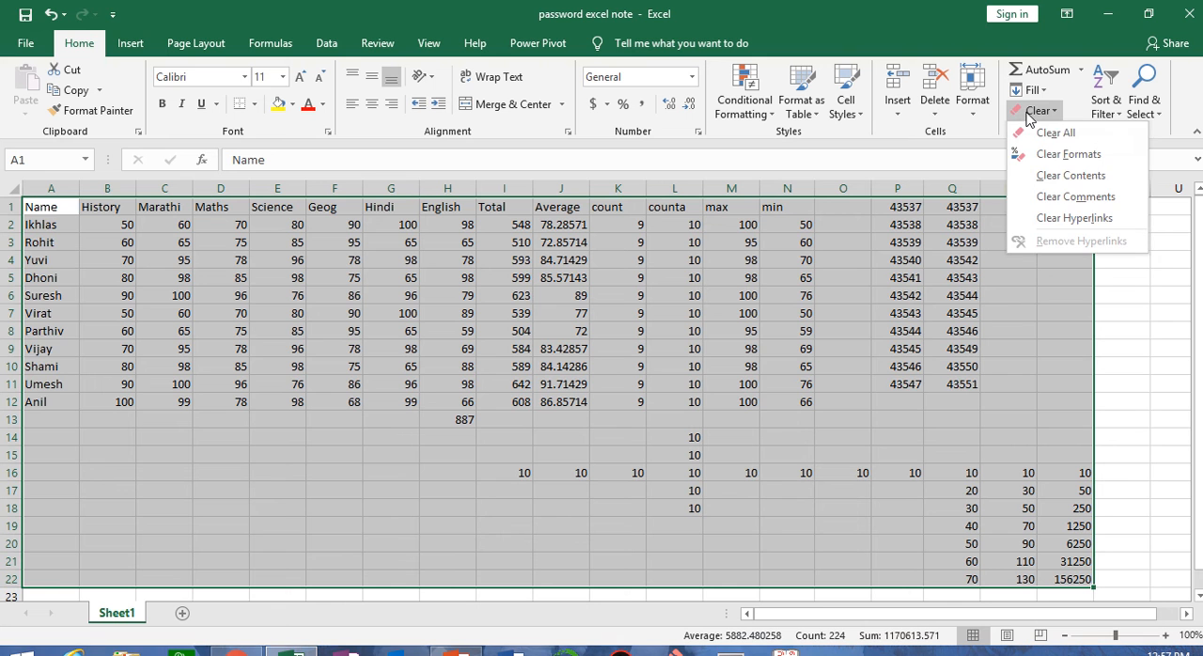
left_click(1045, 176)
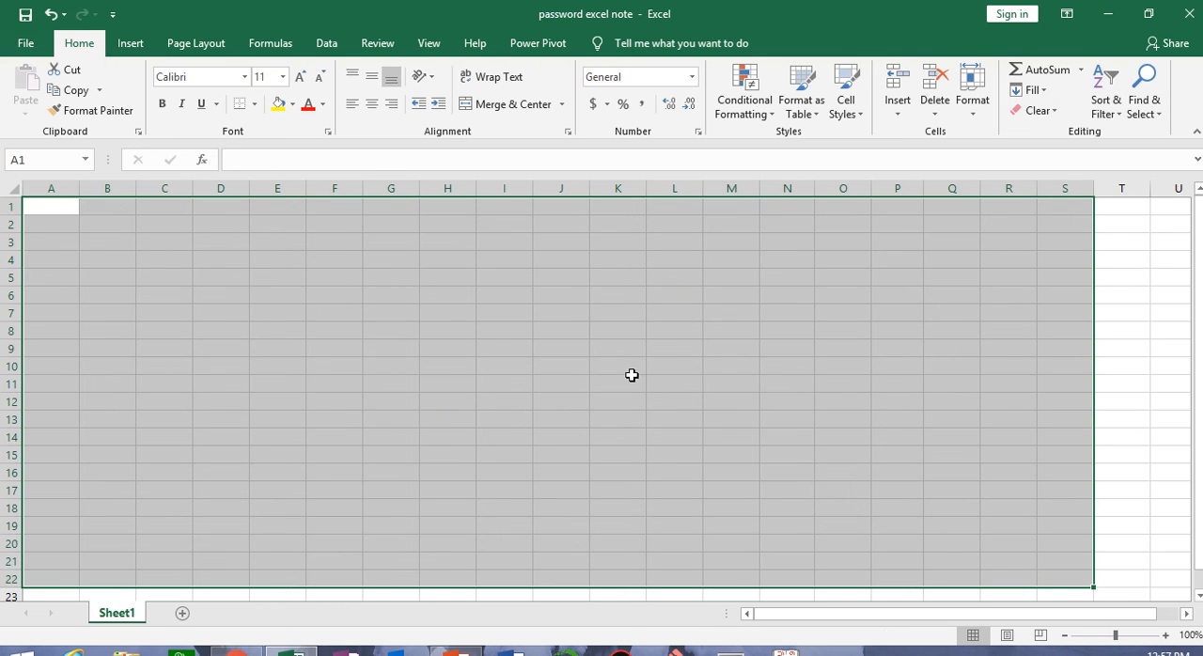
left_click(1038, 112)
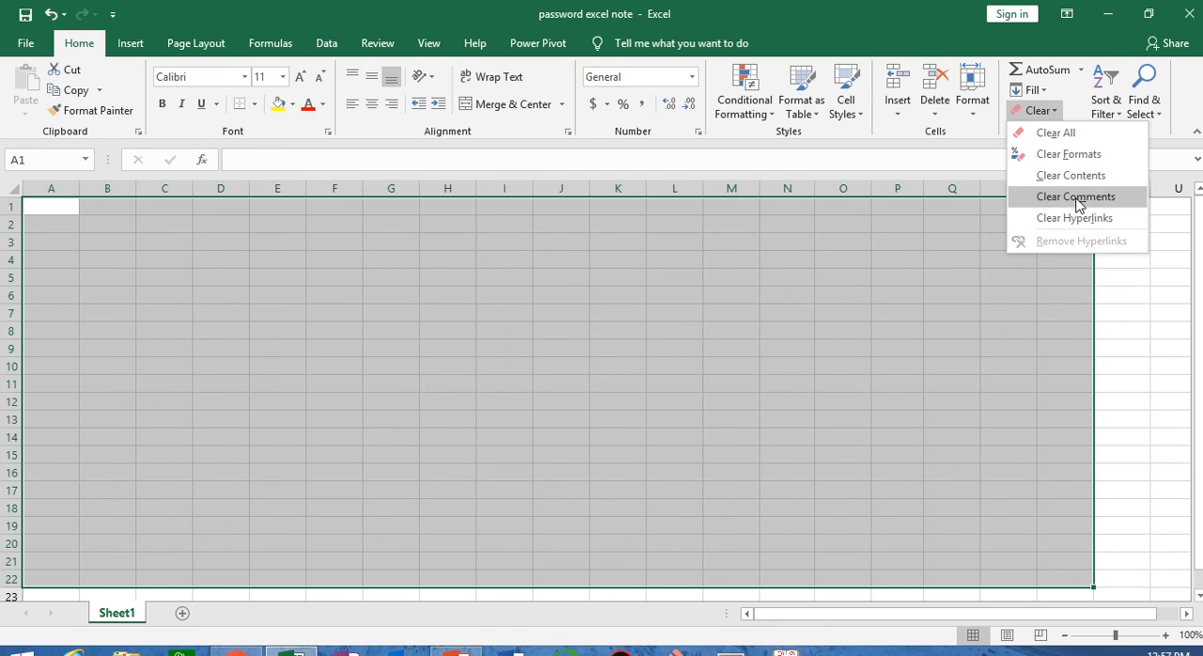
left_click(686, 321)
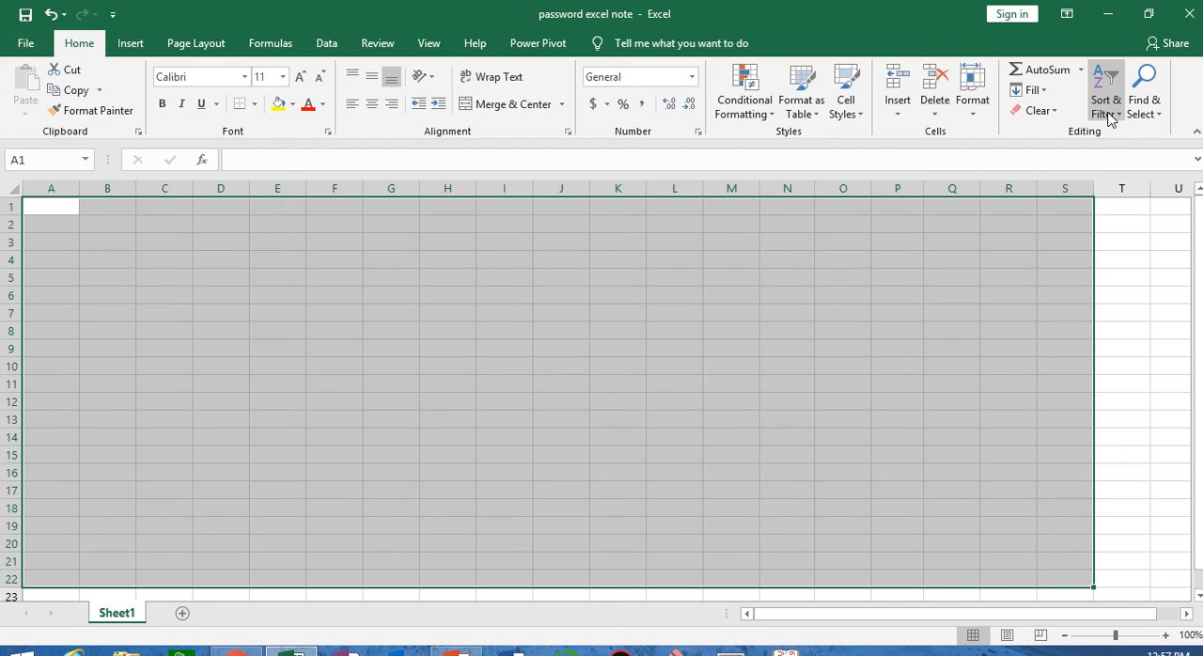
Undo the clearing of the contents of A1:S22 and deselect the range
key("ctrl+z")
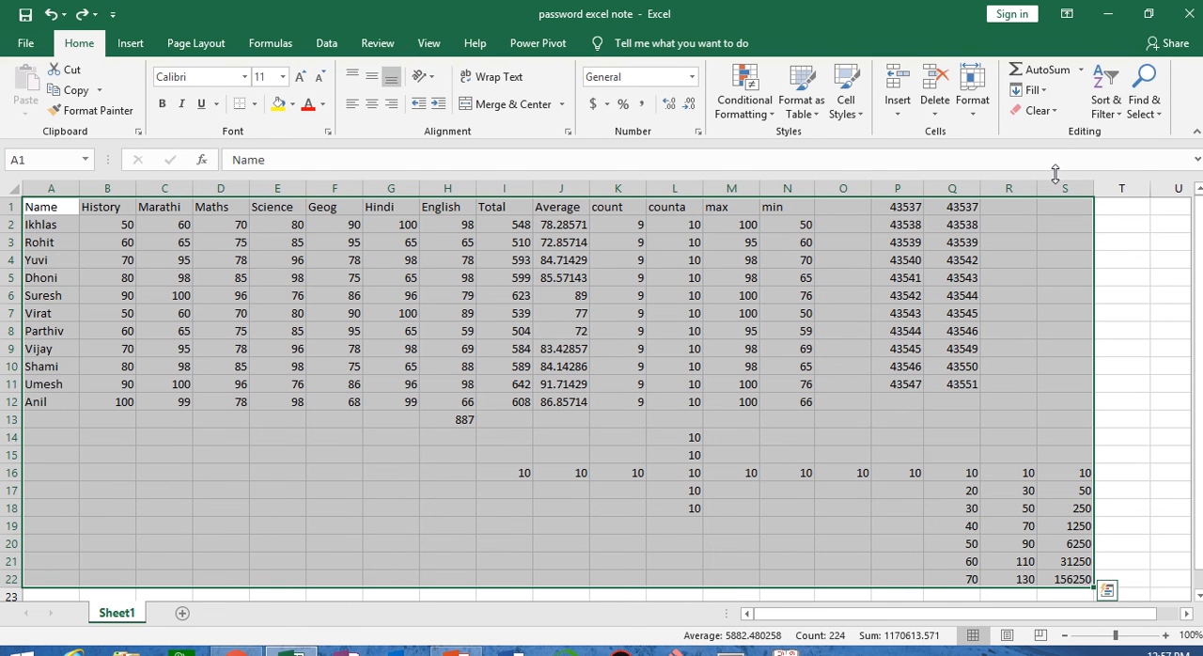
left_click(797, 444)
left_click(540, 434)
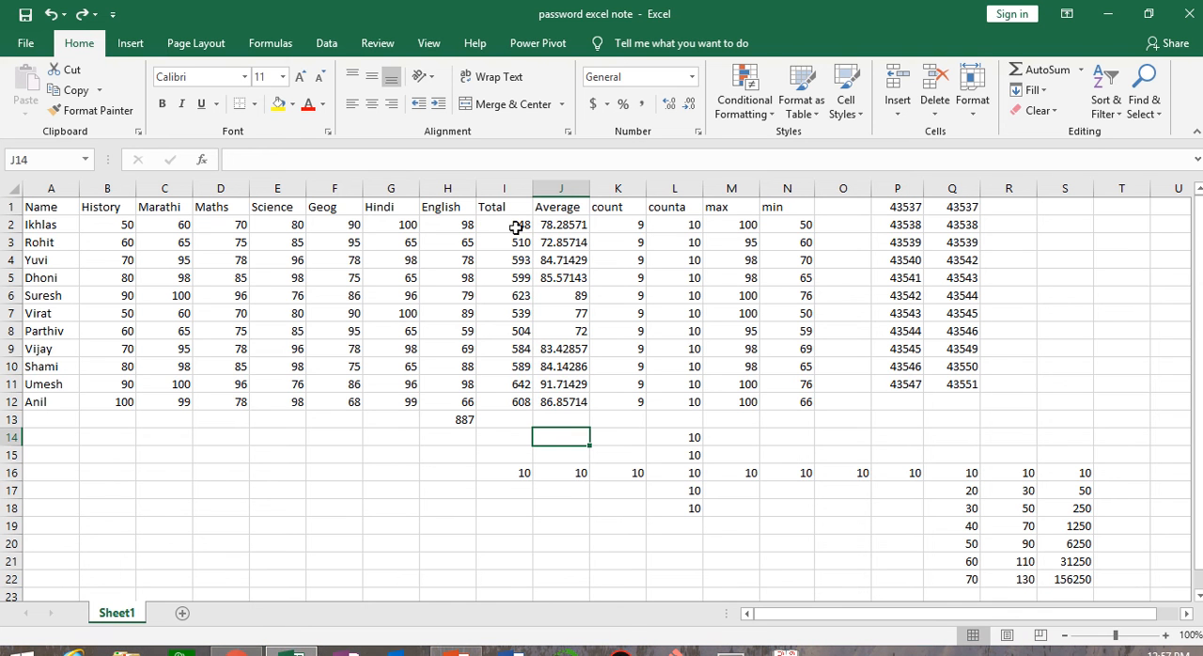
Sort the Total column I2:I12 from largest to smallest, expanding the selection to the adjacent data
left_click_drag(515, 220, 520, 402)
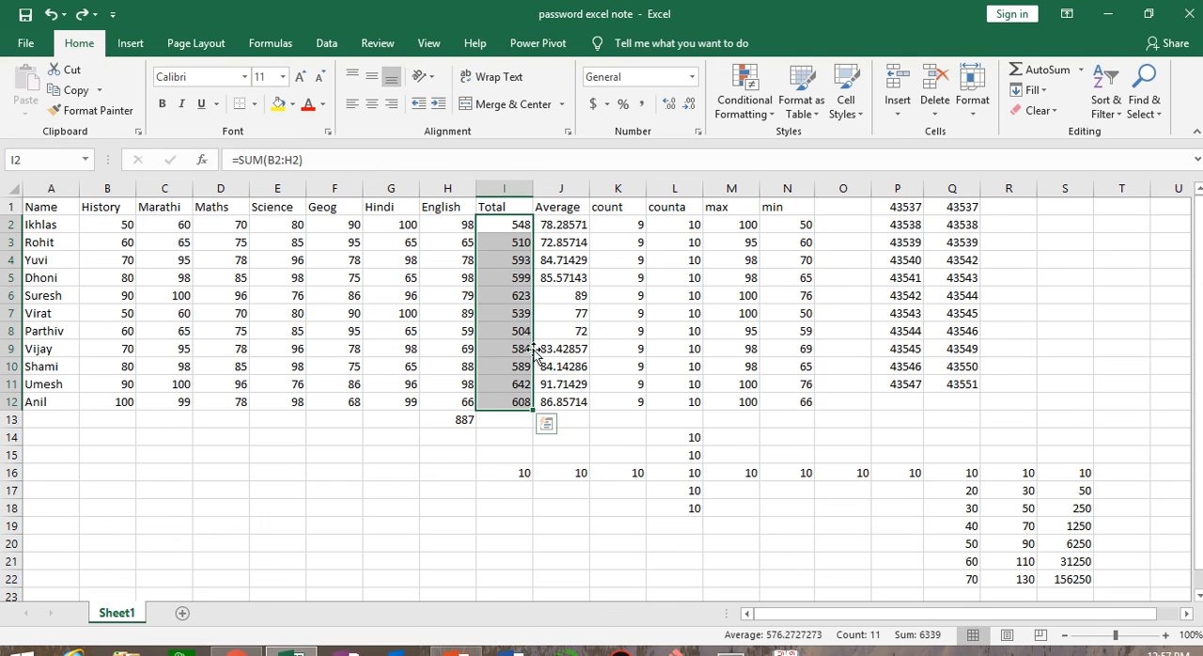
left_click(1096, 121)
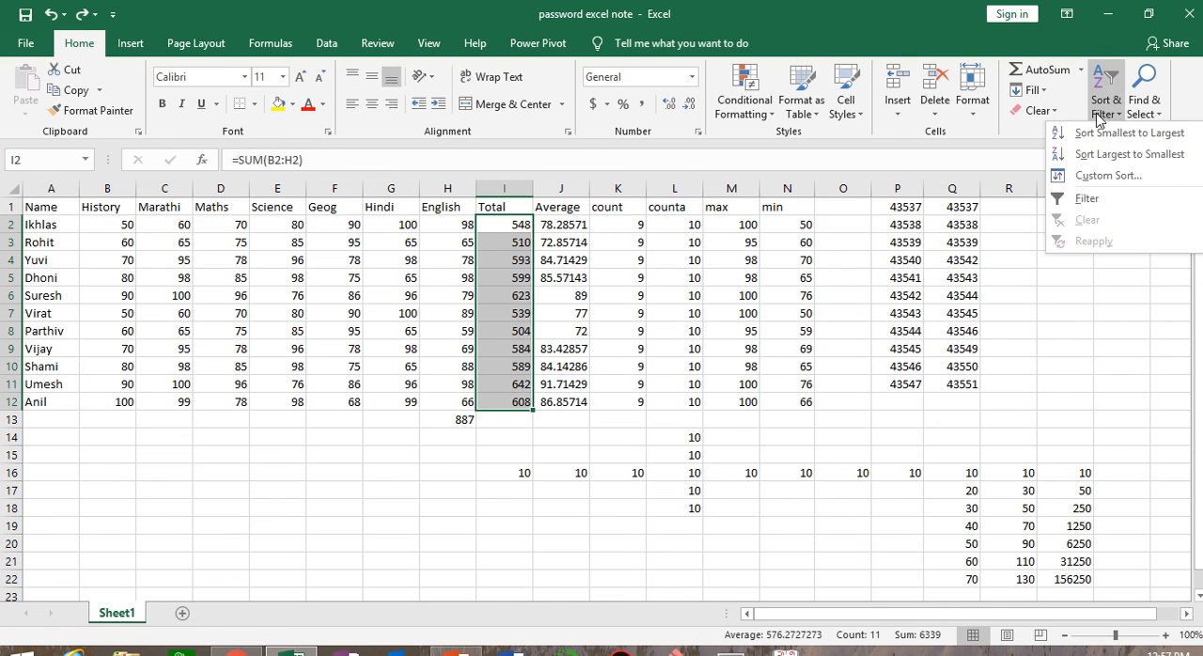
left_click(1130, 156)
left_click_drag(522, 214, 818, 181)
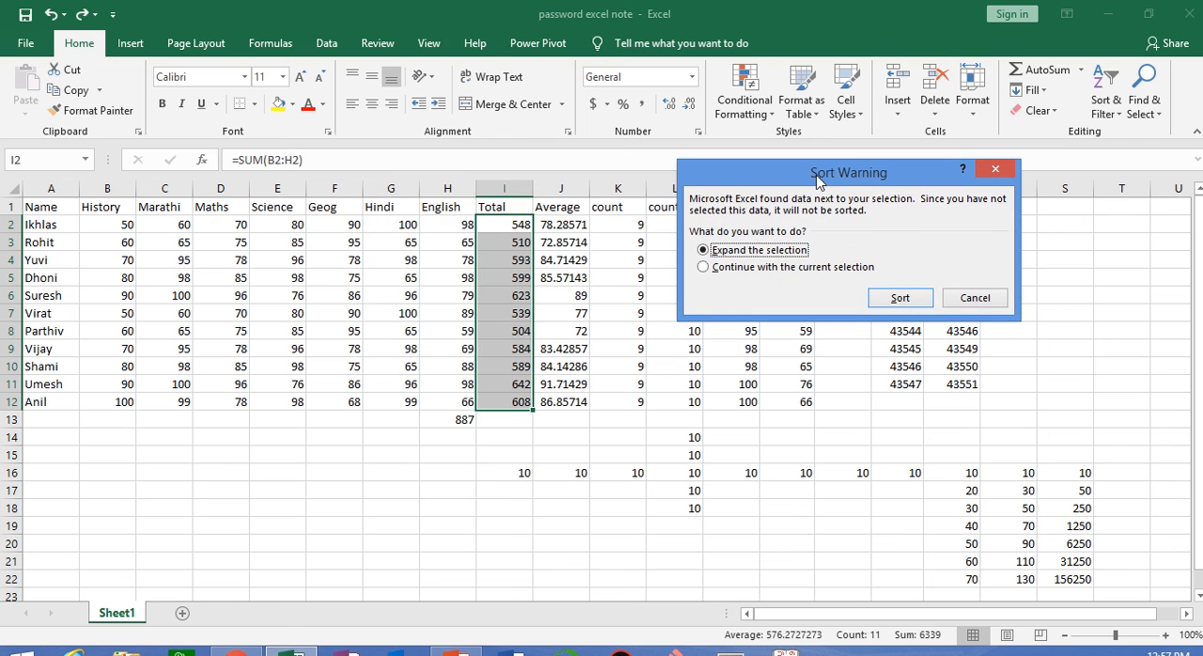
left_click(900, 298)
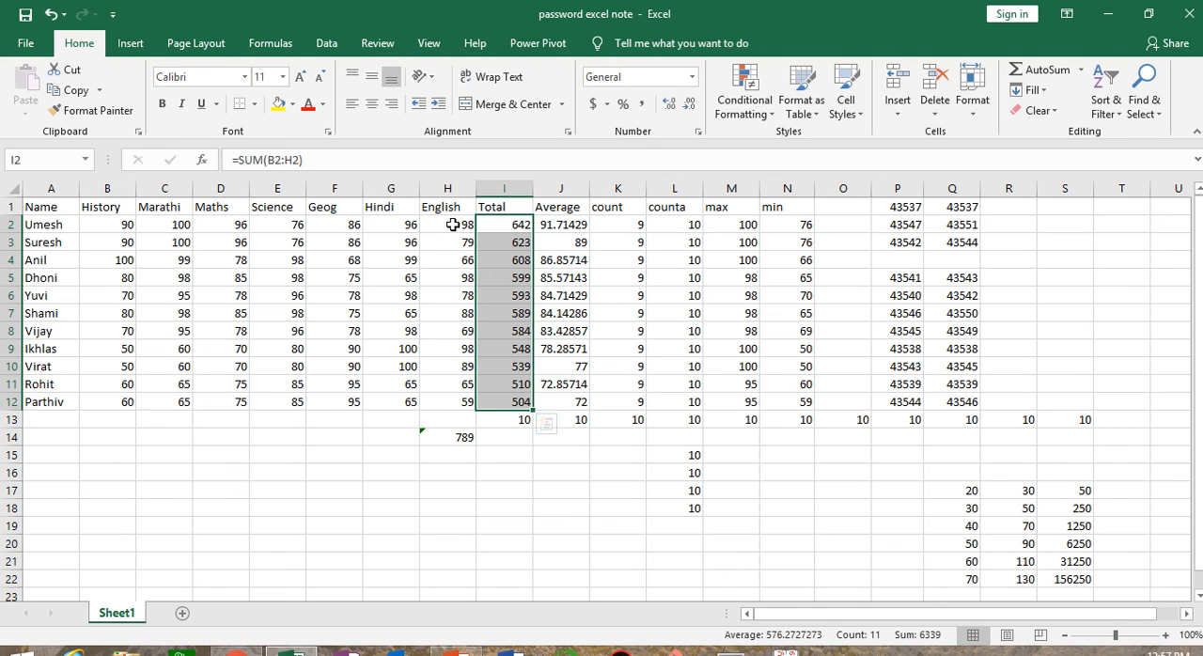
Try sorting the English marks H2:H12 from smallest to largest with the selection expanded, and undo the sort
left_click_drag(452, 225, 454, 403)
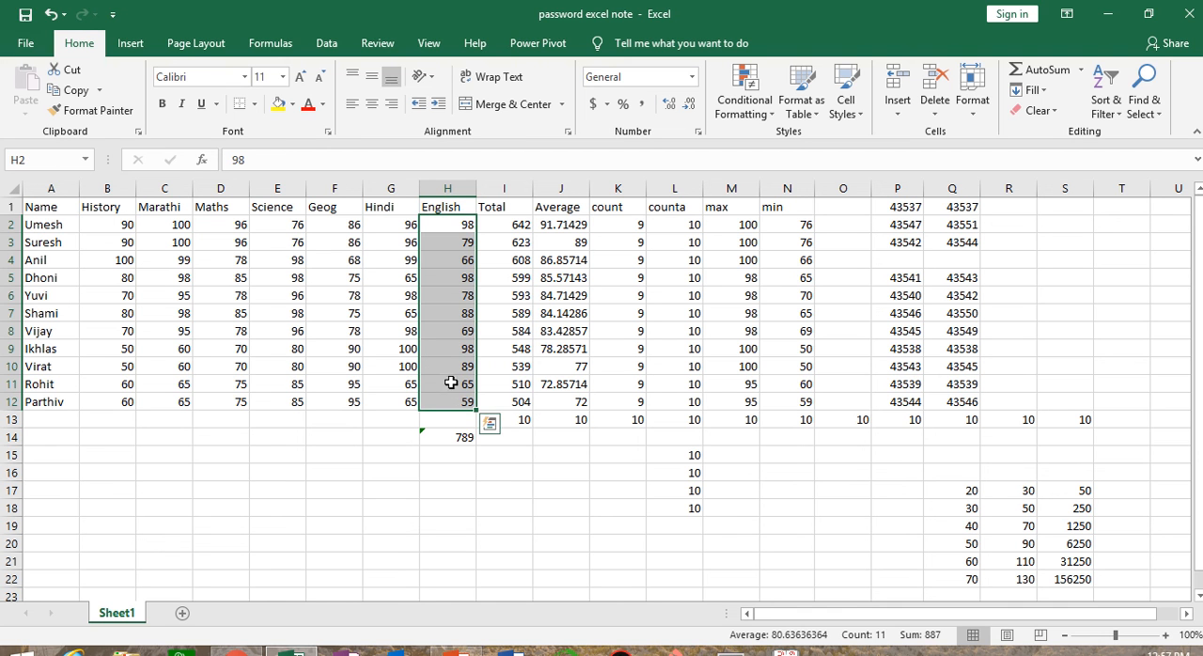
left_click(1105, 110)
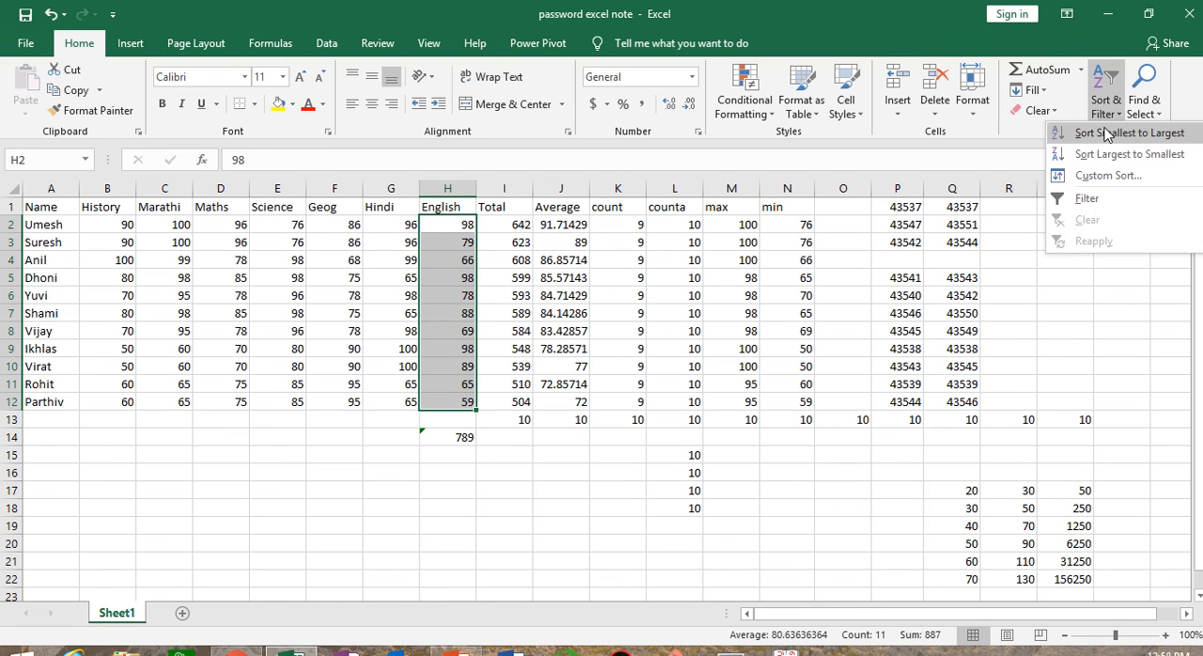
left_click(1105, 133)
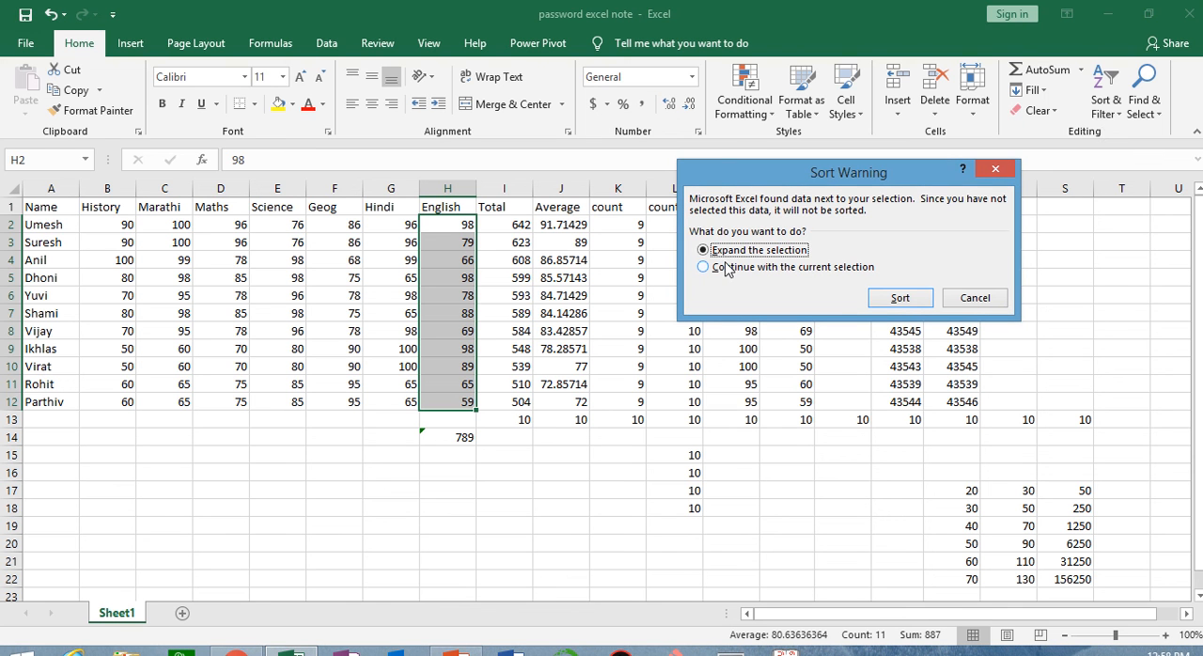
left_click(908, 301)
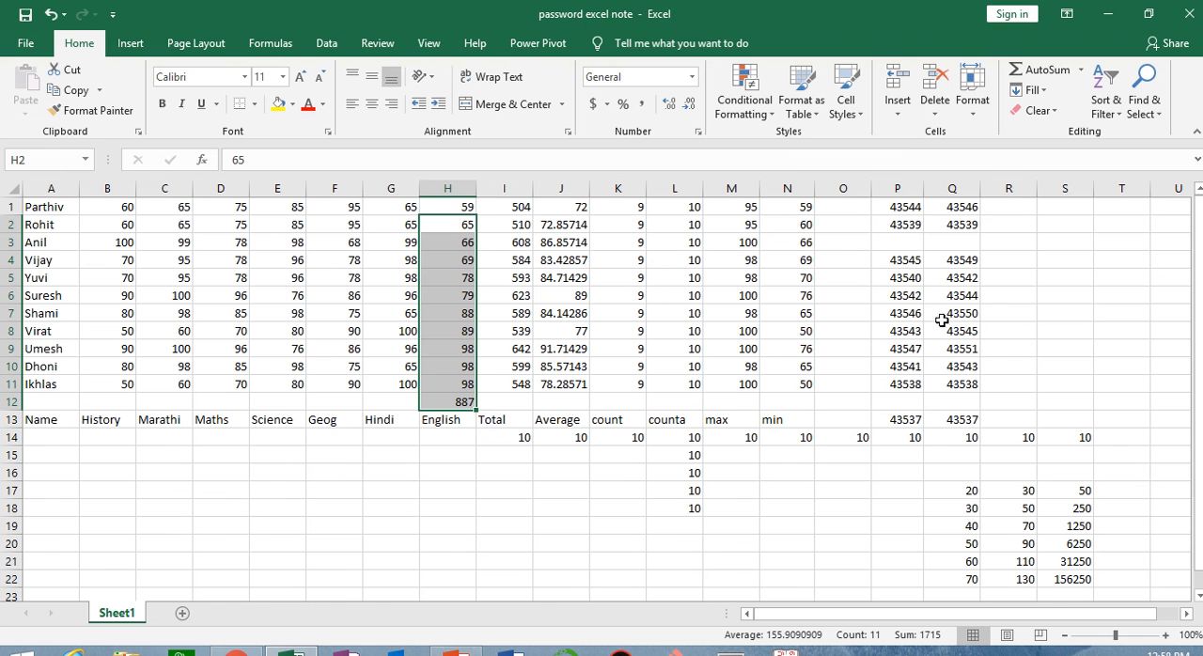
left_click_drag(464, 206, 458, 378)
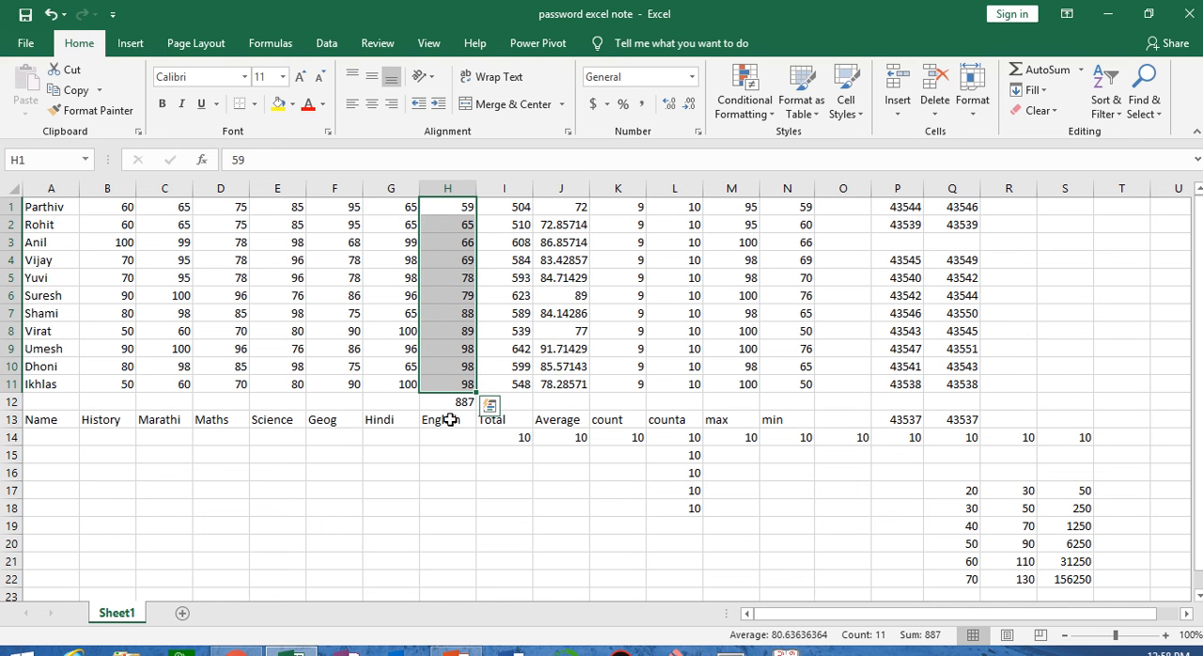
key("ctrl+z")
left_click(461, 467)
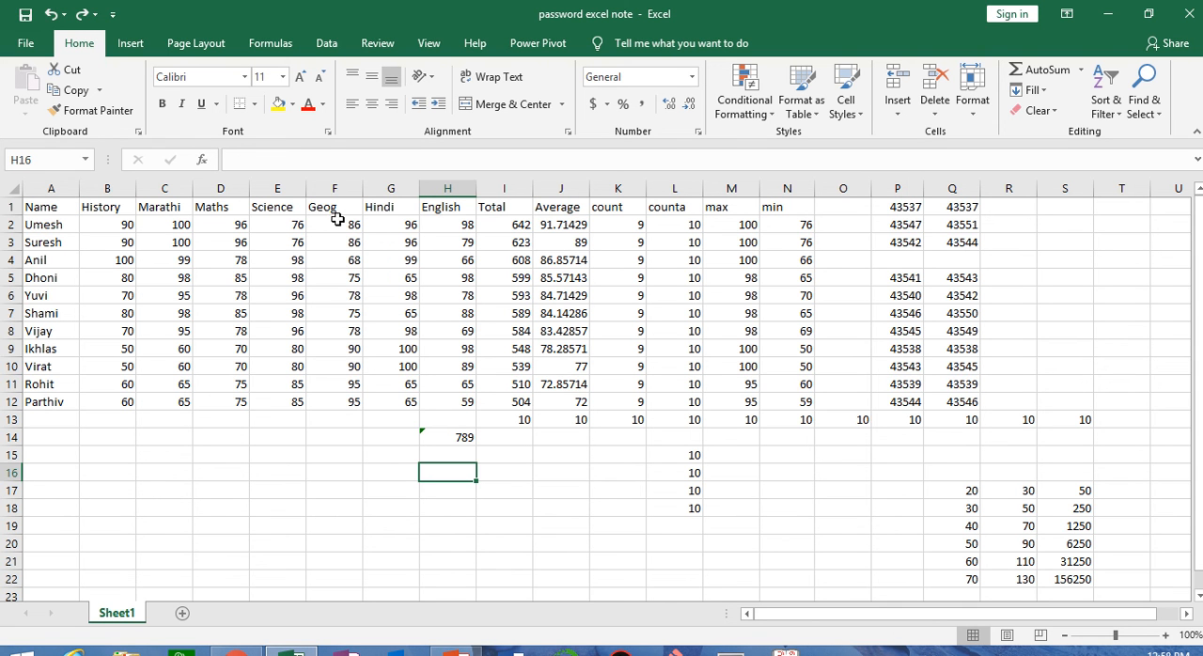
Sort the Geog marks F2:F12 from largest to smallest, expanding the selection to the adjacent data
left_click_drag(336, 222, 337, 399)
left_click(1095, 109)
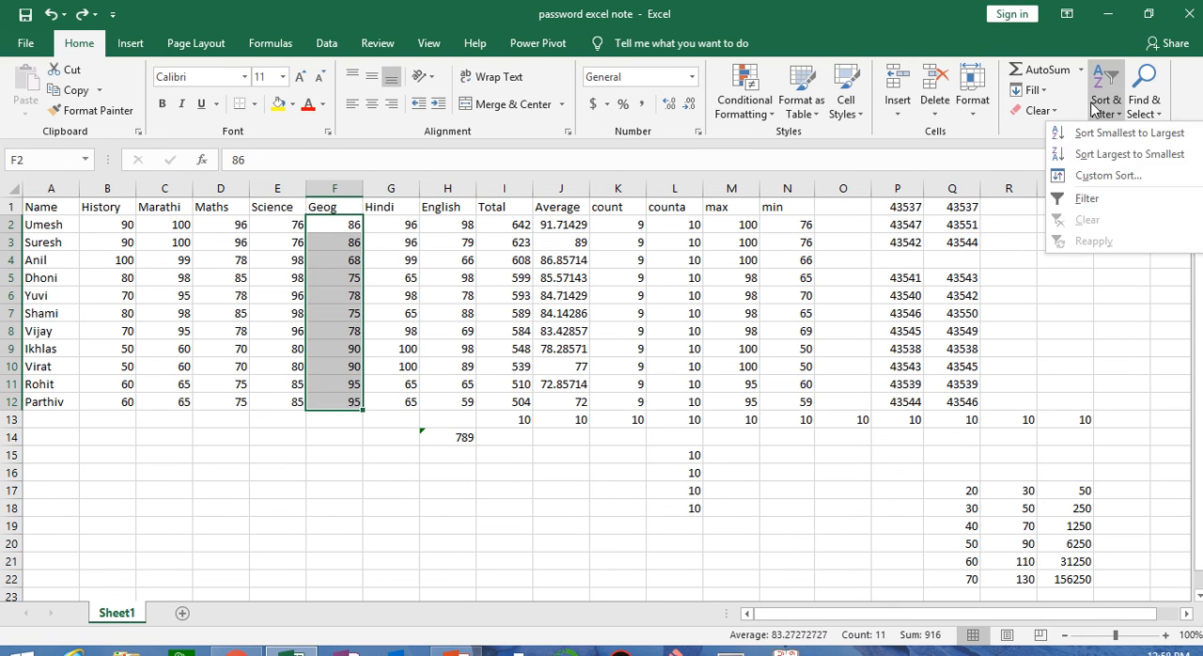
left_click(1099, 154)
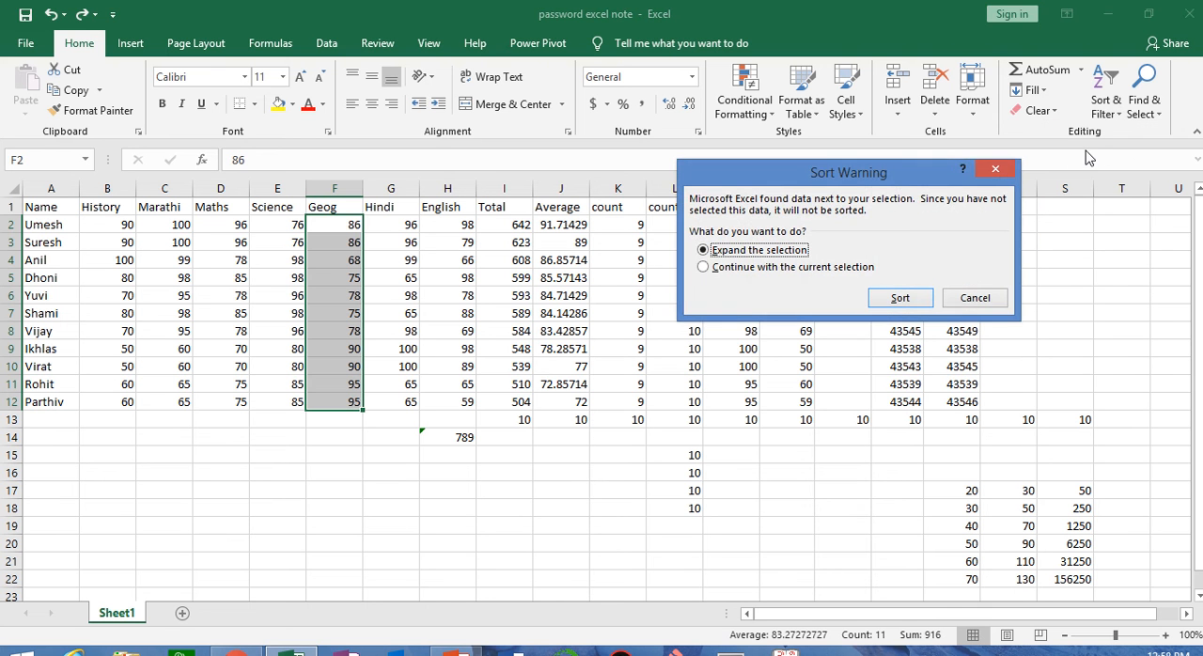
left_click(900, 298)
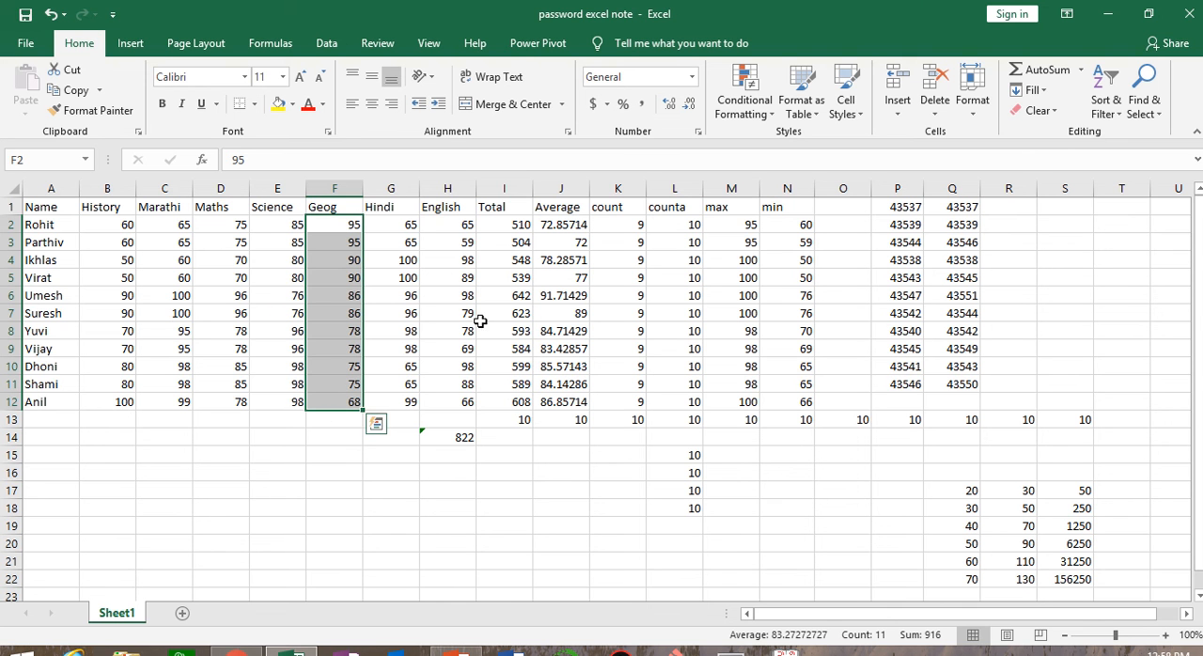
left_click(1104, 113)
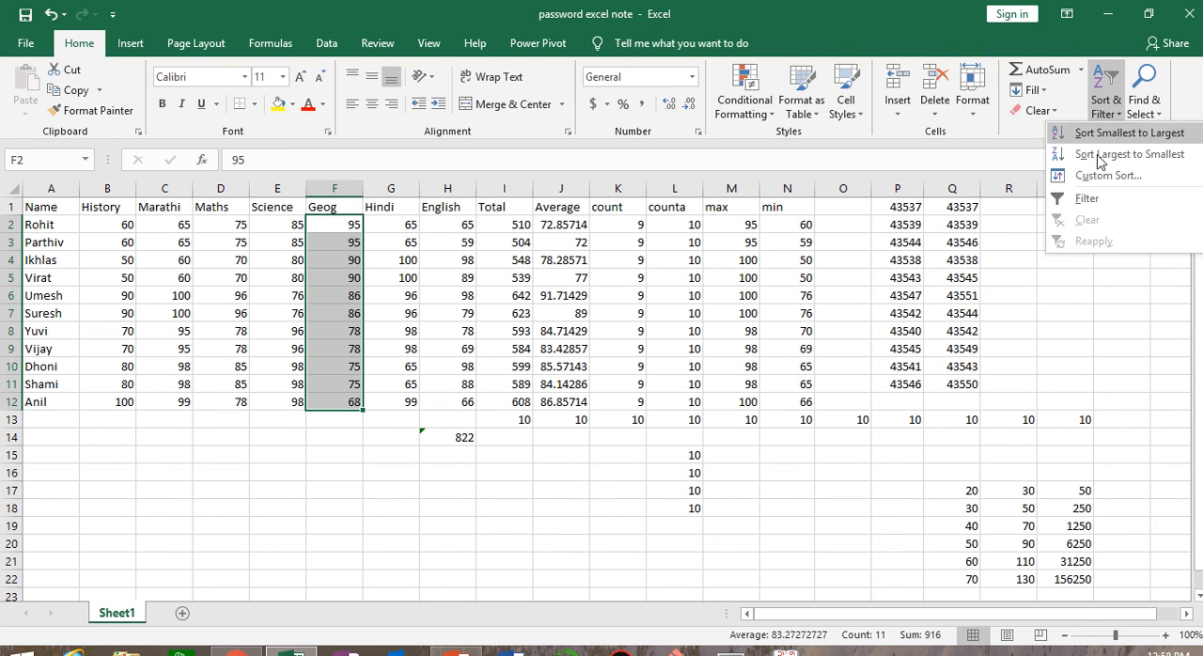
key("Escape")
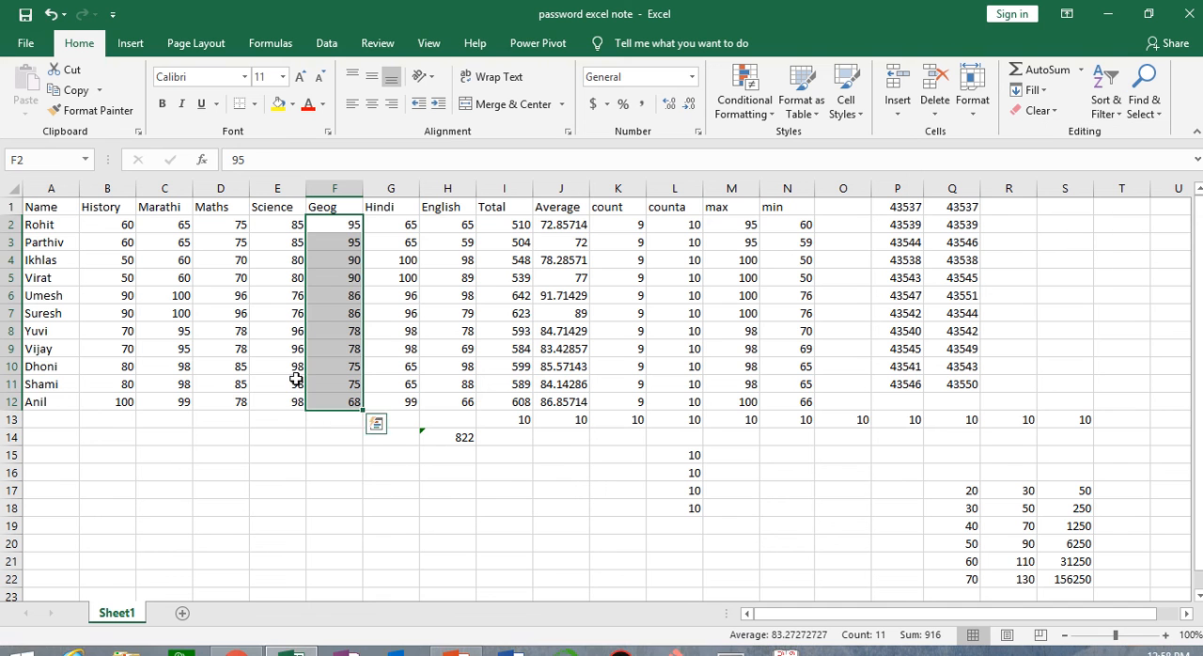
Add filters to the header row 1 of the marks table
left_click(8, 207)
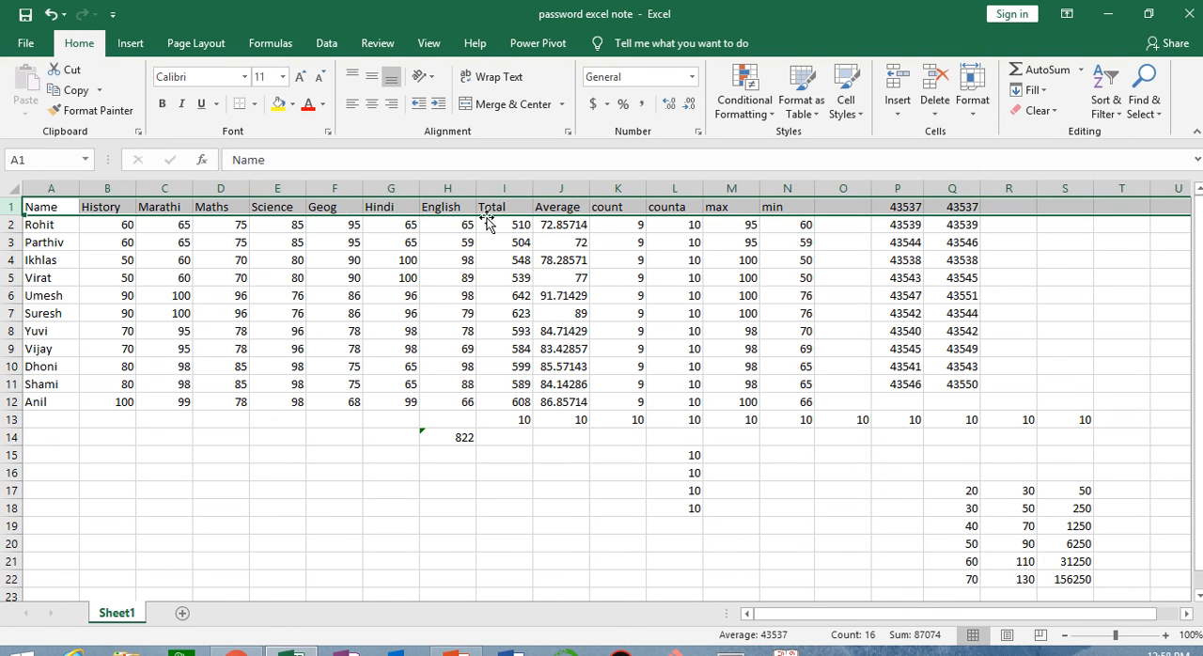
left_click(1106, 114)
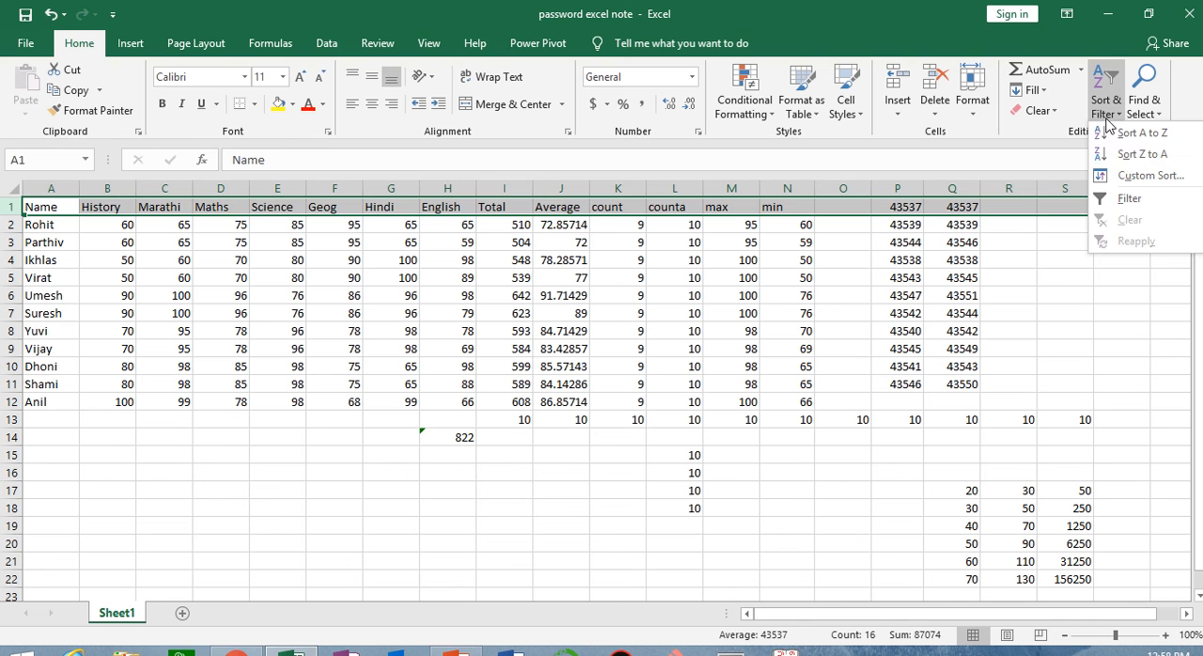
left_click(1126, 198)
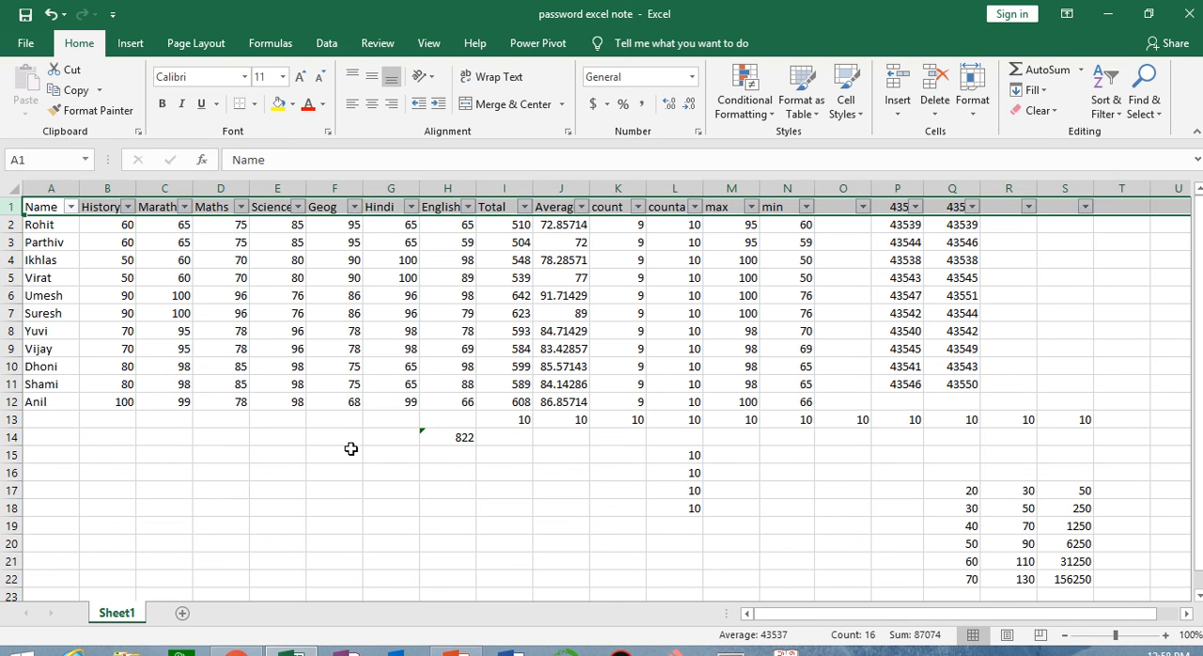
left_click(340, 509)
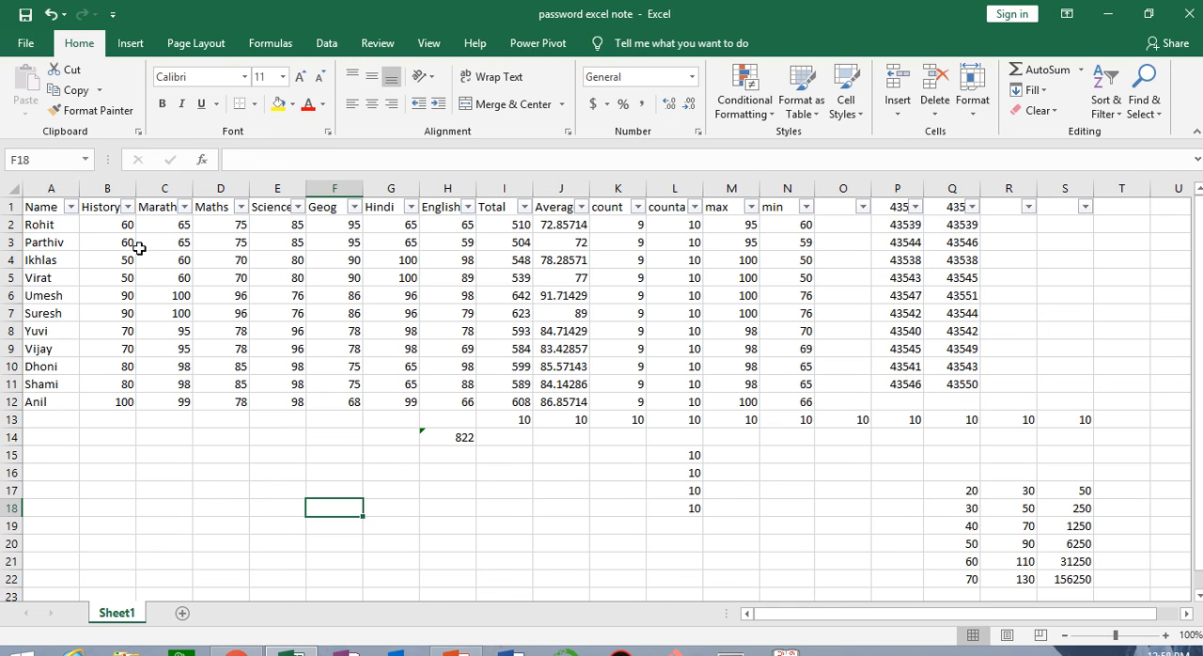
Filter the Name column to only the first three listed students, and clear that filter again
left_click(71, 206)
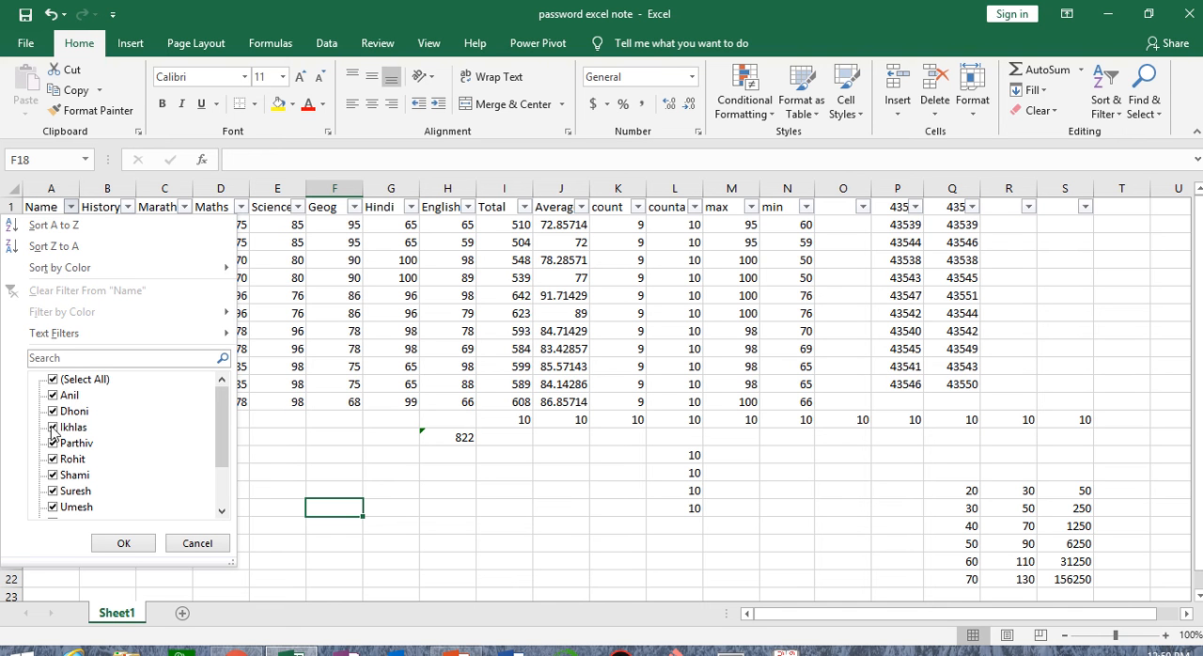
left_click(54, 380)
left_click(53, 396)
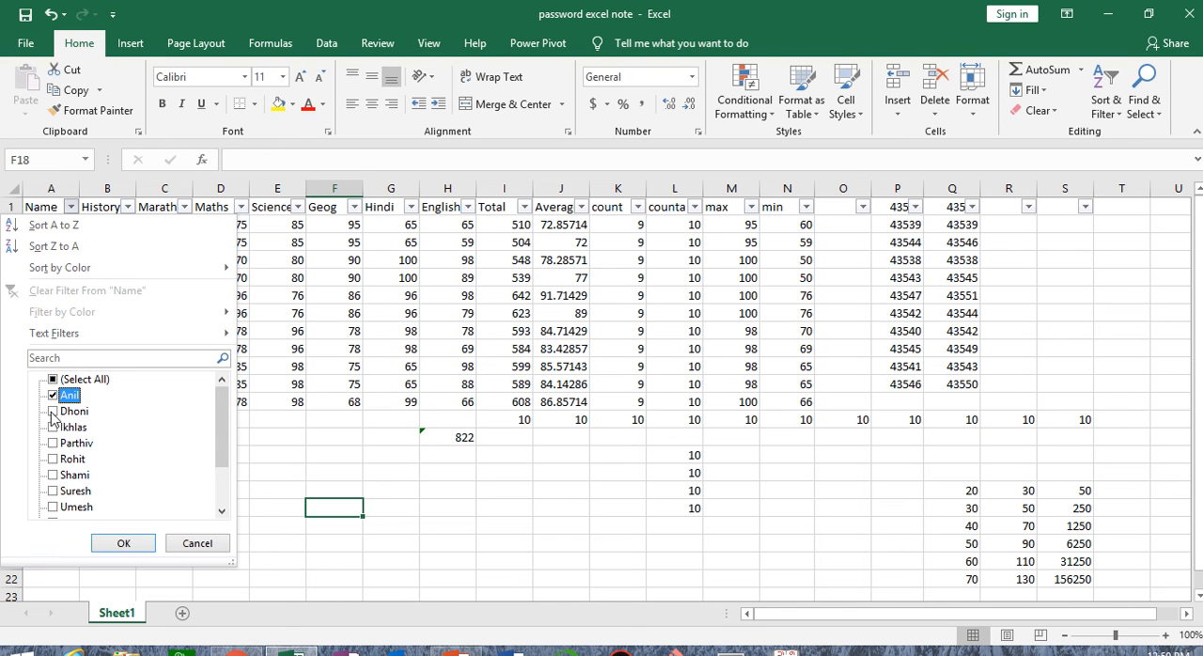
left_click(53, 412)
left_click(53, 427)
left_click(115, 543)
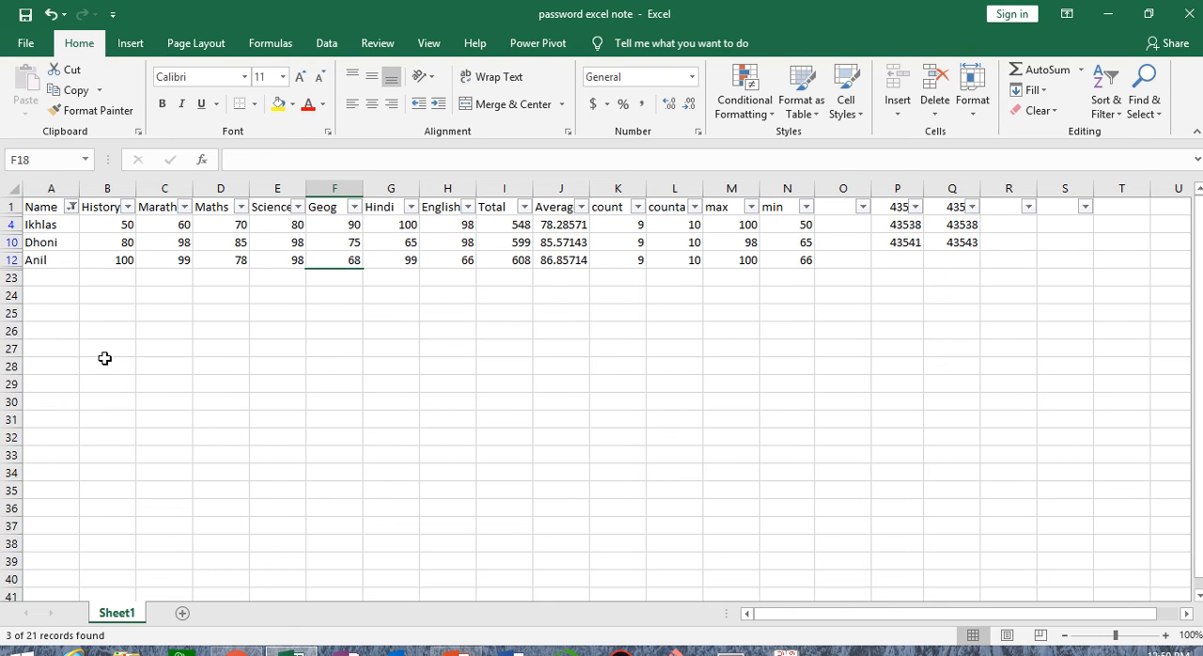
left_click(71, 206)
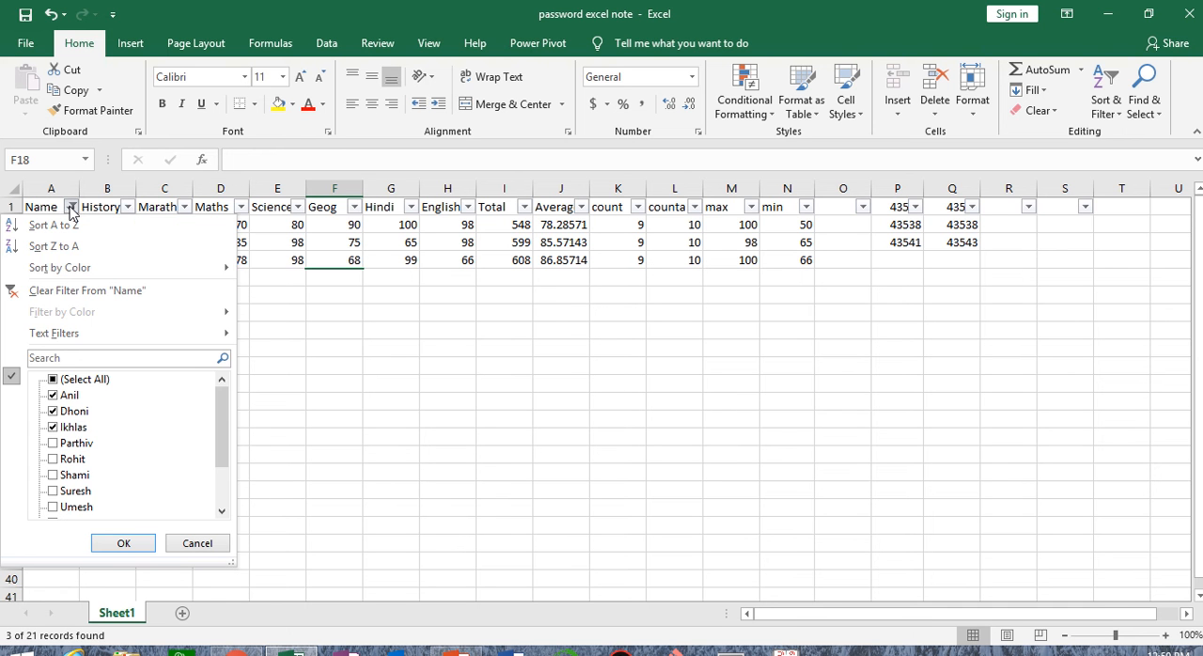
left_click(66, 297)
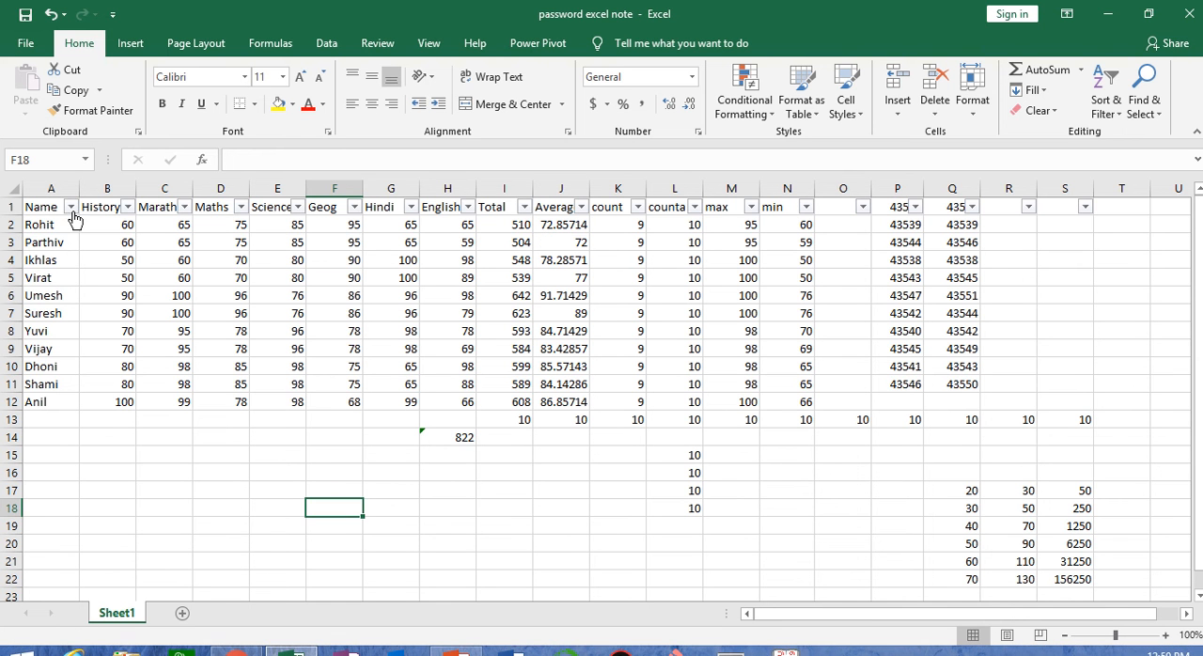
Sort the table by the History column from largest to smallest using its header filter, and check B2:B12
left_click(128, 207)
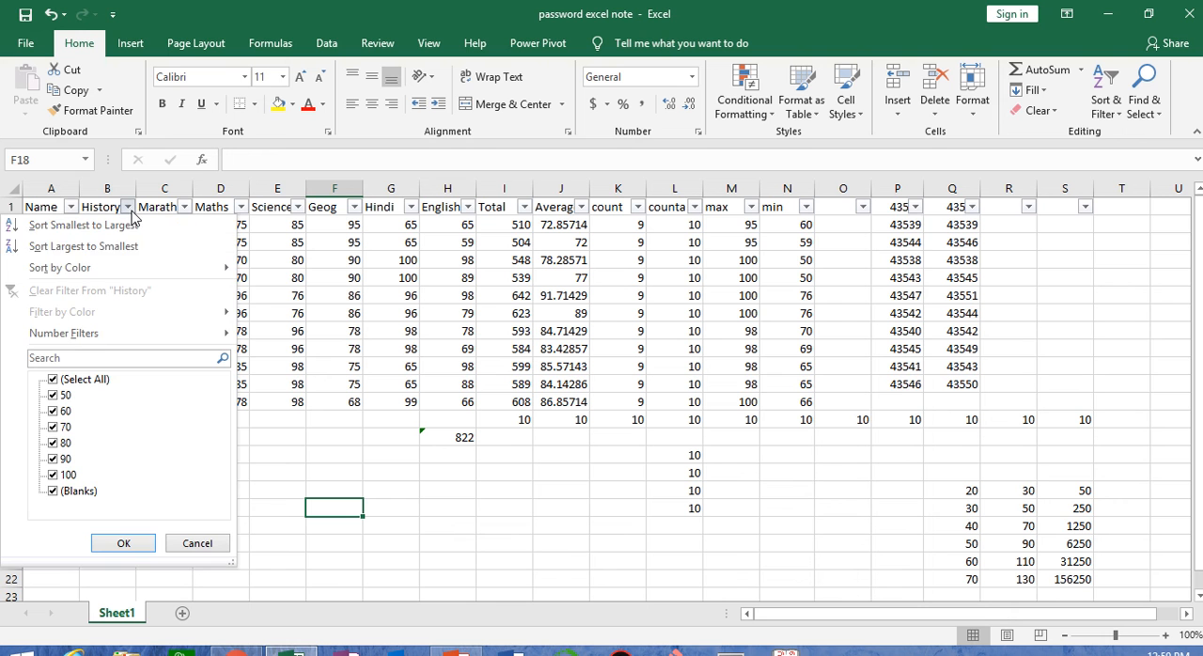
left_click(75, 247)
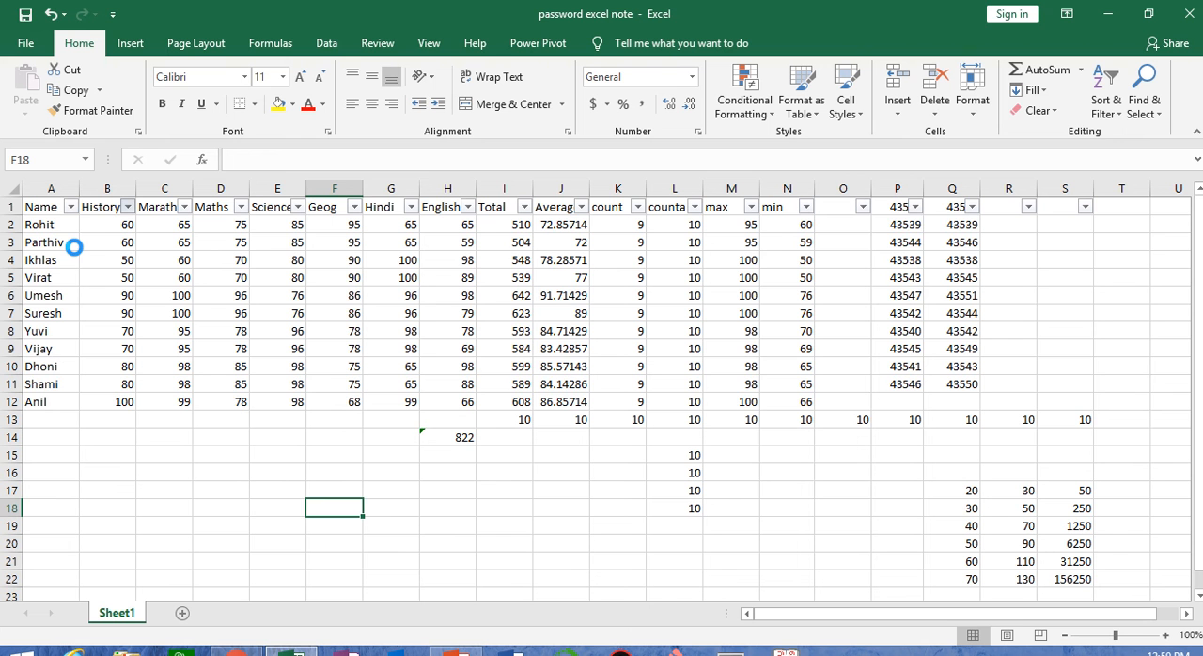
left_click_drag(114, 227, 116, 395)
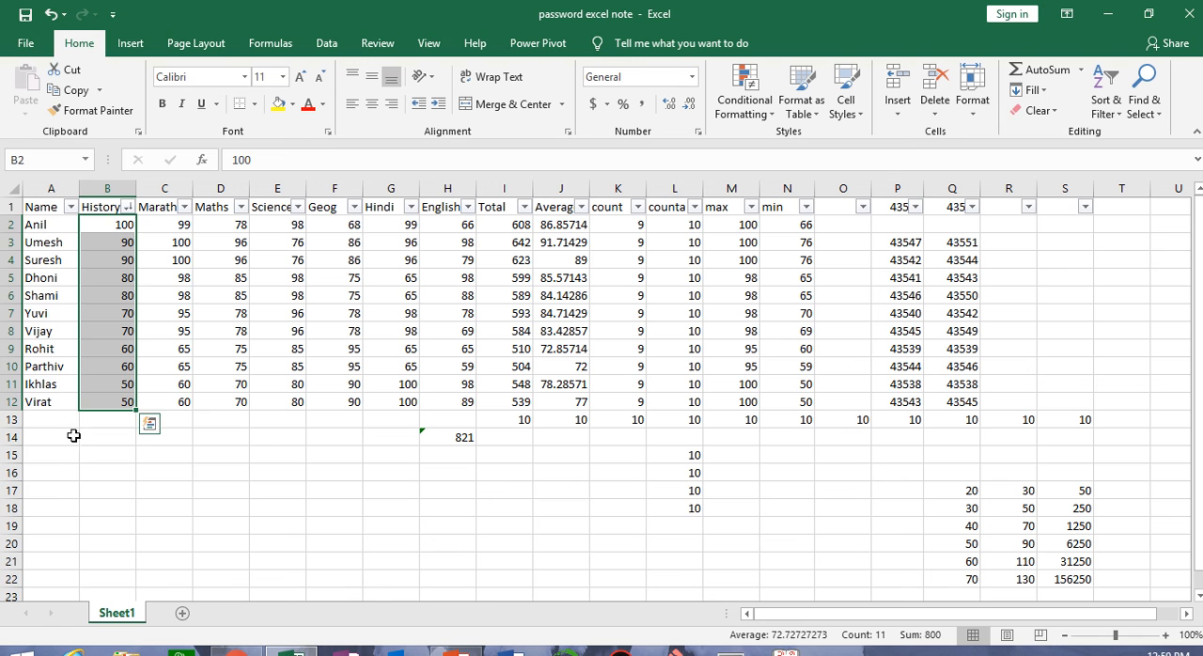
left_click(127, 207)
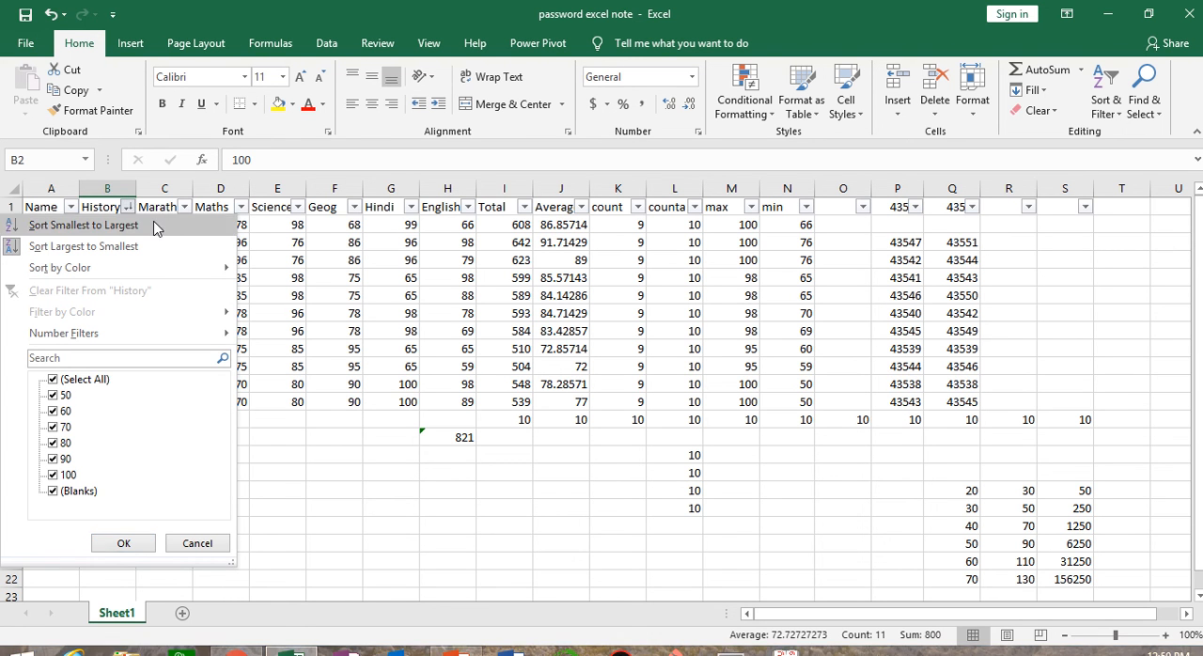
mouse_move(553, 49)
left_click(165, 277)
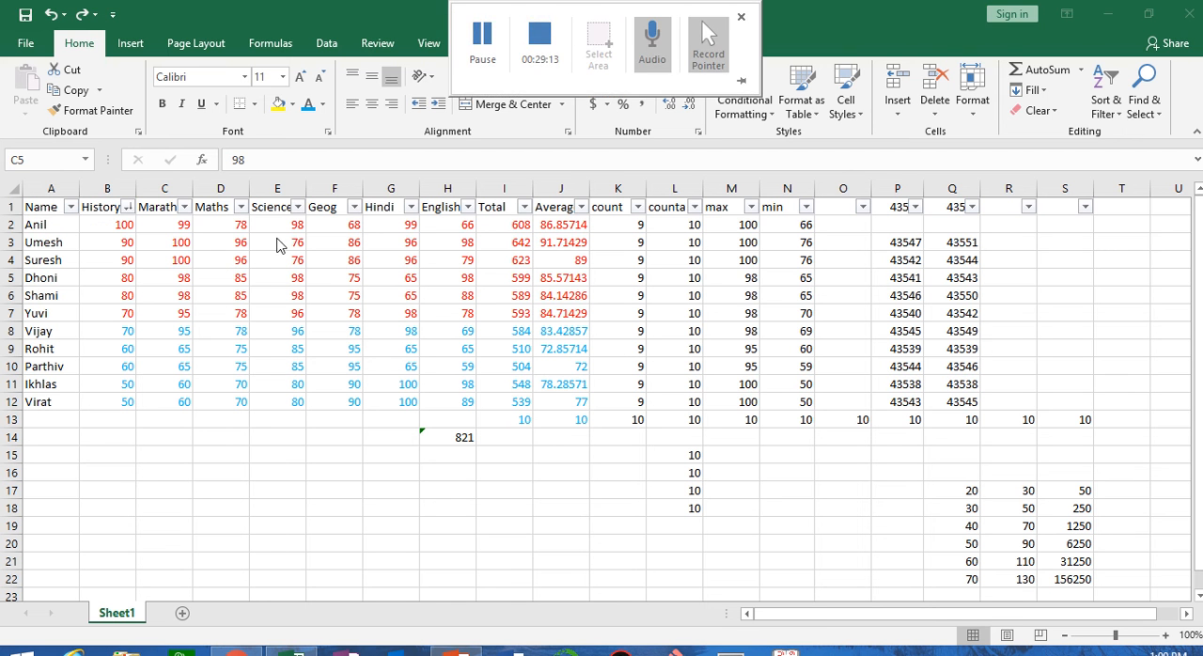
Examine the coloured marks in B2:J13, selecting the red block B2:J7 and the blue block B8:J13
left_click_drag(114, 223, 576, 419)
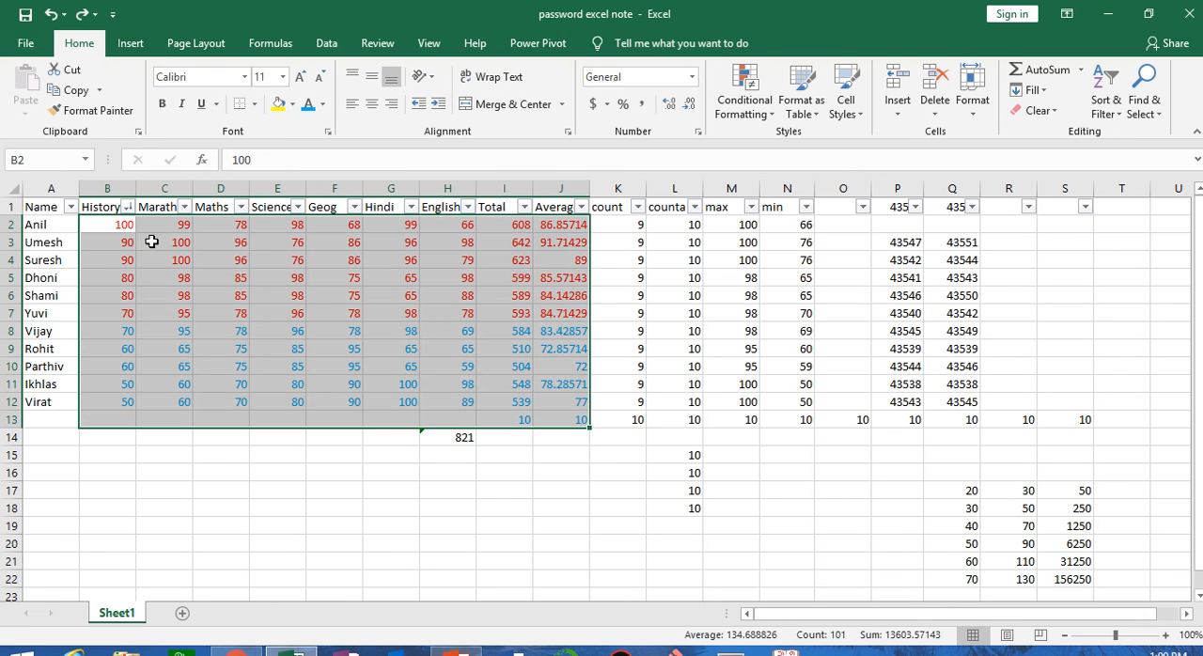
left_click(317, 381)
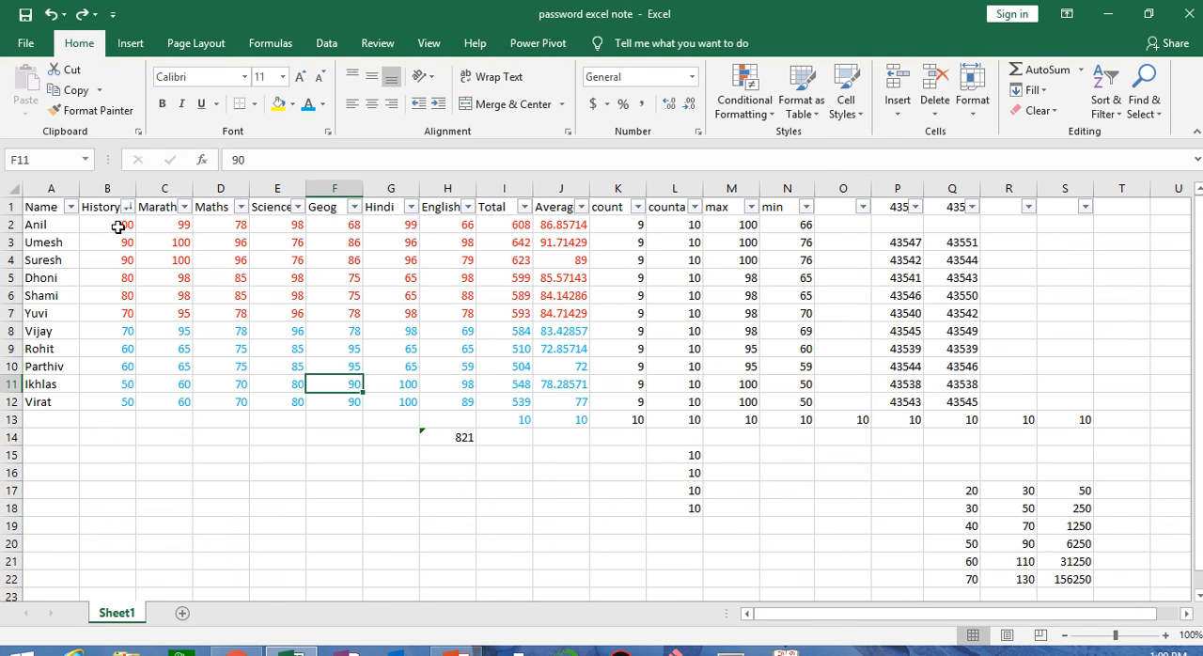
left_click_drag(119, 229, 563, 307)
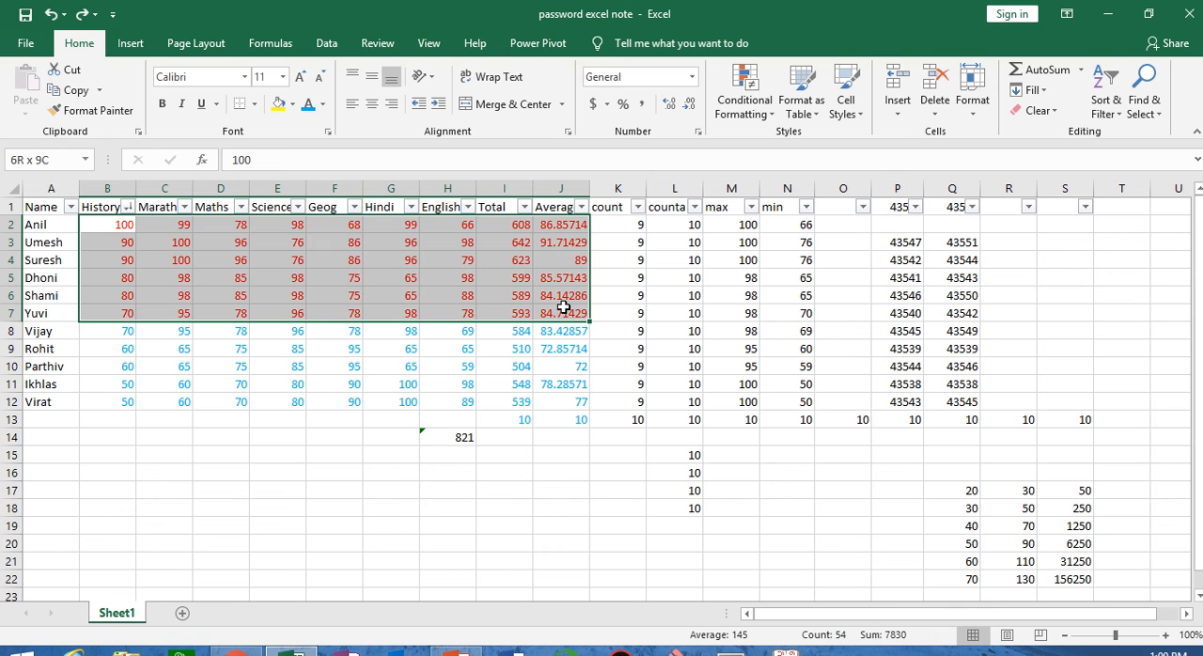
left_click_drag(118, 334, 554, 419)
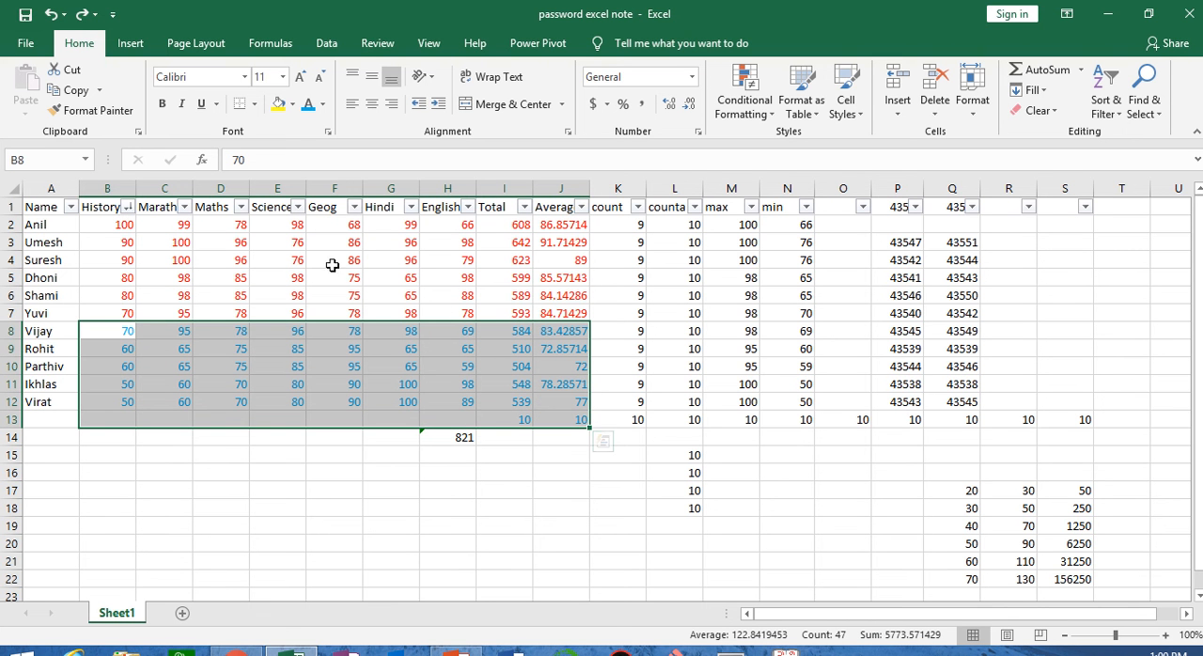
Sort the table by blue font colour in the History column, check blocks B2:J7 and B8:J13, and undo the sort
left_click(126, 207)
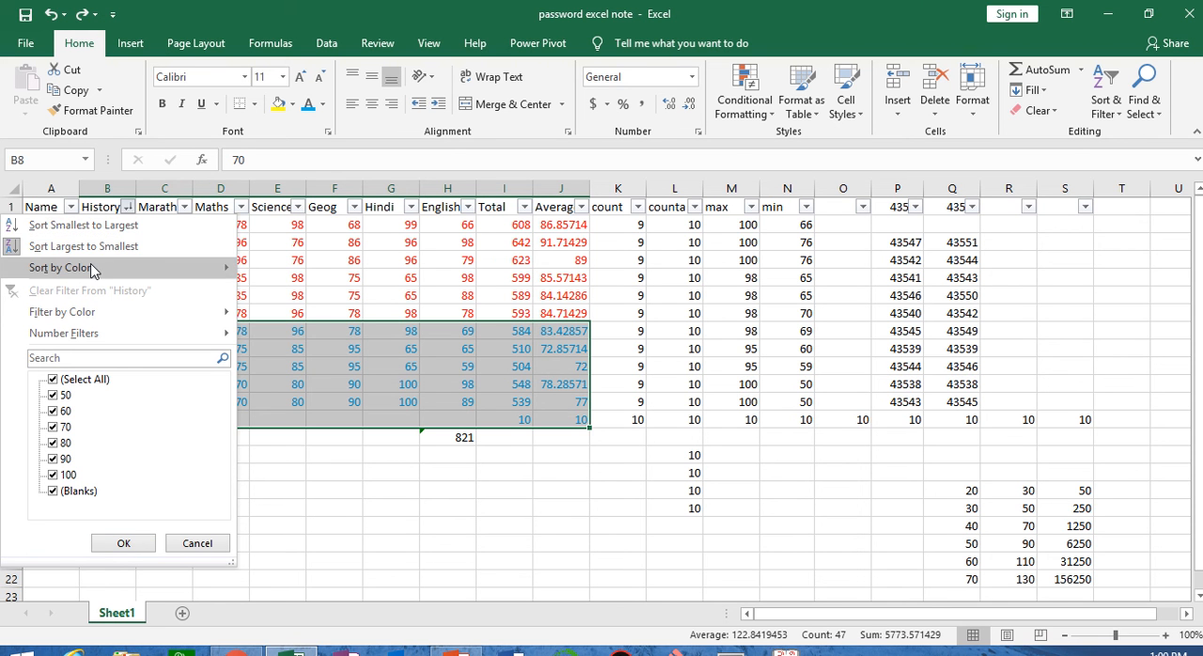
mouse_move(88, 268)
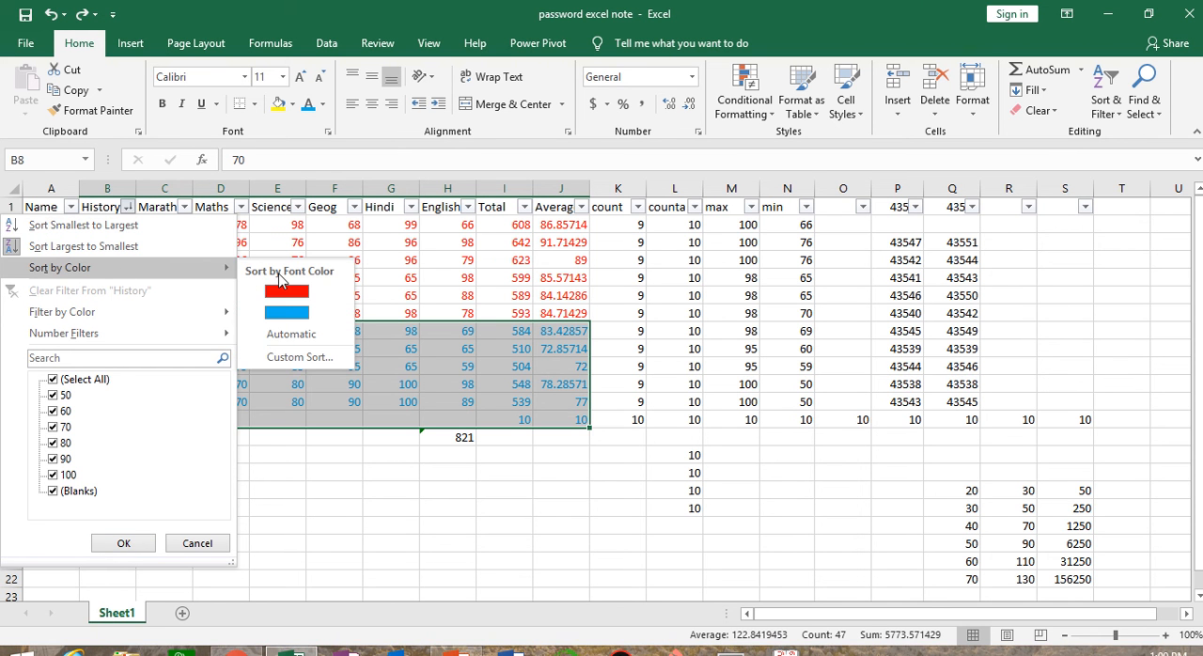
left_click(287, 313)
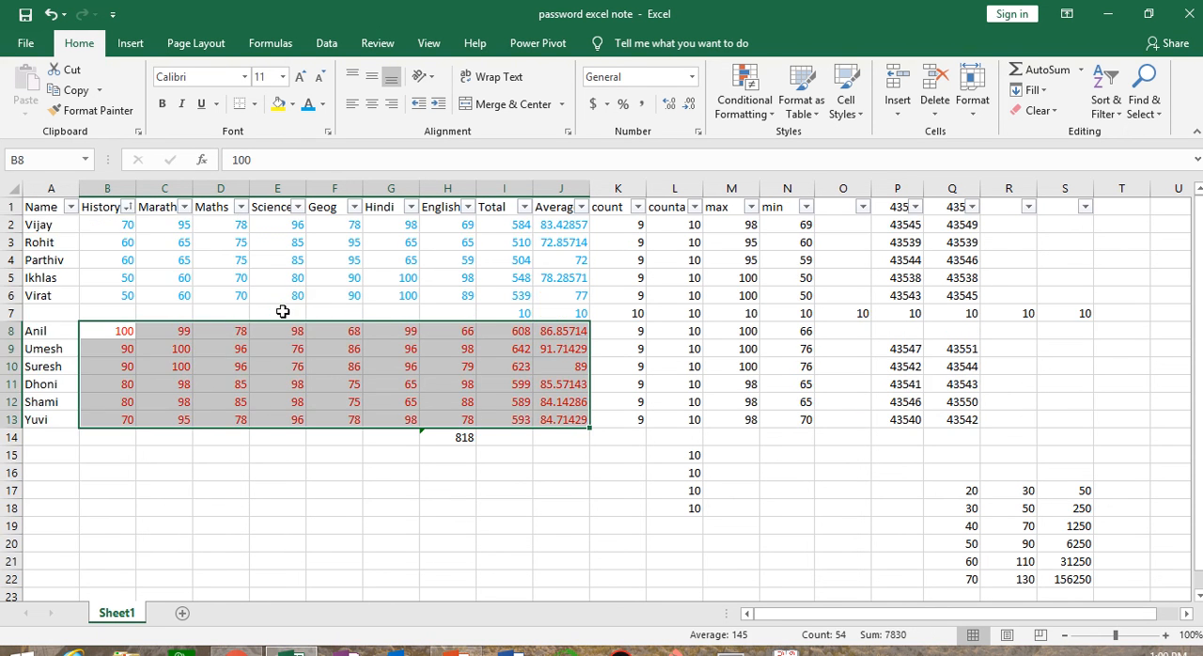
left_click_drag(118, 225, 555, 311)
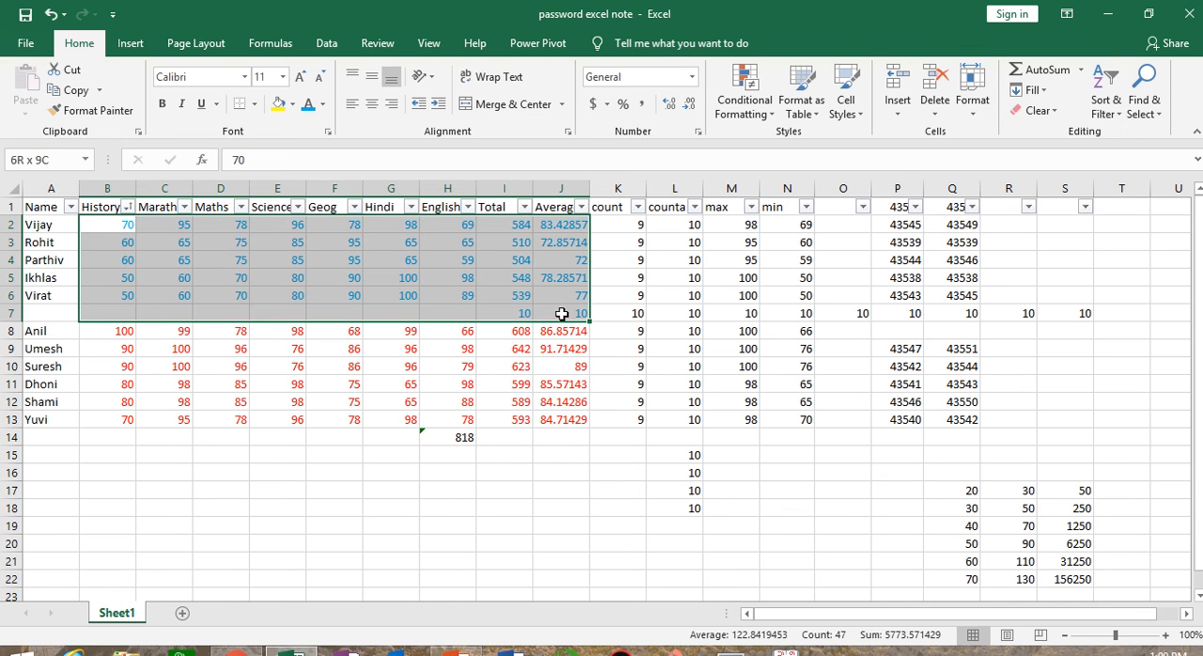
left_click_drag(126, 333, 569, 420)
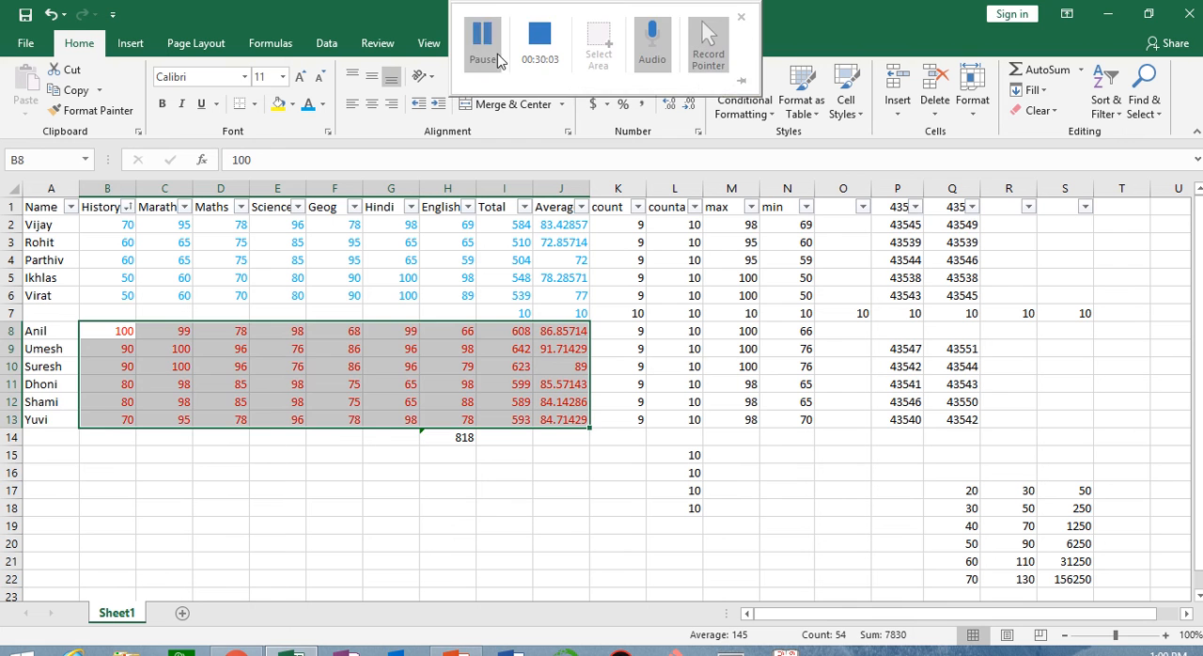
key("ctrl+z")
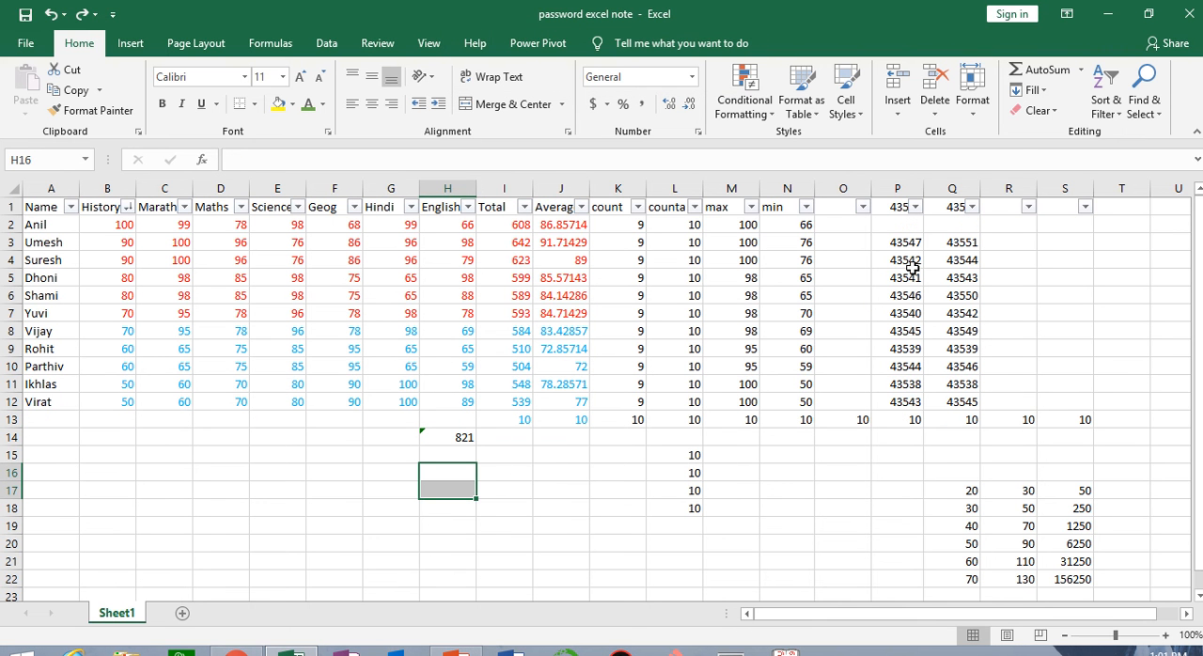
Clear the sort and filter state of the marks table with A1:N14 selected, keeping the header filters on
left_click(1111, 113)
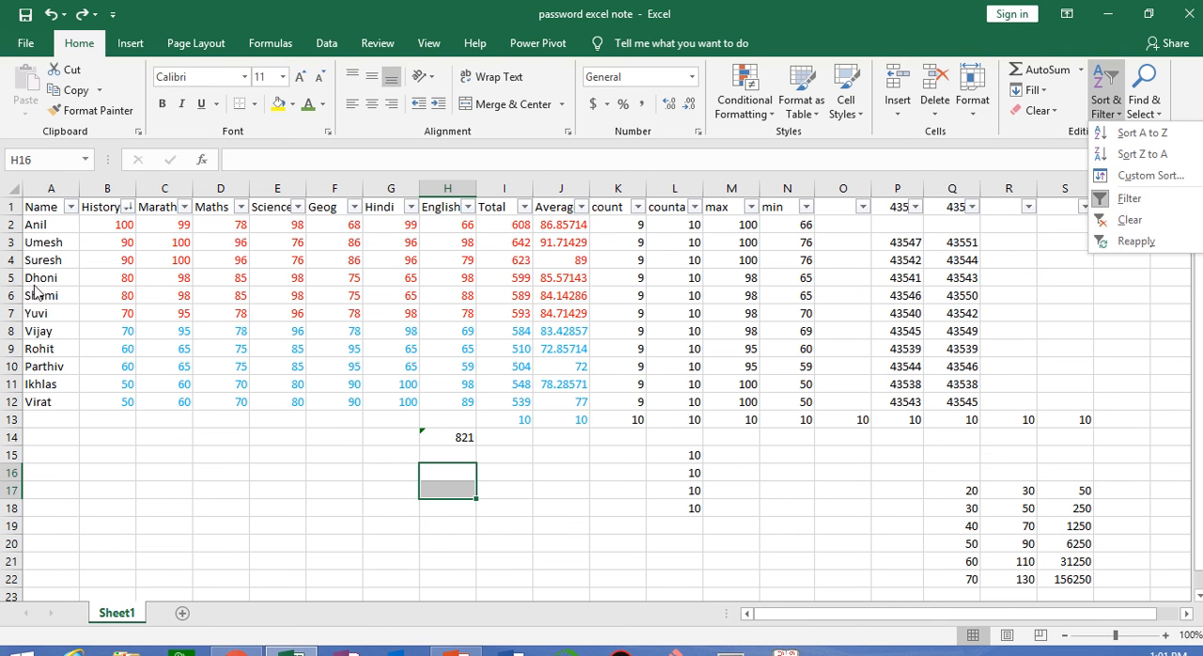
left_click(58, 209)
left_click_drag(48, 207, 799, 441)
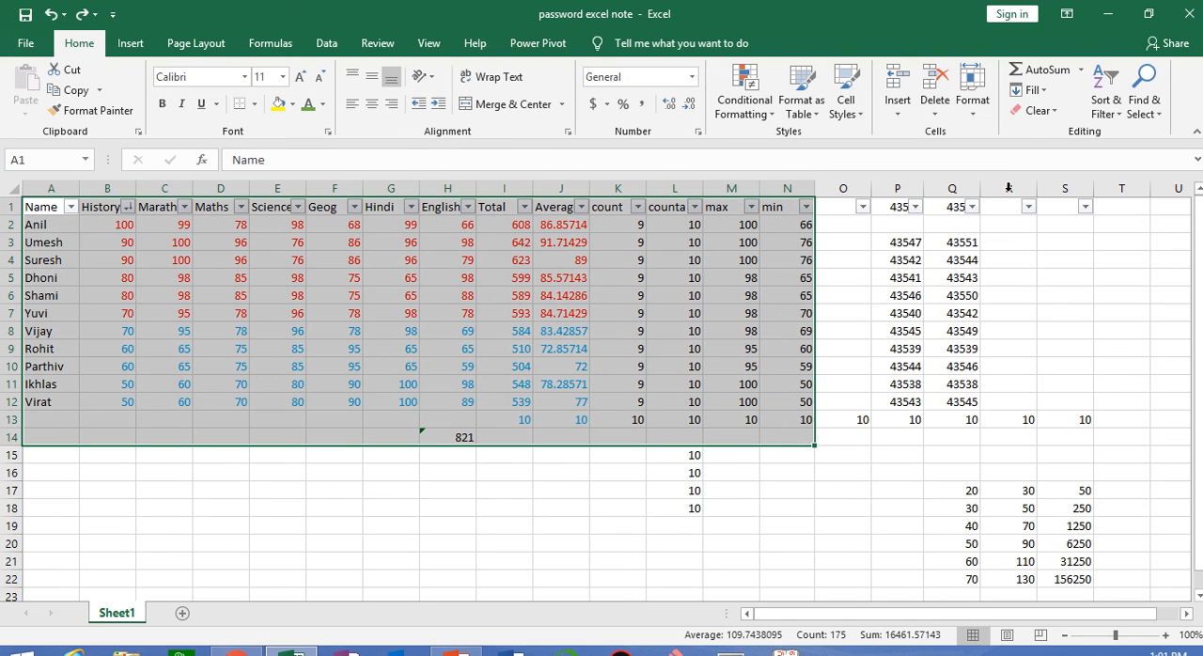
left_click(1106, 105)
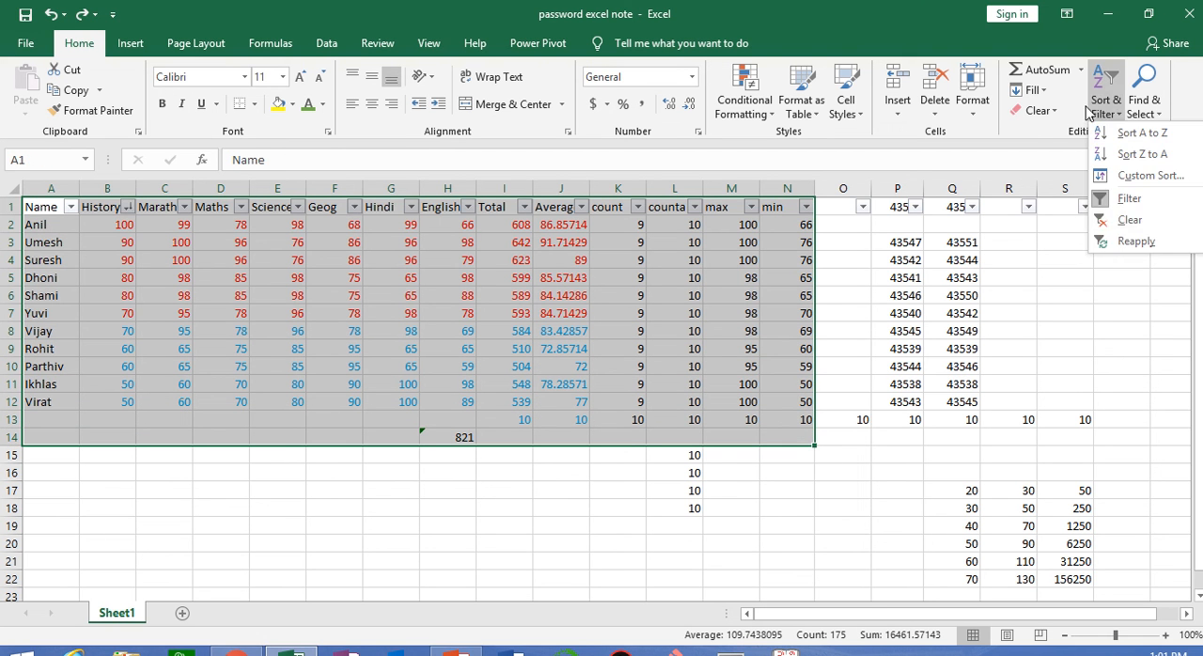
left_click(1156, 218)
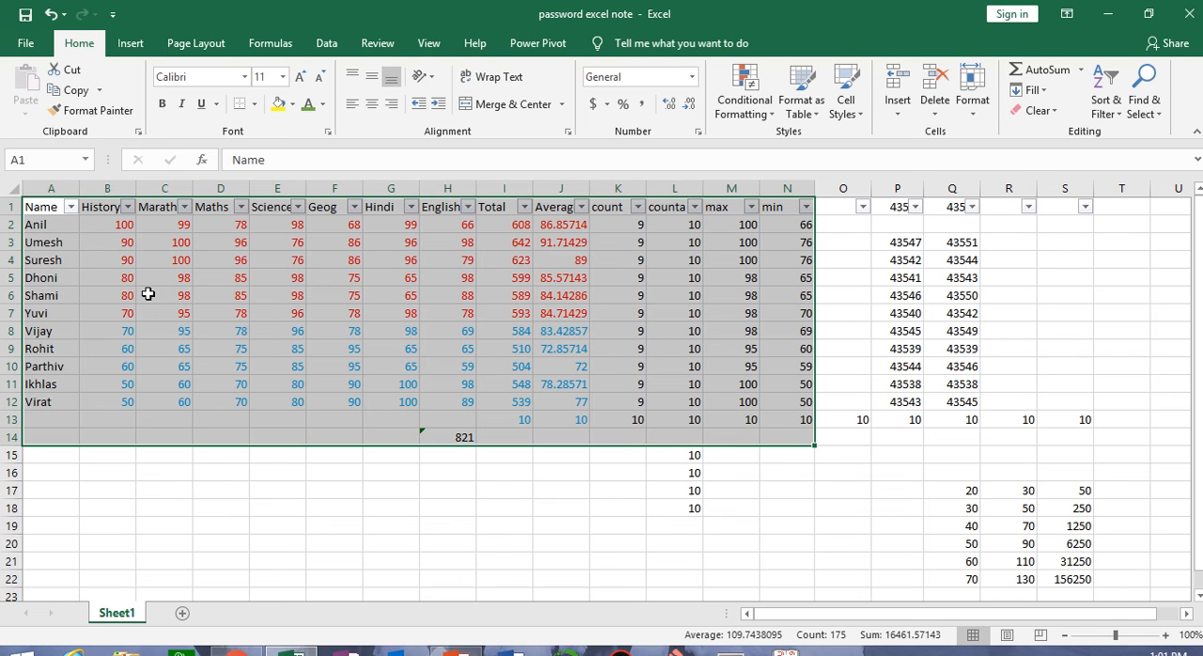
Filter the Name column to only the first two listed students, and clear the filter from the table again
left_click(87, 247)
left_click(71, 207)
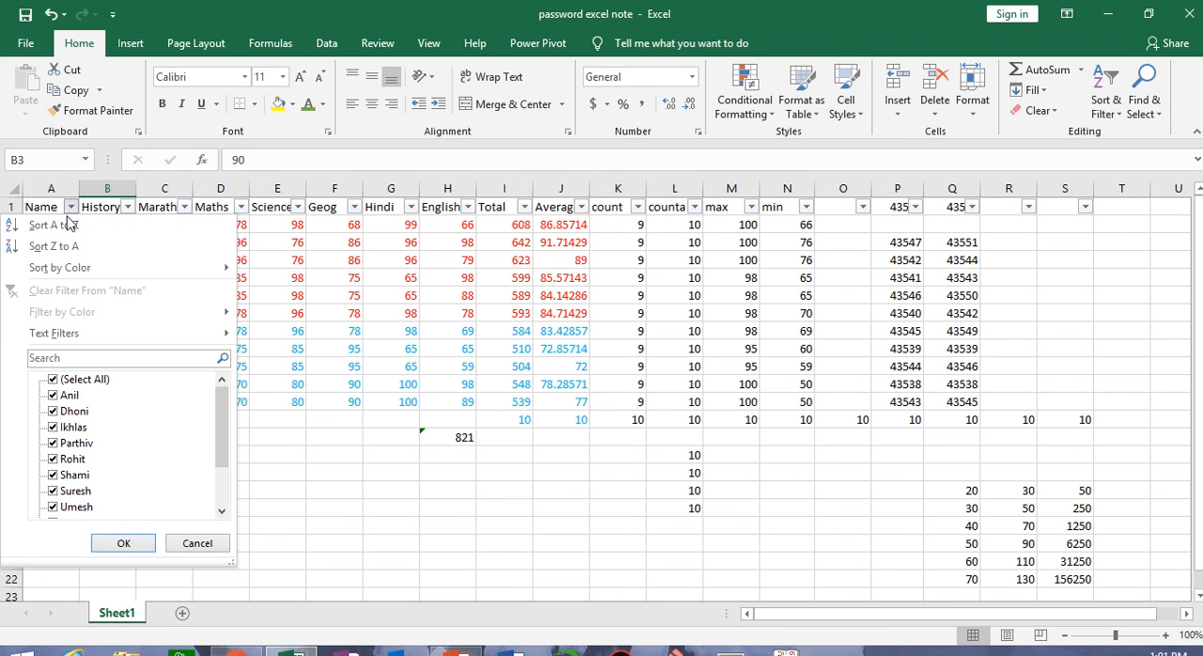
left_click(72, 380)
left_click(71, 395)
left_click(74, 411)
left_click(121, 543)
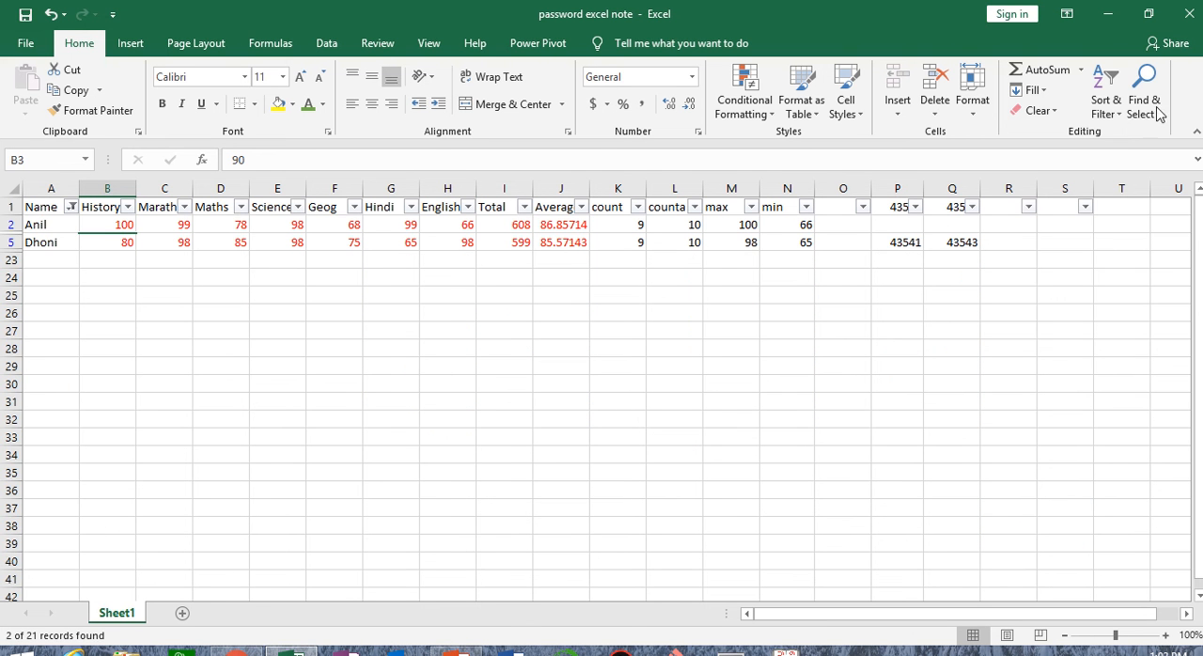
left_click(1105, 94)
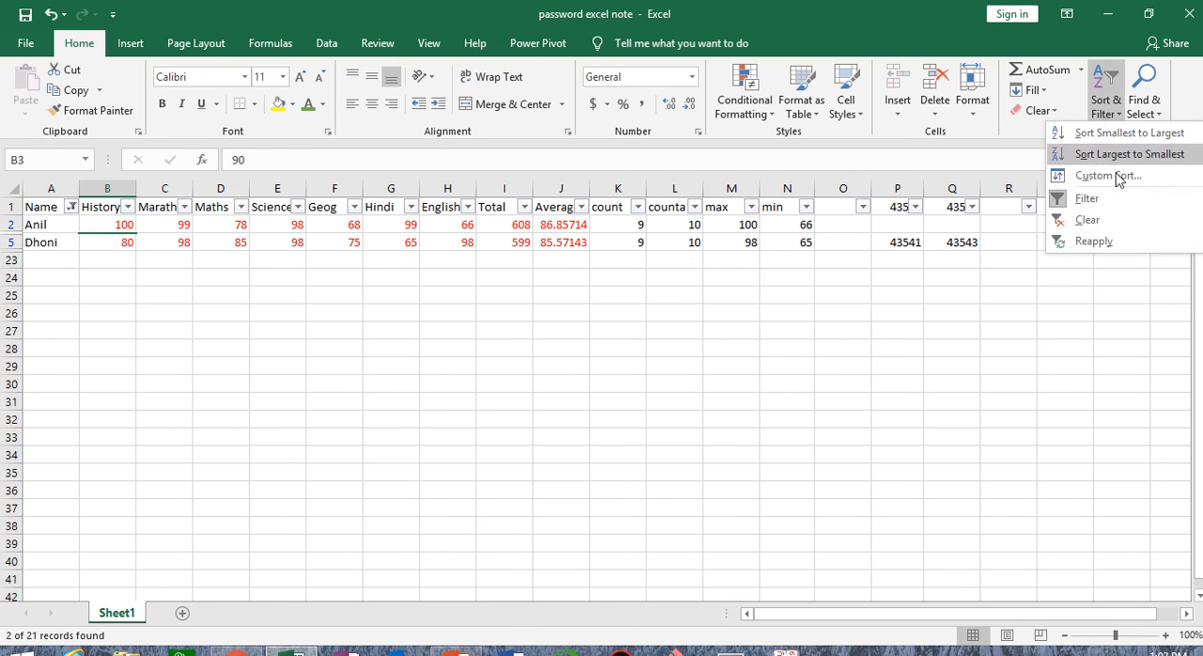
left_click(1106, 220)
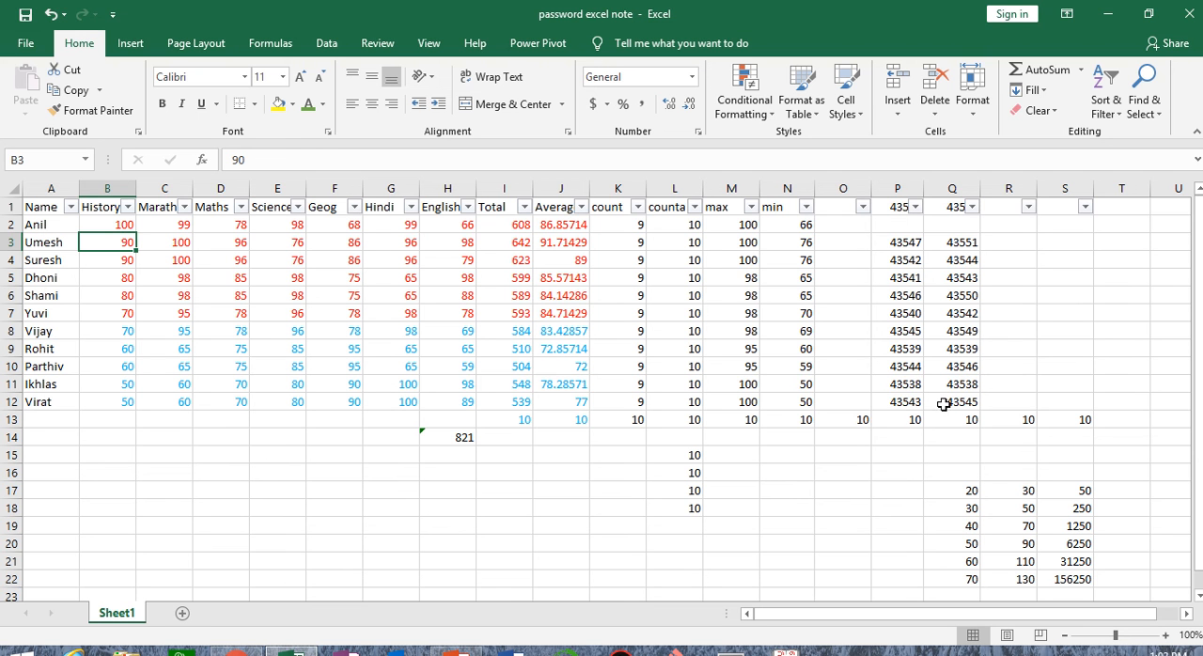
left_click(1041, 94)
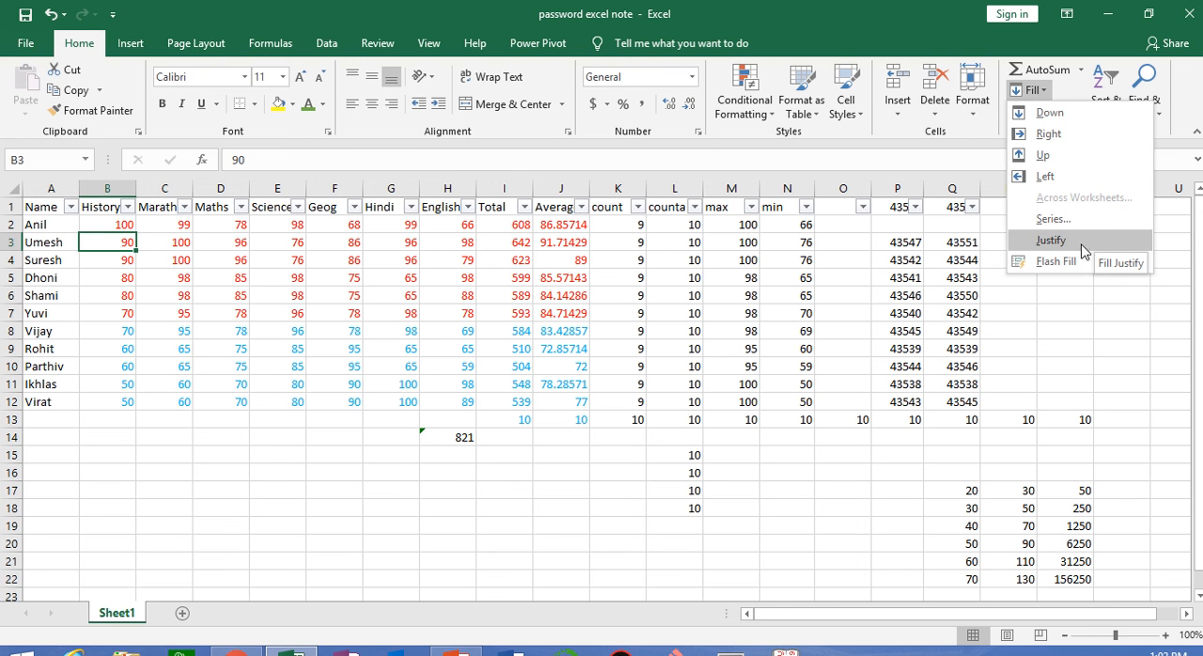
key("Escape")
left_click(131, 44)
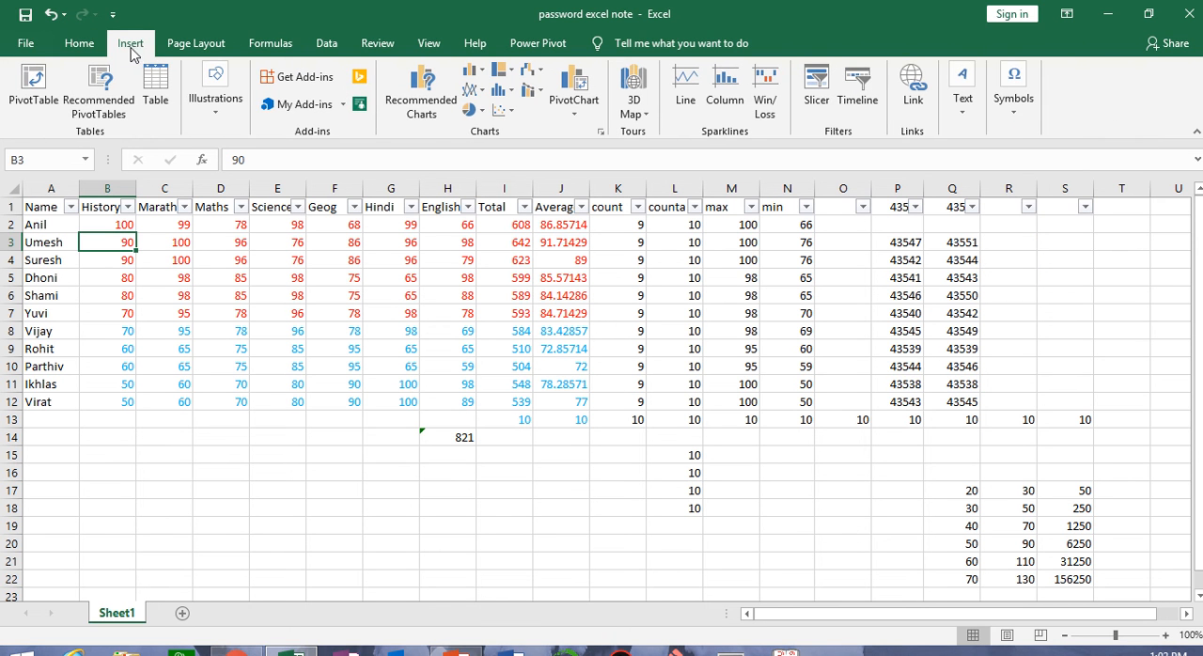
left_click(80, 43)
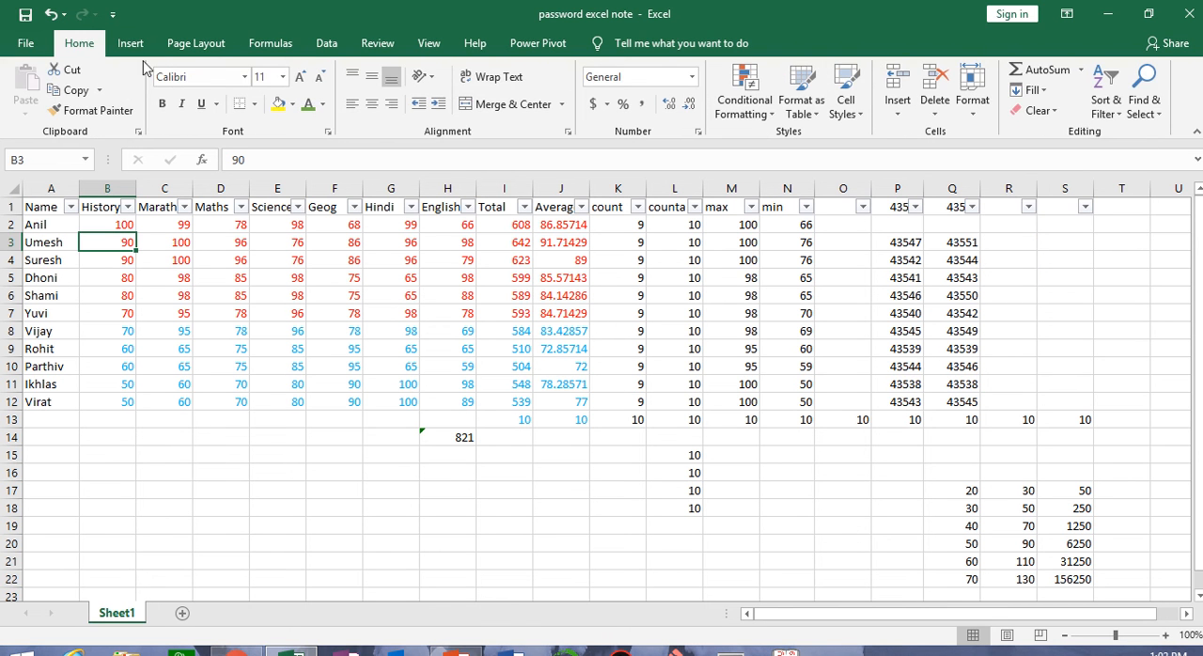
left_click(1055, 111)
left_click(1105, 106)
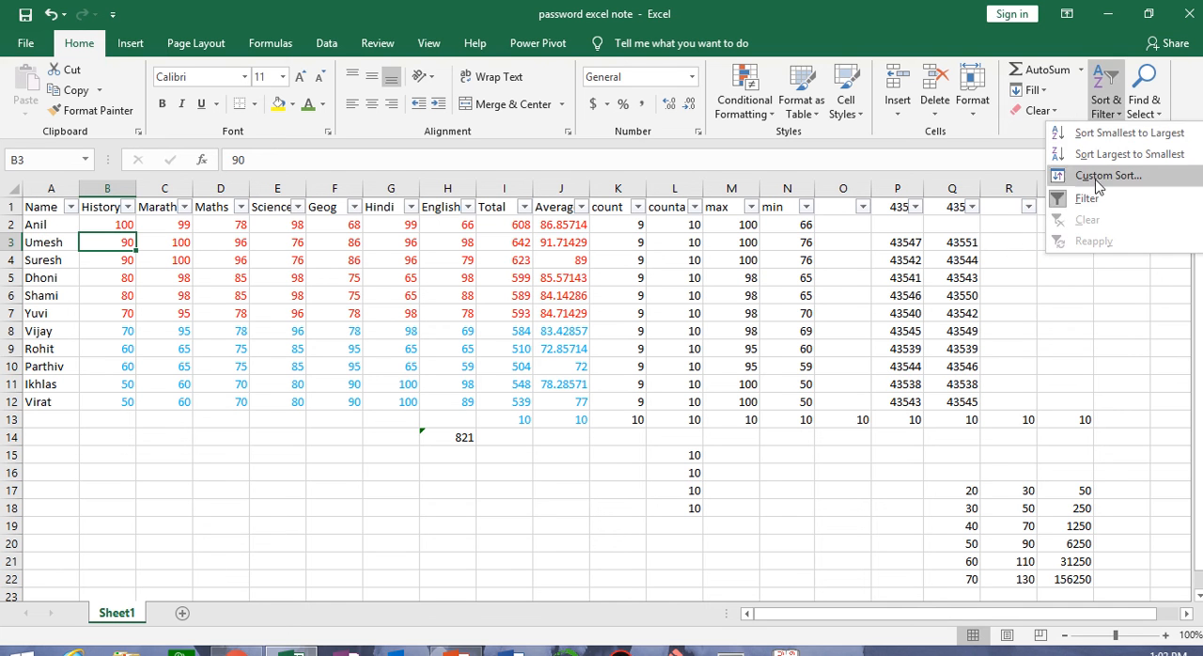
left_click(1039, 90)
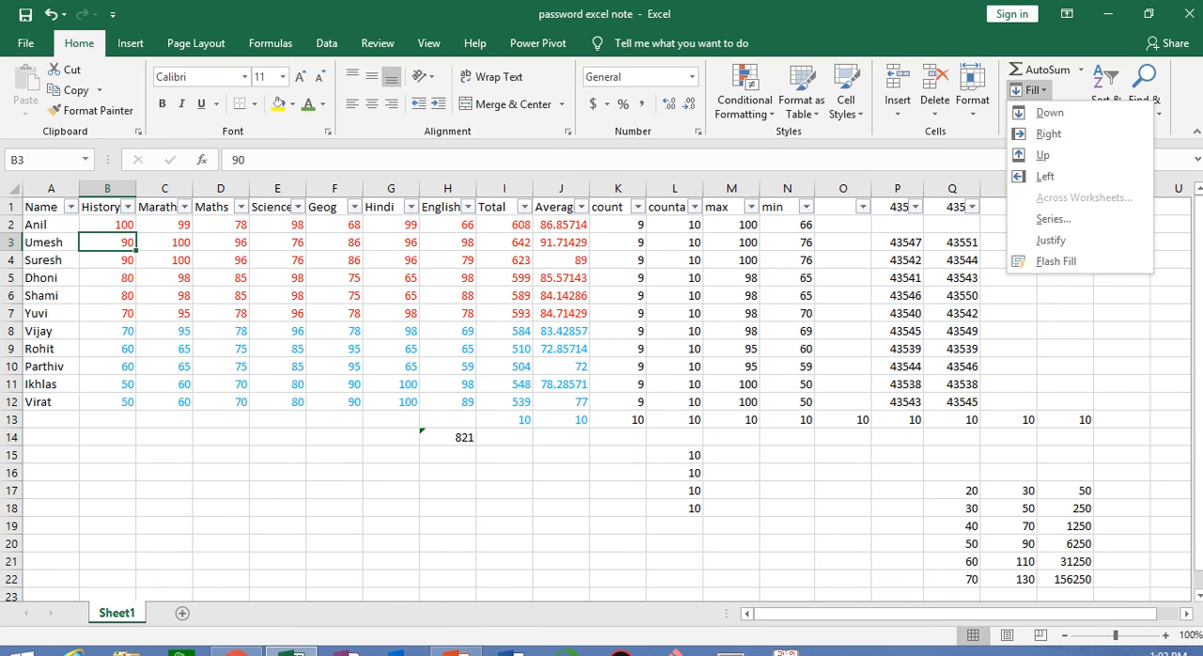
left_click(1182, 104)
Find all cells in the sheet that contain the student name from A3
left_click(1158, 115)
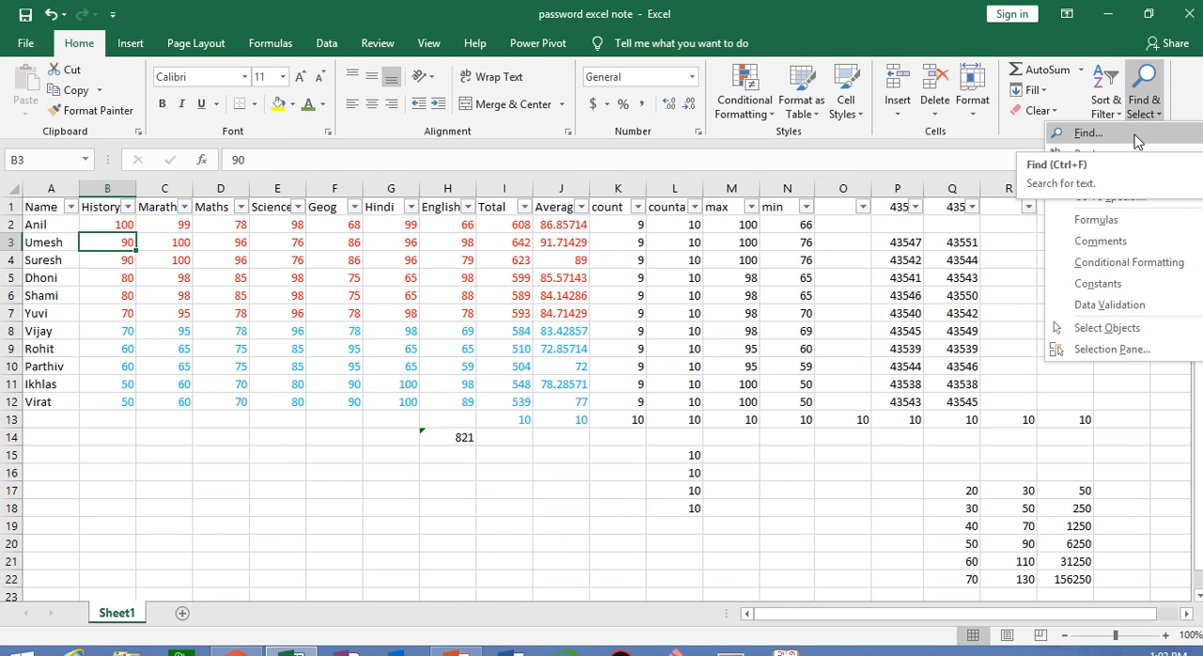
left_click(1136, 137)
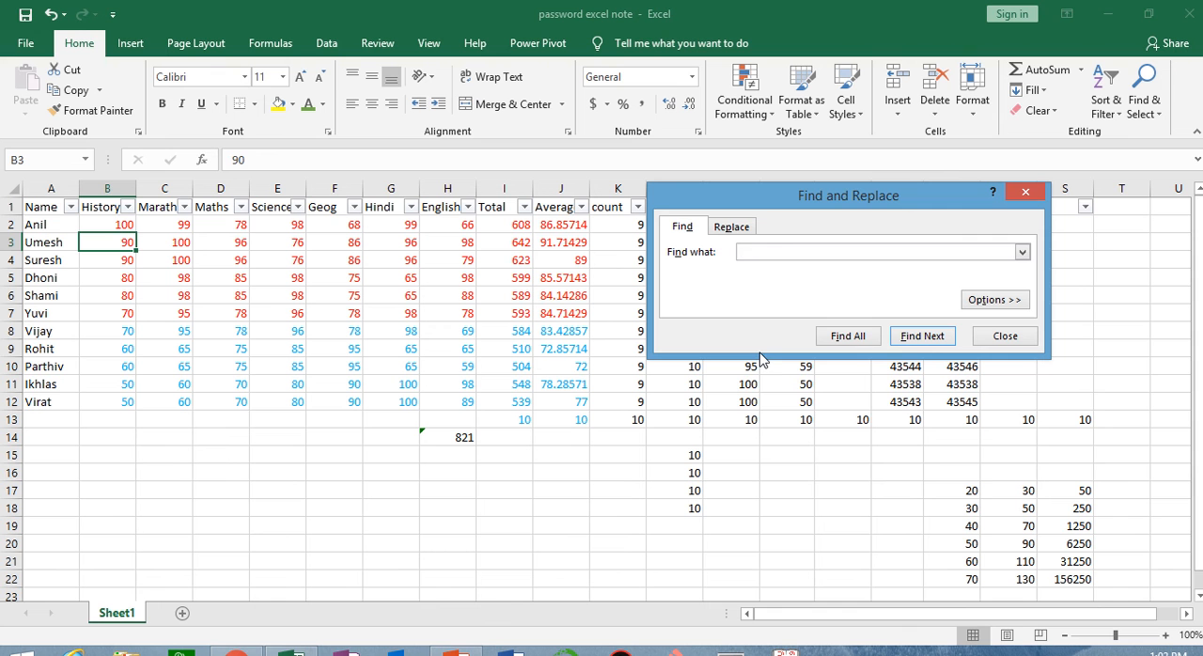
type("umesh")
left_click(848, 336)
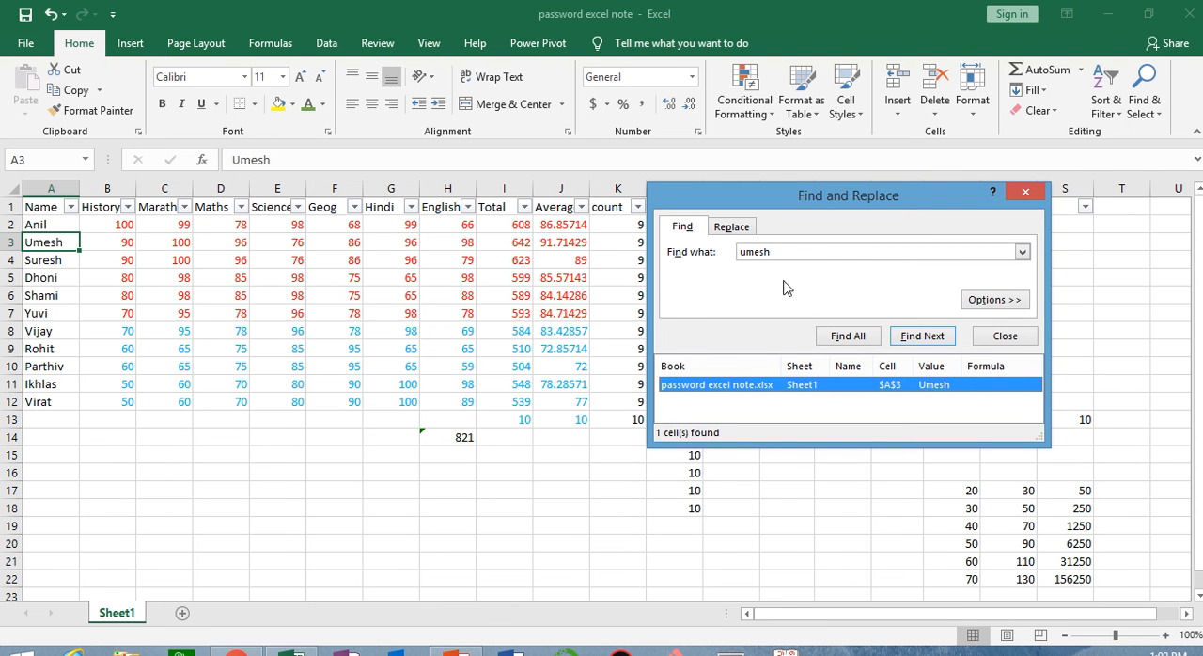
Replace all occurrences of the student name in A3 with another first name, and close Find and Replace
left_click(737, 229)
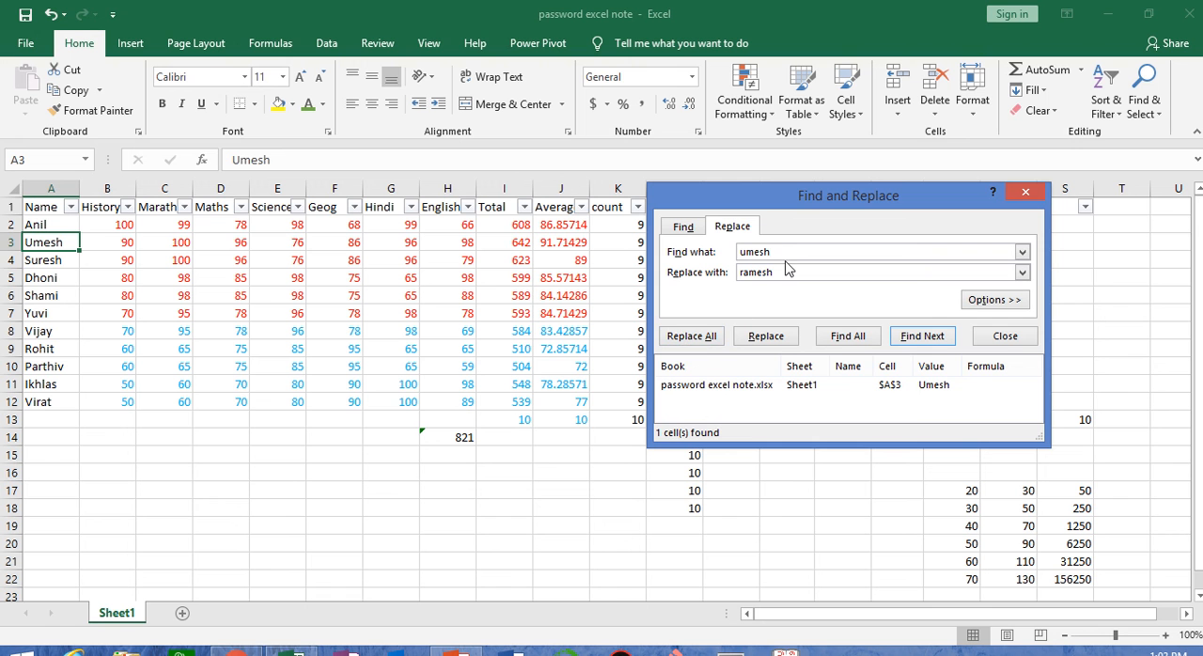
left_click(703, 337)
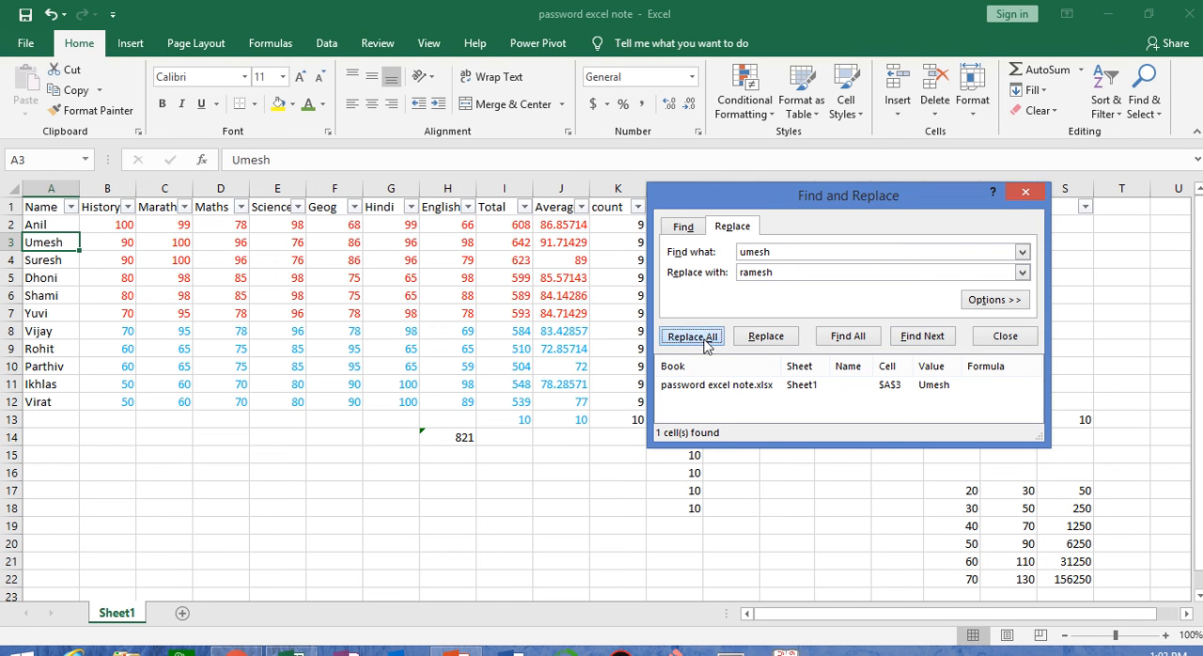
left_click(610, 380)
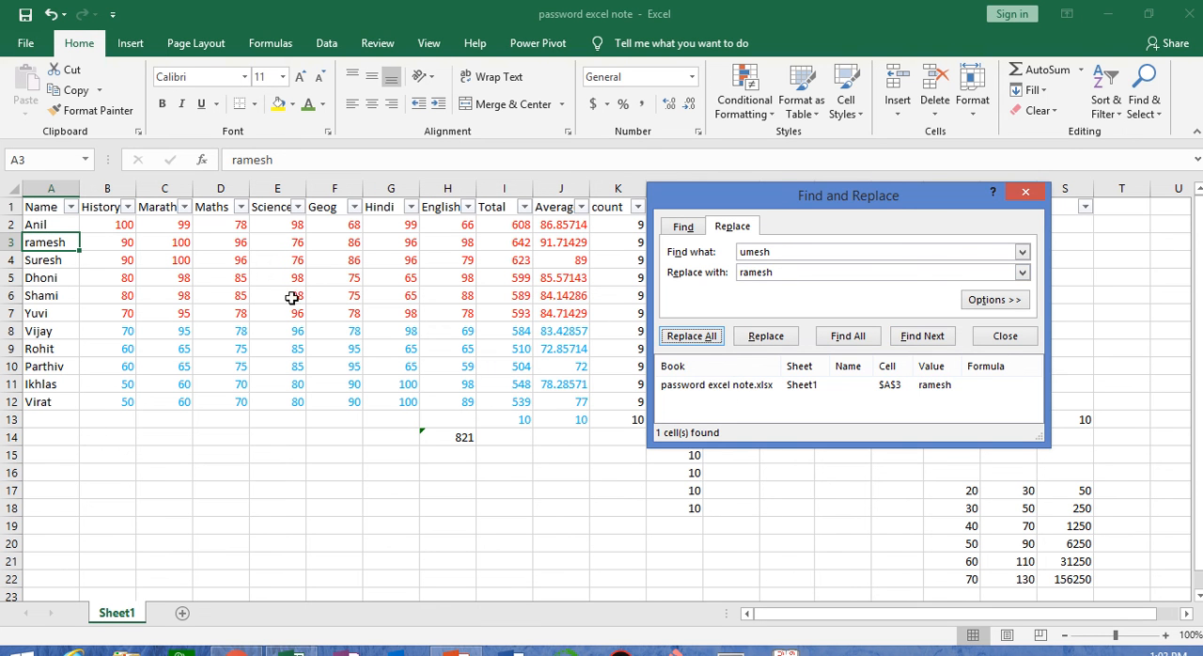
left_click(1026, 193)
left_click(1162, 111)
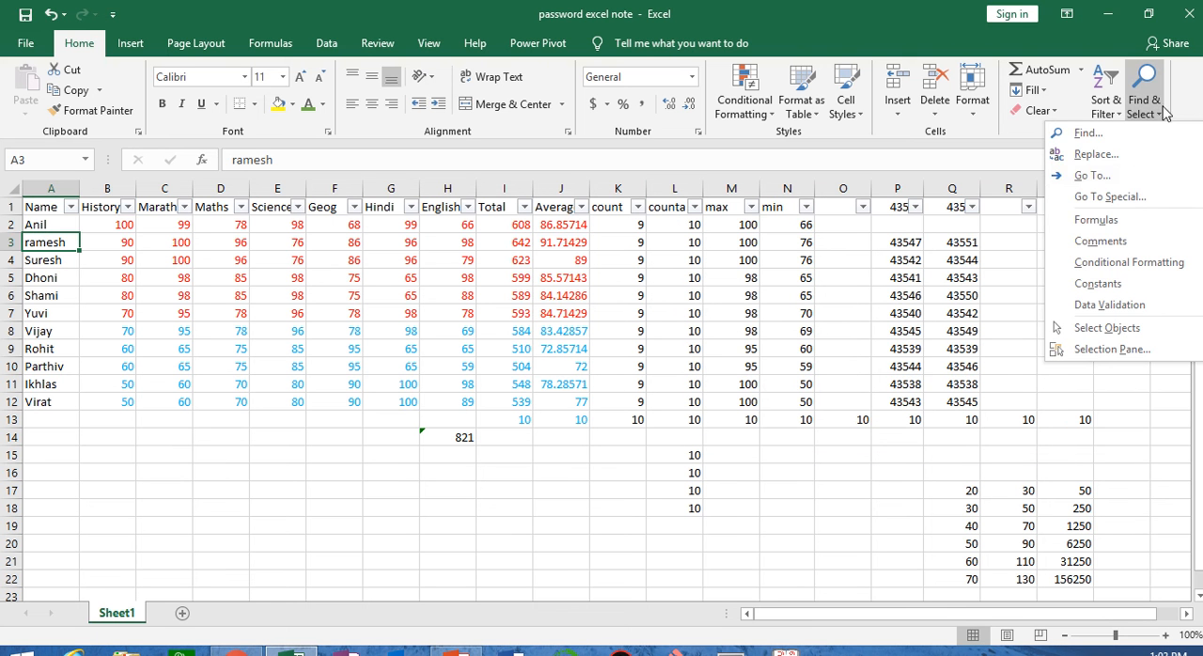
left_click(1133, 183)
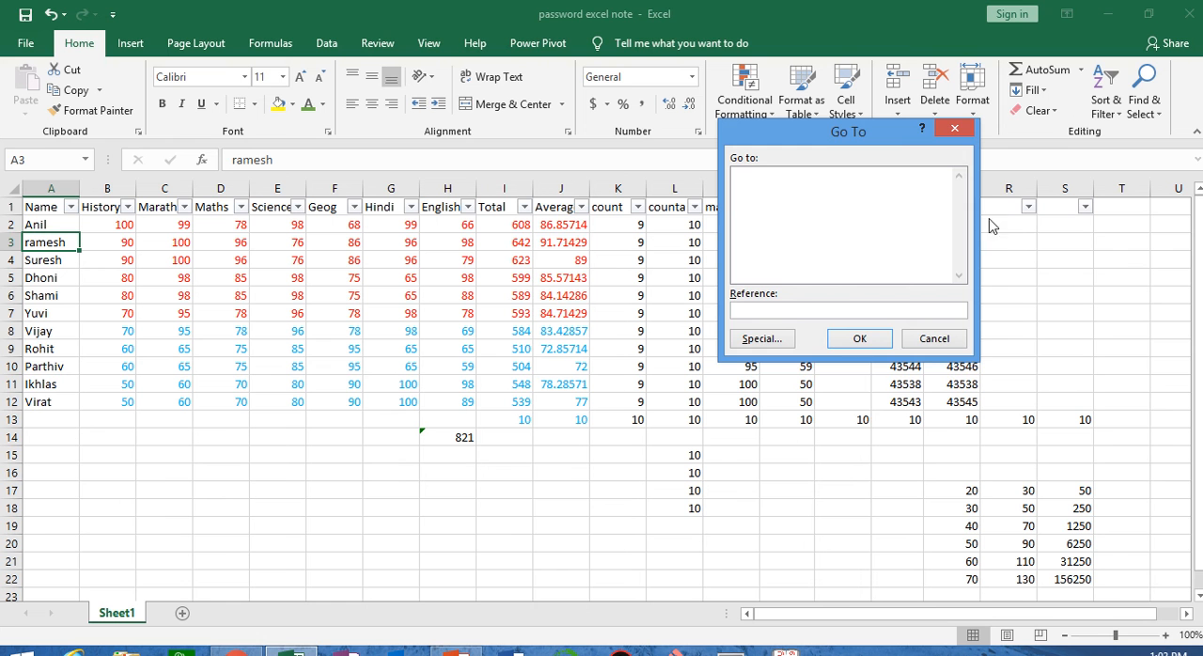
mouse_move(773, 6)
left_click(482, 43)
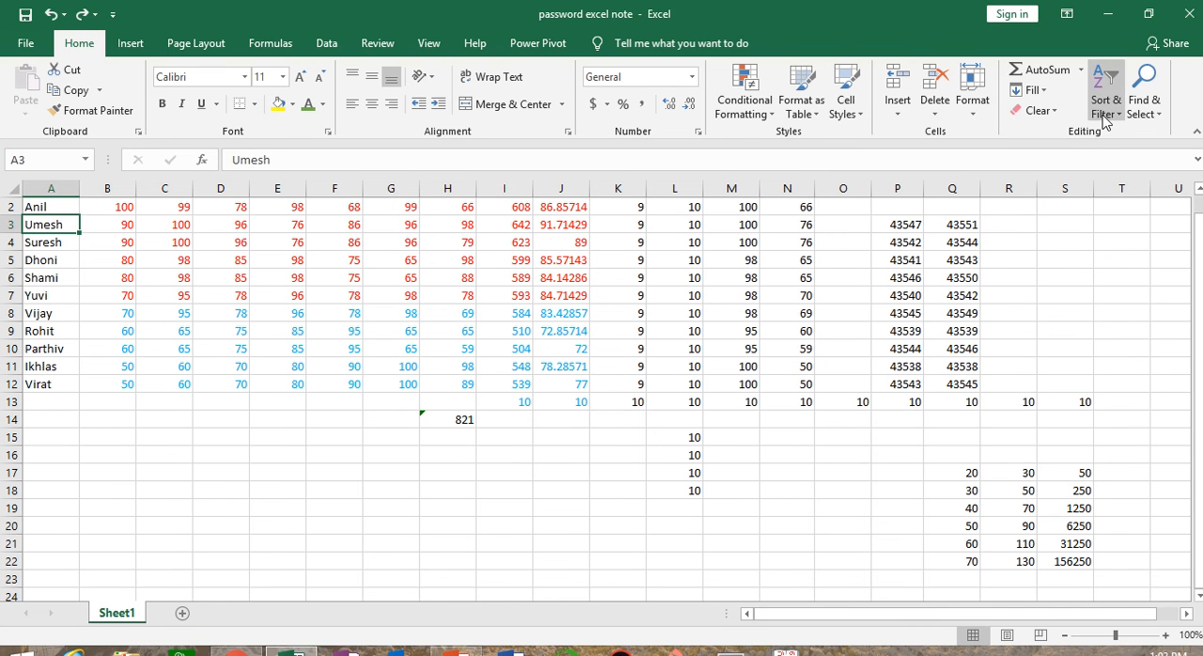
Jump to the last used cell of the sheet using Go To Special with the Last cell option
left_click(1144, 104)
left_click(1092, 176)
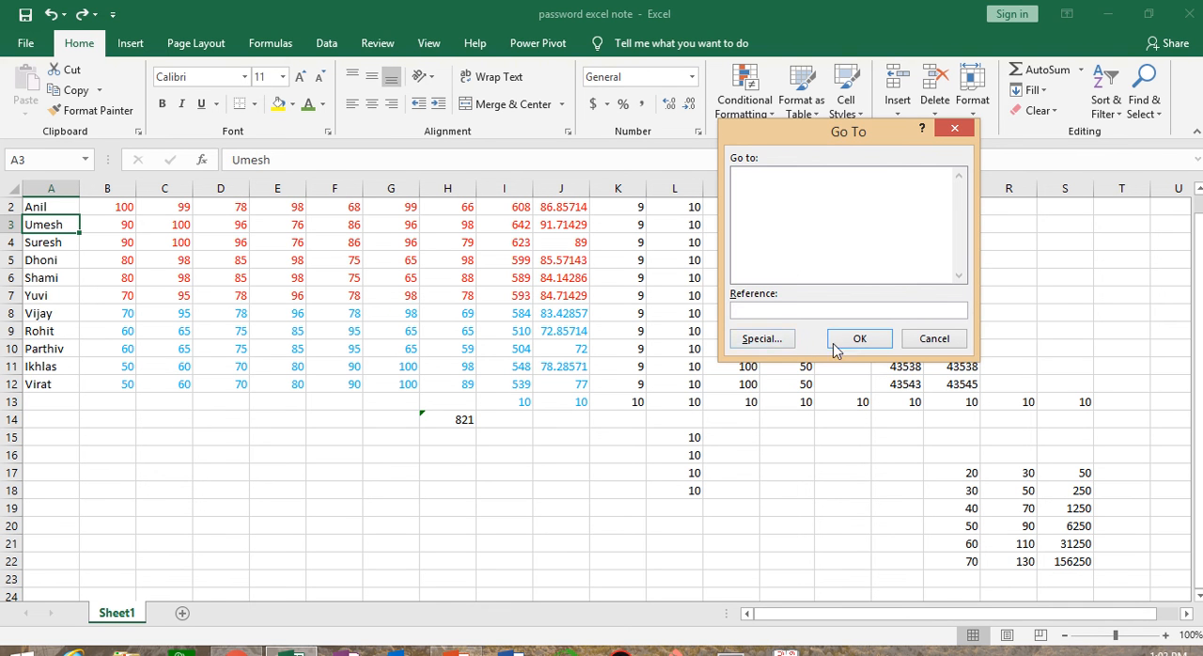
left_click(757, 339)
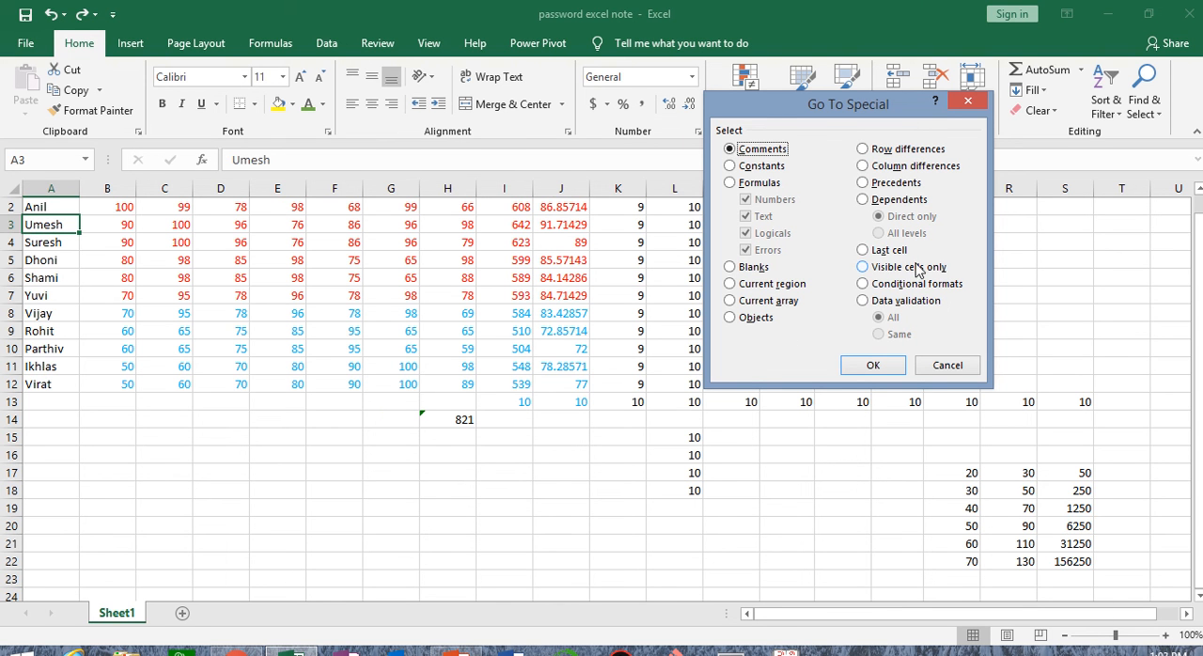
left_click(889, 252)
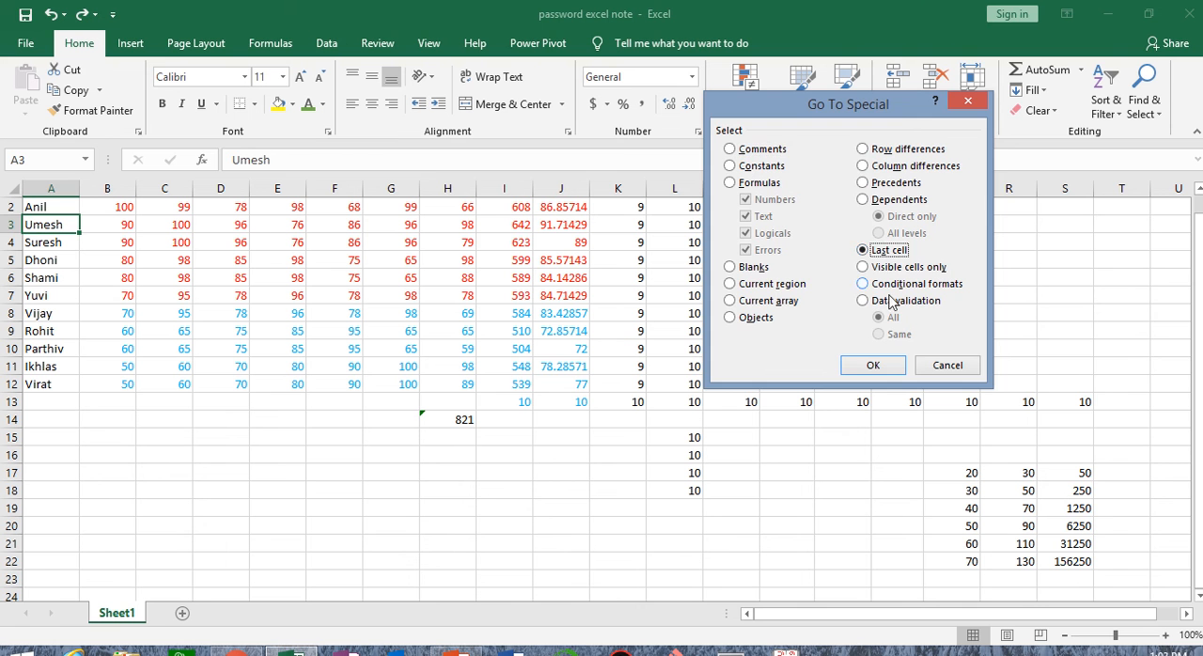
left_click(884, 365)
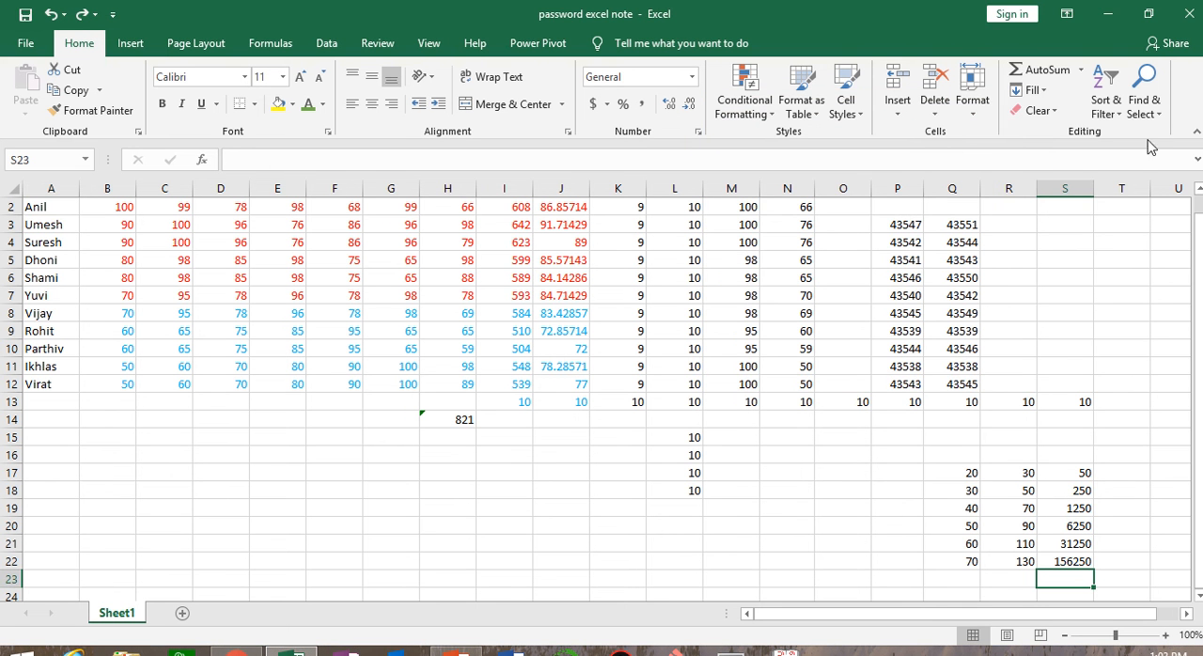
left_click(1163, 110)
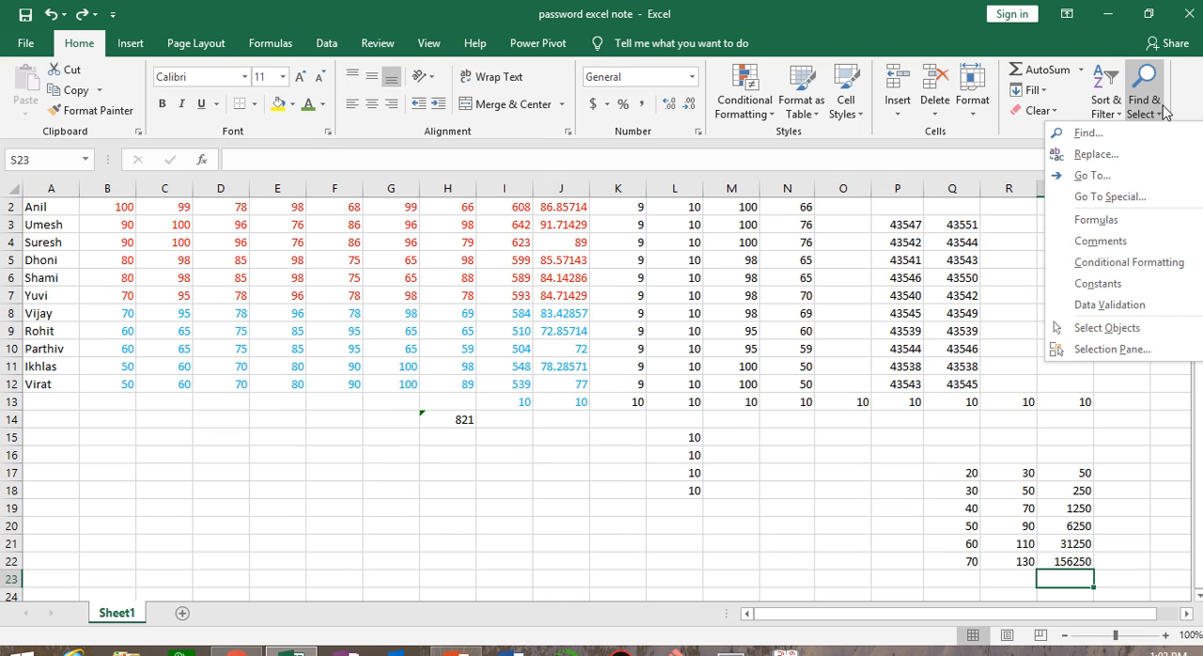
left_click(617, 541)
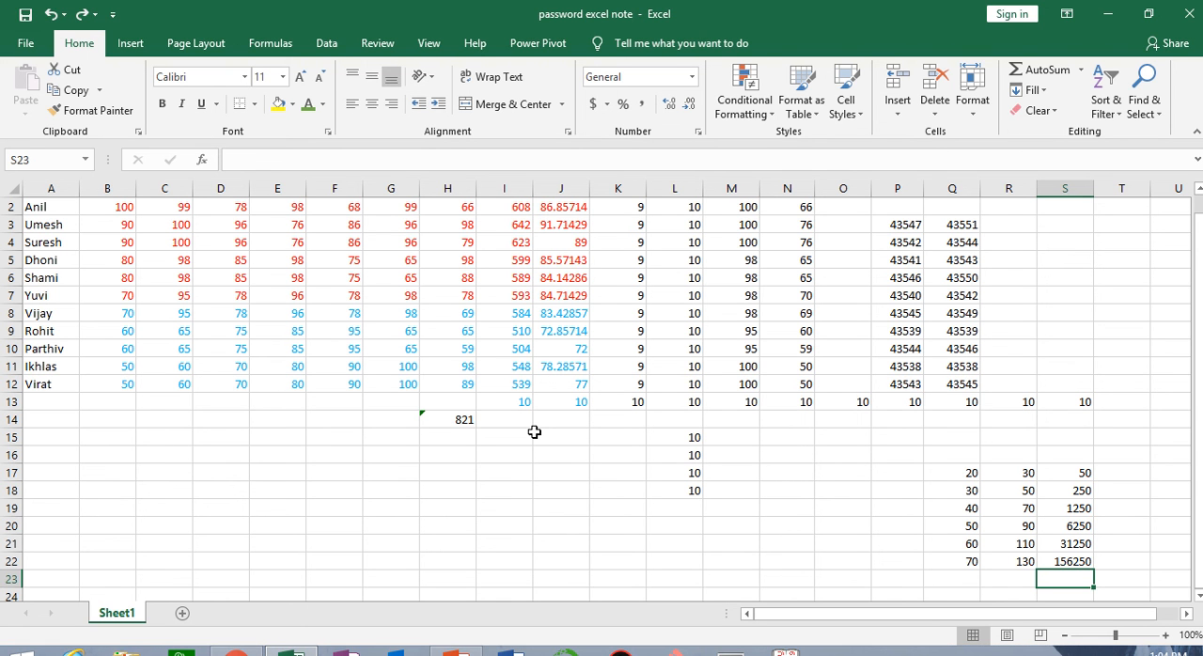
mouse_move(889, 5)
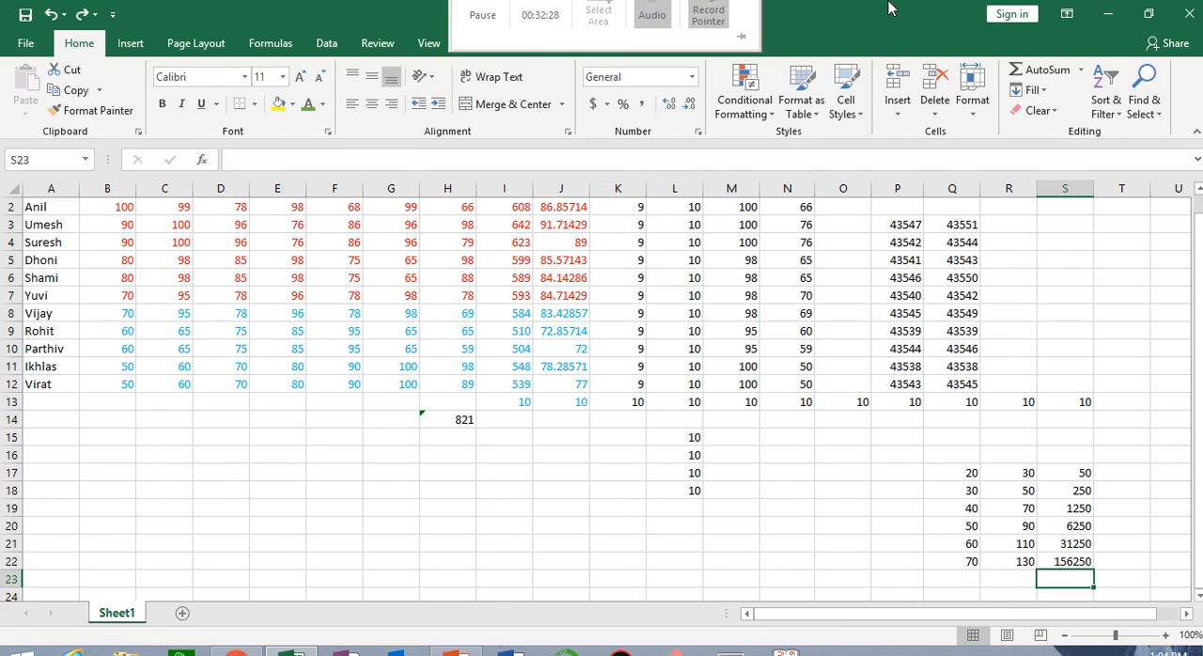